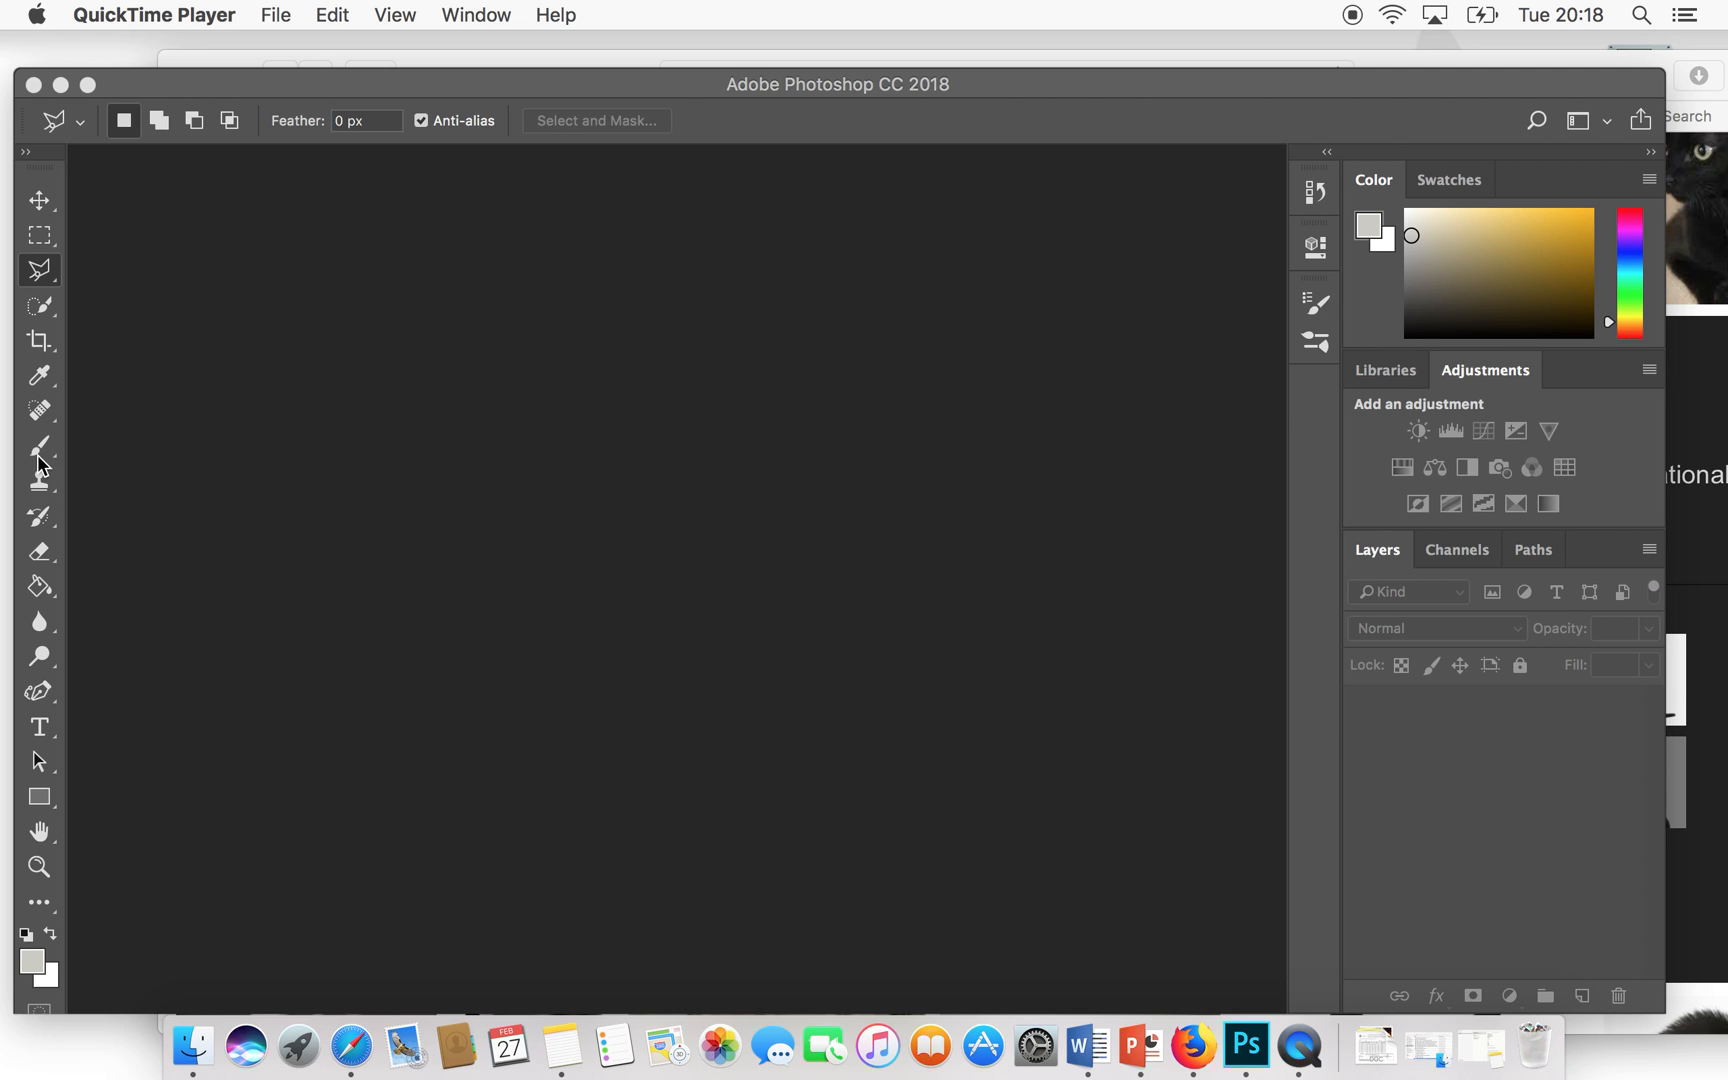
# - Activate the Brush tool and display the brush settings with the available brush tips
pyautogui.click(40, 462)
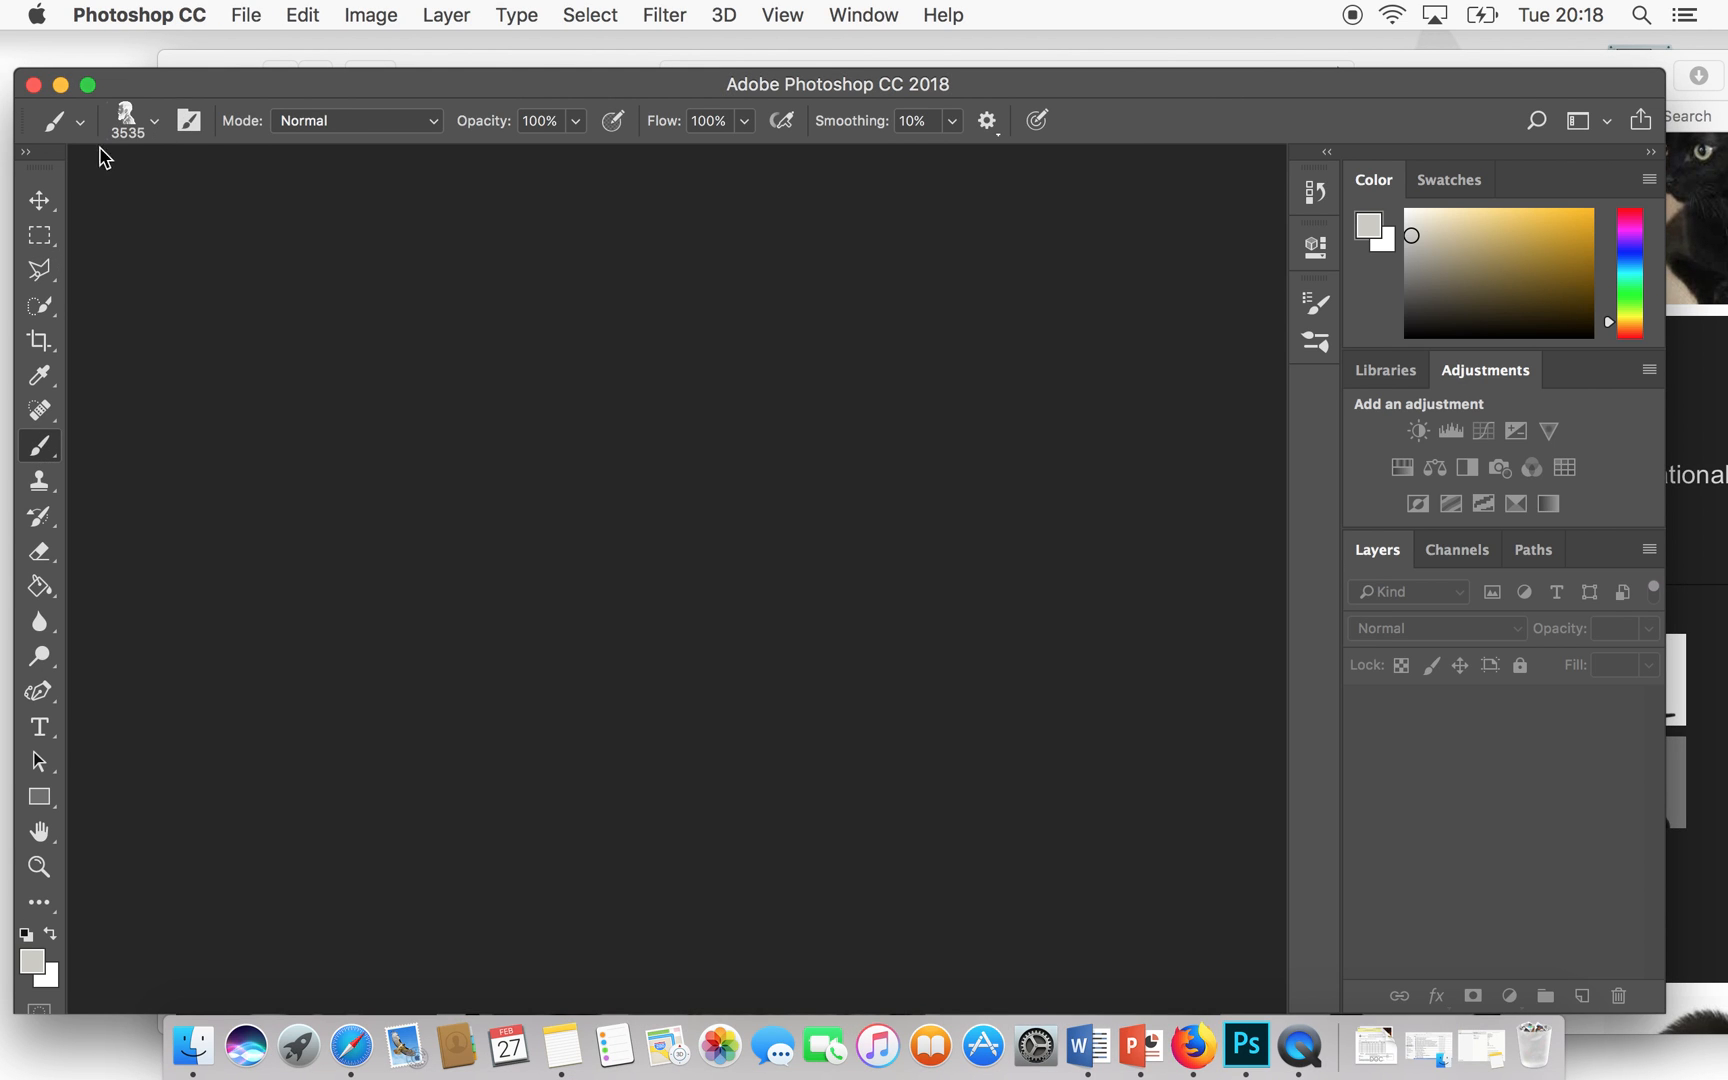
pyautogui.click(157, 123)
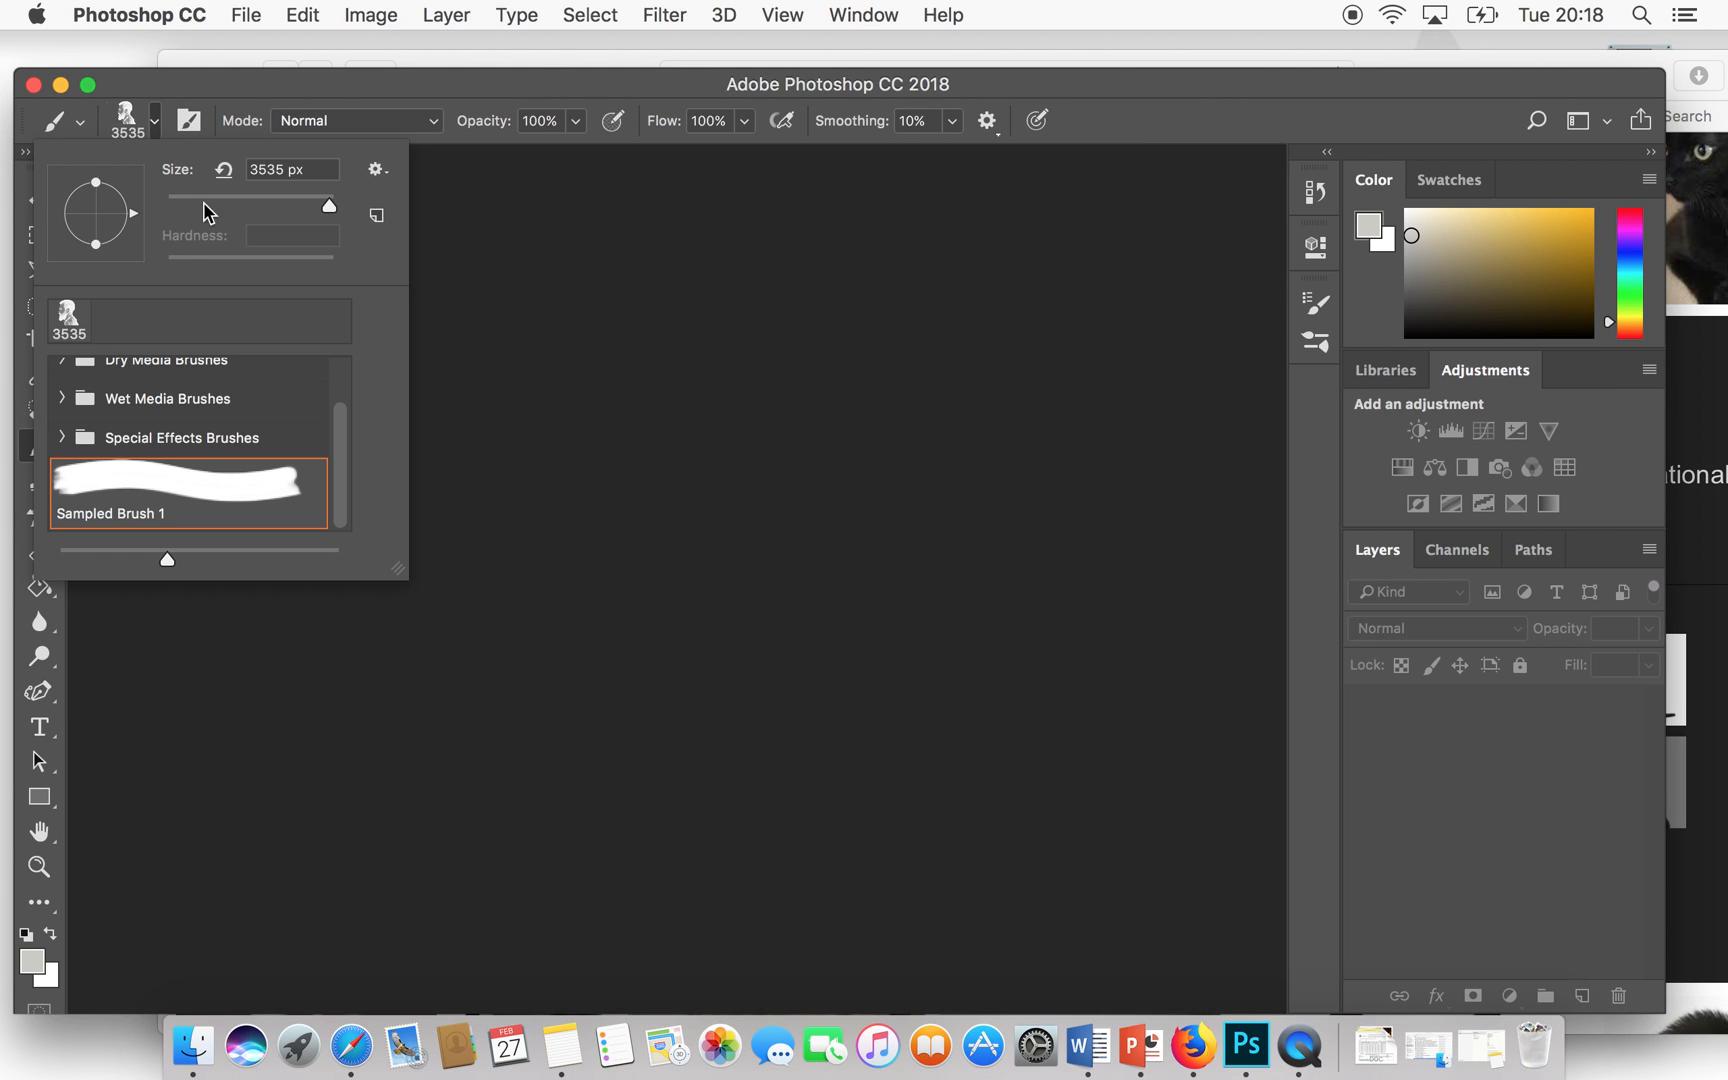
pyautogui.click(155, 122)
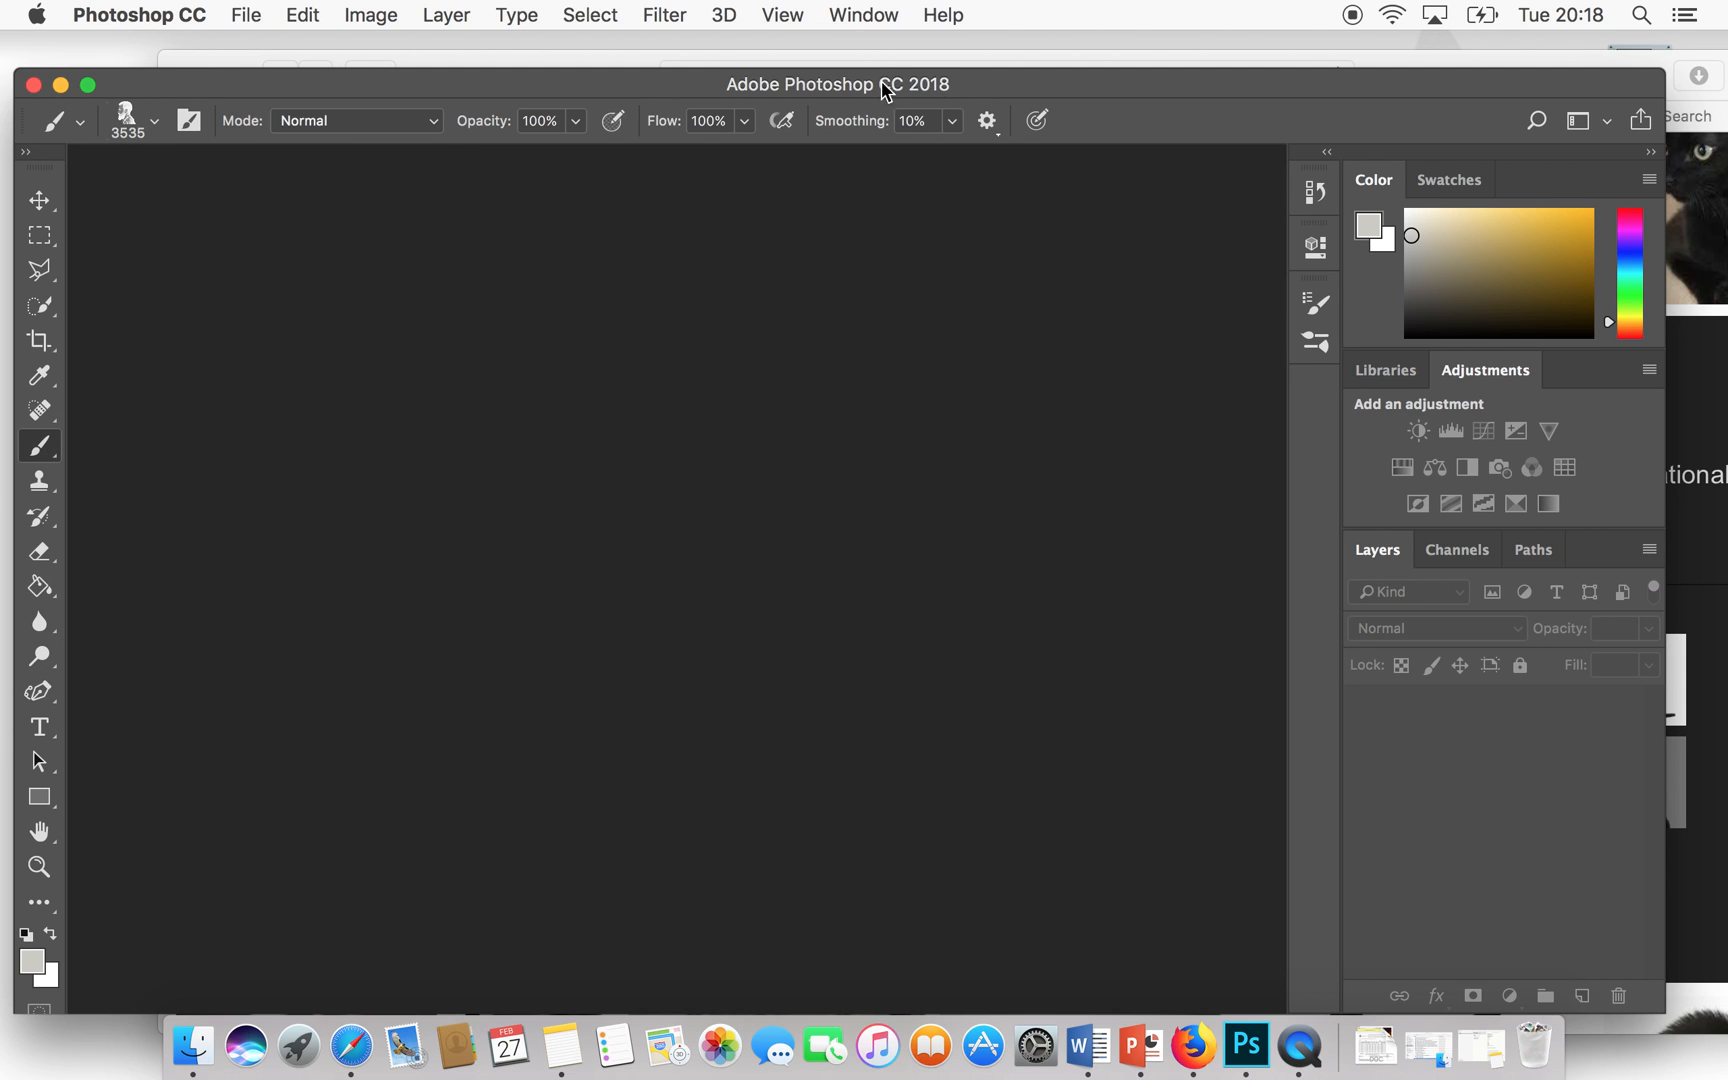
pyautogui.moveTo(966, 85); pyautogui.dragTo(969, 55)
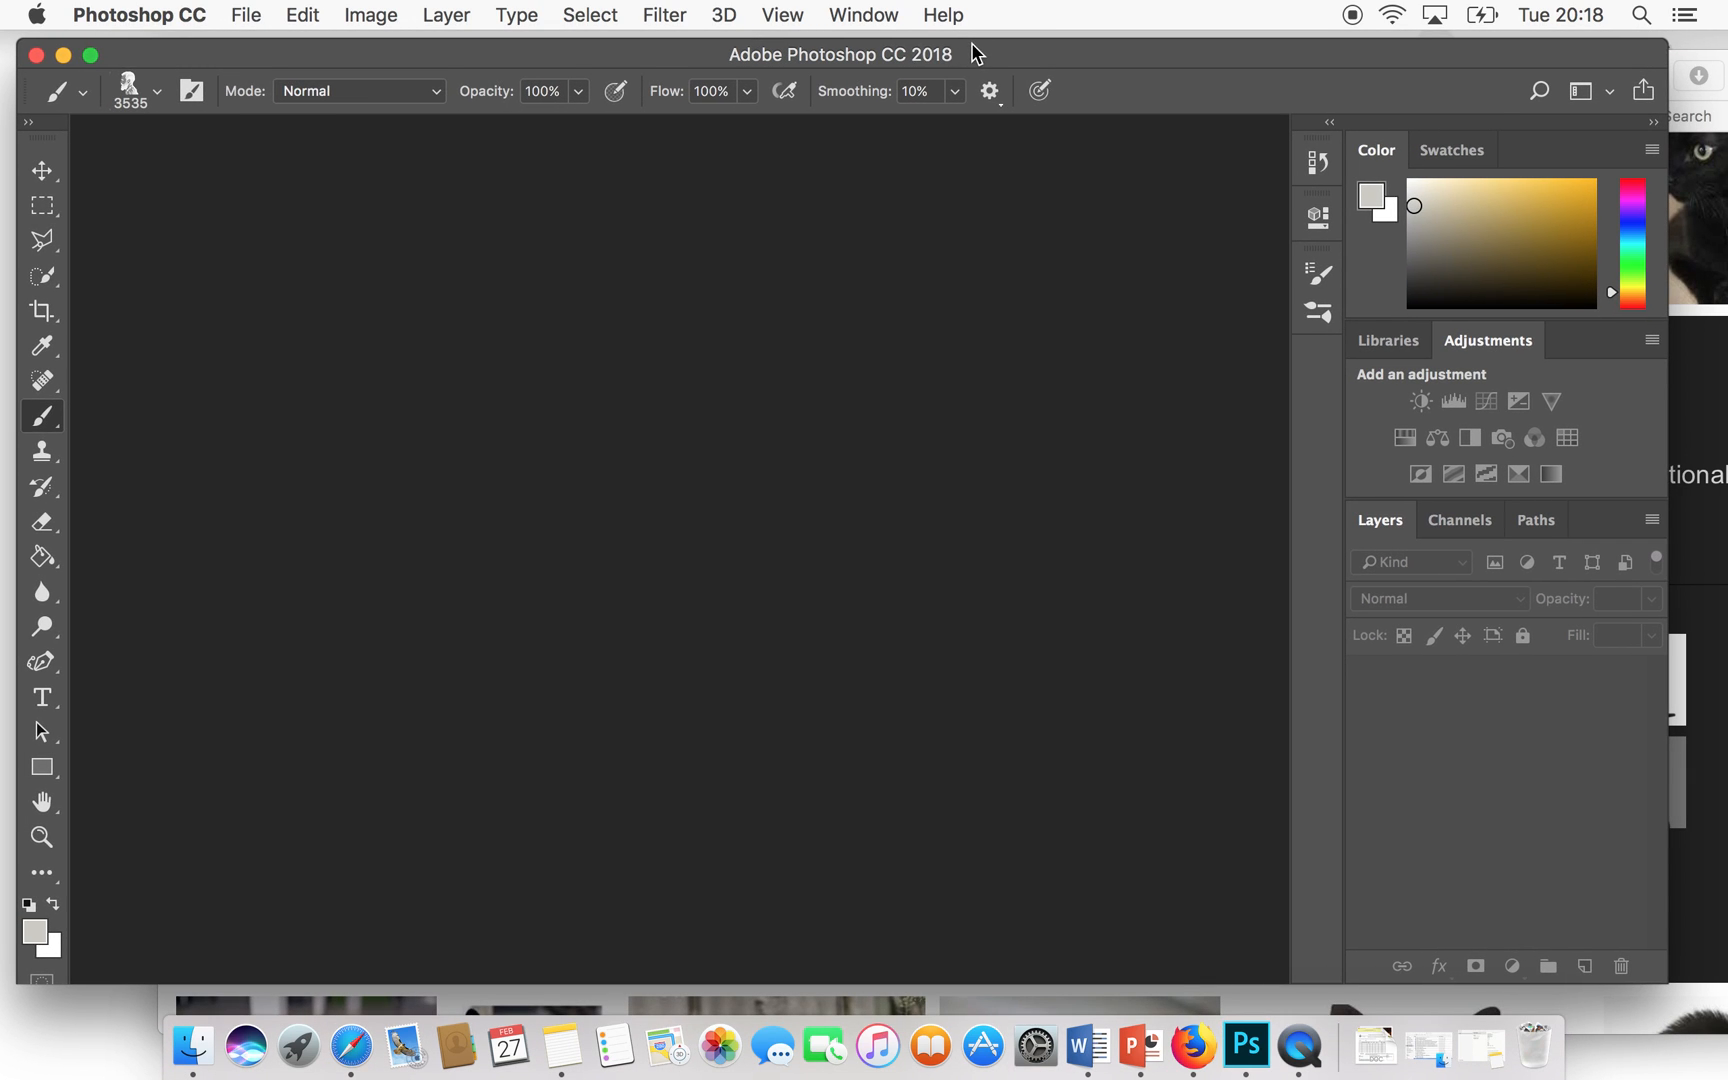
pyautogui.click(157, 97)
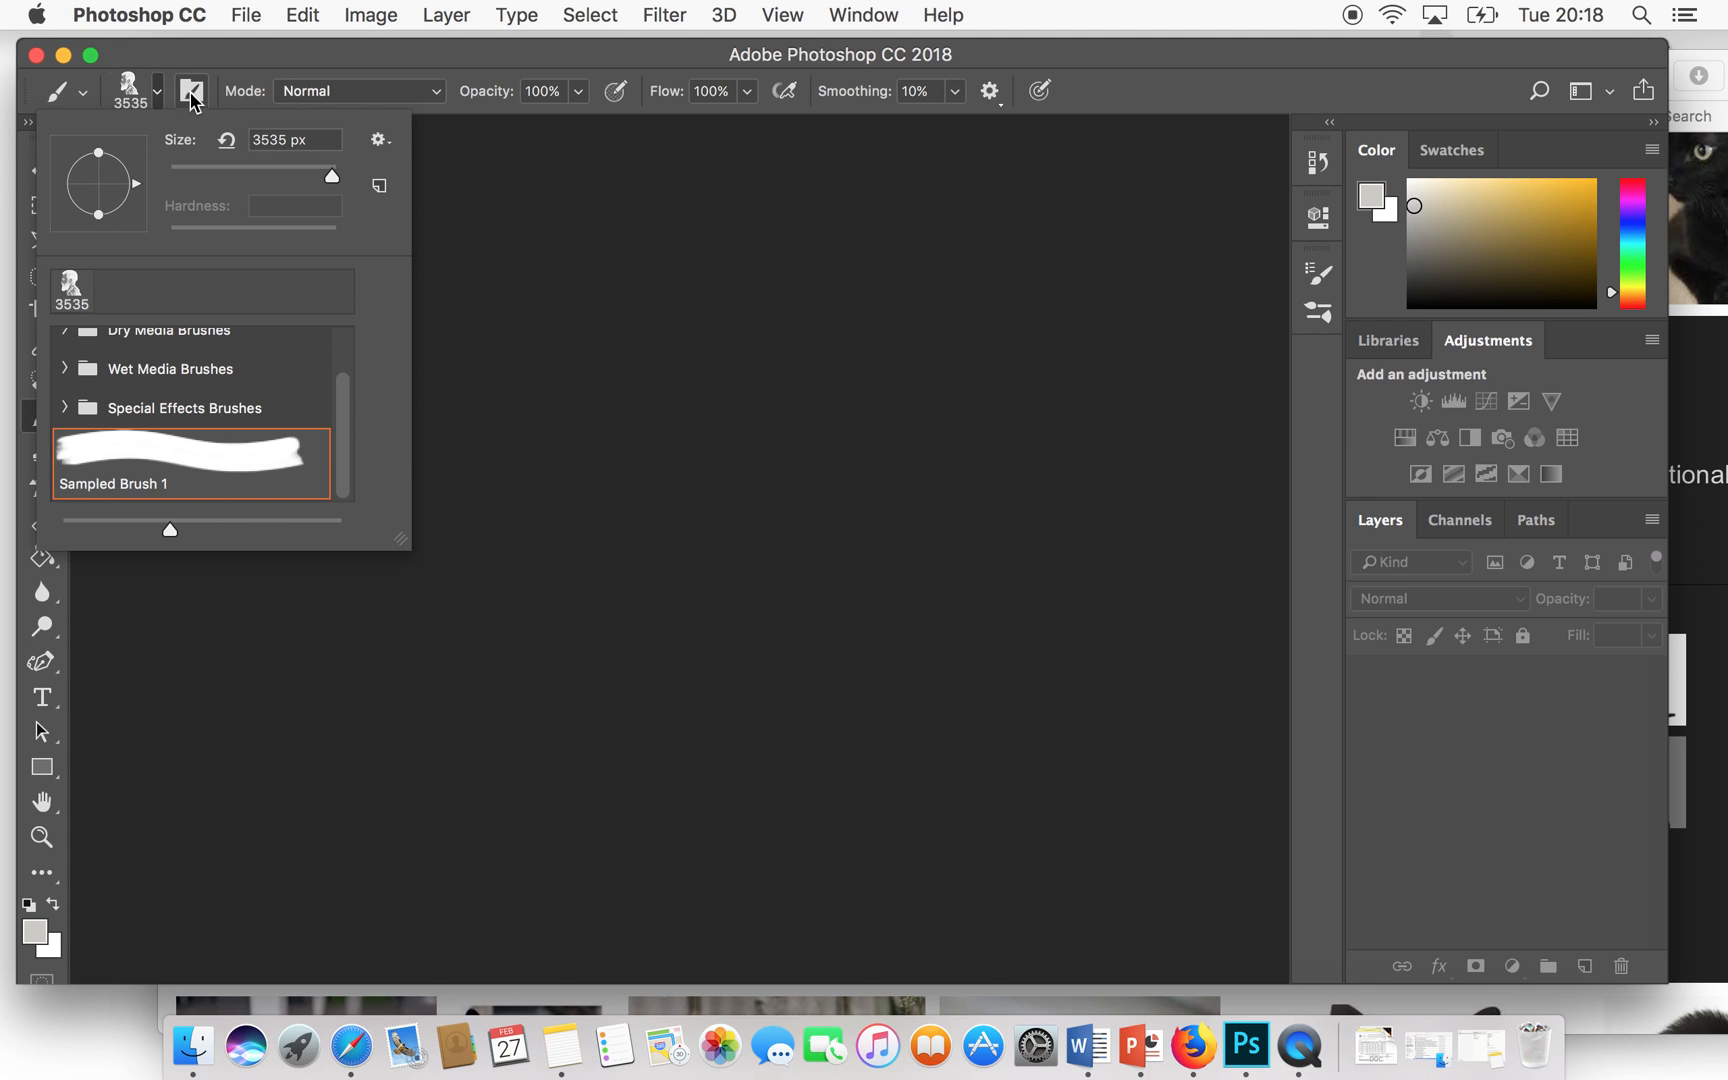
pyautogui.click(193, 97)
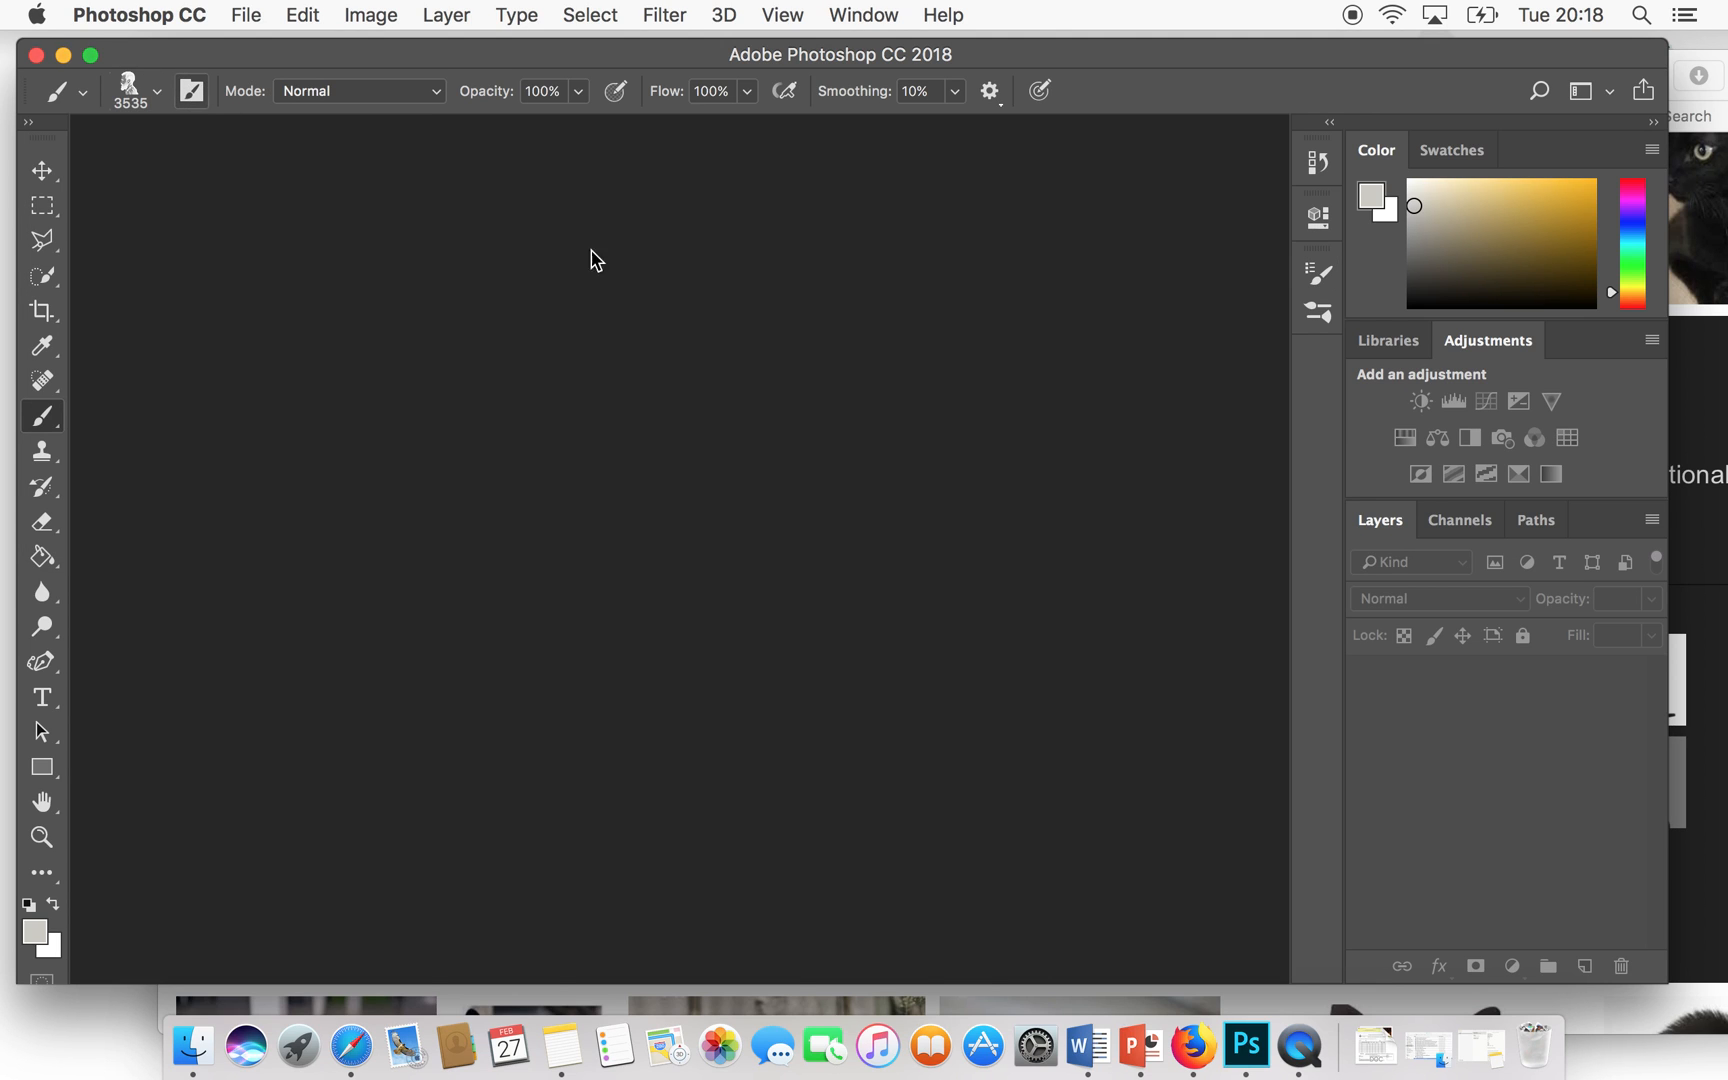
pyautogui.click(193, 97)
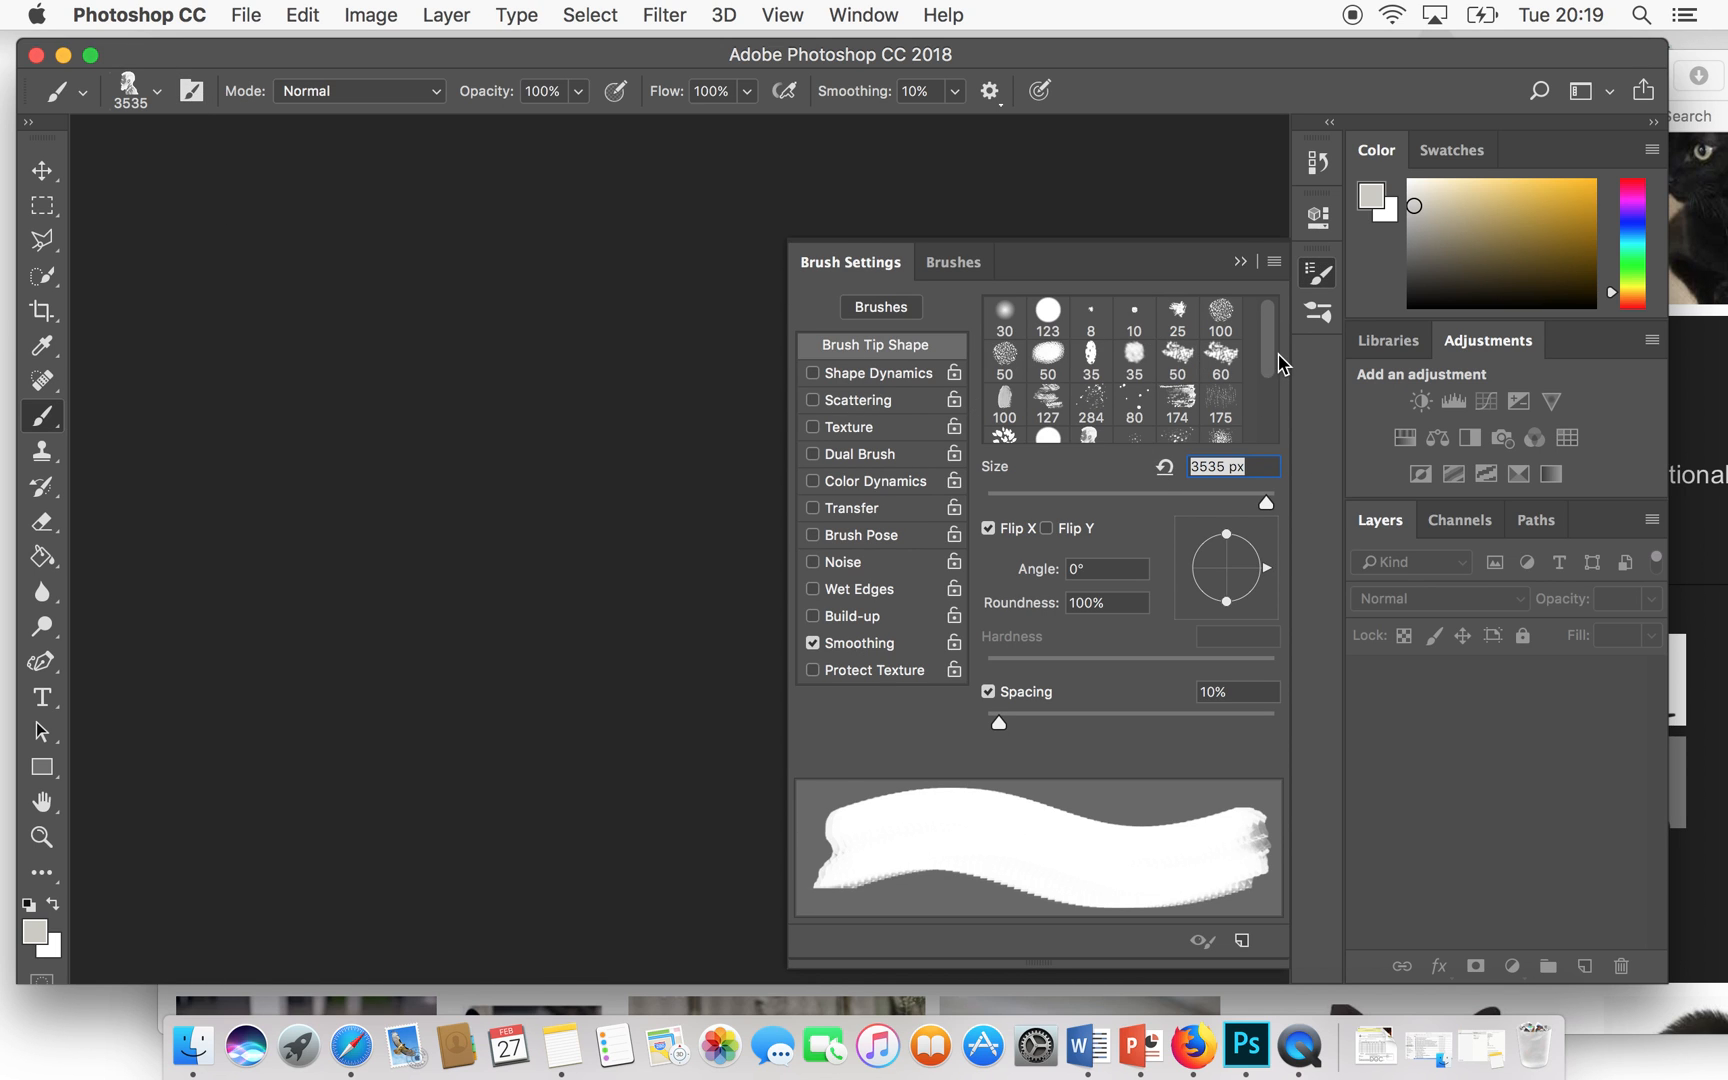
pyautogui.moveTo(1266, 351)
pyautogui.mouseDown()
pyautogui.moveTo(1269, 451)
pyautogui.moveTo(1267, 318)
pyautogui.mouseUp()
# - Expand the General Brushes group among the brush presets and shrink the preset previews to their smallest size
pyautogui.click(158, 93)
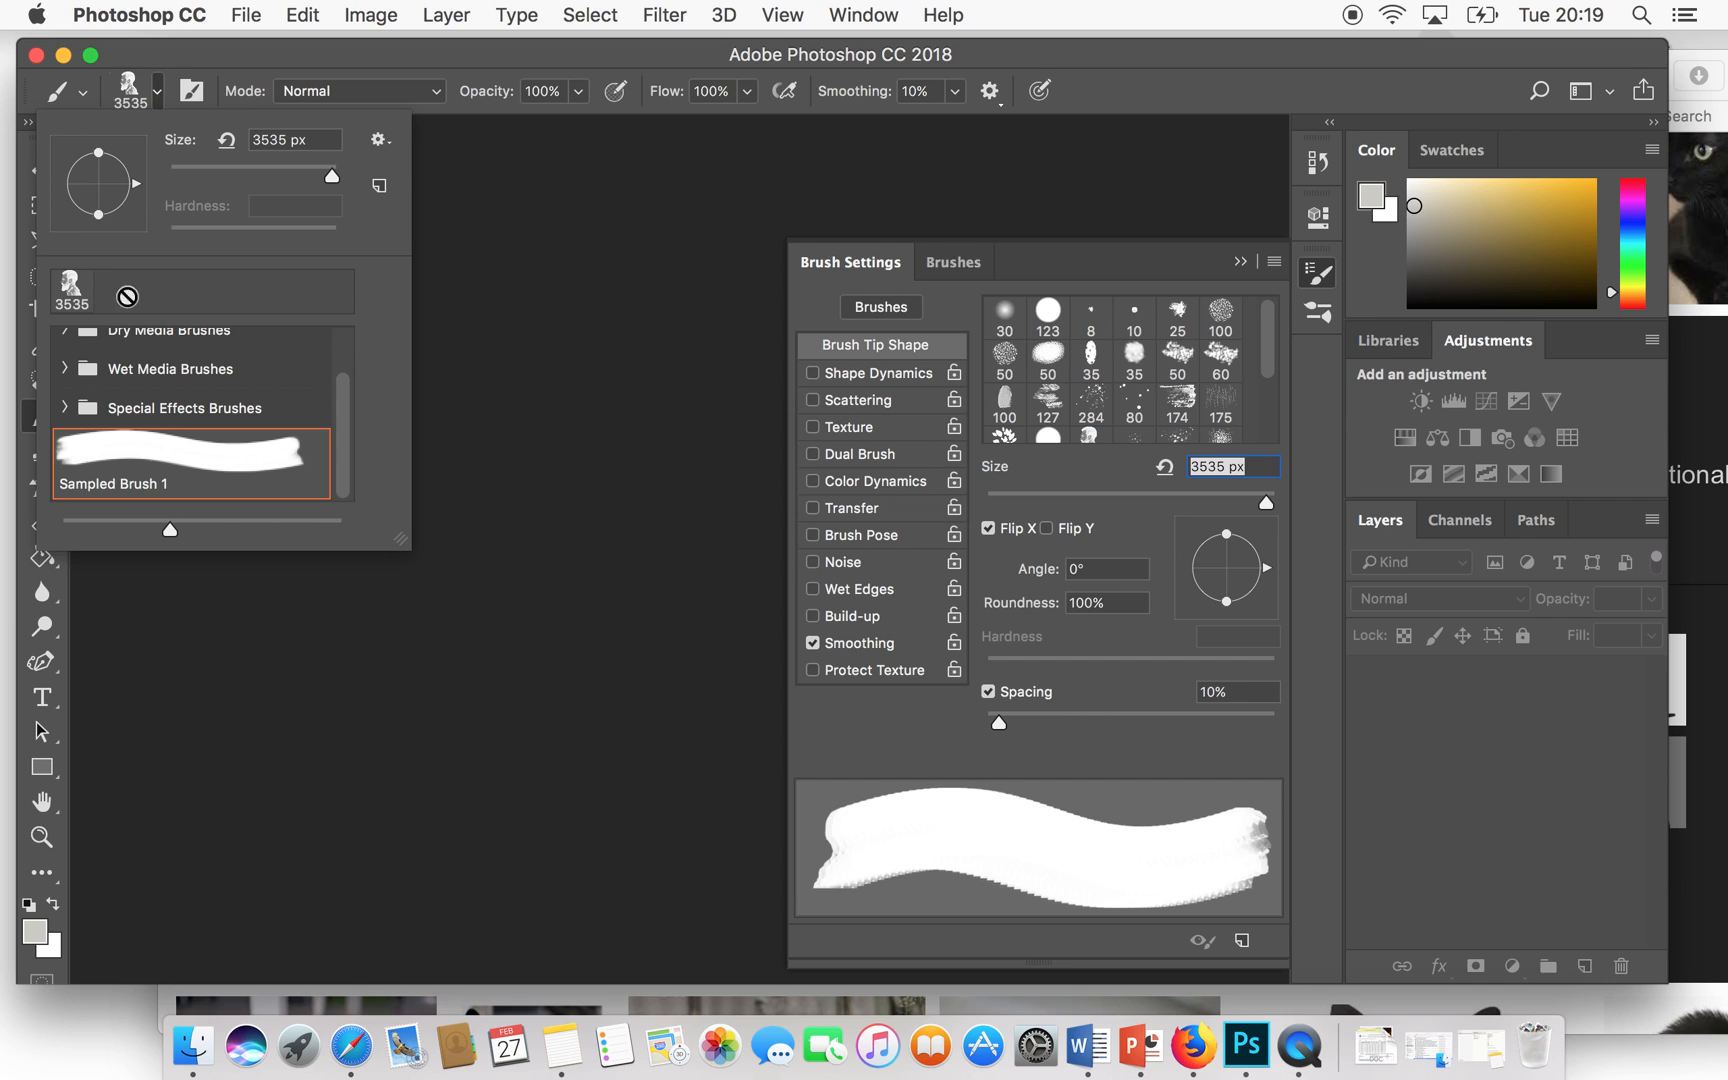
pyautogui.scroll(2, 236, 378)
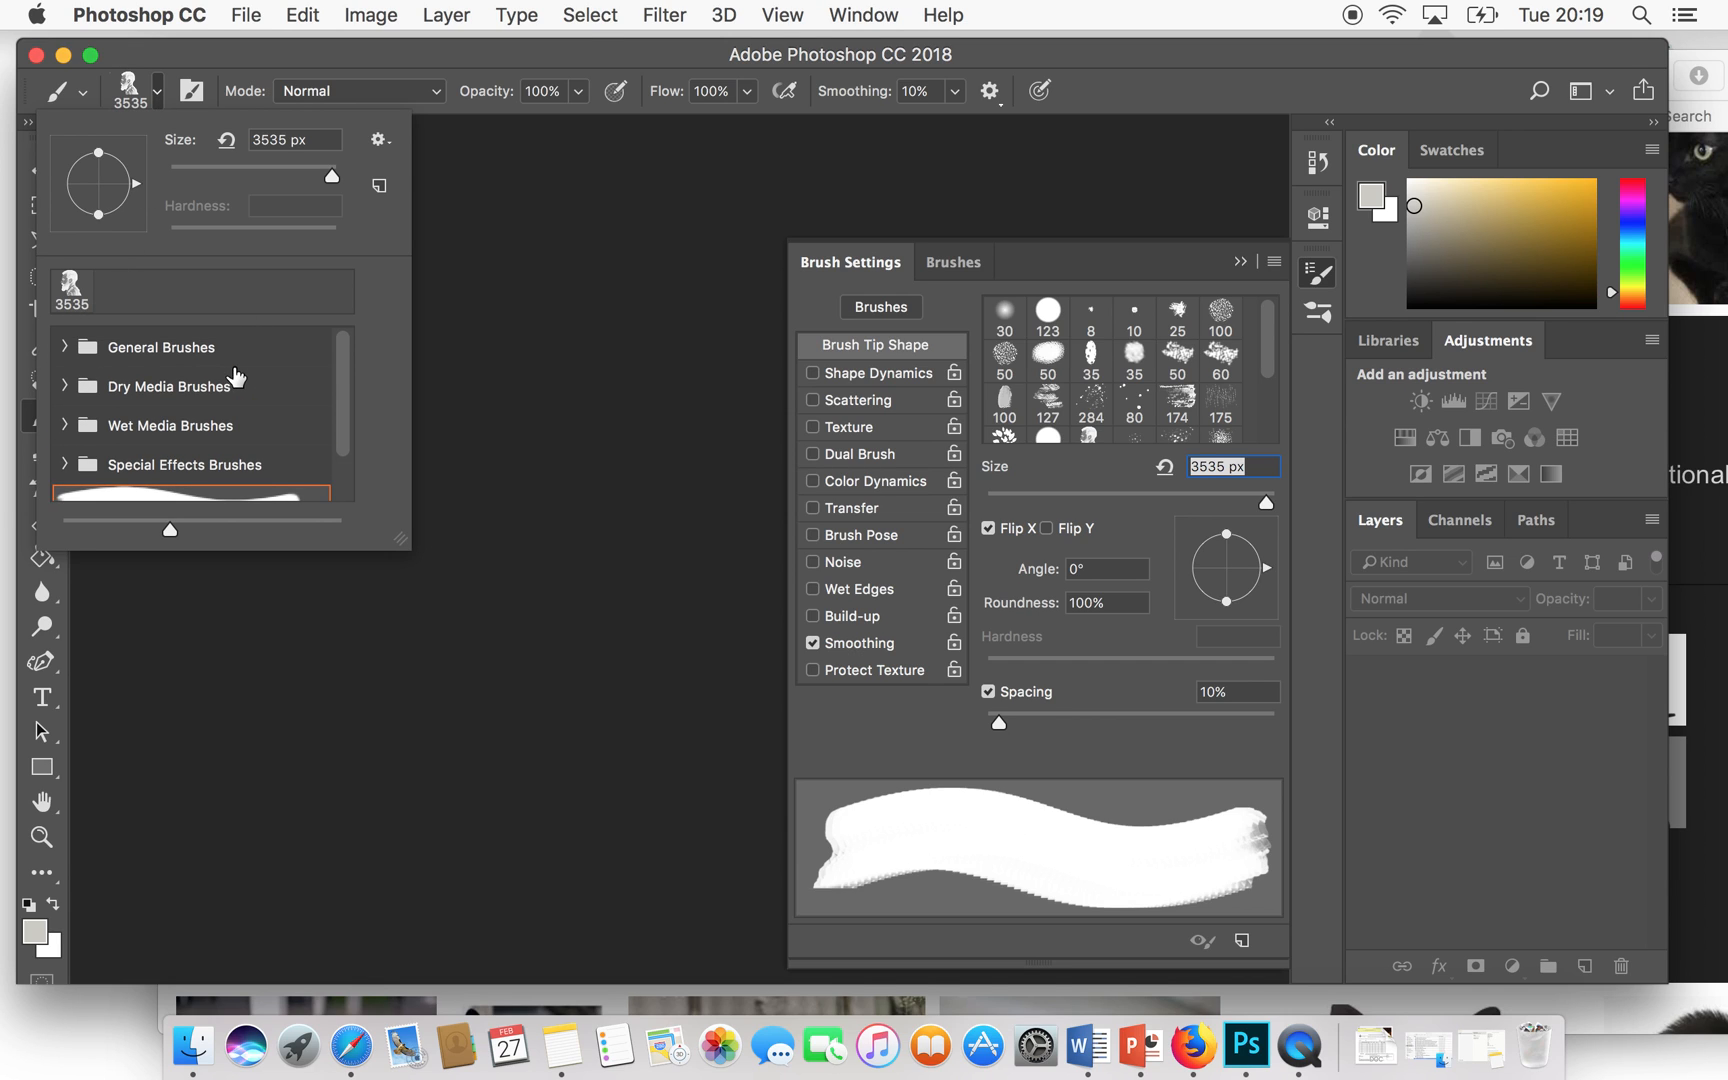
pyautogui.click(138, 363)
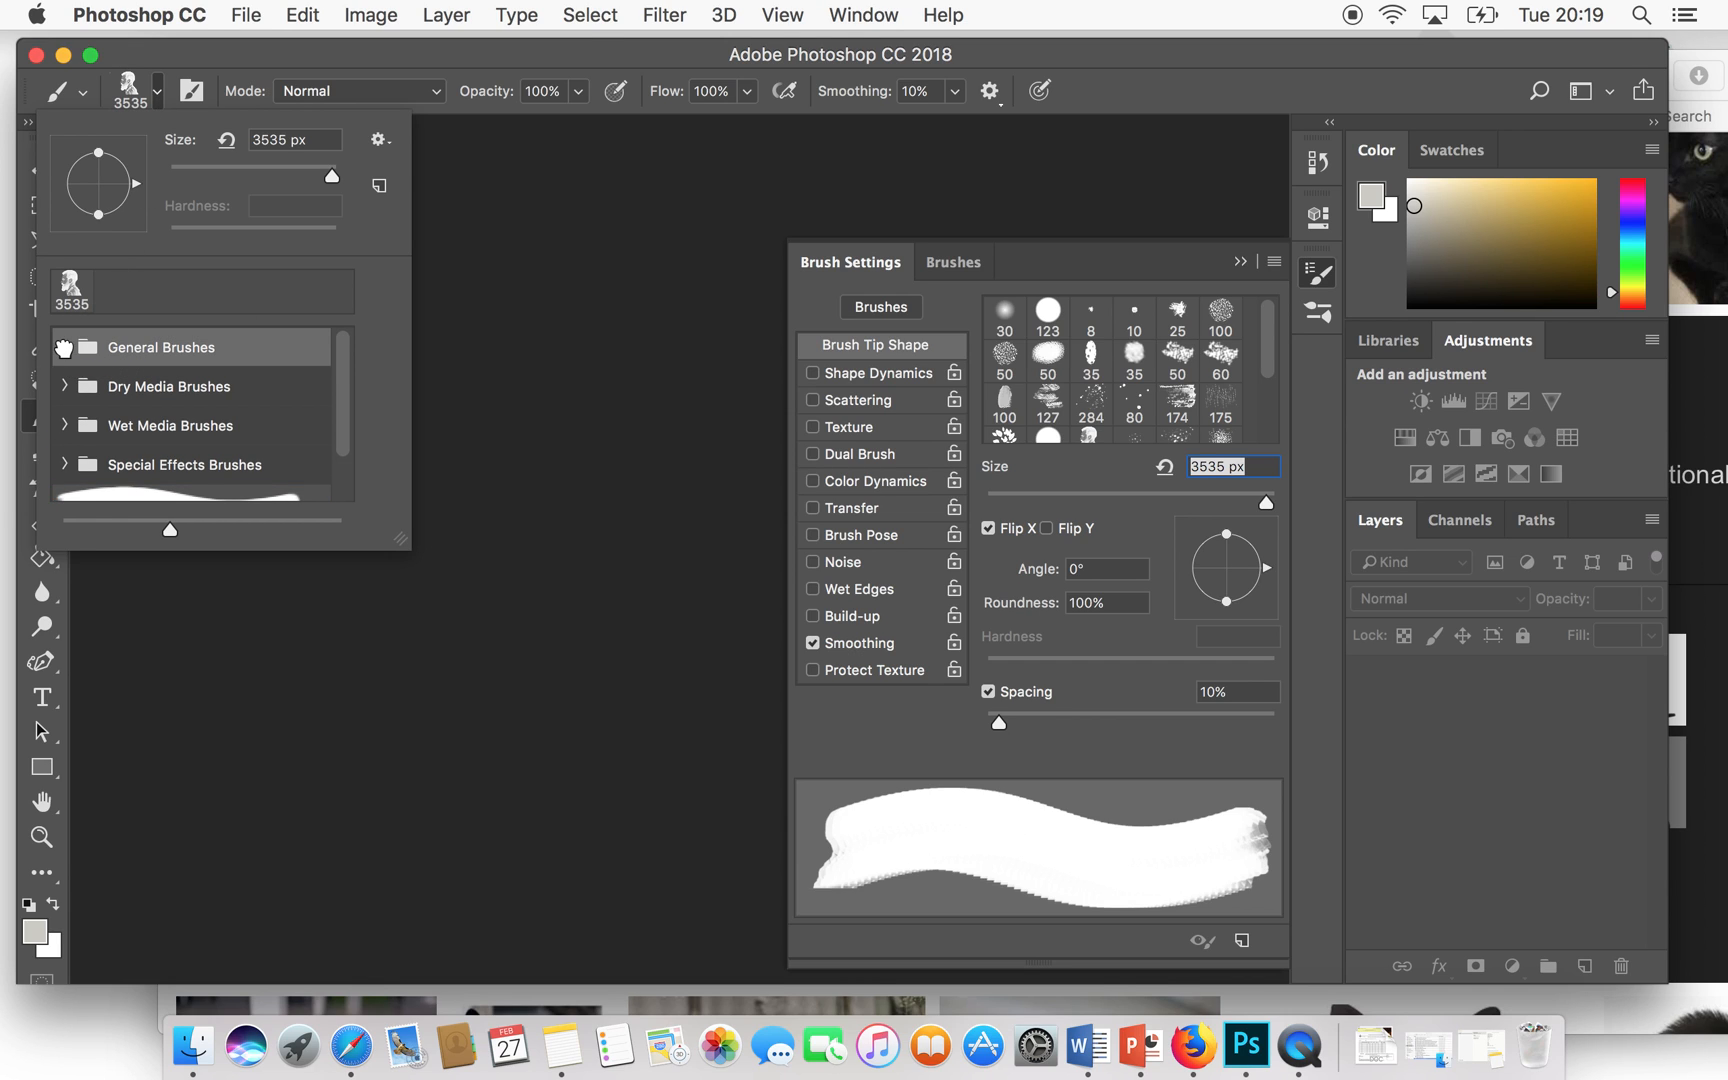
pyautogui.click(63, 347)
pyautogui.scroll(-3, 308, 412)
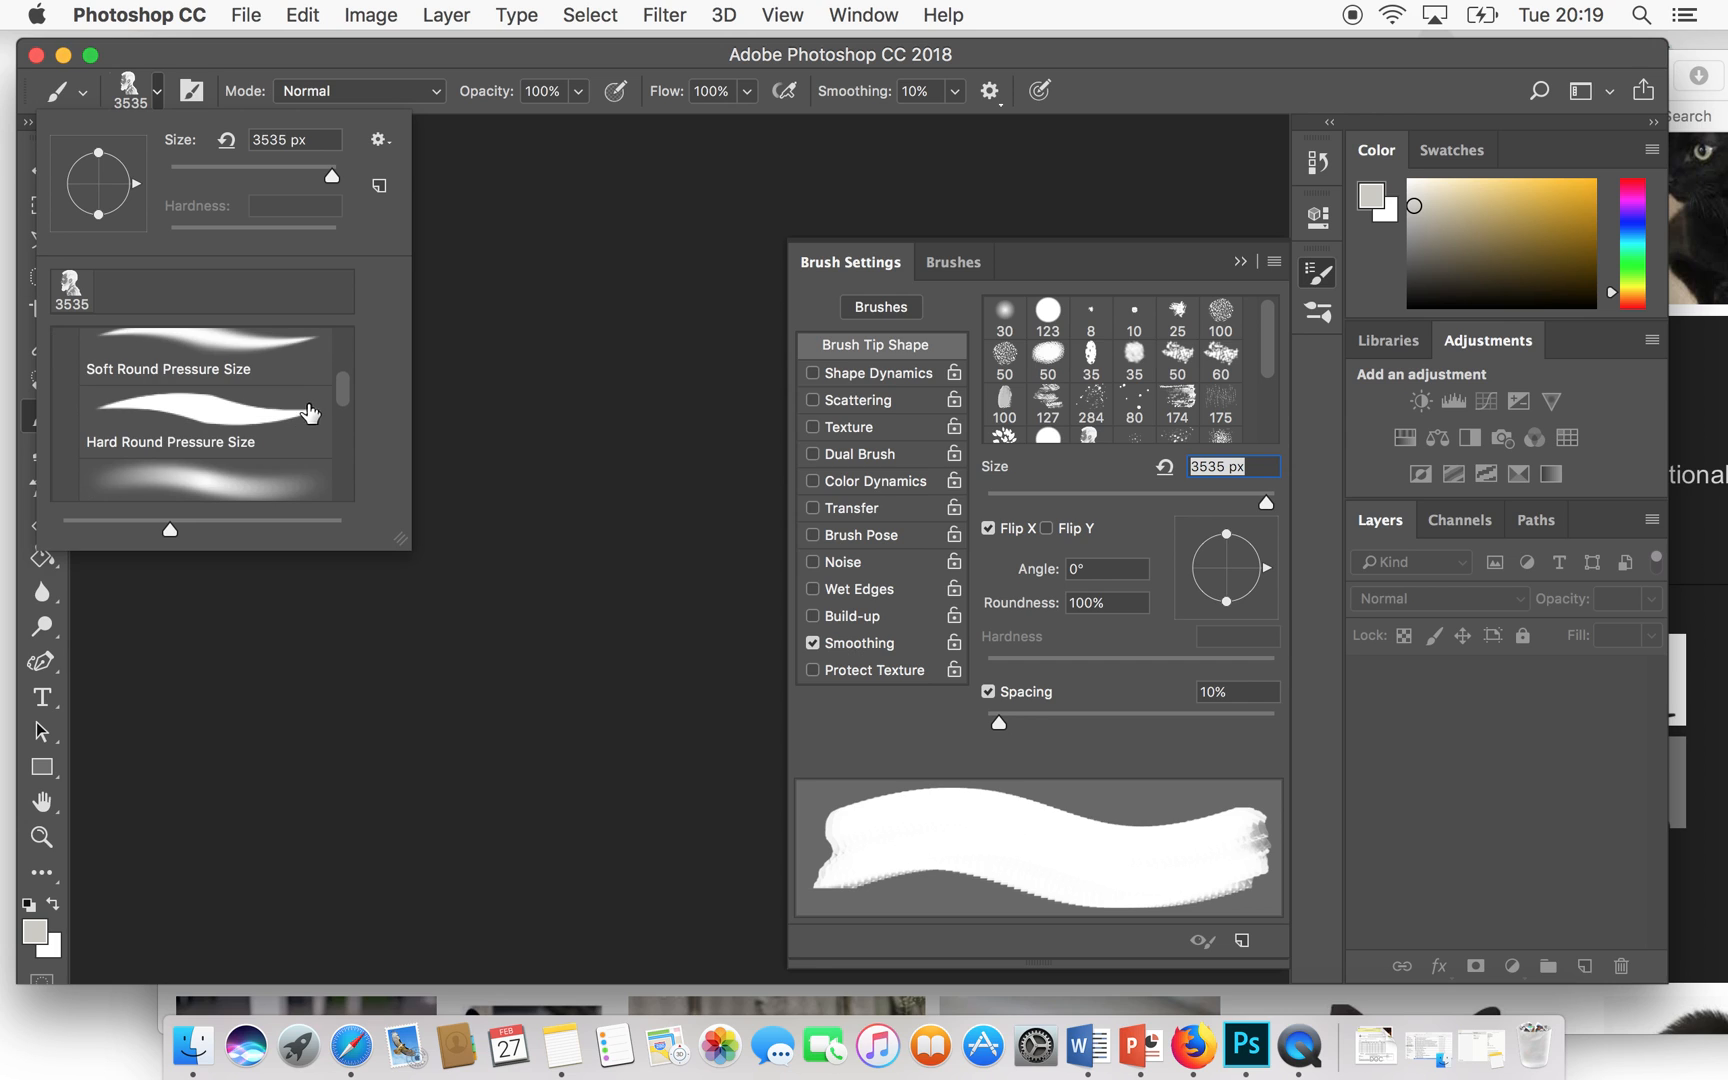
pyautogui.scroll(-2, 340, 416)
pyautogui.moveTo(170, 530)
pyautogui.mouseDown()
pyautogui.moveTo(243, 536)
pyautogui.moveTo(70, 530)
pyautogui.mouseUp()
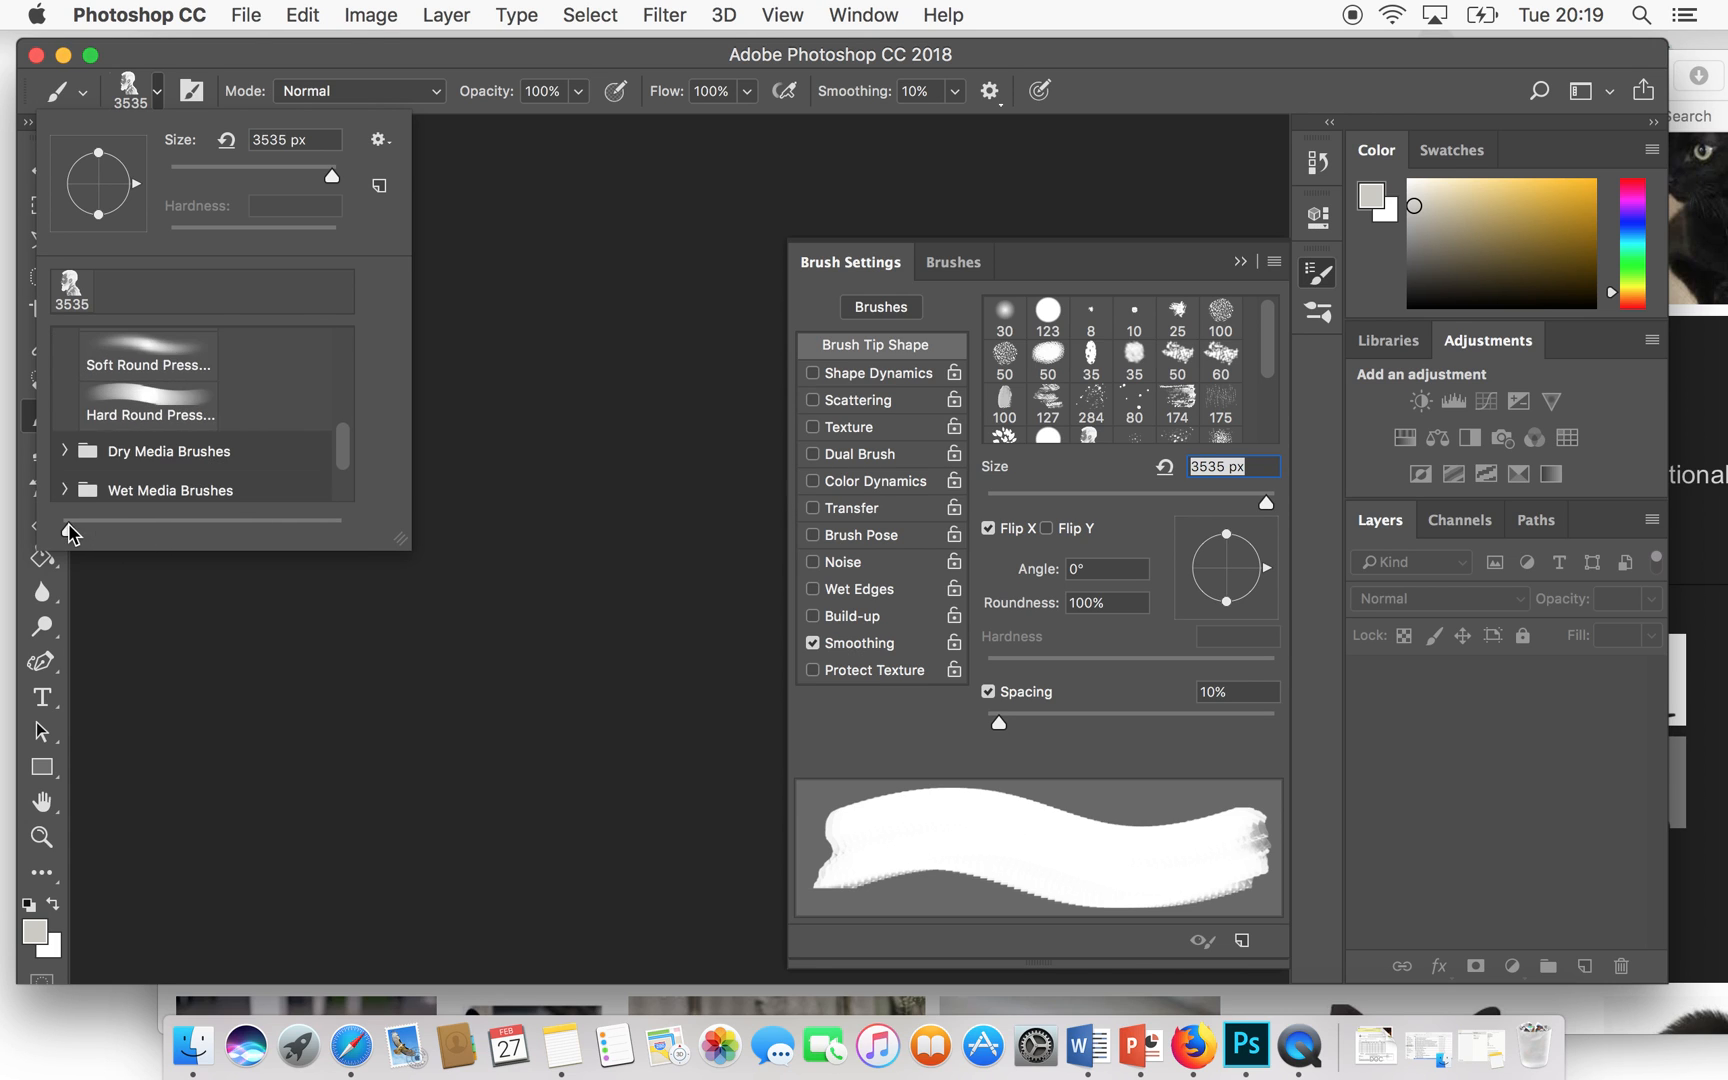
pyautogui.moveTo(340, 446); pyautogui.dragTo(343, 386)
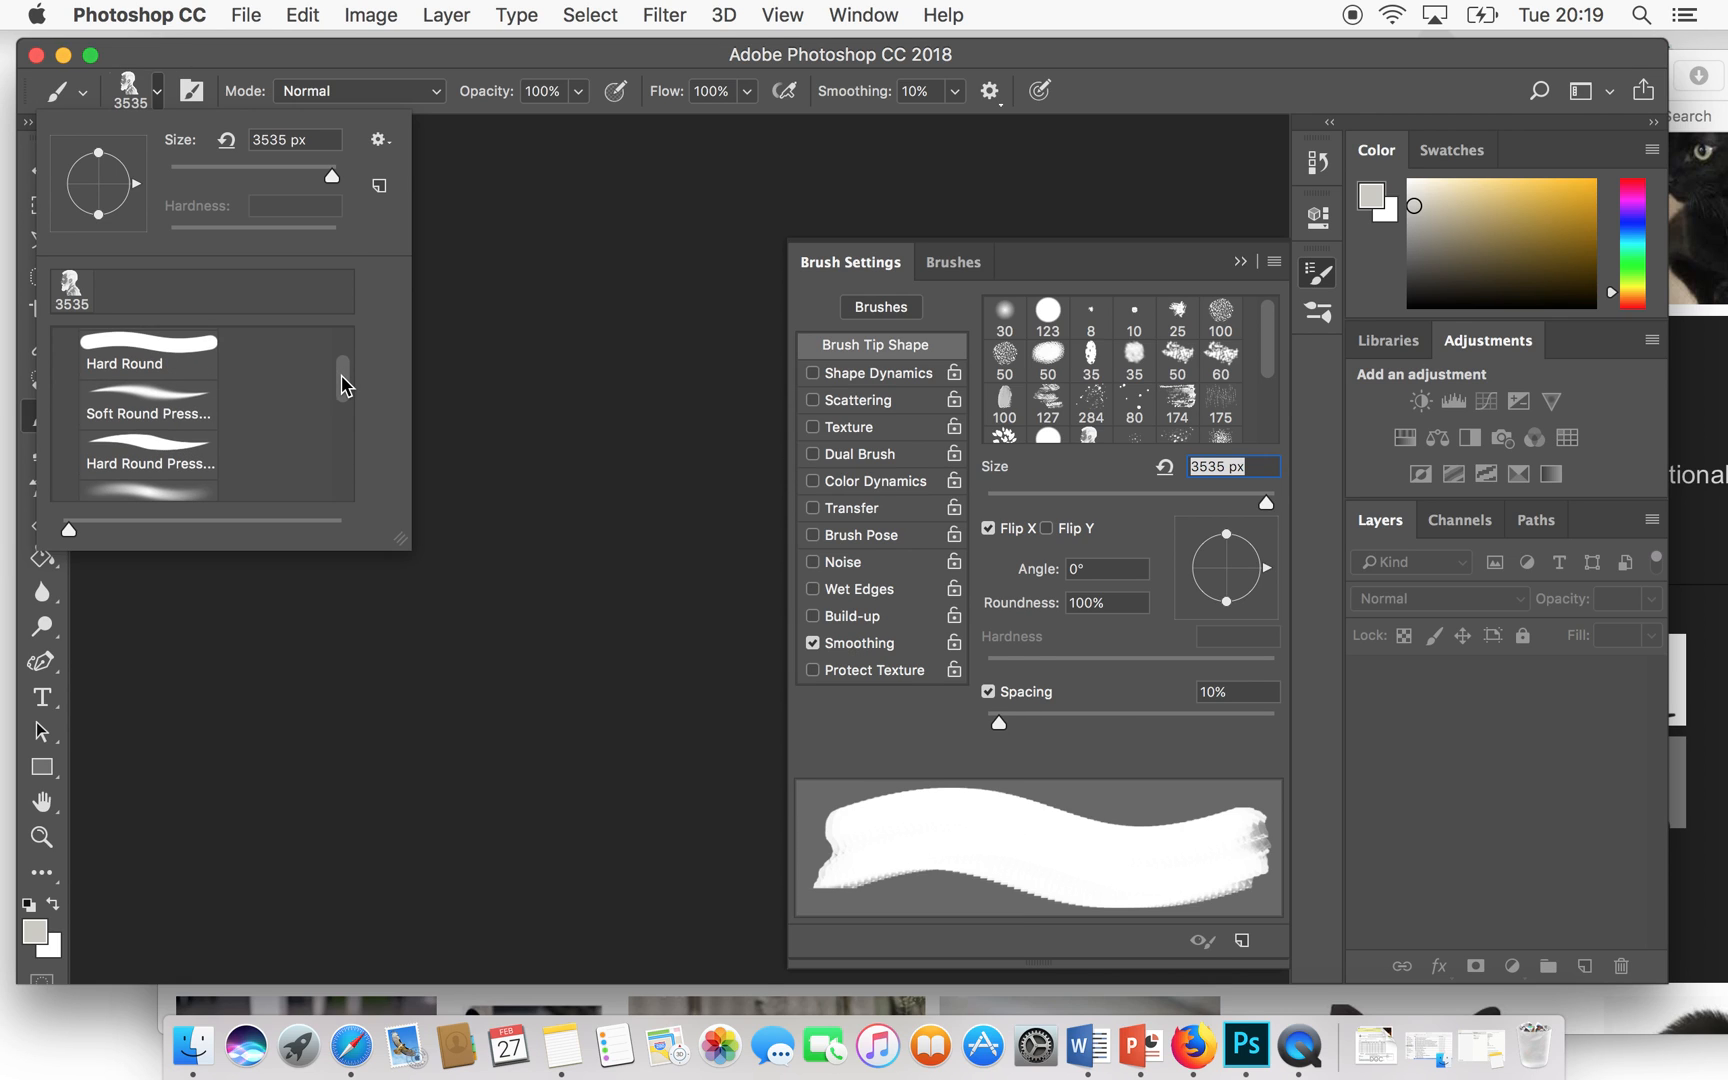
pyautogui.click(258, 80)
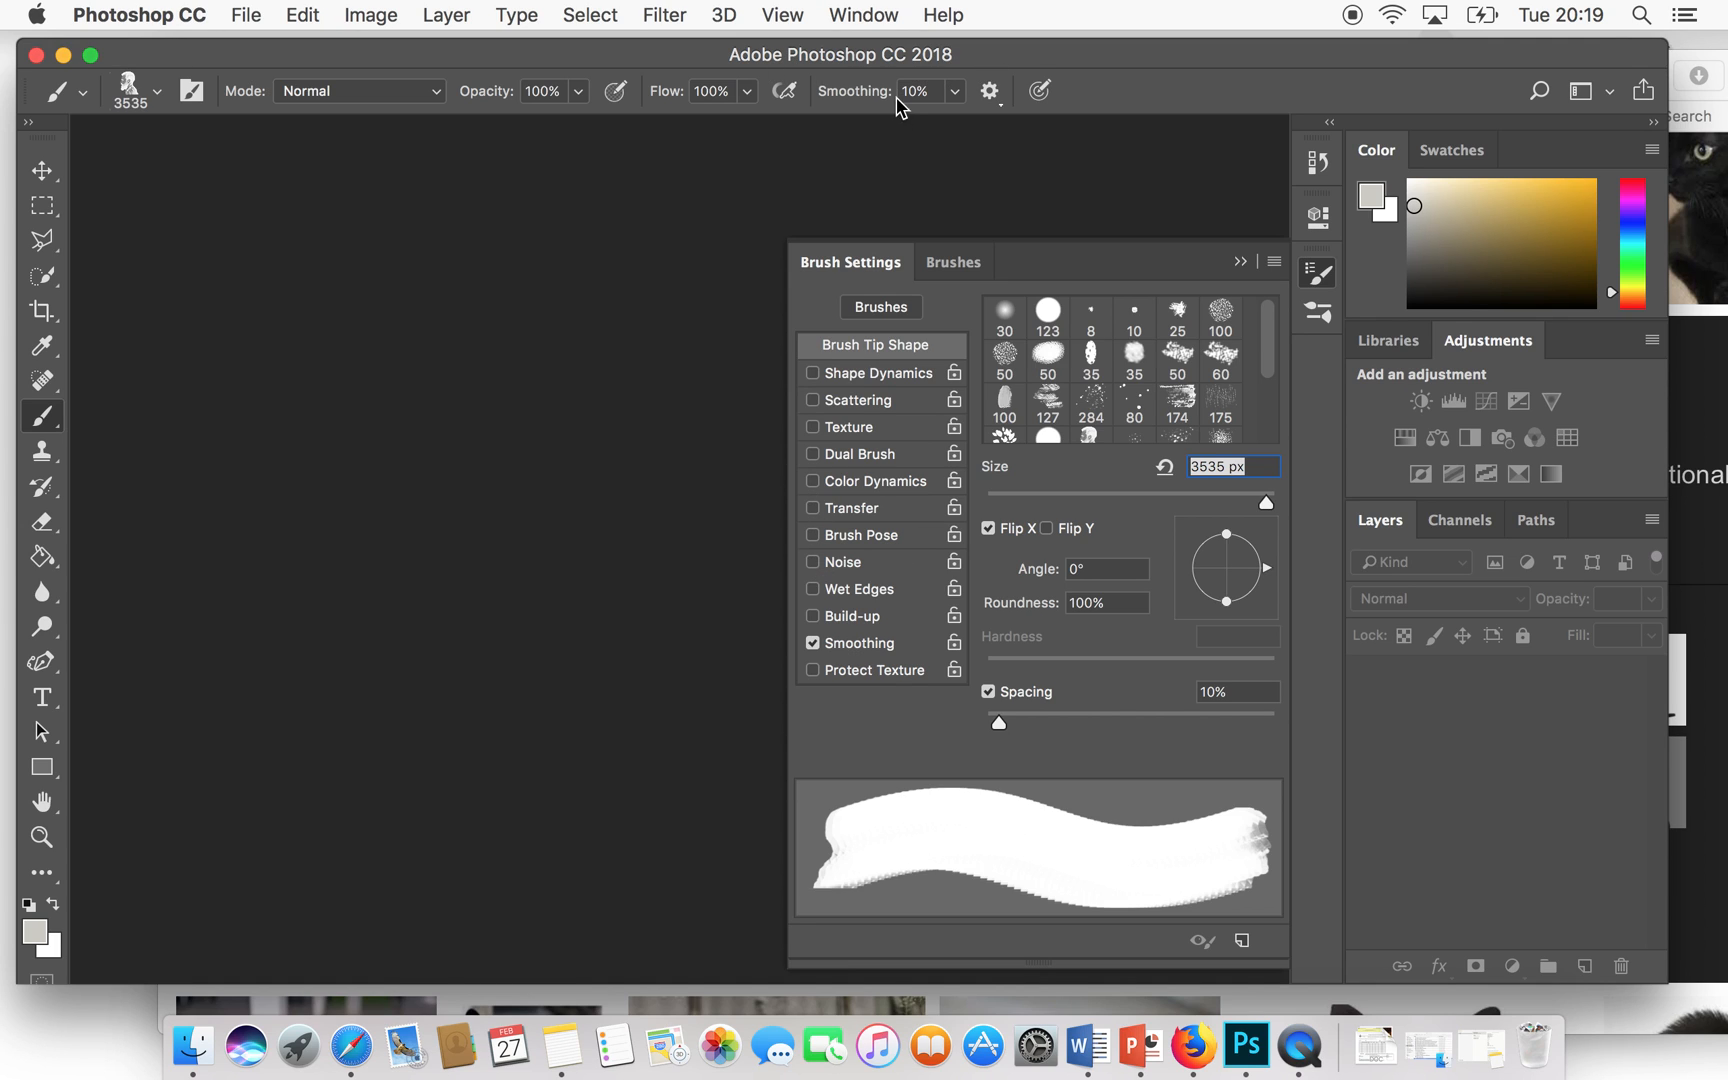
# - Preview the soft 30 px, Hard Round 123 and 25 px brush tips, and choose the round textured 100 px tip
pyautogui.click(189, 94)
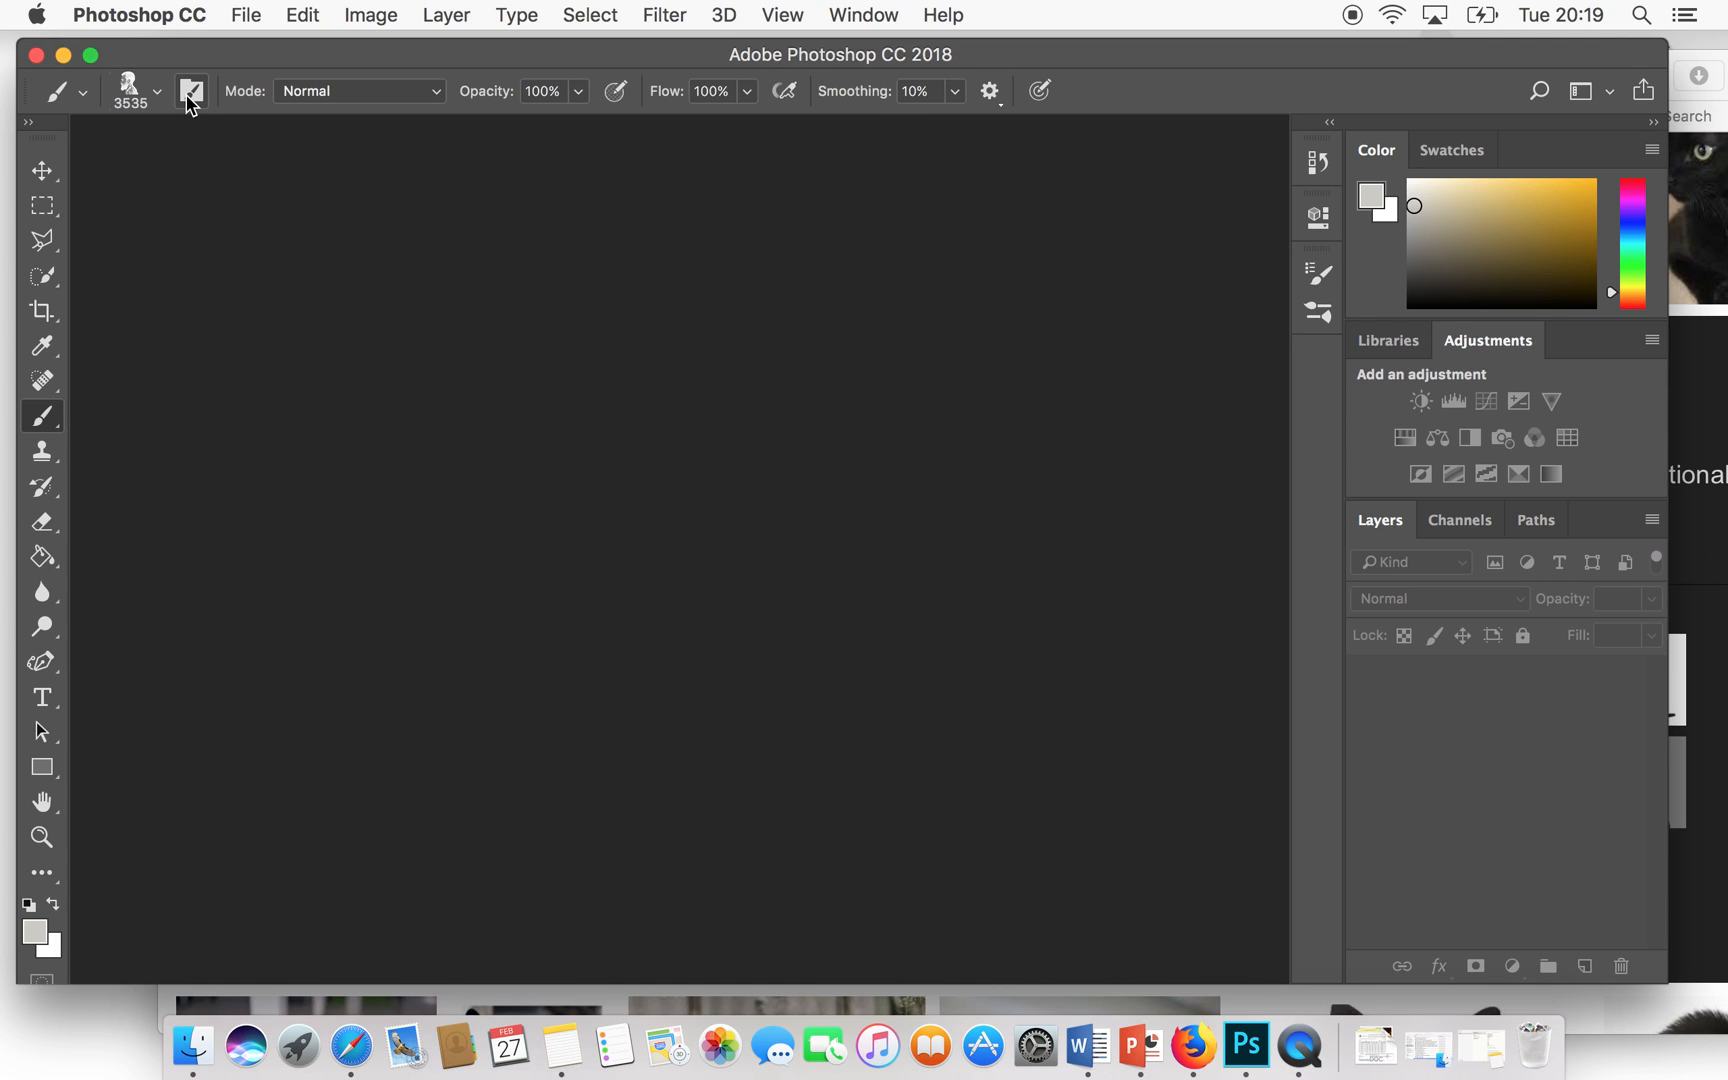
pyautogui.click(189, 93)
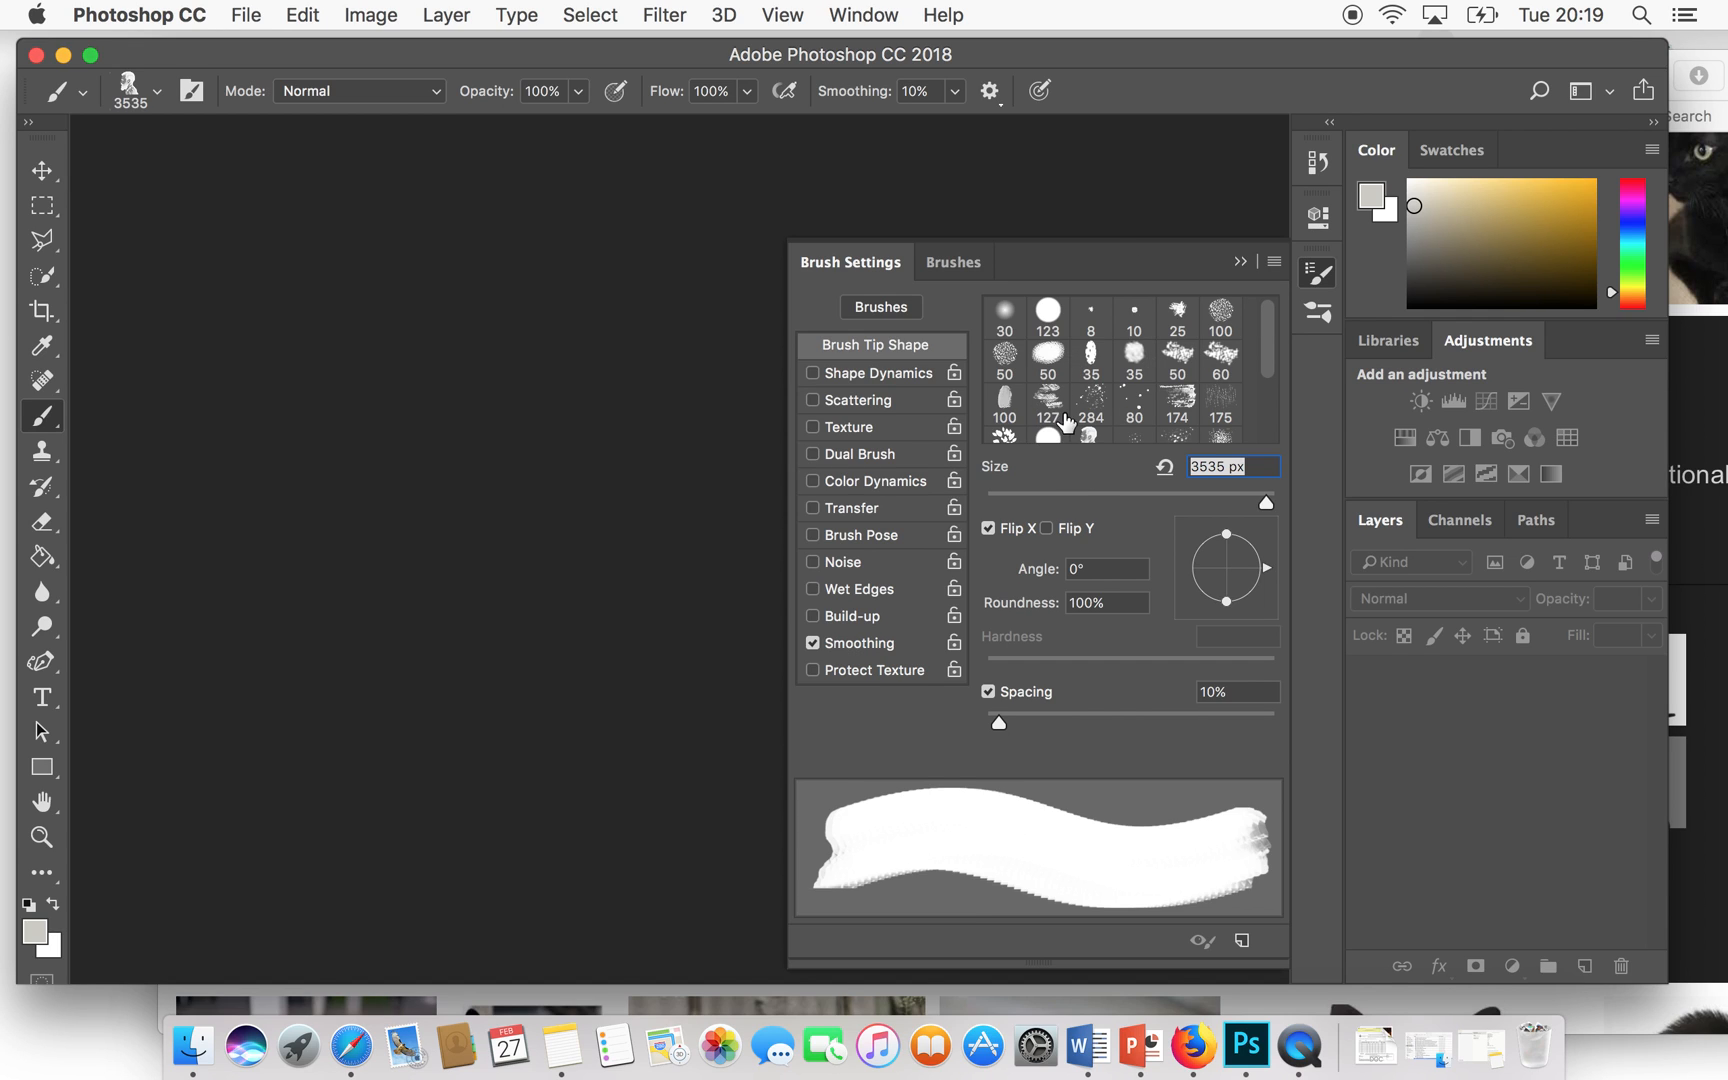
pyautogui.click(1005, 318)
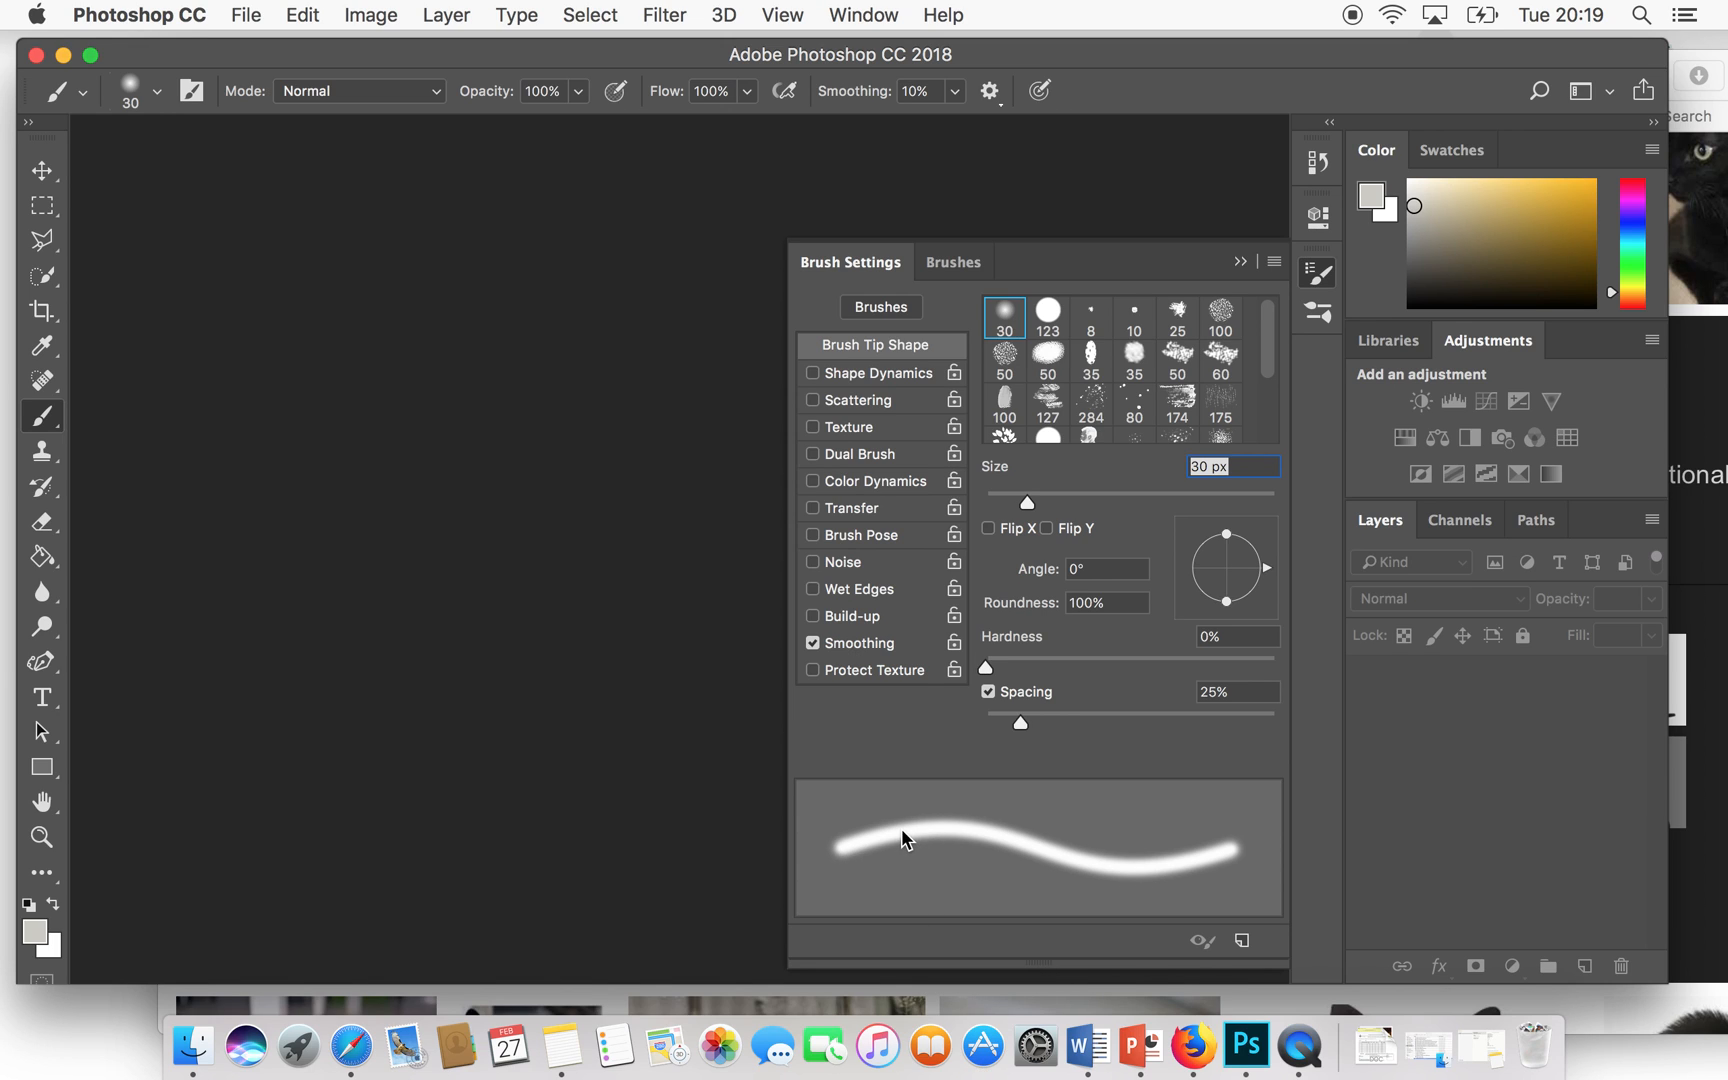
pyautogui.click(1050, 316)
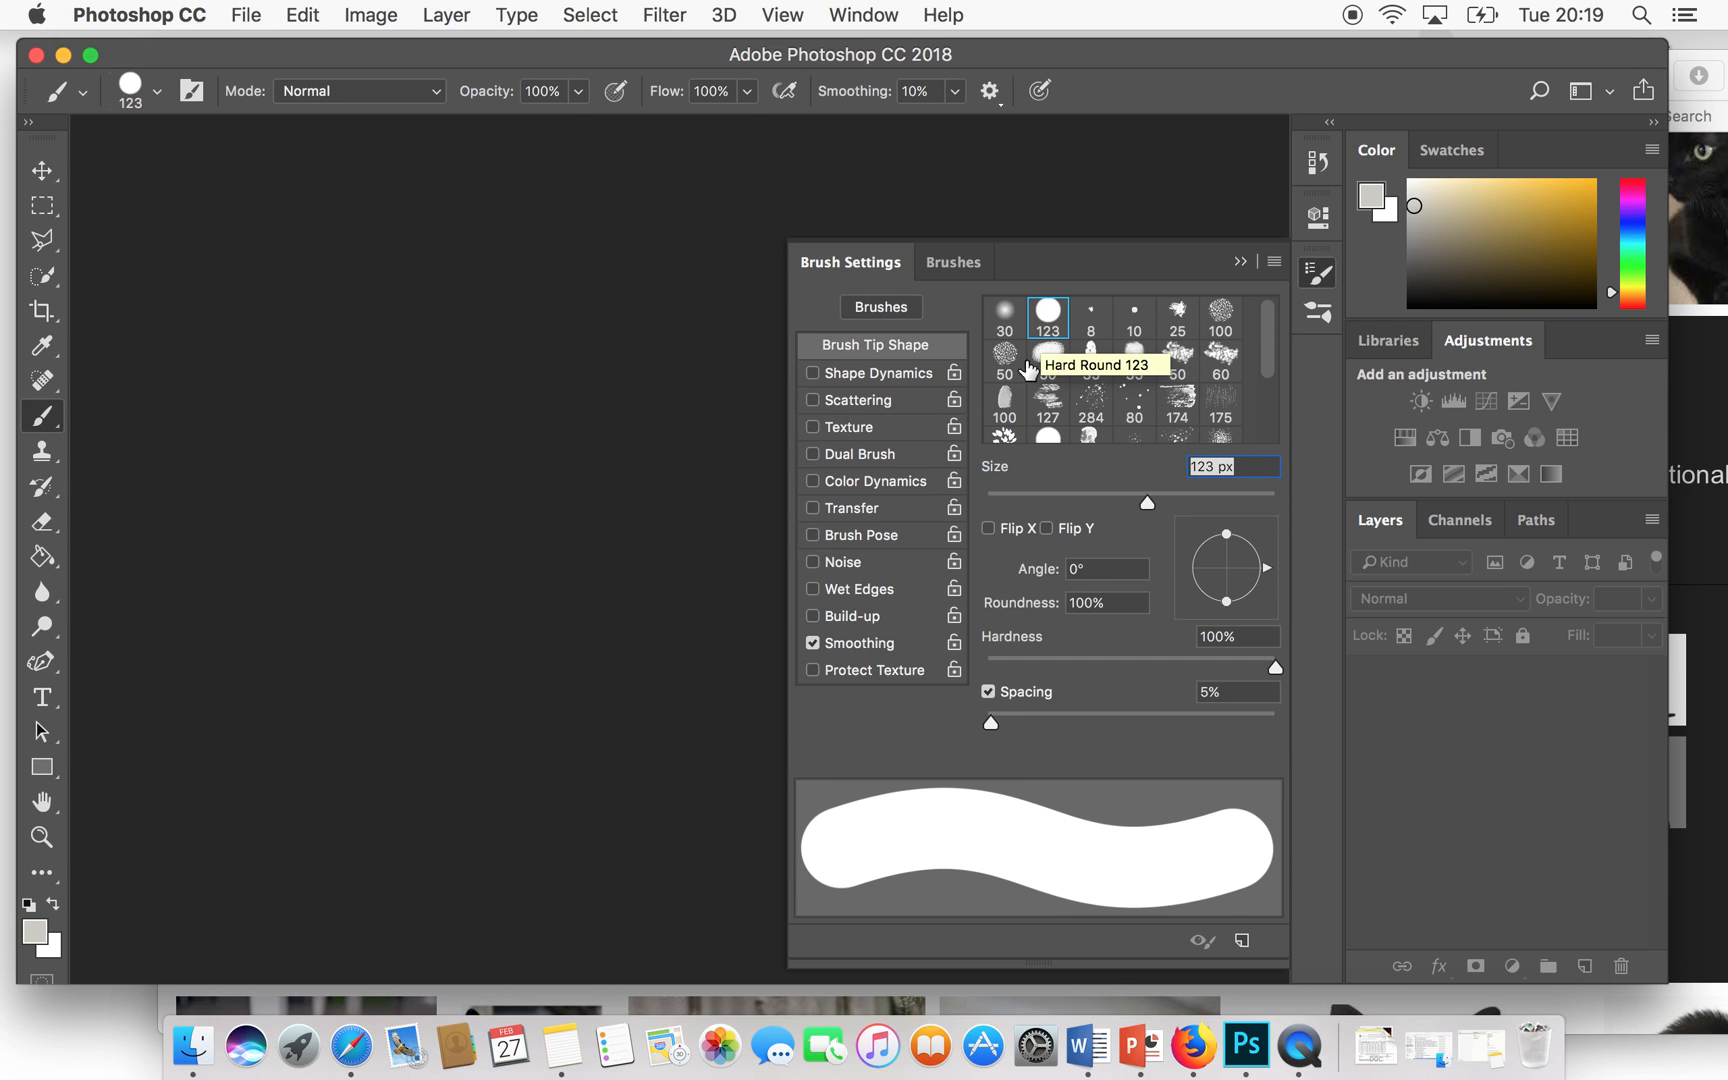
pyautogui.click(1180, 318)
pyautogui.click(1222, 320)
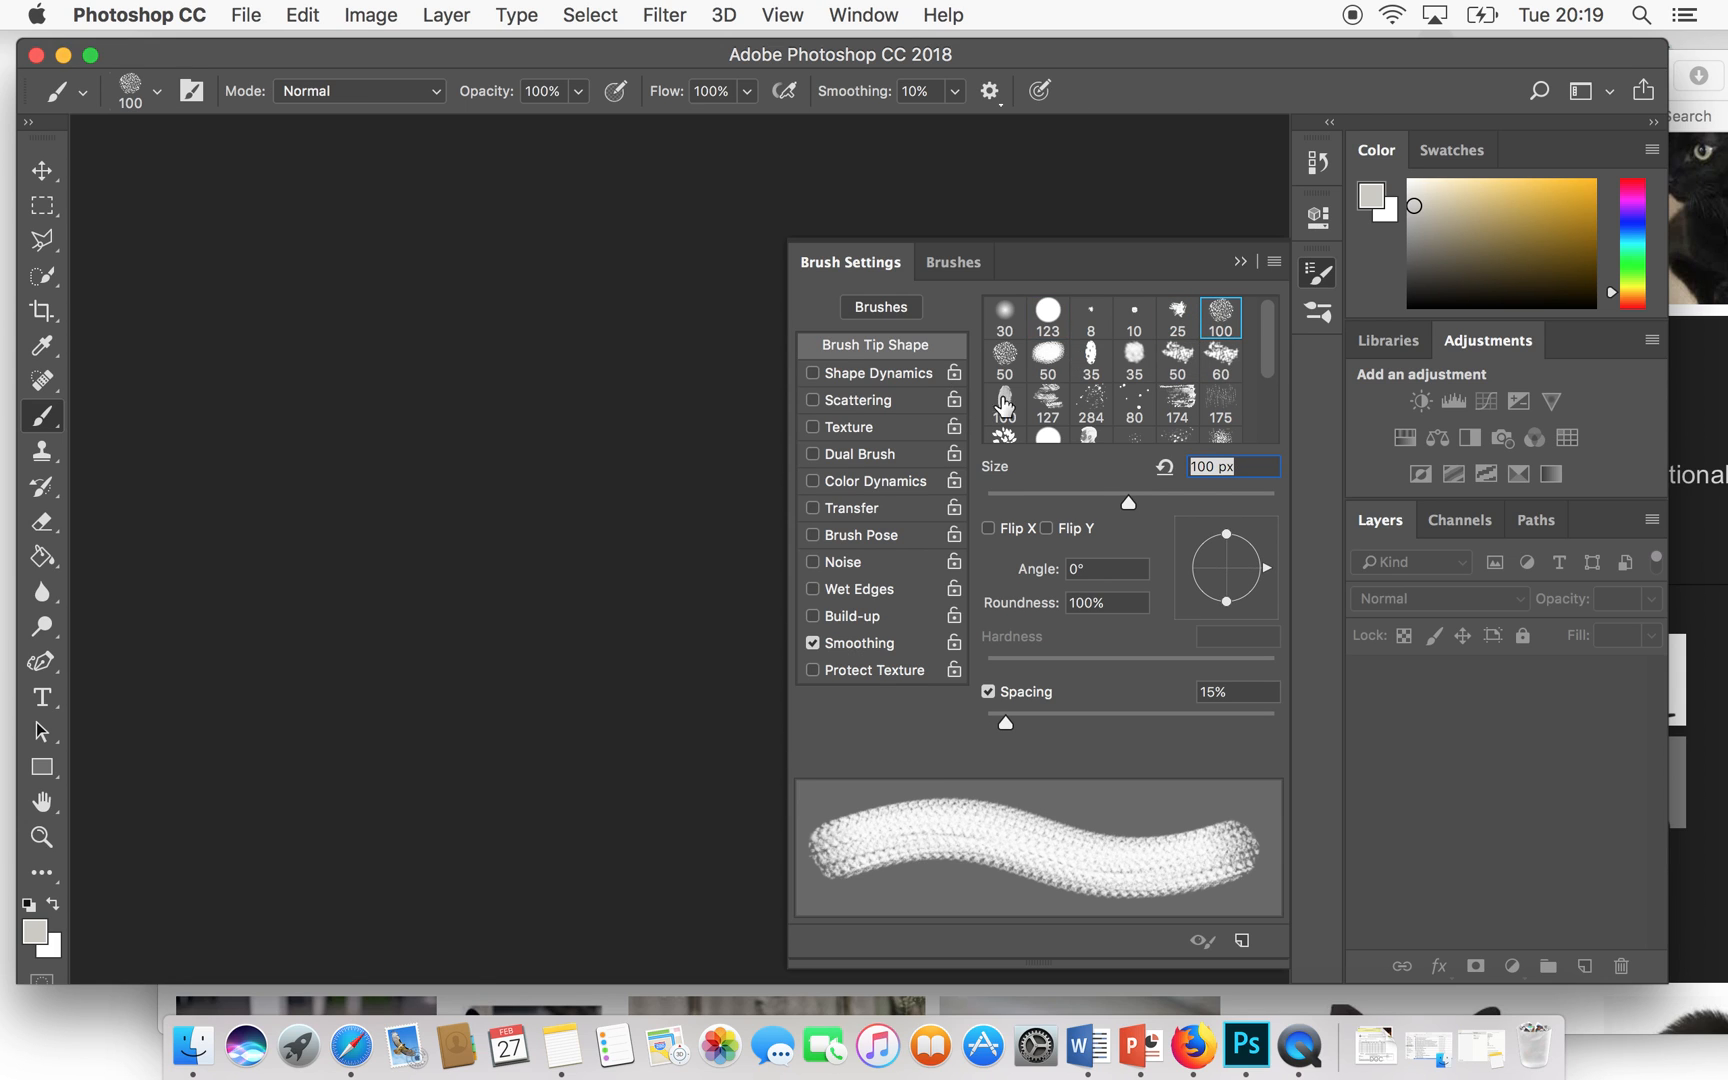
# - Create a new document from the A4 print preset, 210 x 297 mm at 300 pixels/inch with a white background
pyautogui.click(247, 16)
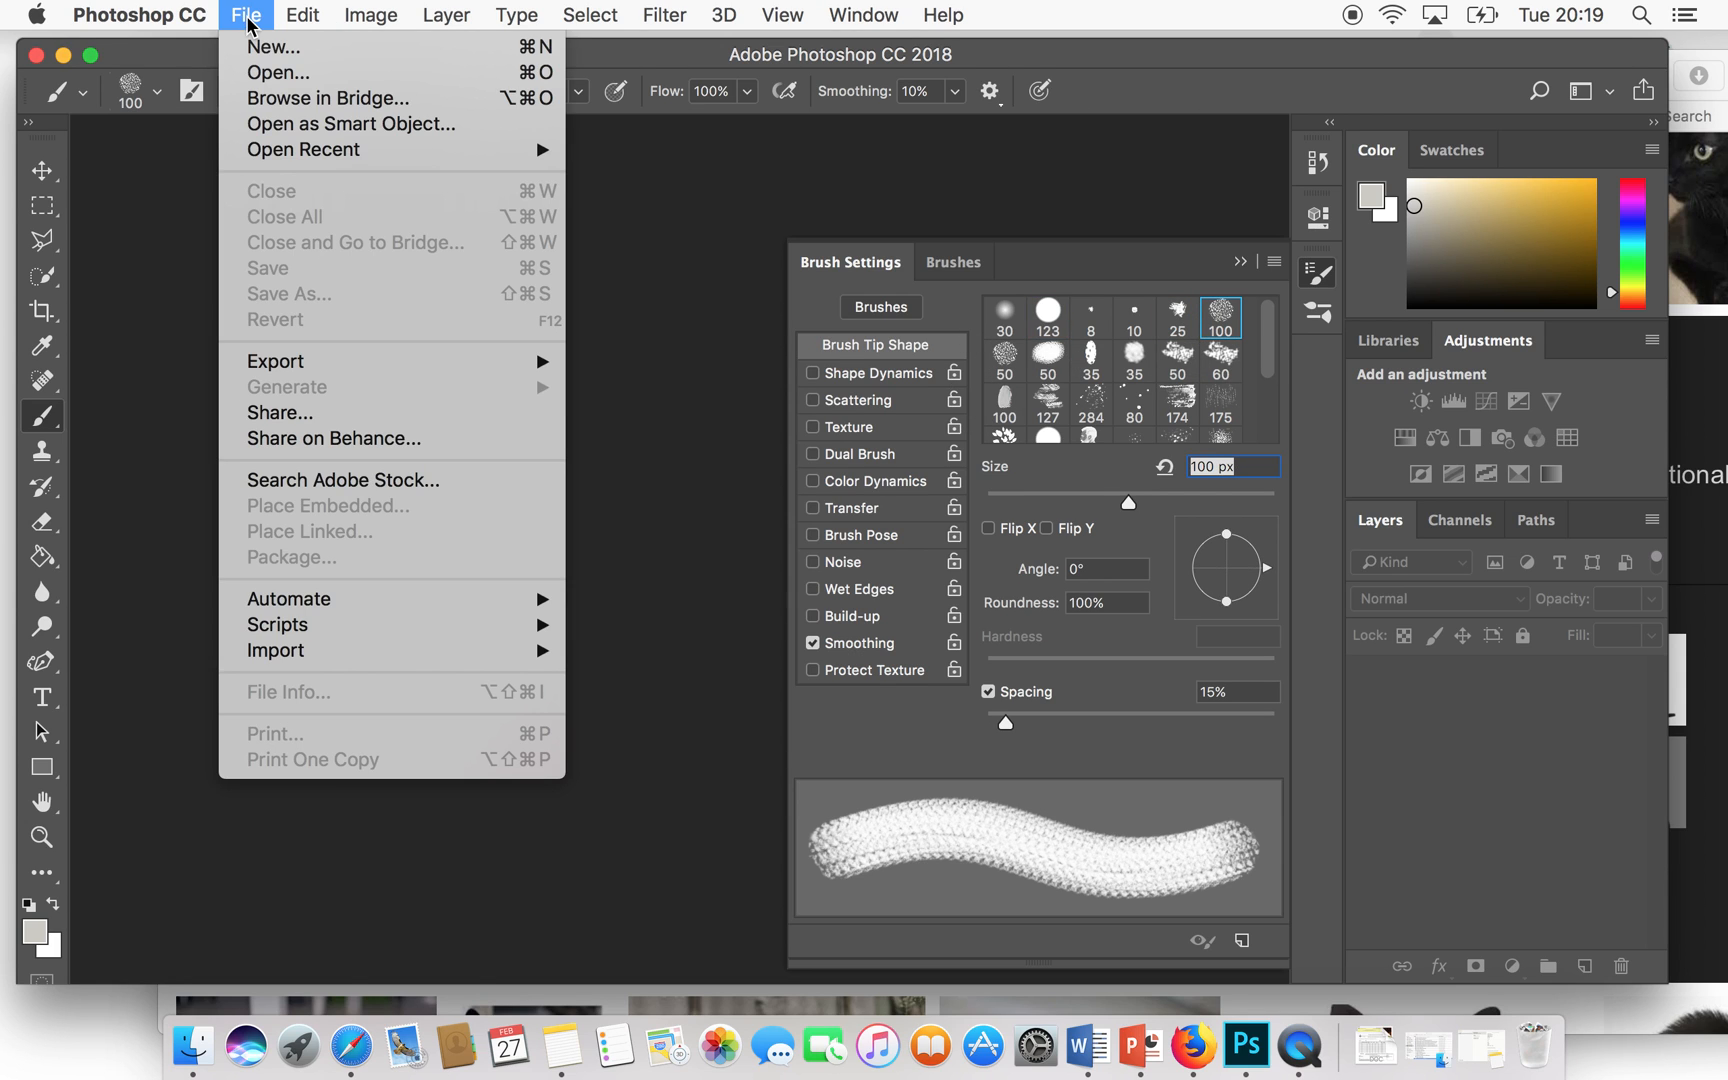
pyautogui.click(268, 50)
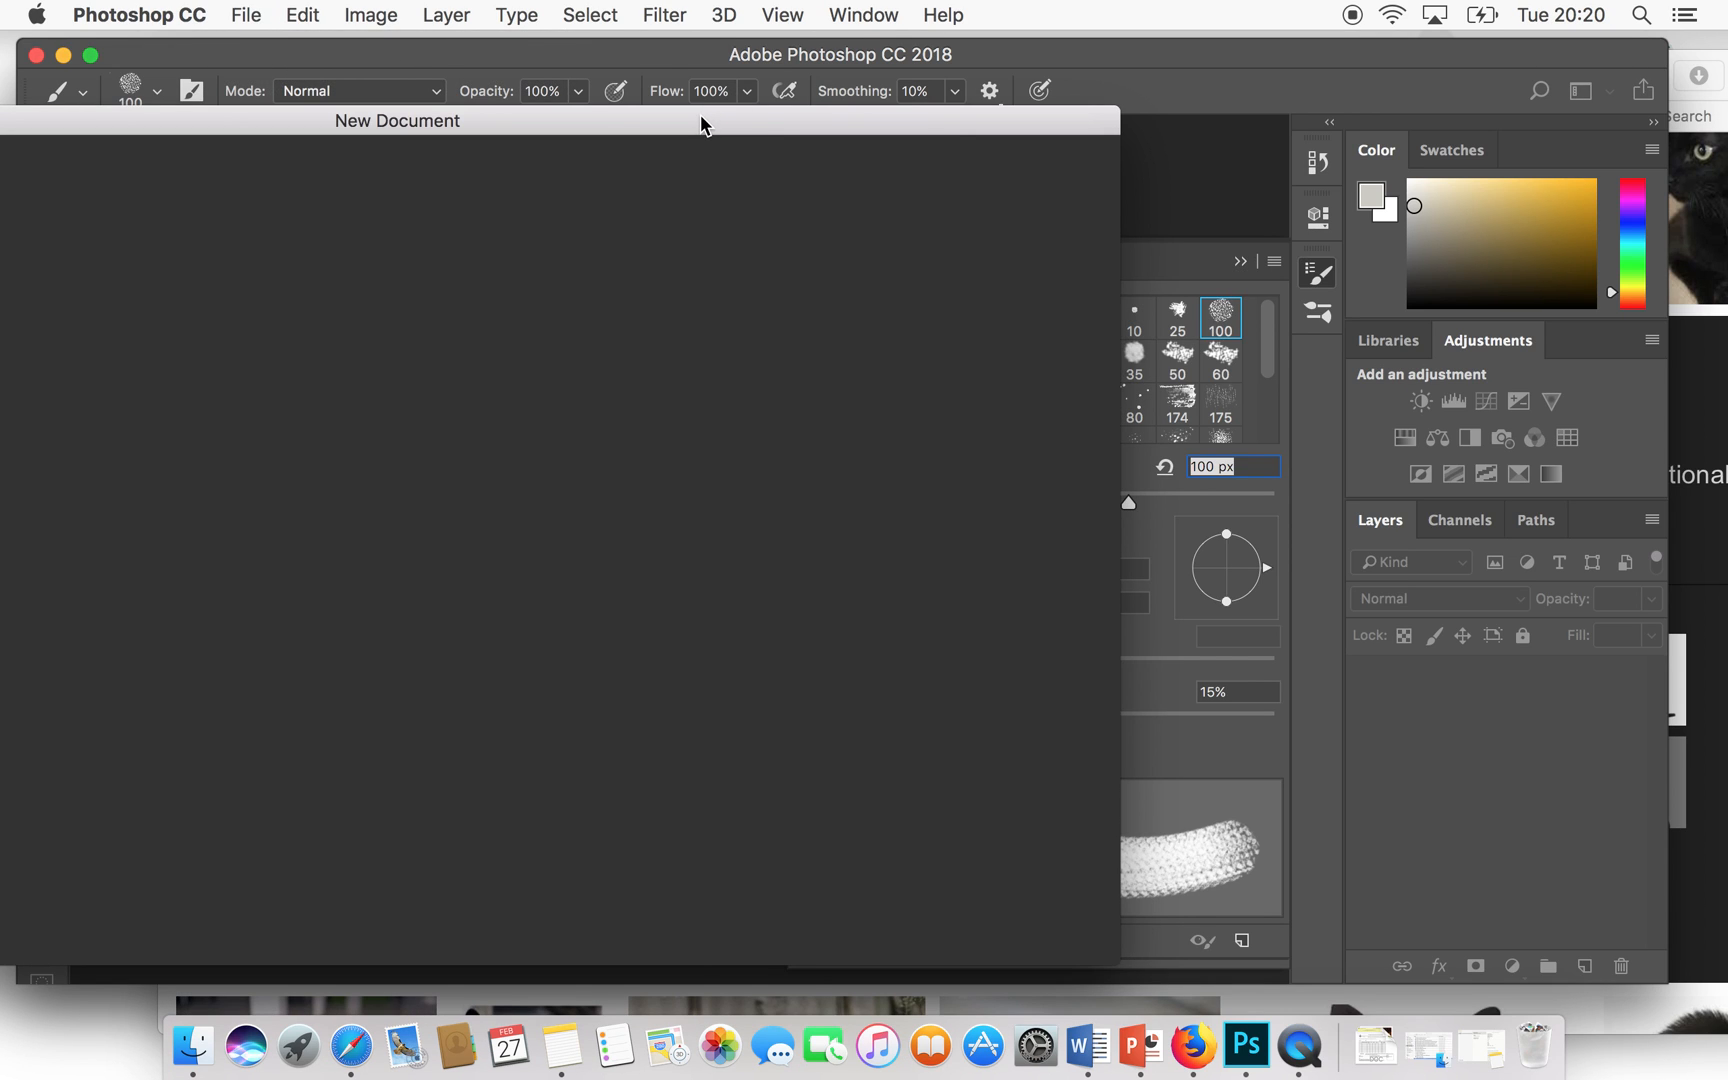
pyautogui.moveTo(703, 123); pyautogui.dragTo(1185, 104)
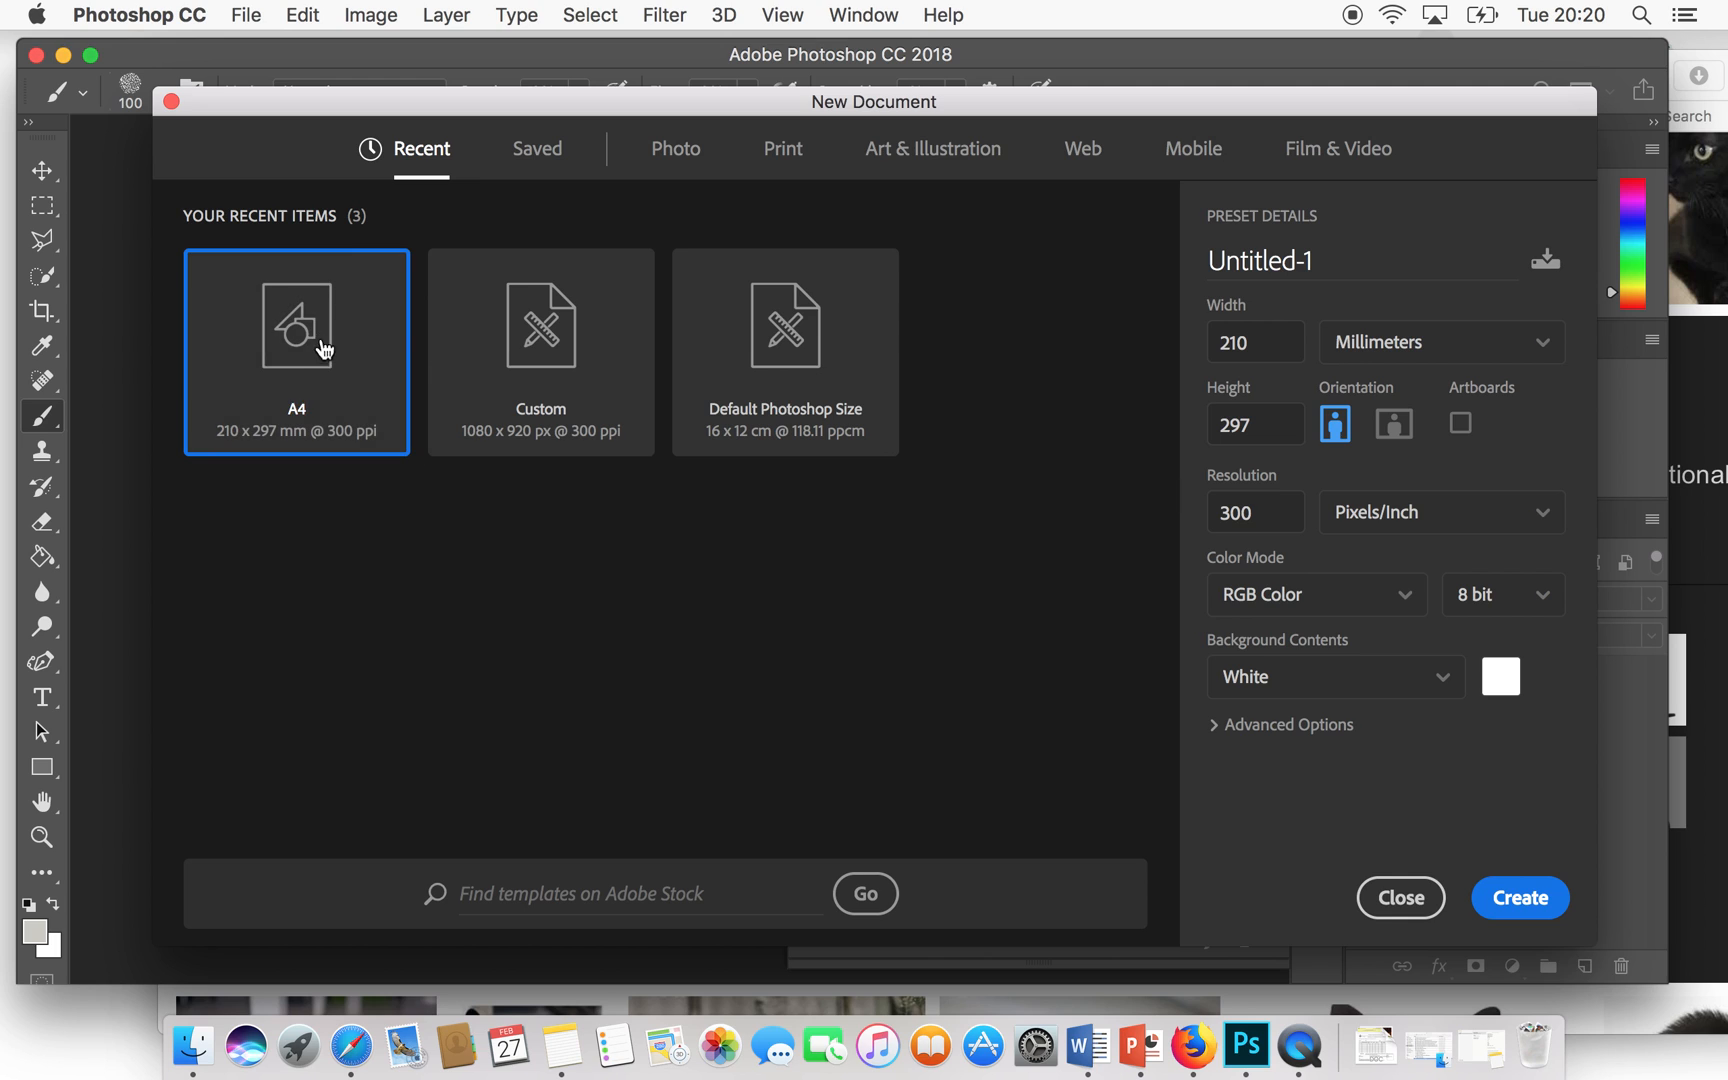
pyautogui.click(786, 161)
pyautogui.click(1026, 340)
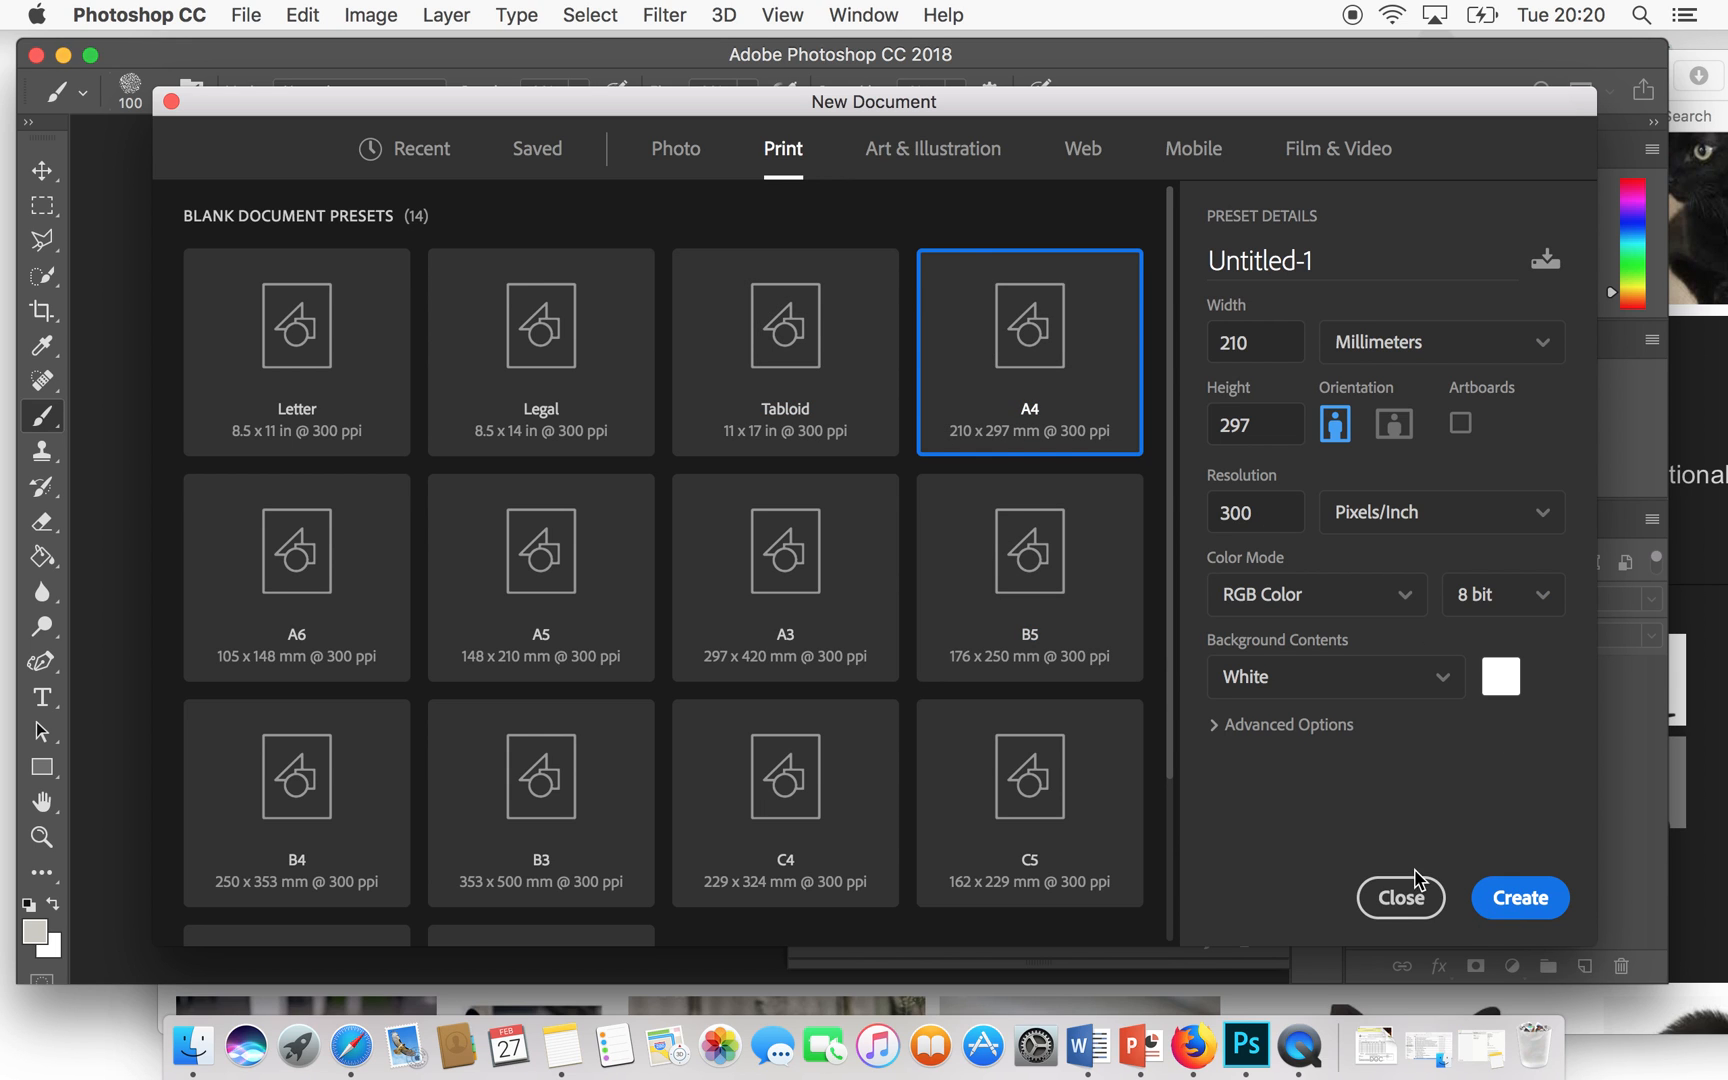
pyautogui.click(1497, 898)
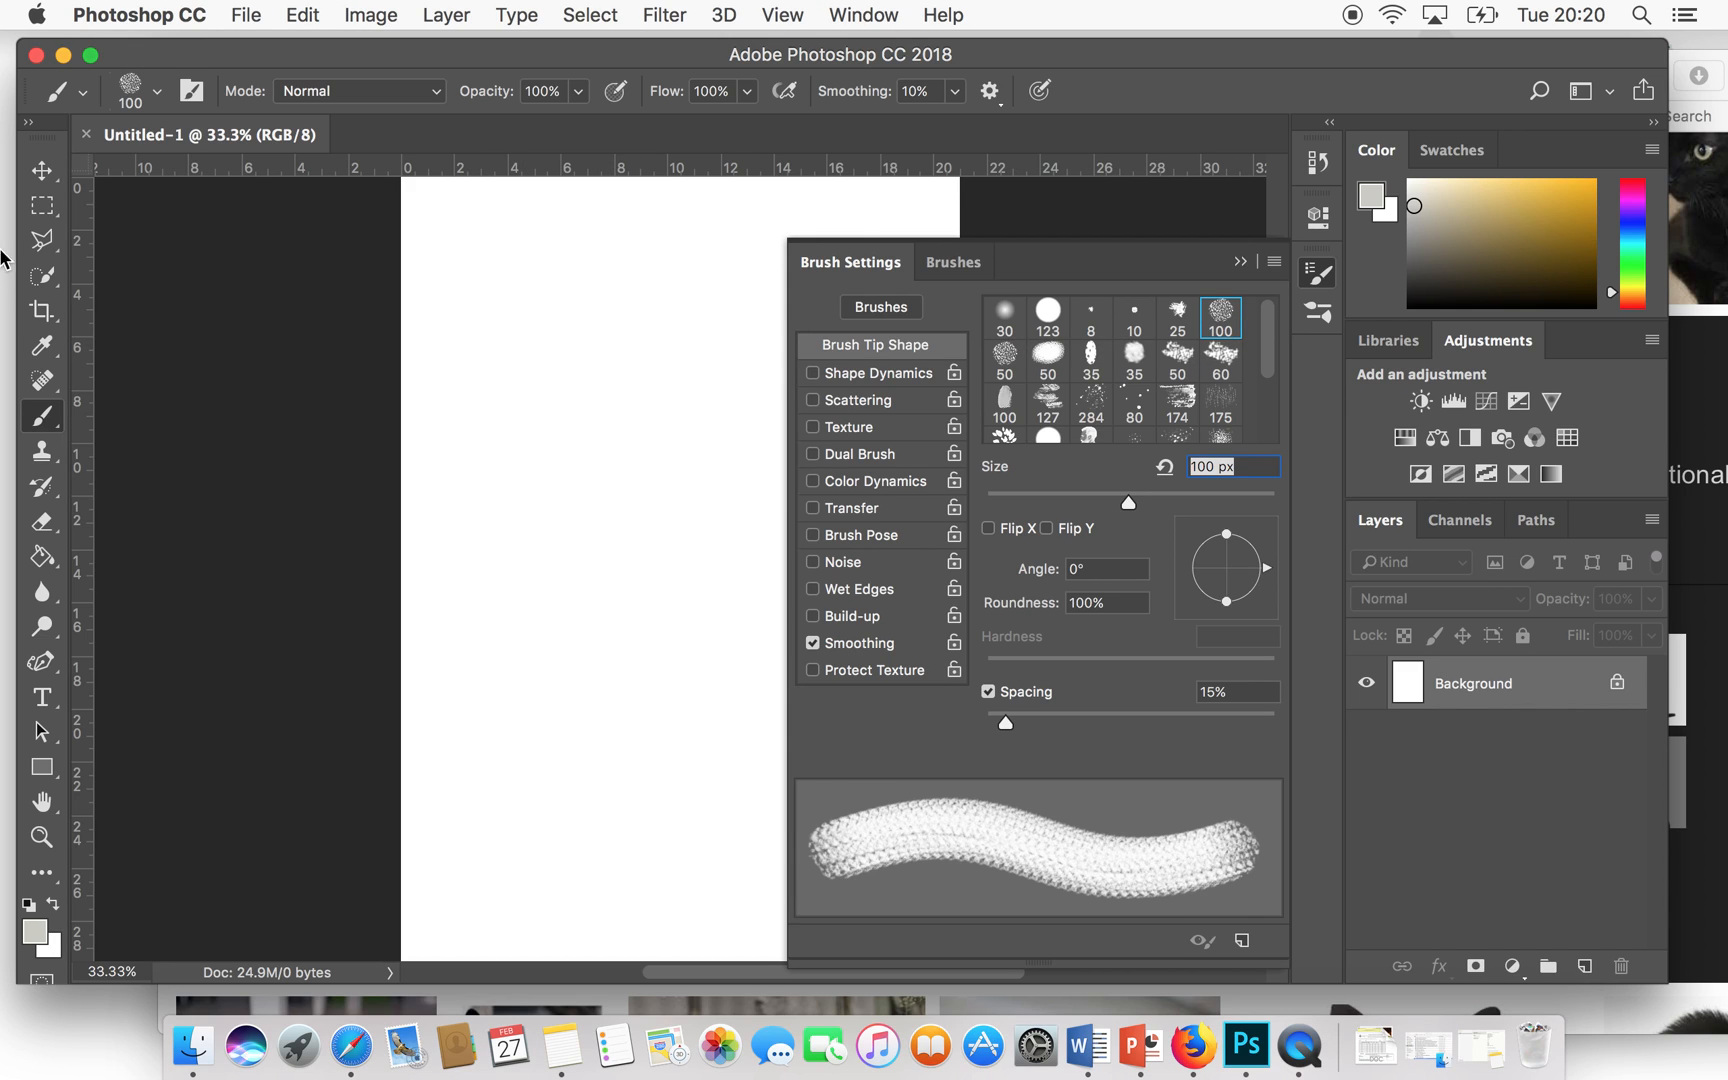
# - Set the textured brush's size to 444 px and stamp it once in the upper left part of the page
pyautogui.click(158, 95)
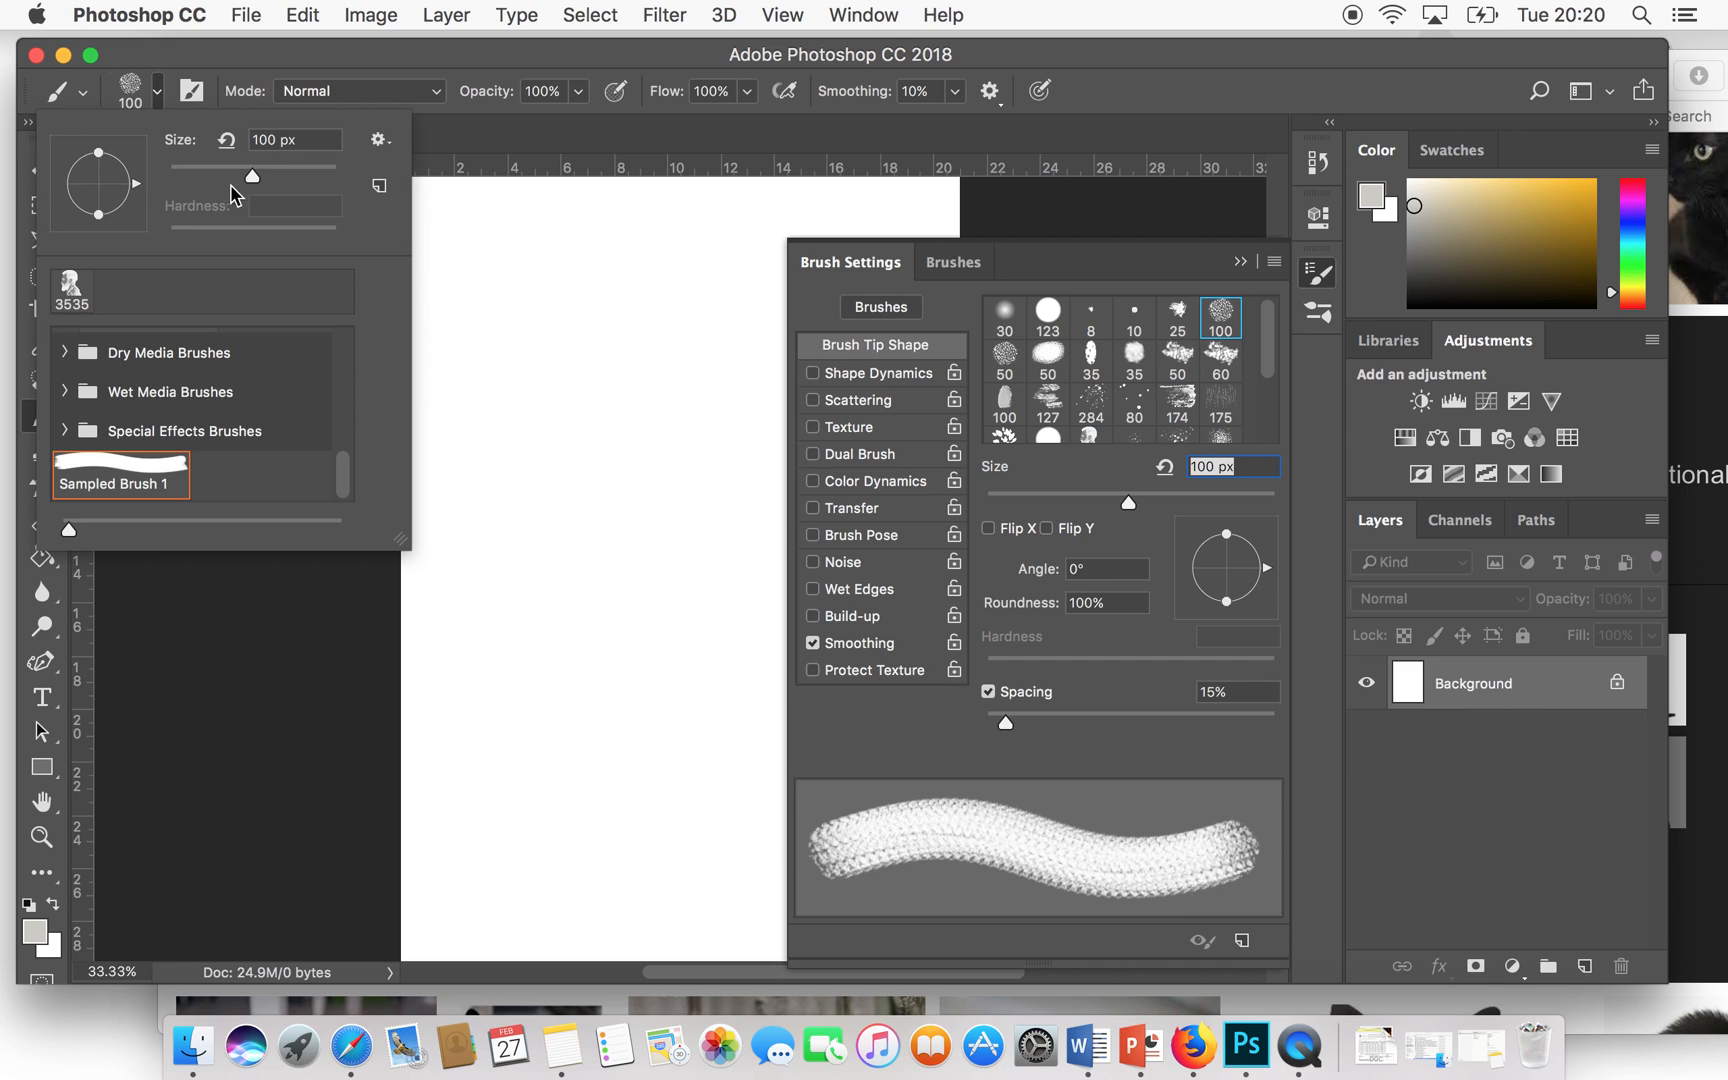
pyautogui.moveTo(256, 175); pyautogui.dragTo(318, 185)
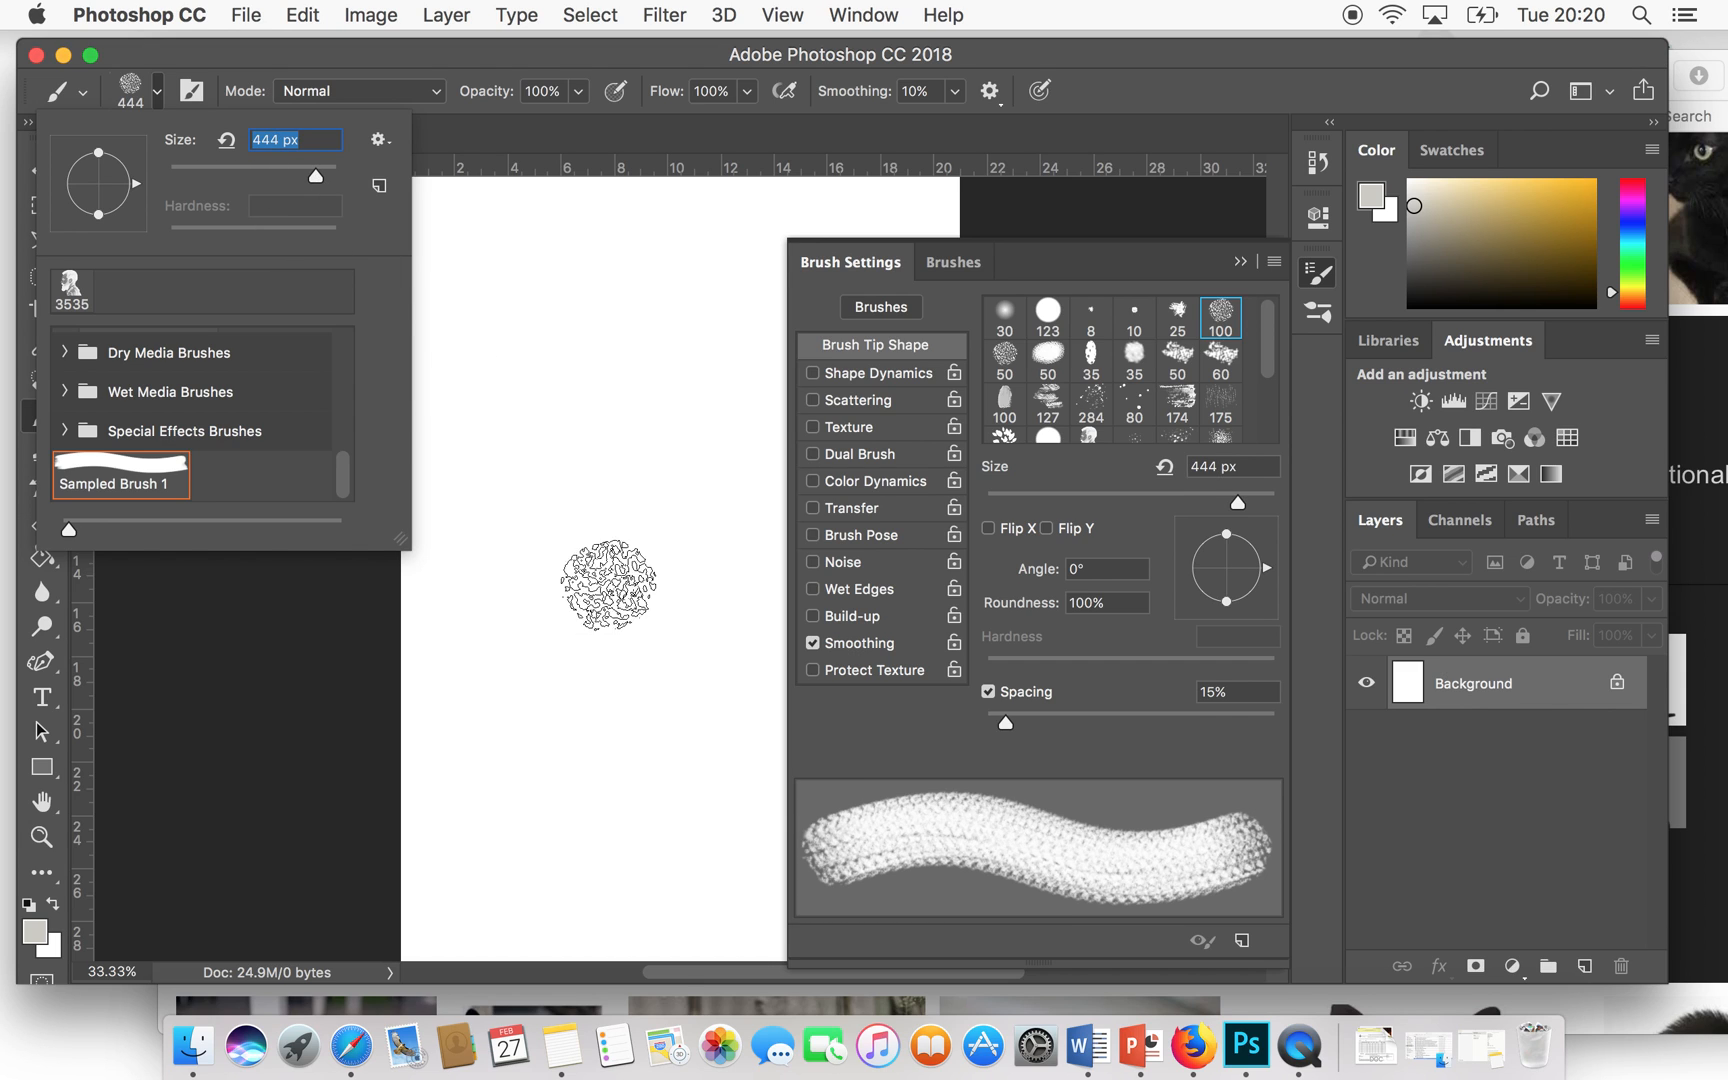
pyautogui.click(530, 345)
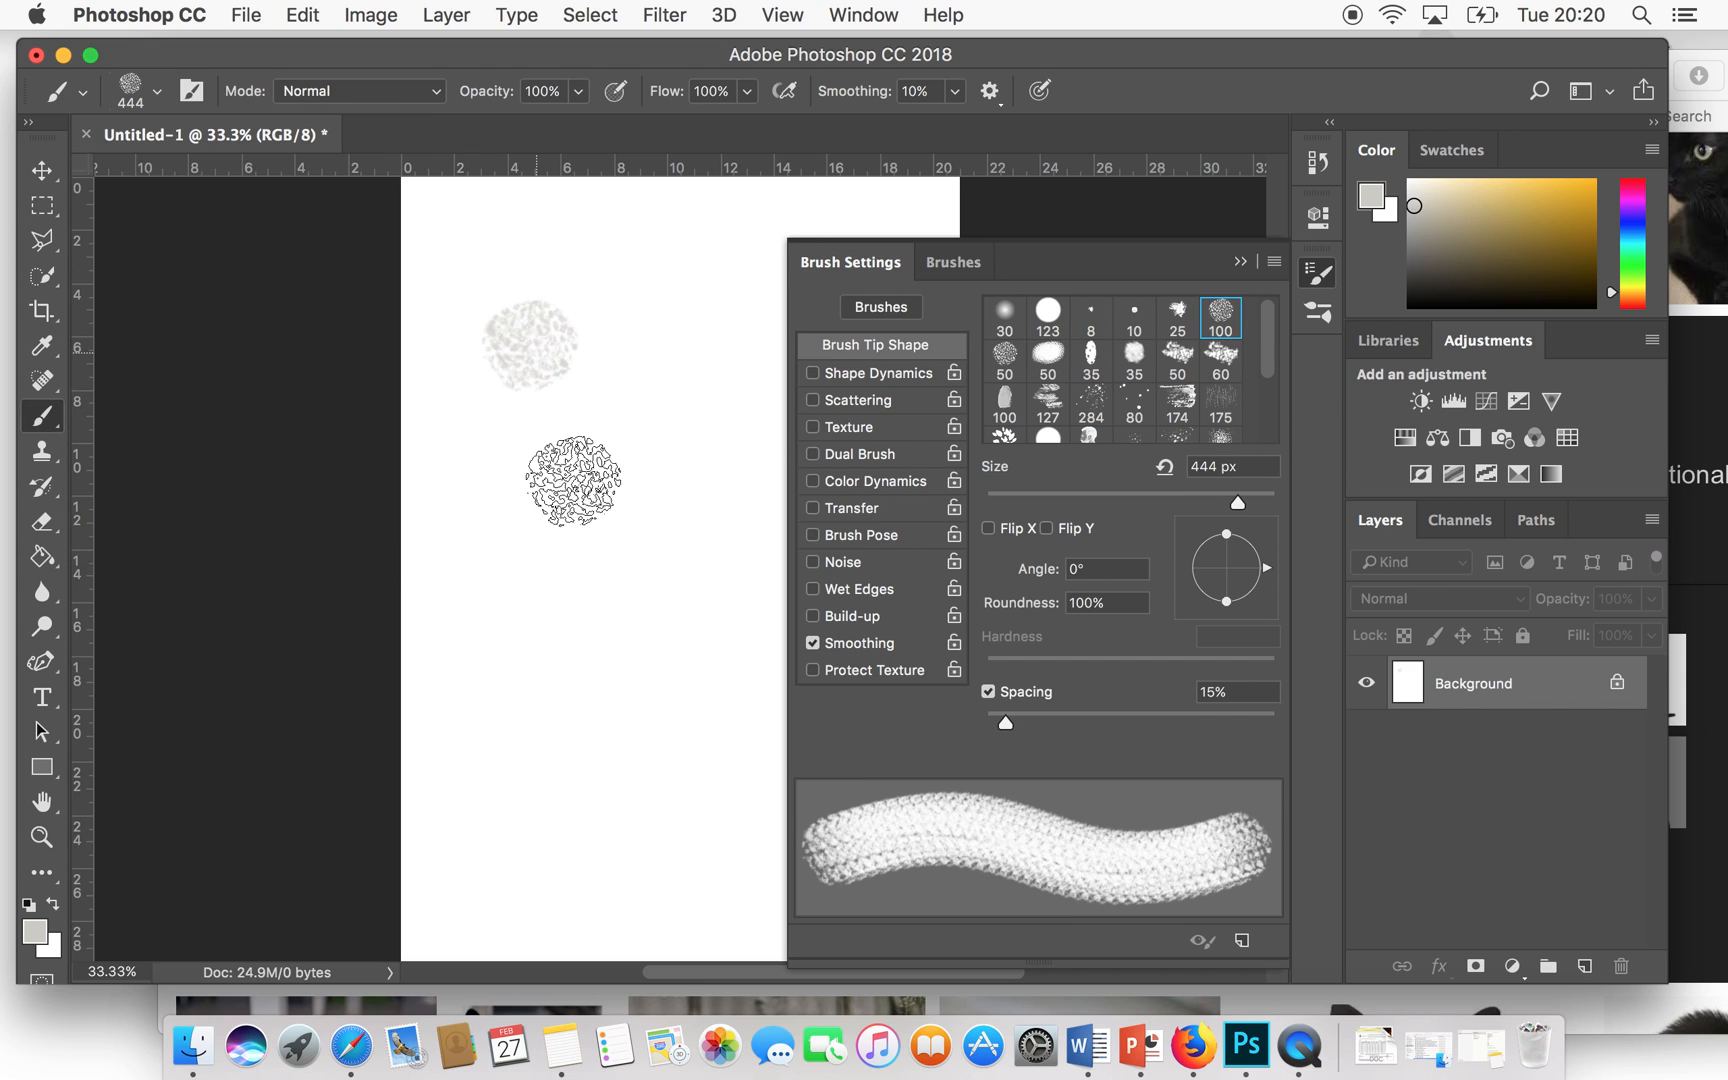
# - Choose the streaky 174 px brush tip, set its size to 428 px and stamp it once below the first mark
pyautogui.click(1179, 400)
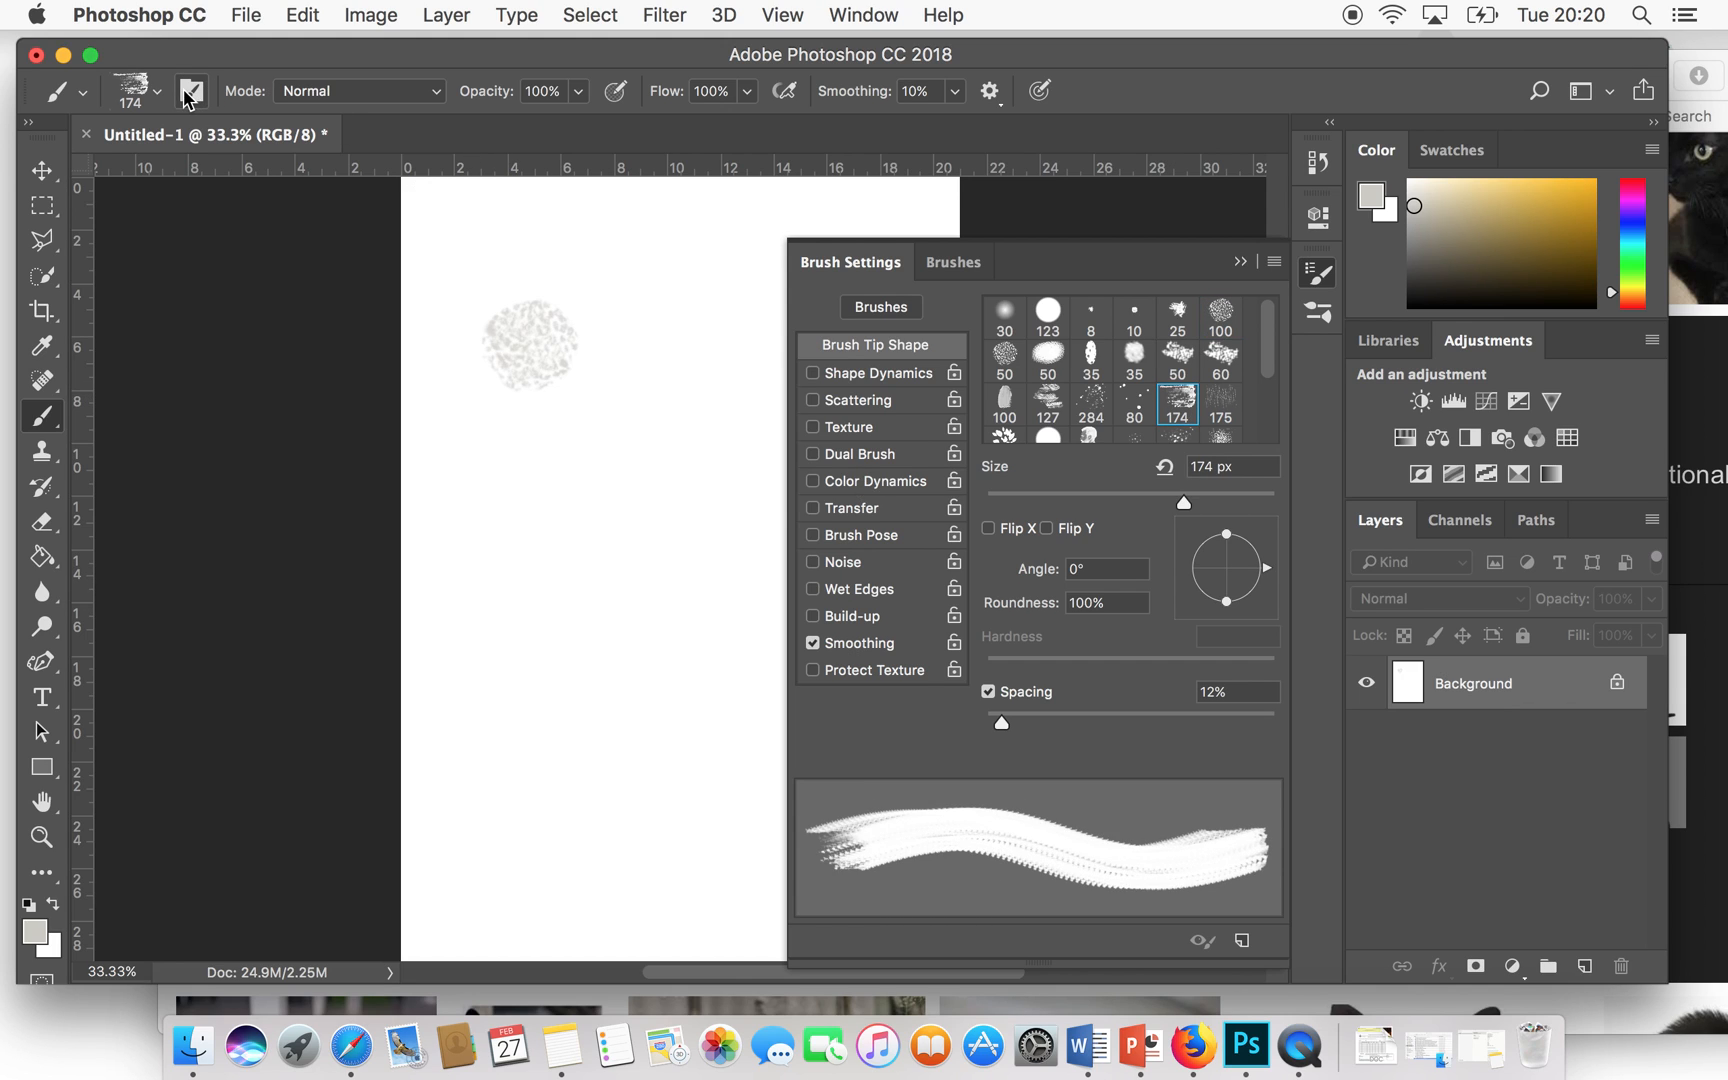
pyautogui.click(158, 93)
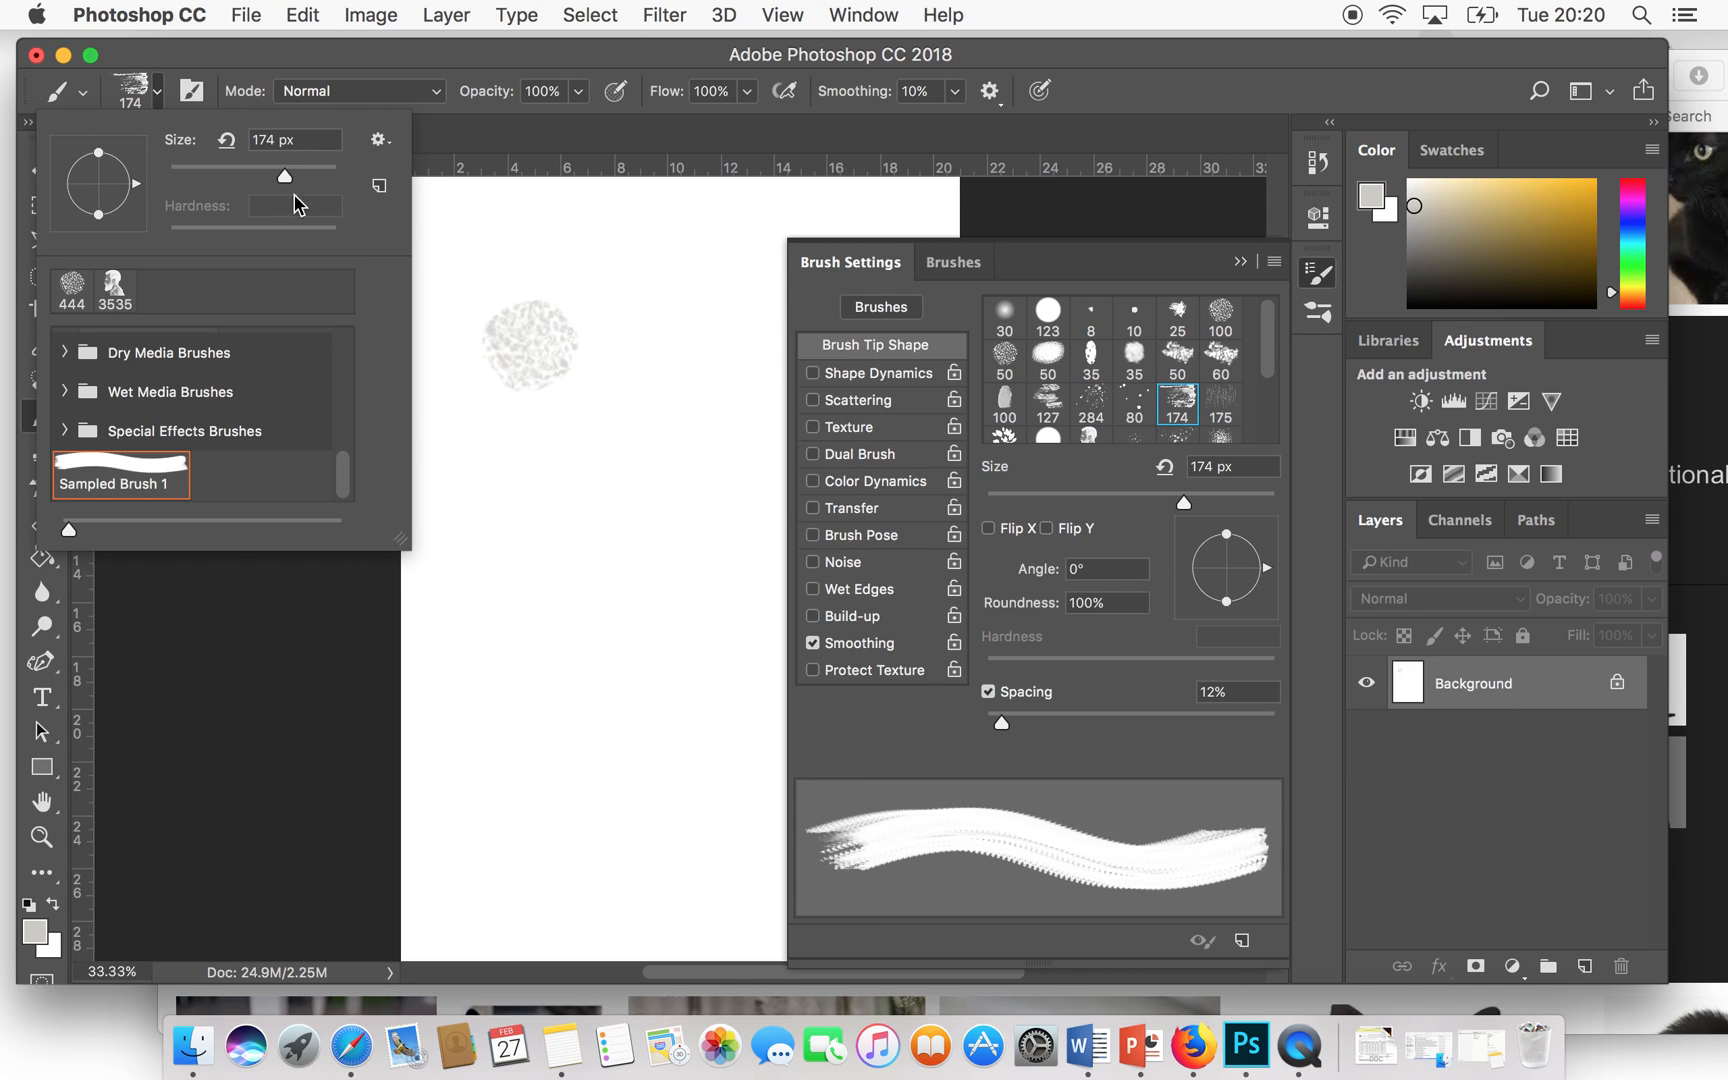
pyautogui.click(314, 168)
pyautogui.click(530, 592)
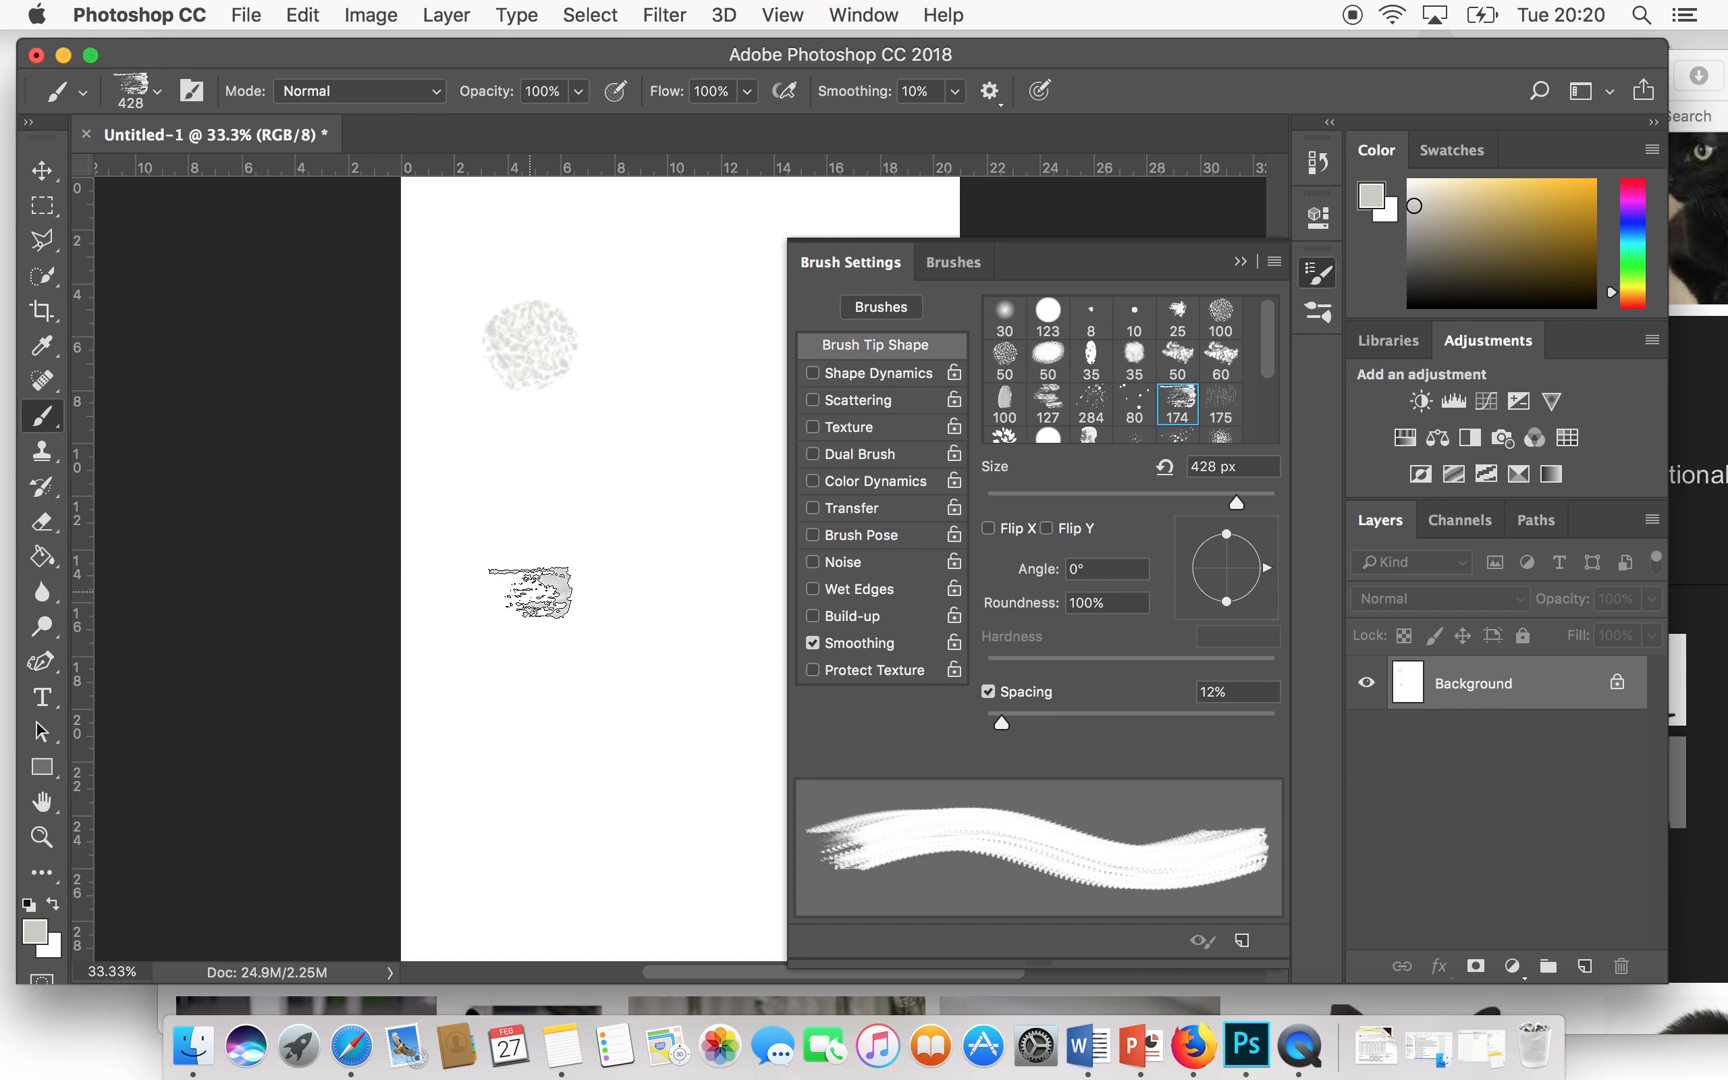
# - Examine the texture of the streaky brush mark up close and return to the whole-page view
pyautogui.press('super+0')
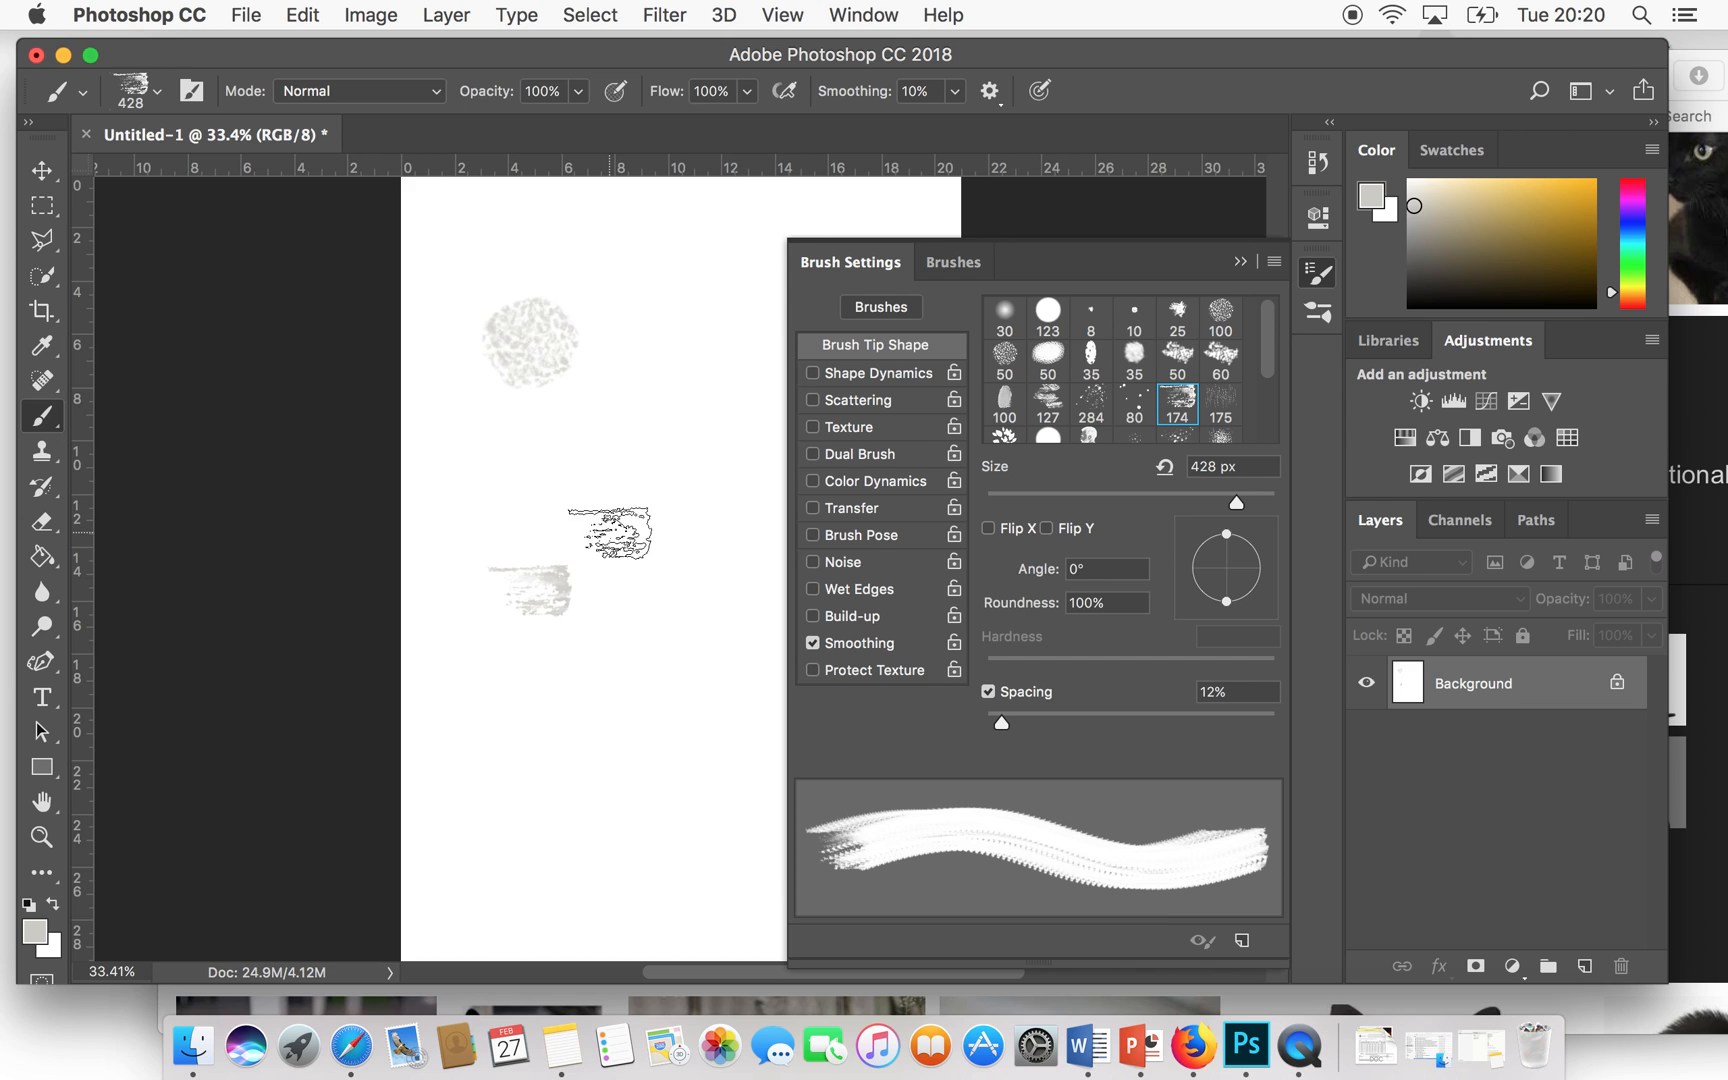
pyautogui.press('super+equal')
pyautogui.press('super+equal')
pyautogui.press('super+equal')
pyautogui.press('super+equal')
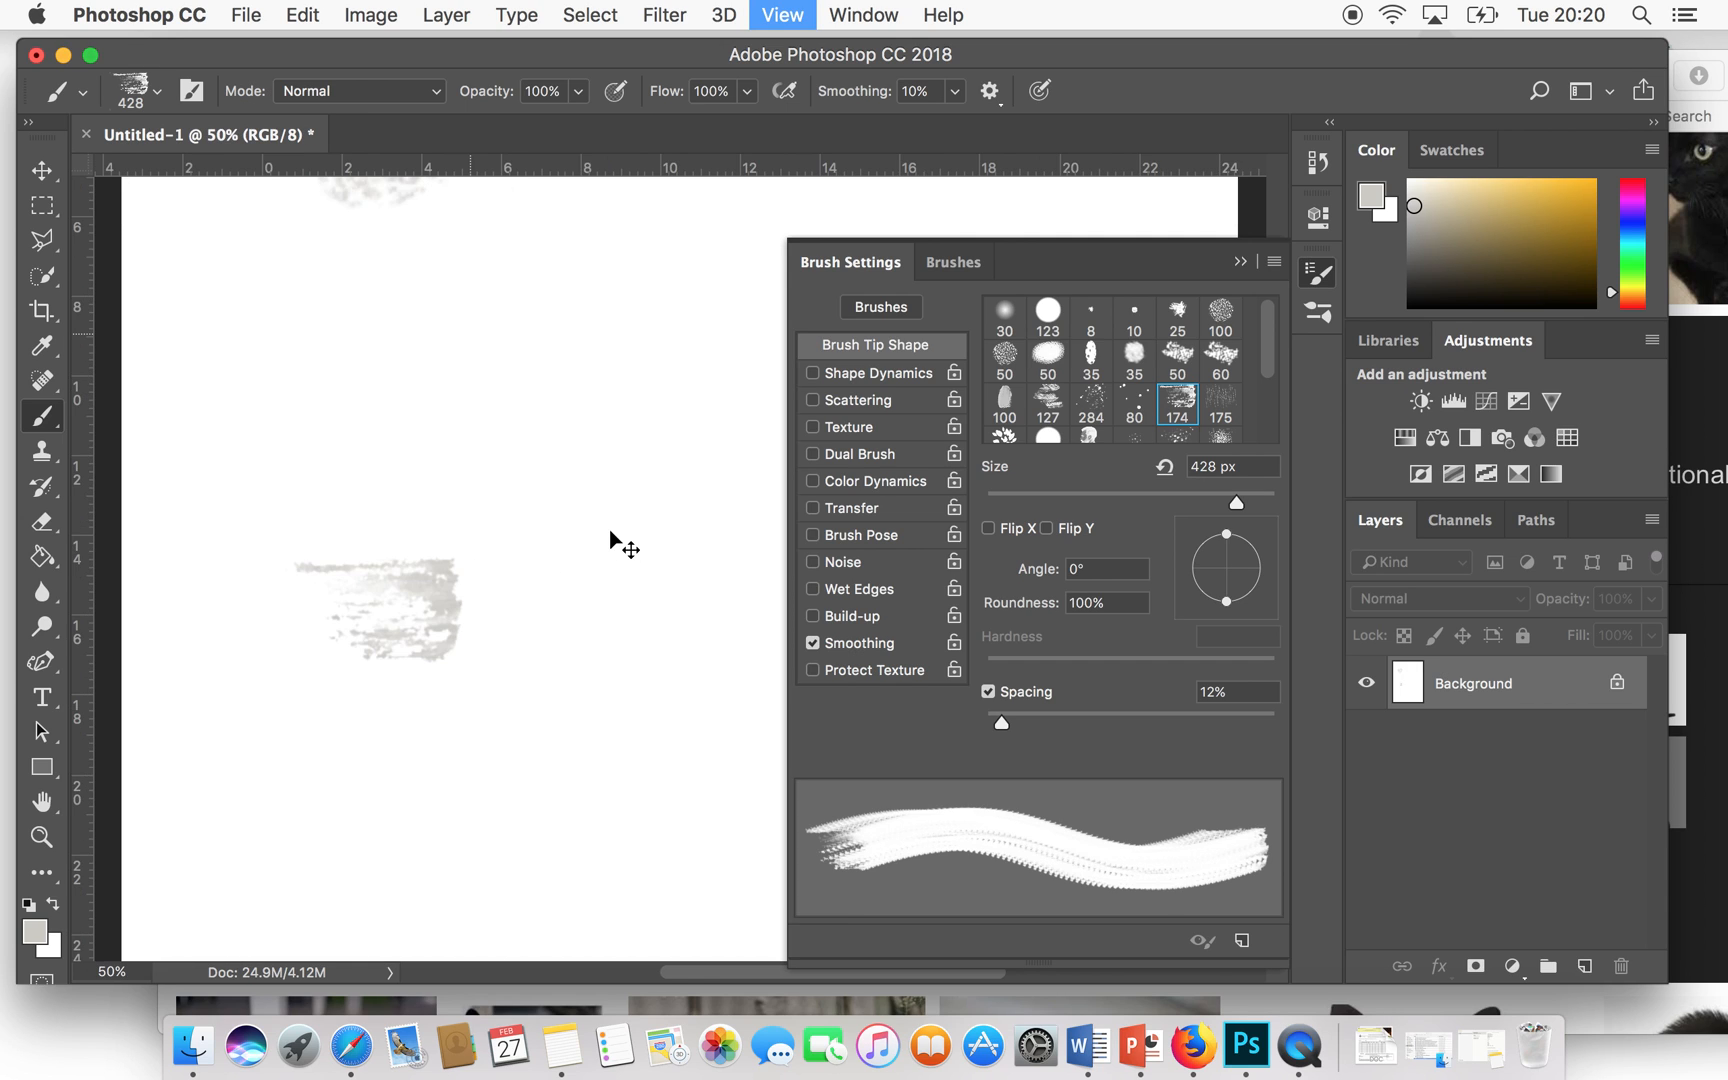
pyautogui.press('super+minus')
pyautogui.press('super+minus')
pyautogui.press('super+minus')
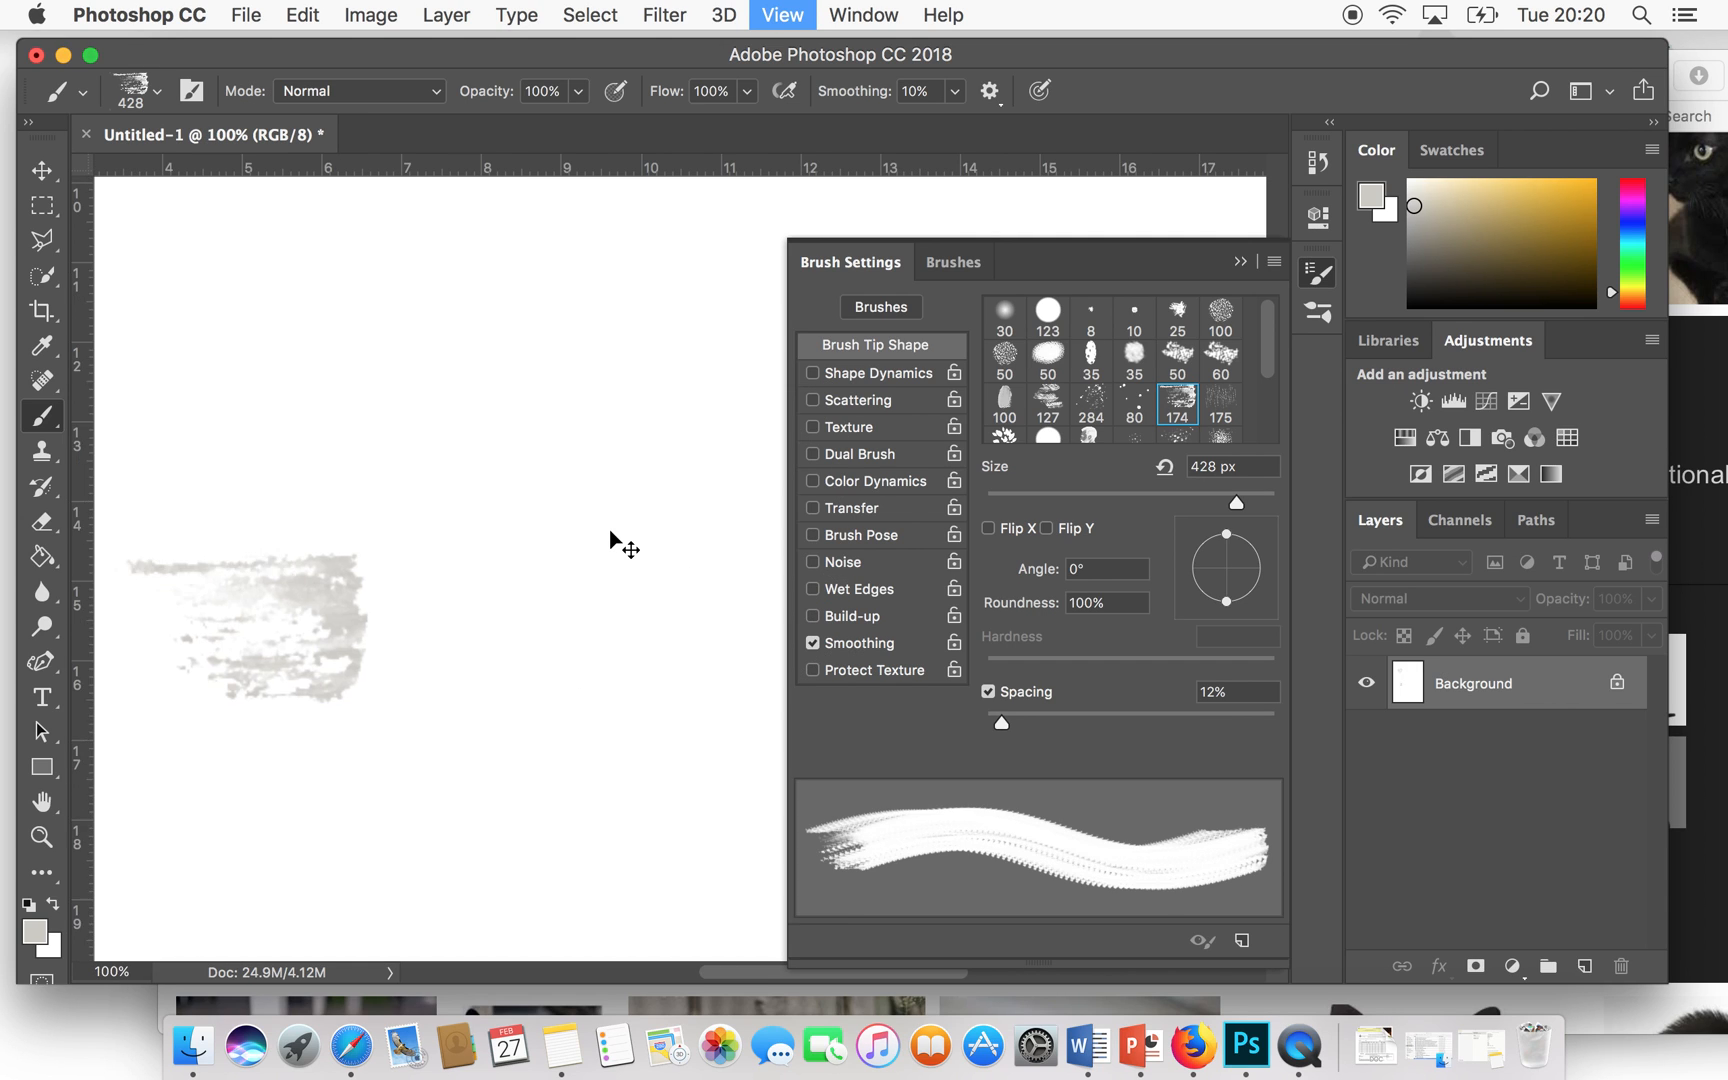
pyautogui.press('super+minus')
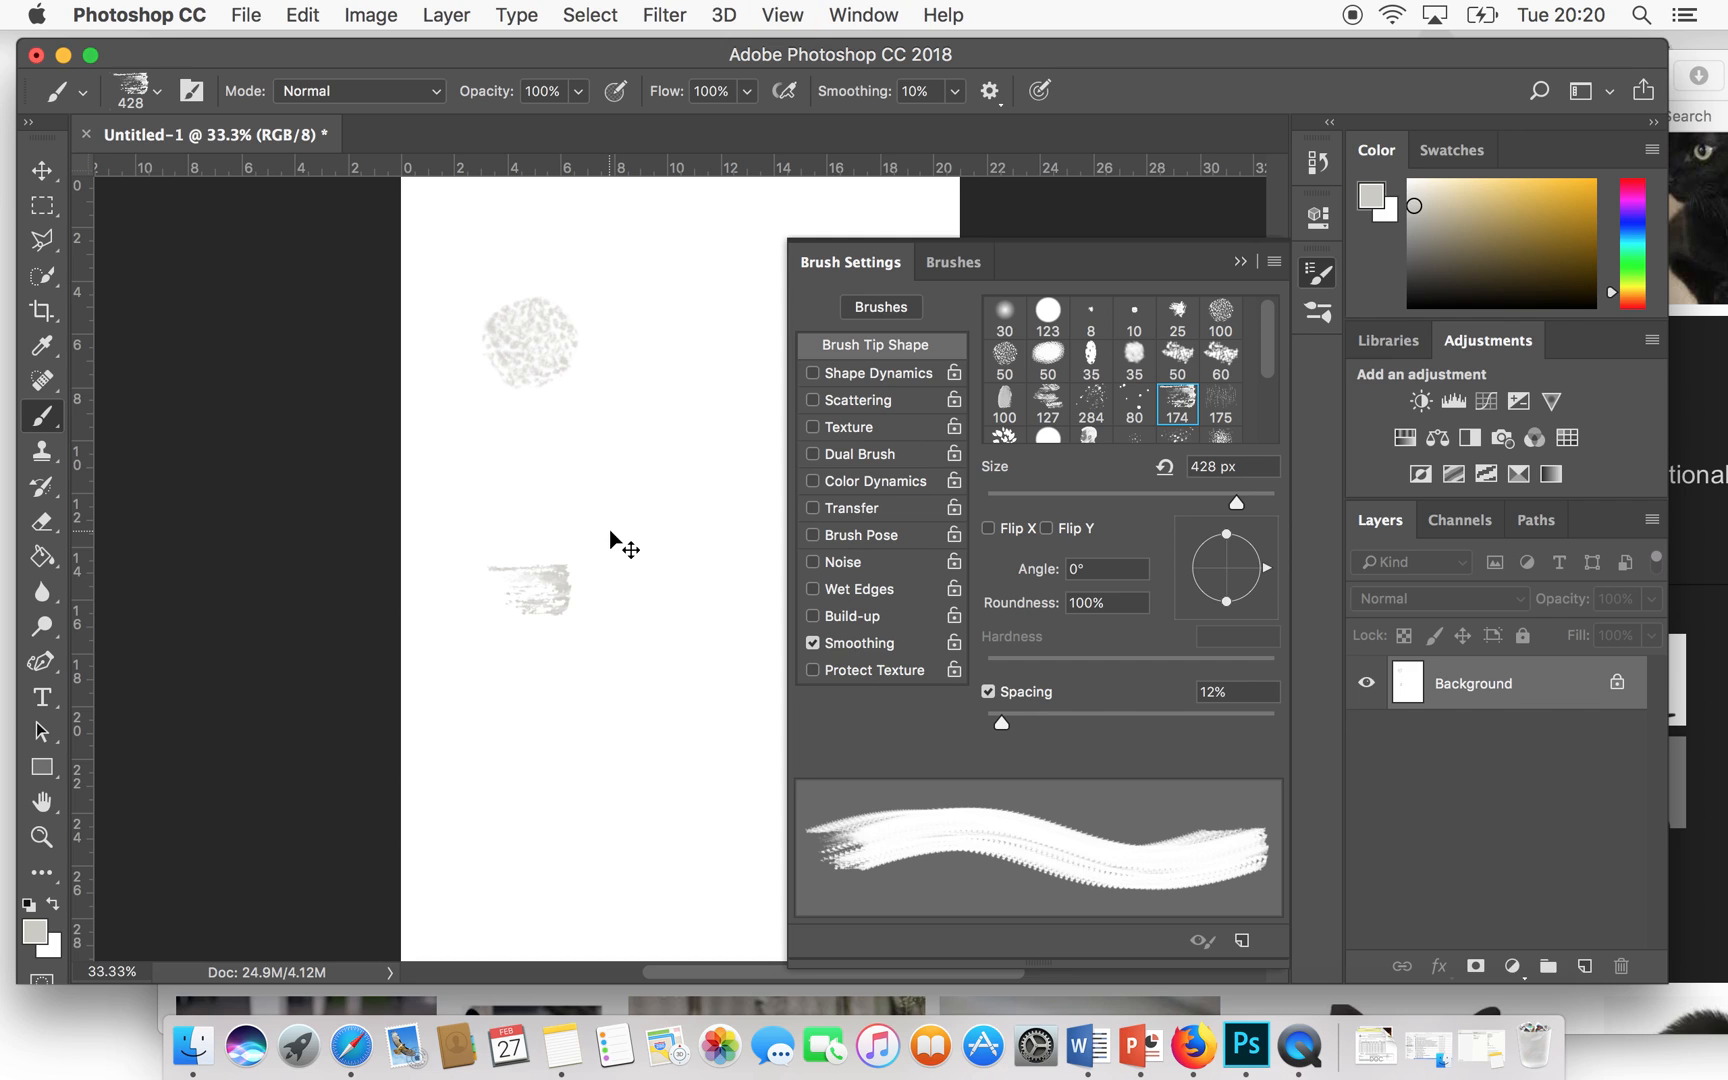
pyautogui.press('super+0')
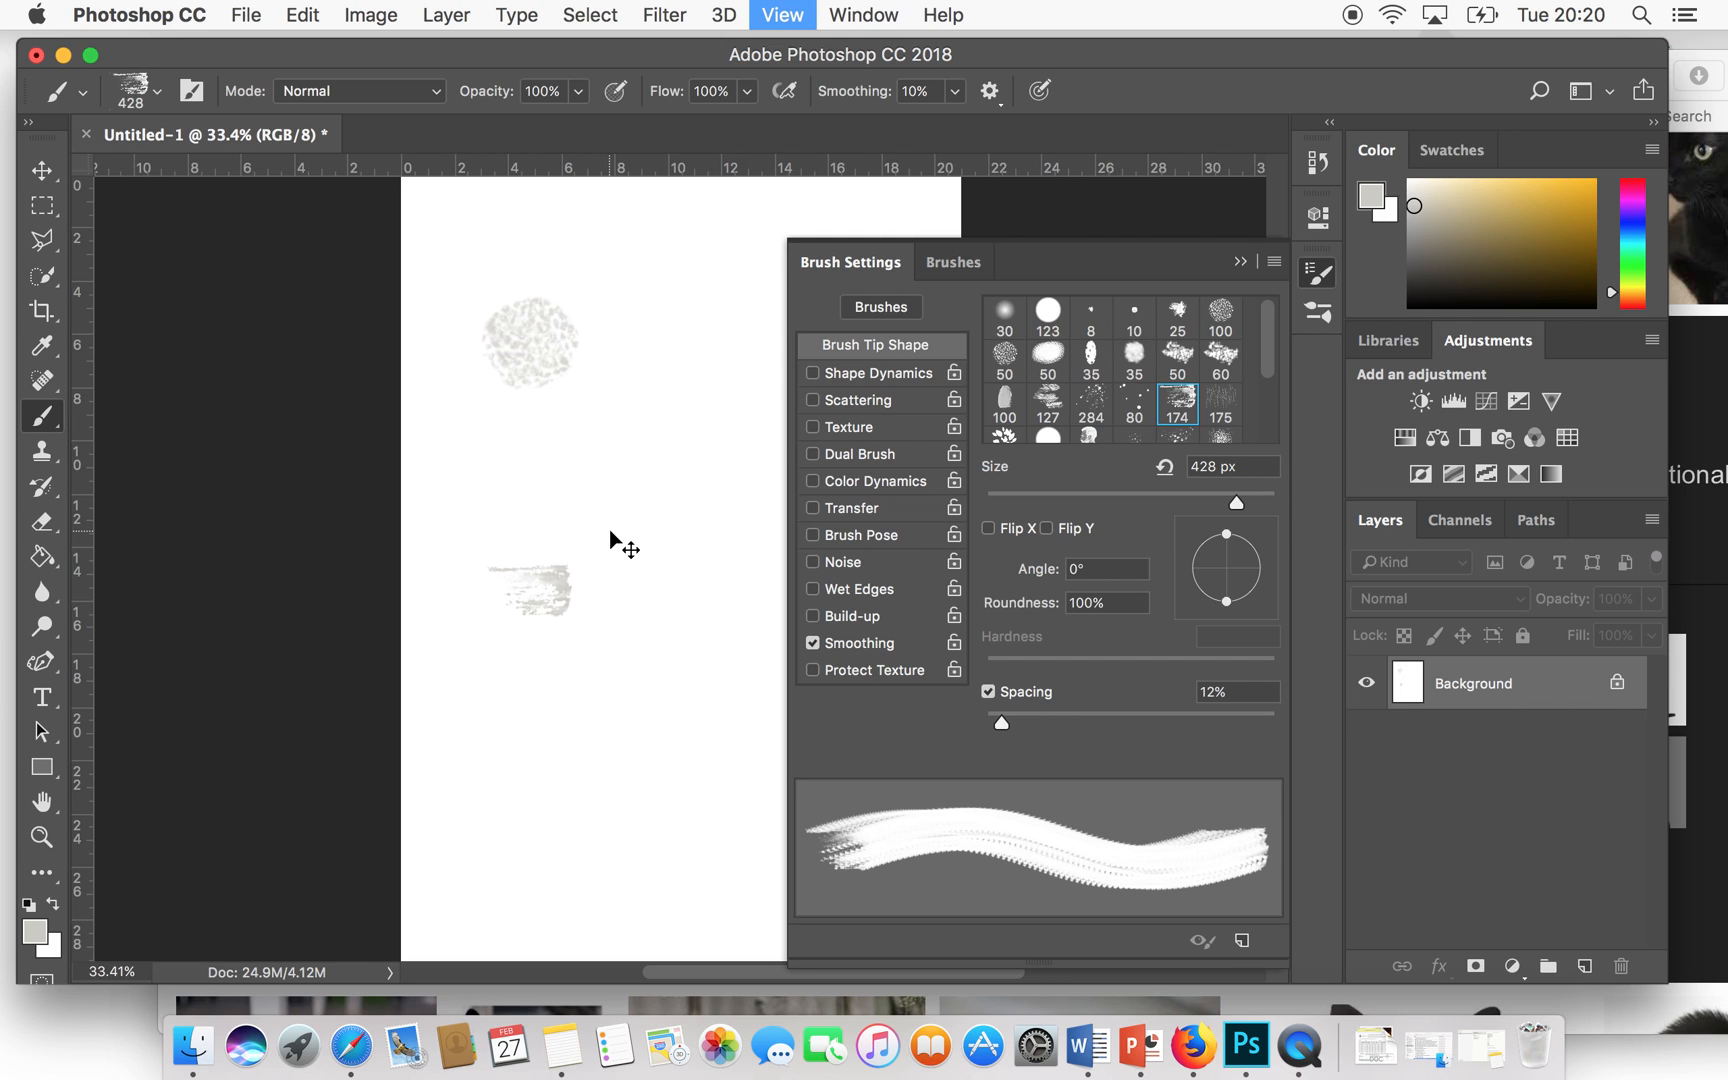
# - Stamp the streaky 428 px brush above its first mark and paint a long wavy stroke along the middle of the page
pyautogui.click(598, 488)
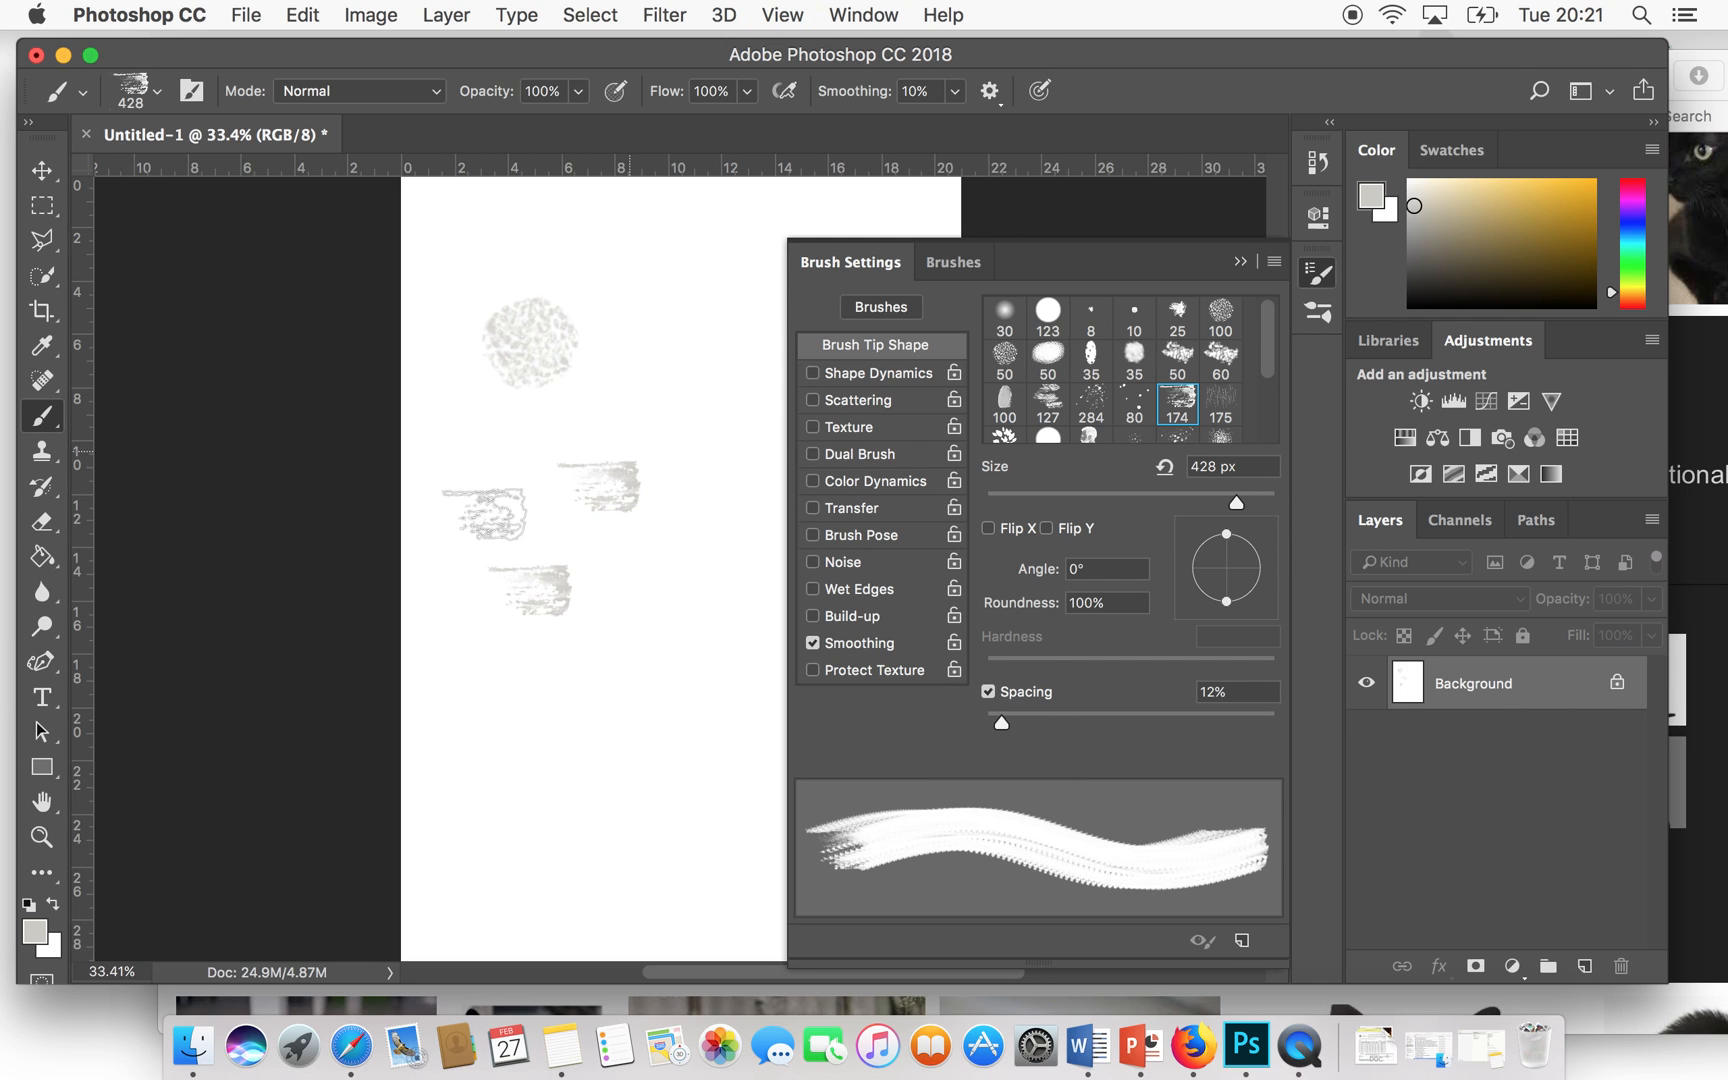
pyautogui.click(638, 633)
pyautogui.moveTo(638, 633)
pyautogui.mouseDown()
pyautogui.moveTo(580, 715)
pyautogui.moveTo(618, 629)
pyautogui.moveTo(659, 293)
pyautogui.mouseUp()
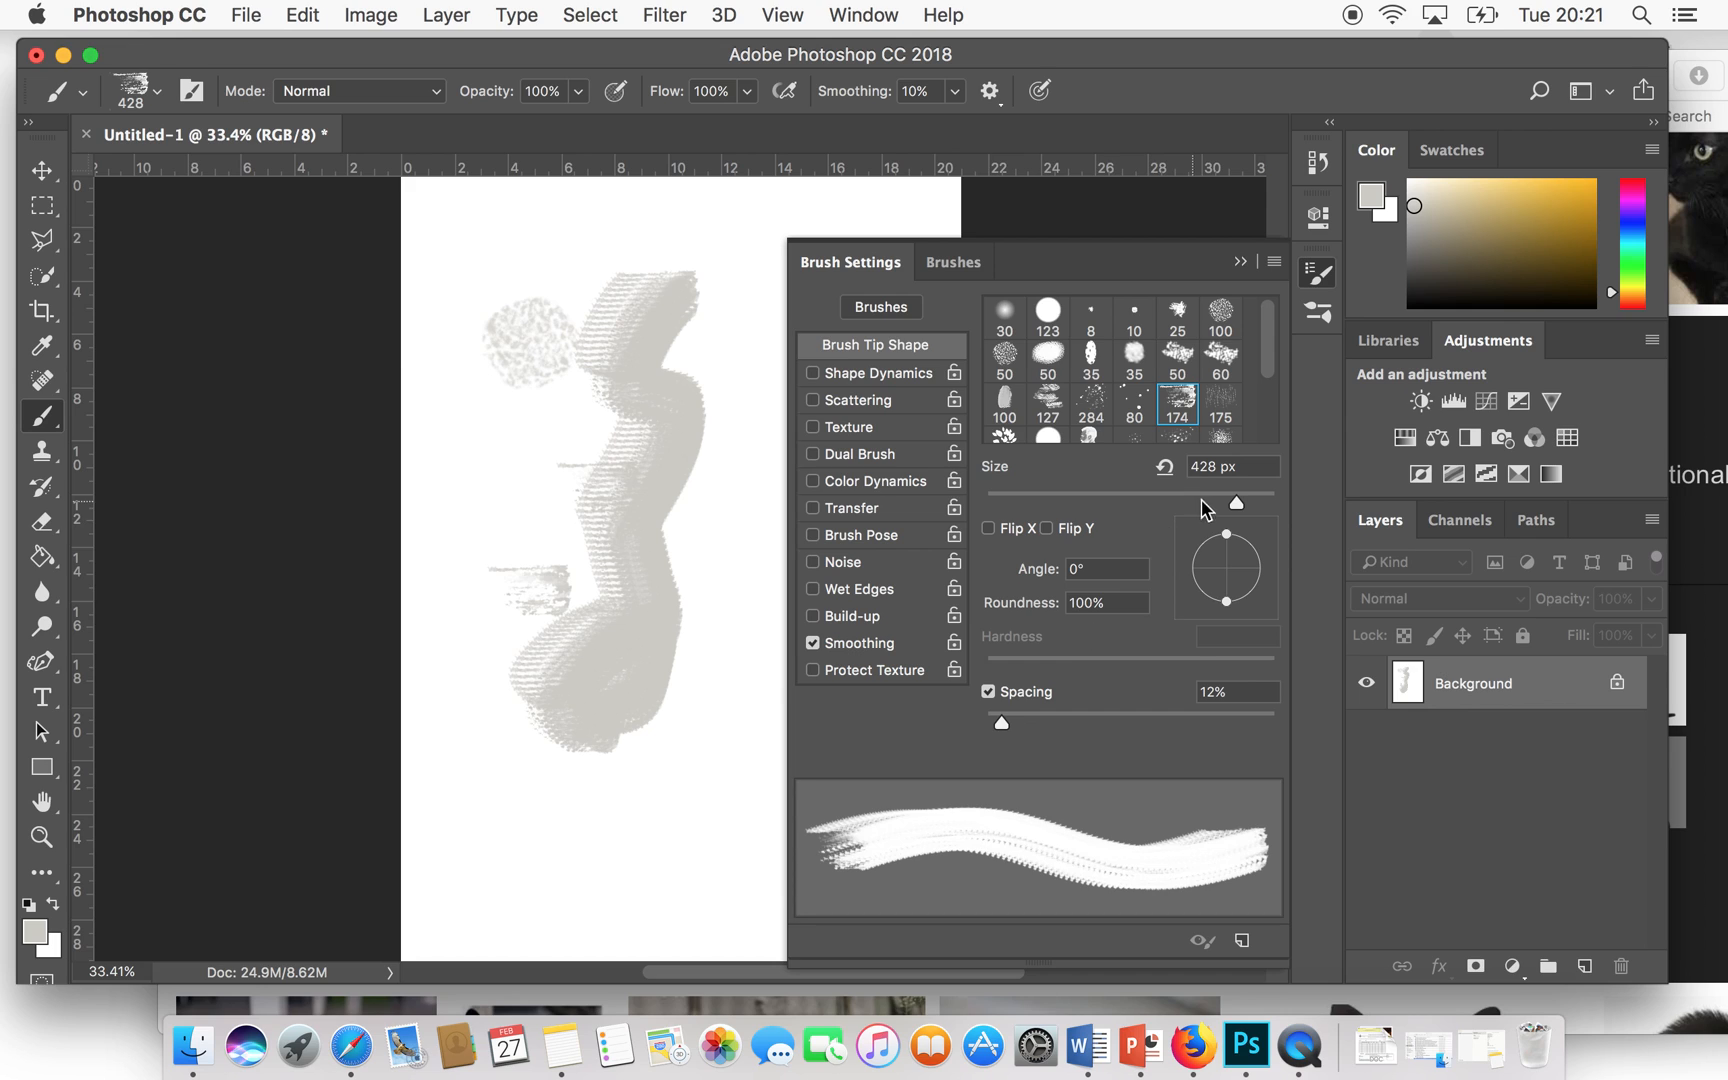
# - Paint zigzag strokes near the page bottom with the tip at 8% roundness, and stamp it twice on the right at 100% roundness and 86° angle
pyautogui.moveTo(1228, 534); pyautogui.dragTo(1221, 572)
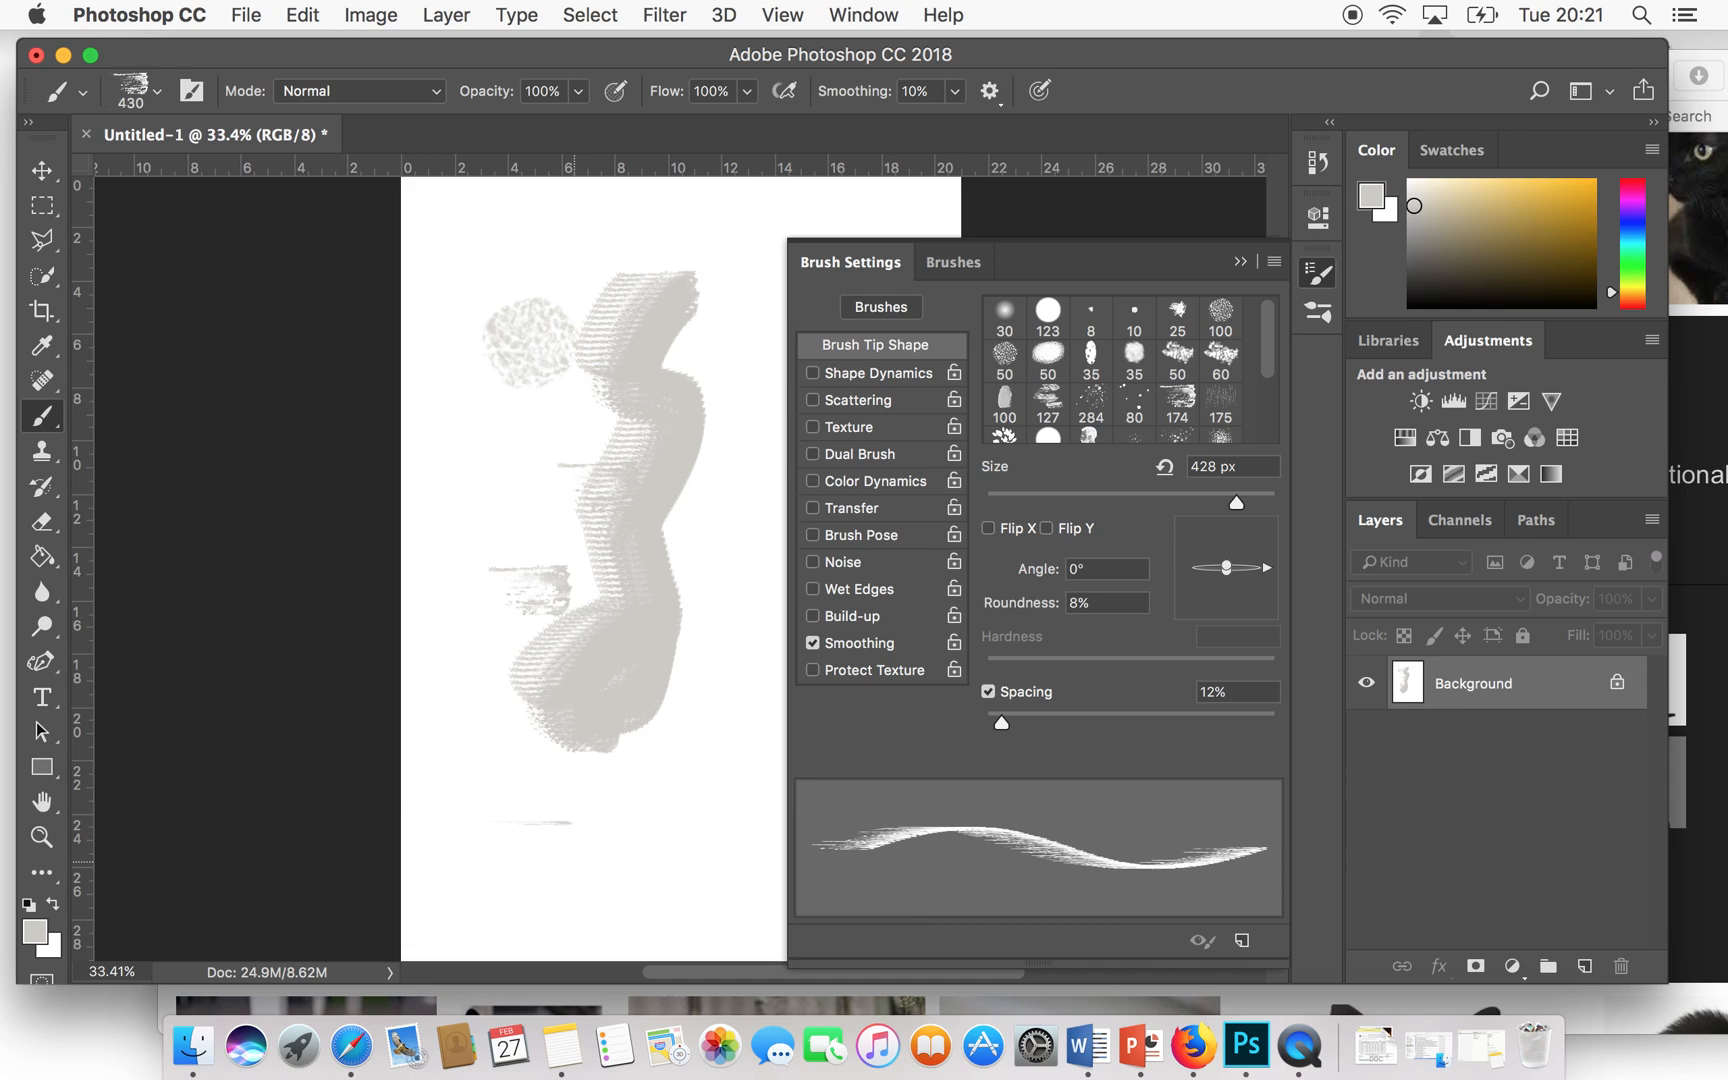
pyautogui.moveTo(630, 815)
pyautogui.mouseDown()
pyautogui.moveTo(680, 800)
pyautogui.moveTo(680, 865)
pyautogui.moveTo(630, 900)
pyautogui.moveTo(700, 760)
pyautogui.moveTo(710, 680)
pyautogui.moveTo(720, 700)
pyautogui.mouseUp()
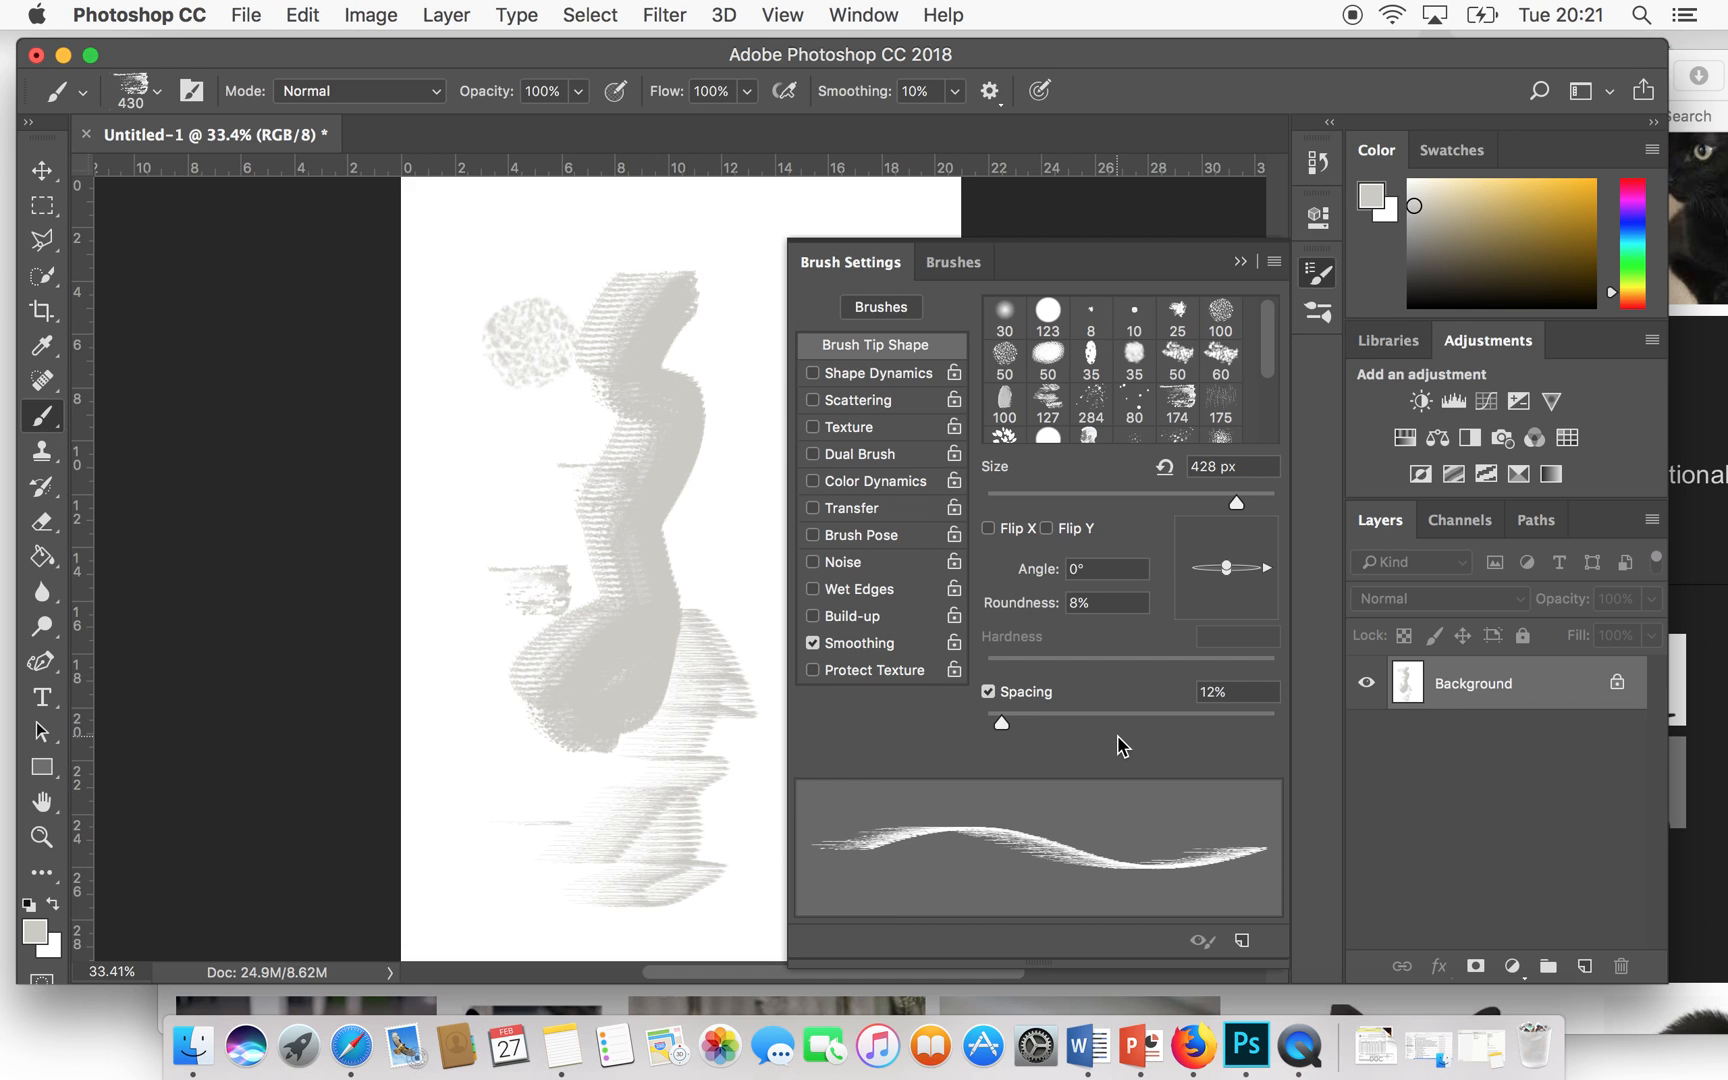
pyautogui.moveTo(1227, 575)
pyautogui.mouseDown()
pyautogui.moveTo(1227, 602)
pyautogui.moveTo(1248, 544)
pyautogui.moveTo(1230, 526)
pyautogui.mouseUp()
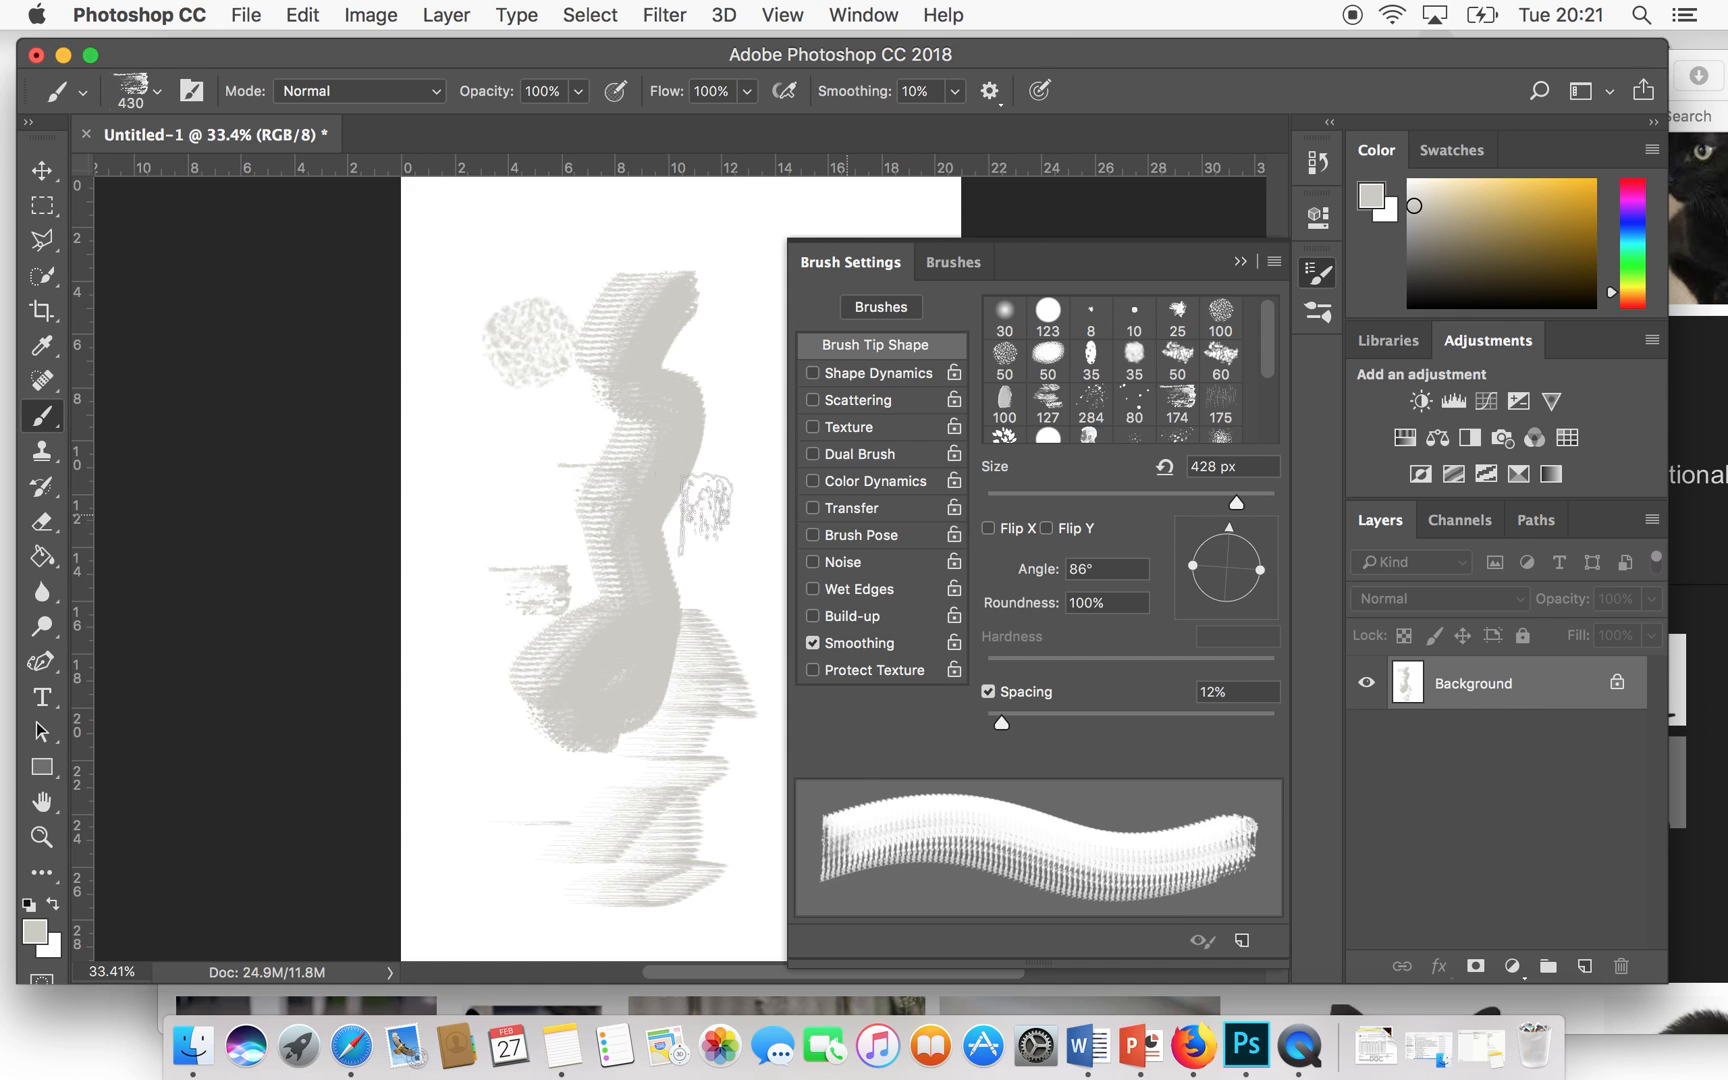
pyautogui.click(738, 468)
pyautogui.click(733, 289)
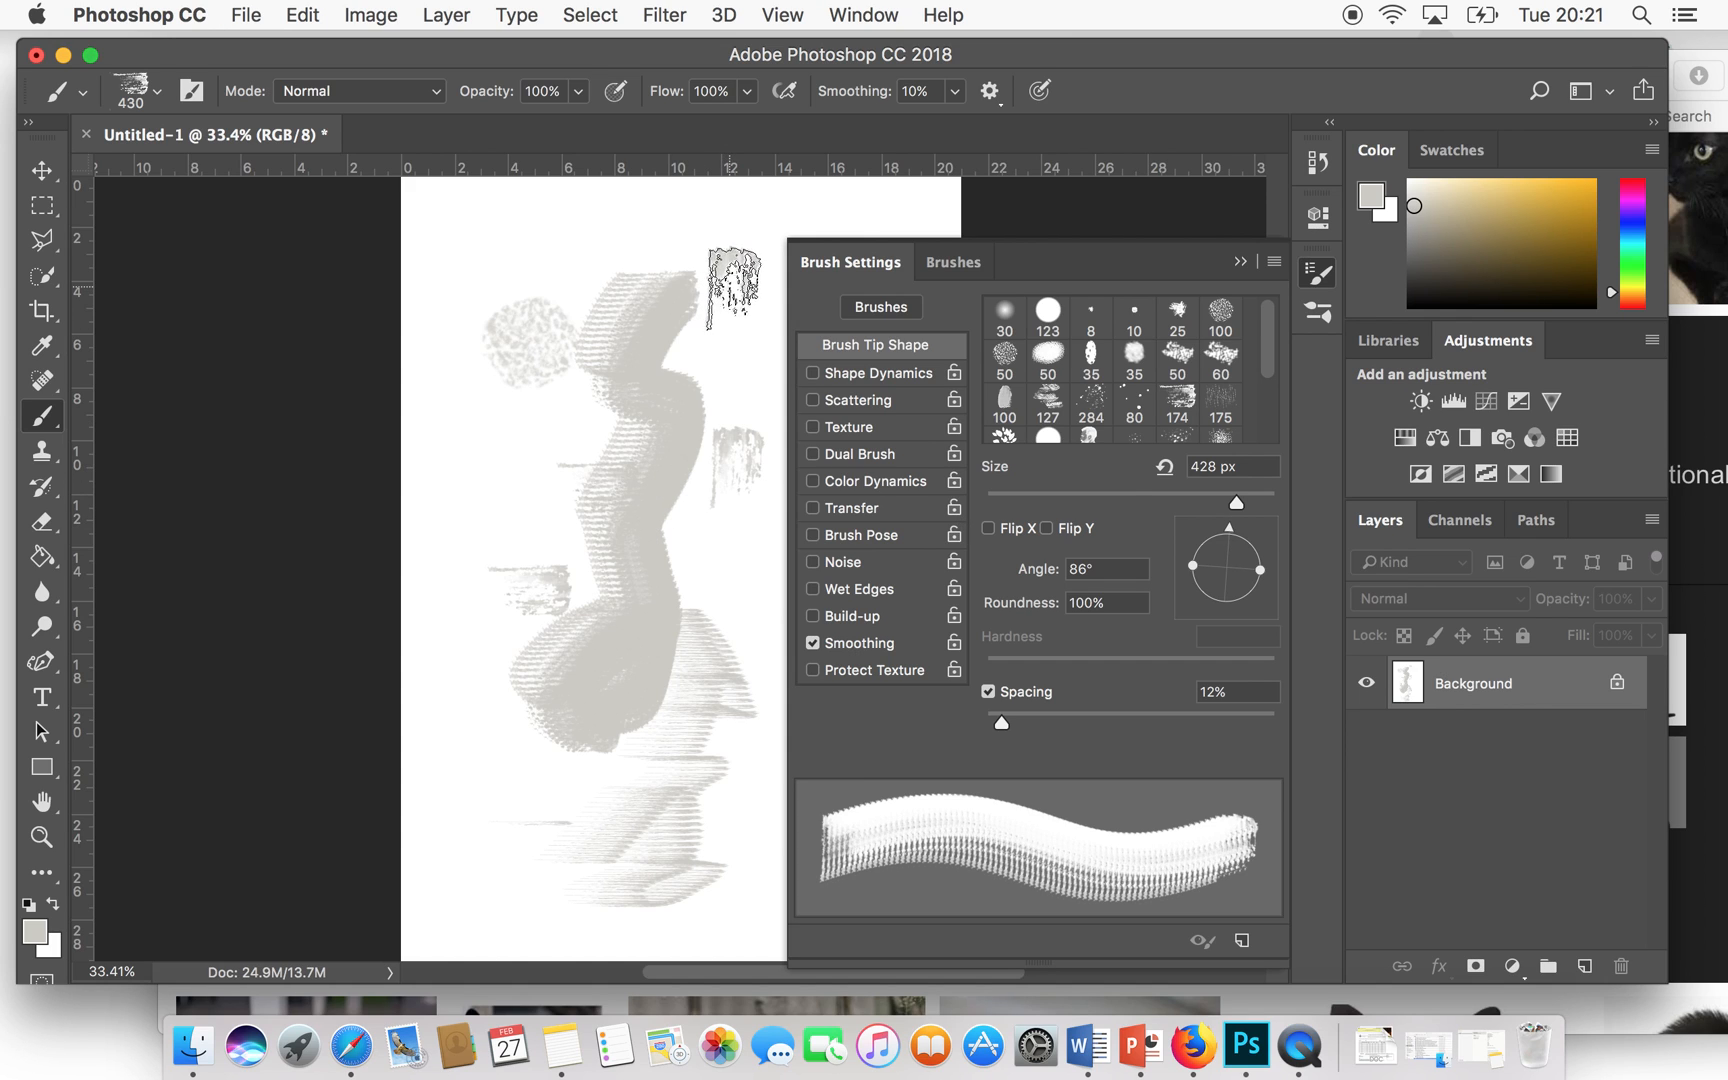
# - Choose the 306 px leaf brush tip, stamp it twice along the page's left edge and fill a patch at the lower left
pyautogui.click(1221, 404)
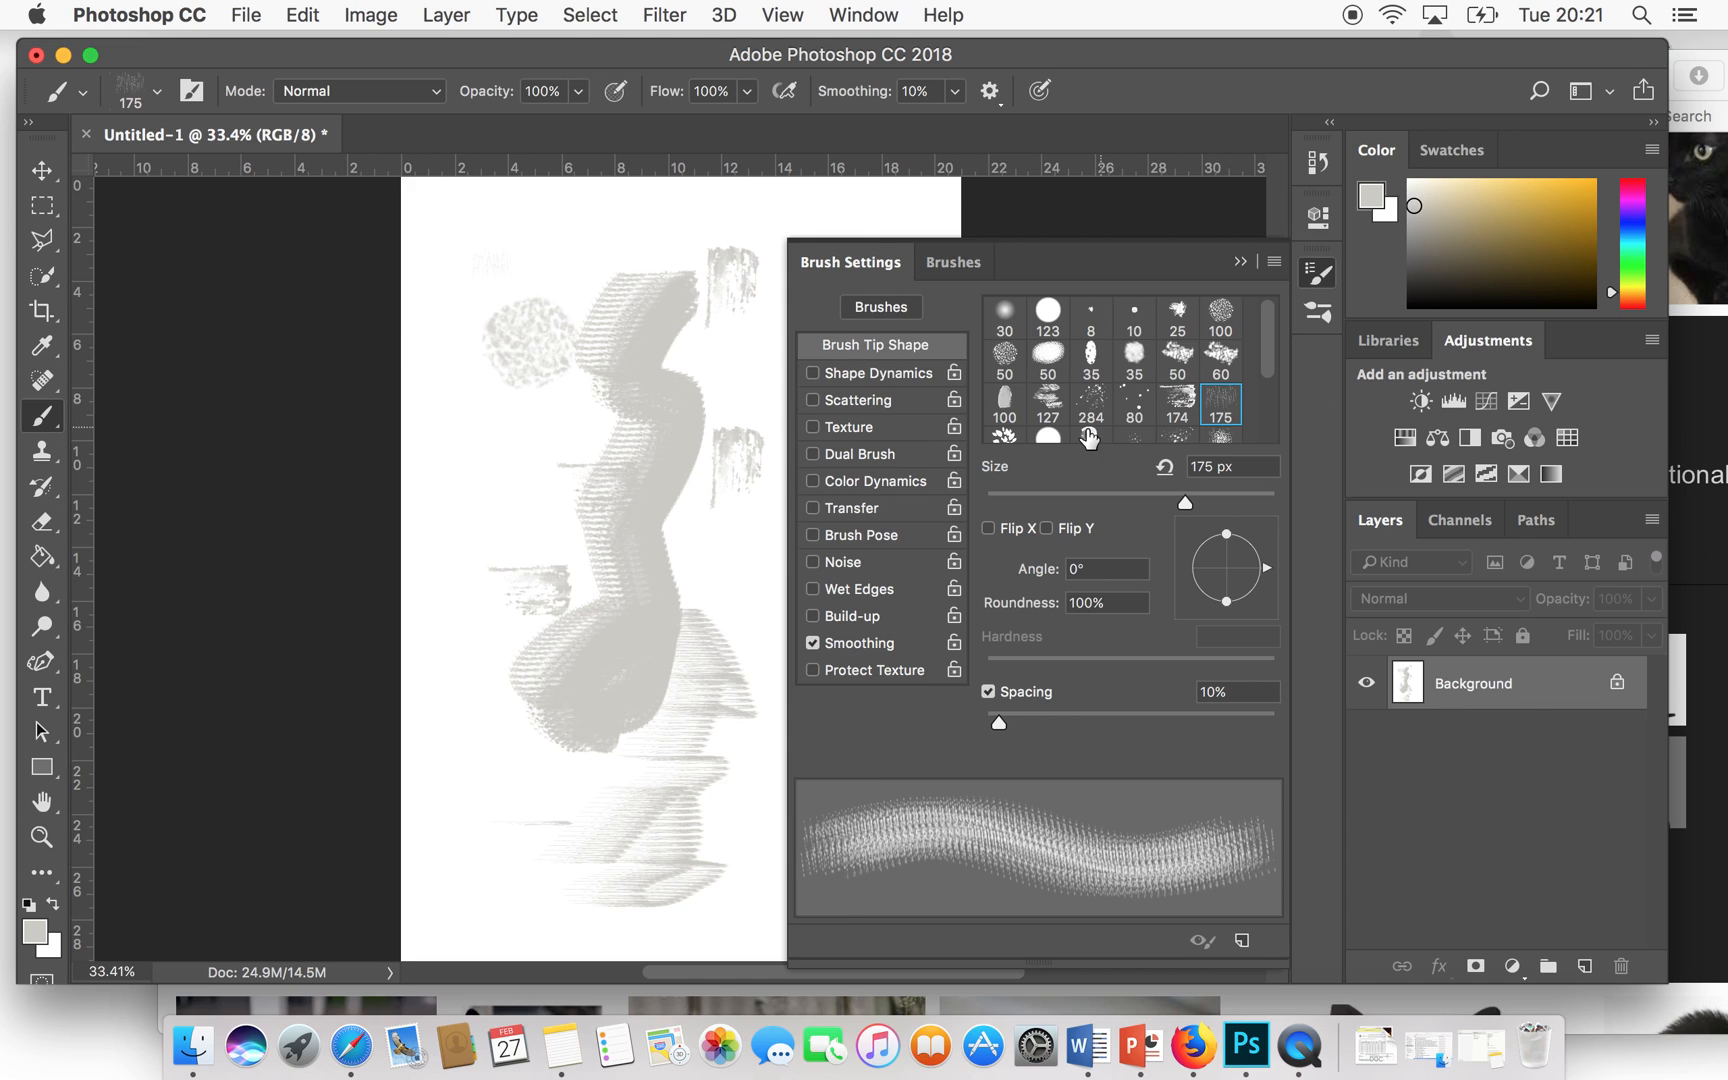
pyautogui.scroll(-2, 1090, 432)
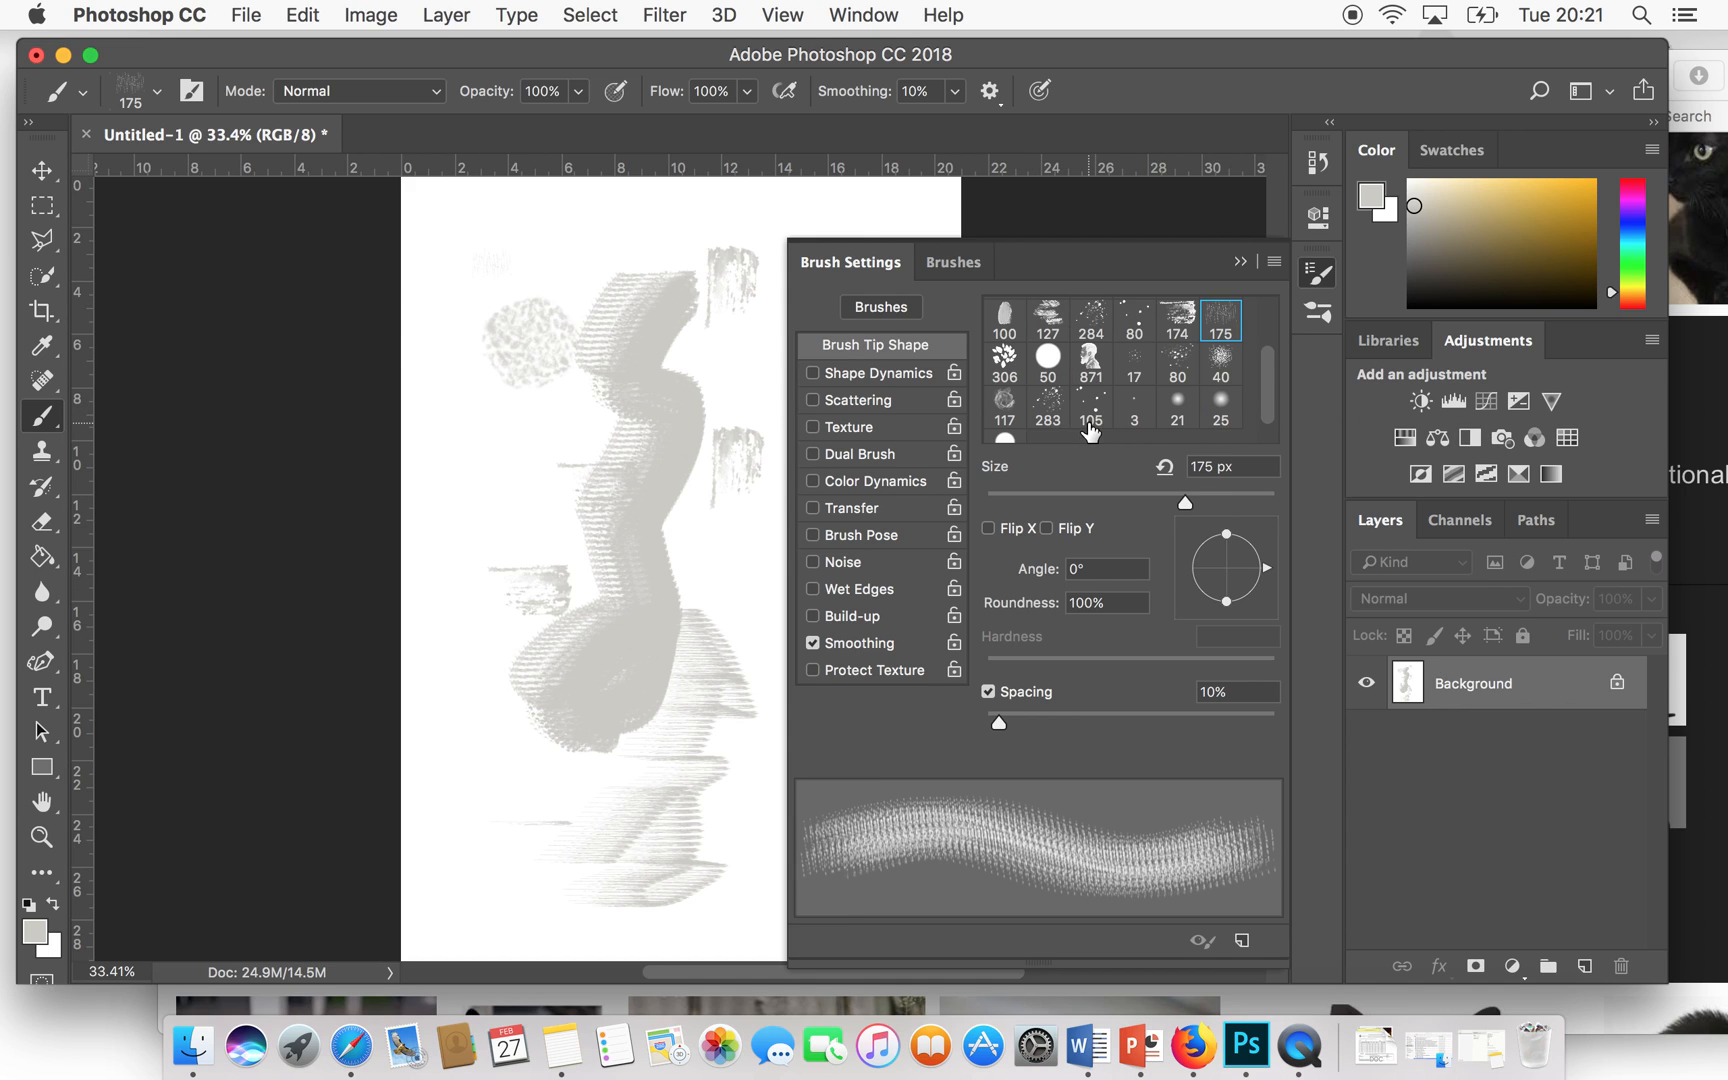
pyautogui.click(1004, 357)
pyautogui.click(458, 248)
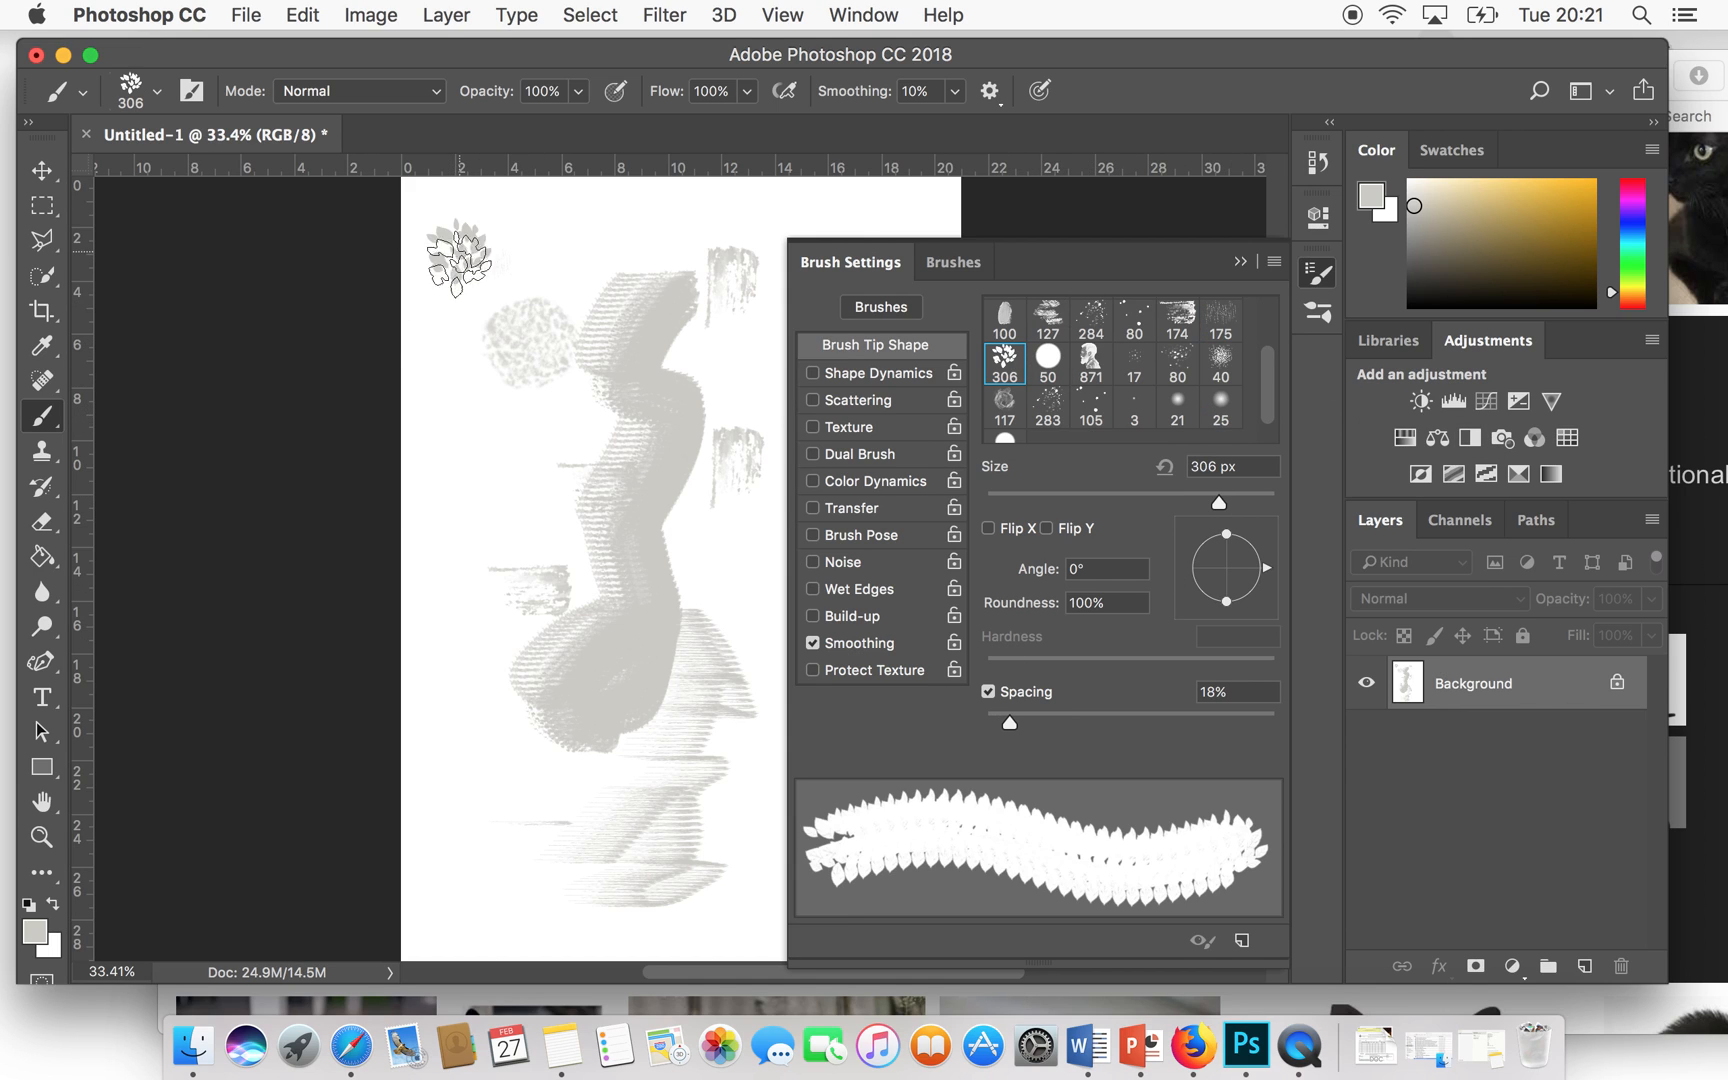
pyautogui.click(463, 493)
pyautogui.moveTo(472, 783)
pyautogui.mouseDown()
pyautogui.moveTo(459, 824)
pyautogui.moveTo(468, 755)
pyautogui.moveTo(496, 734)
pyautogui.moveTo(475, 840)
pyautogui.mouseUp()
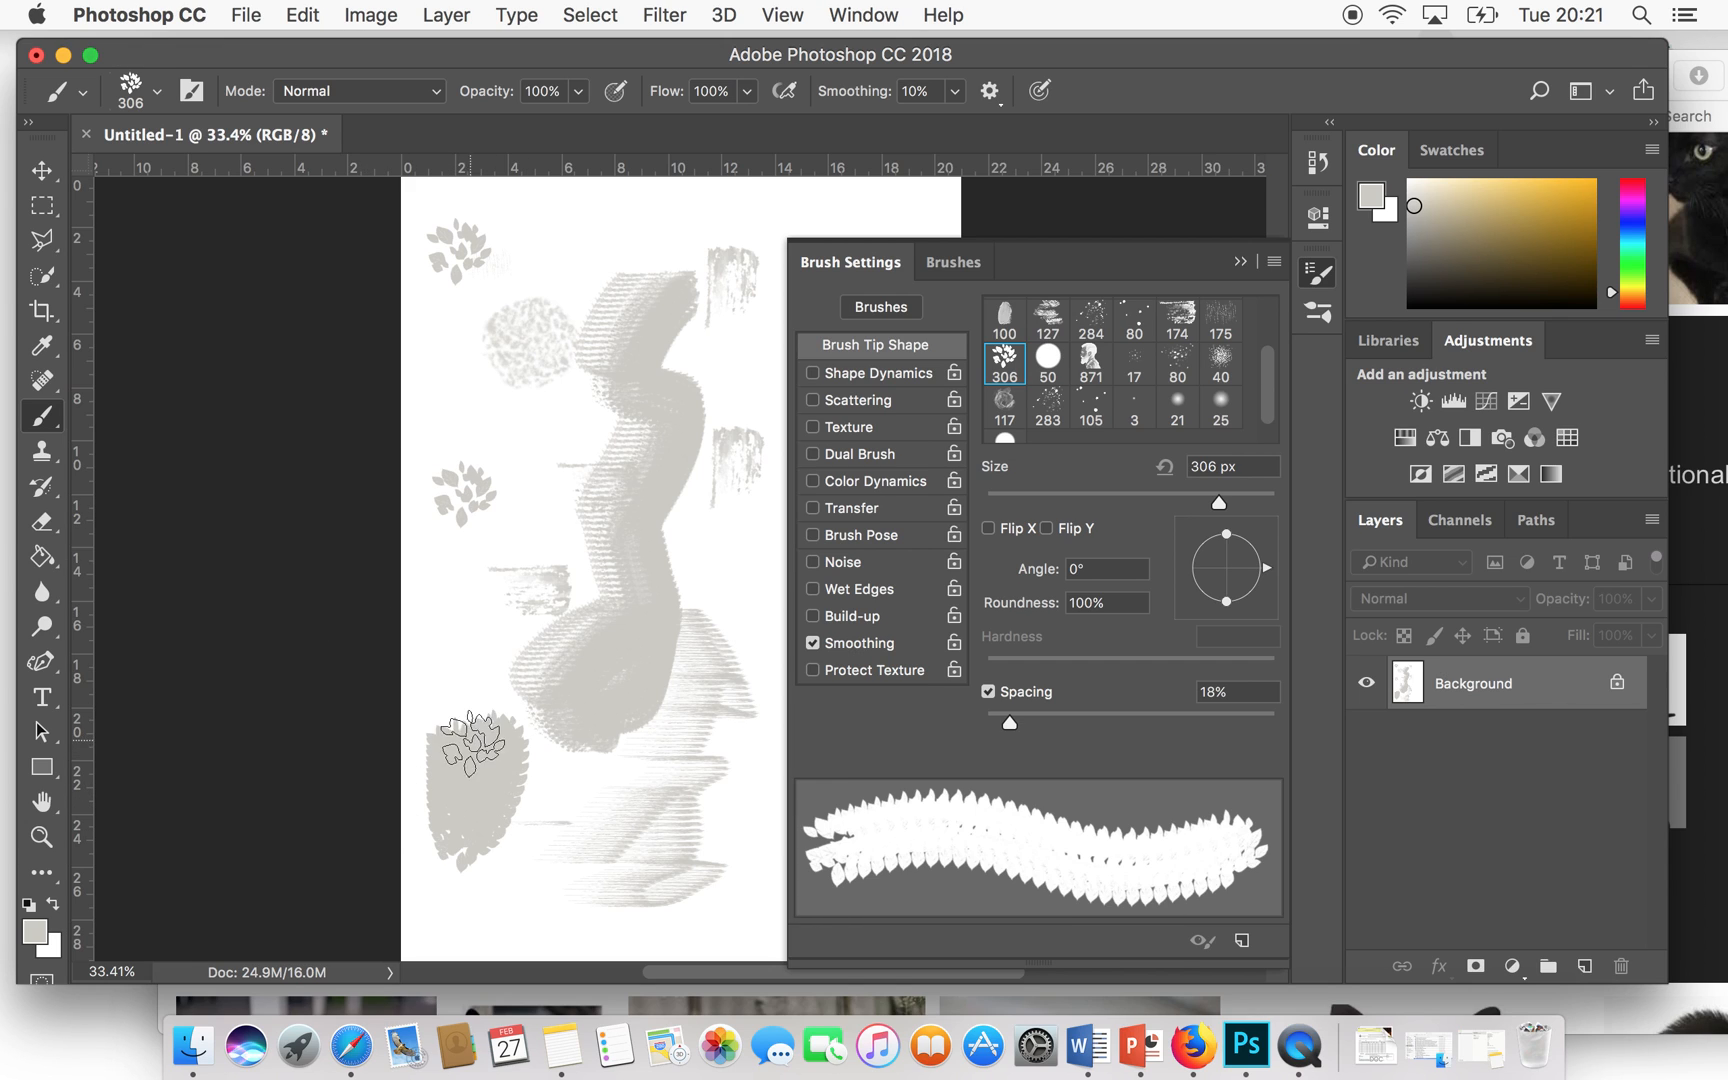
# - Collapse the brush settings and stamp the leaf brush several times on the empty right side of the page
pyautogui.scroll(2, 1181, 400)
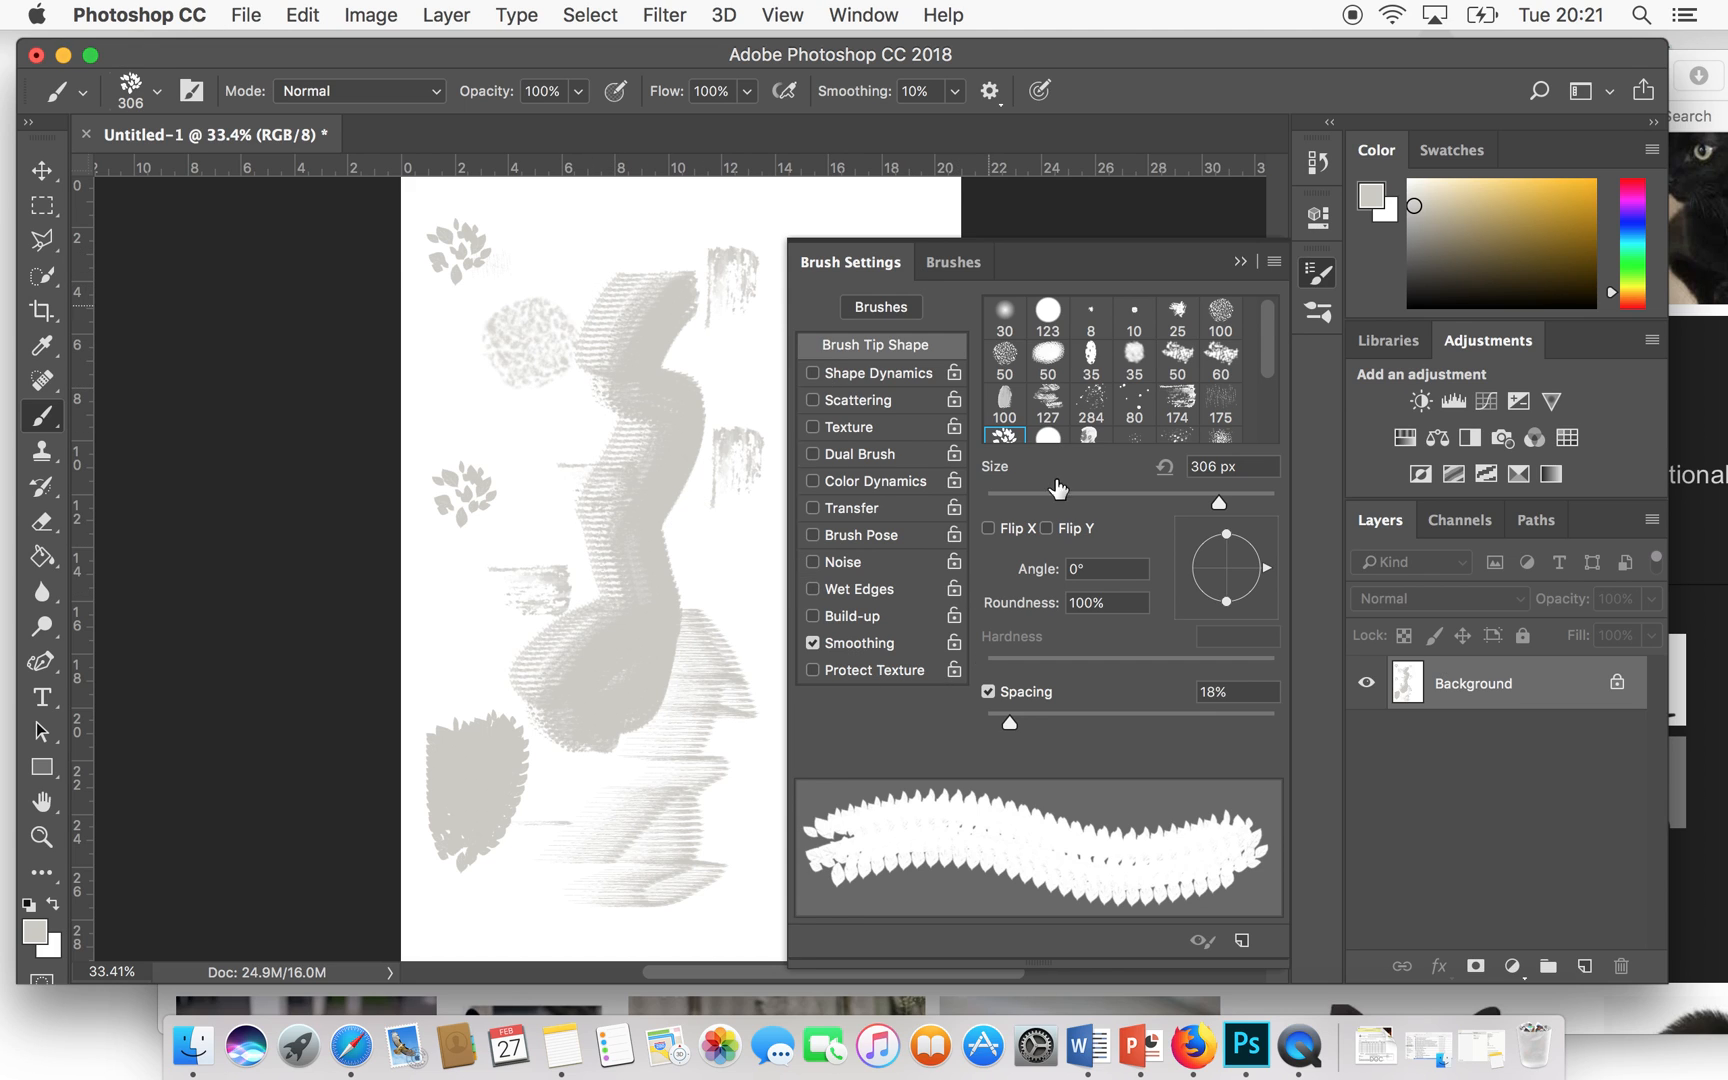
pyautogui.click(1240, 261)
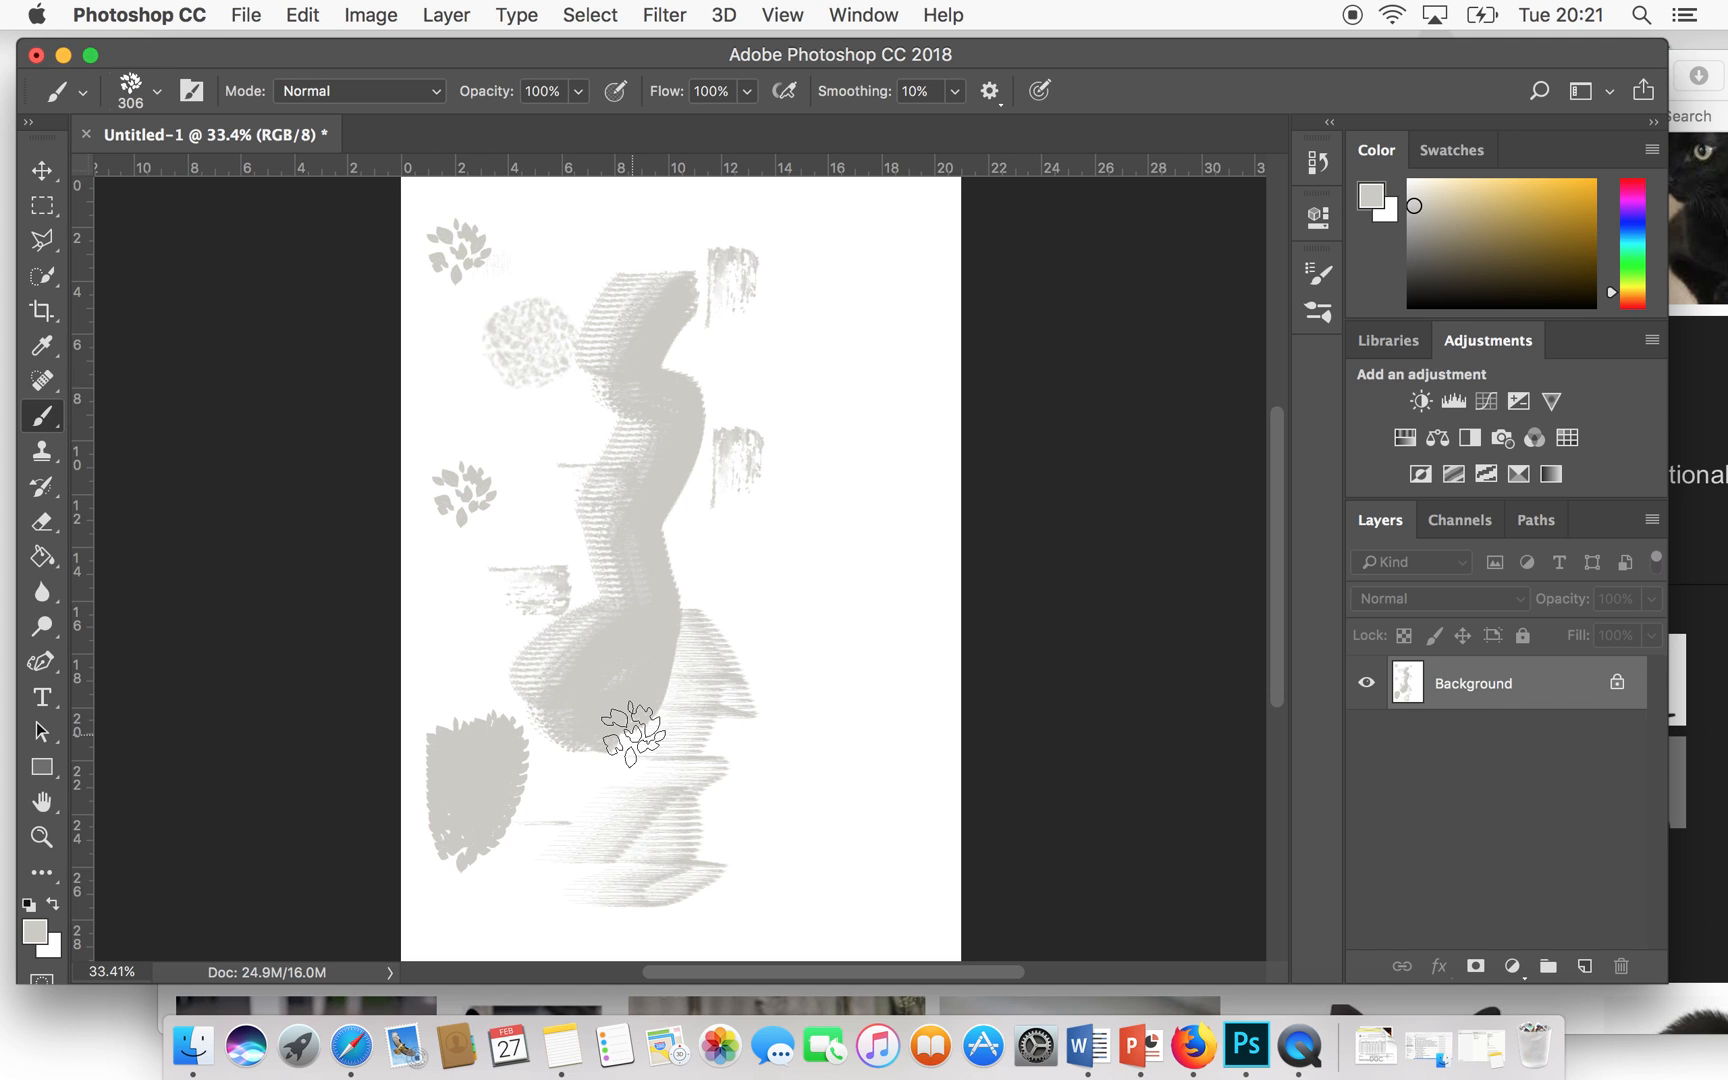
pyautogui.scroll(2, 632, 735)
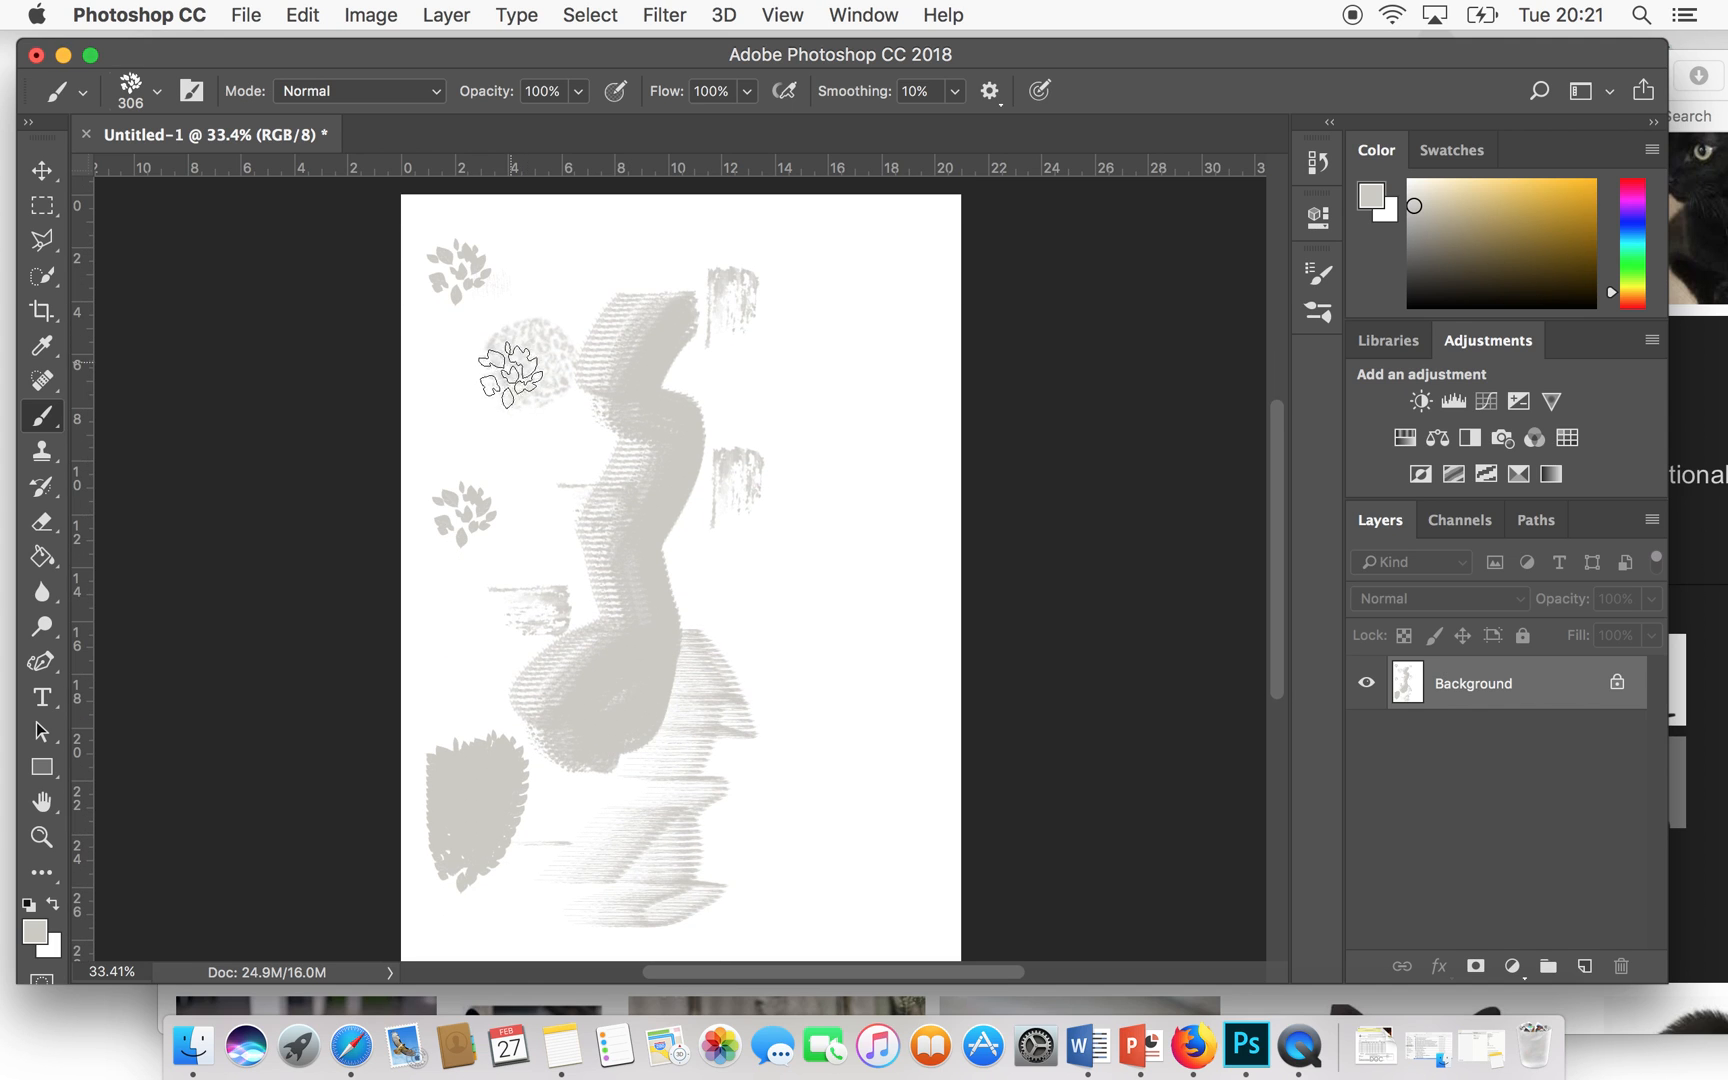
pyautogui.click(787, 572)
pyautogui.click(811, 448)
pyautogui.click(853, 568)
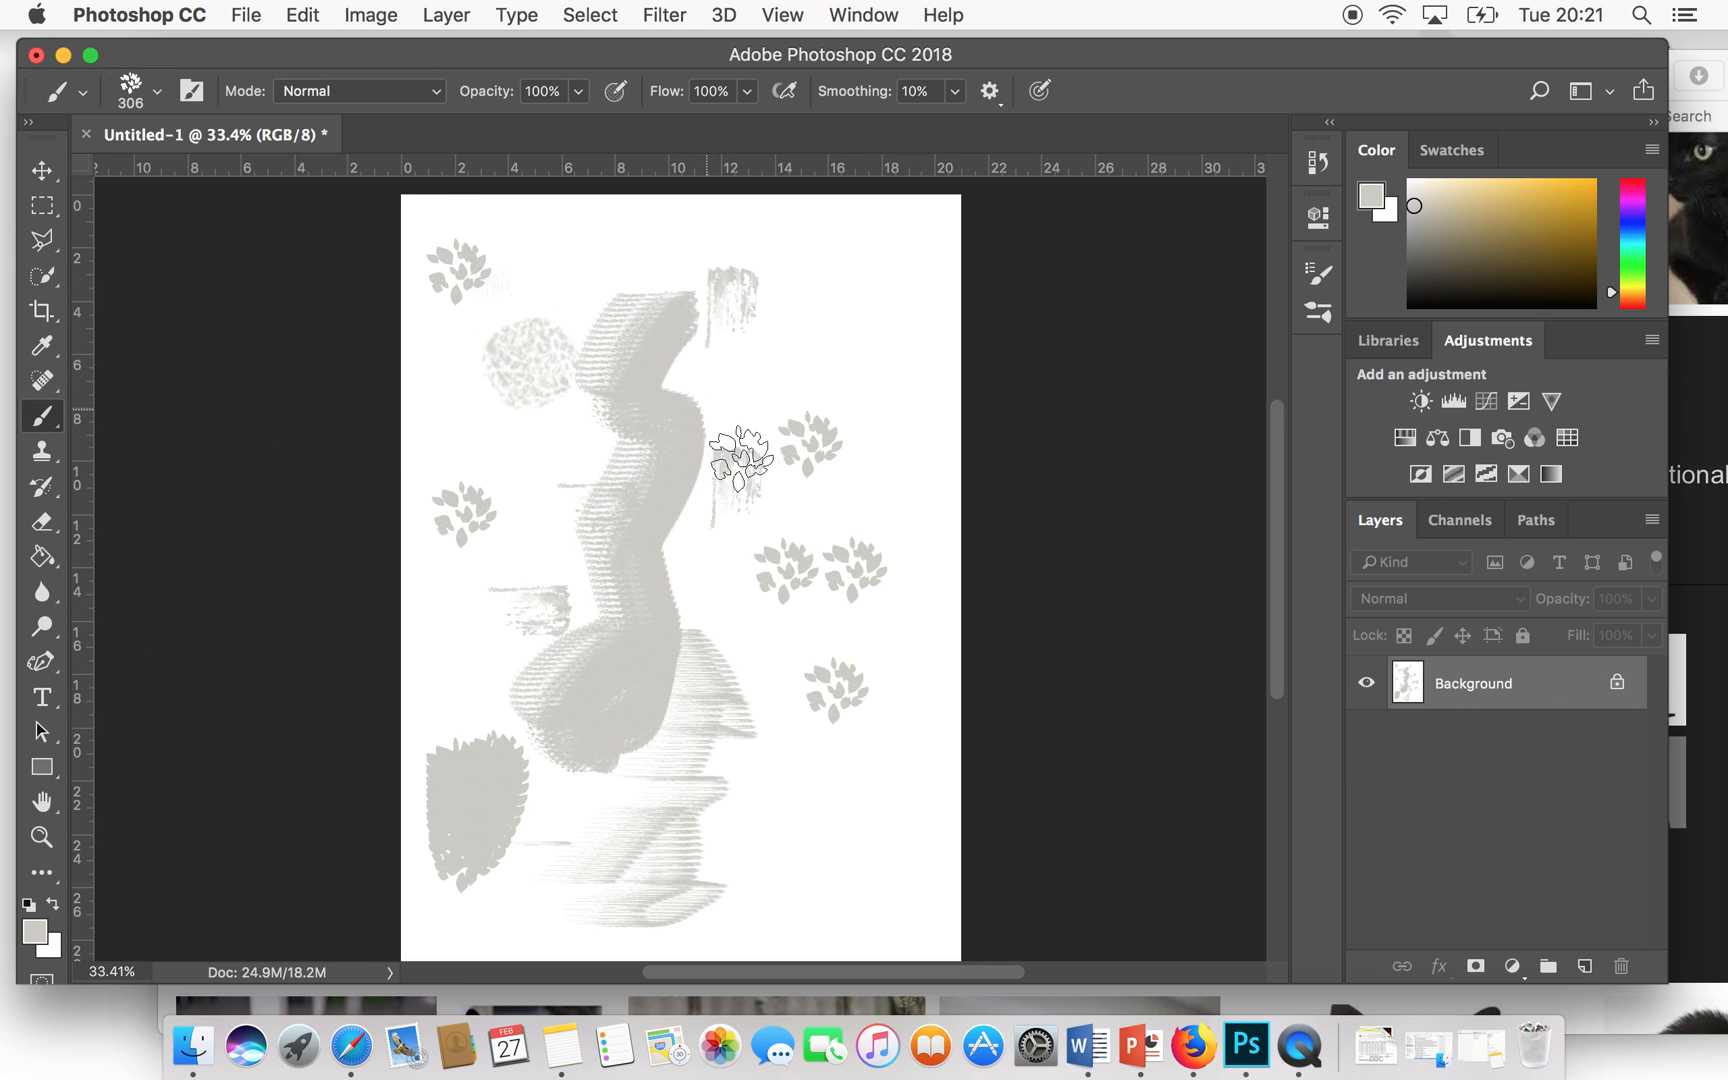
# - Close the untitled brush test document without saving it
pyautogui.click(87, 141)
pyautogui.click(775, 388)
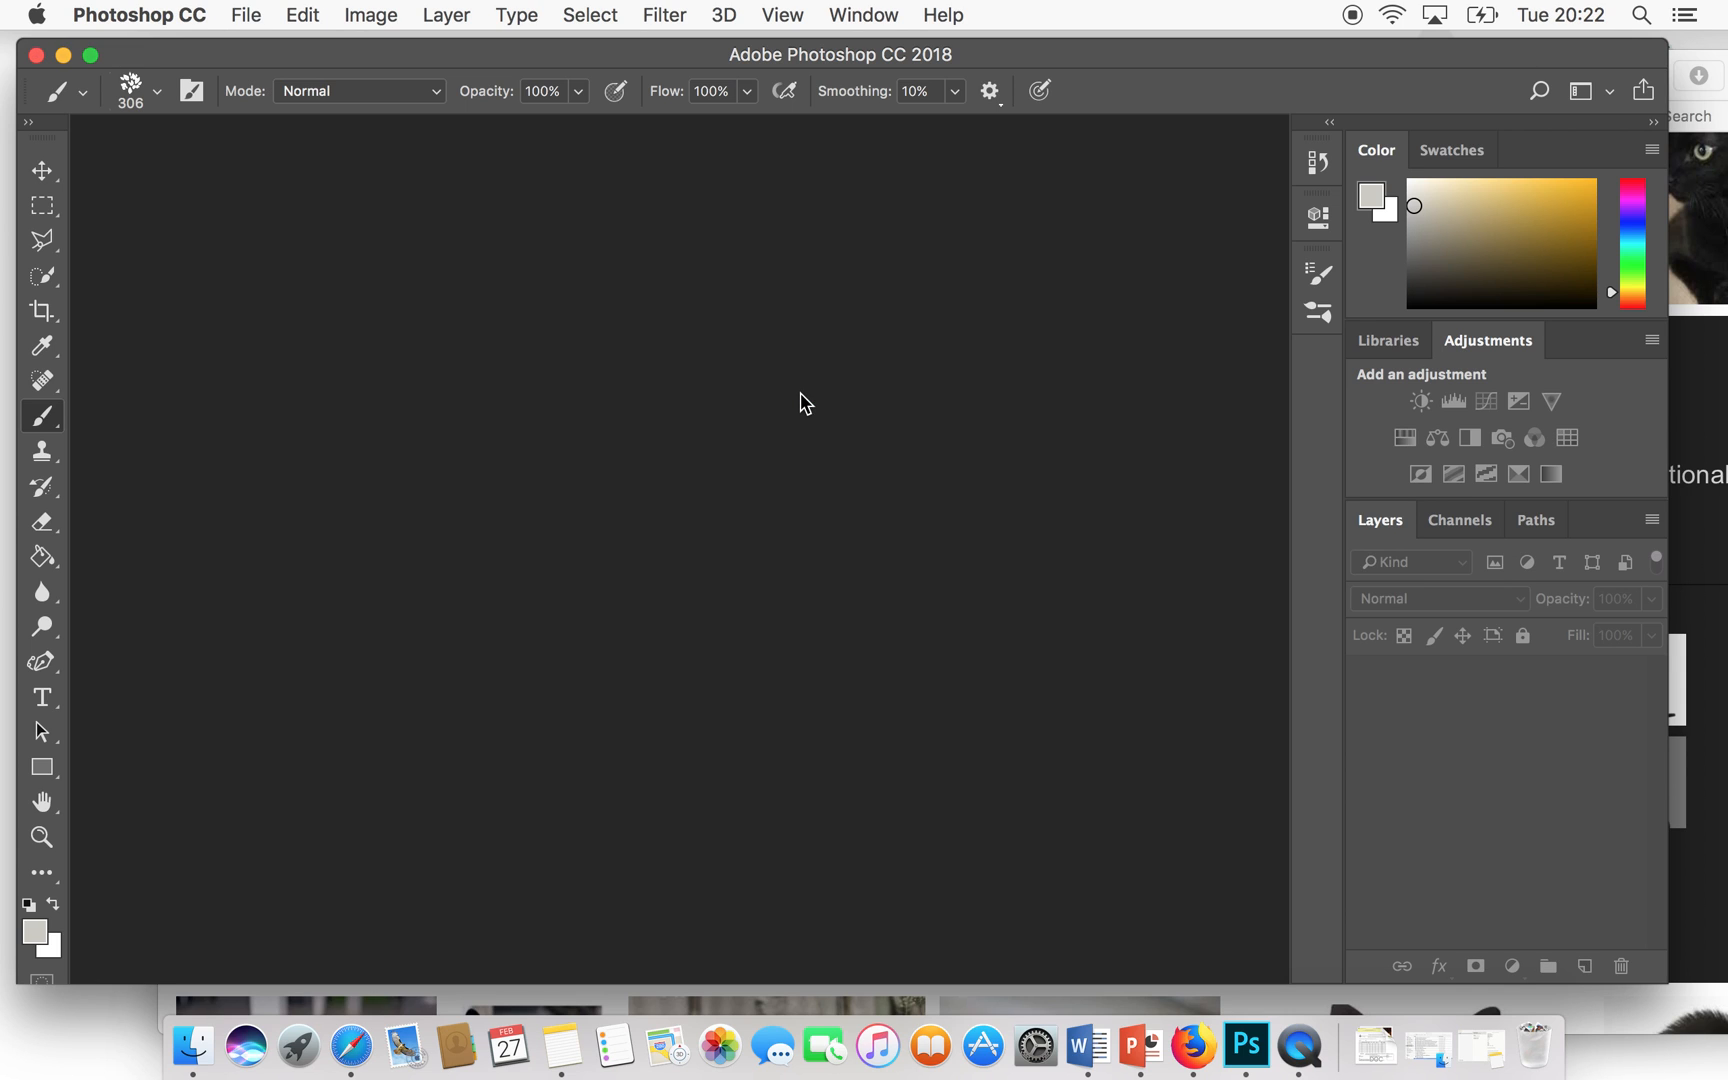
# - Switch to Safari and compare the black cat and pumpkin image search results, including their pixel dimensions
pyautogui.moveTo(1105, 70); pyautogui.dragTo(928, 75)
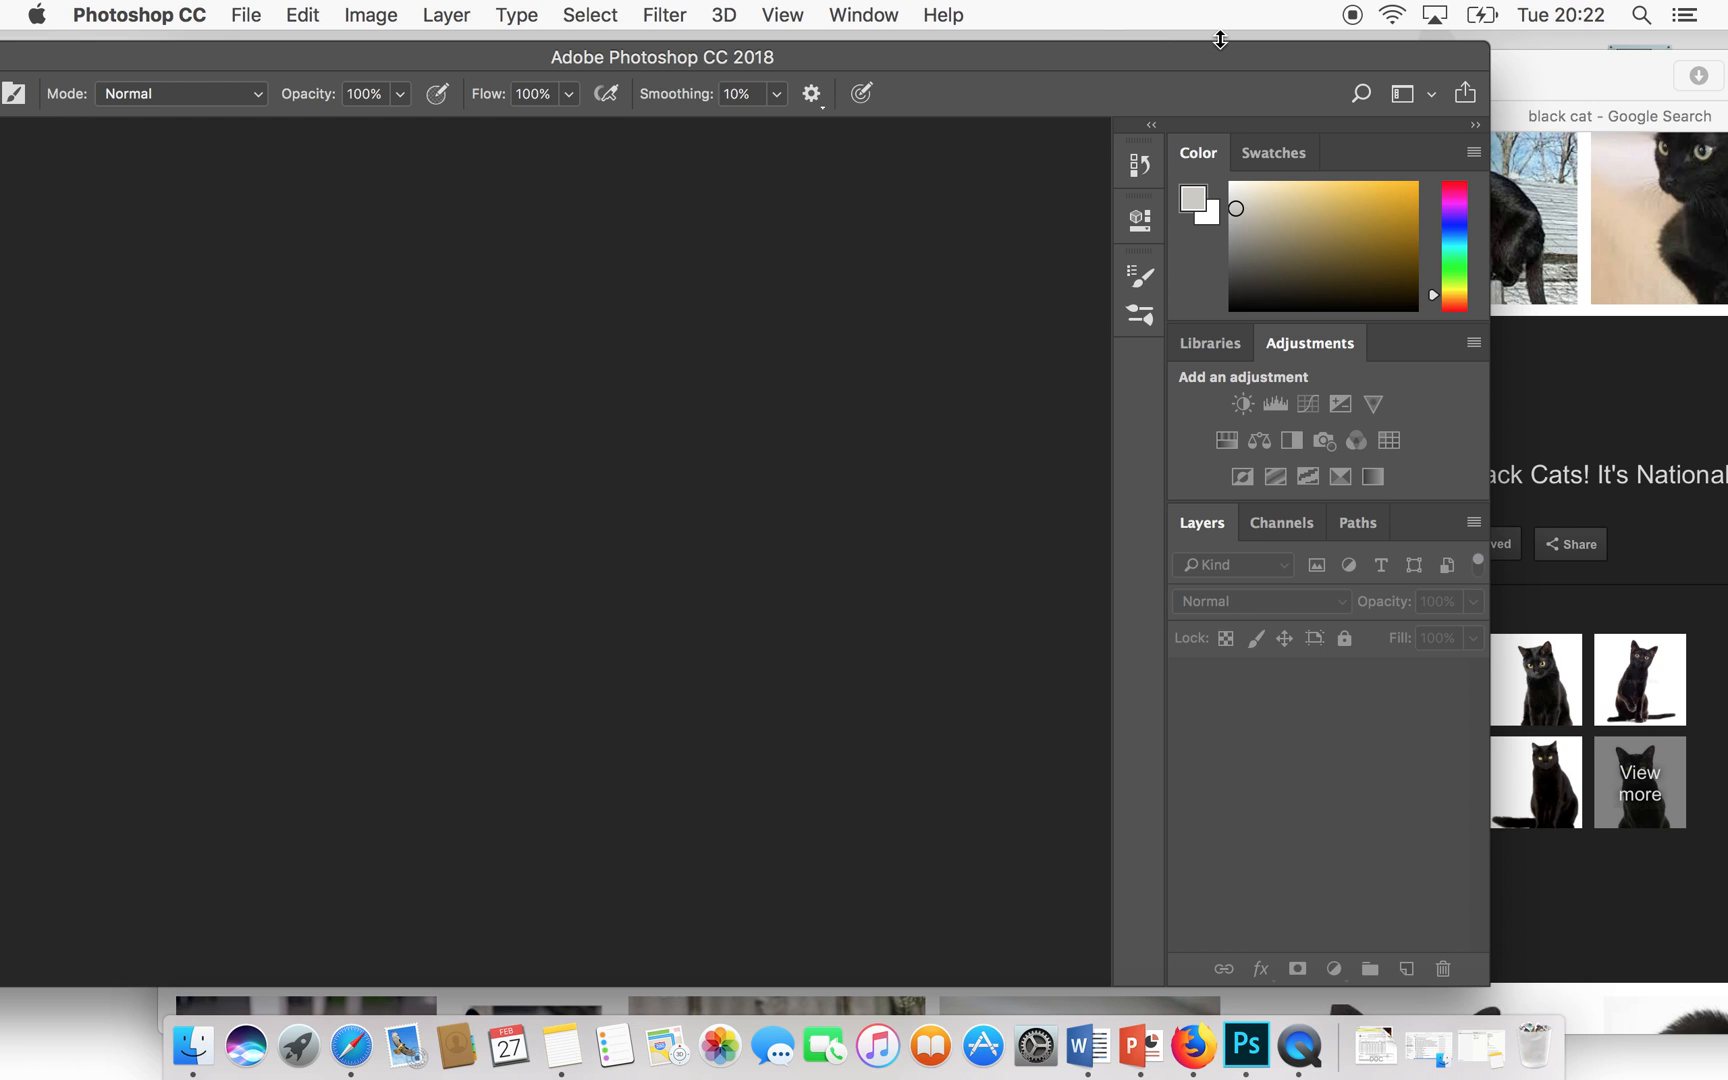
pyautogui.moveTo(1120, 69); pyautogui.dragTo(1268, 59)
pyautogui.click(1688, 420)
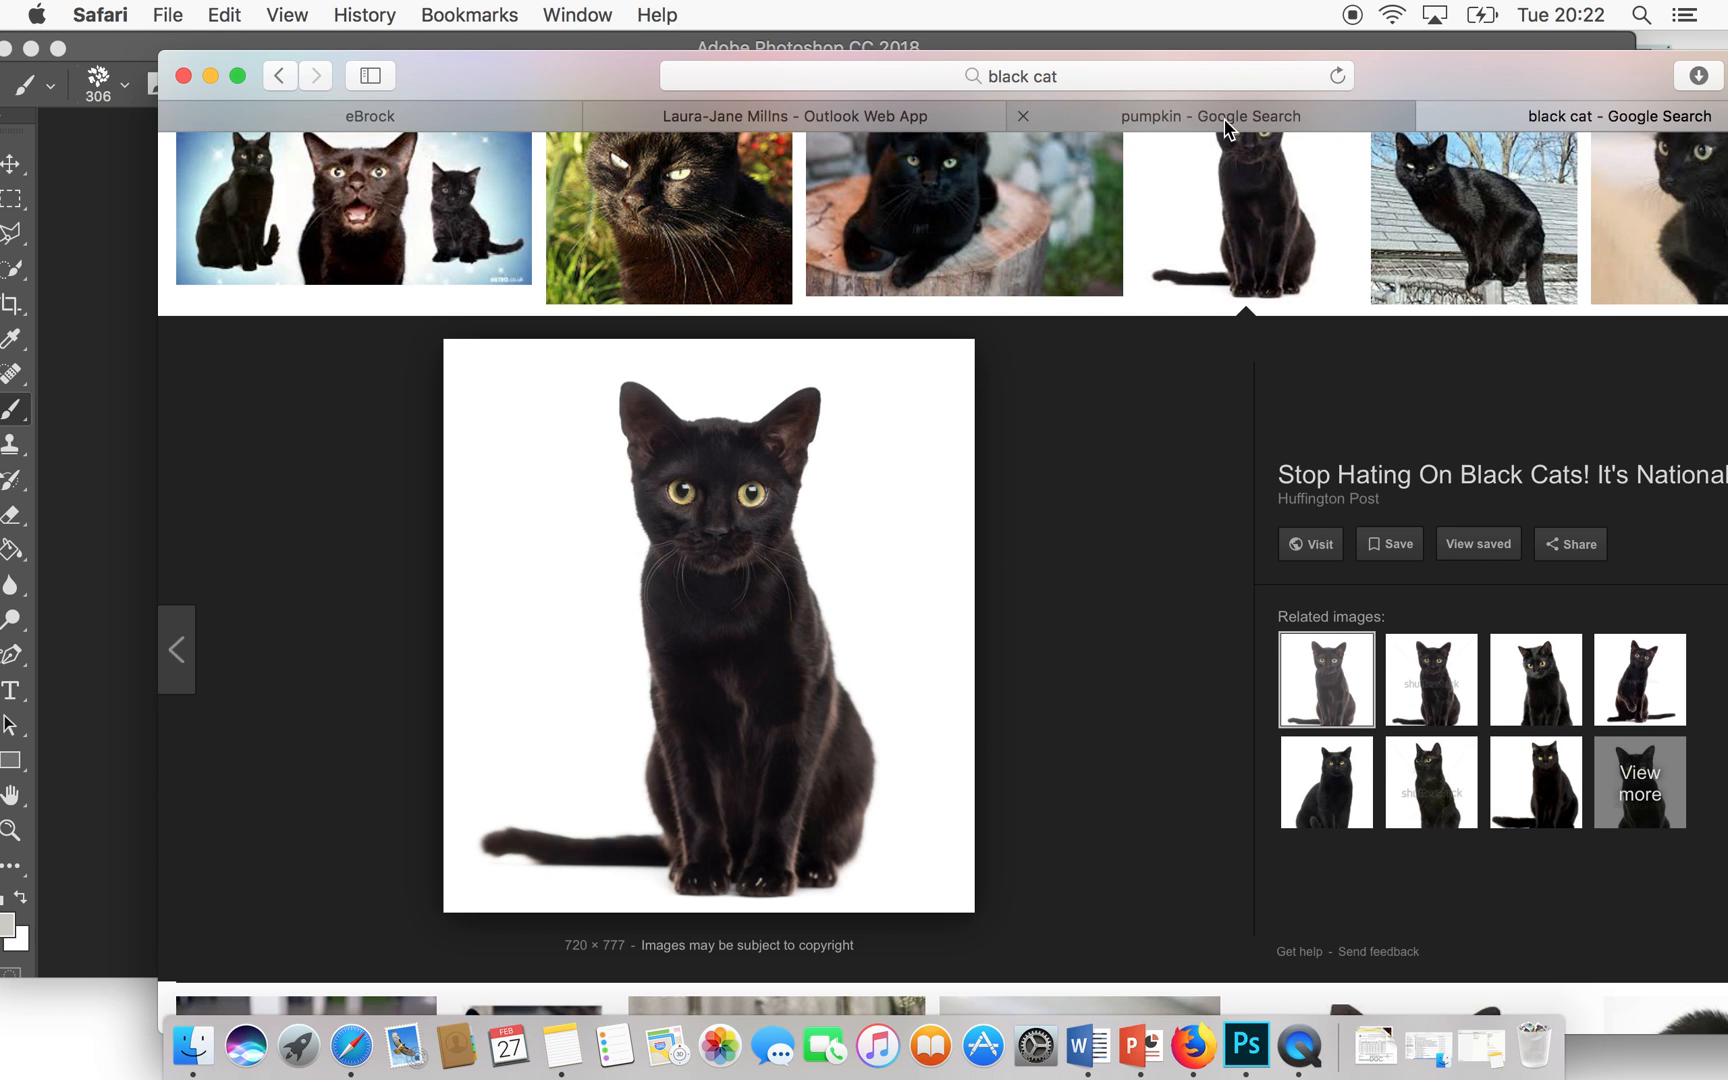
pyautogui.click(1320, 124)
pyautogui.click(1472, 109)
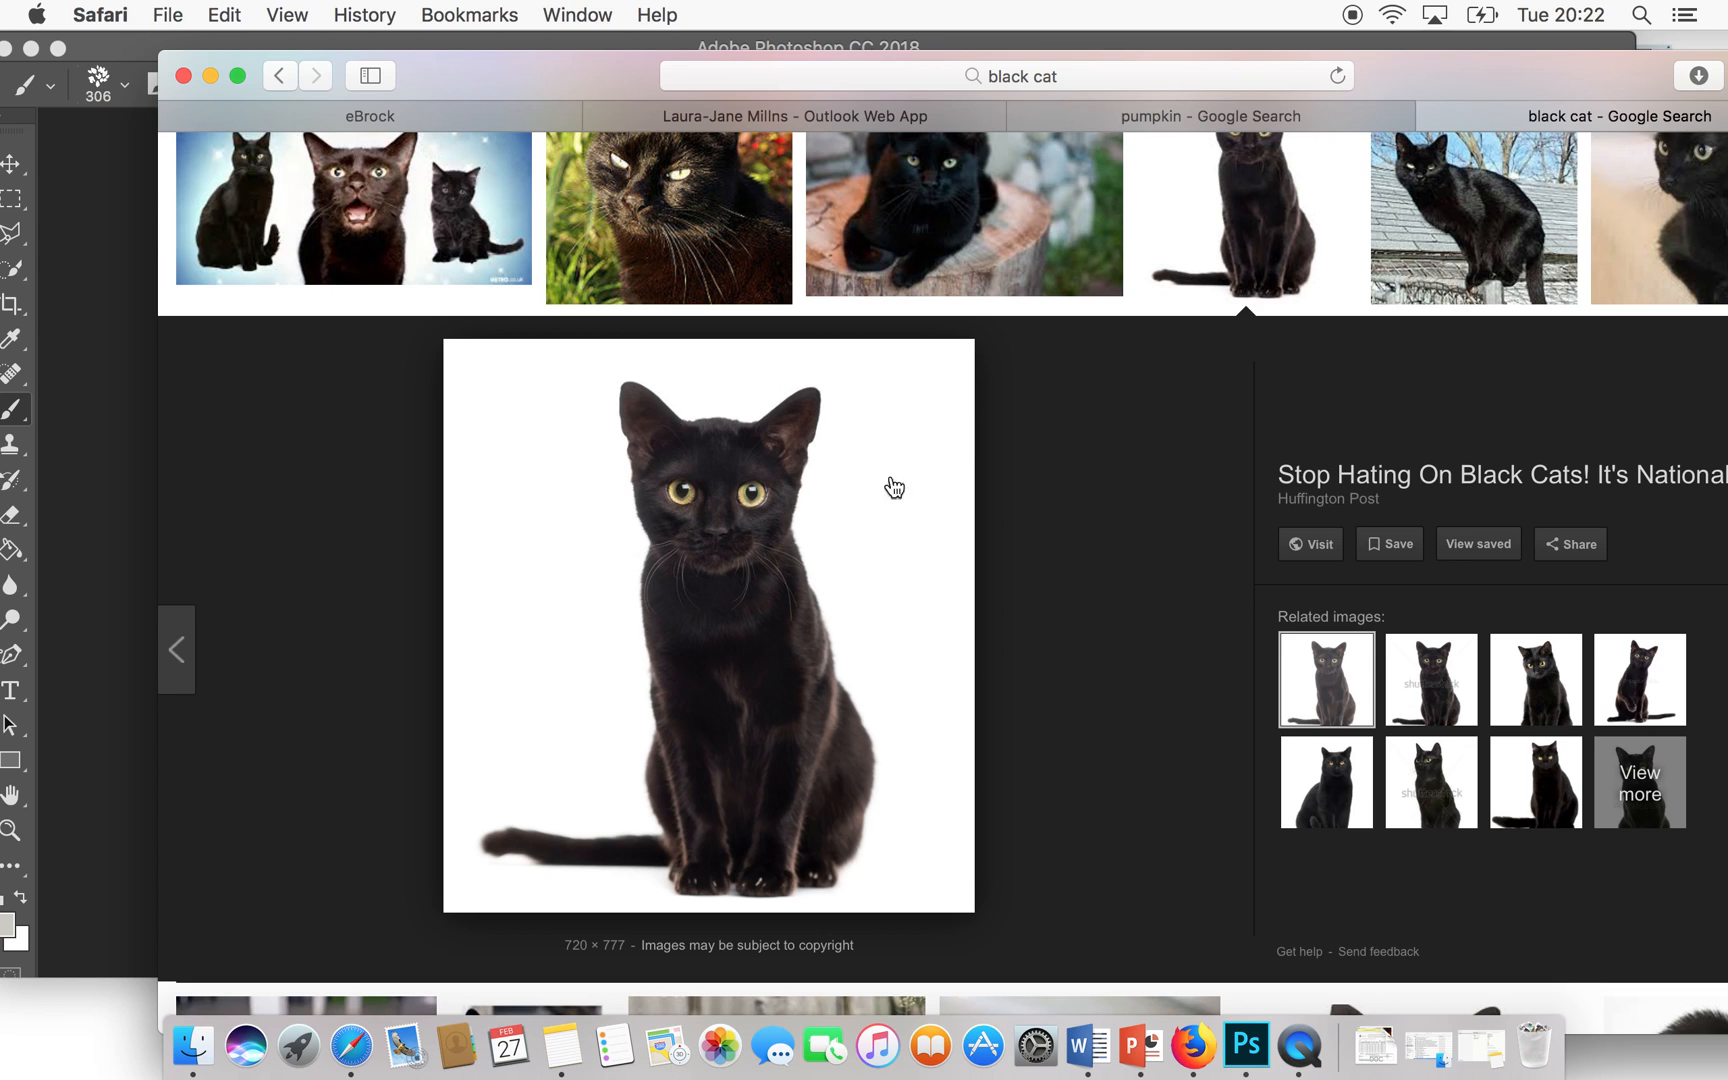
pyautogui.click(1153, 116)
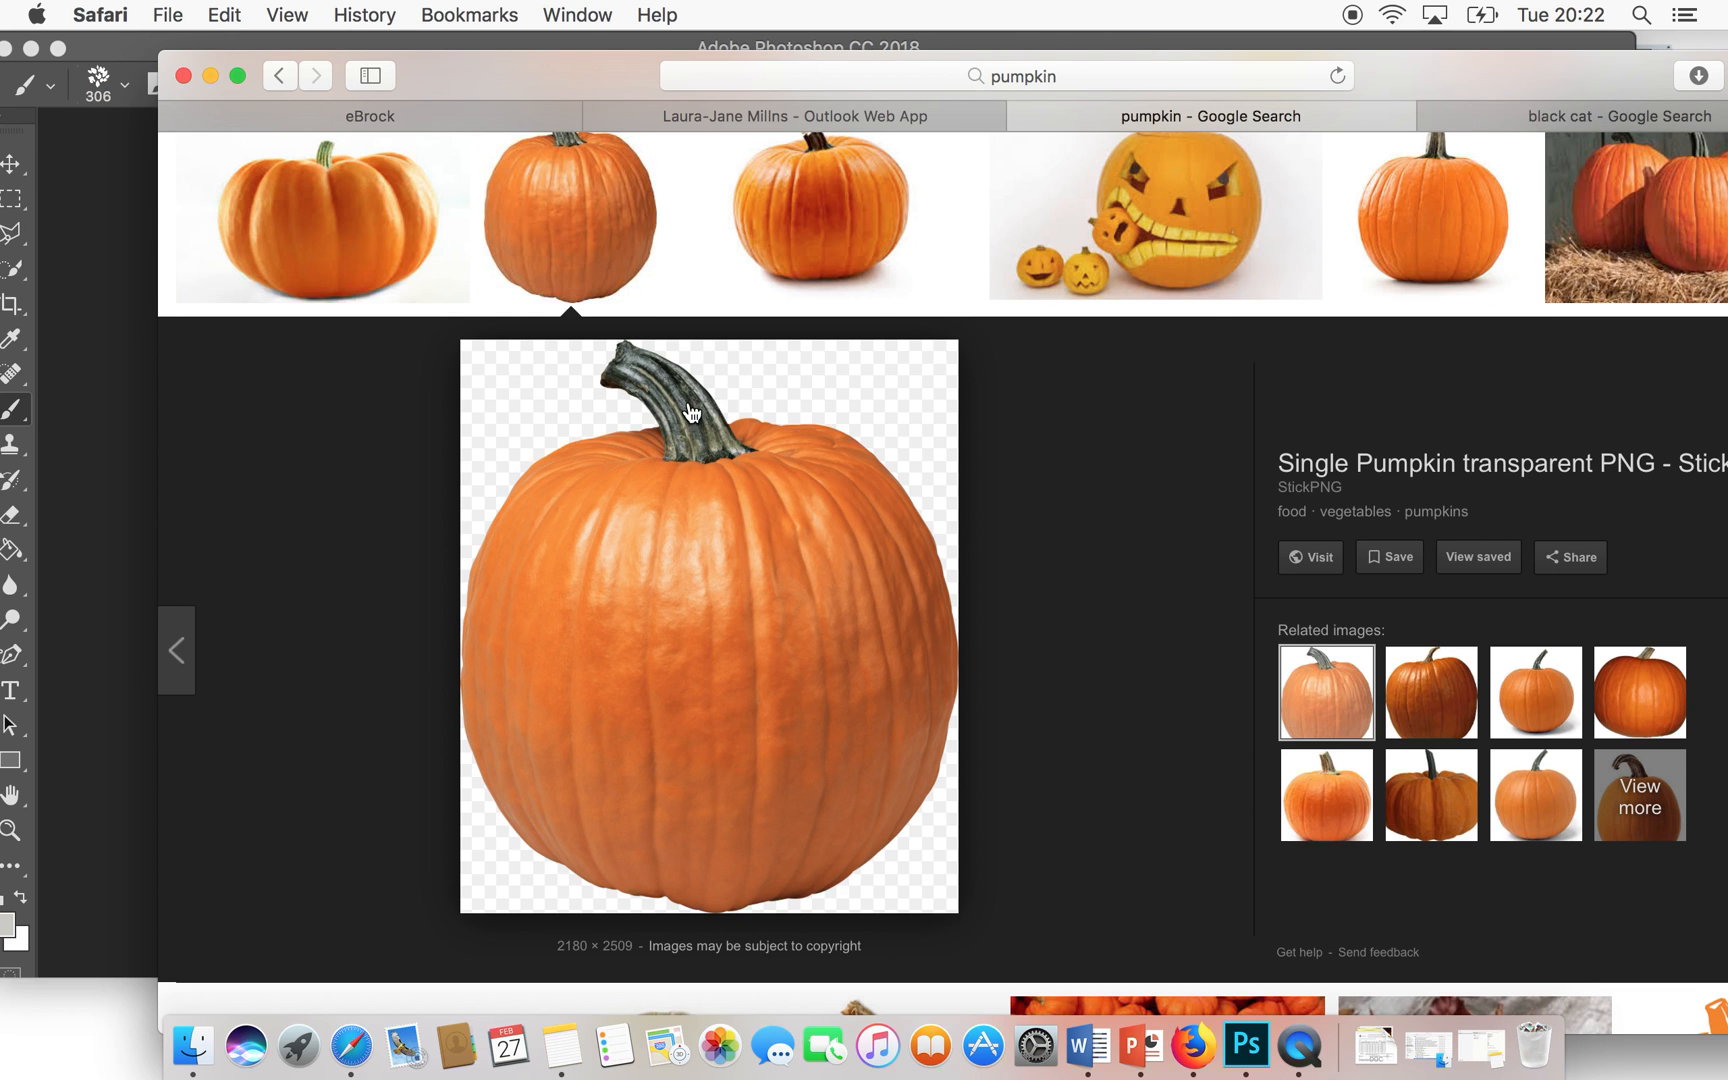
pyautogui.click(1493, 124)
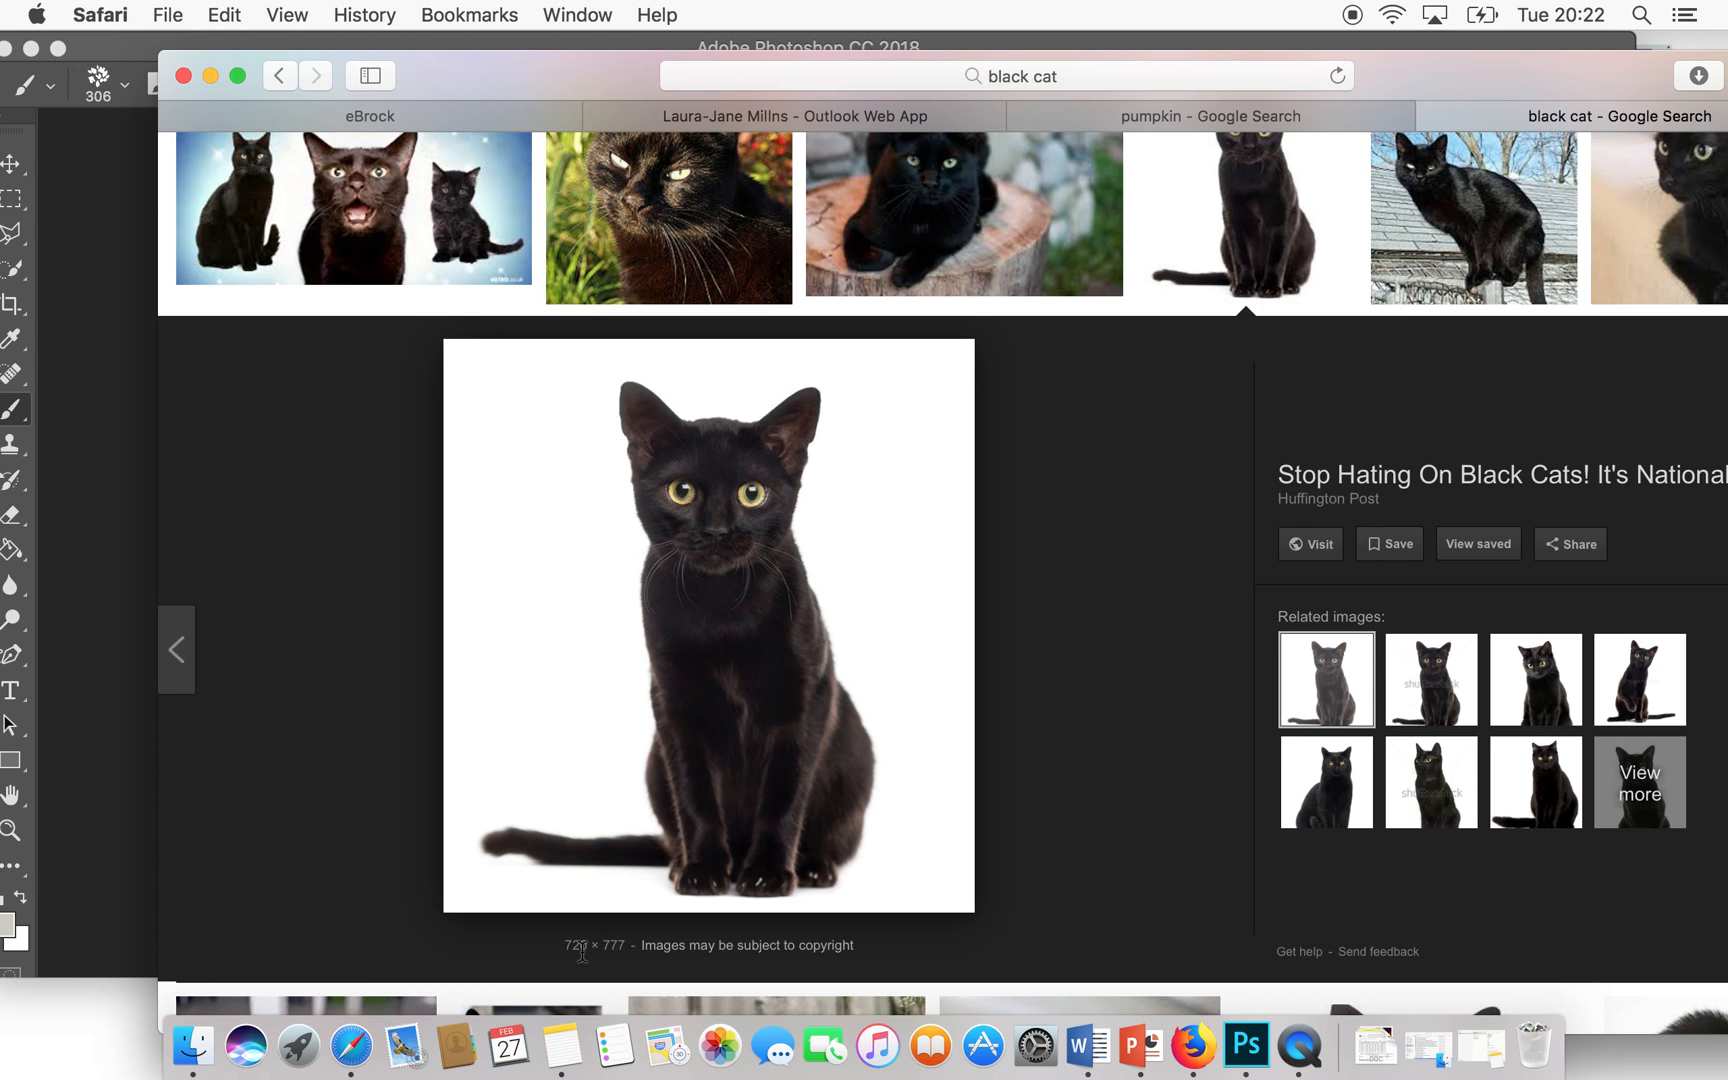
pyautogui.click(1316, 121)
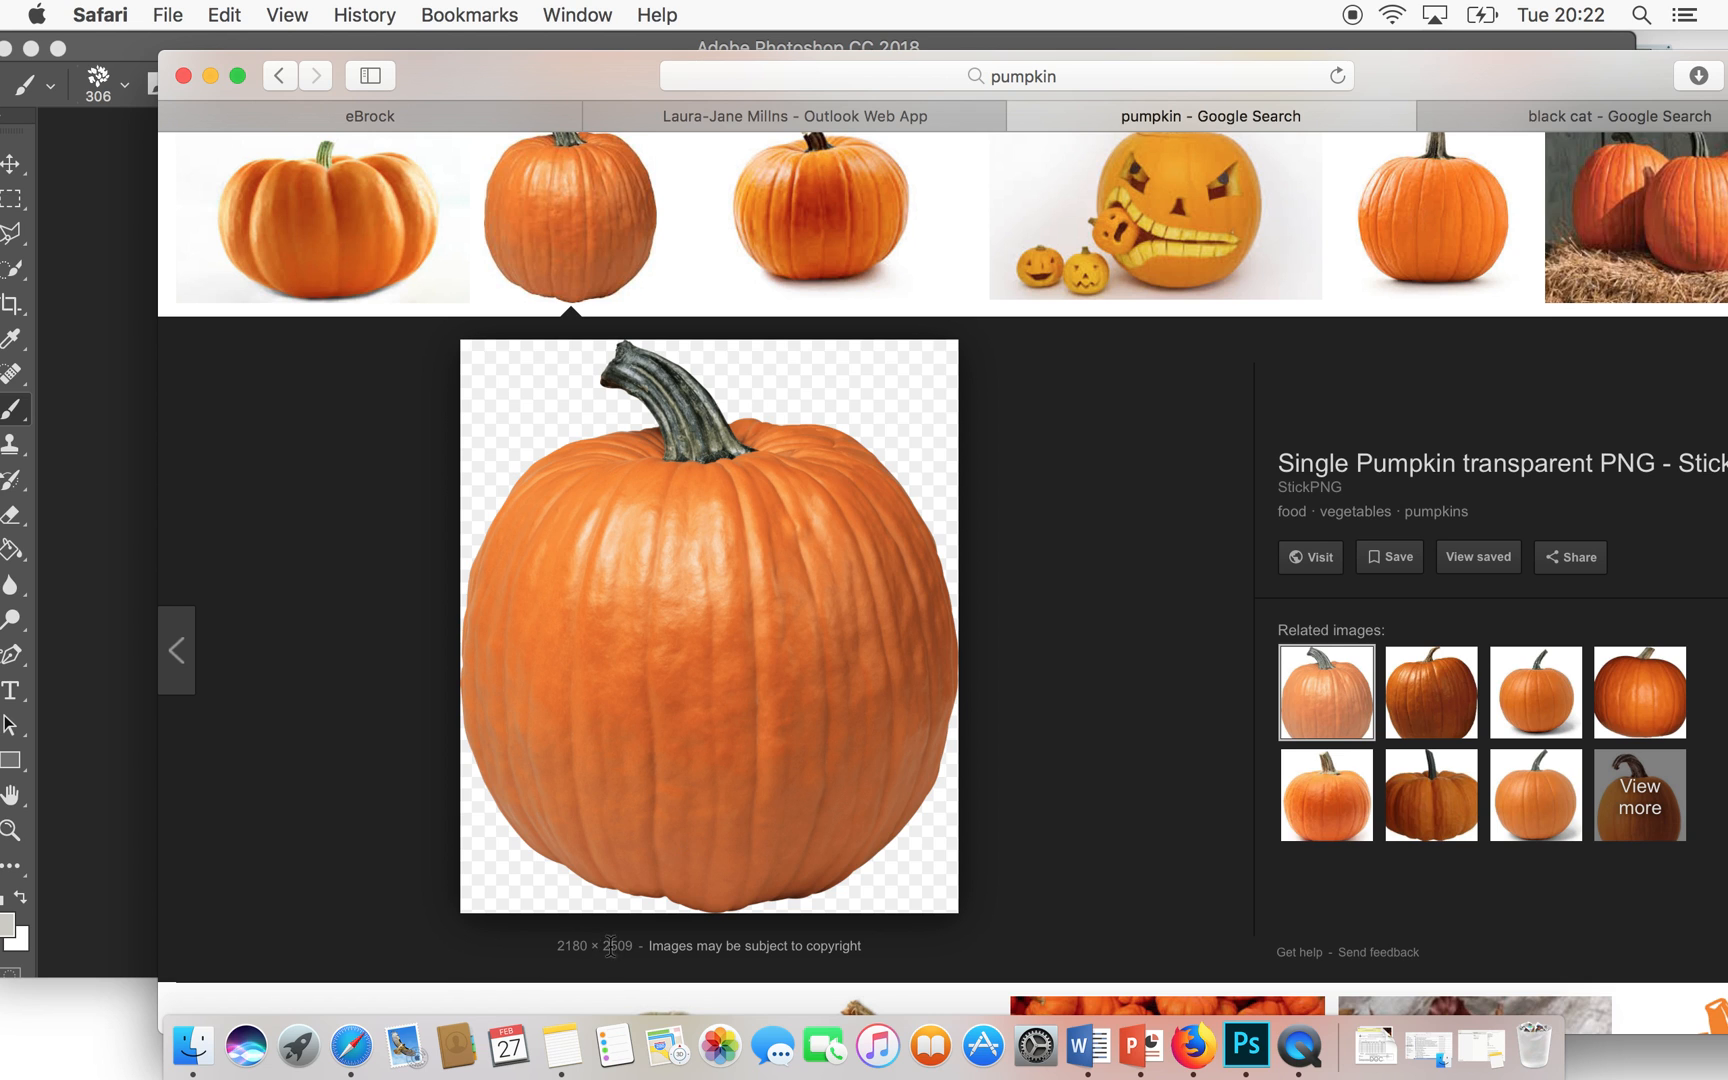
pyautogui.click(1510, 133)
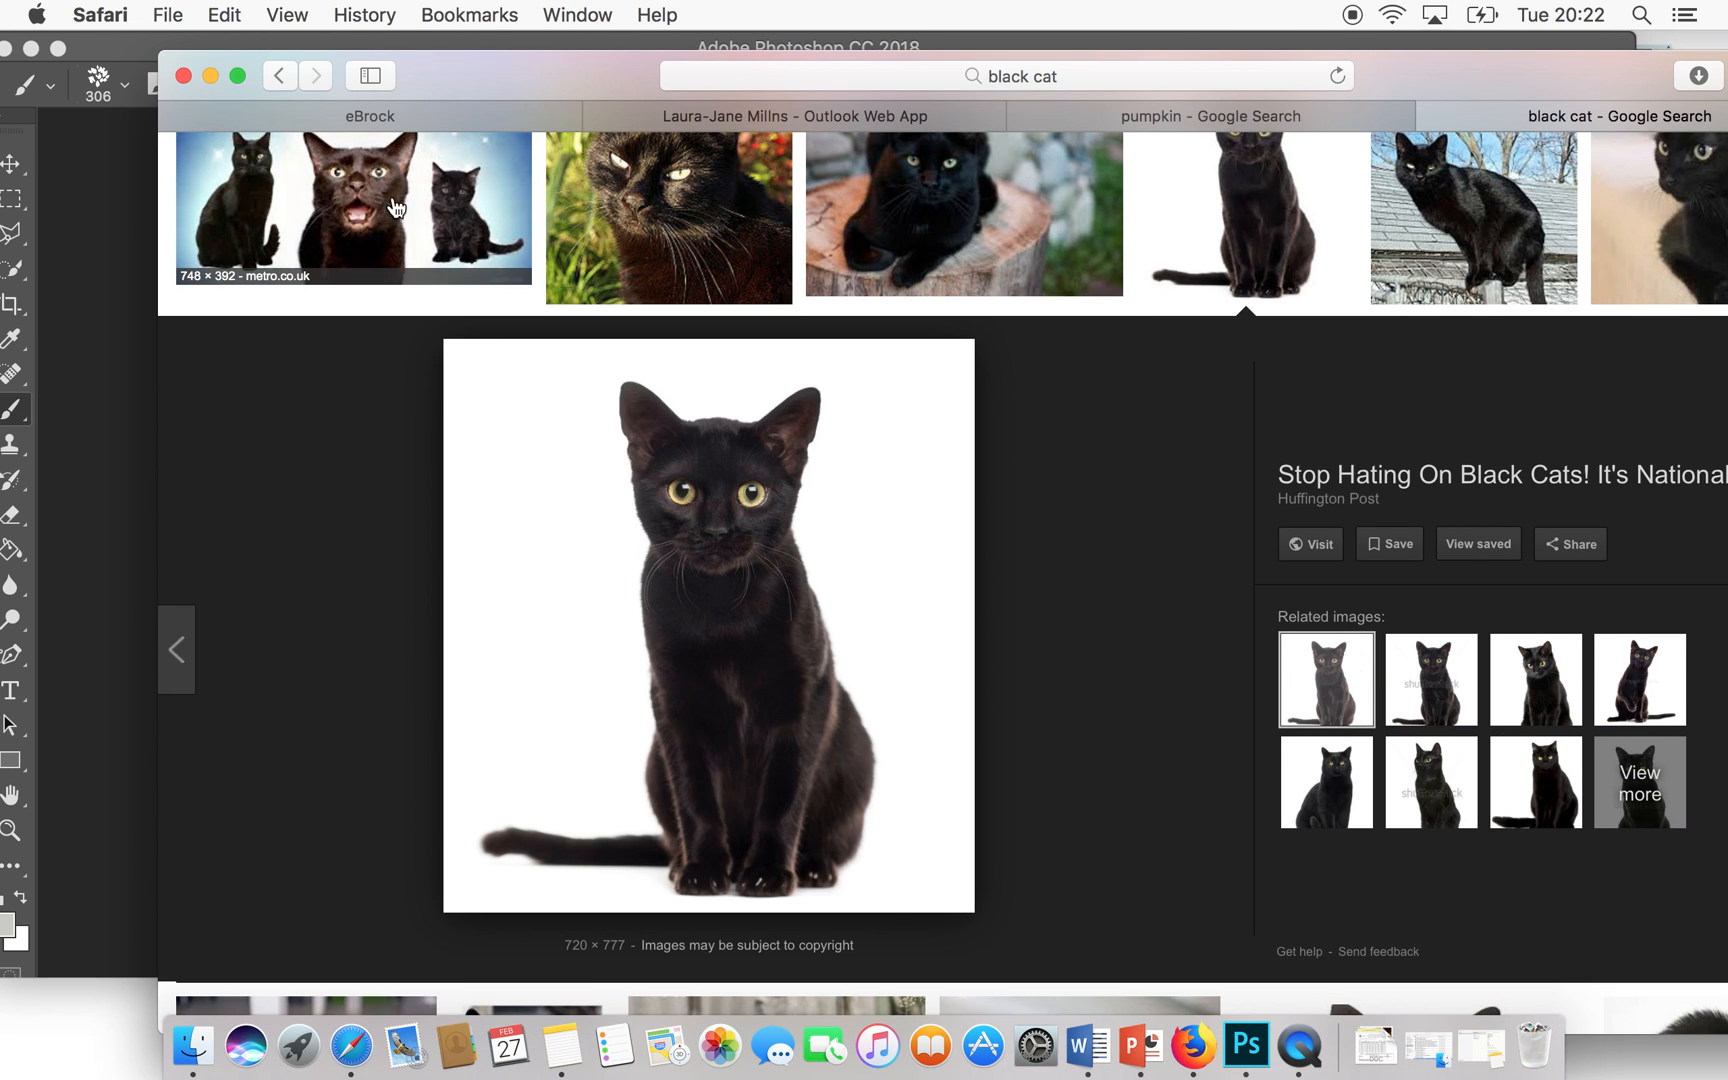
# - Open the large black cat picture and the transparent pumpkin PNG from Safari as separate documents in Photoshop
pyautogui.moveTo(505, 74); pyautogui.dragTo(1197, 8)
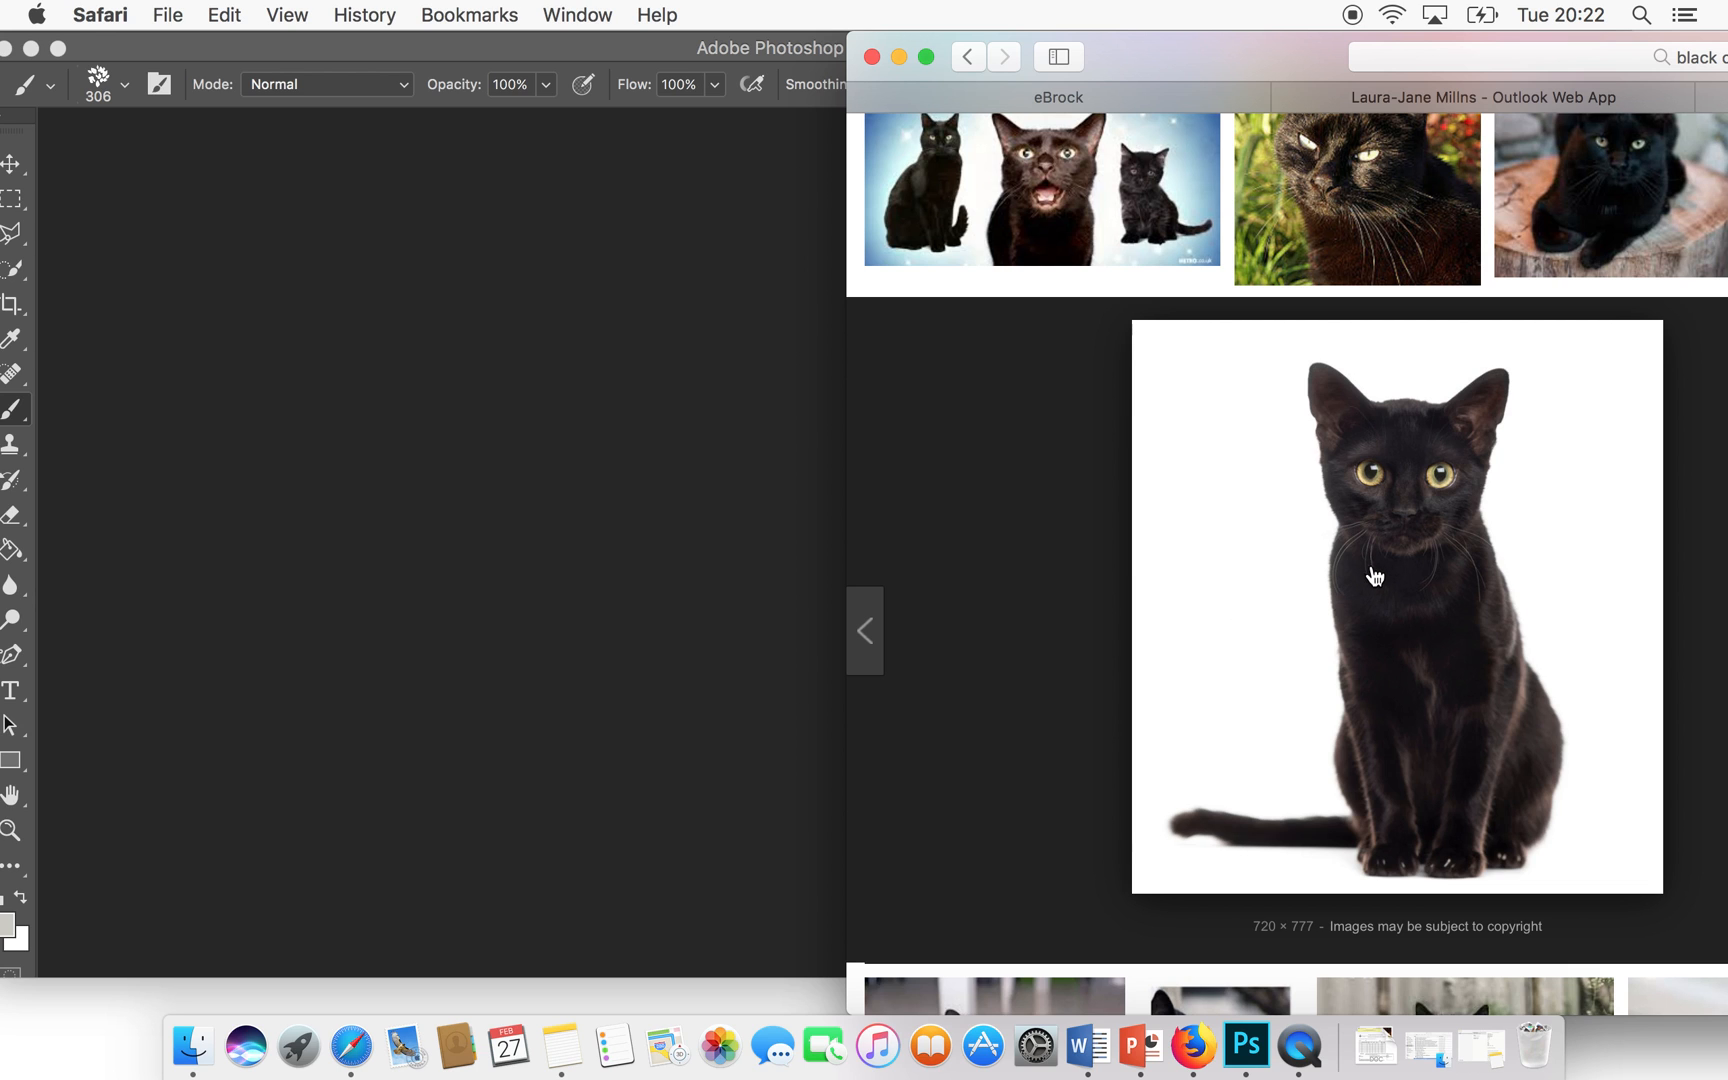
pyautogui.moveTo(1406, 578); pyautogui.dragTo(1245, 1045)
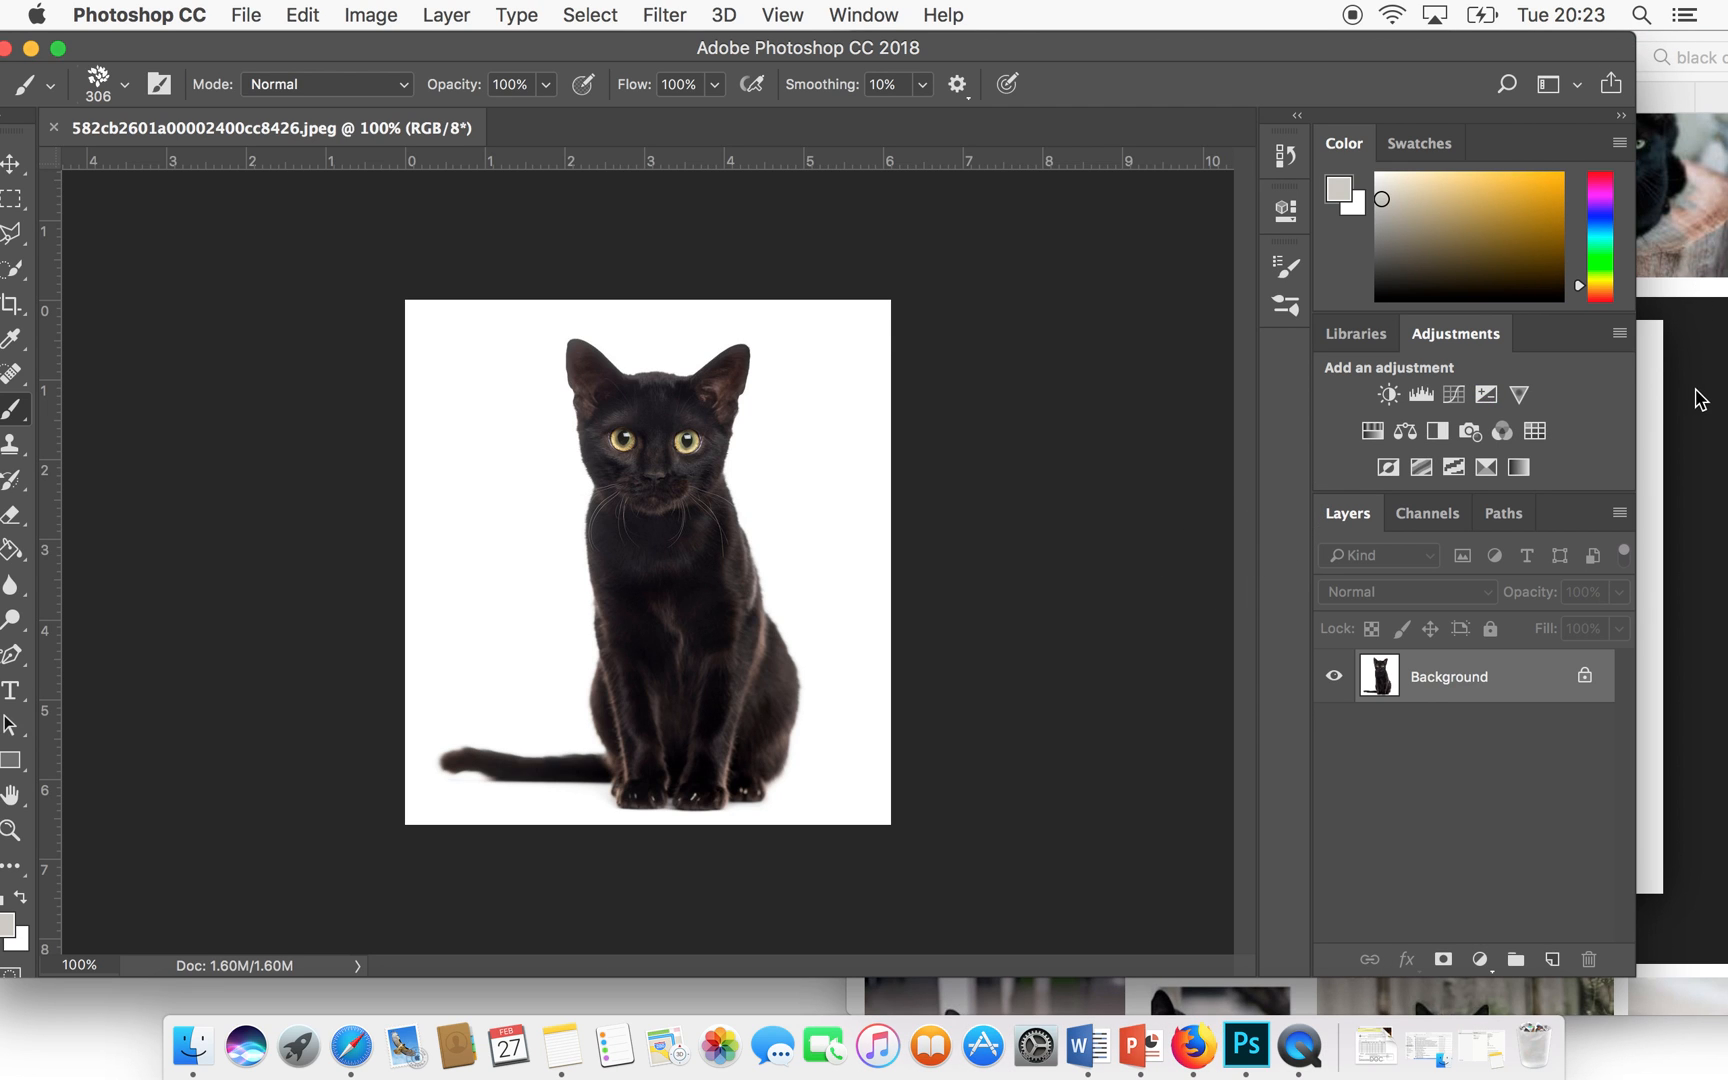
pyautogui.click(1713, 302)
pyautogui.moveTo(1301, 49); pyautogui.dragTo(936, 57)
pyautogui.click(1572, 103)
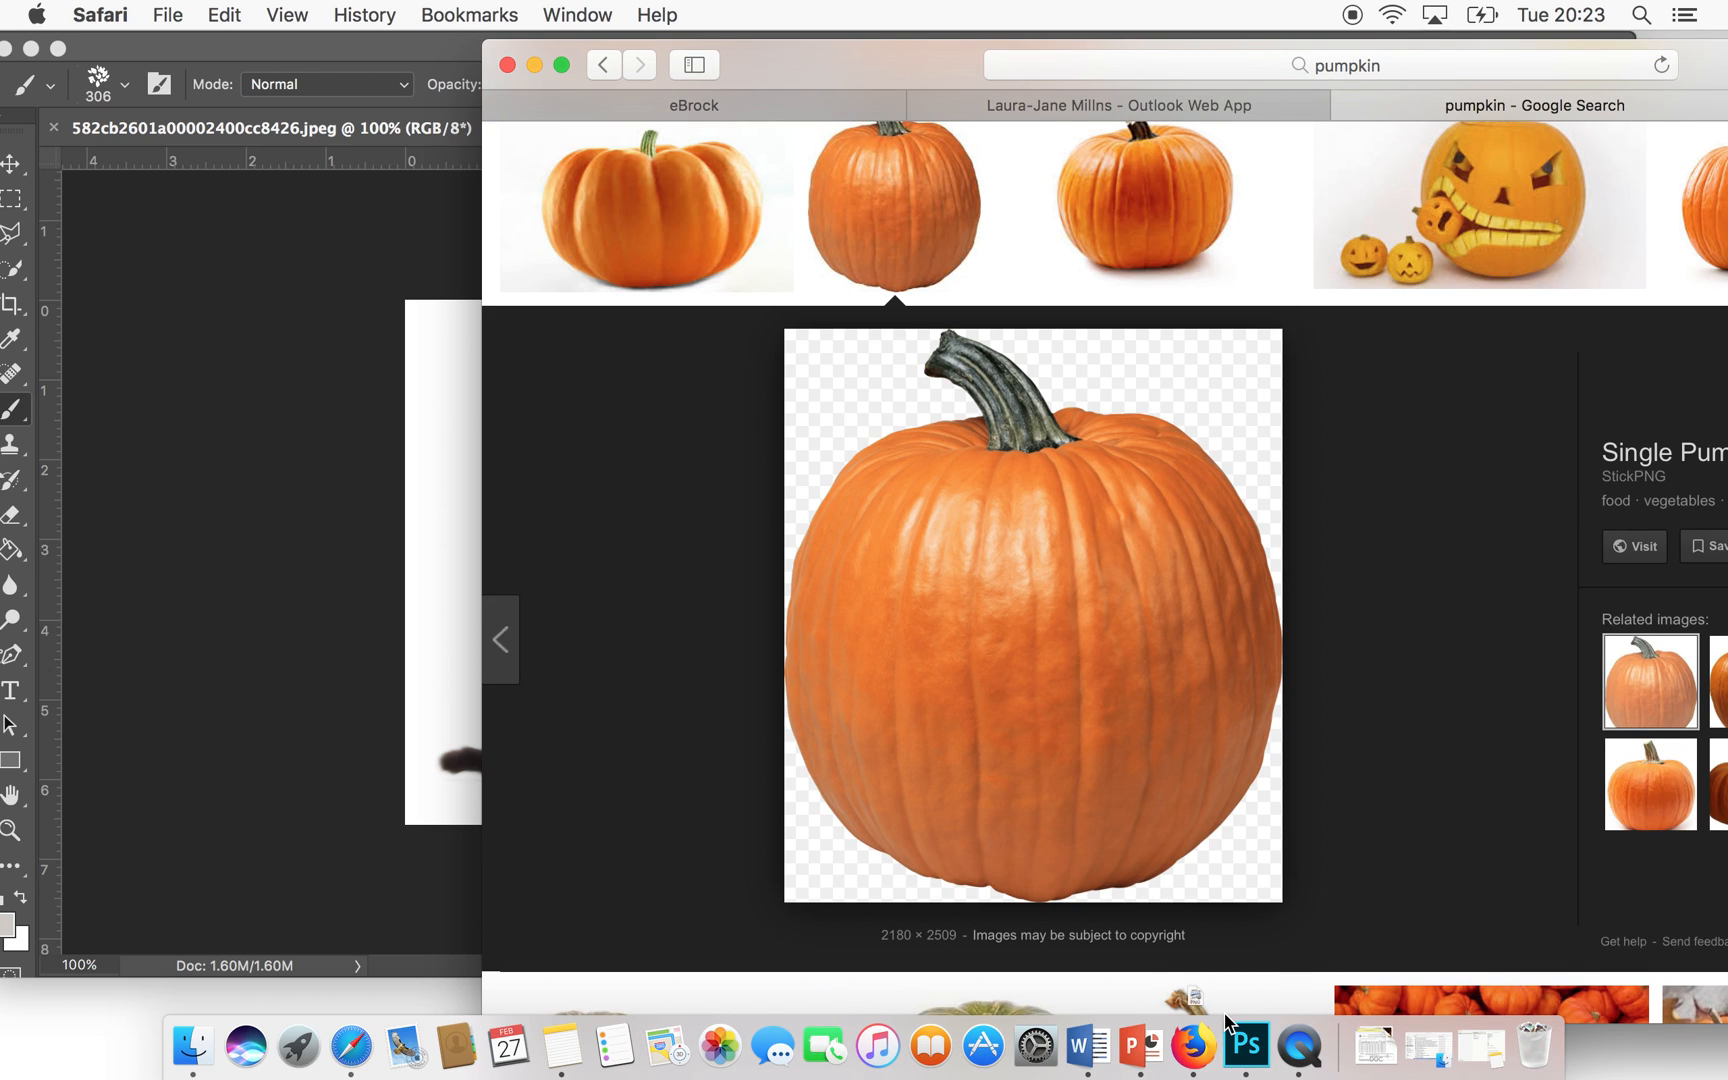
pyautogui.click(1247, 1046)
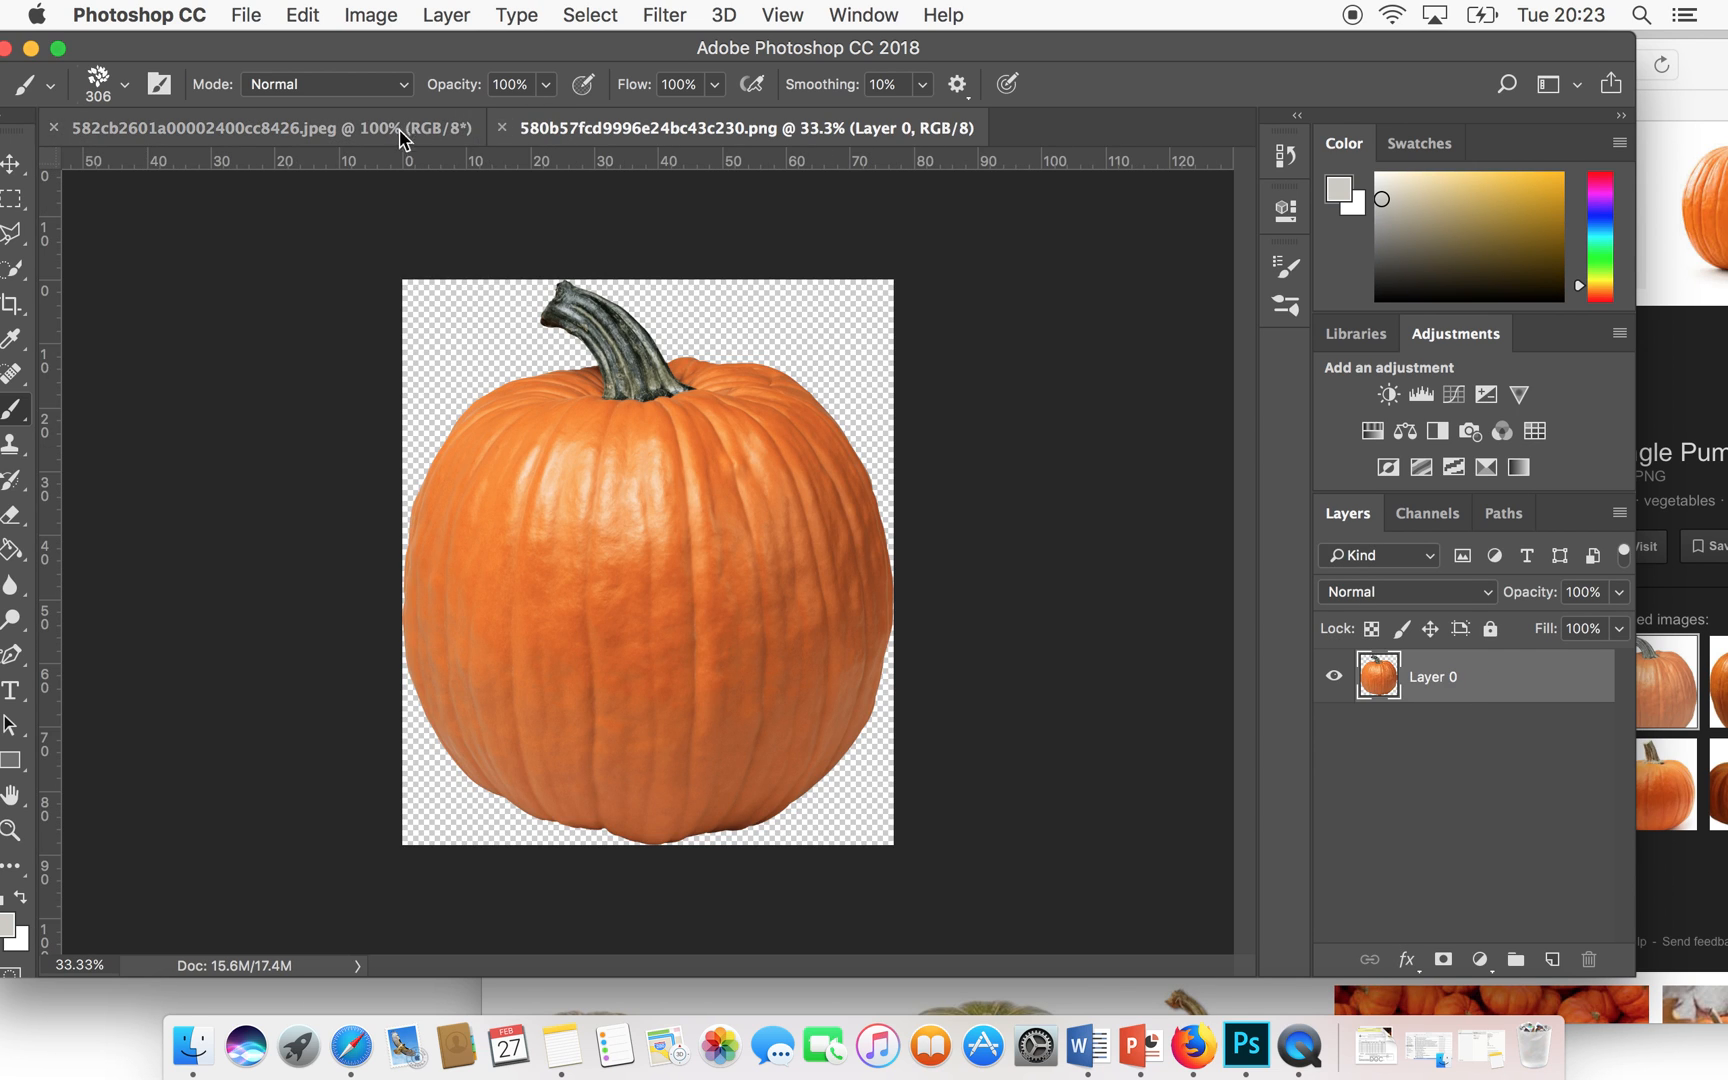
# - Review the cat and pumpkin documents in turn, ending on the cat image
pyautogui.click(440, 128)
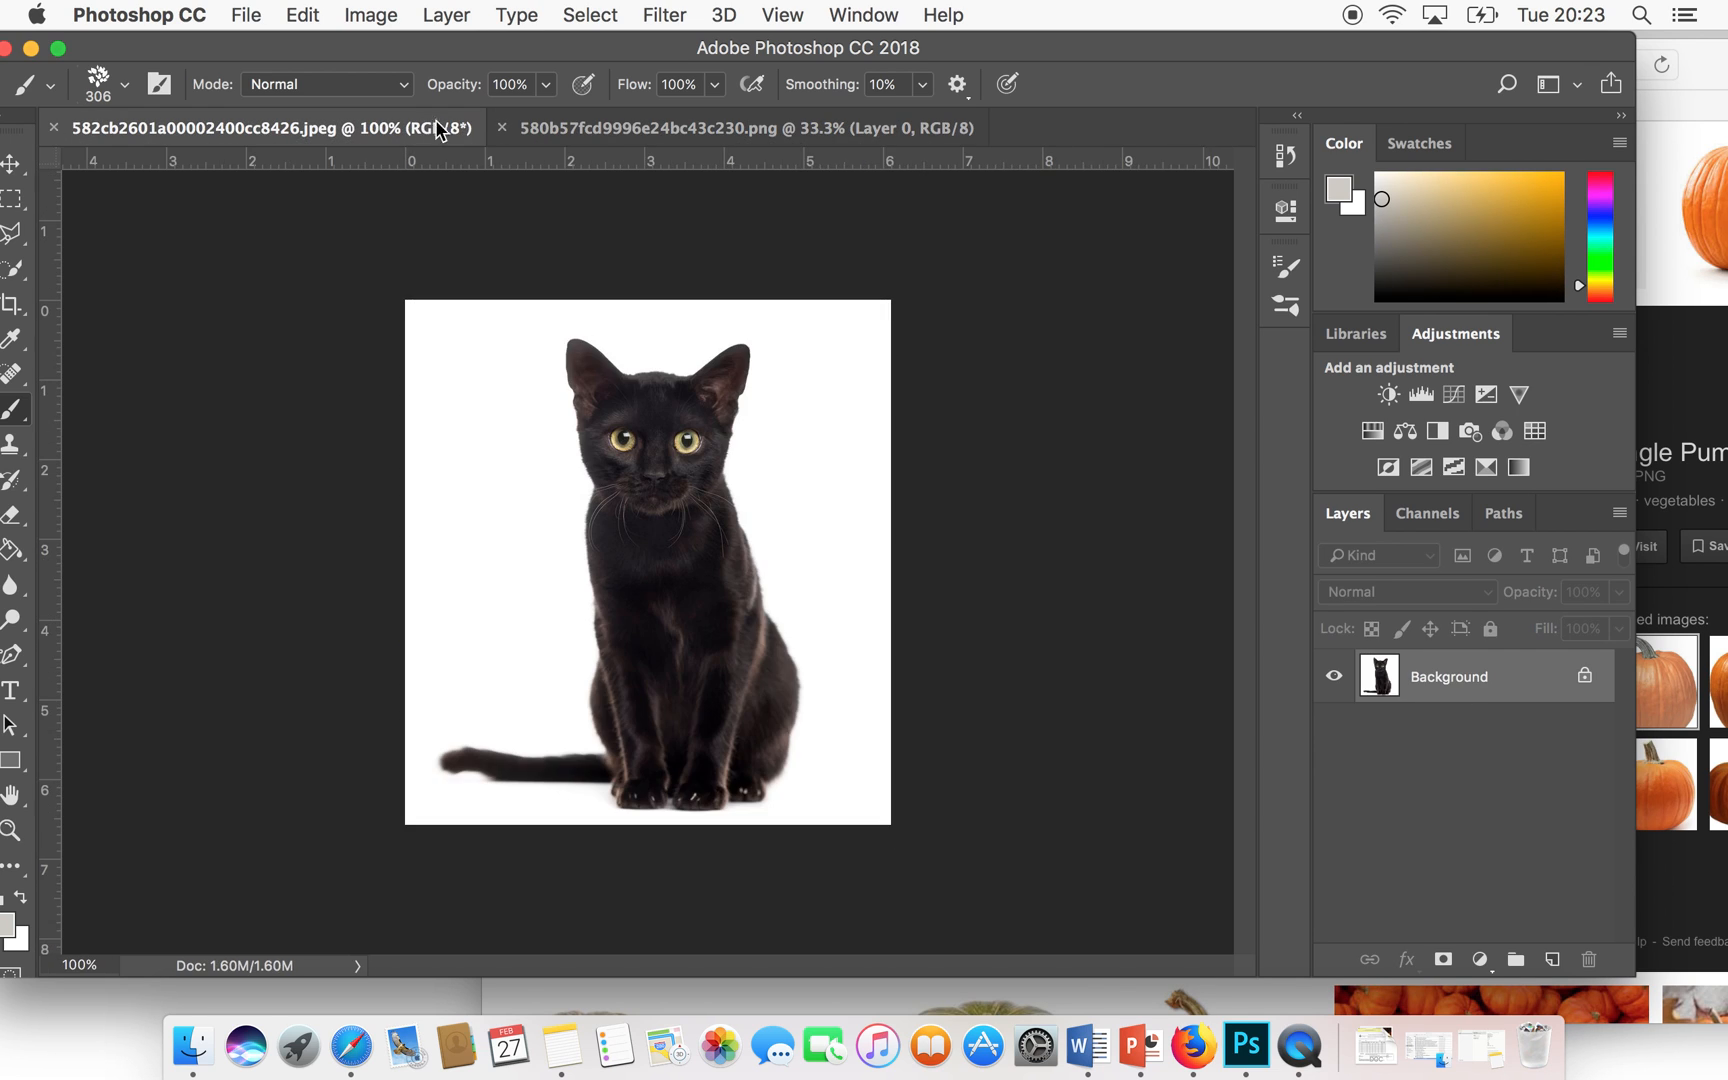
pyautogui.click(641, 133)
pyautogui.click(305, 128)
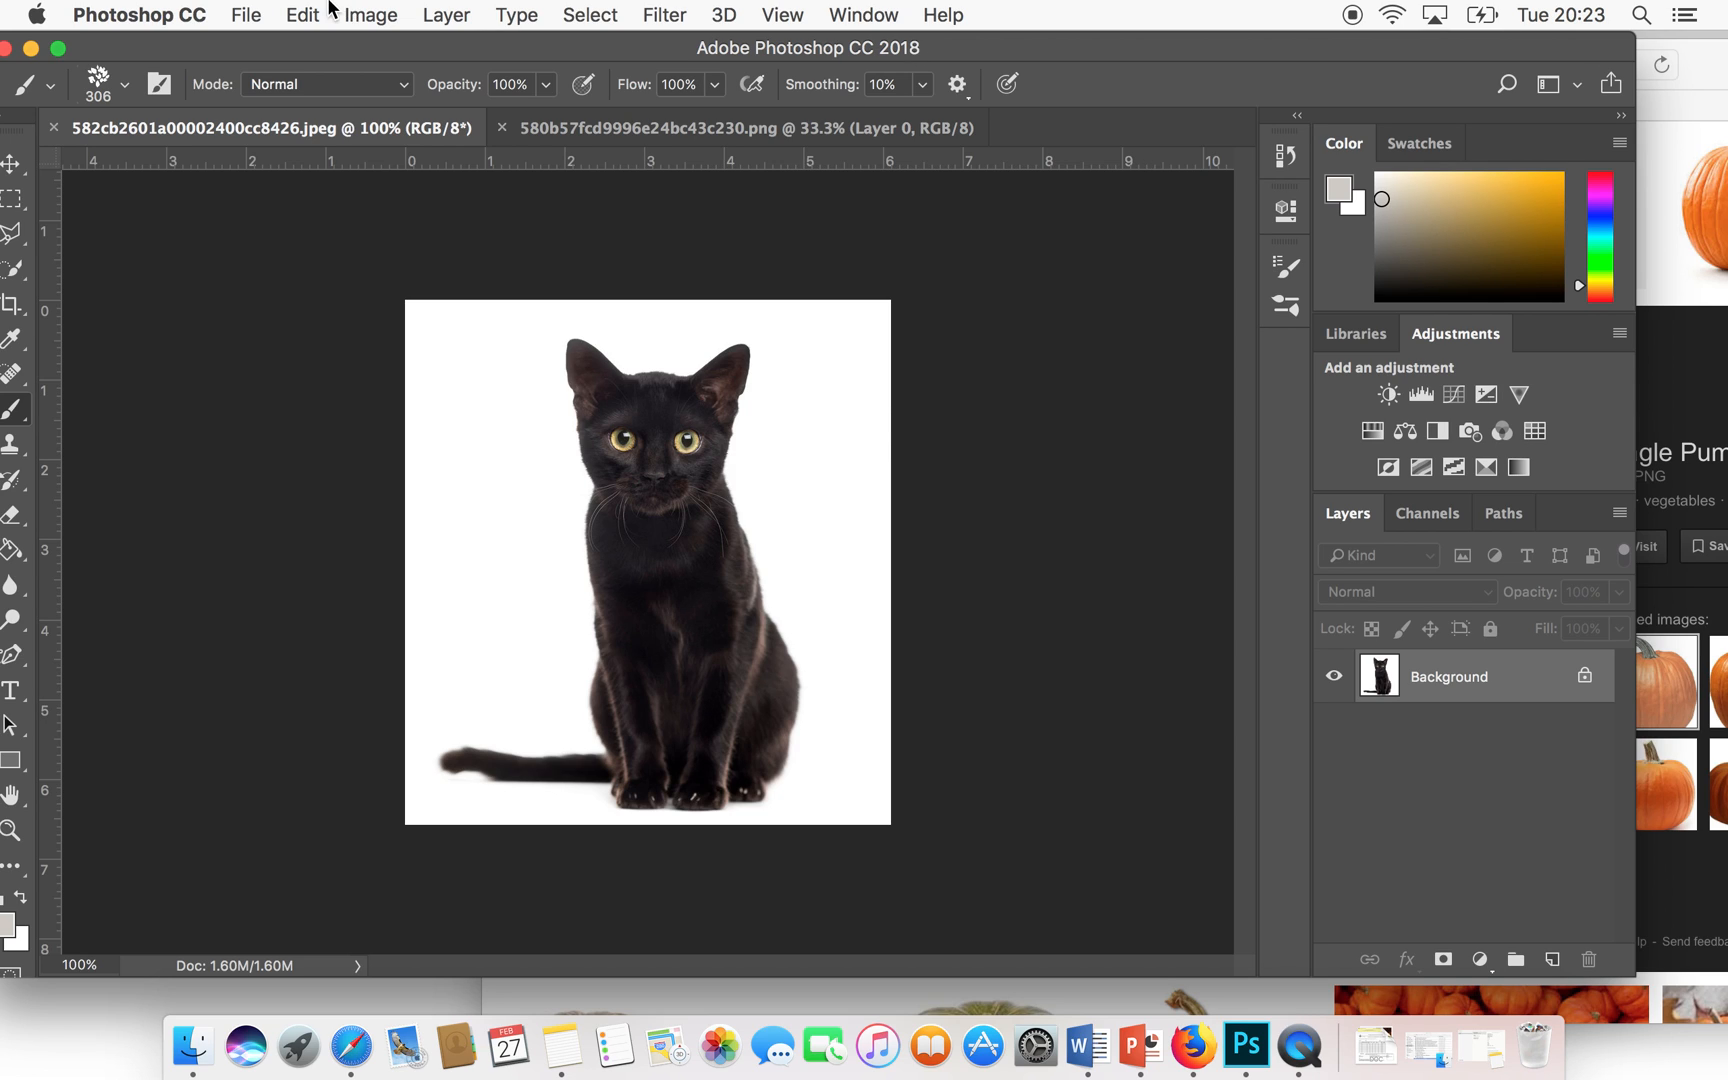
pyautogui.click(246, 15)
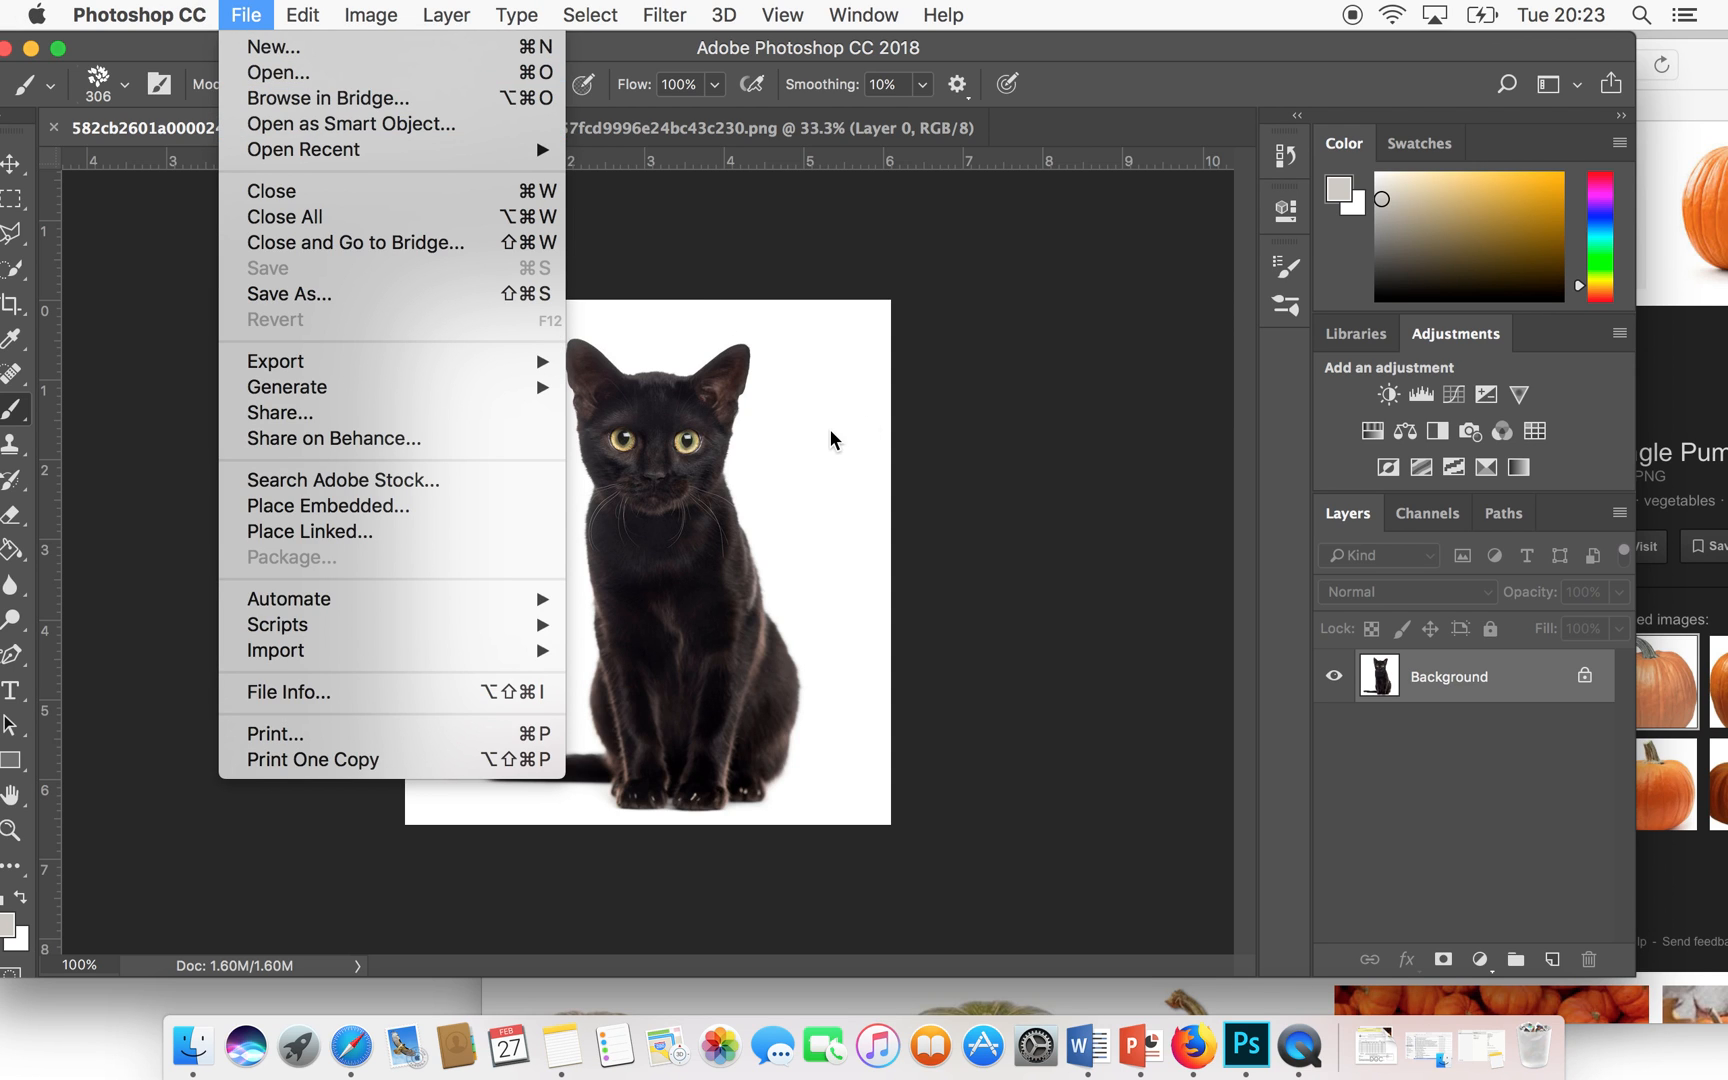
pyautogui.click(1003, 437)
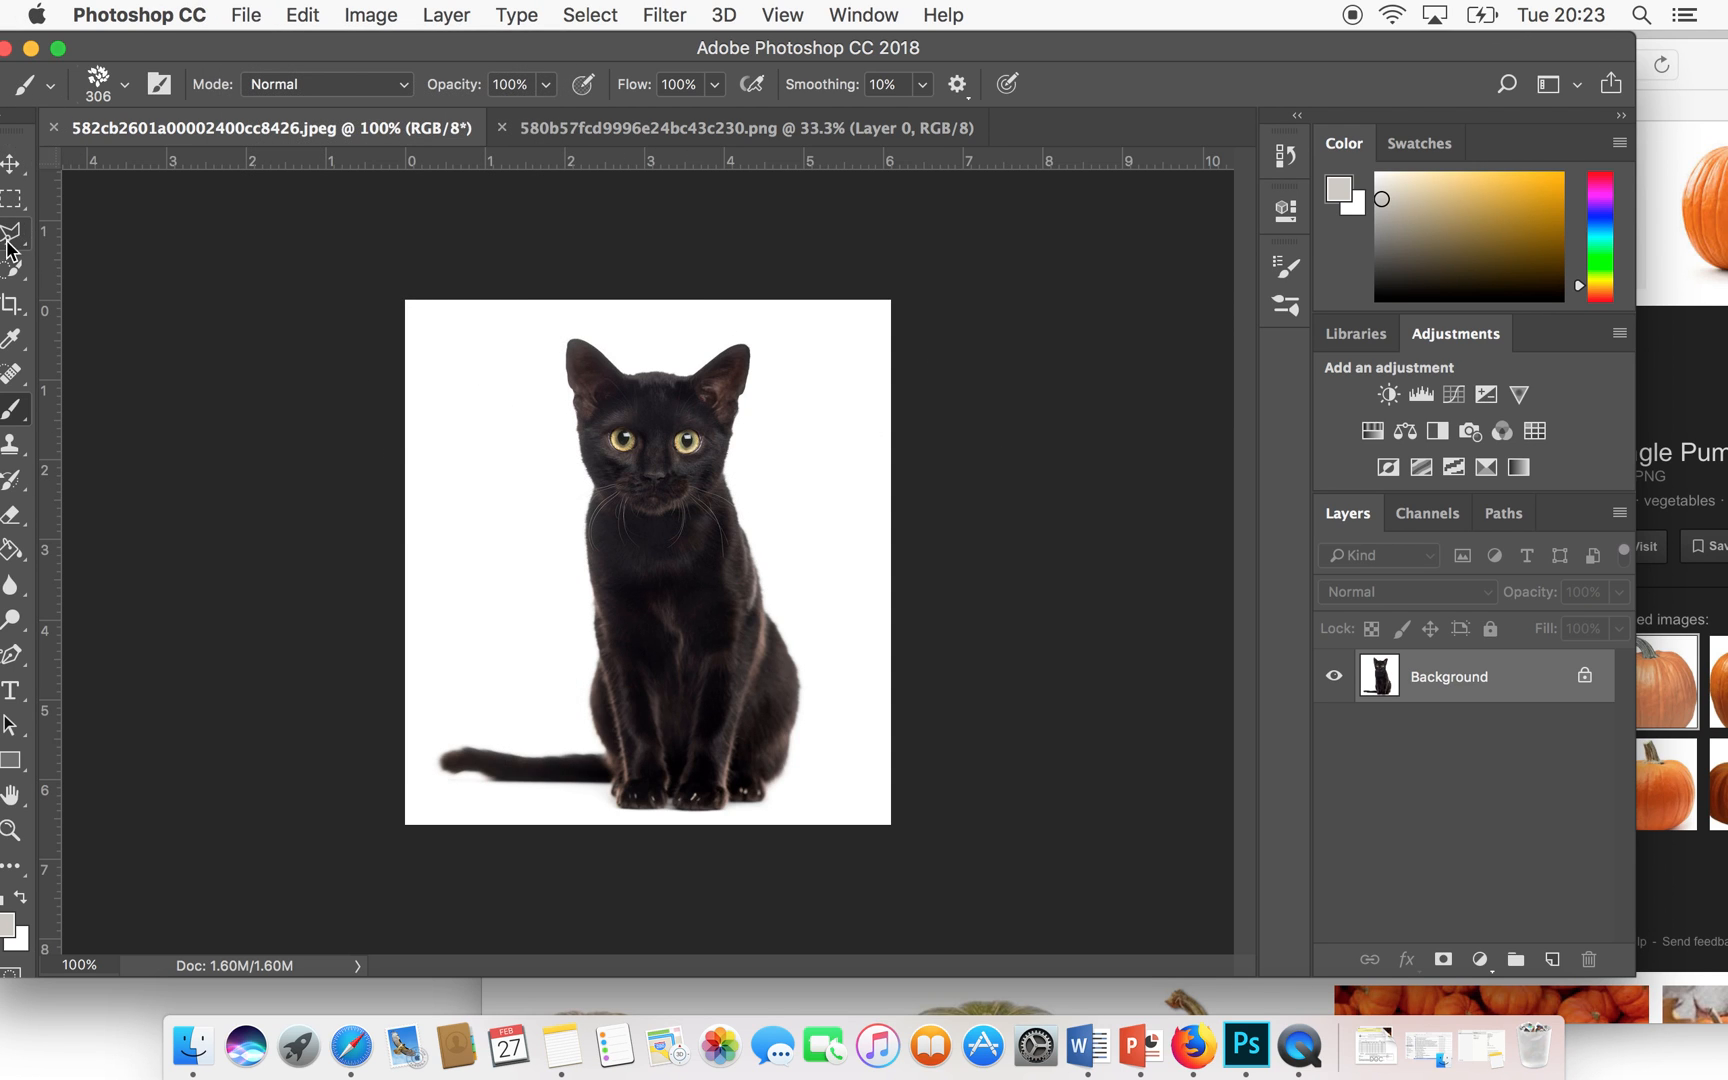
# - Activate the Quick Selection Tool for the cat image in Subtract from selection mode
pyautogui.moveTo(145, 47)
pyautogui.mouseDown()
pyautogui.moveTo(210, 45)
pyautogui.moveTo(172, 57)
pyautogui.mouseUp()
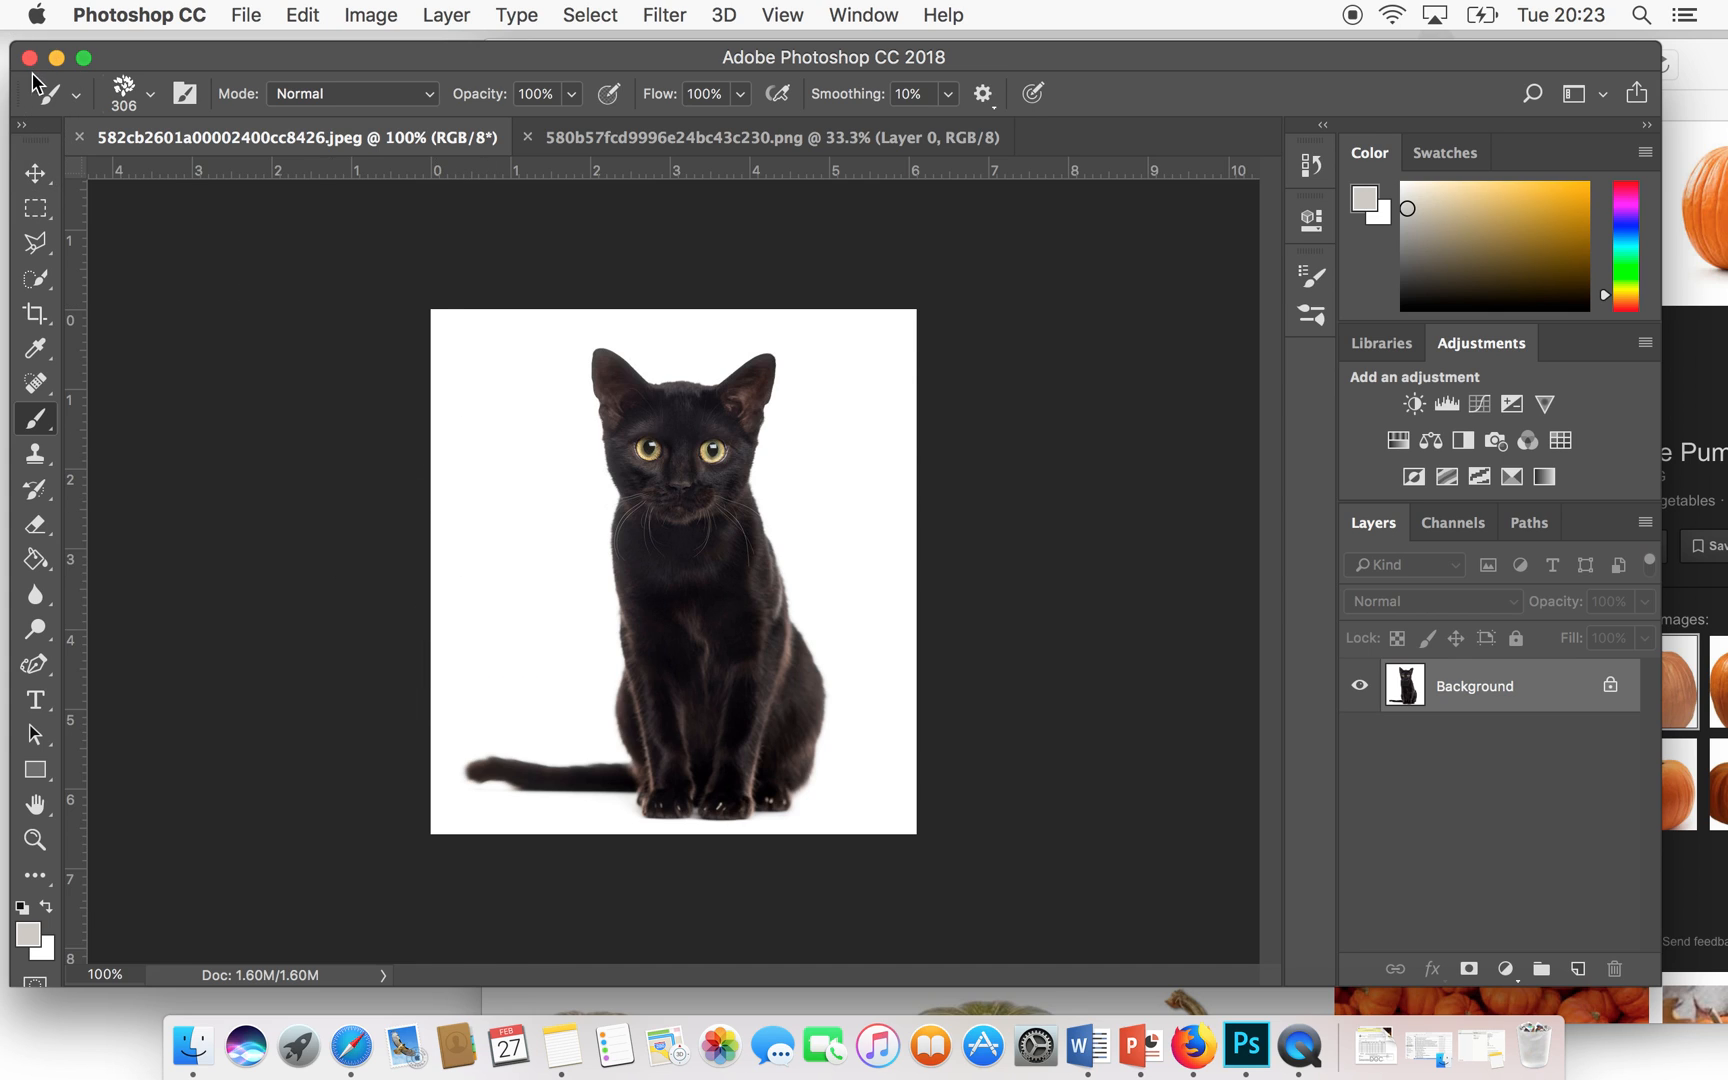
pyautogui.click(36, 176)
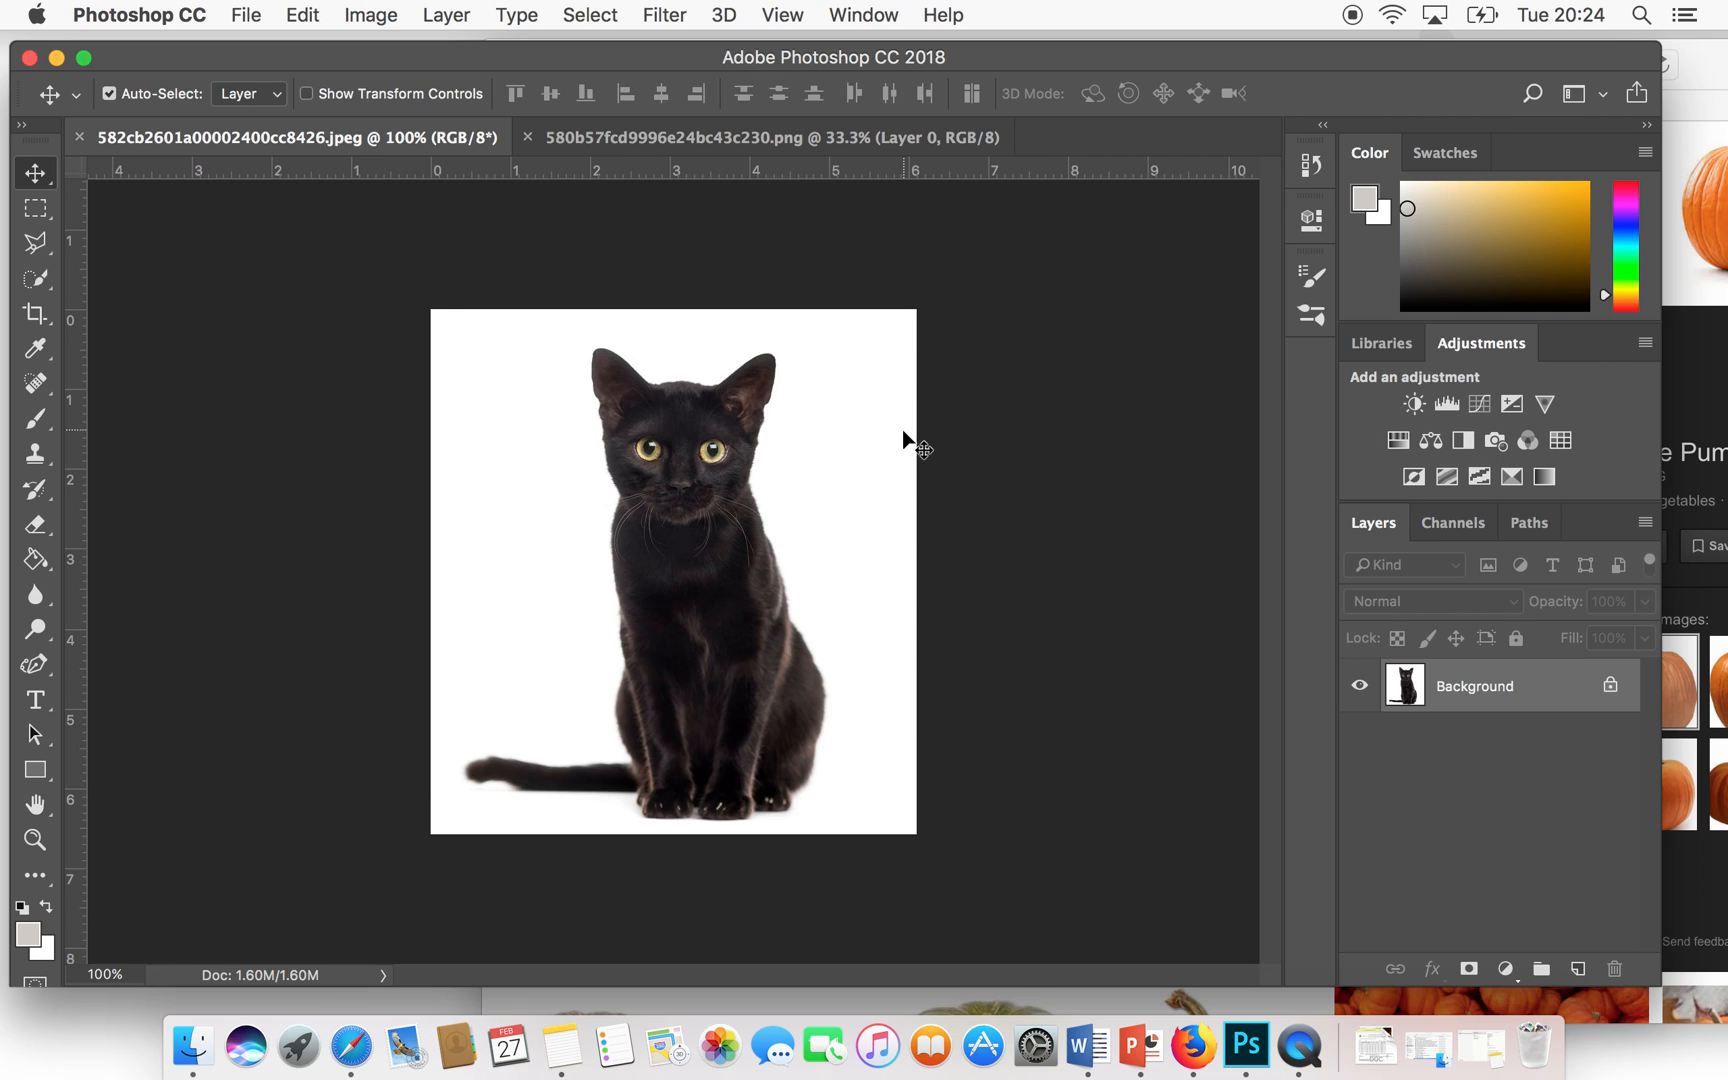
pyautogui.click(44, 281)
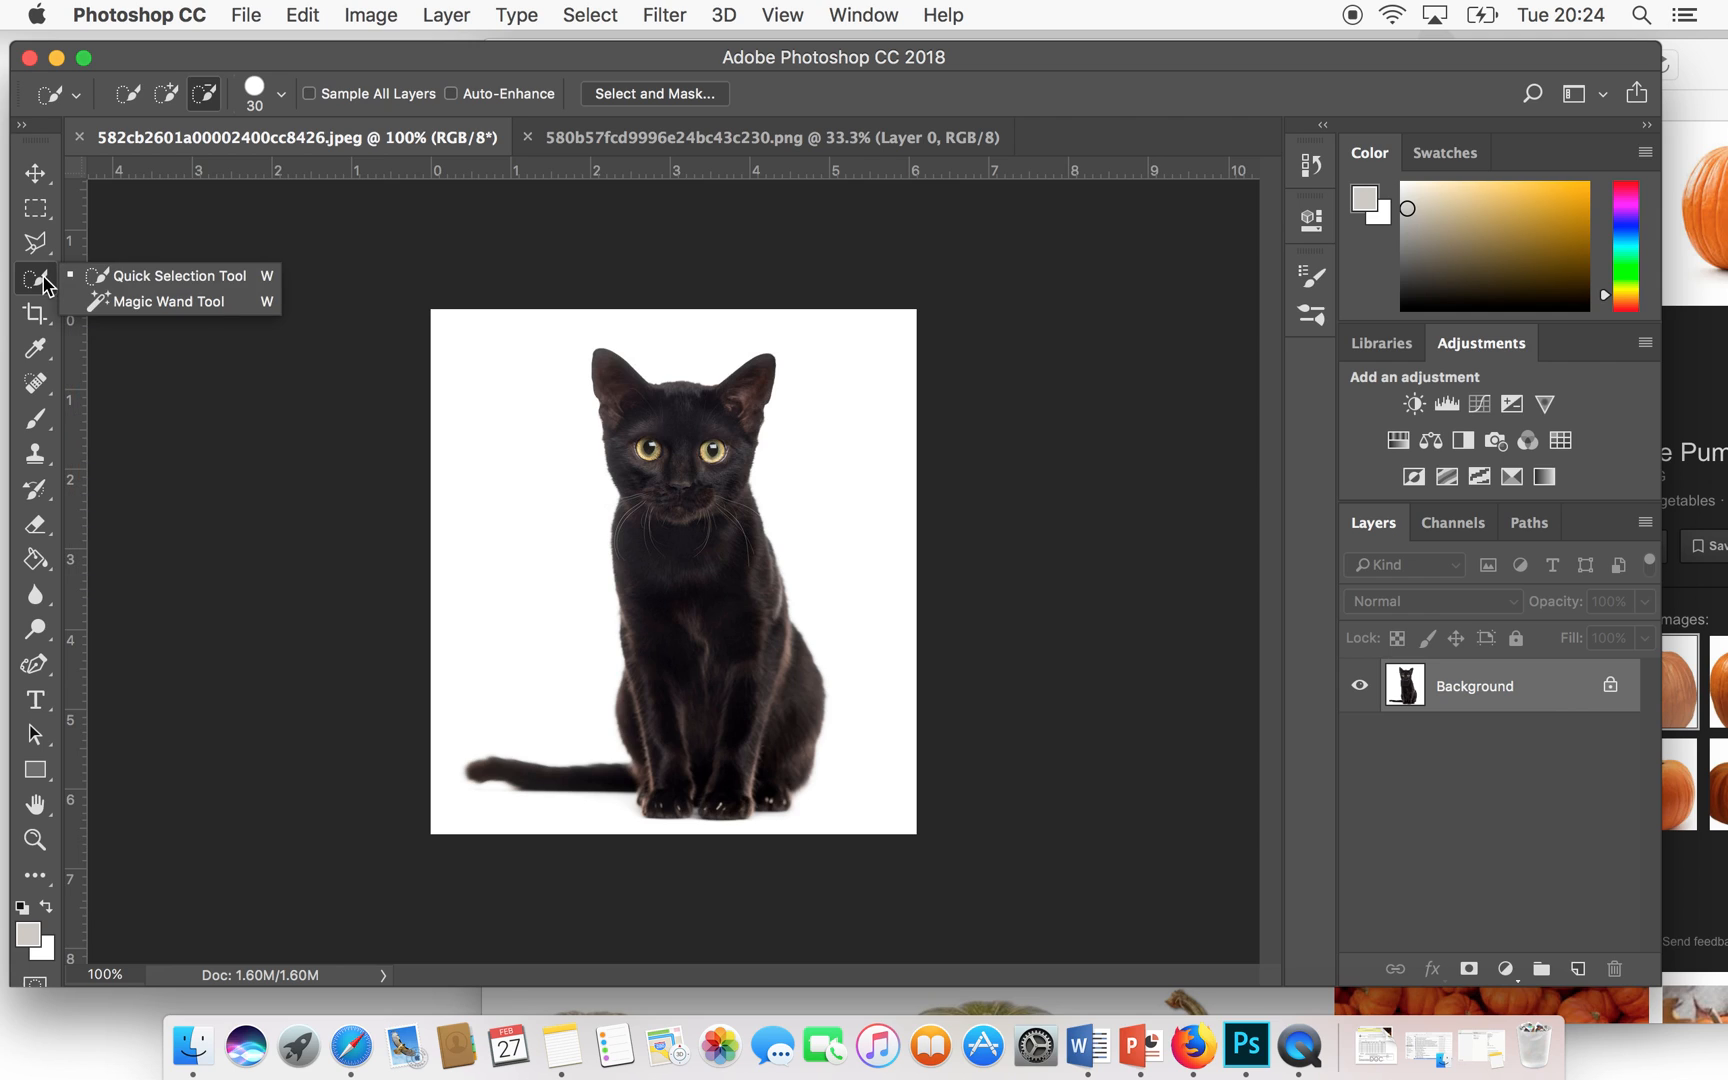
pyautogui.click(101, 280)
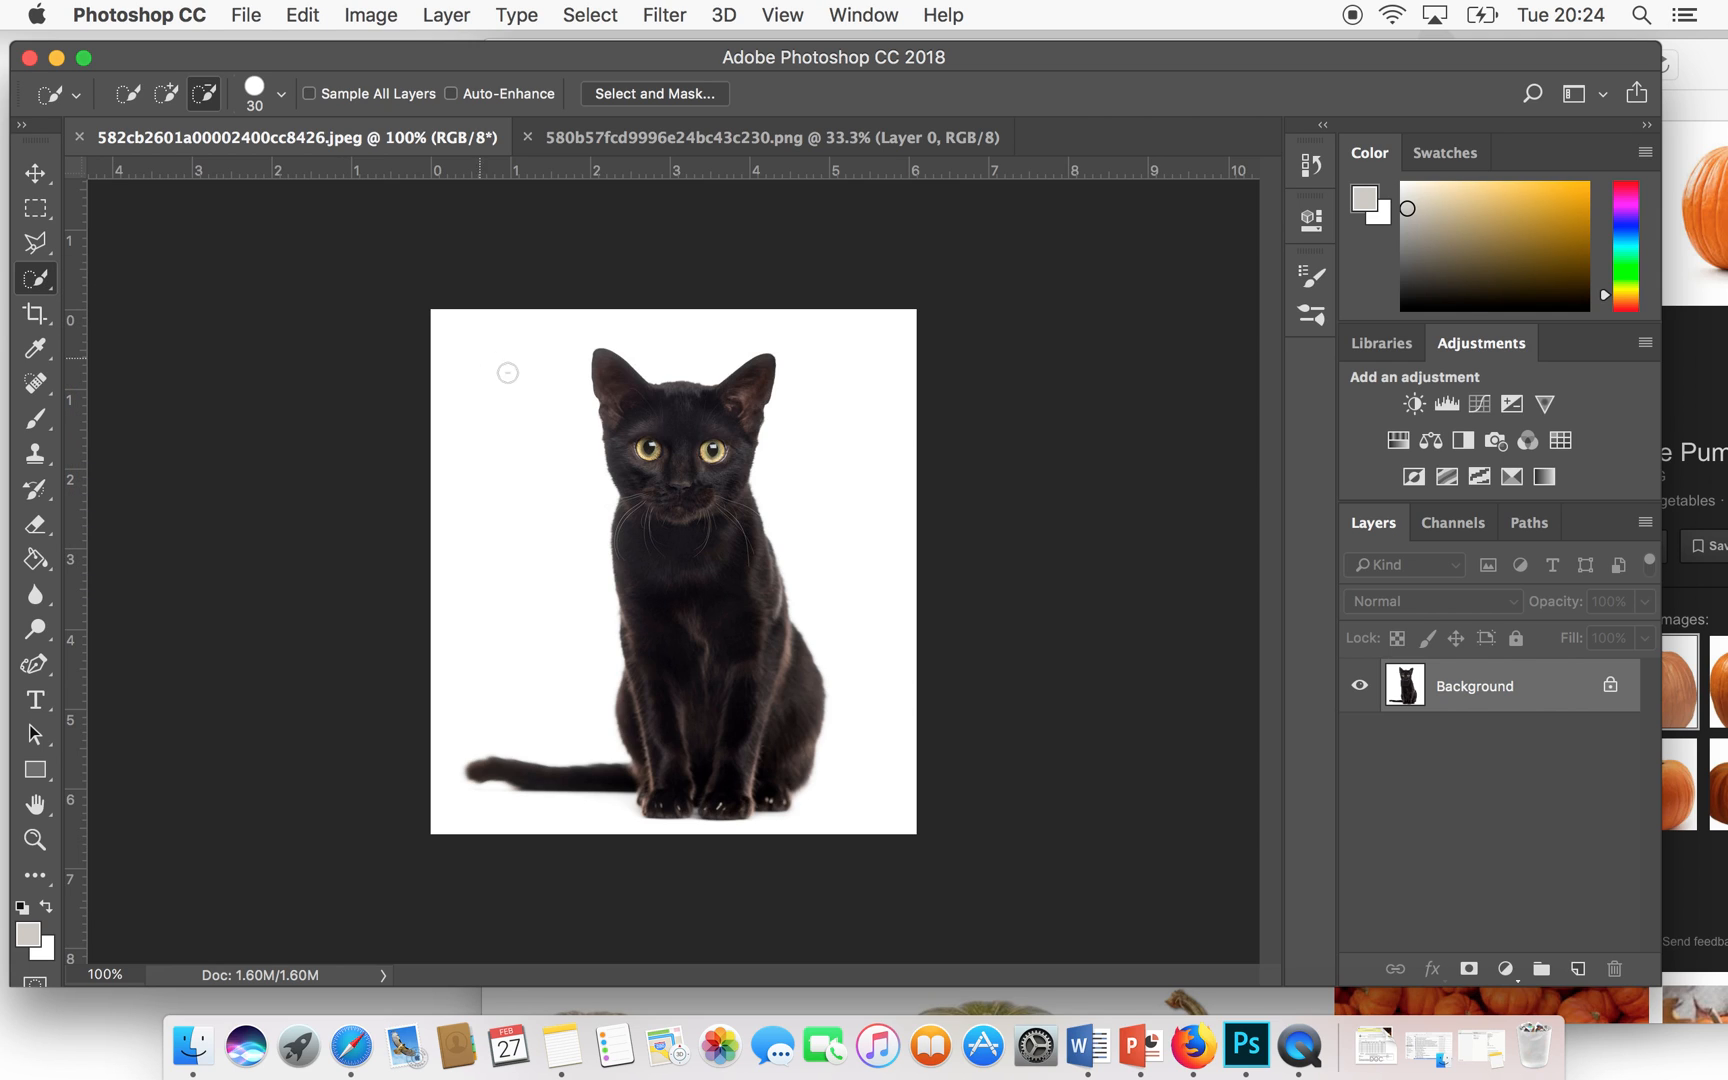
pyautogui.click(205, 82)
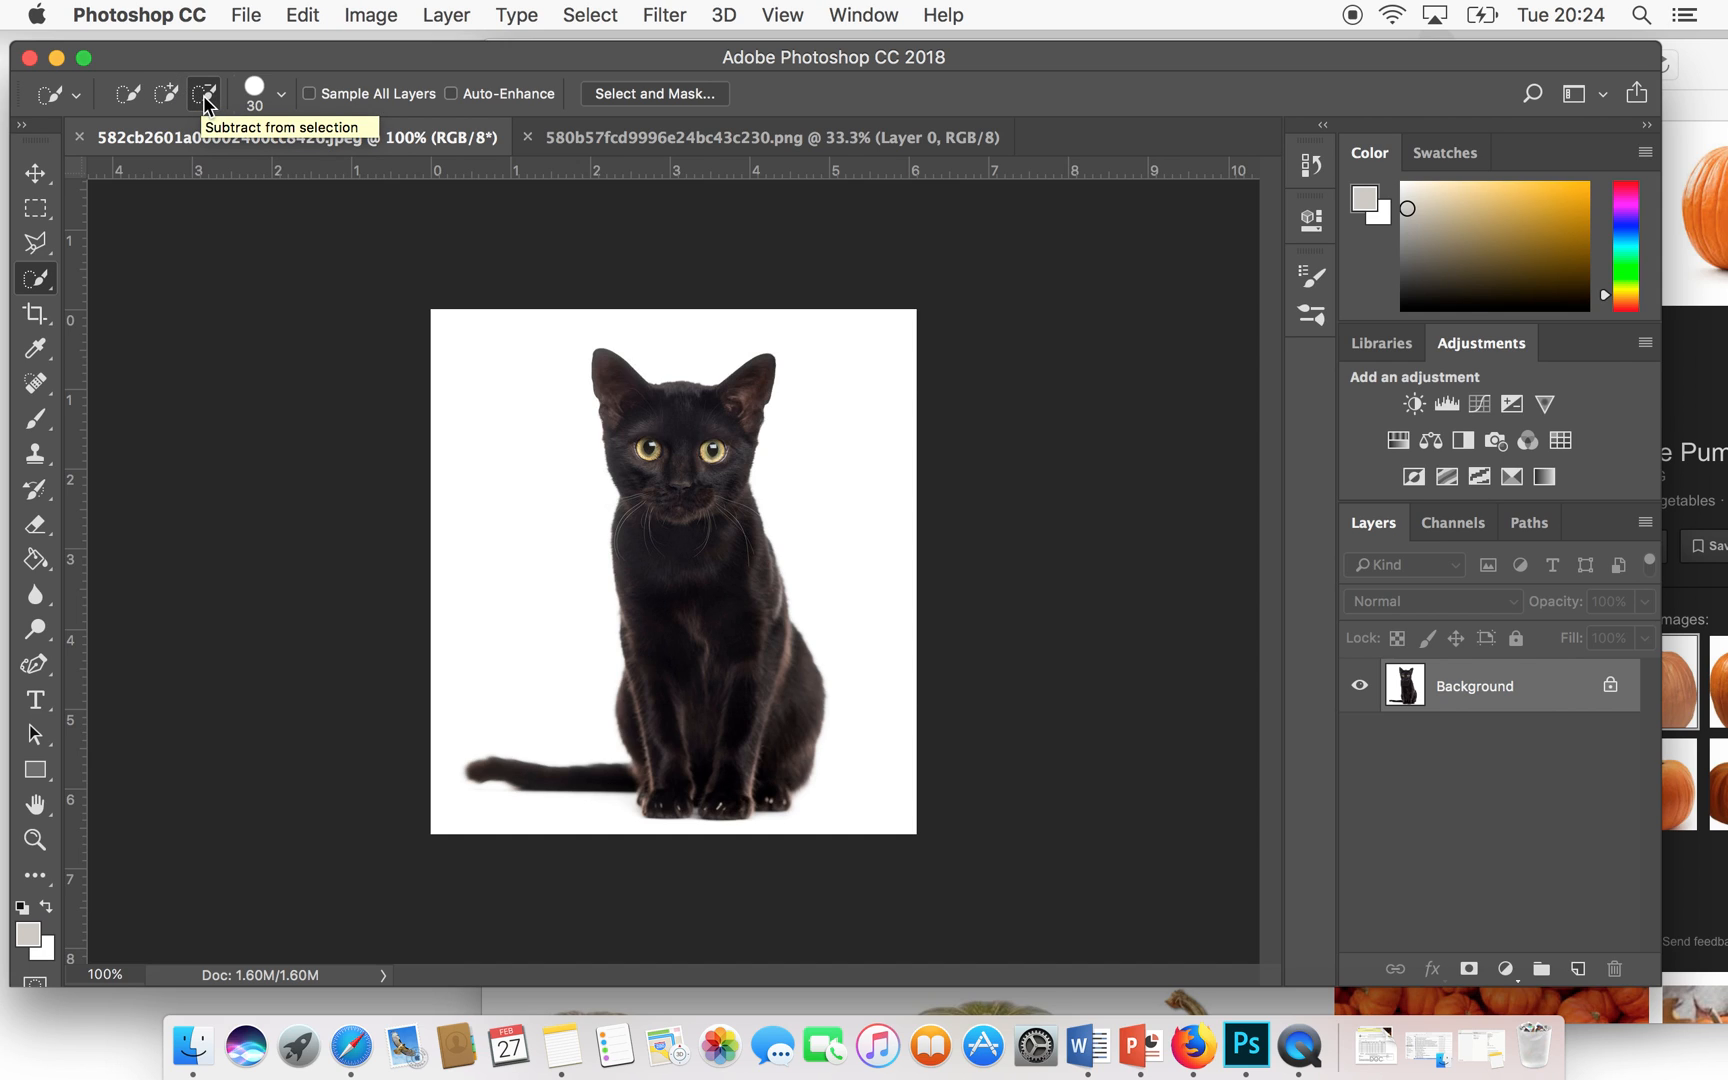
# - Select the whole cat by painting over it with the Quick Selection Tool in New selection mode with a 30 px brush, and deselect it
pyautogui.click(126, 94)
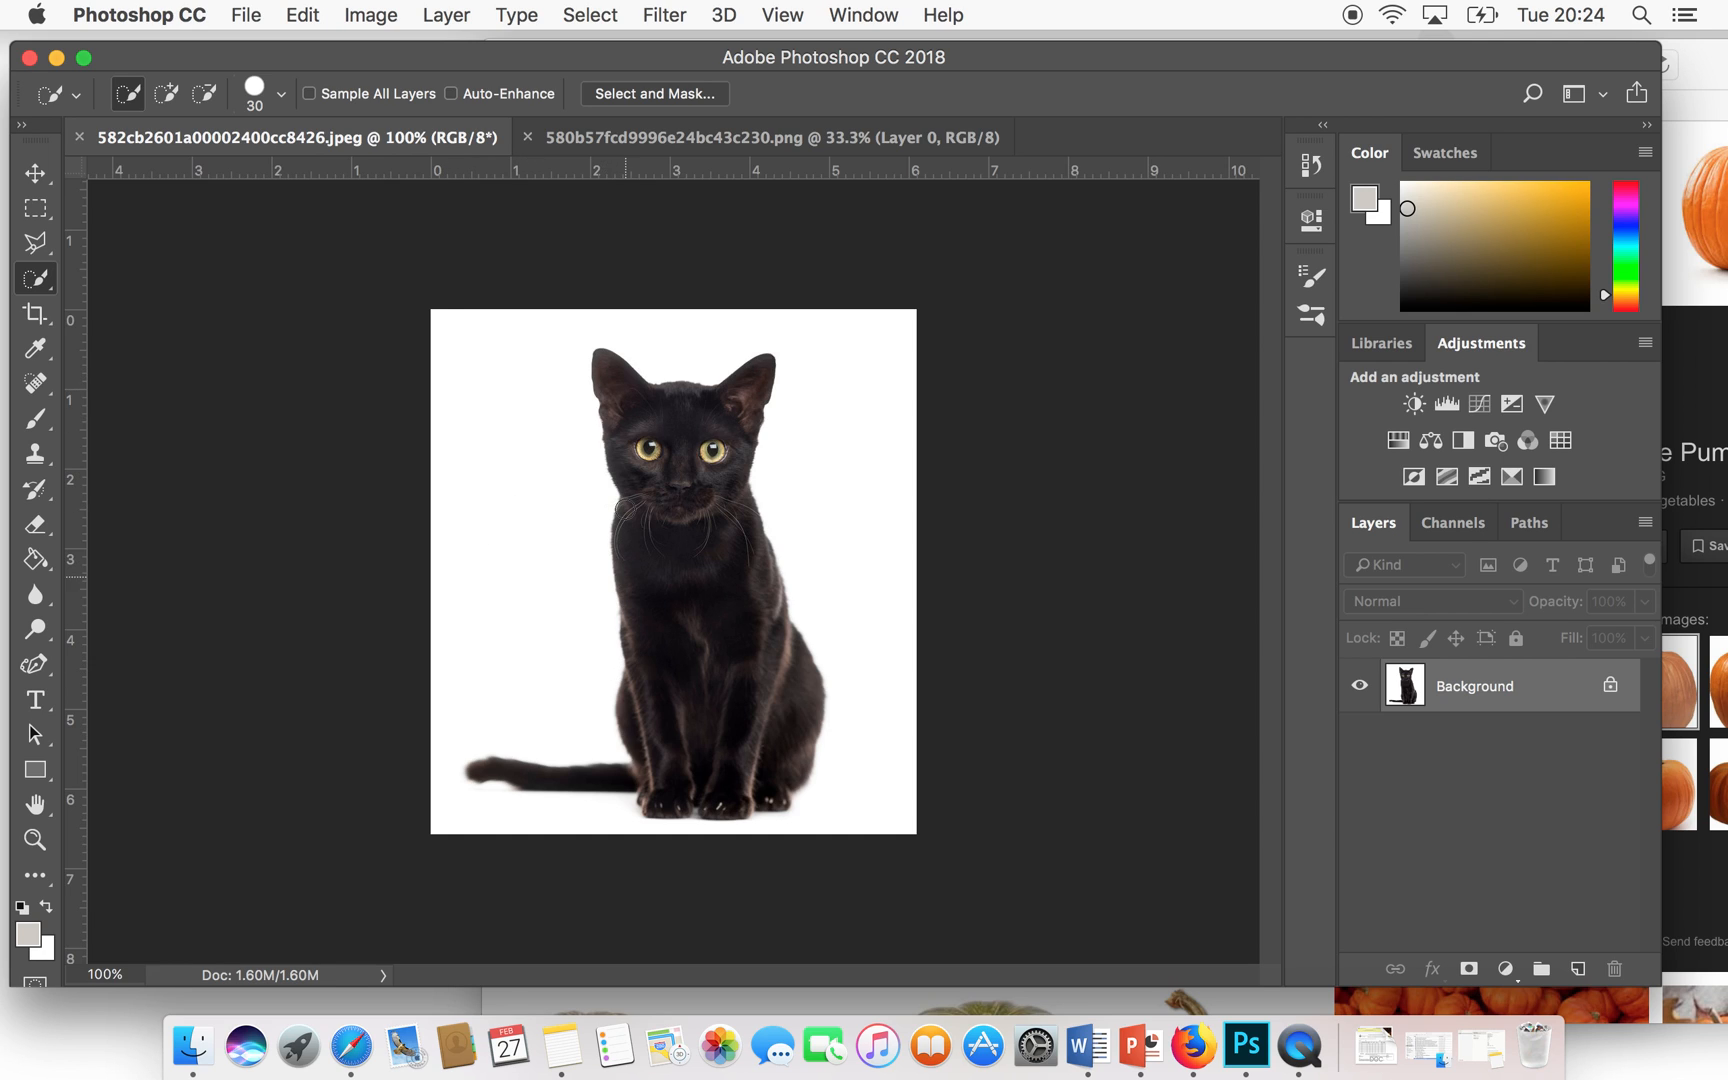
pyautogui.click(283, 96)
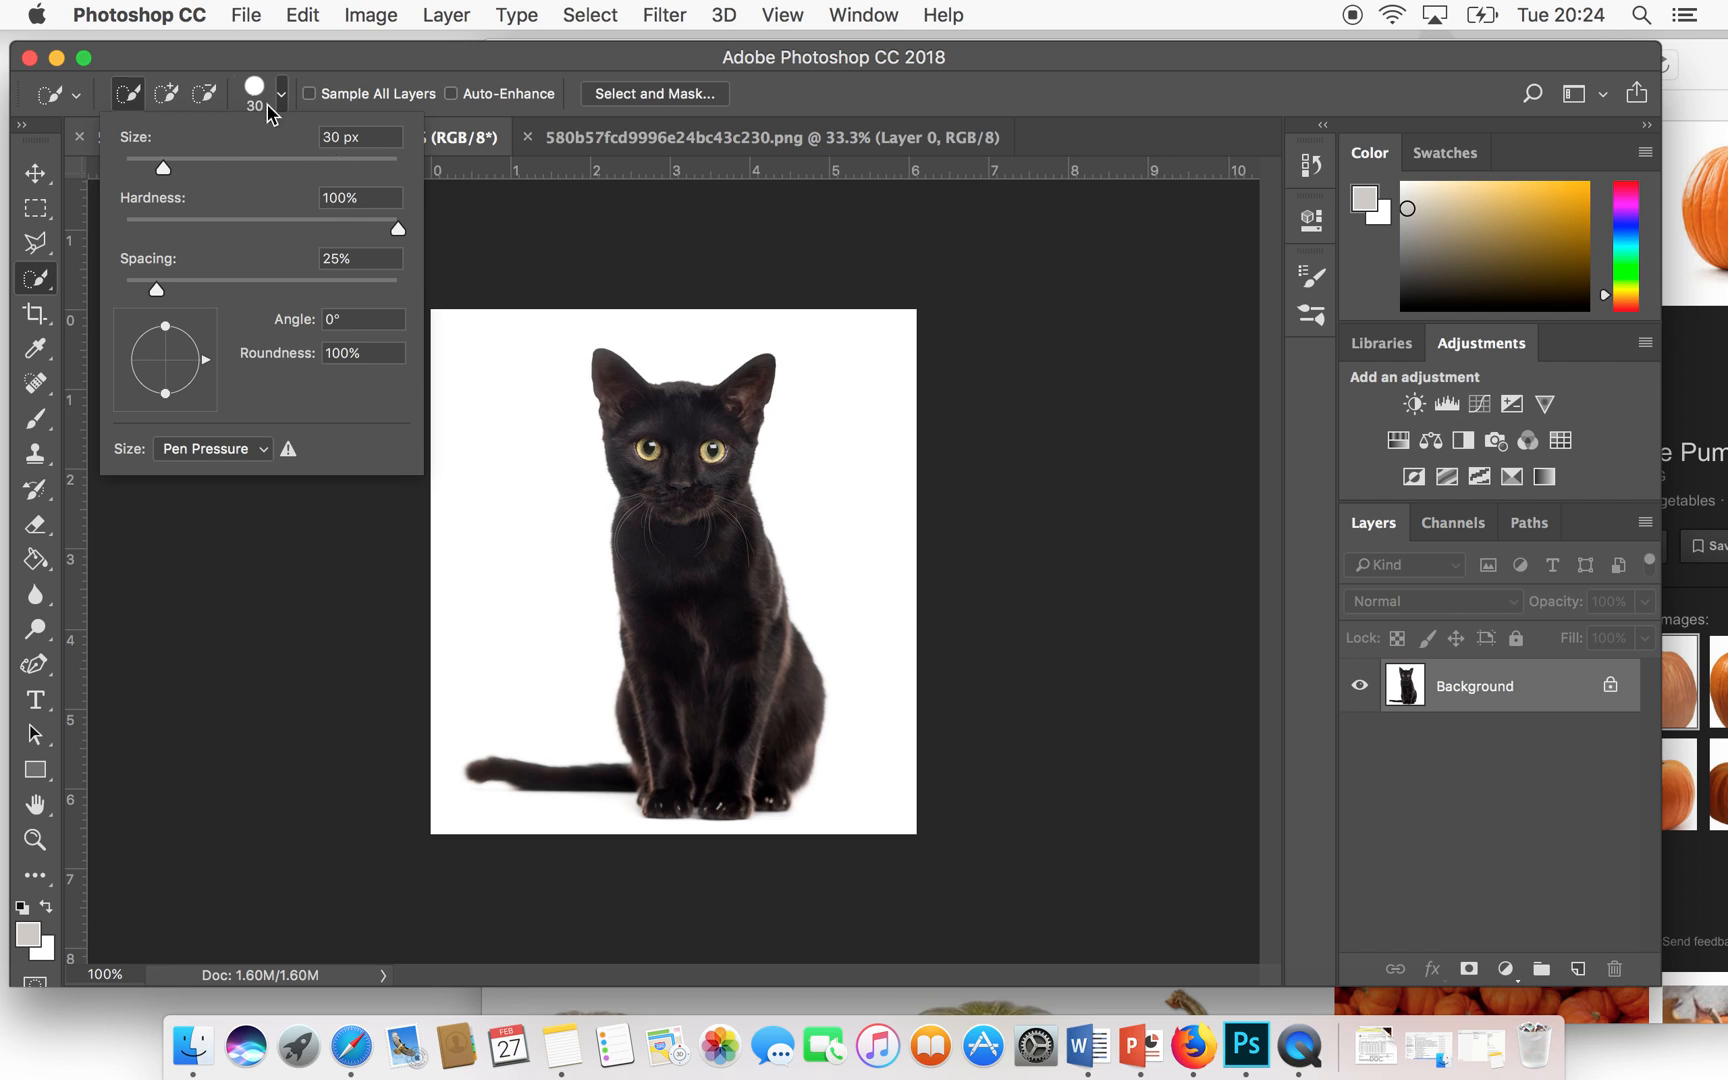
pyautogui.click(288, 70)
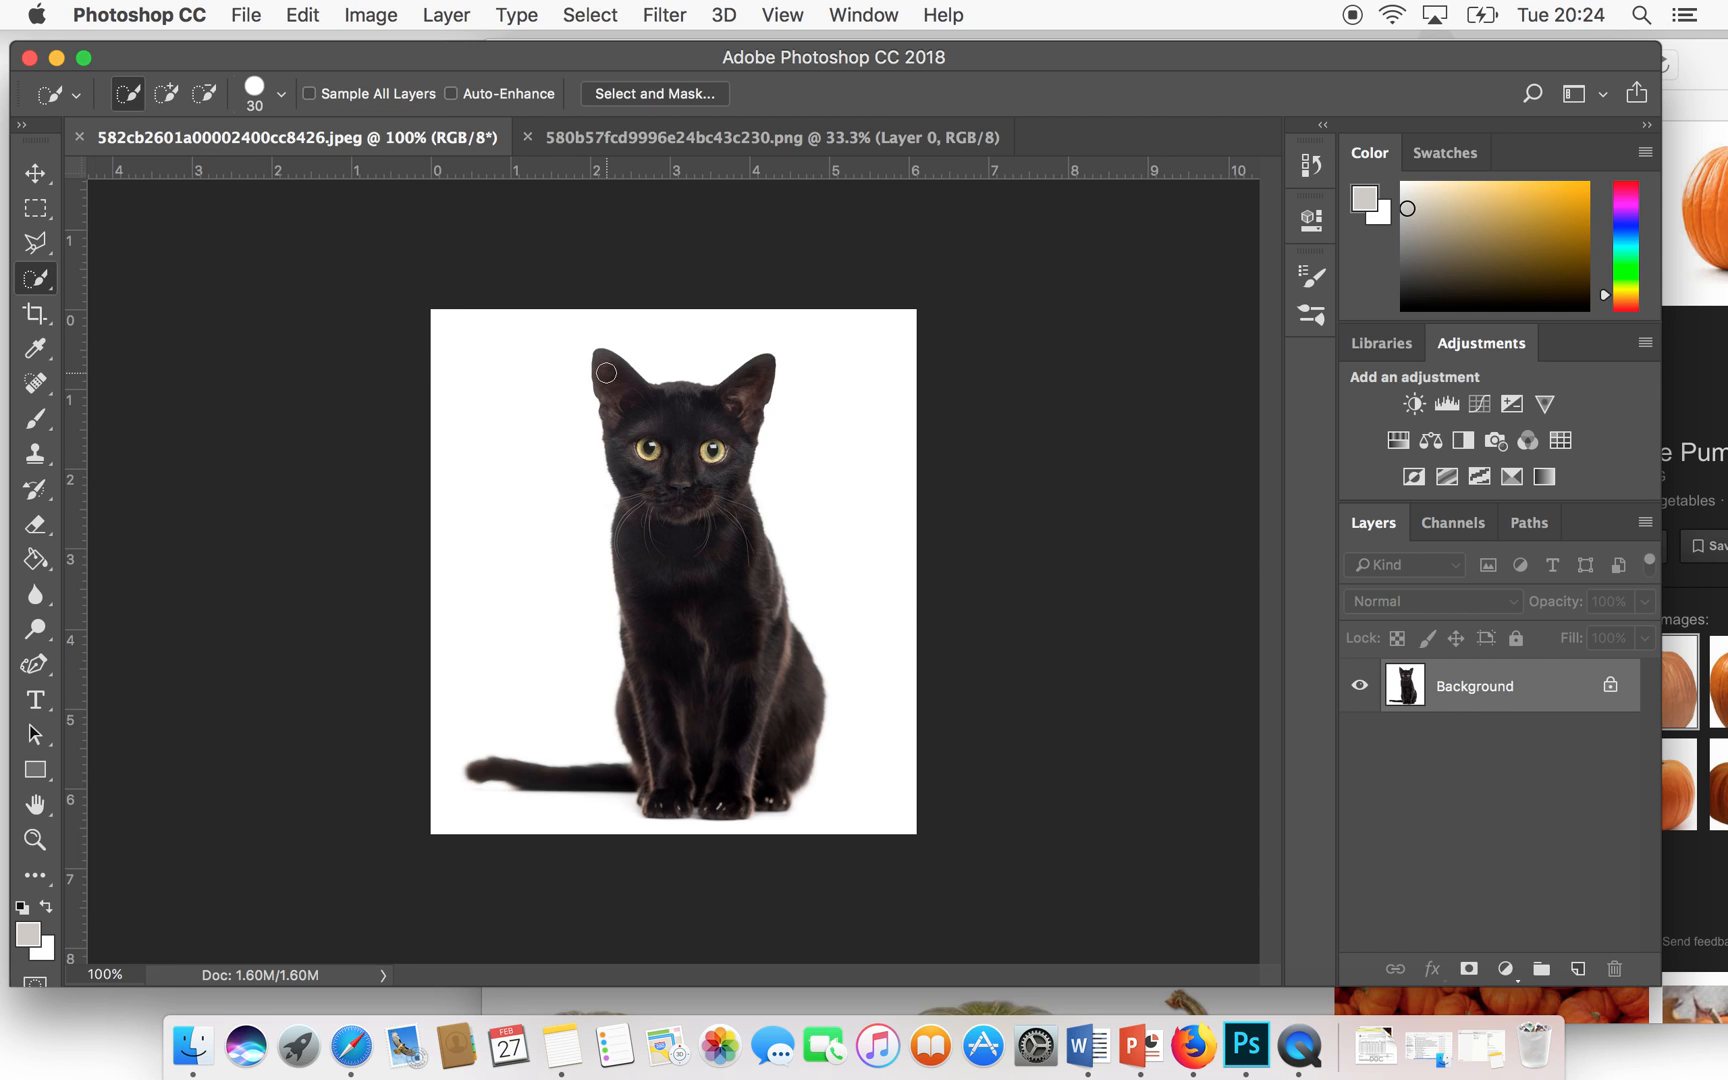
pyautogui.moveTo(626, 406)
pyautogui.mouseDown()
pyautogui.moveTo(680, 412)
pyautogui.moveTo(667, 503)
pyautogui.moveTo(709, 554)
pyautogui.moveTo(646, 780)
pyautogui.moveTo(623, 778)
pyautogui.mouseUp()
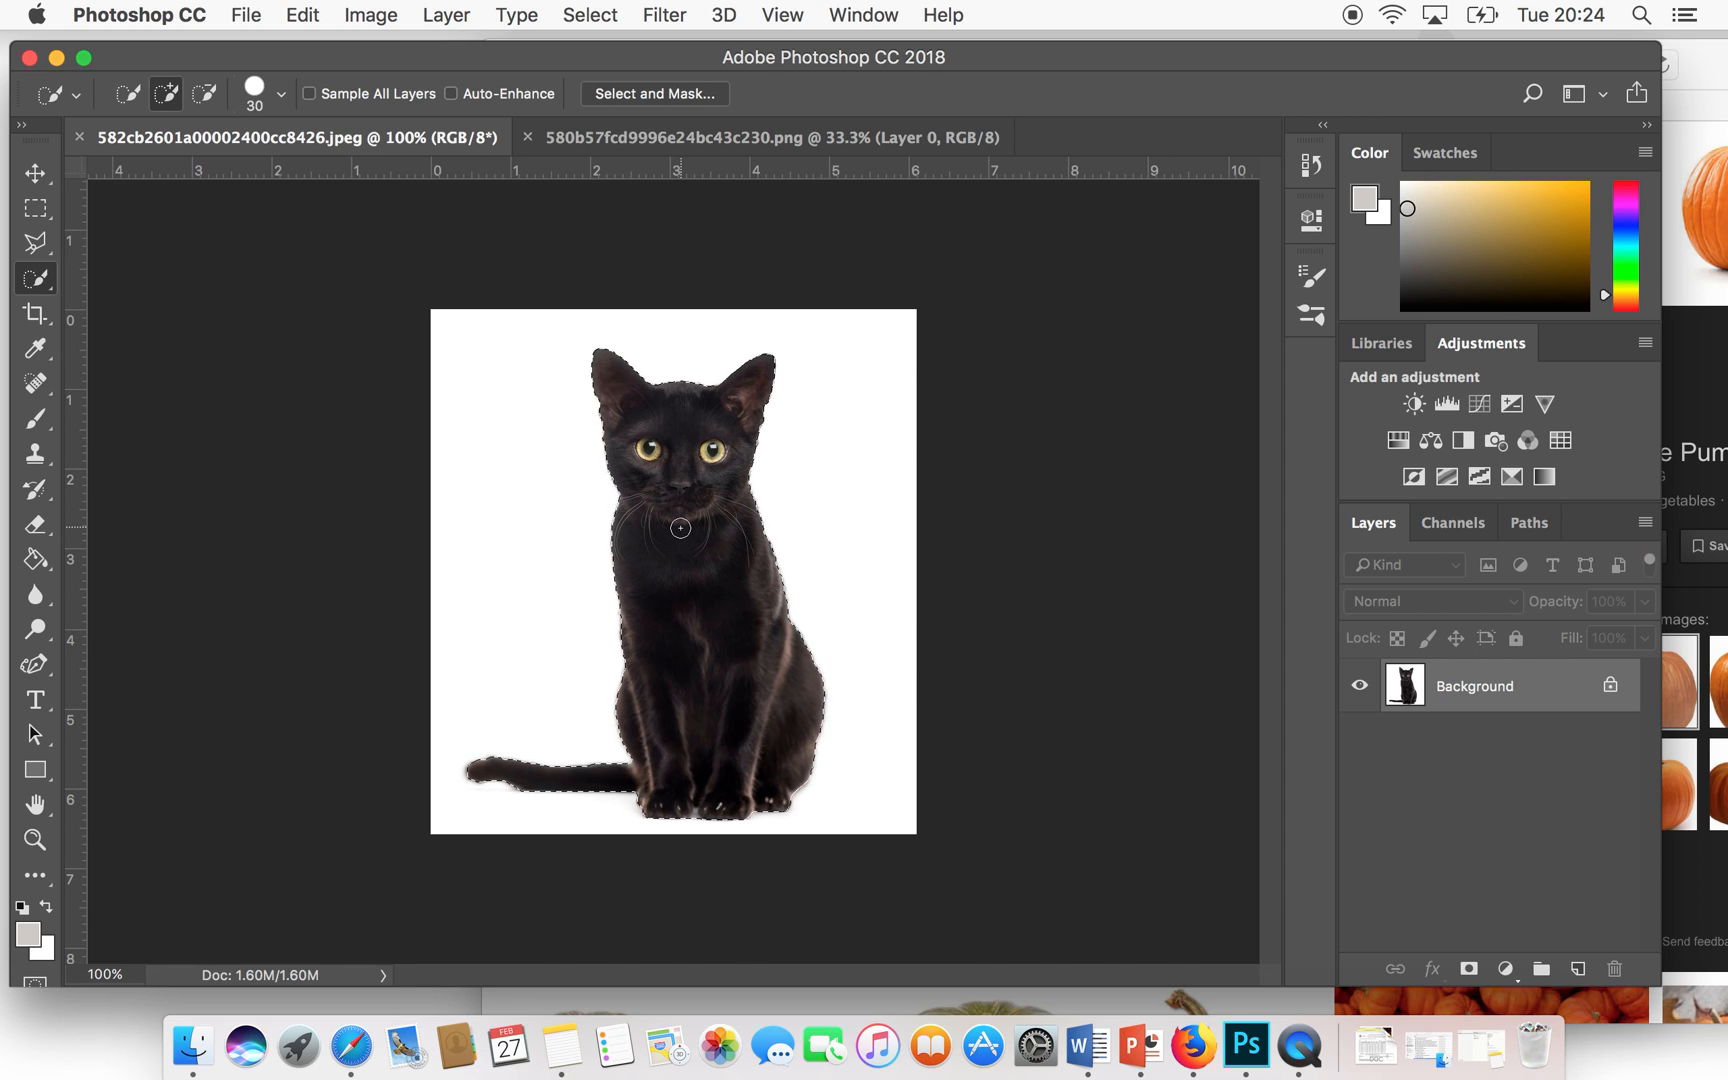
pyautogui.press('super+d')
# - Select the white background with the Magic Wand Tool at tolerance 32, invert the selection to the cat, and deselect it
pyautogui.rightClick(45, 291)
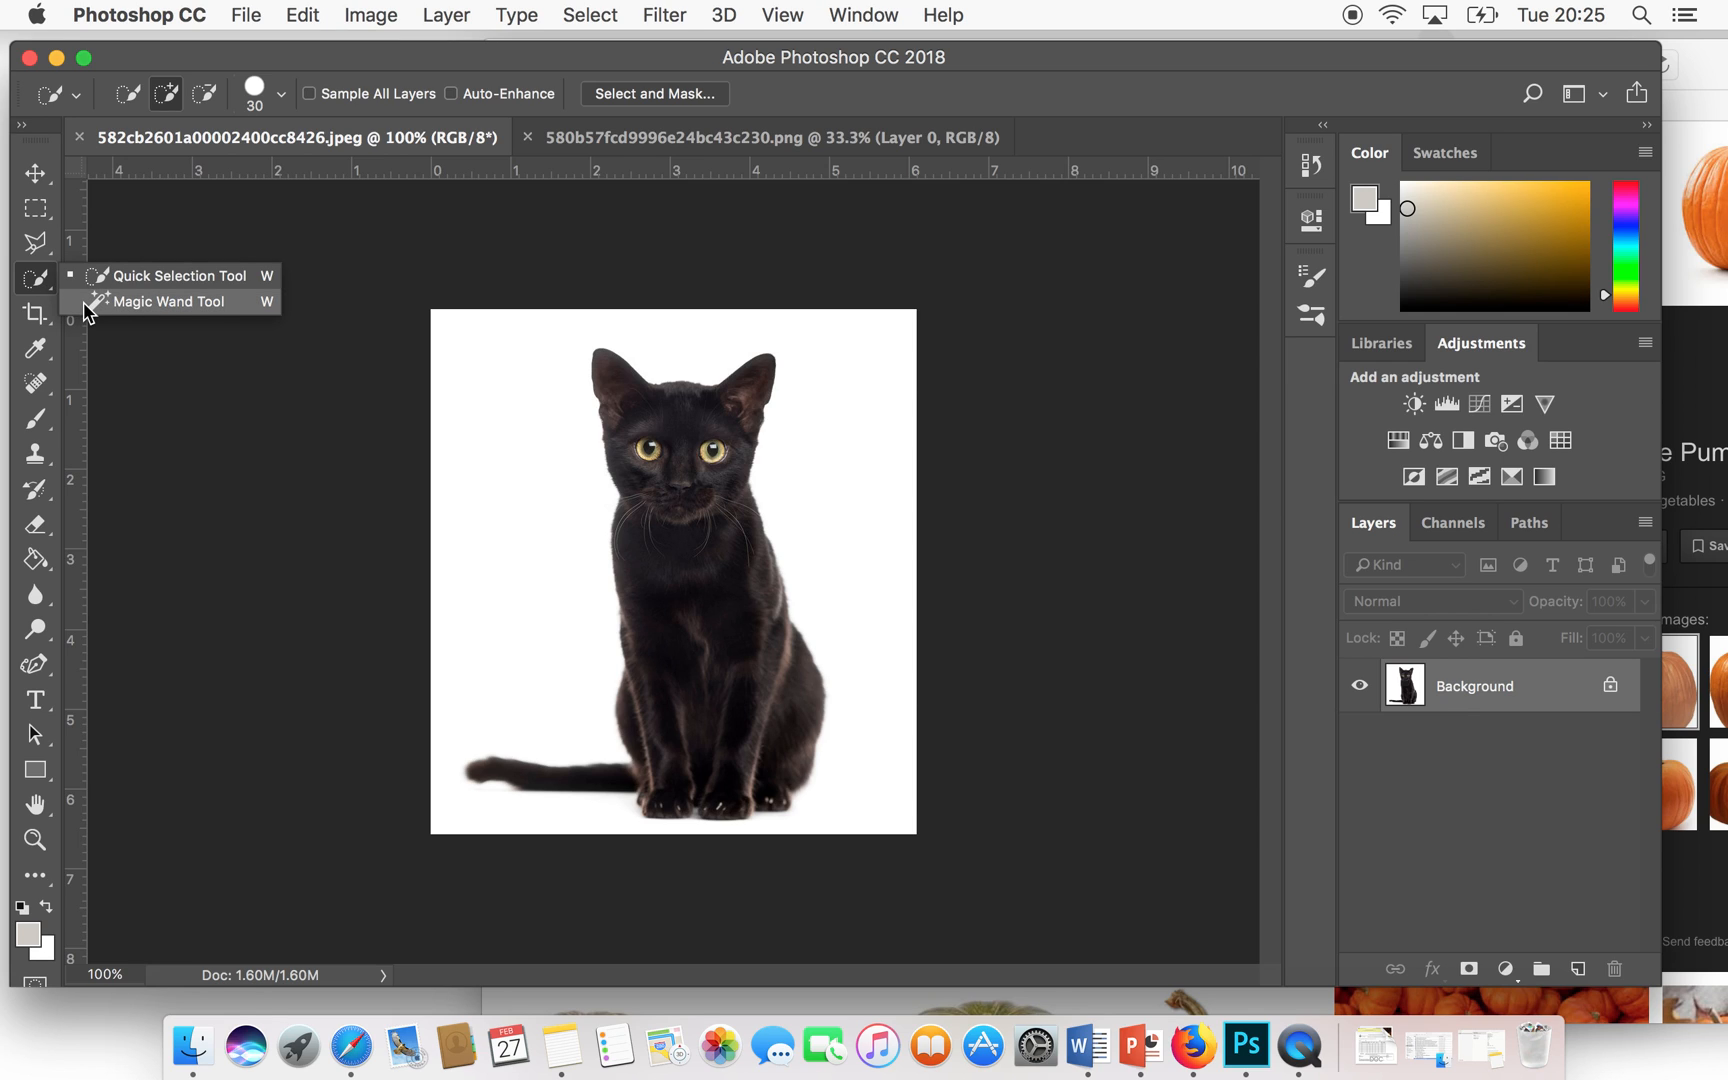
pyautogui.click(160, 301)
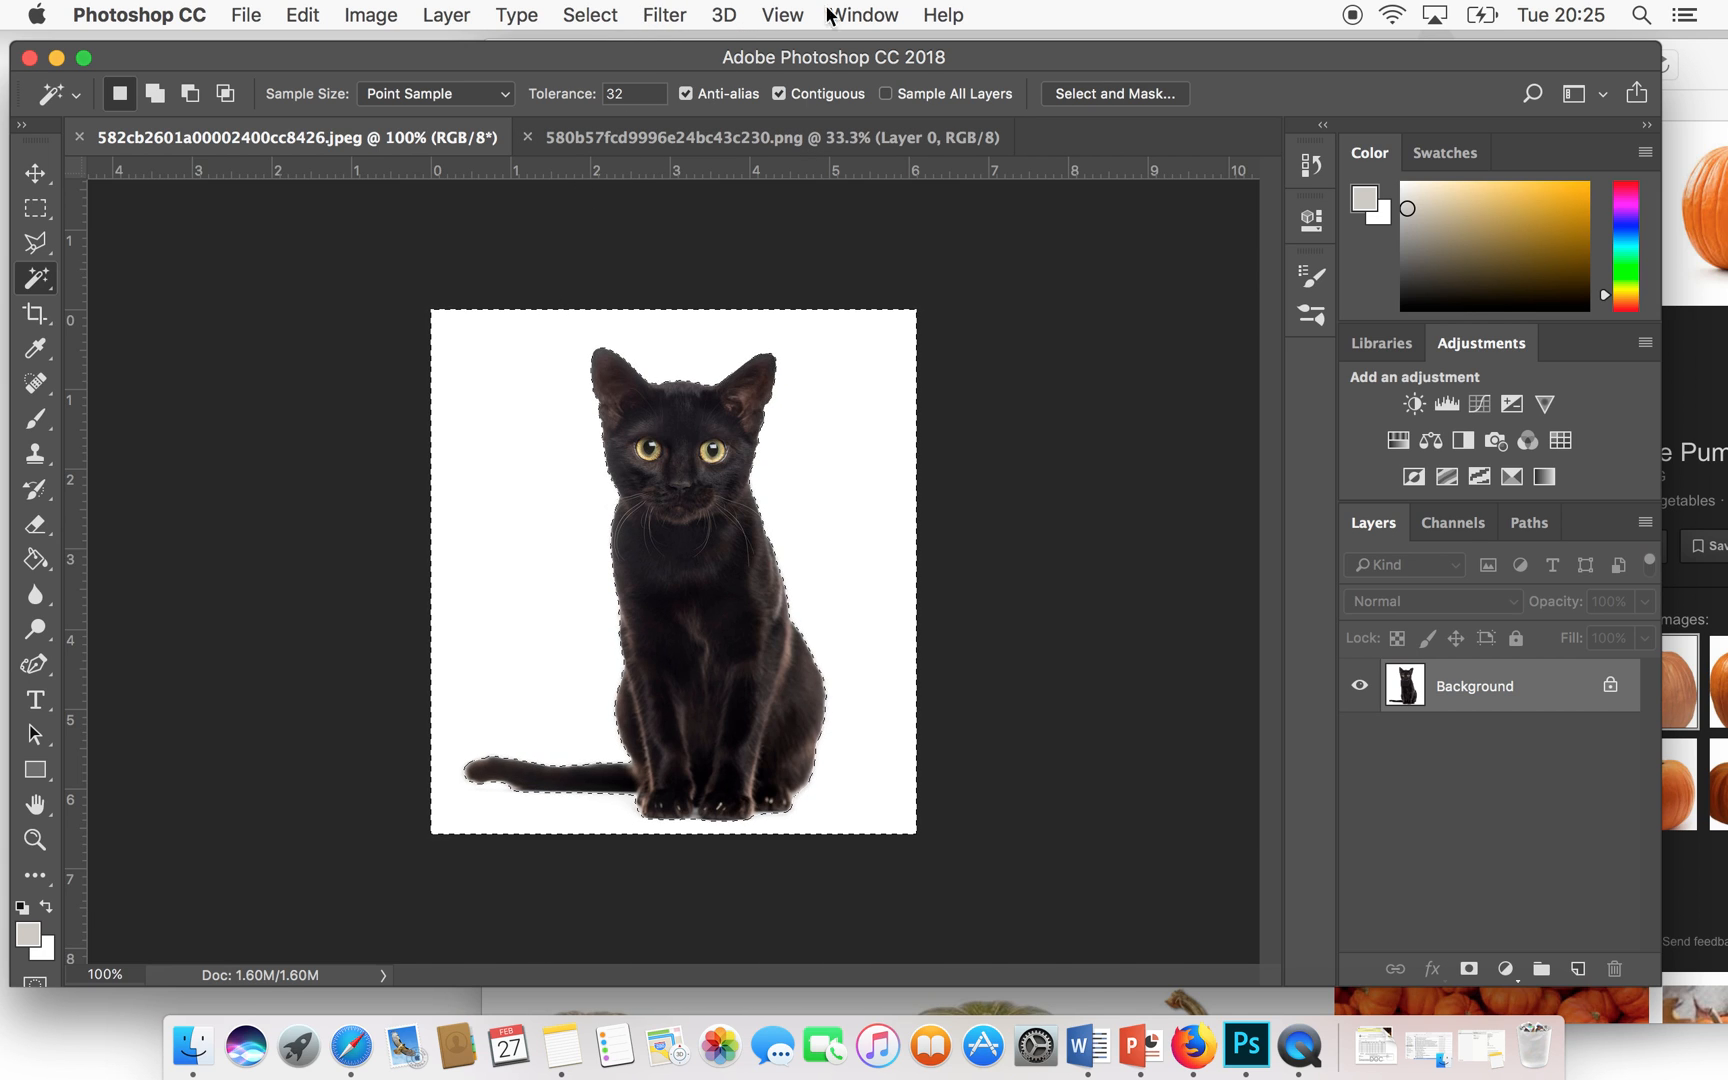
pyautogui.click(590, 14)
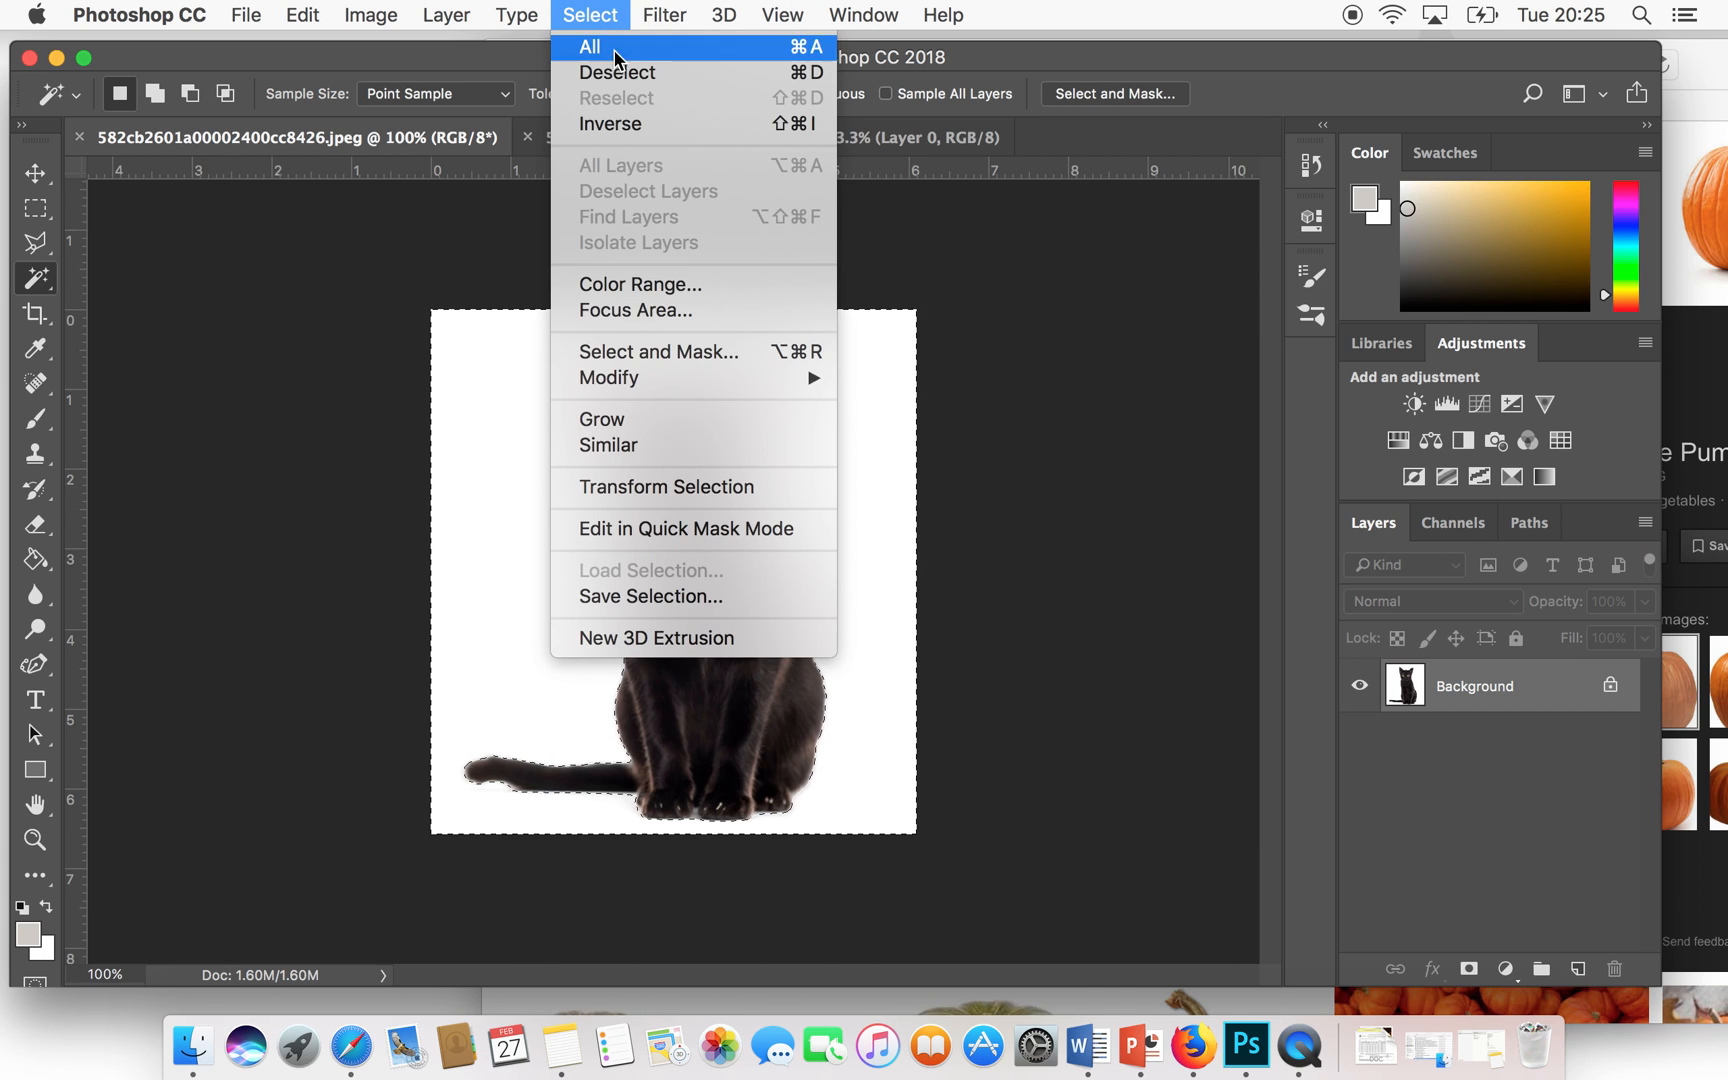
pyautogui.click(613, 126)
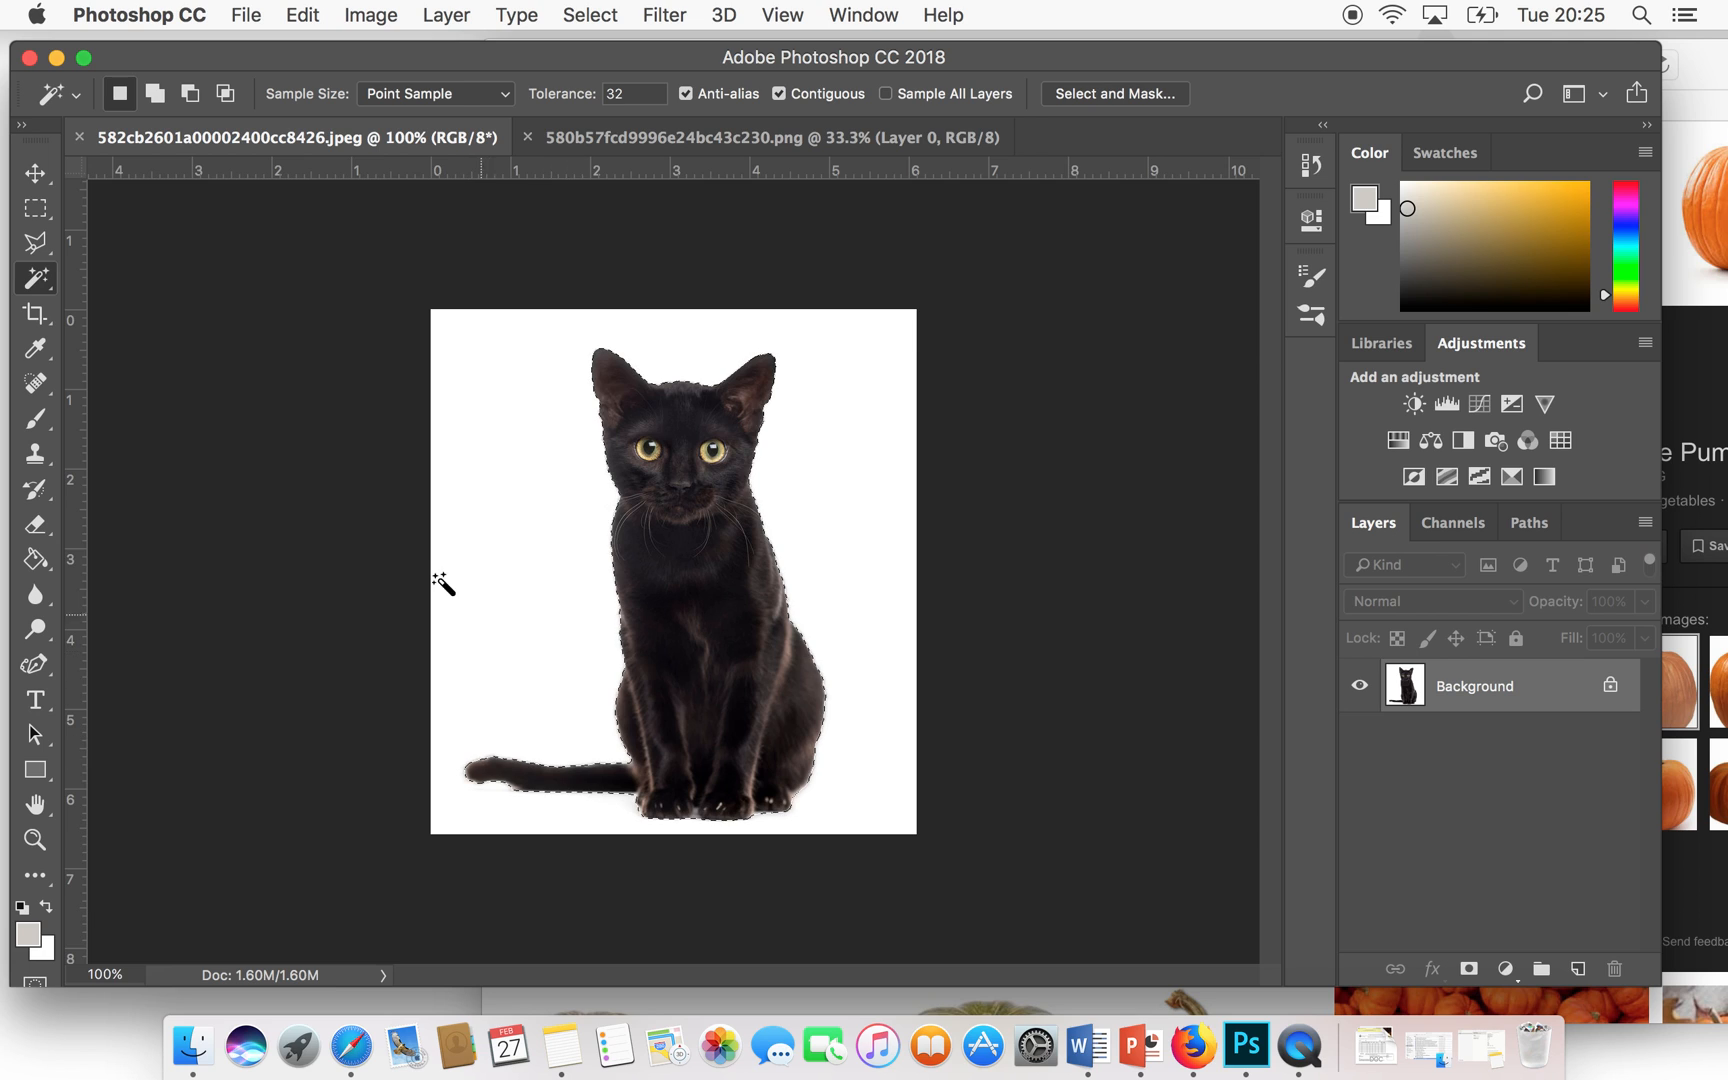
pyautogui.press('super+d')
# - Try selecting the cat's black fur with the Magic Wand at tolerance 32 and again at tolerance 80
pyautogui.click(648, 597)
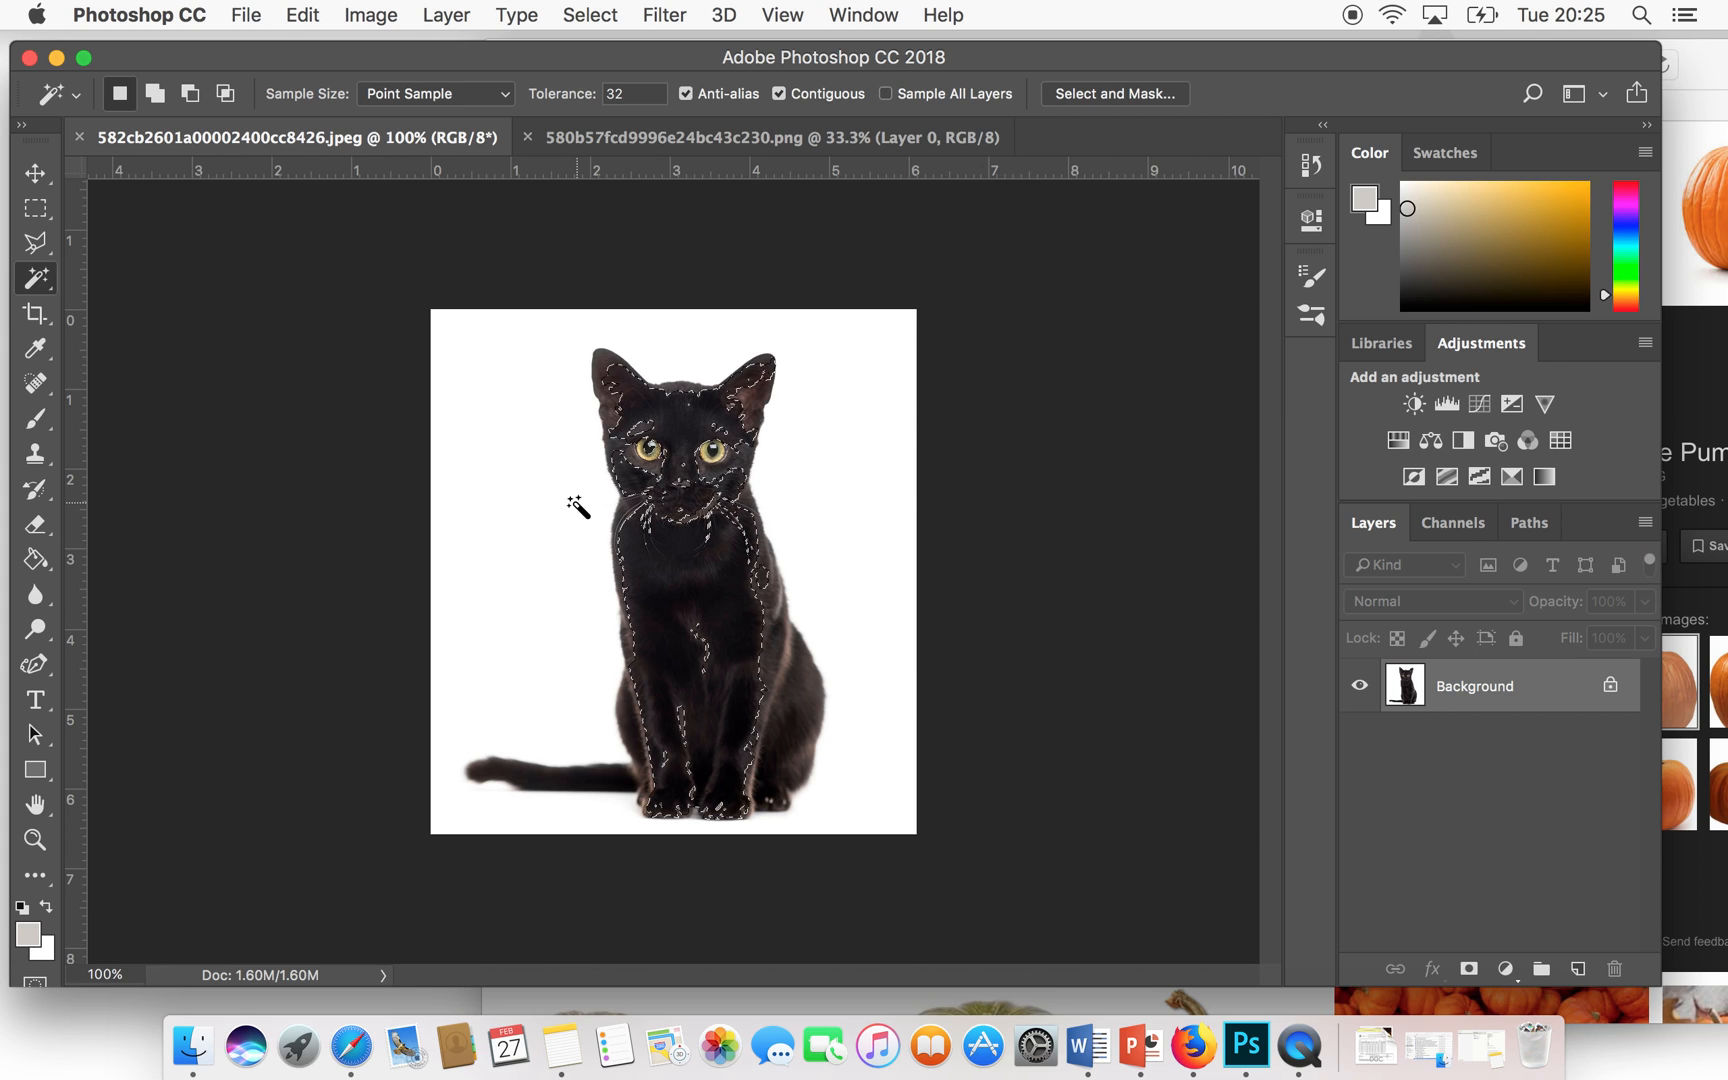
pyautogui.press('super+d')
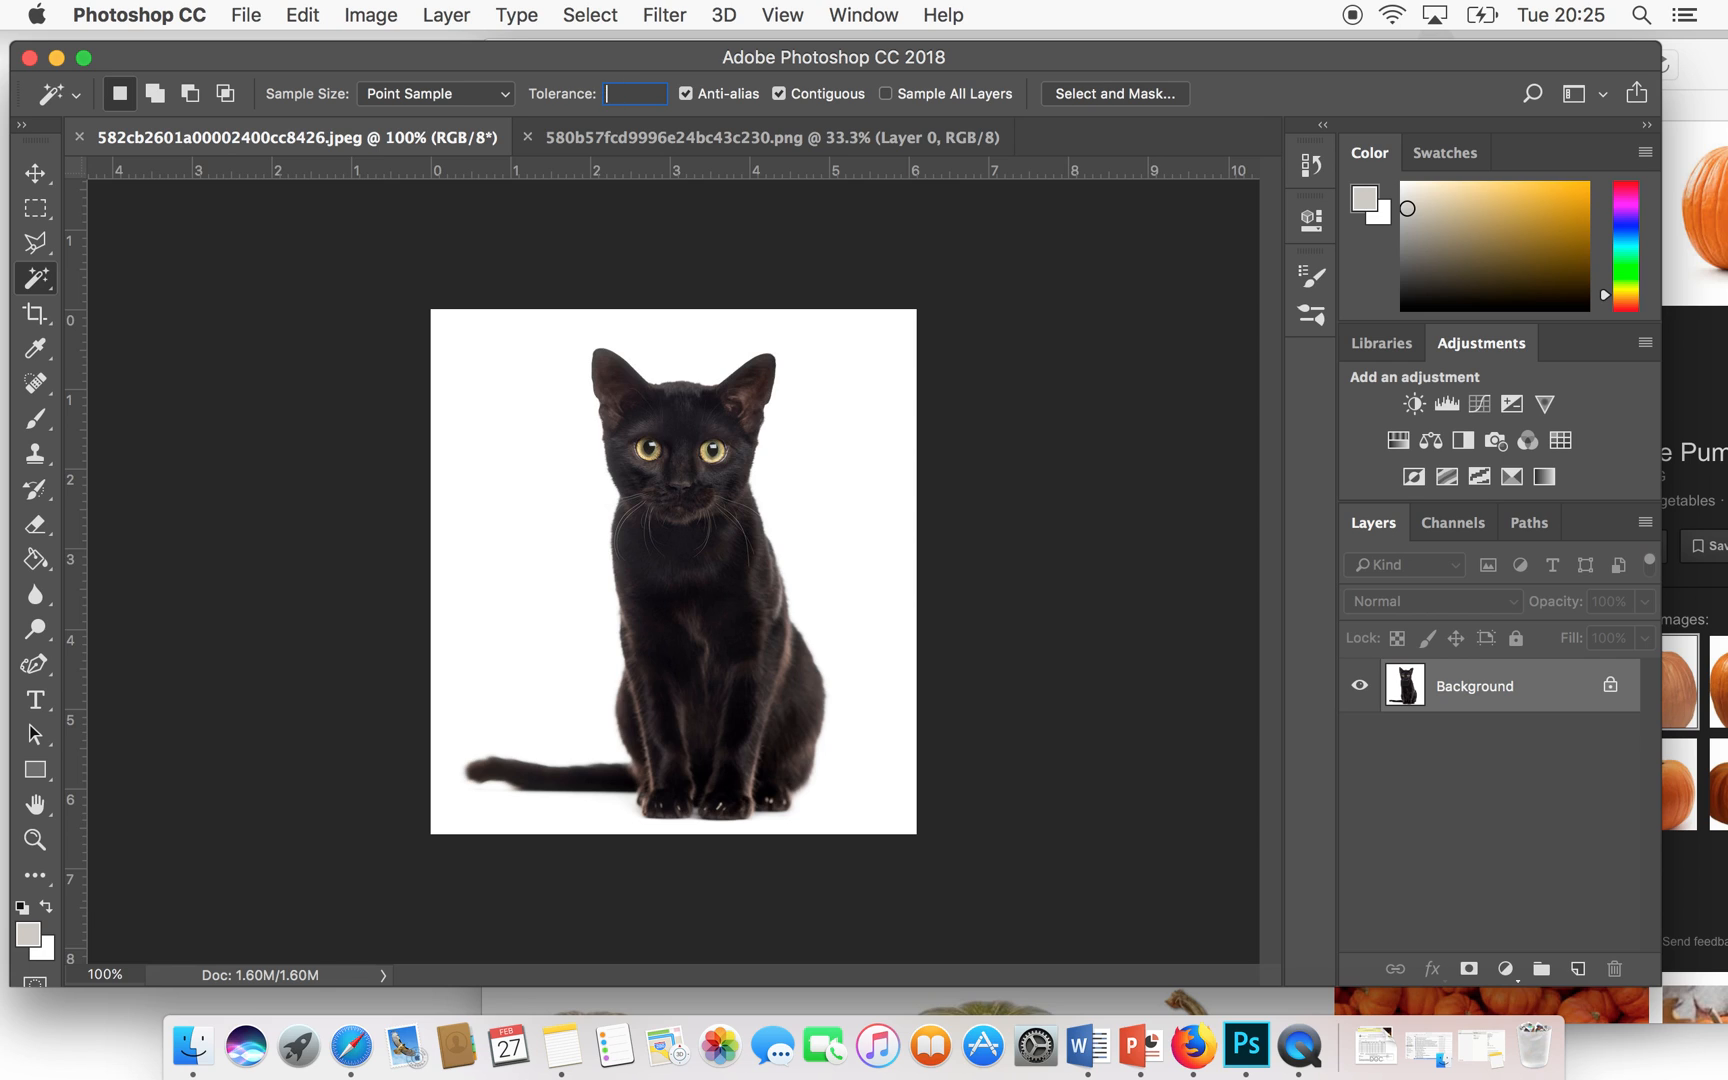
pyautogui.click(677, 585)
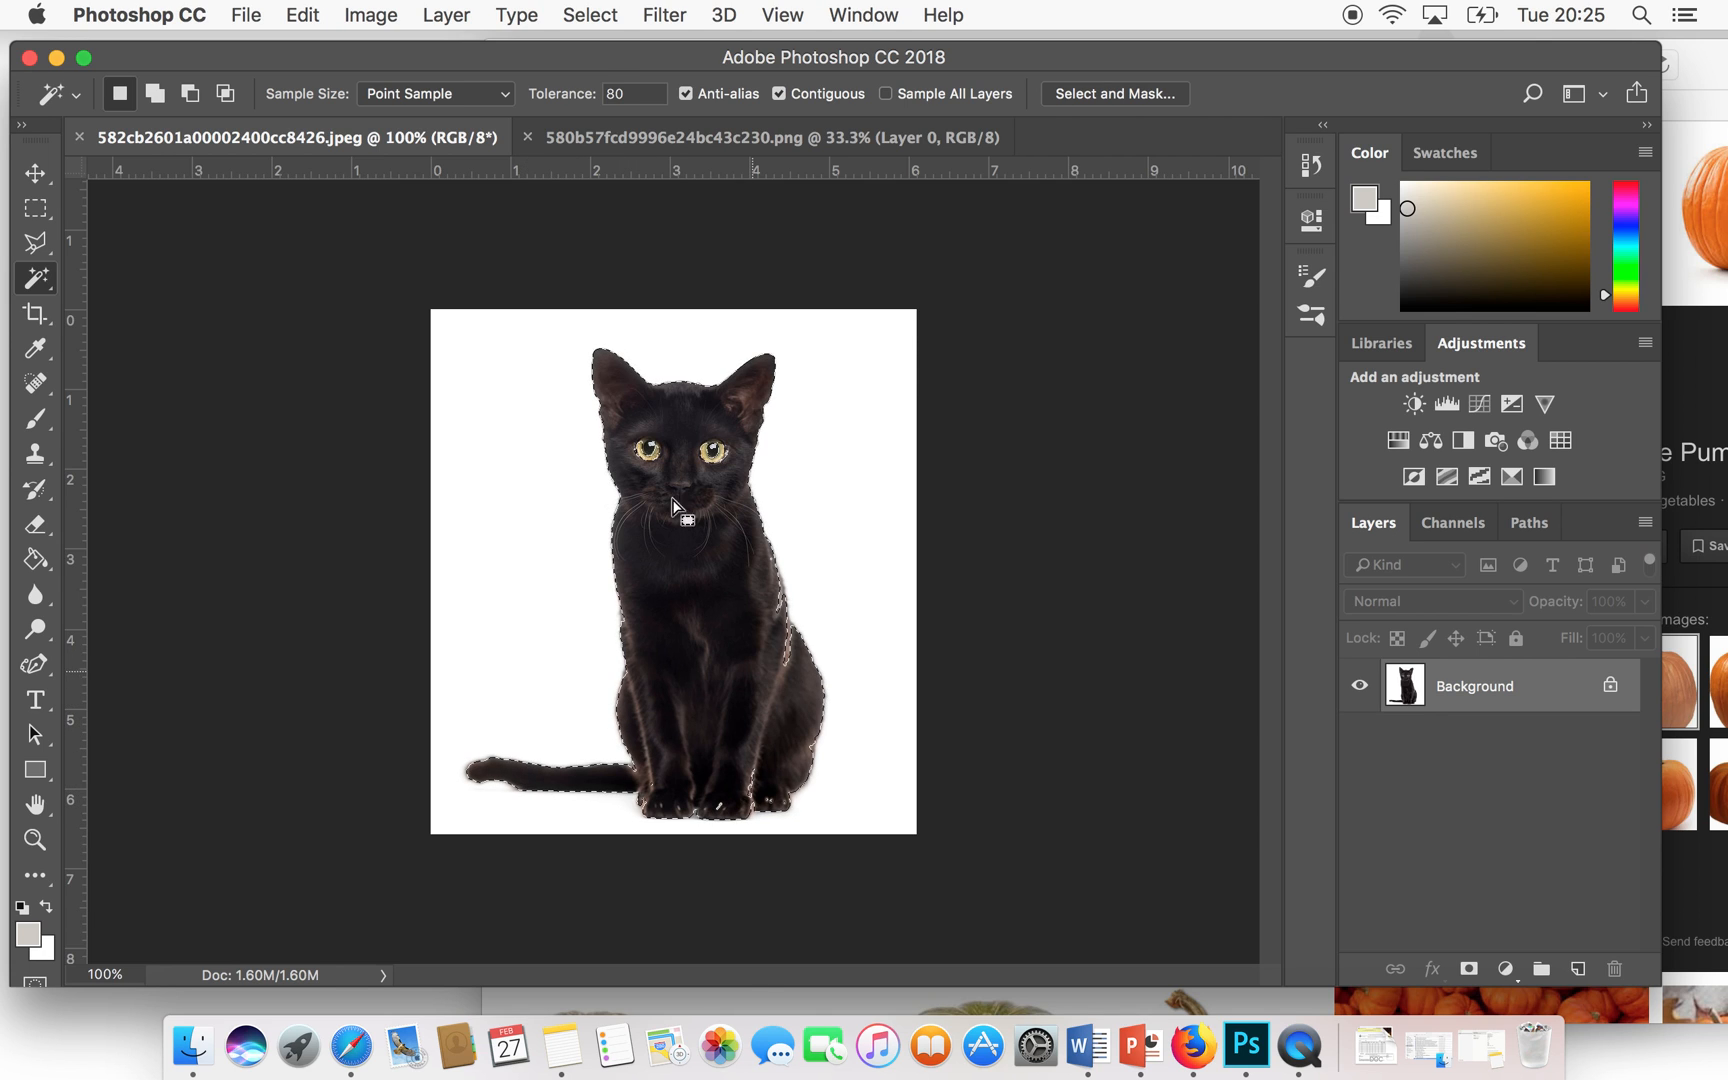
# - Set the Magic Wand tolerance to 100, try selecting the cat's body with it, and clear the selection
pyautogui.click(620, 93)
pyautogui.write('1')
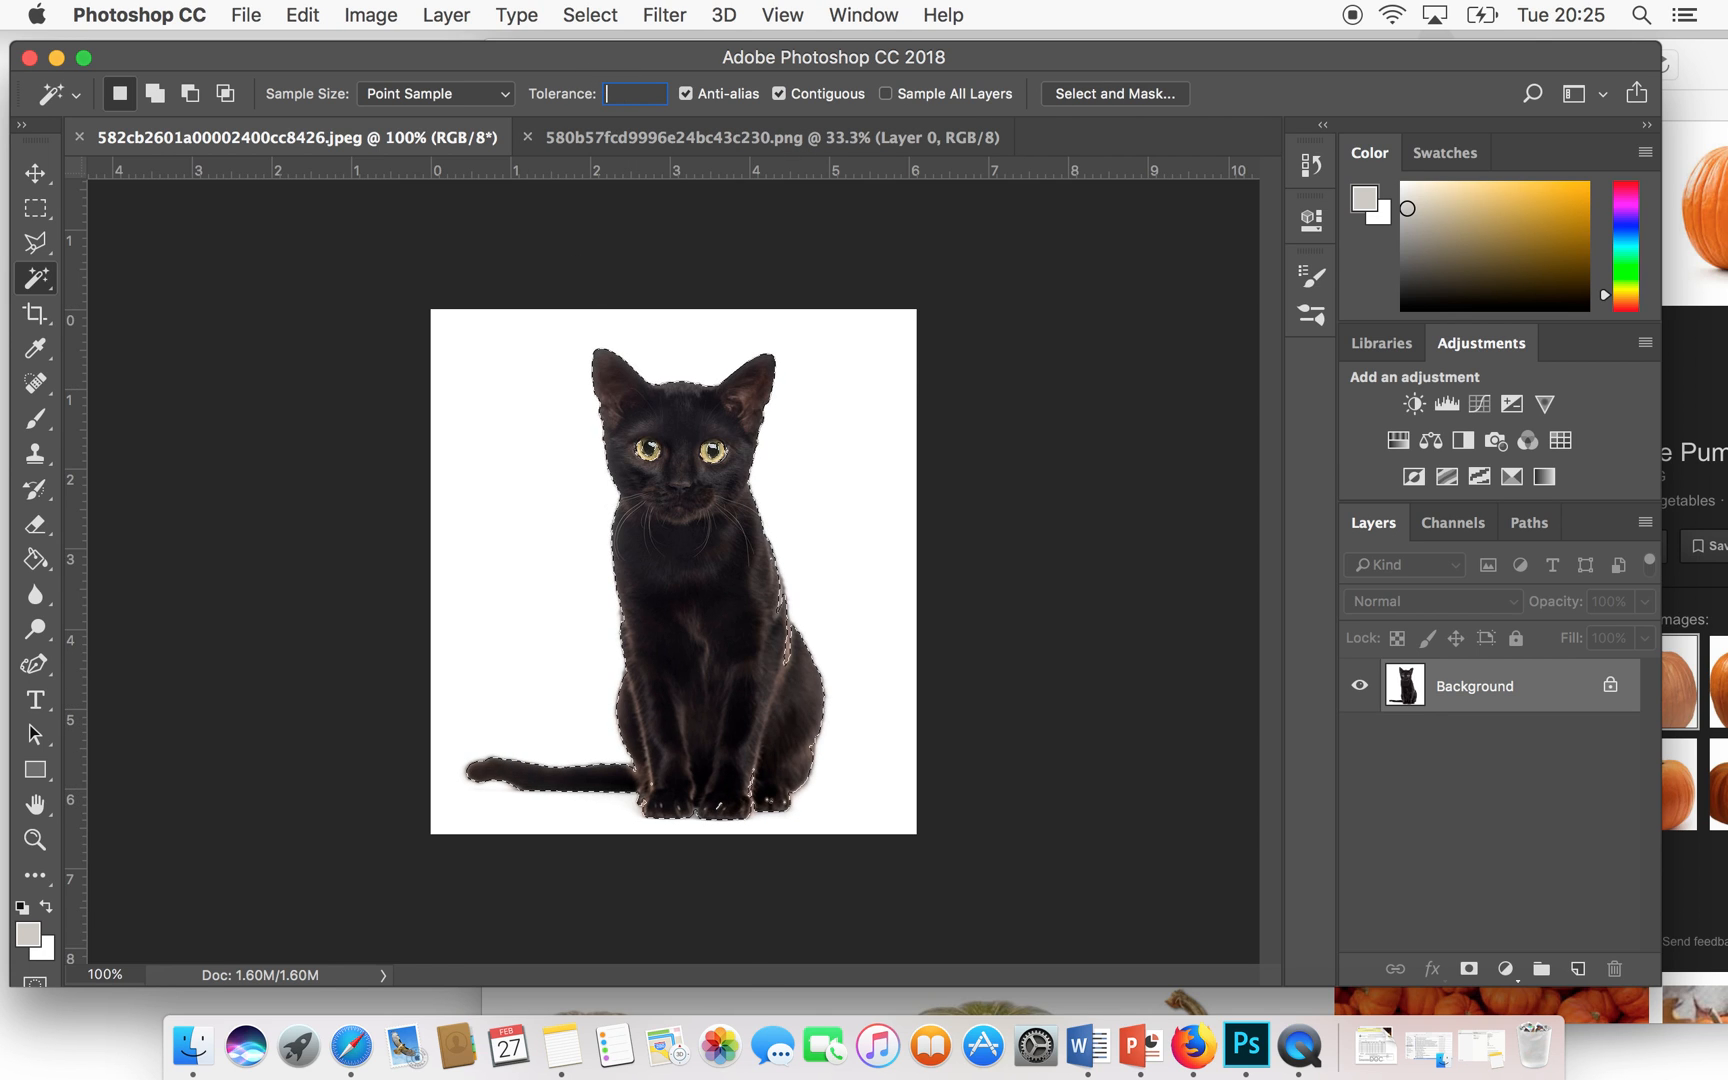
pyautogui.write('00')
pyautogui.press('super+d')
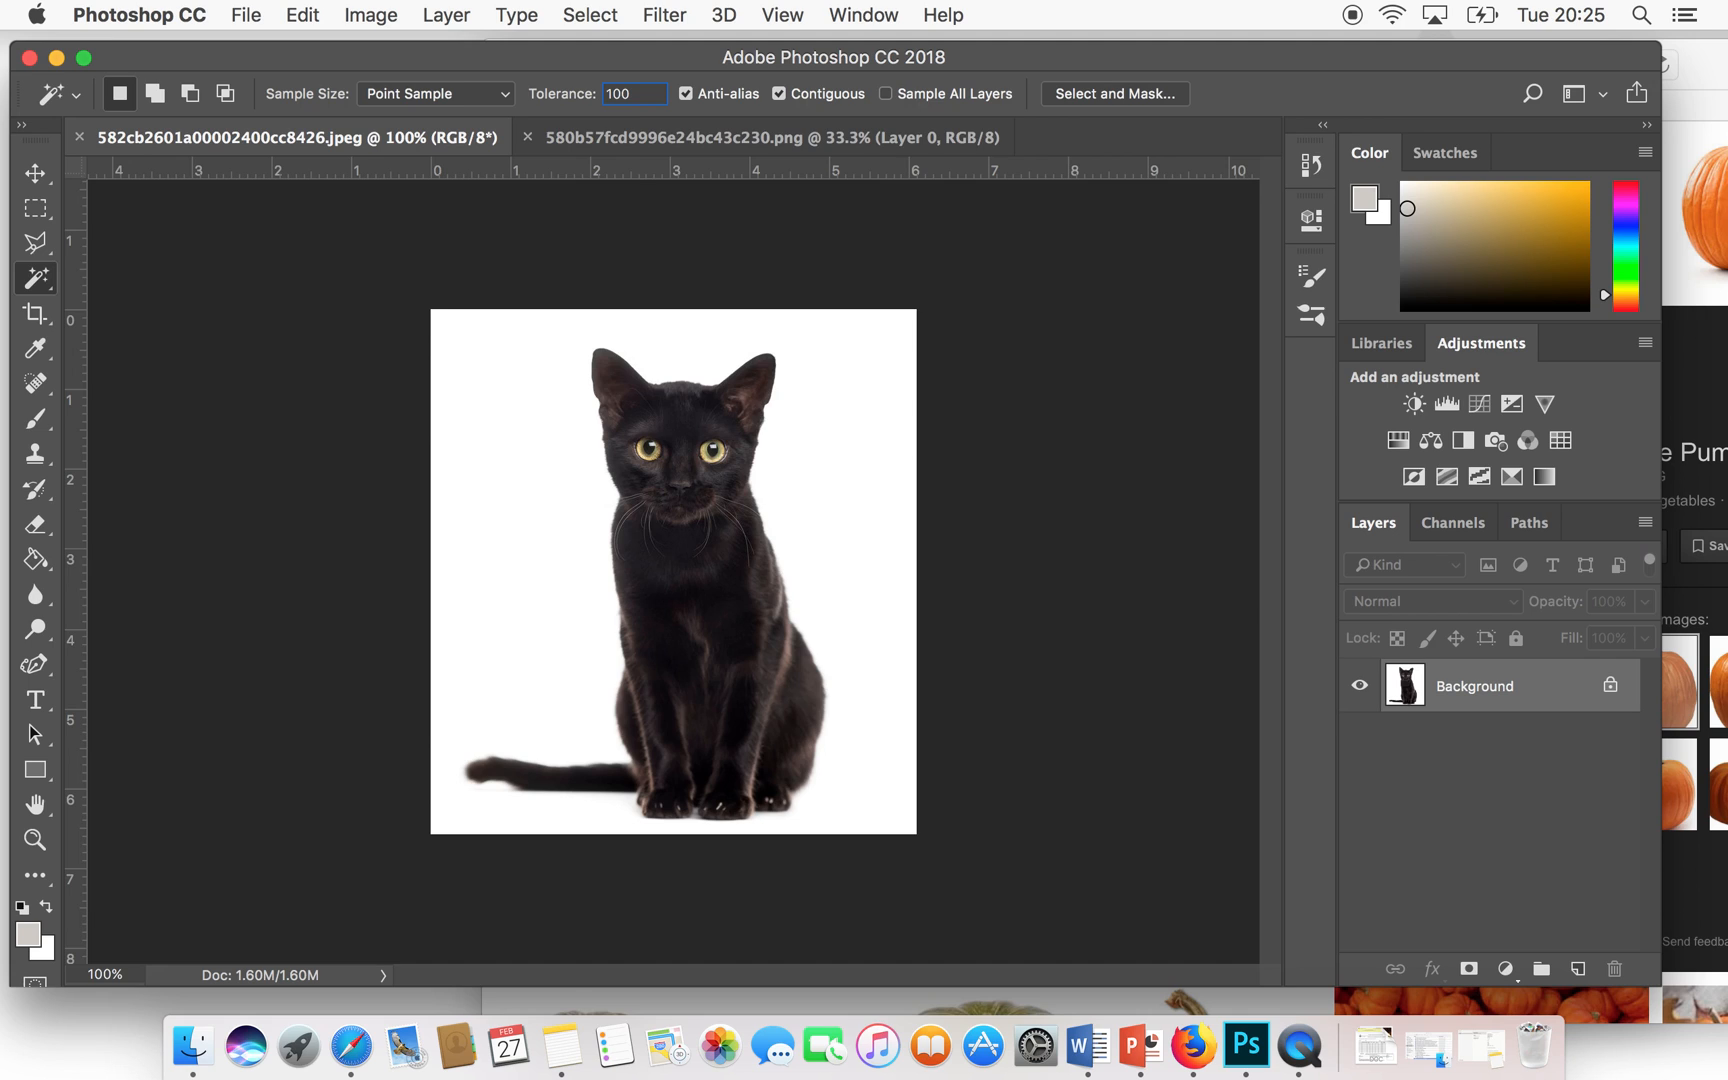
pyautogui.click(704, 612)
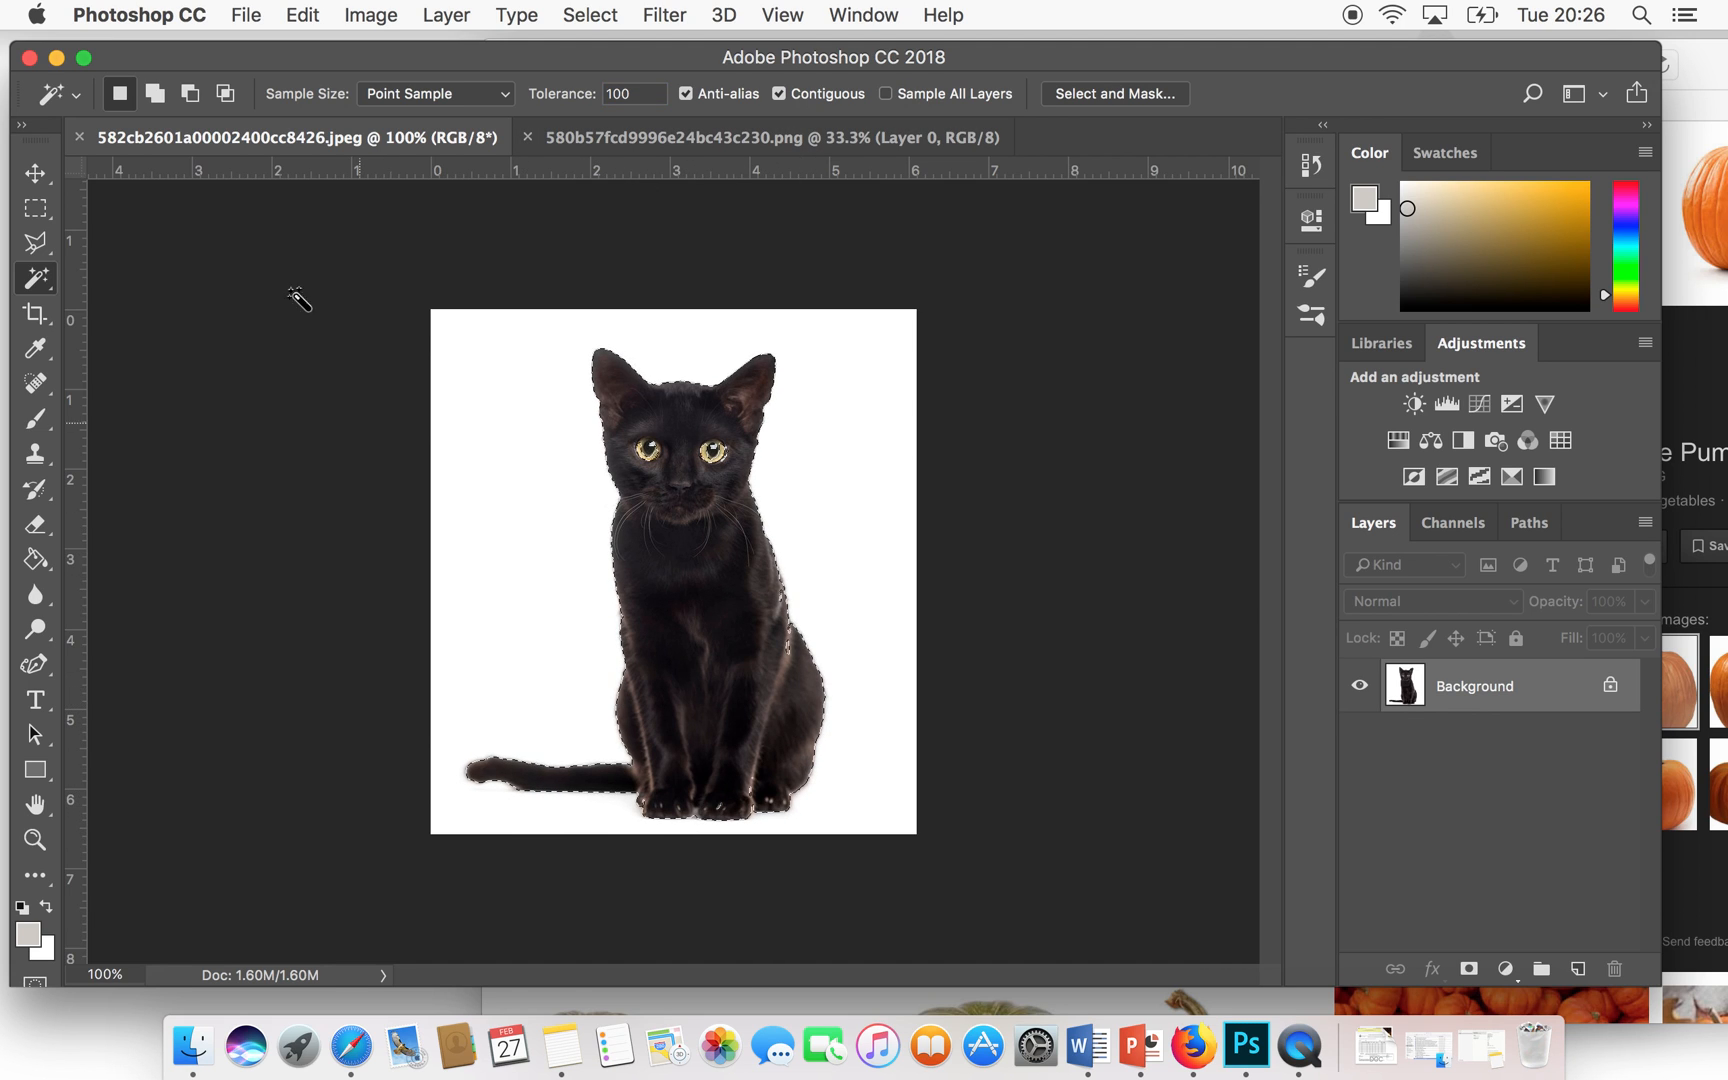
pyautogui.press('super+d')
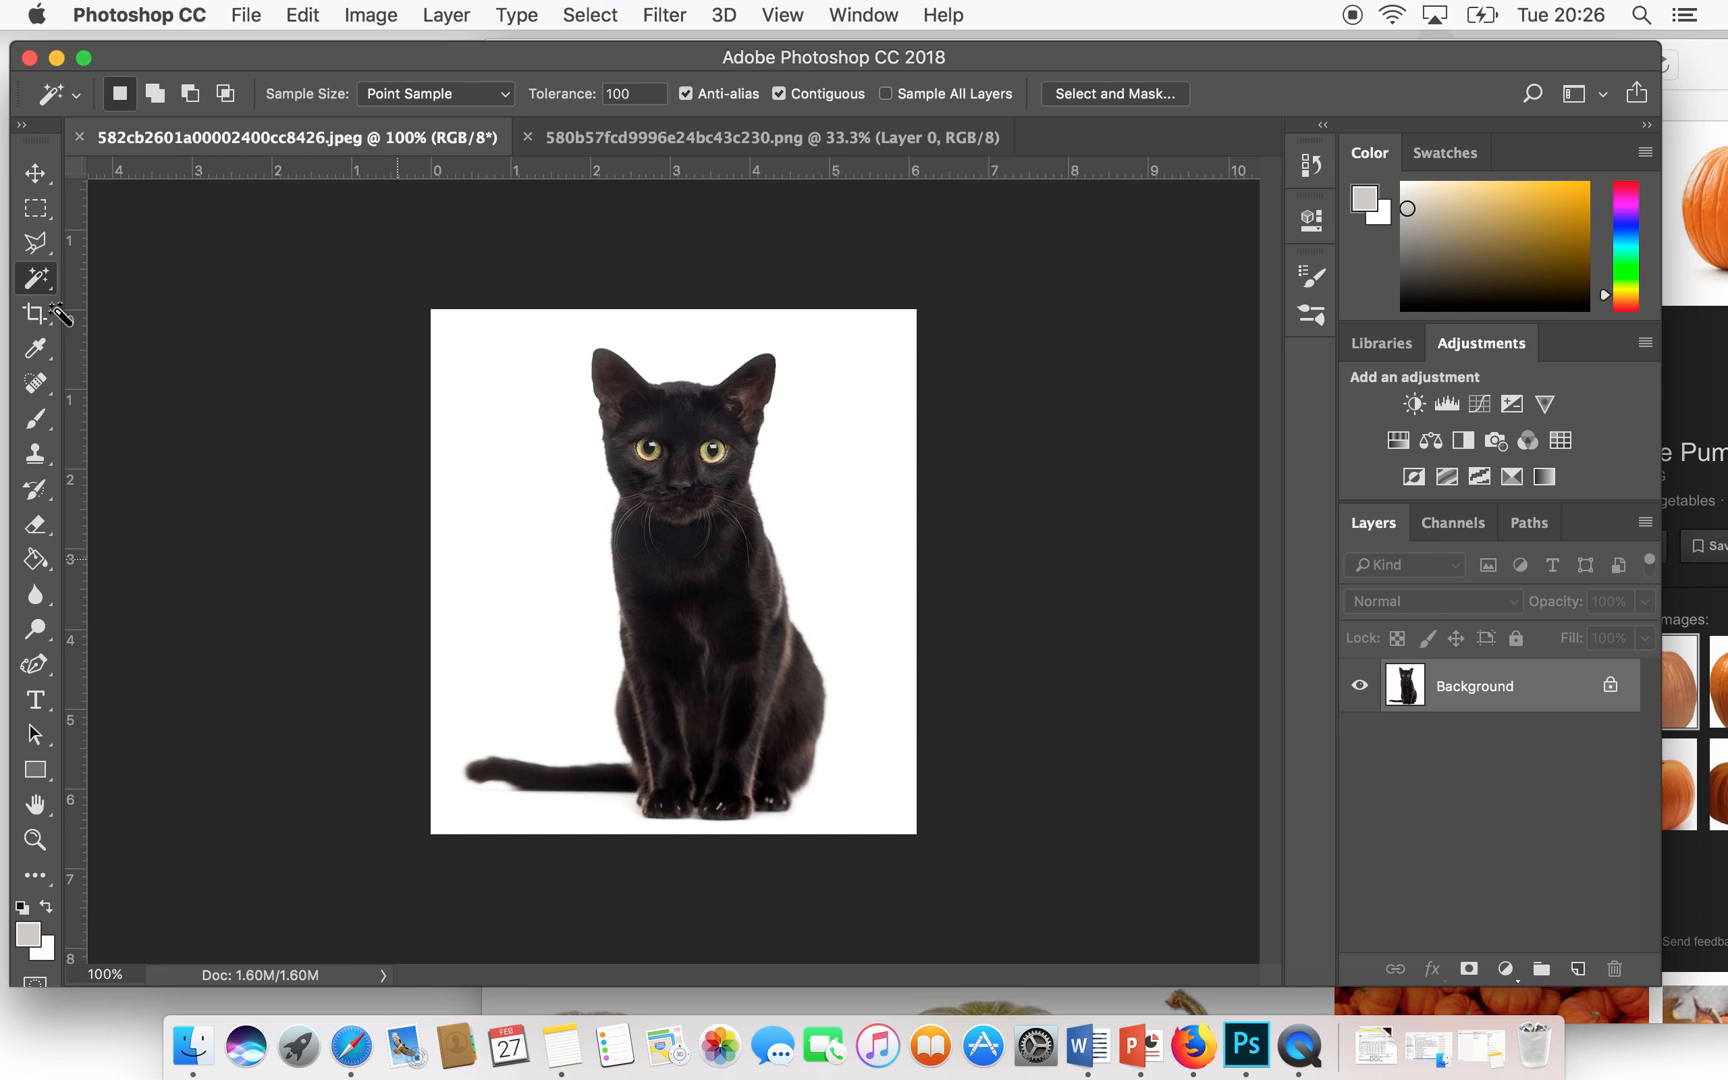
# - Try outlining the top of the cat's head with straight segments using the Polygonal Lasso Tool
pyautogui.click(35, 243)
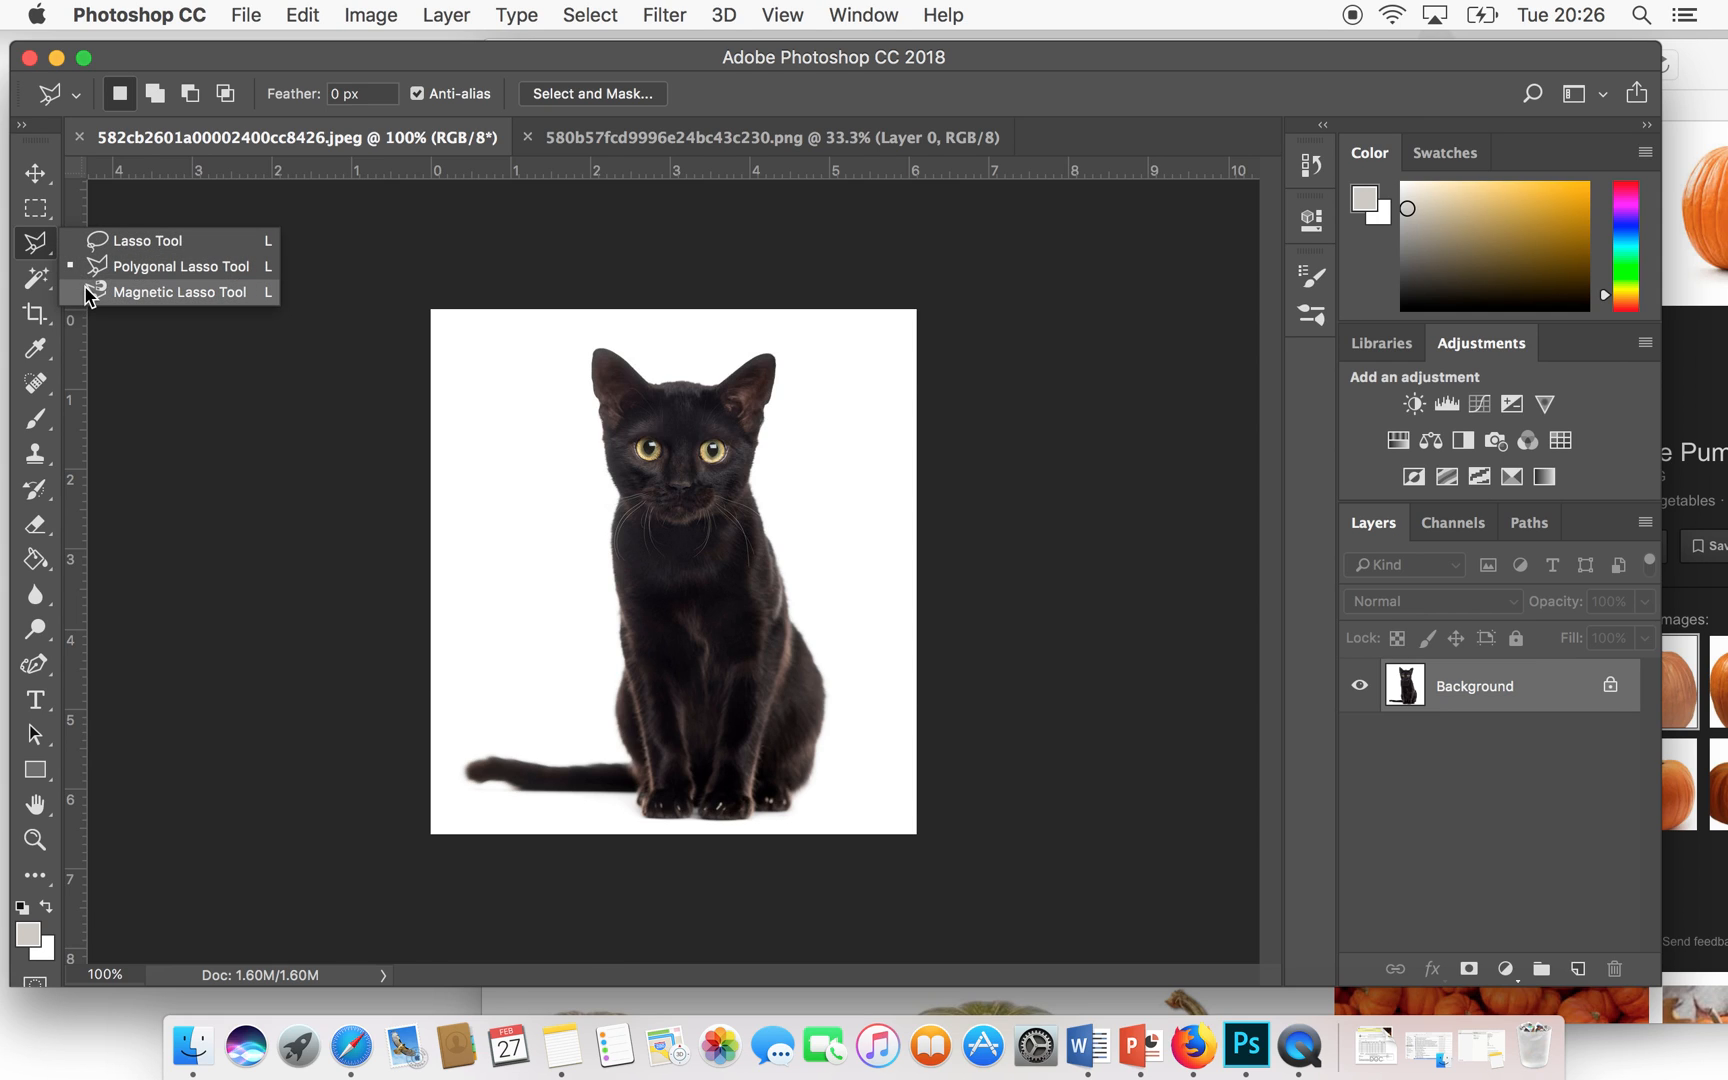
pyautogui.click(86, 266)
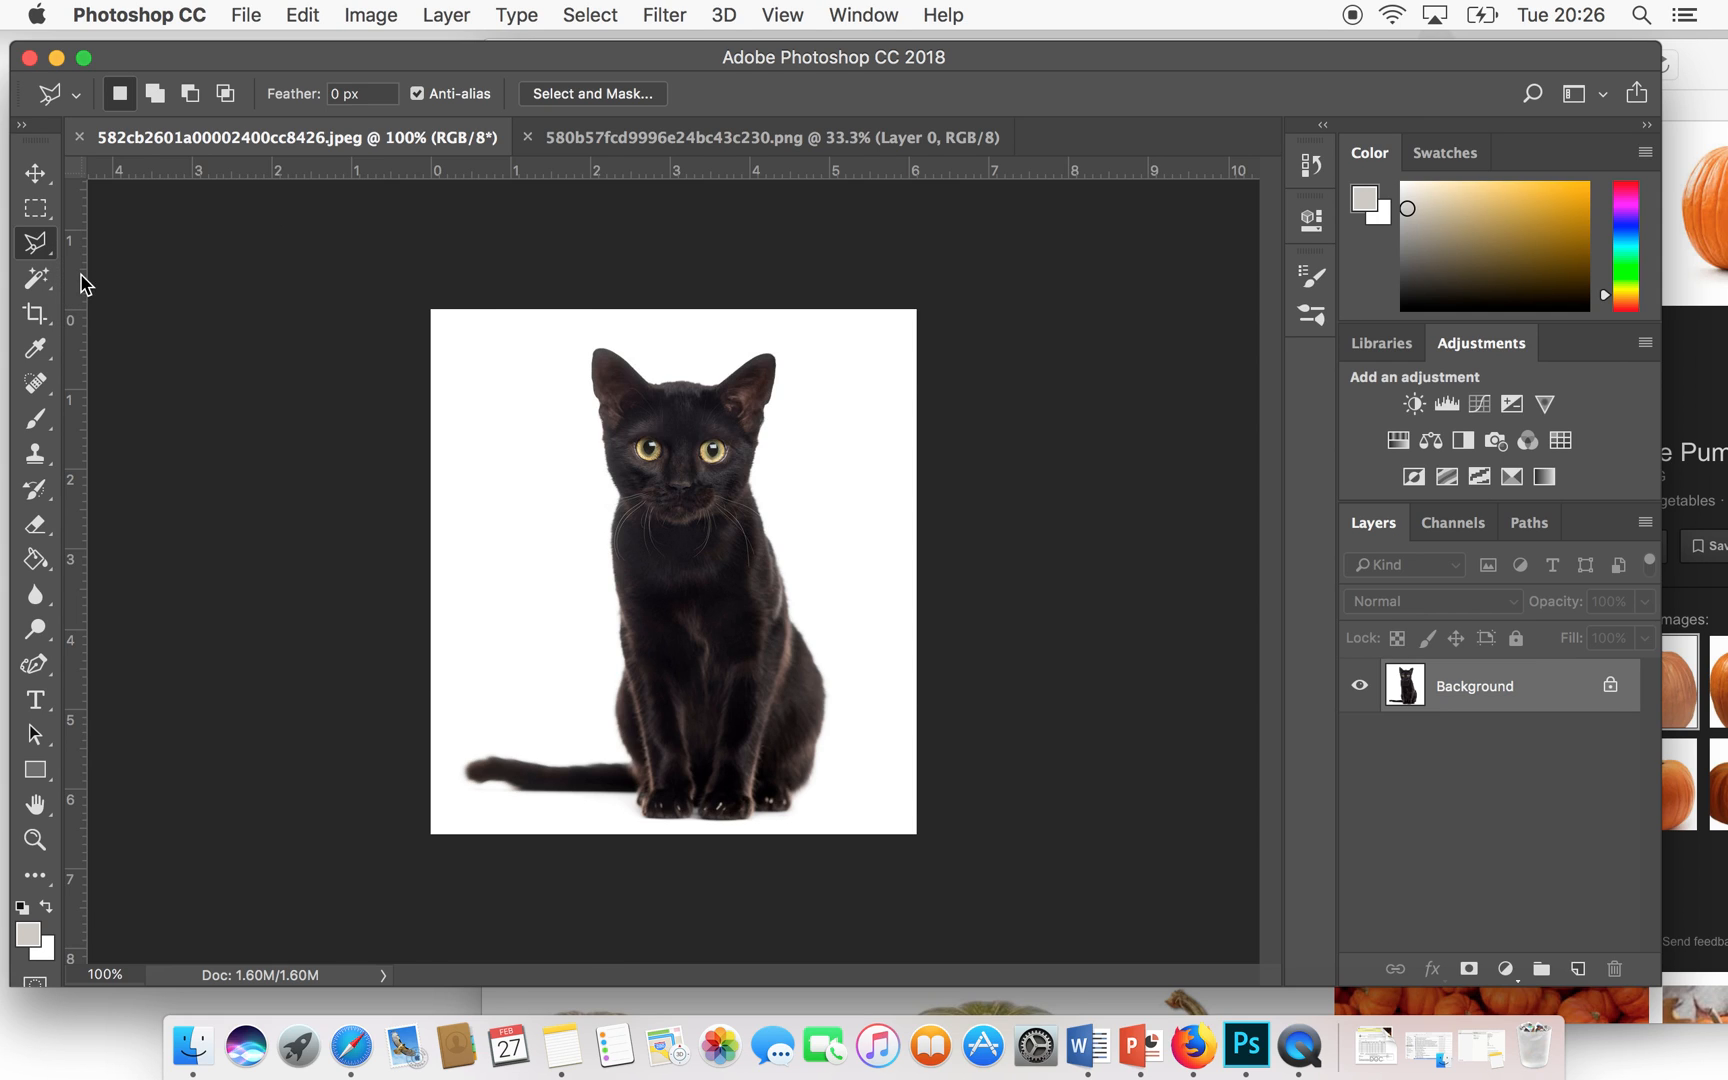
pyautogui.click(678, 384)
pyautogui.click(716, 387)
# - Trace around the cat's head and body with the Magnetic Lasso Tool, closing the outline at the top of the head
pyautogui.click(35, 242)
pyautogui.click(88, 288)
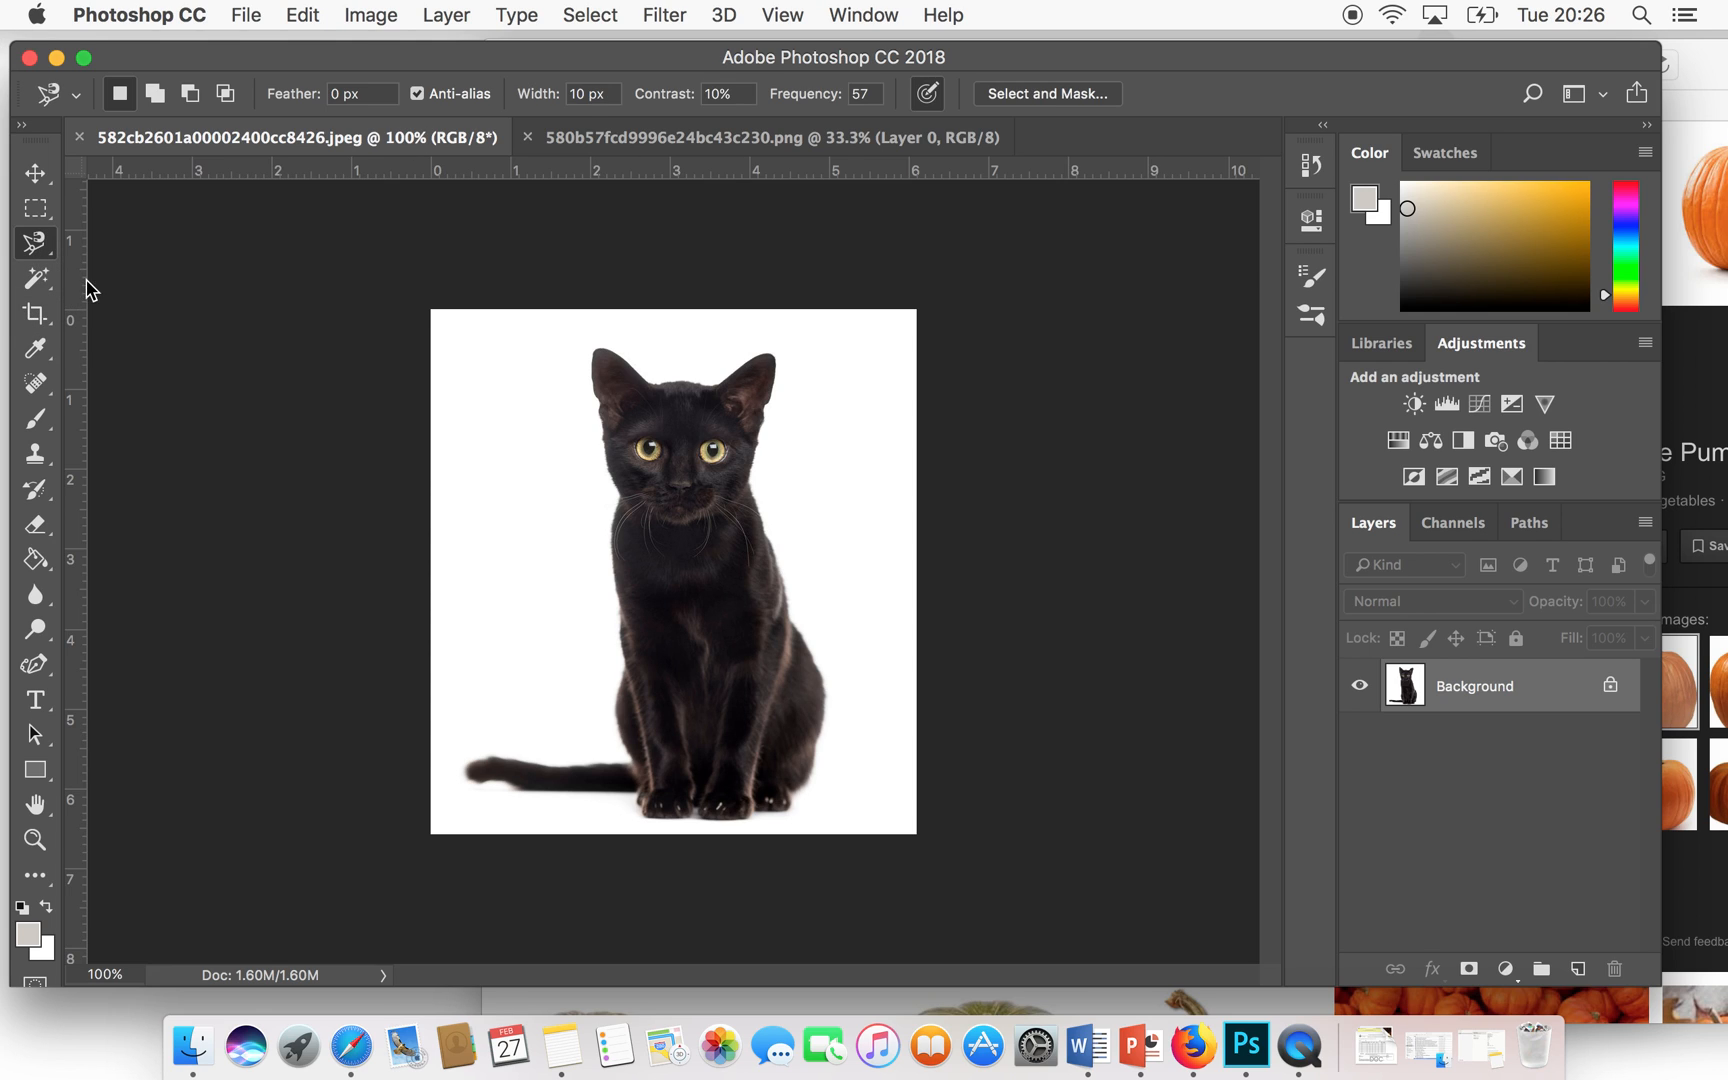
pyautogui.click(658, 384)
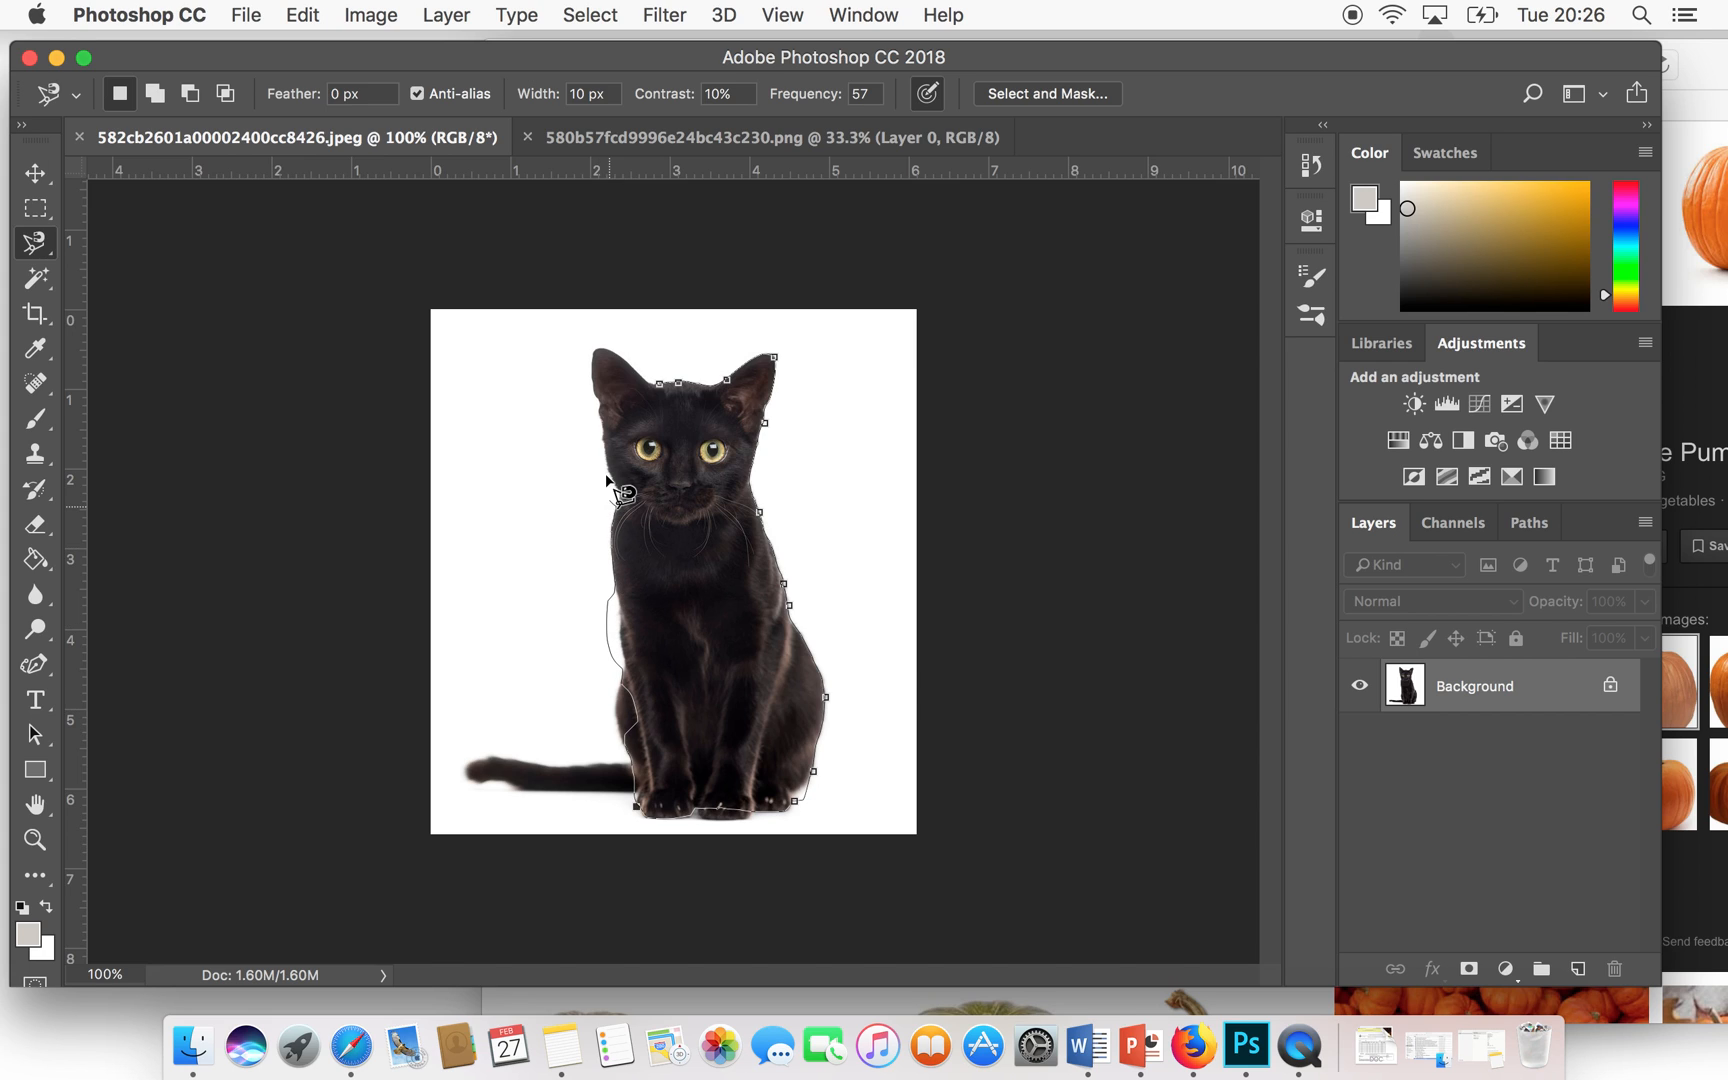
pyautogui.click(665, 386)
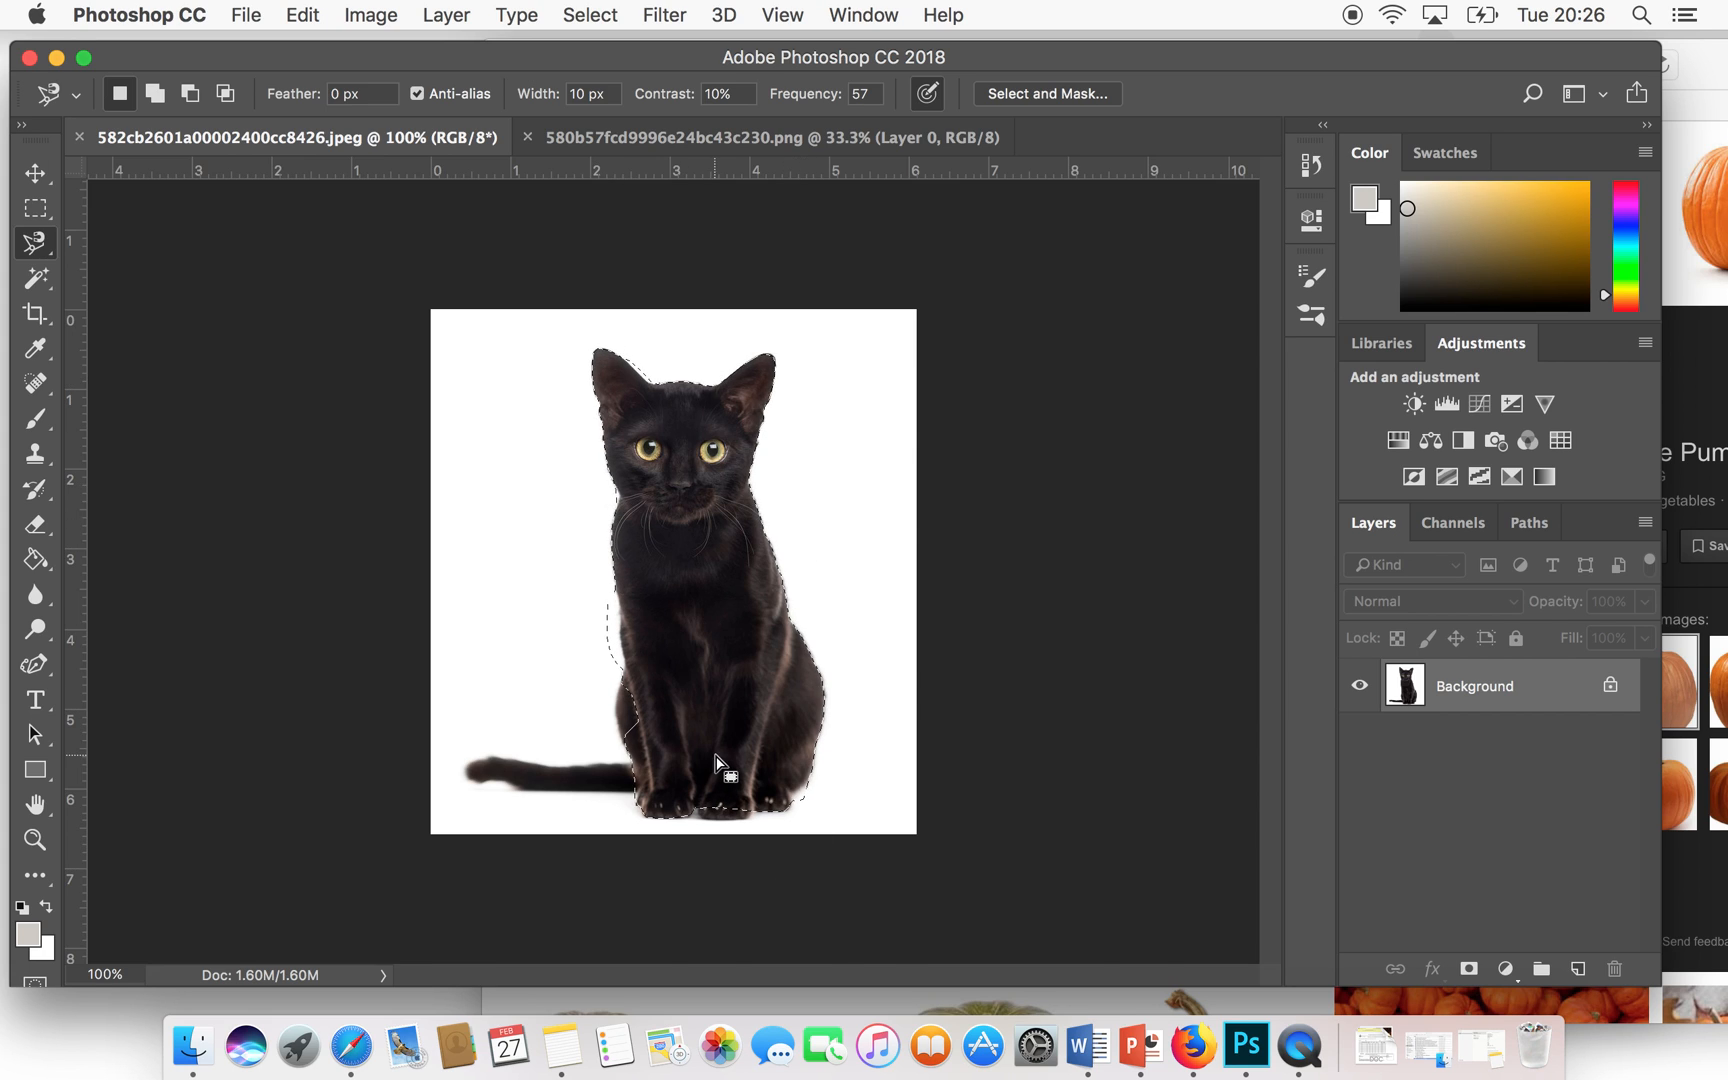
# - Select the white background around the cat with the Magic Wand Tool at tolerance 100
pyautogui.click(34, 281)
pyautogui.rightClick(31, 284)
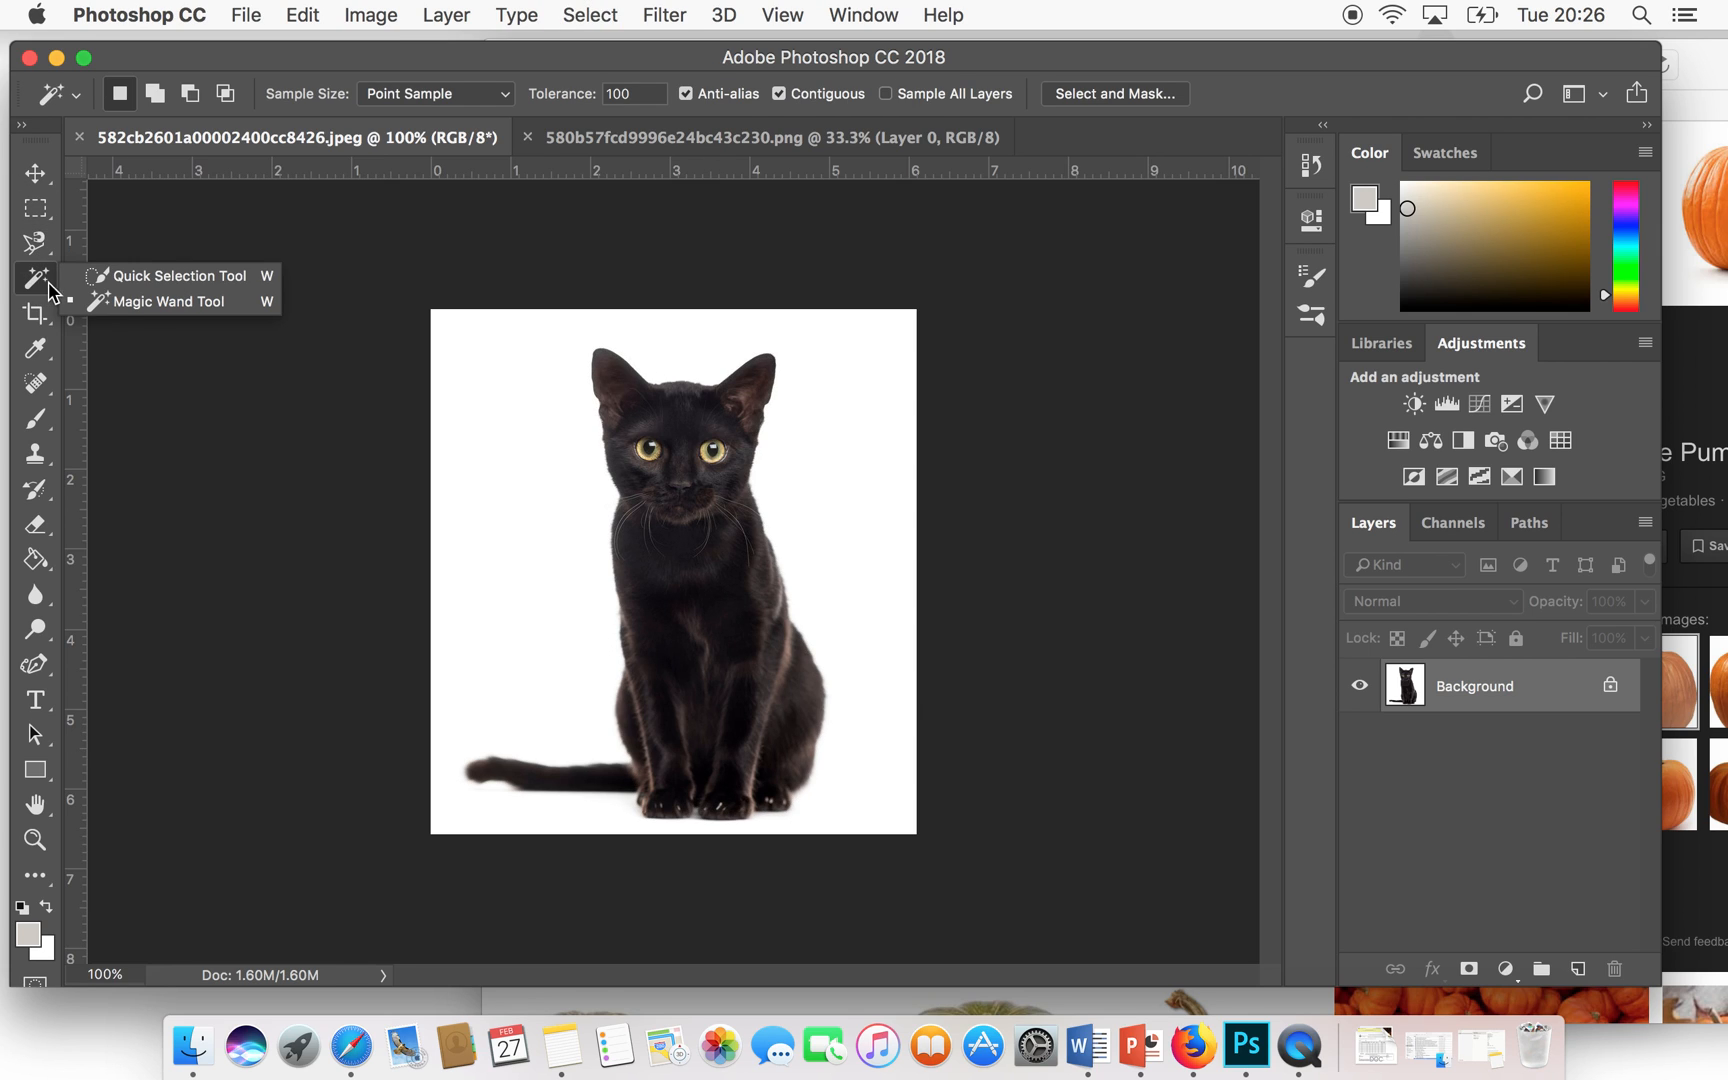
pyautogui.click(99, 303)
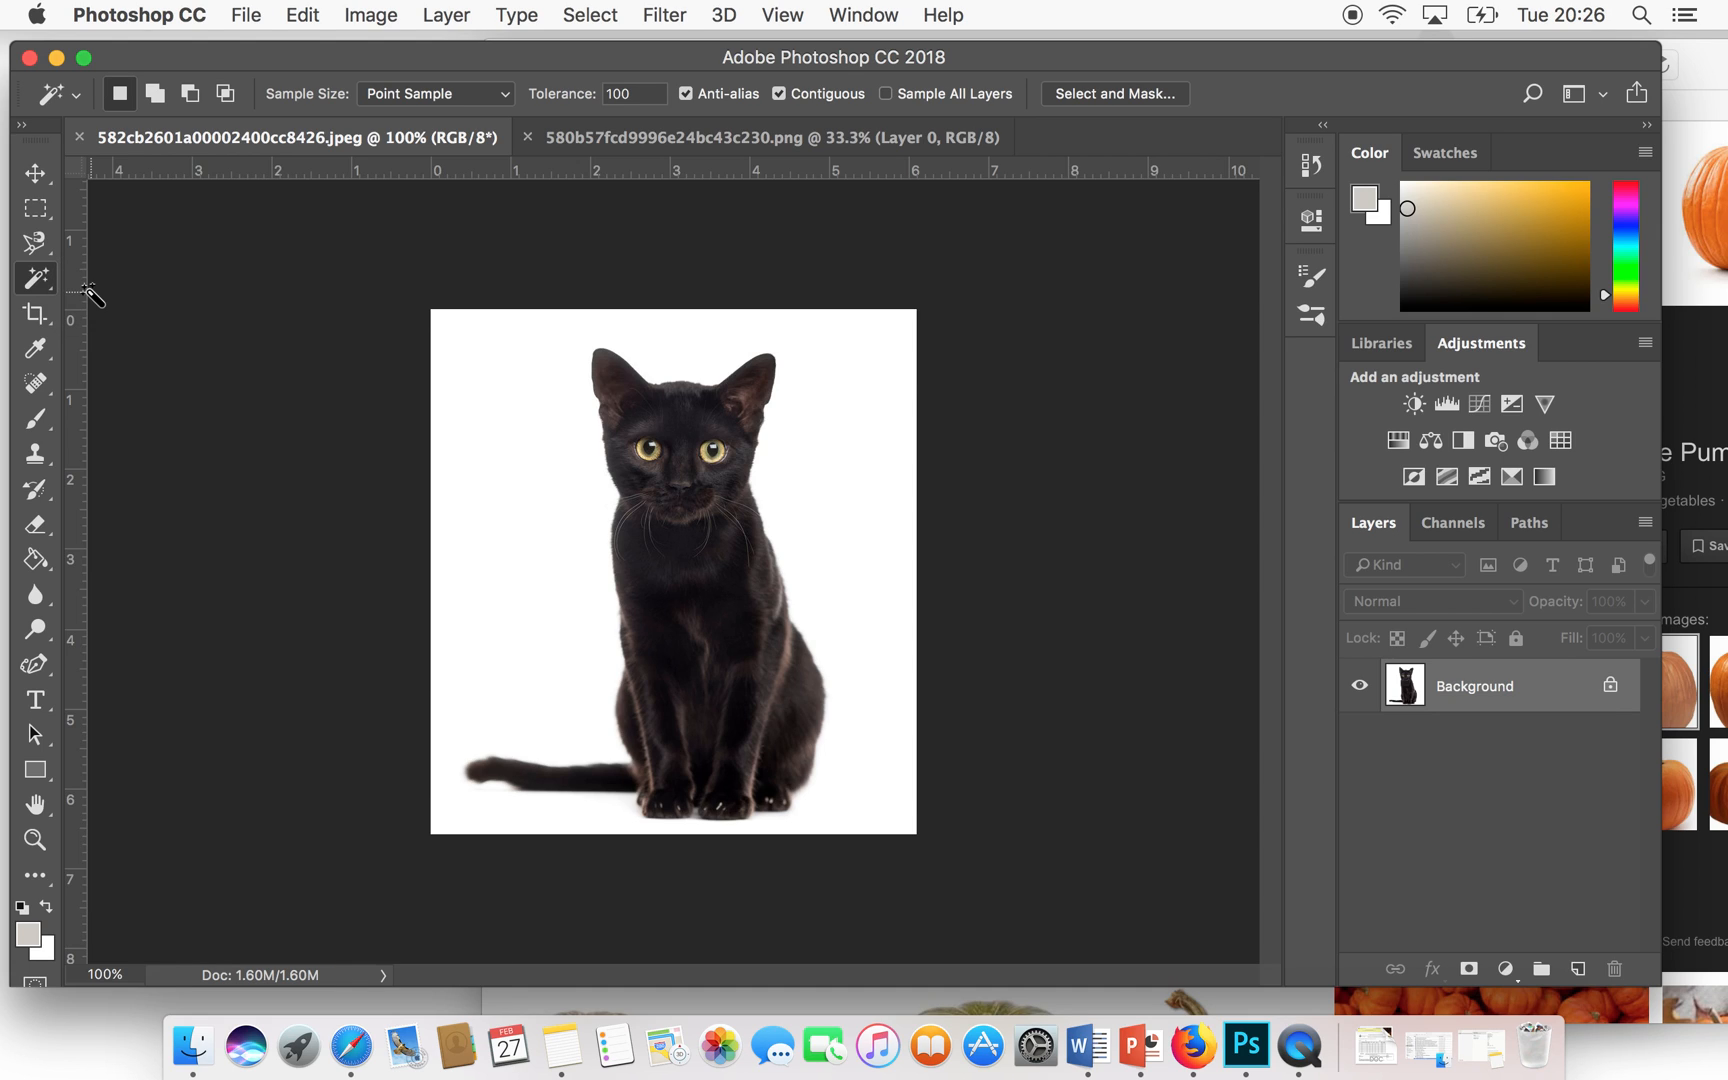
pyautogui.click(489, 530)
pyautogui.press('super+i')
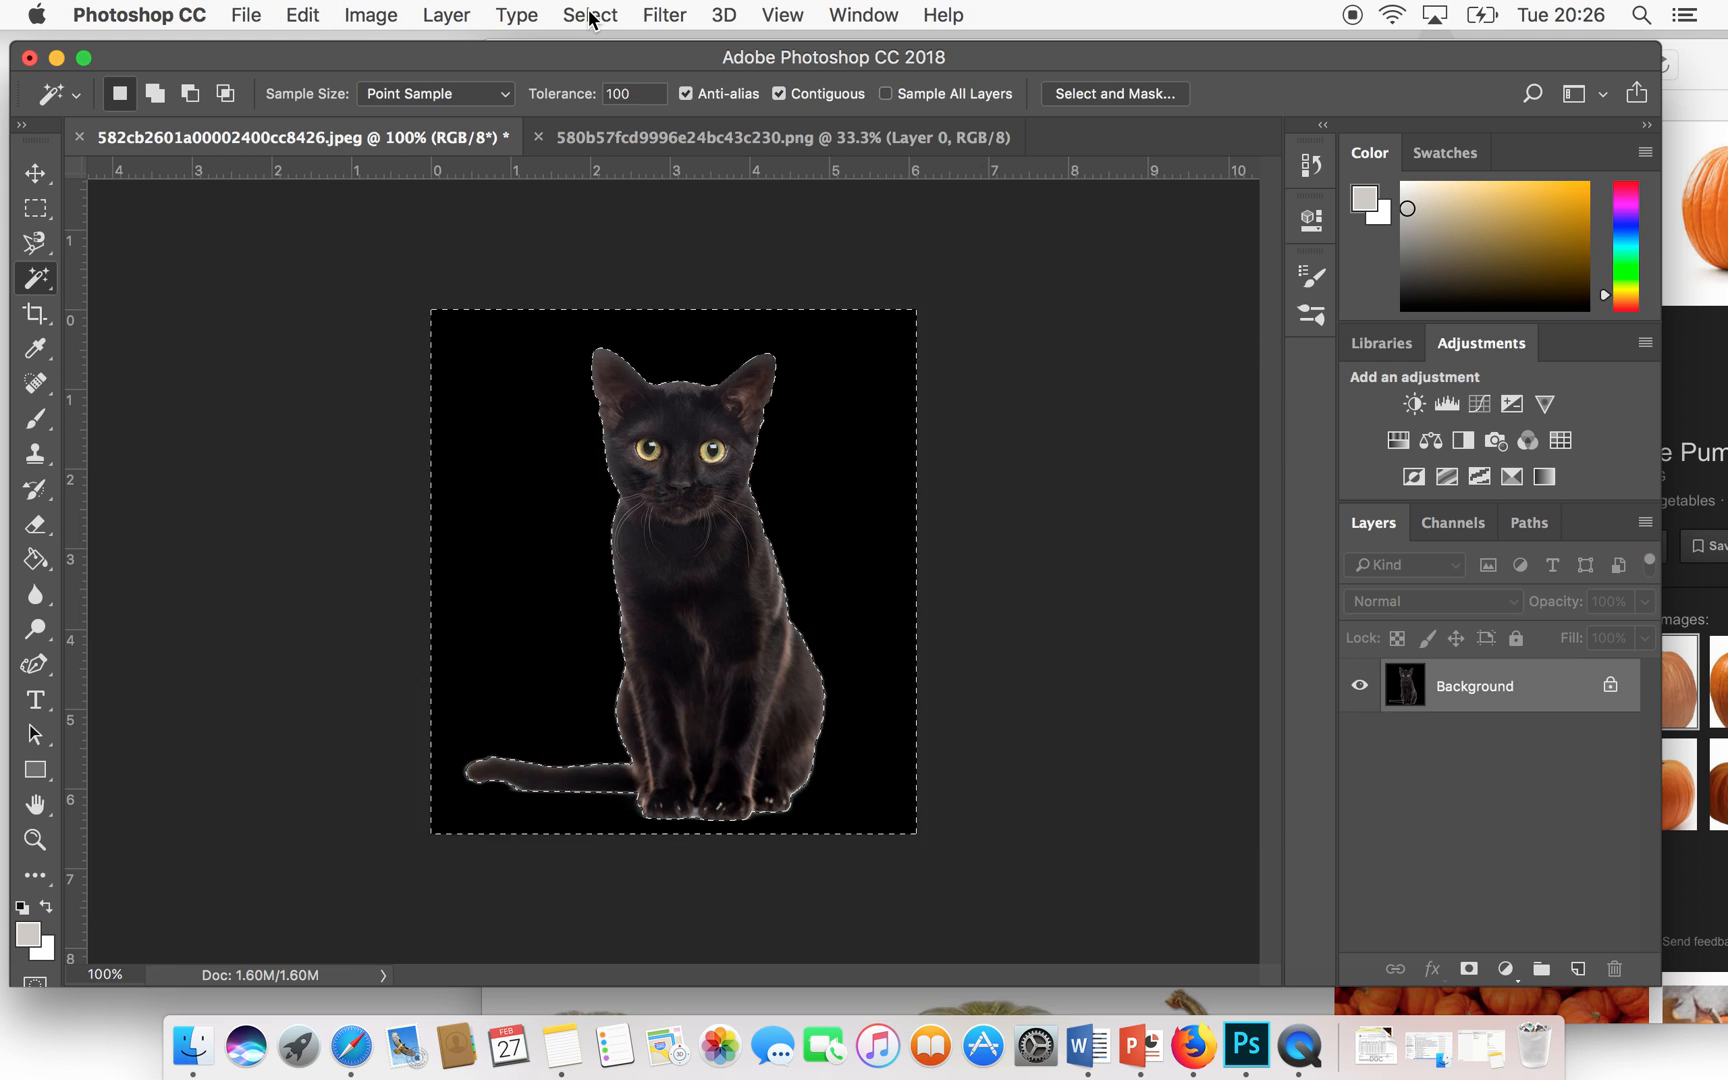
pyautogui.click(307, 14)
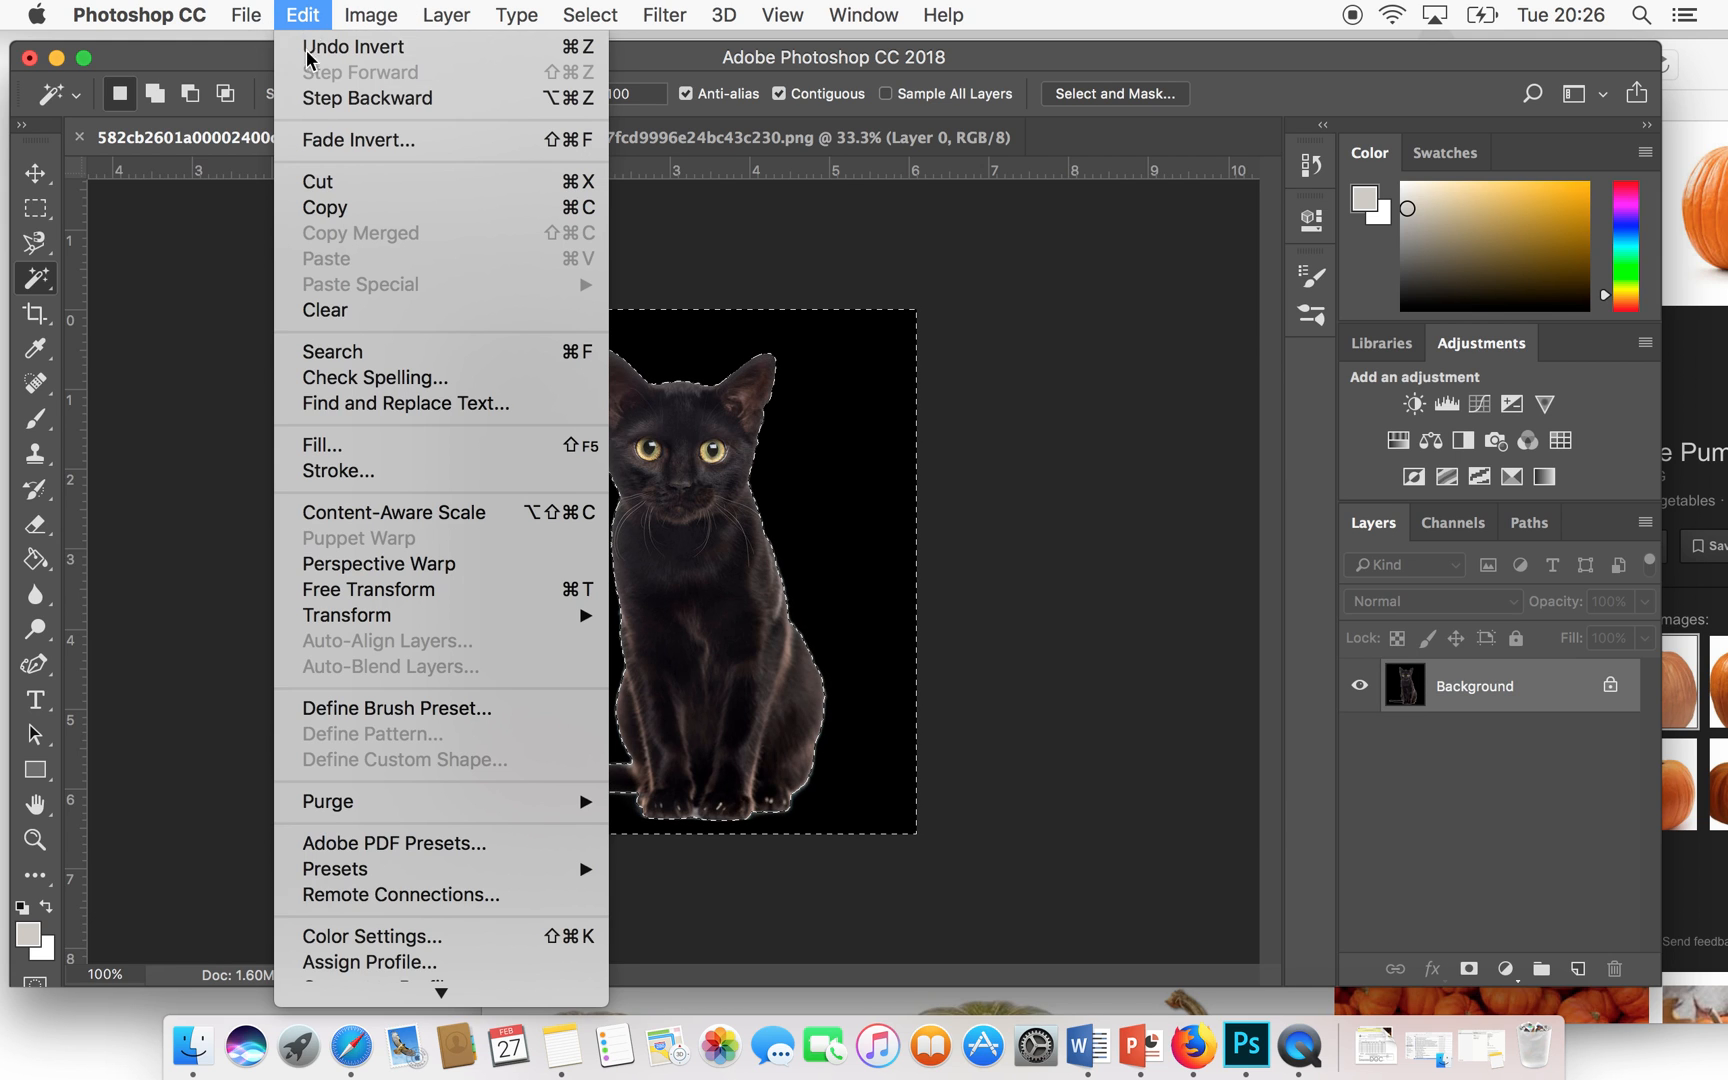
pyautogui.click(310, 102)
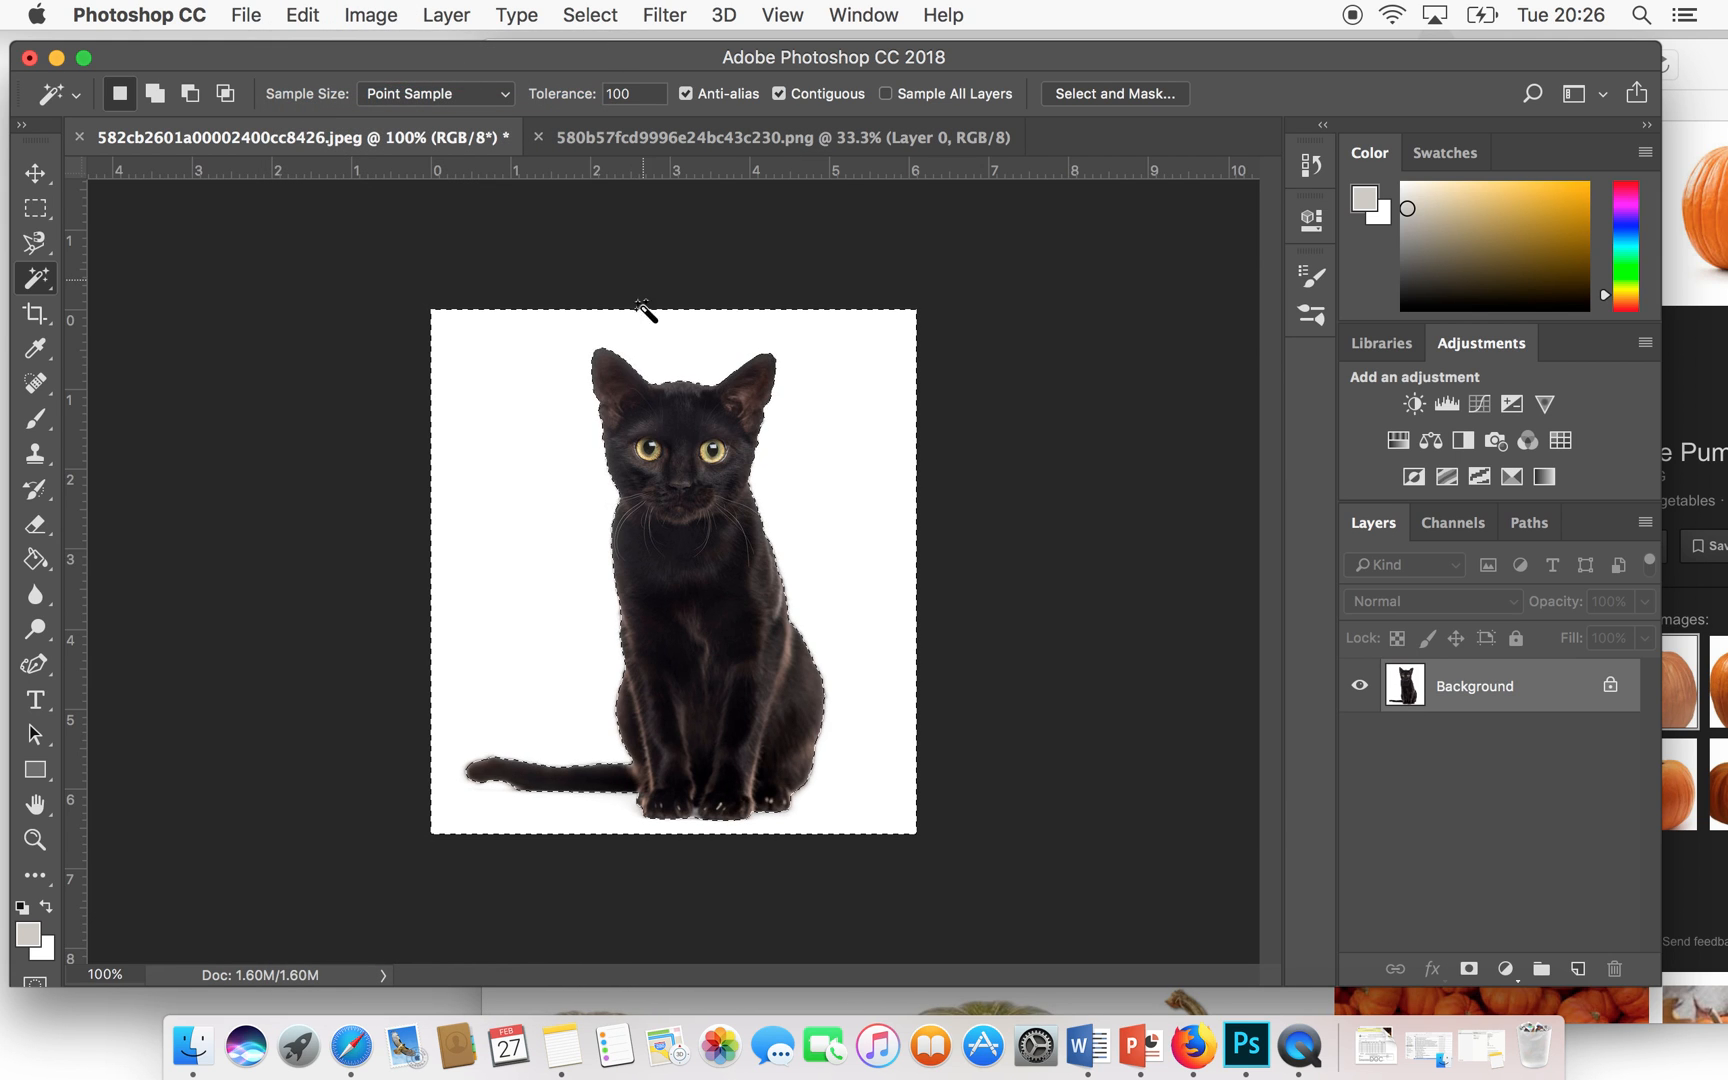
# - Invert the background selection to the cat and define it as a brush preset named Cat
pyautogui.click(590, 14)
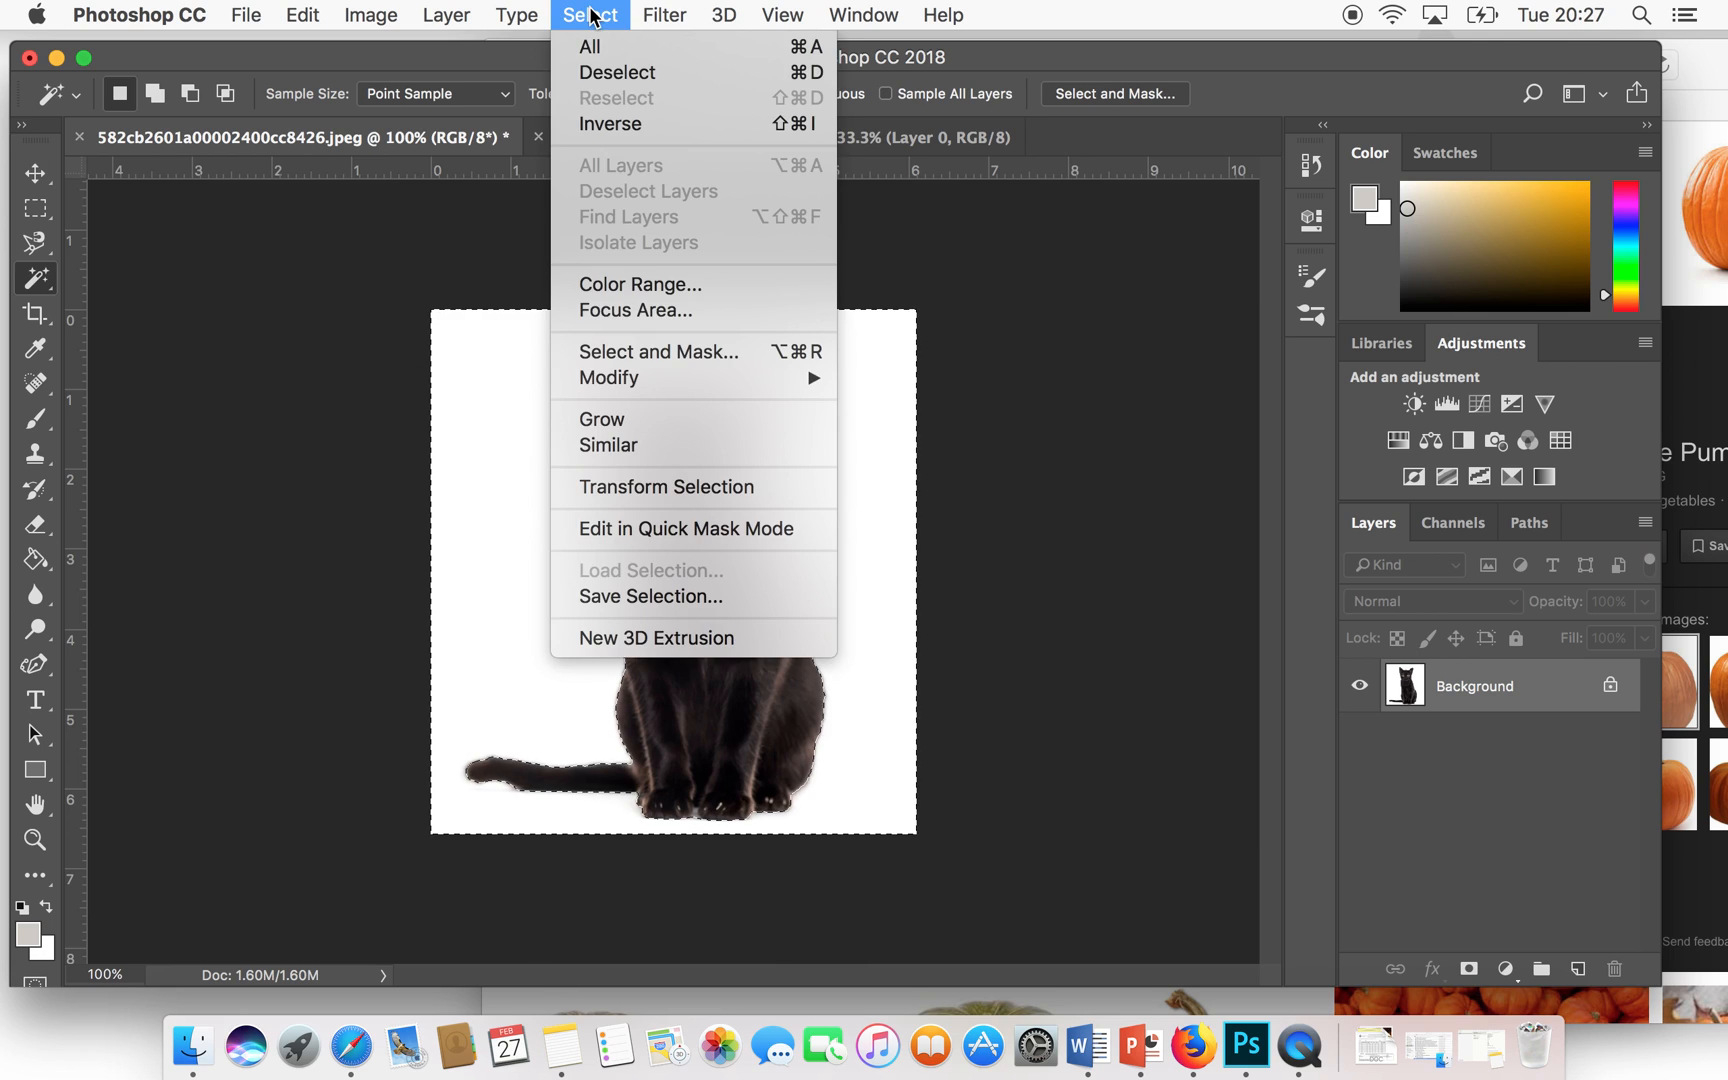
pyautogui.click(600, 126)
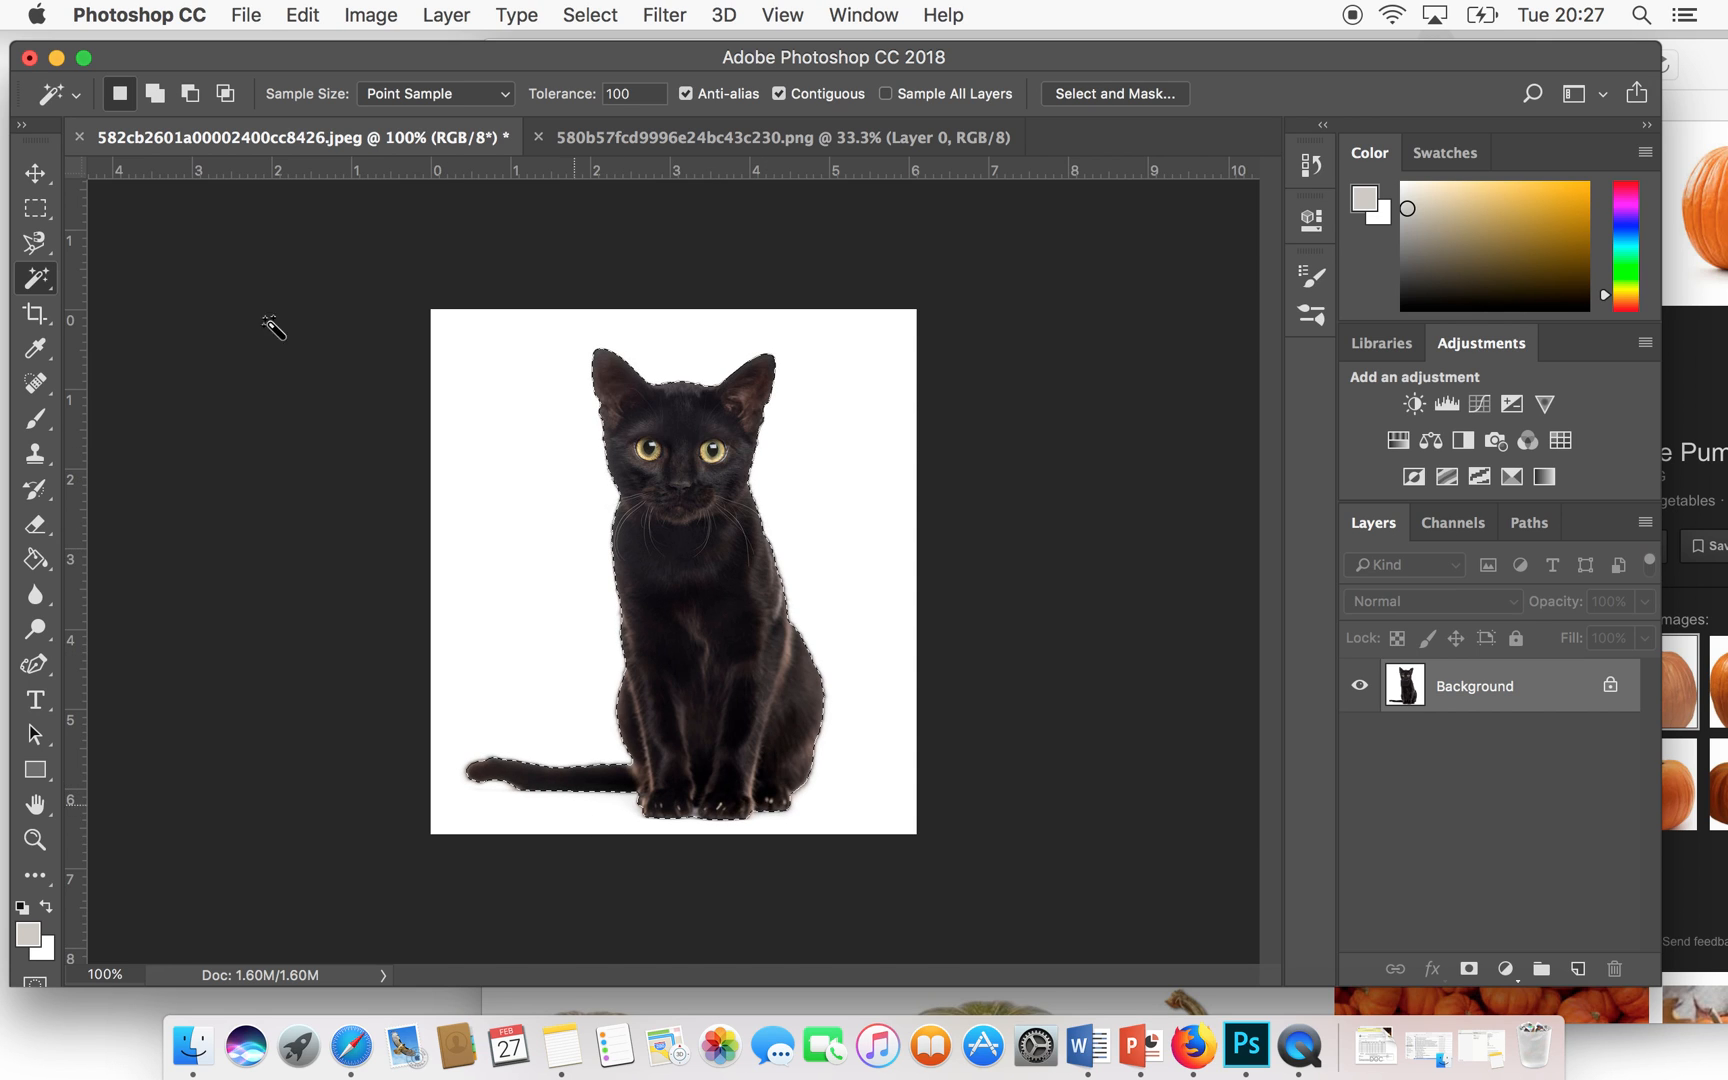
pyautogui.click(300, 15)
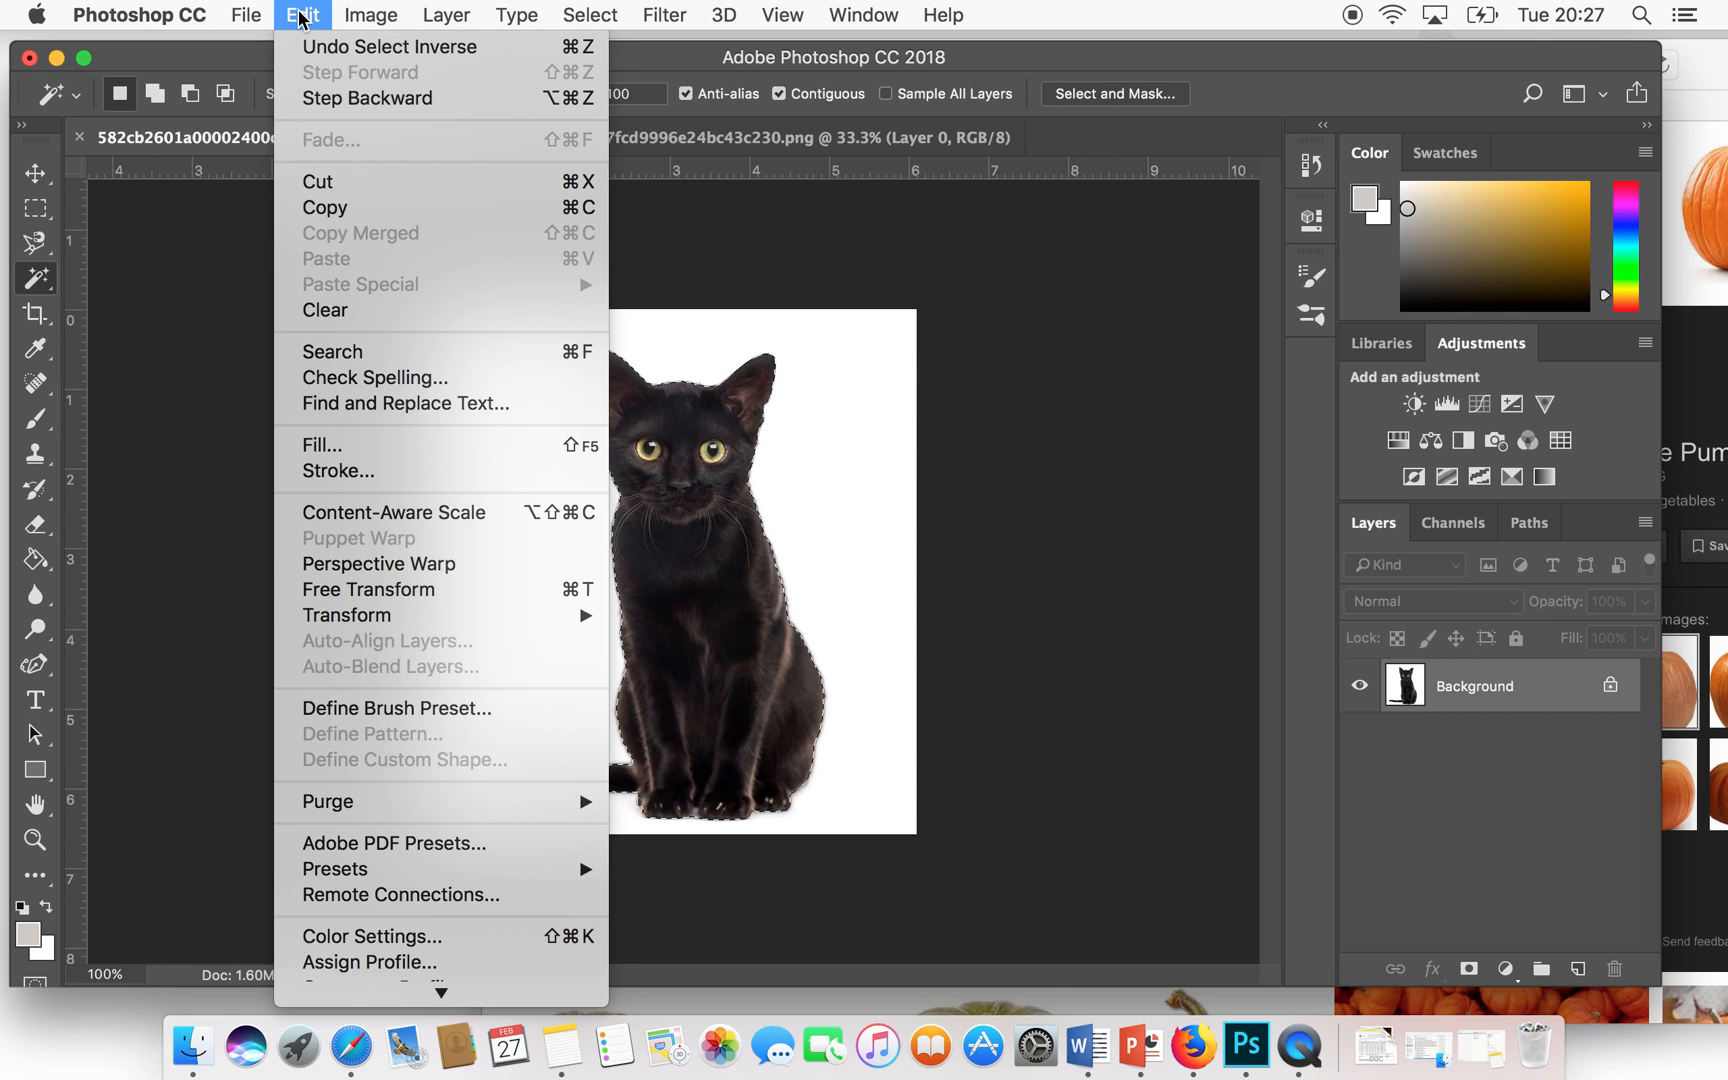
pyautogui.click(350, 708)
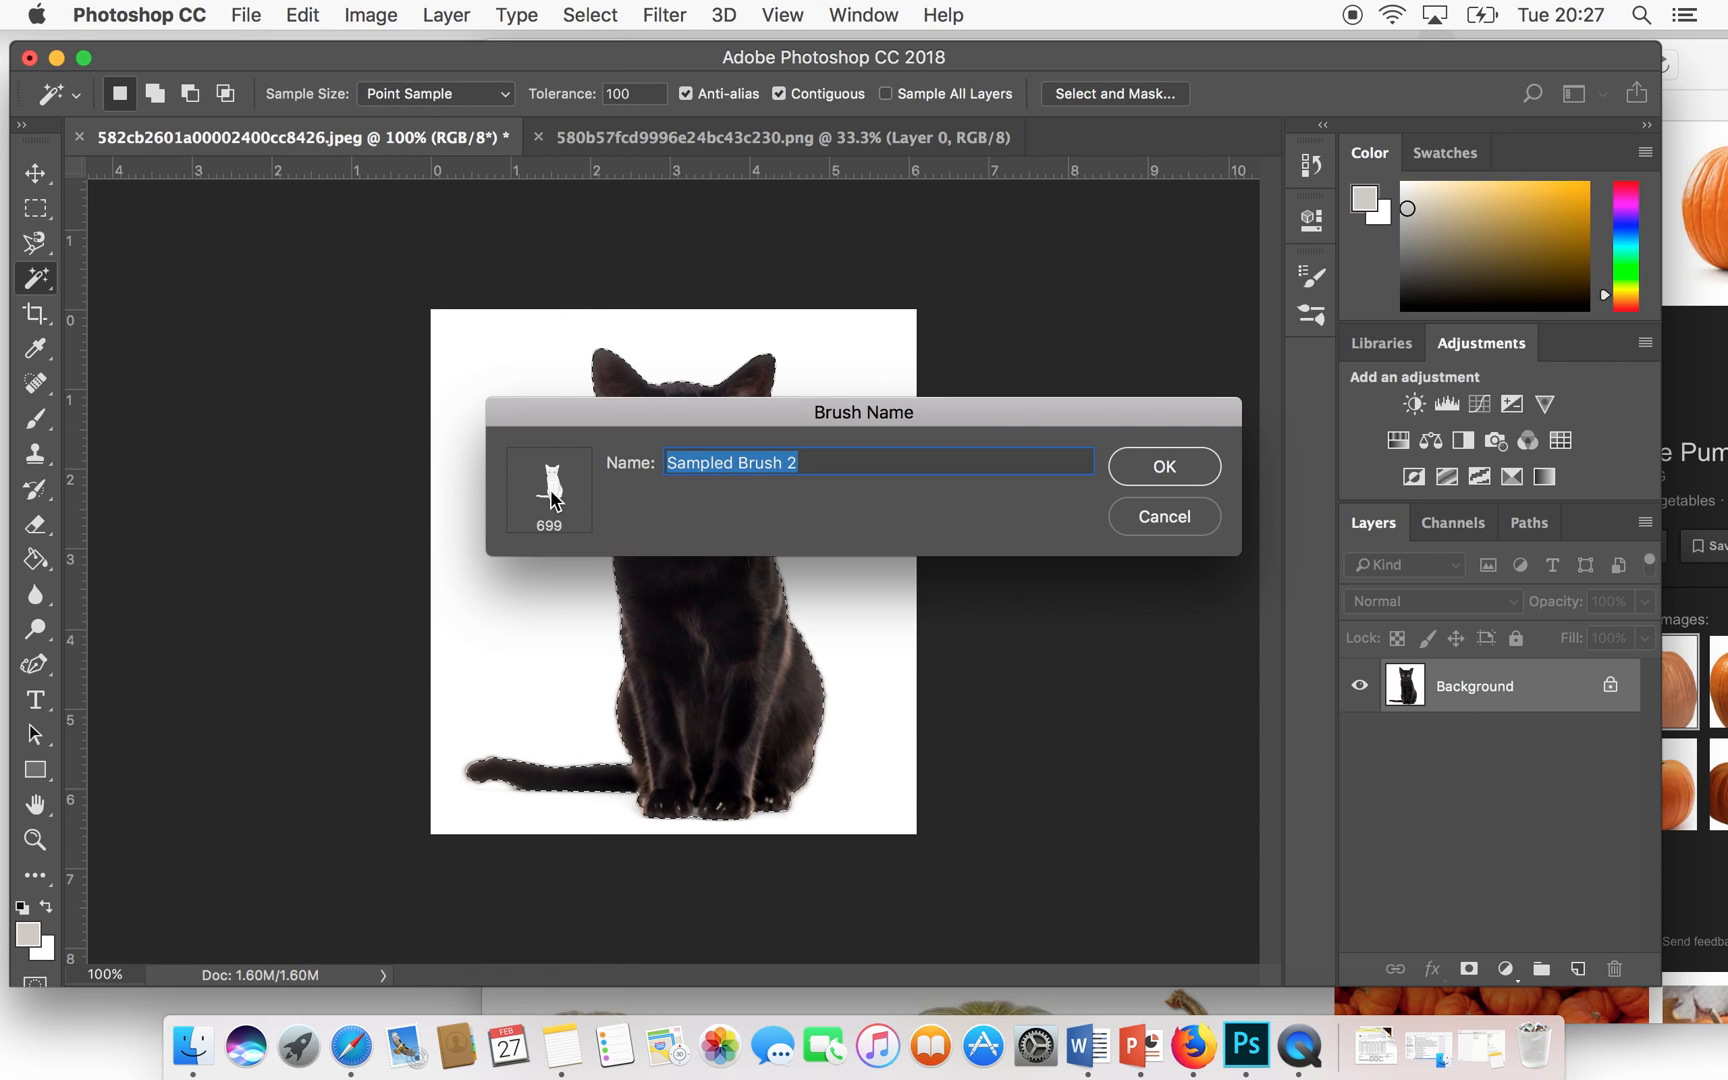
pyautogui.press('BackSpace')
pyautogui.write('Cat')
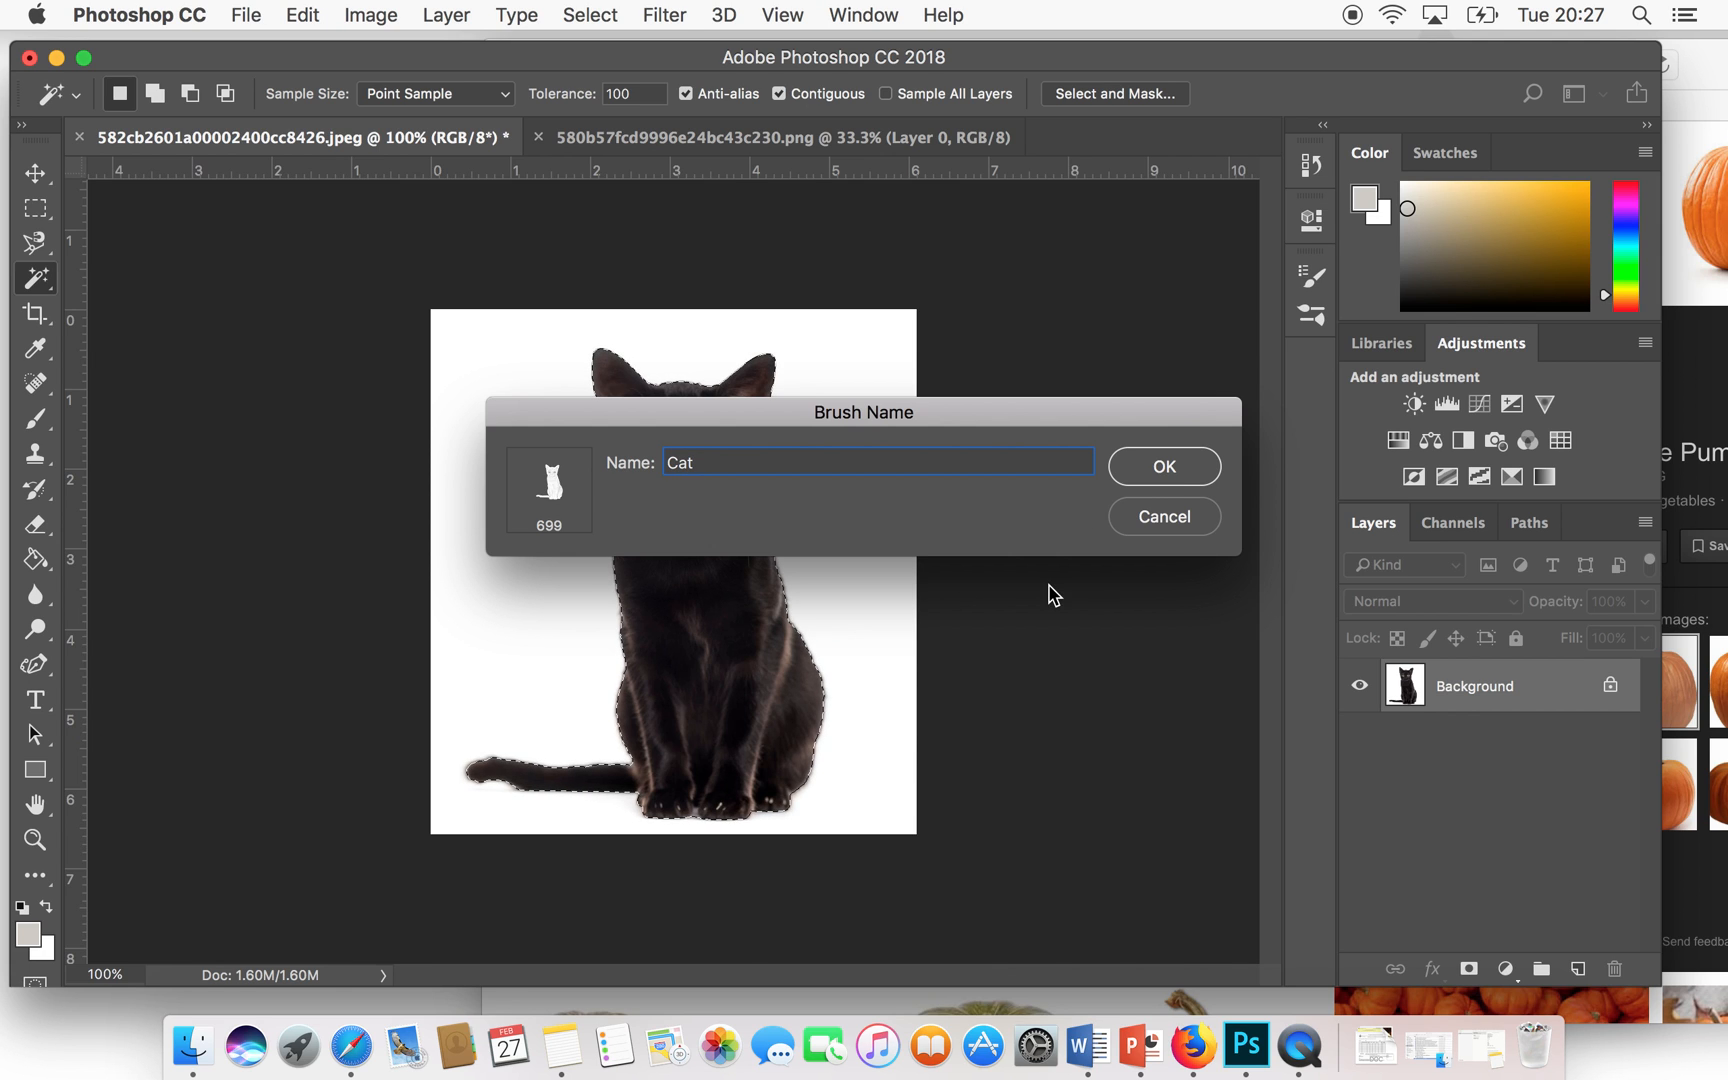
pyautogui.click(1165, 468)
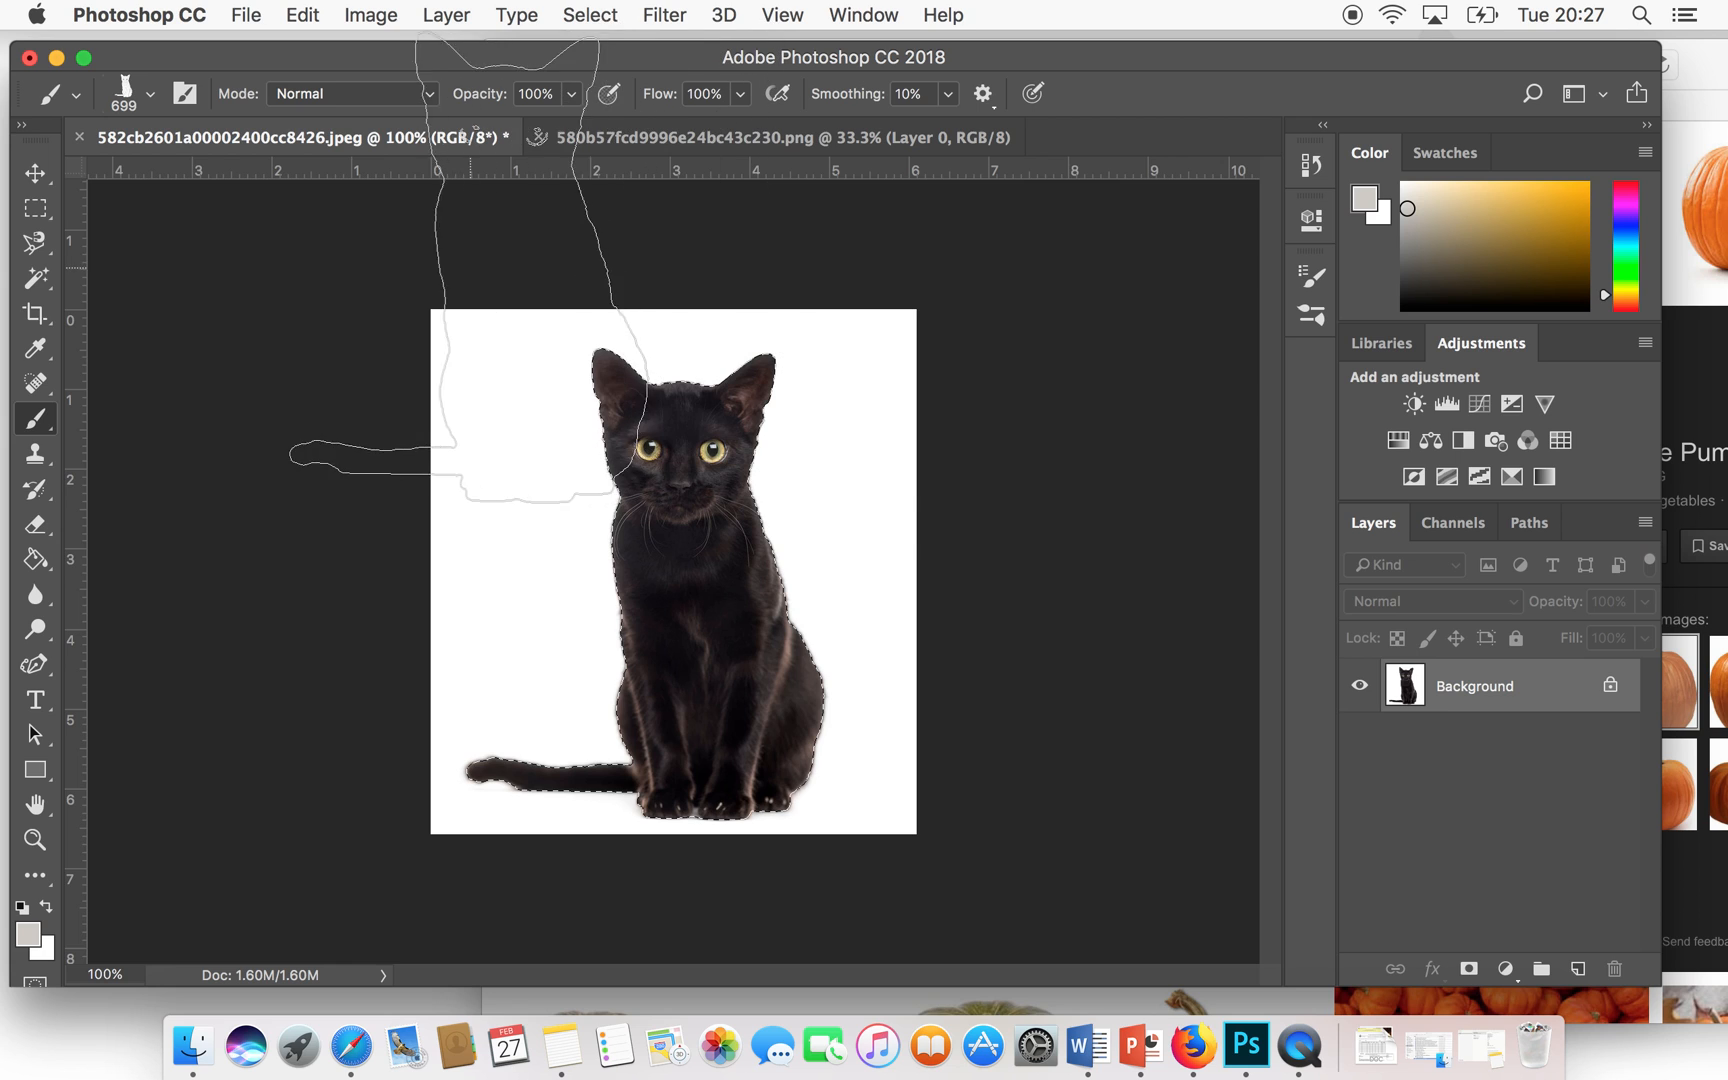
# - In the pumpkin image, select the whole pumpkin and its stem with the Quick Selection Tool at a brush size of 93 px
pyautogui.click(36, 170)
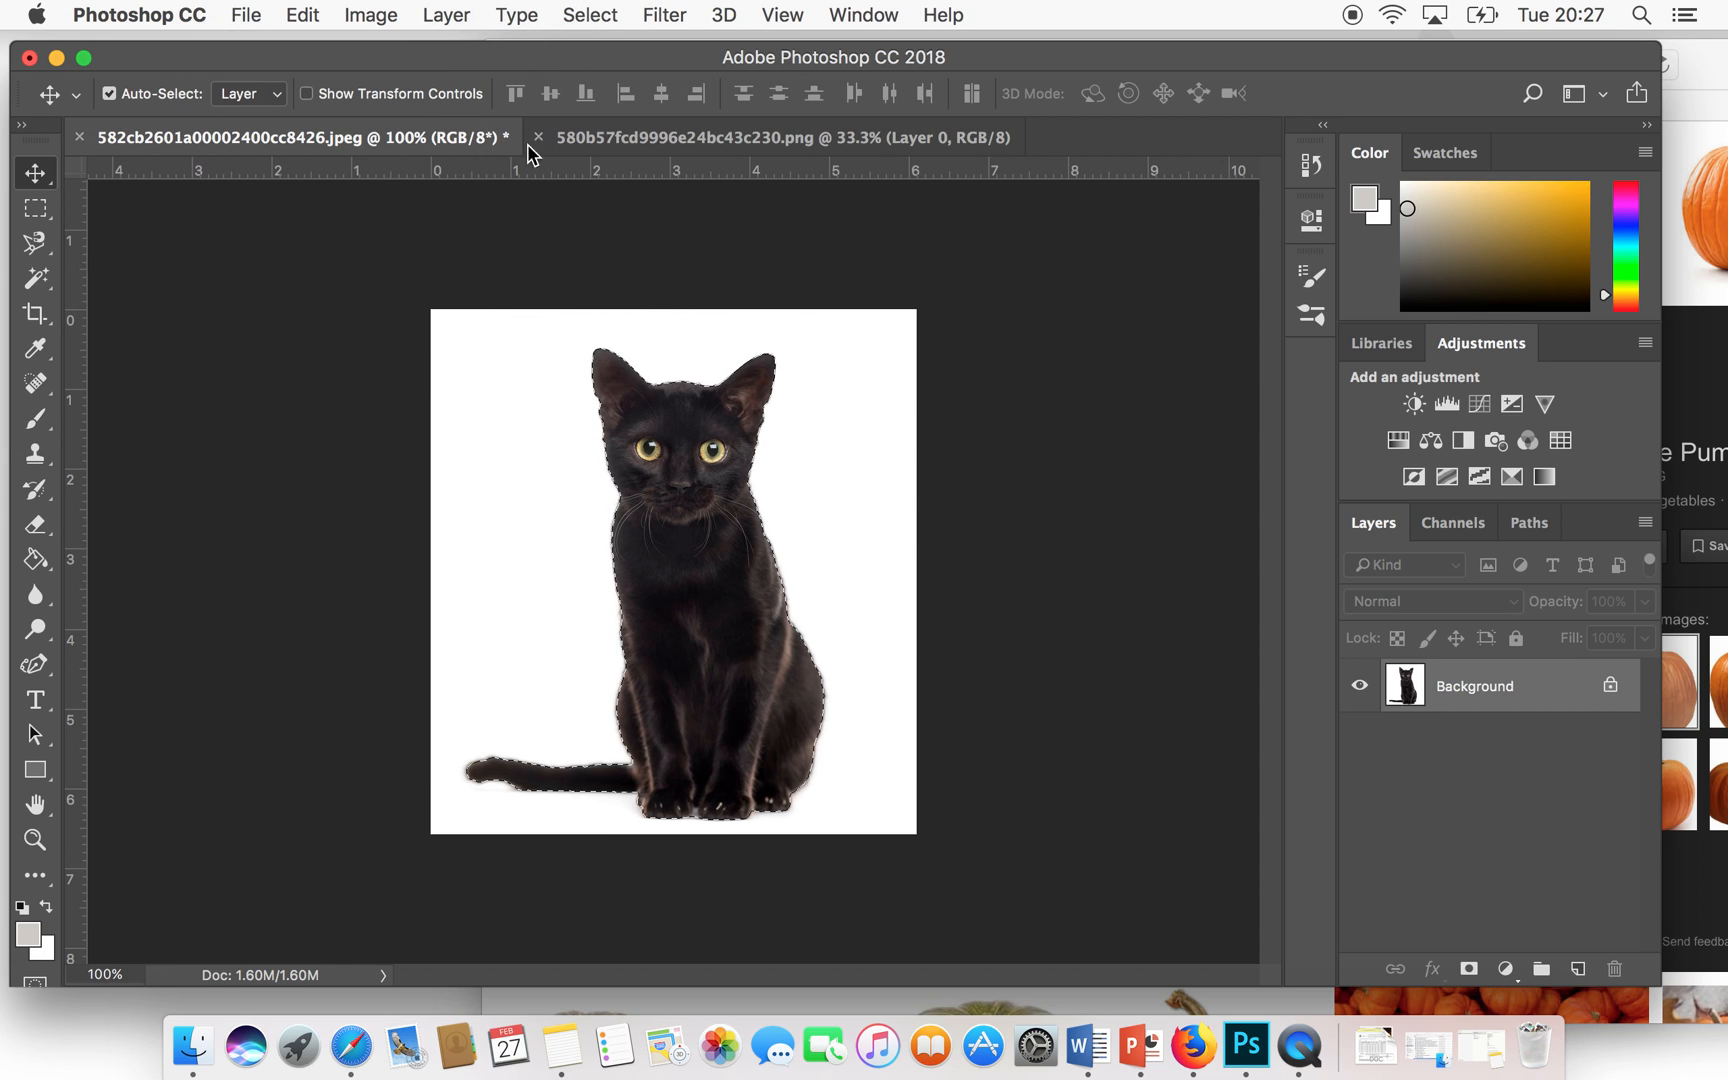
pyautogui.click(575, 140)
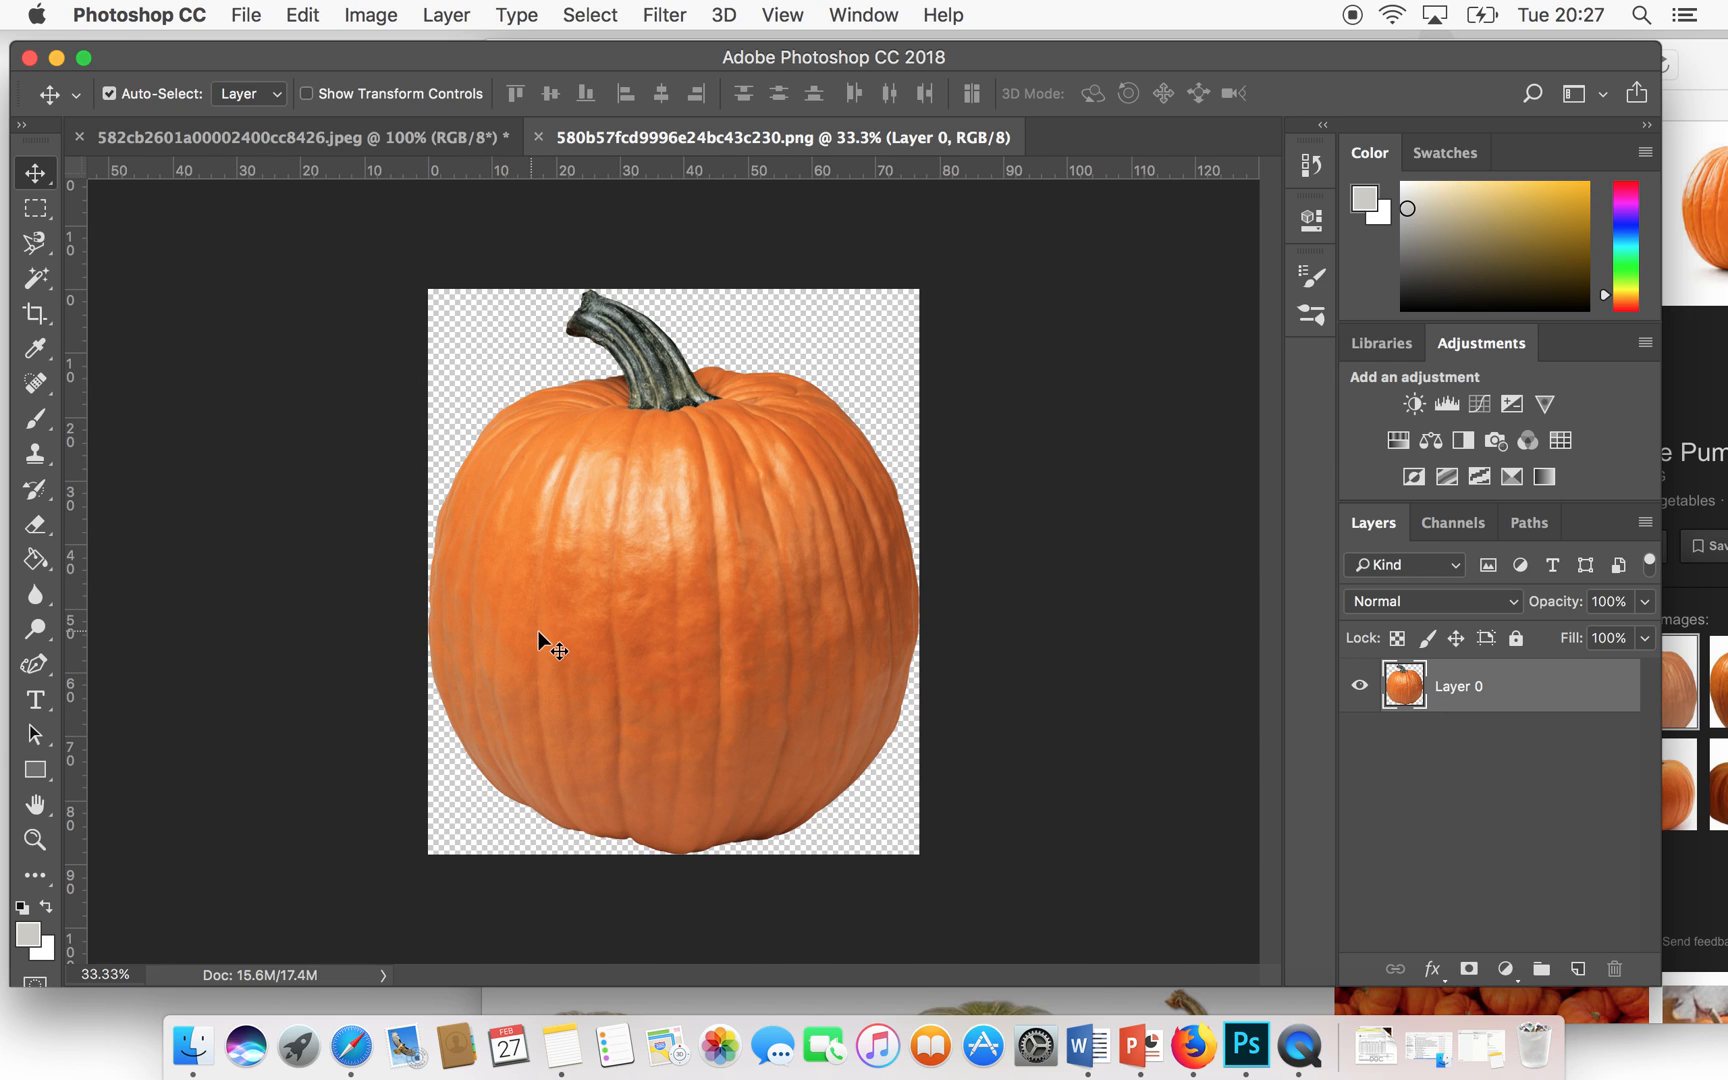
pyautogui.click(36, 283)
pyautogui.click(130, 274)
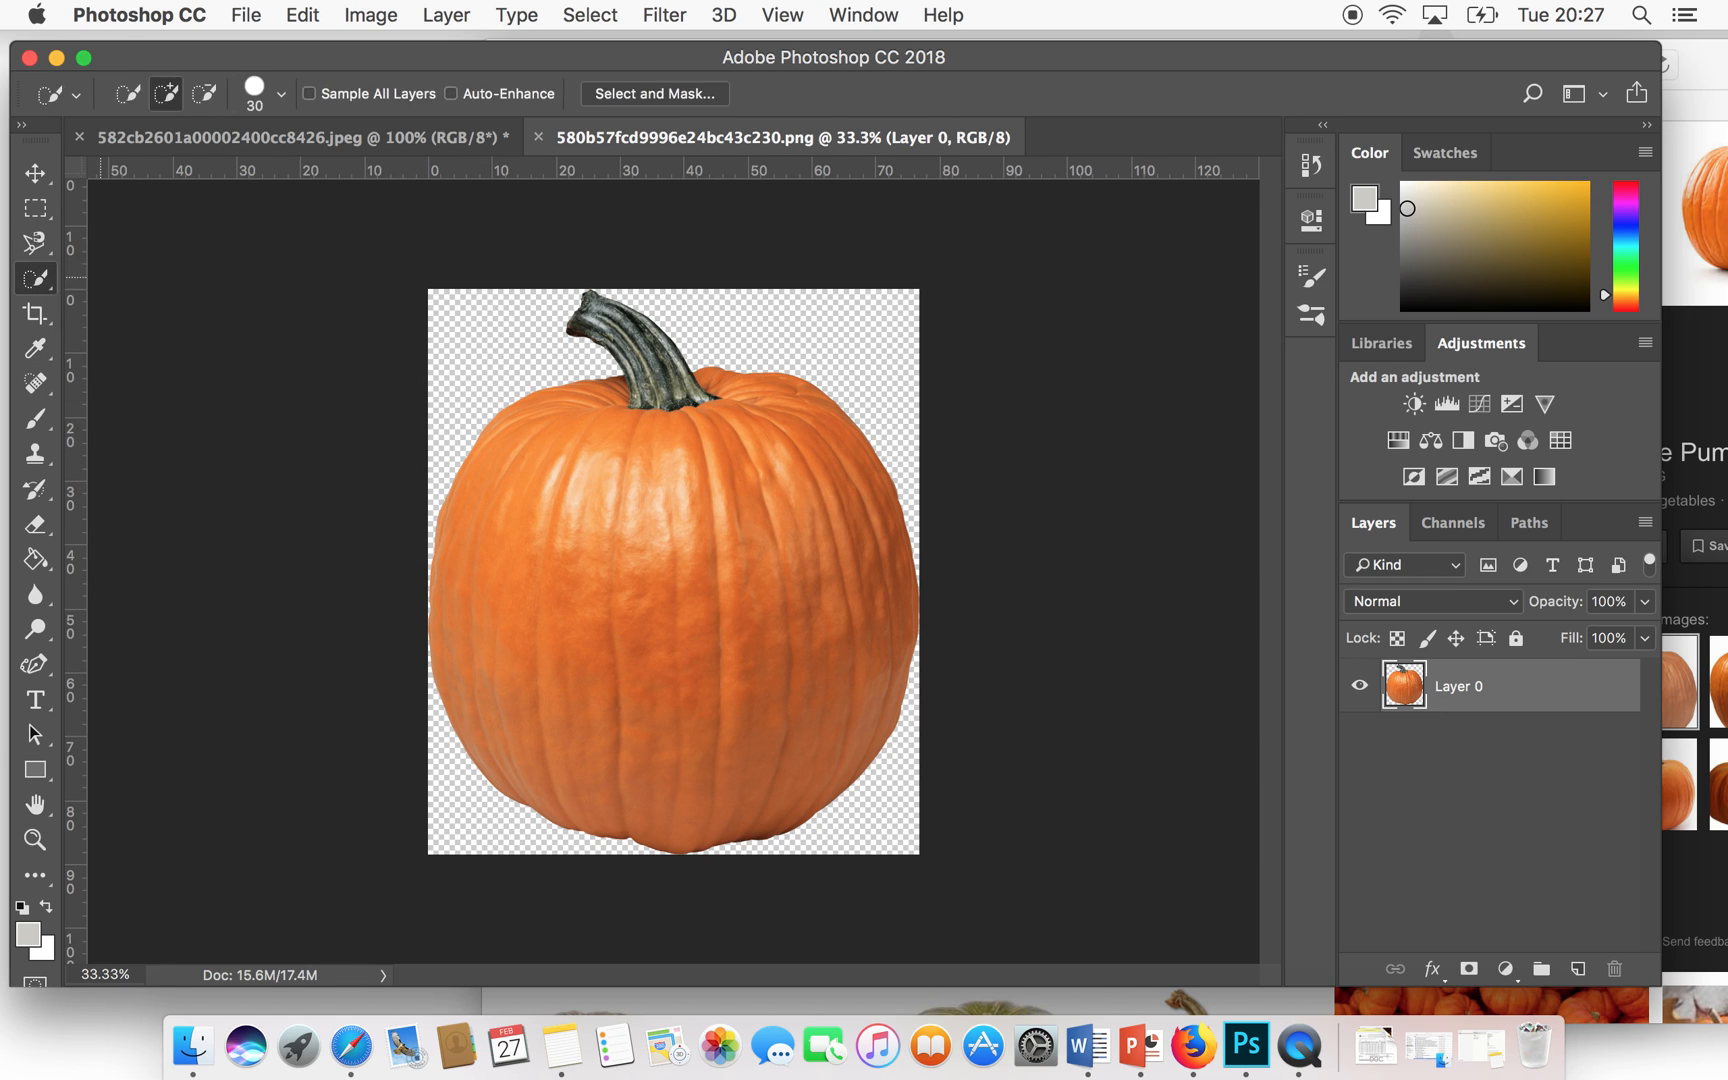
pyautogui.click(123, 100)
pyautogui.click(269, 80)
pyautogui.moveTo(215, 167); pyautogui.dragTo(250, 167)
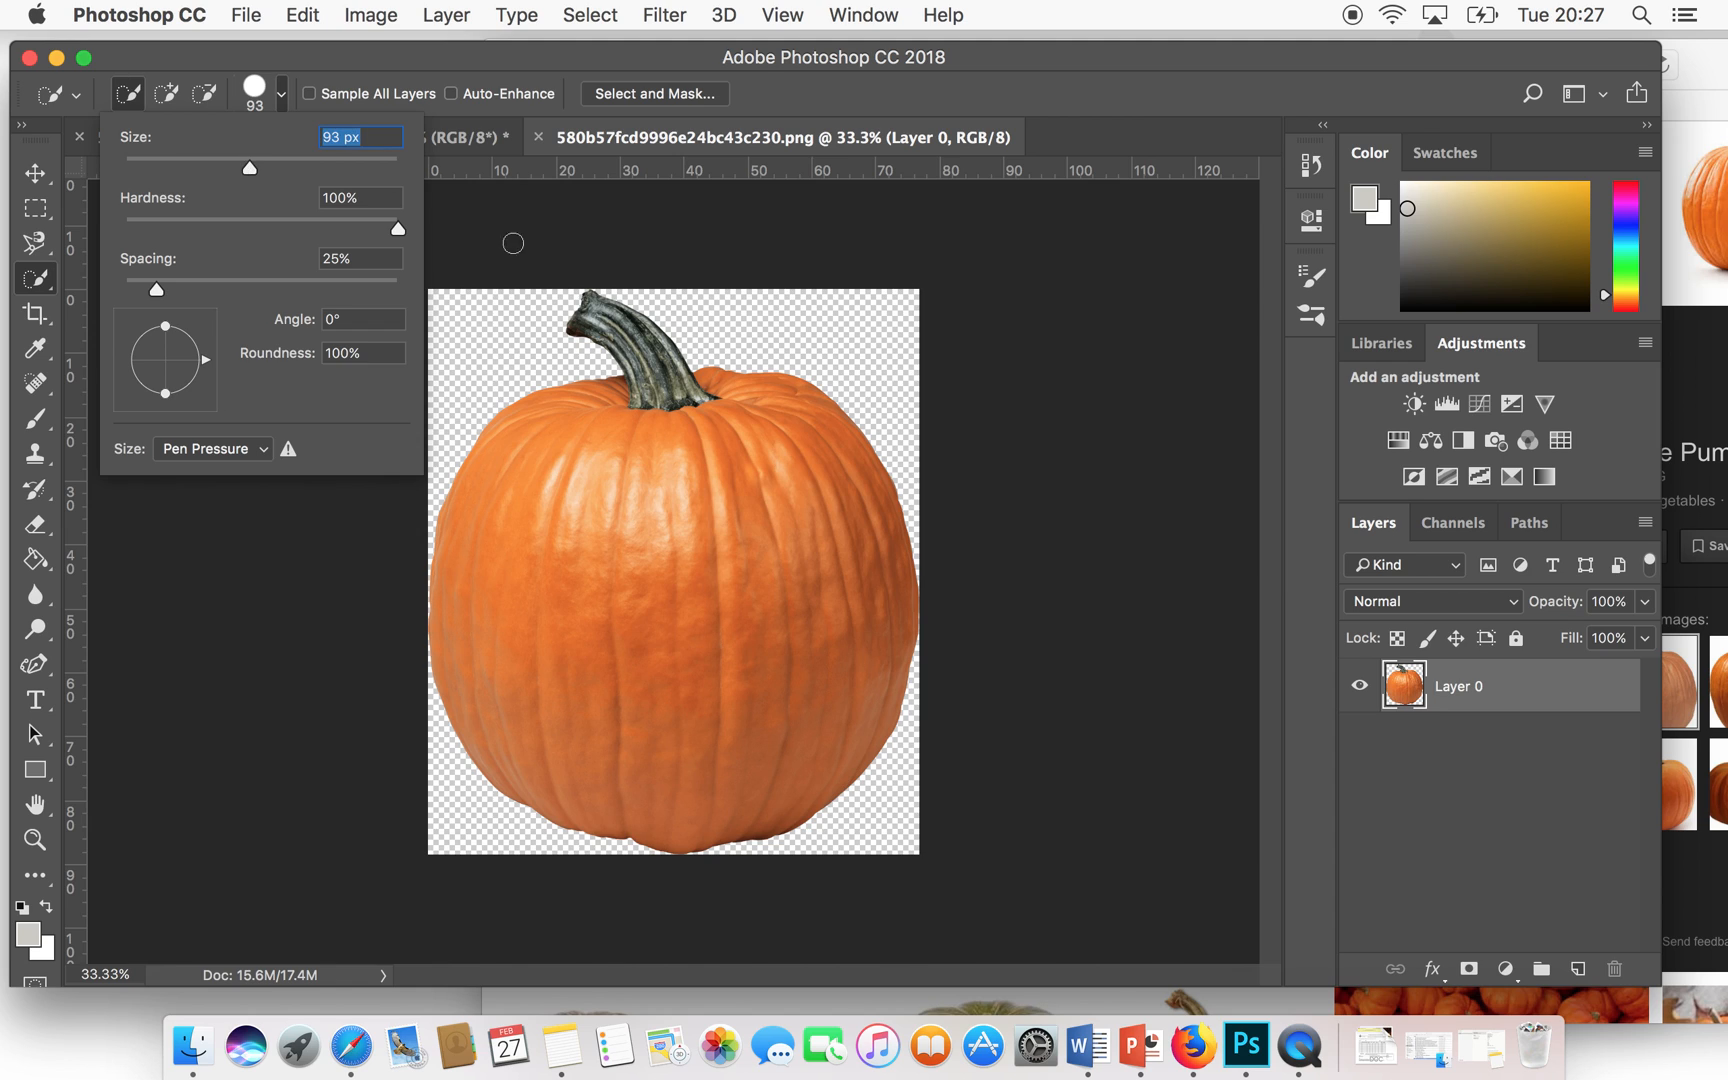
pyautogui.click(639, 333)
pyautogui.moveTo(639, 333); pyautogui.dragTo(637, 436)
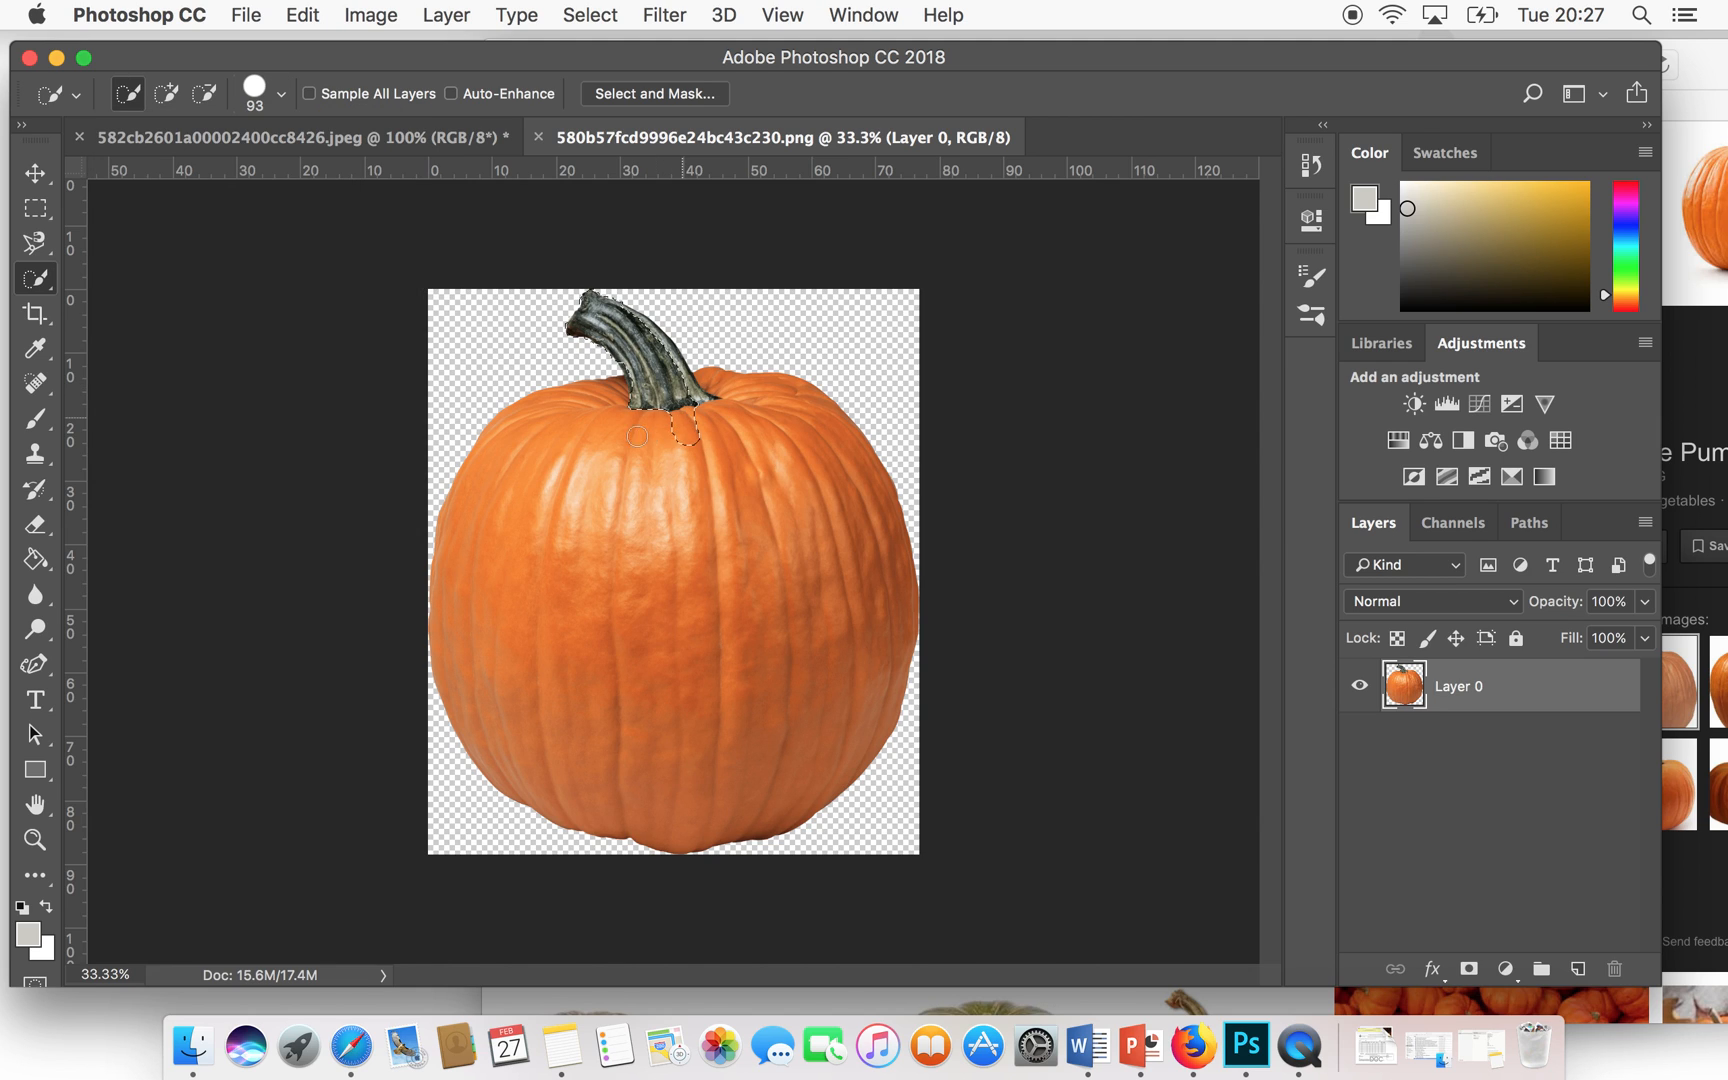
pyautogui.moveTo(582, 714)
pyautogui.mouseDown()
pyautogui.moveTo(692, 709)
pyautogui.moveTo(720, 574)
pyautogui.mouseUp()
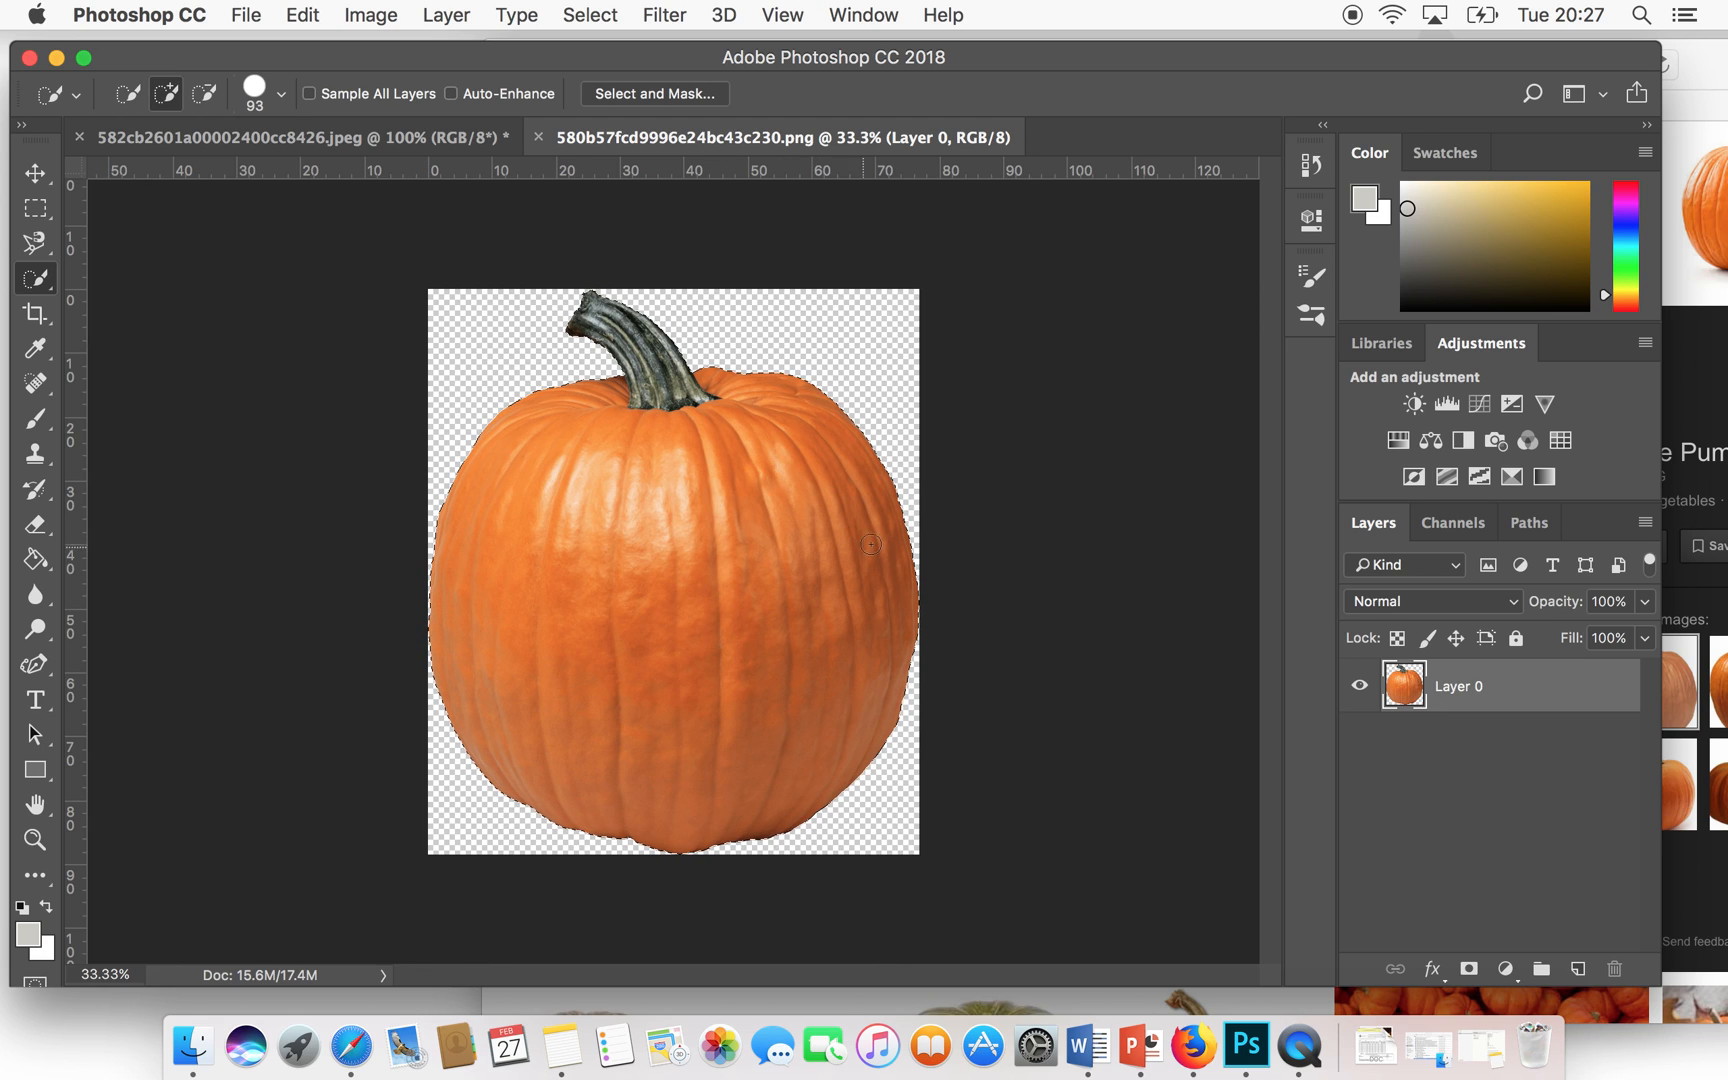
# - Subtract the stem from the pumpkin selection and add it back with the Quick Selection Tool
pyautogui.press('super+shift+i')
pyautogui.click(208, 93)
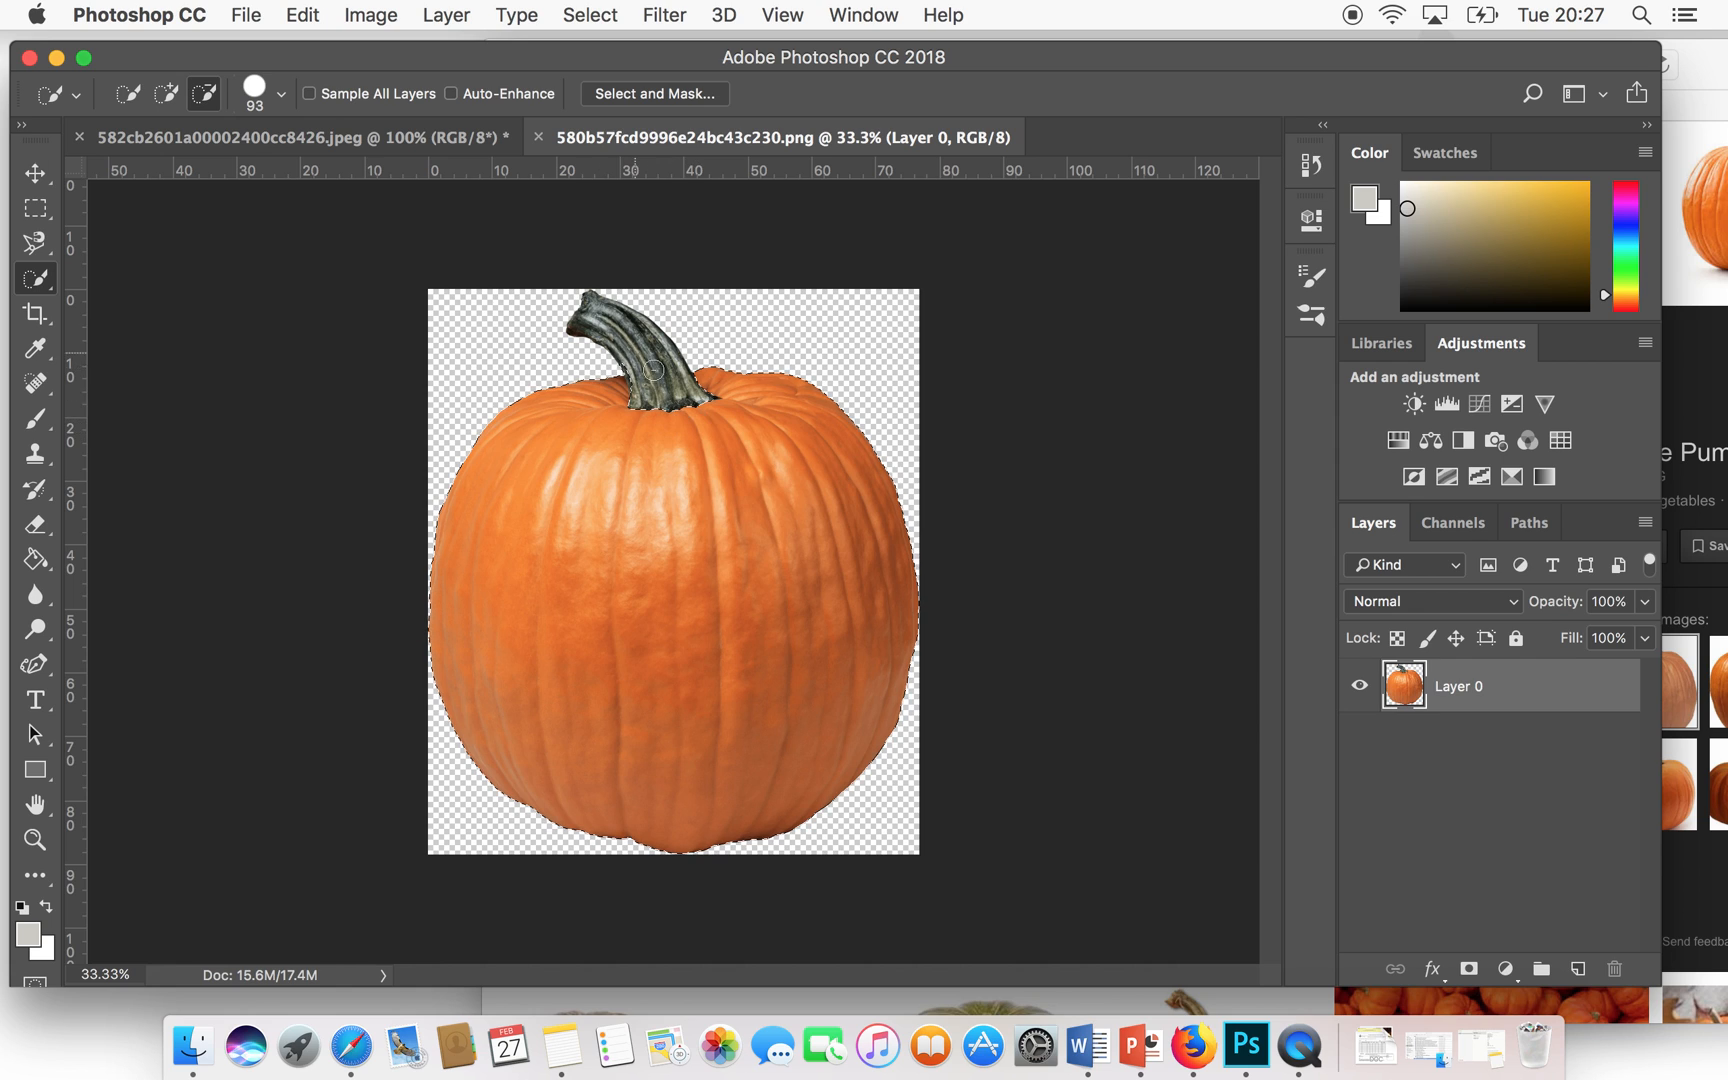
pyautogui.click(168, 94)
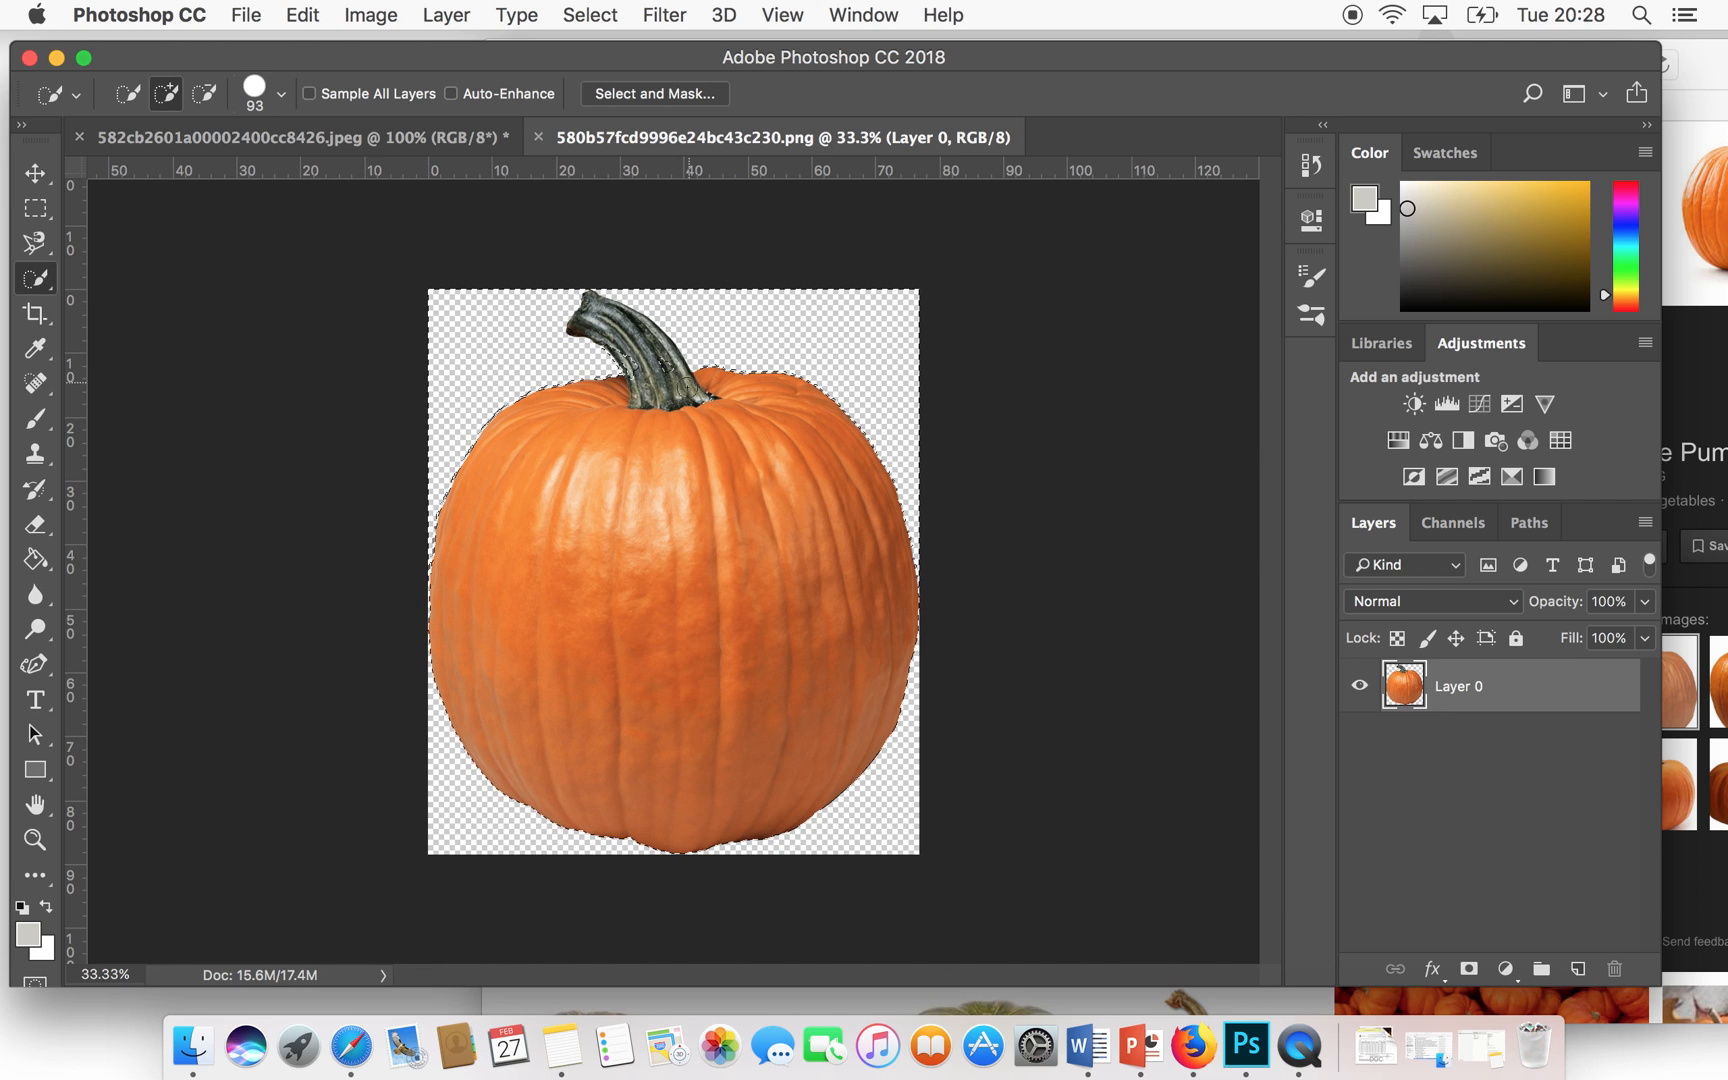
pyautogui.click(627, 365)
# - Define the selected pumpkin as a brush preset named Pumkin
pyautogui.click(300, 14)
pyautogui.moveTo(382, 618)
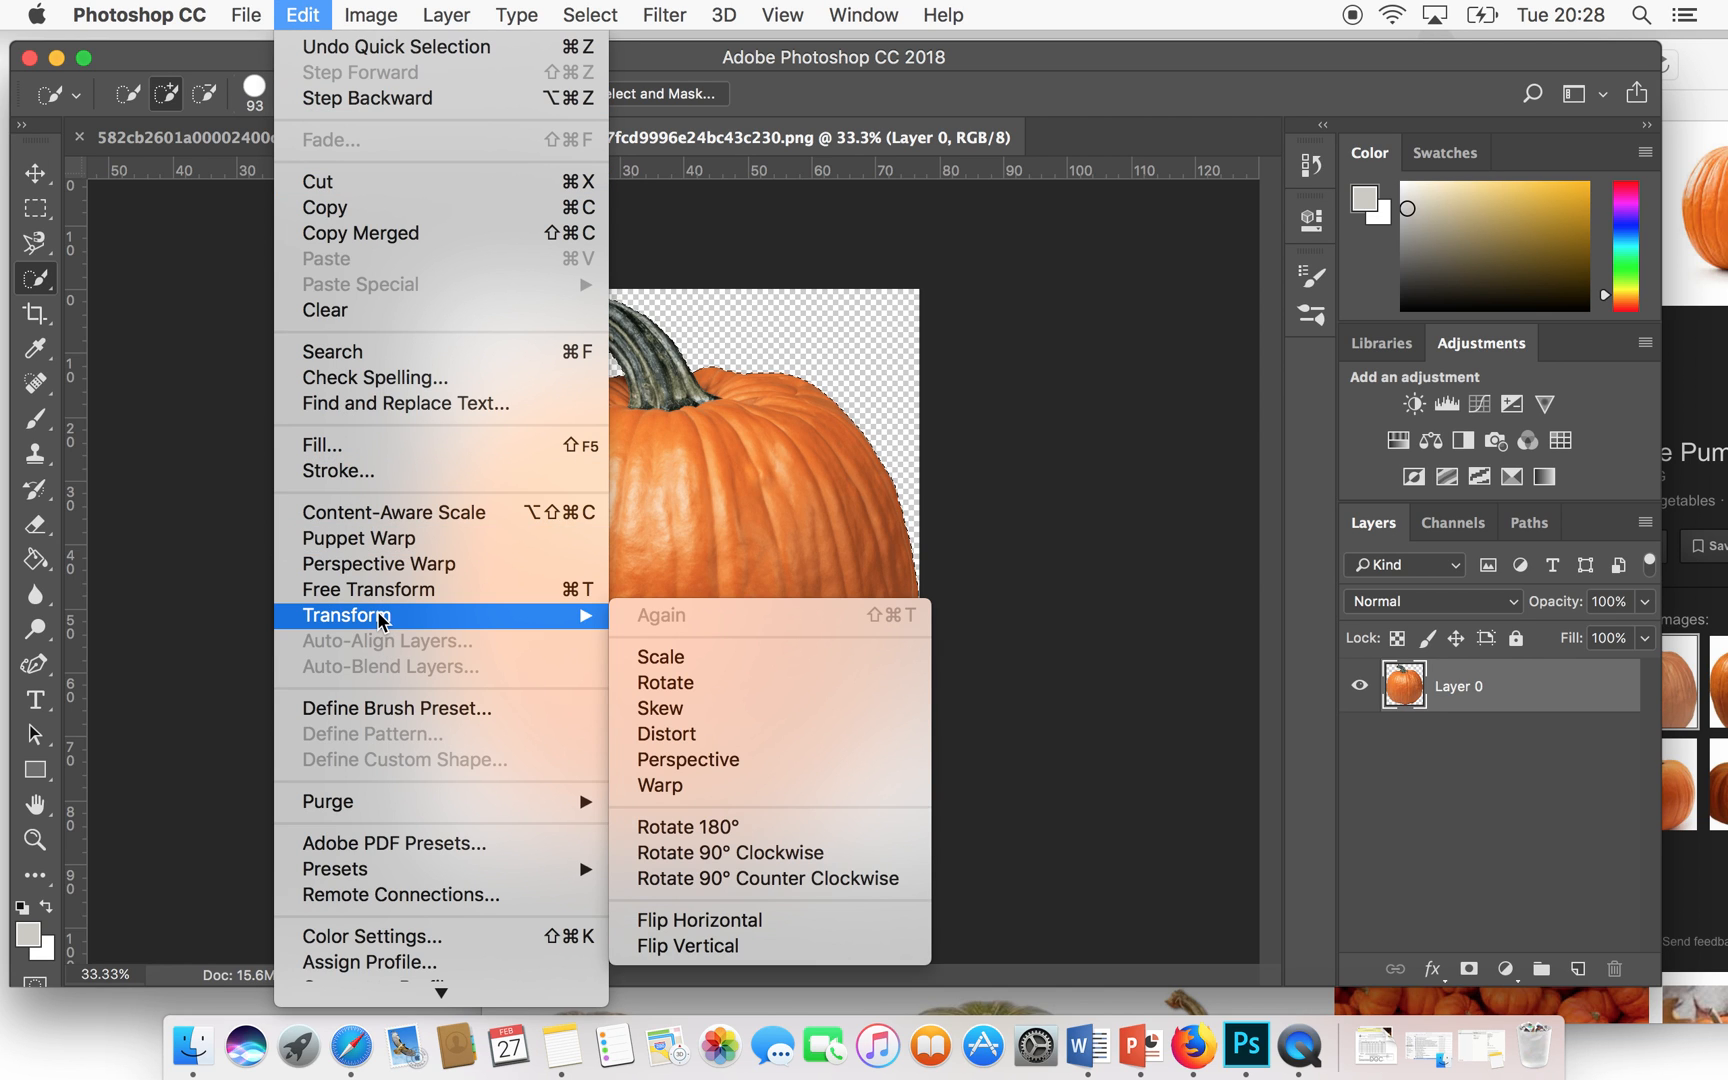
pyautogui.click(354, 708)
pyautogui.press('BackSpace')
pyautogui.write('Pumkin')
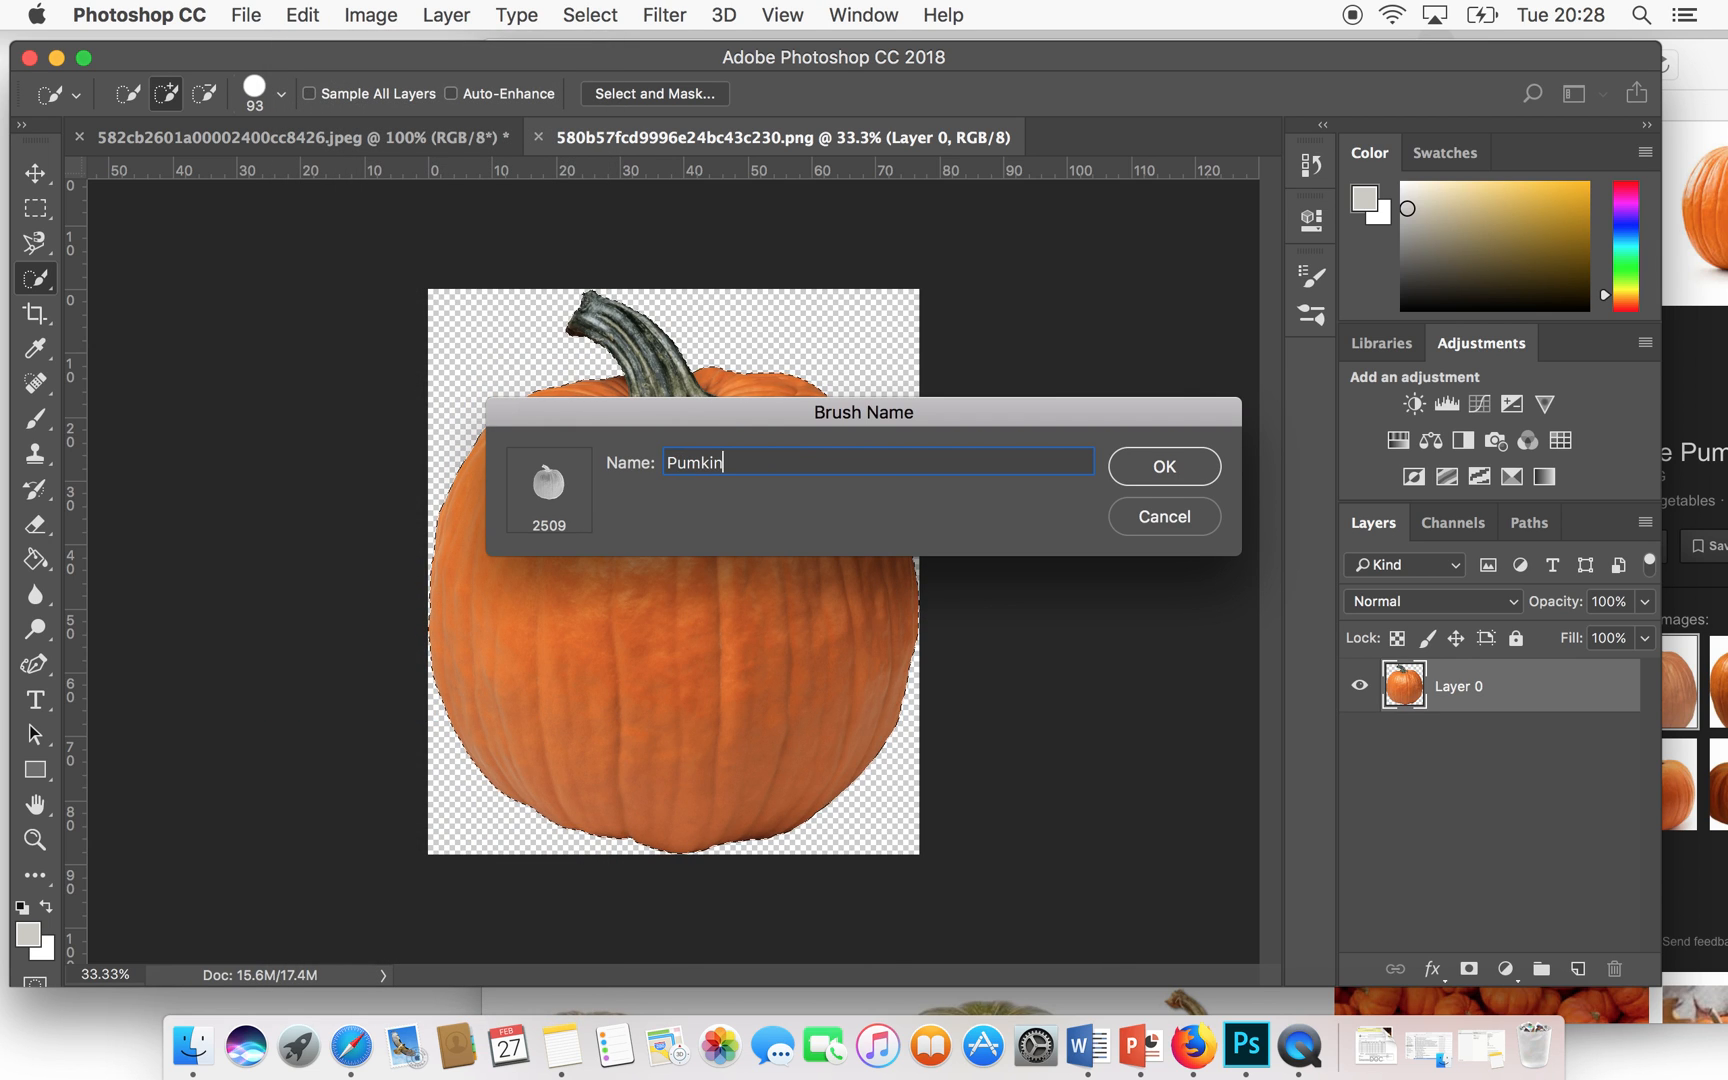
pyautogui.press('Return')
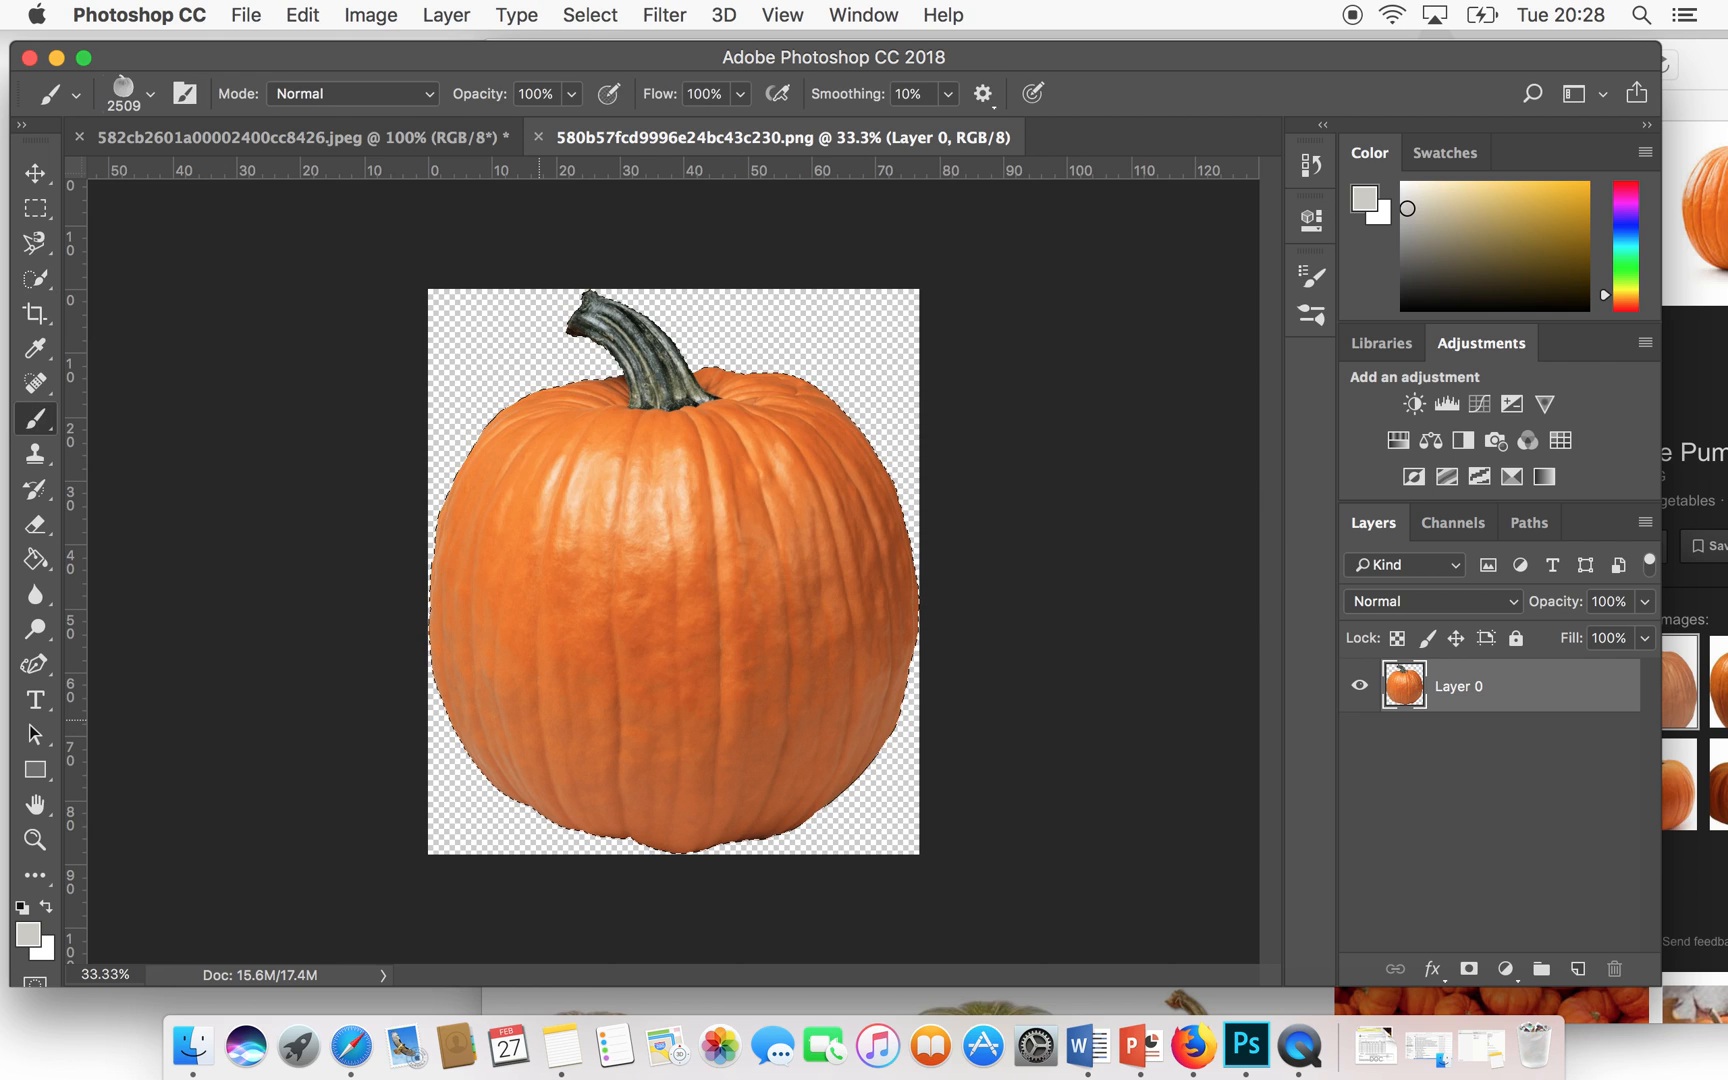
# - Create a new A4 document, 210 x 297 mm at 300 ppi, with a white background
pyautogui.click(255, 18)
pyautogui.click(268, 47)
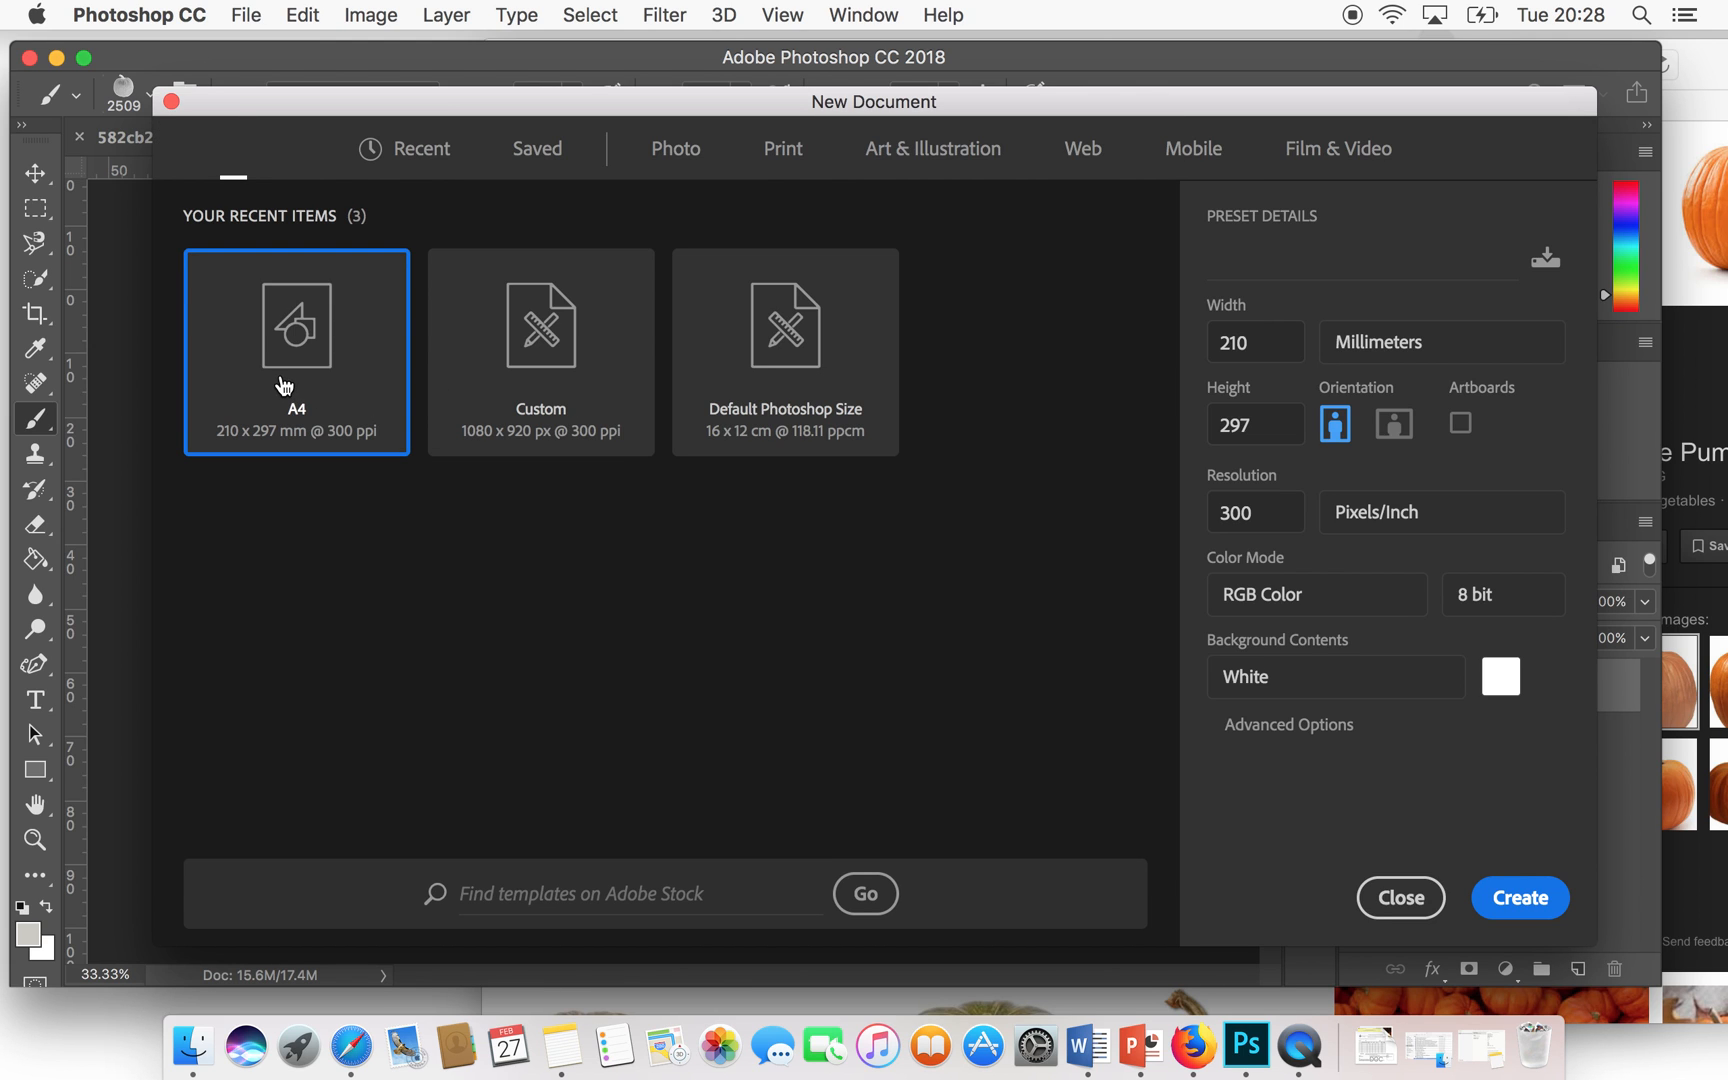
pyautogui.click(1537, 903)
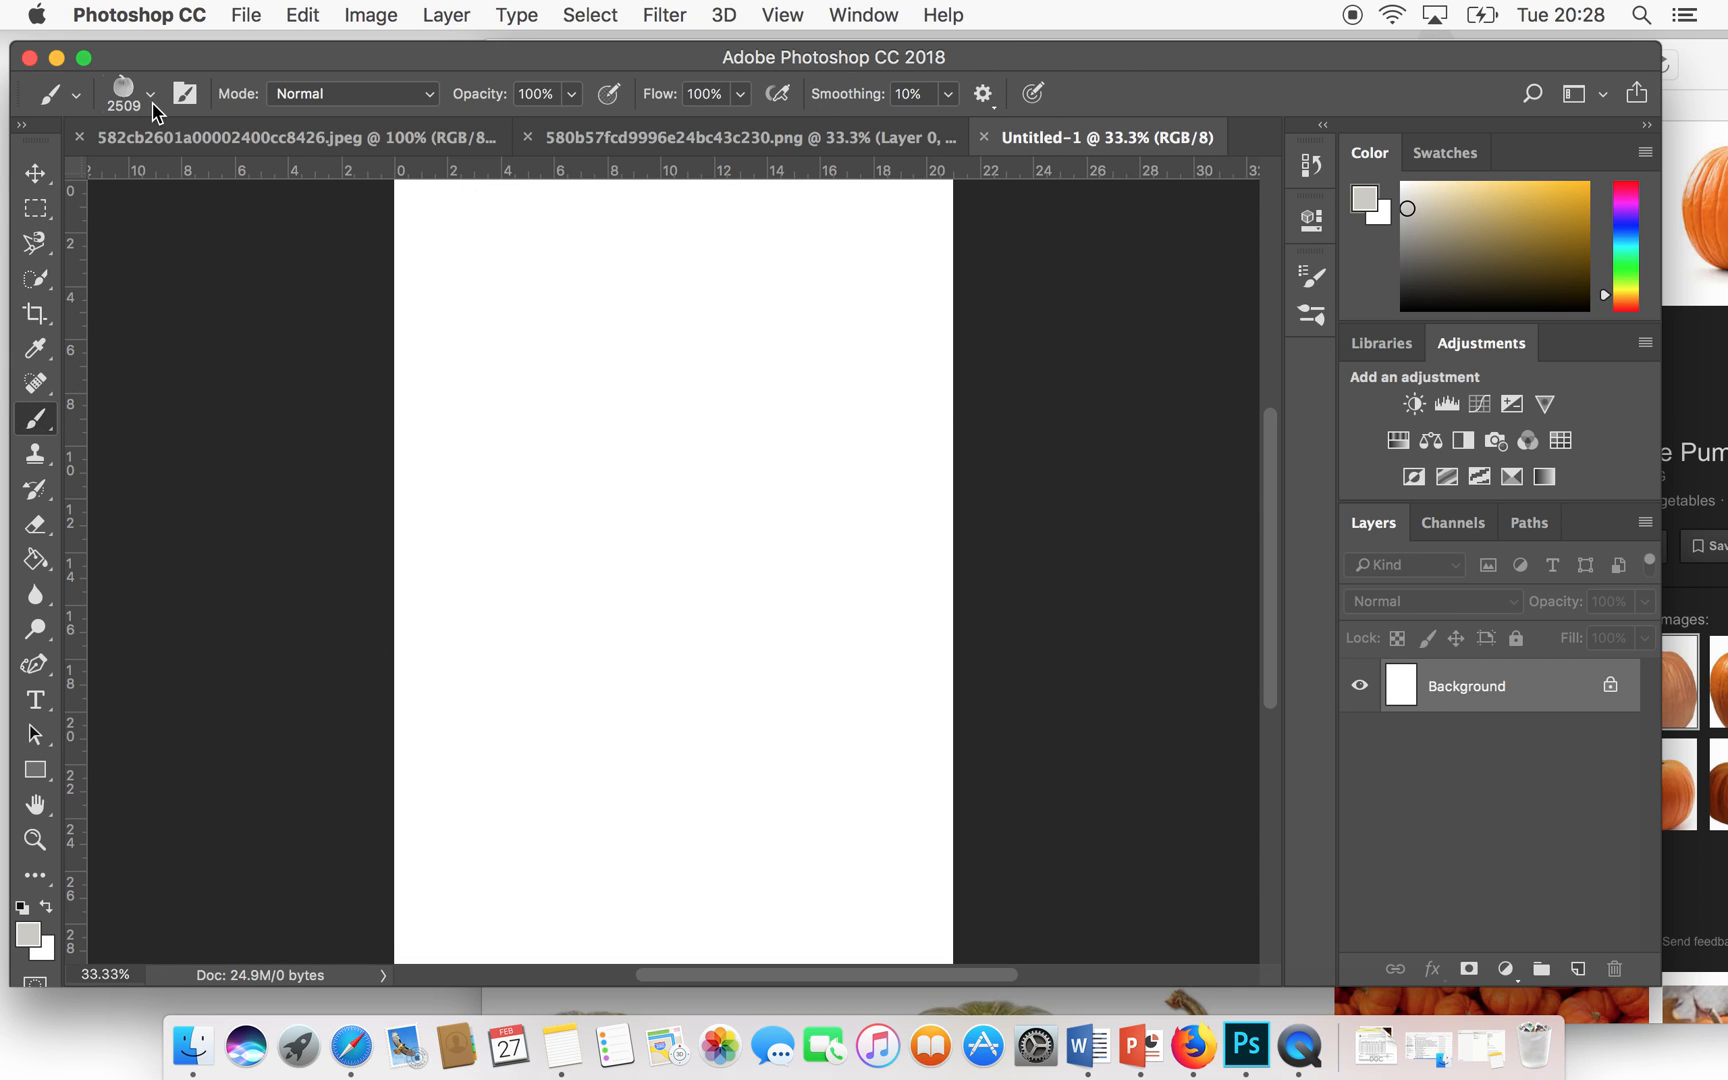
# - Display the brush settings, choose the custom cat brush tip and enlarge it to 1760 px
pyautogui.click(151, 98)
pyautogui.click(180, 95)
pyautogui.click(185, 94)
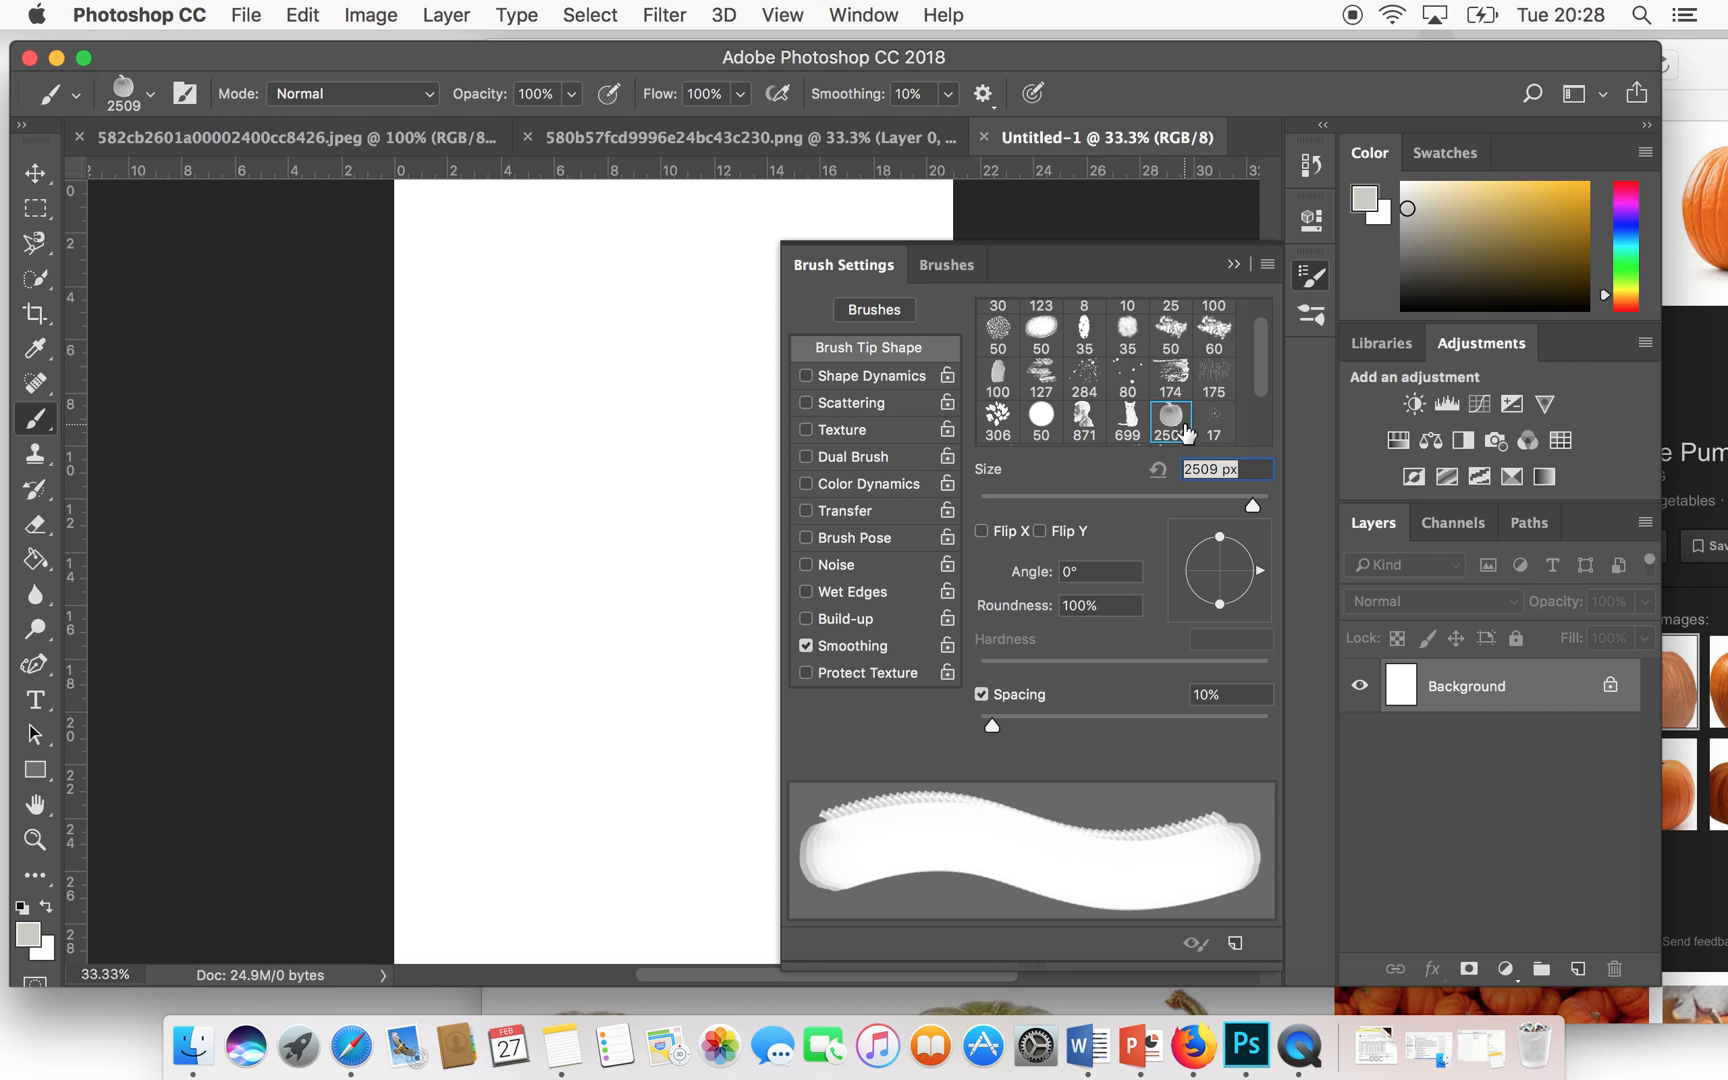
pyautogui.click(1087, 420)
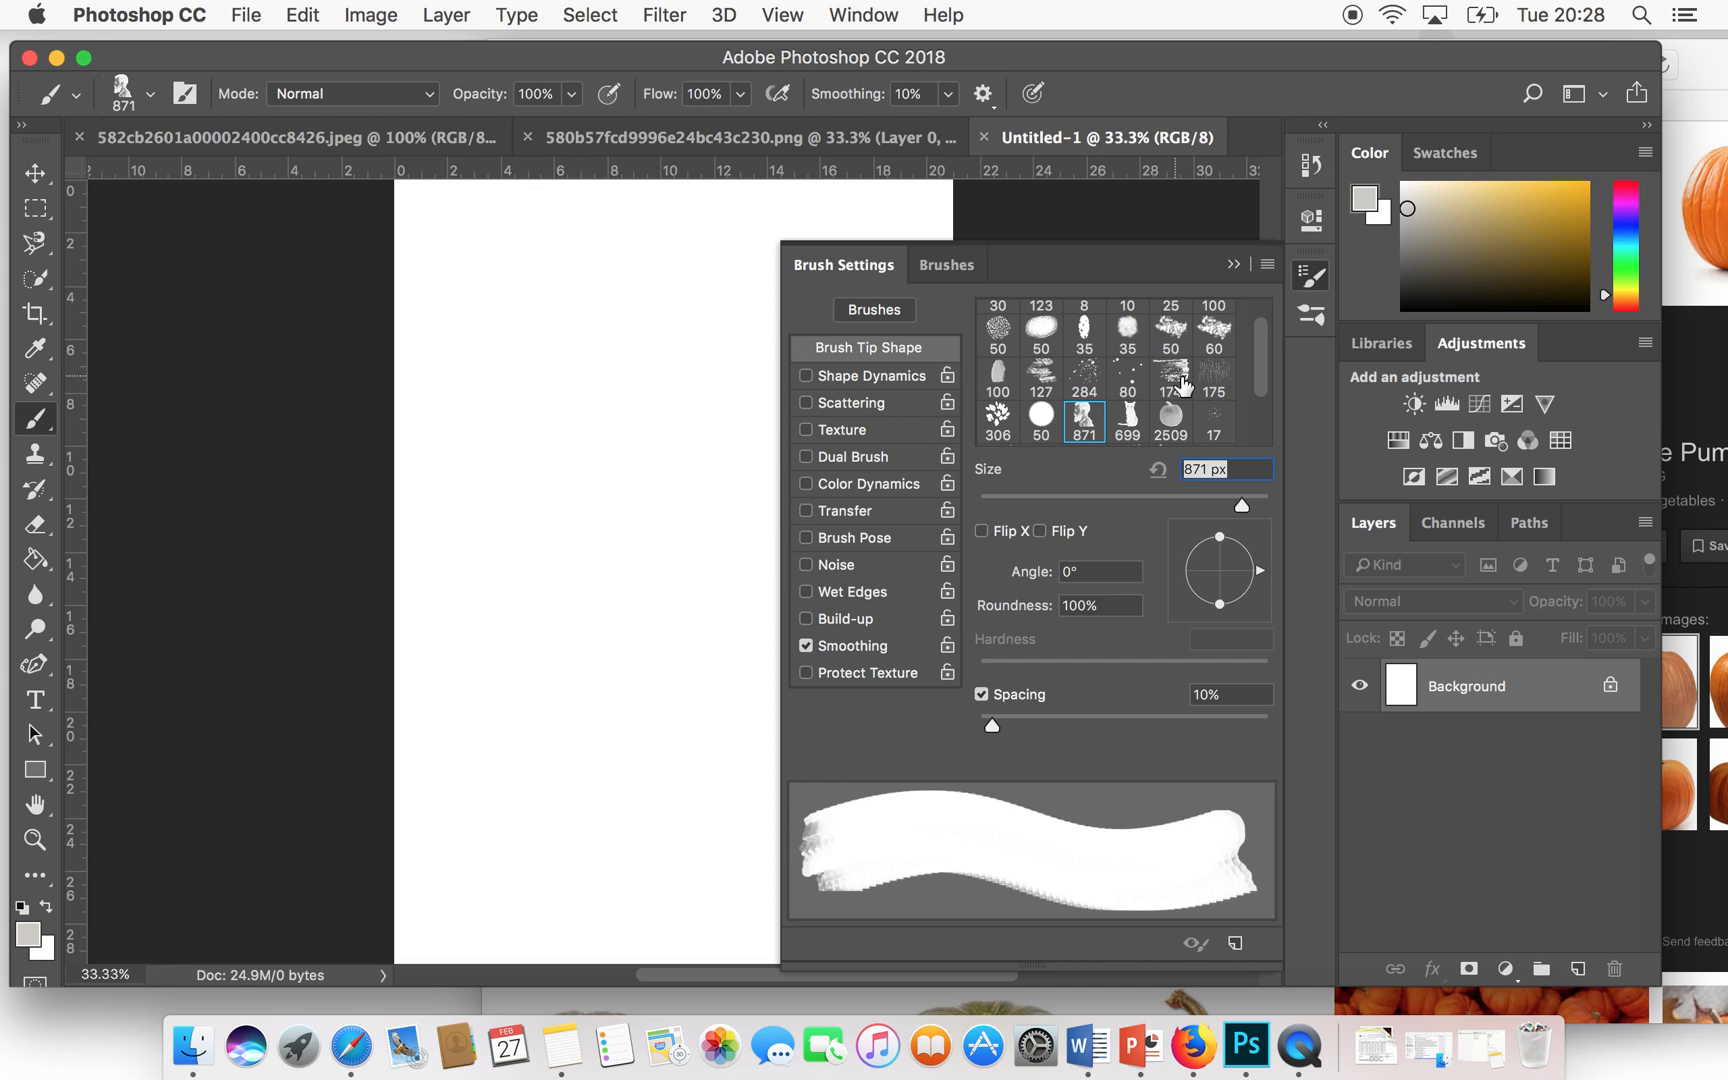
pyautogui.click(1124, 426)
pyautogui.click(1167, 425)
pyautogui.click(1128, 428)
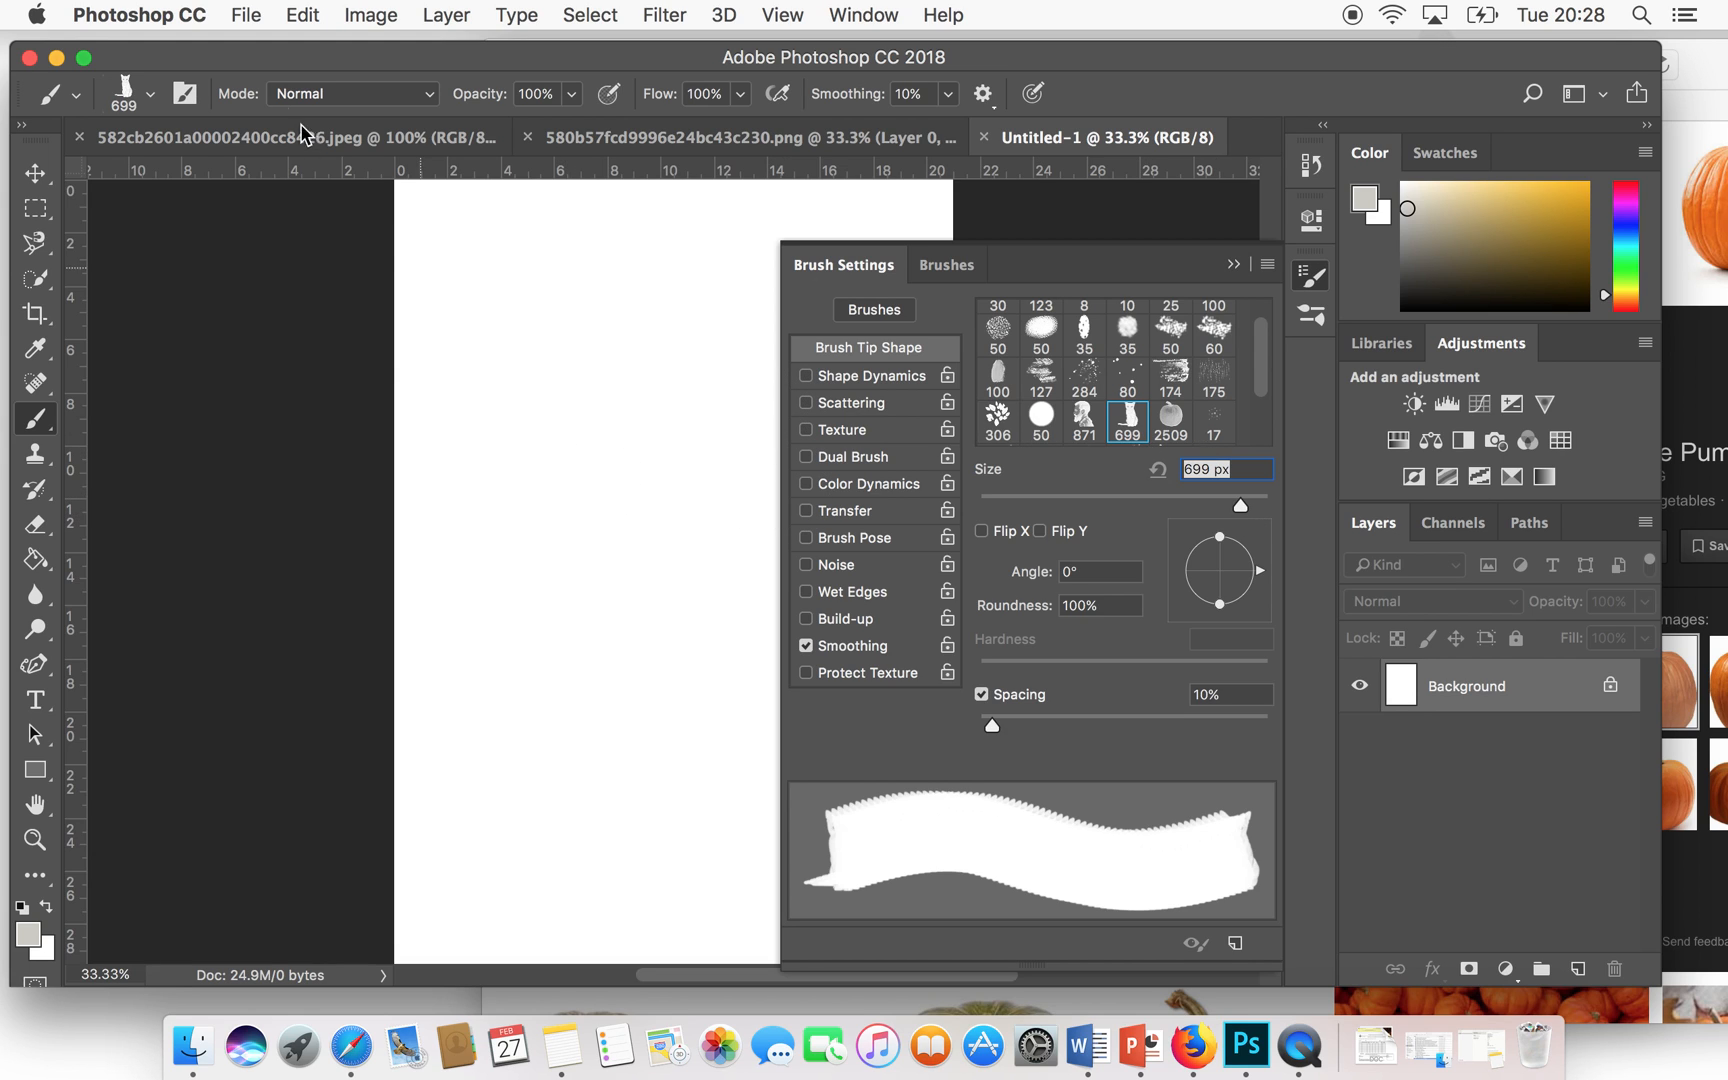
pyautogui.click(151, 94)
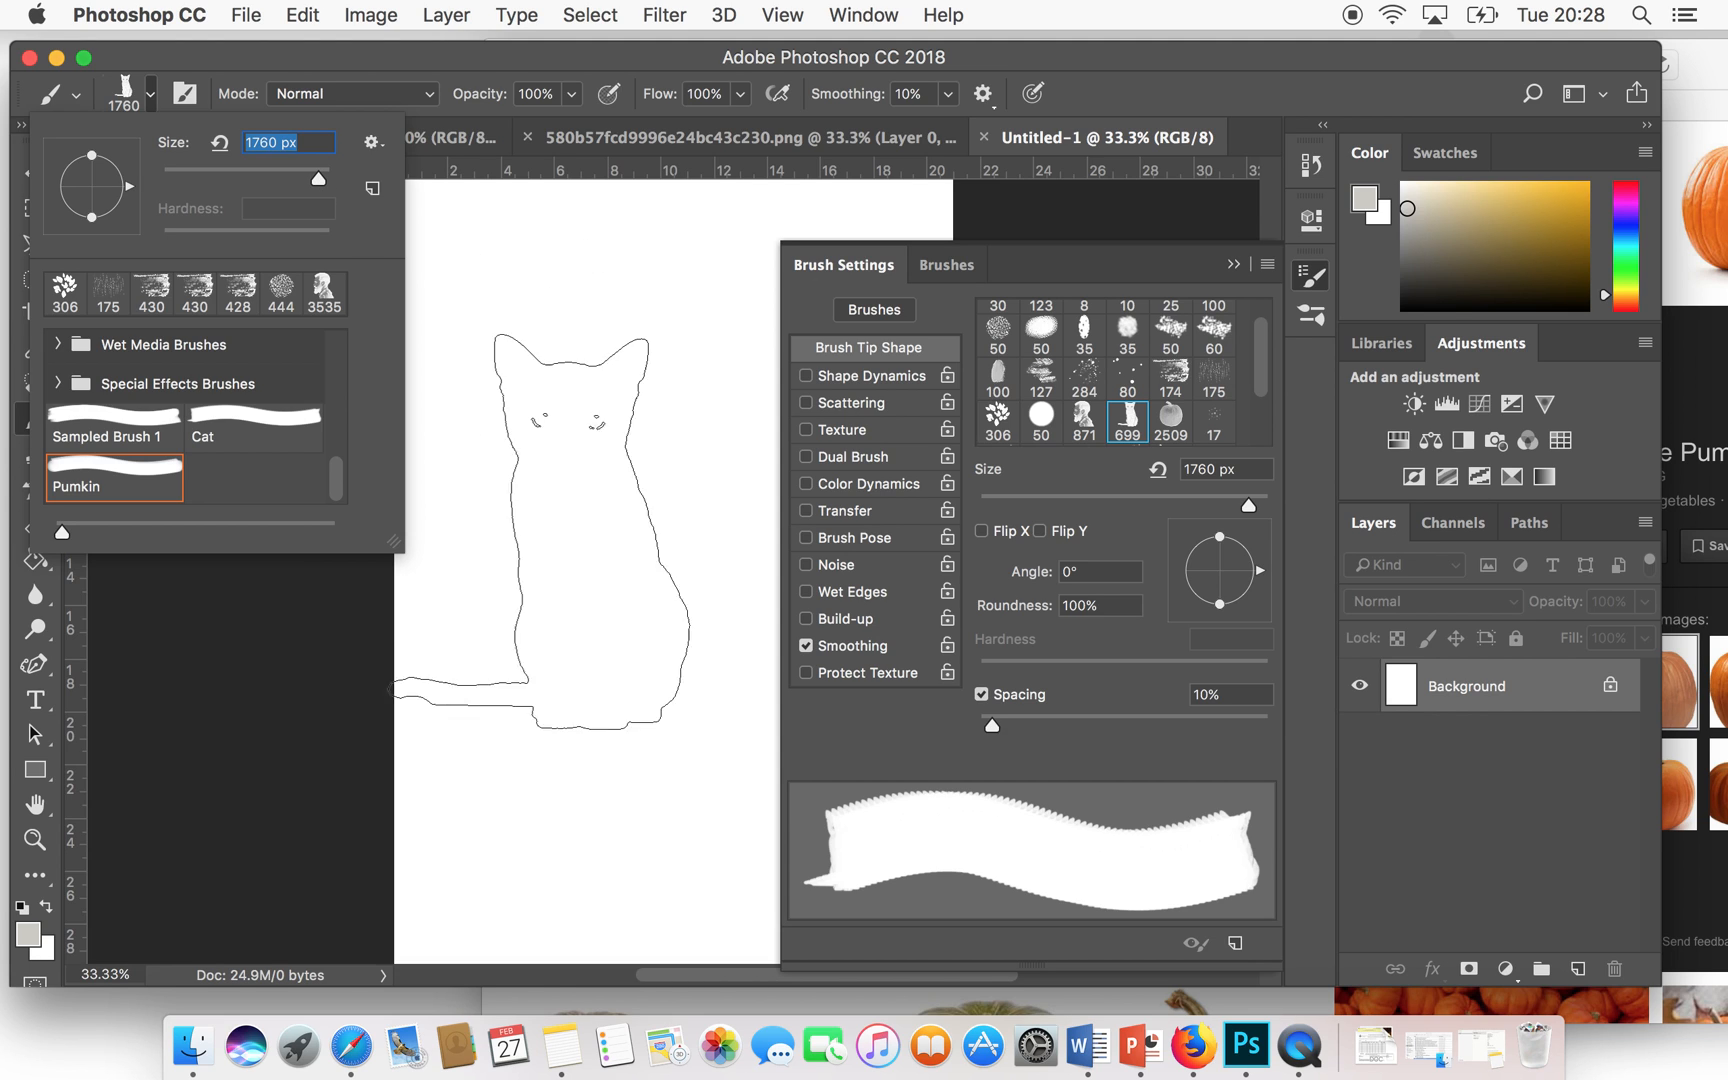
# - Rotate the cat brush tip through 180°, 90° and -90°, finishing nearly upright at an angle of -2°
pyautogui.moveTo(1262, 578)
pyautogui.mouseDown()
pyautogui.moveTo(1235, 622)
pyautogui.moveTo(1206, 618)
pyautogui.moveTo(1186, 580)
pyautogui.mouseUp()
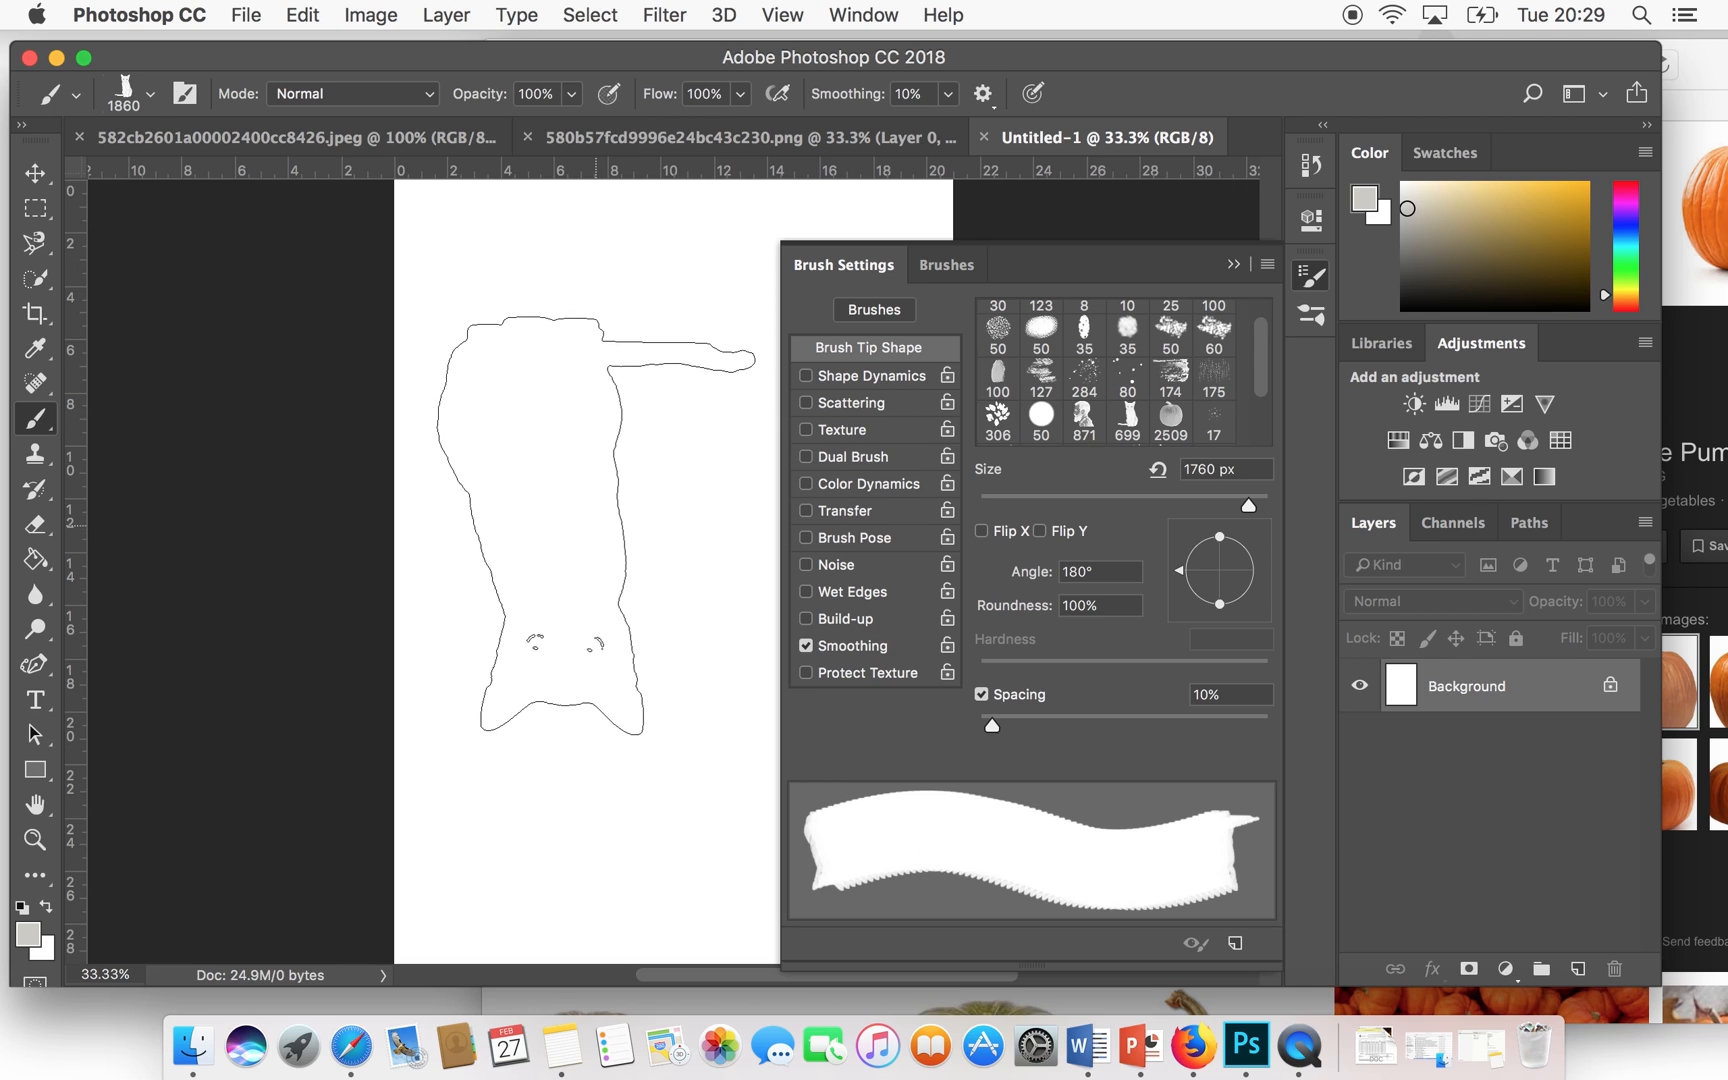
pyautogui.moveTo(1183, 568); pyautogui.dragTo(1219, 534)
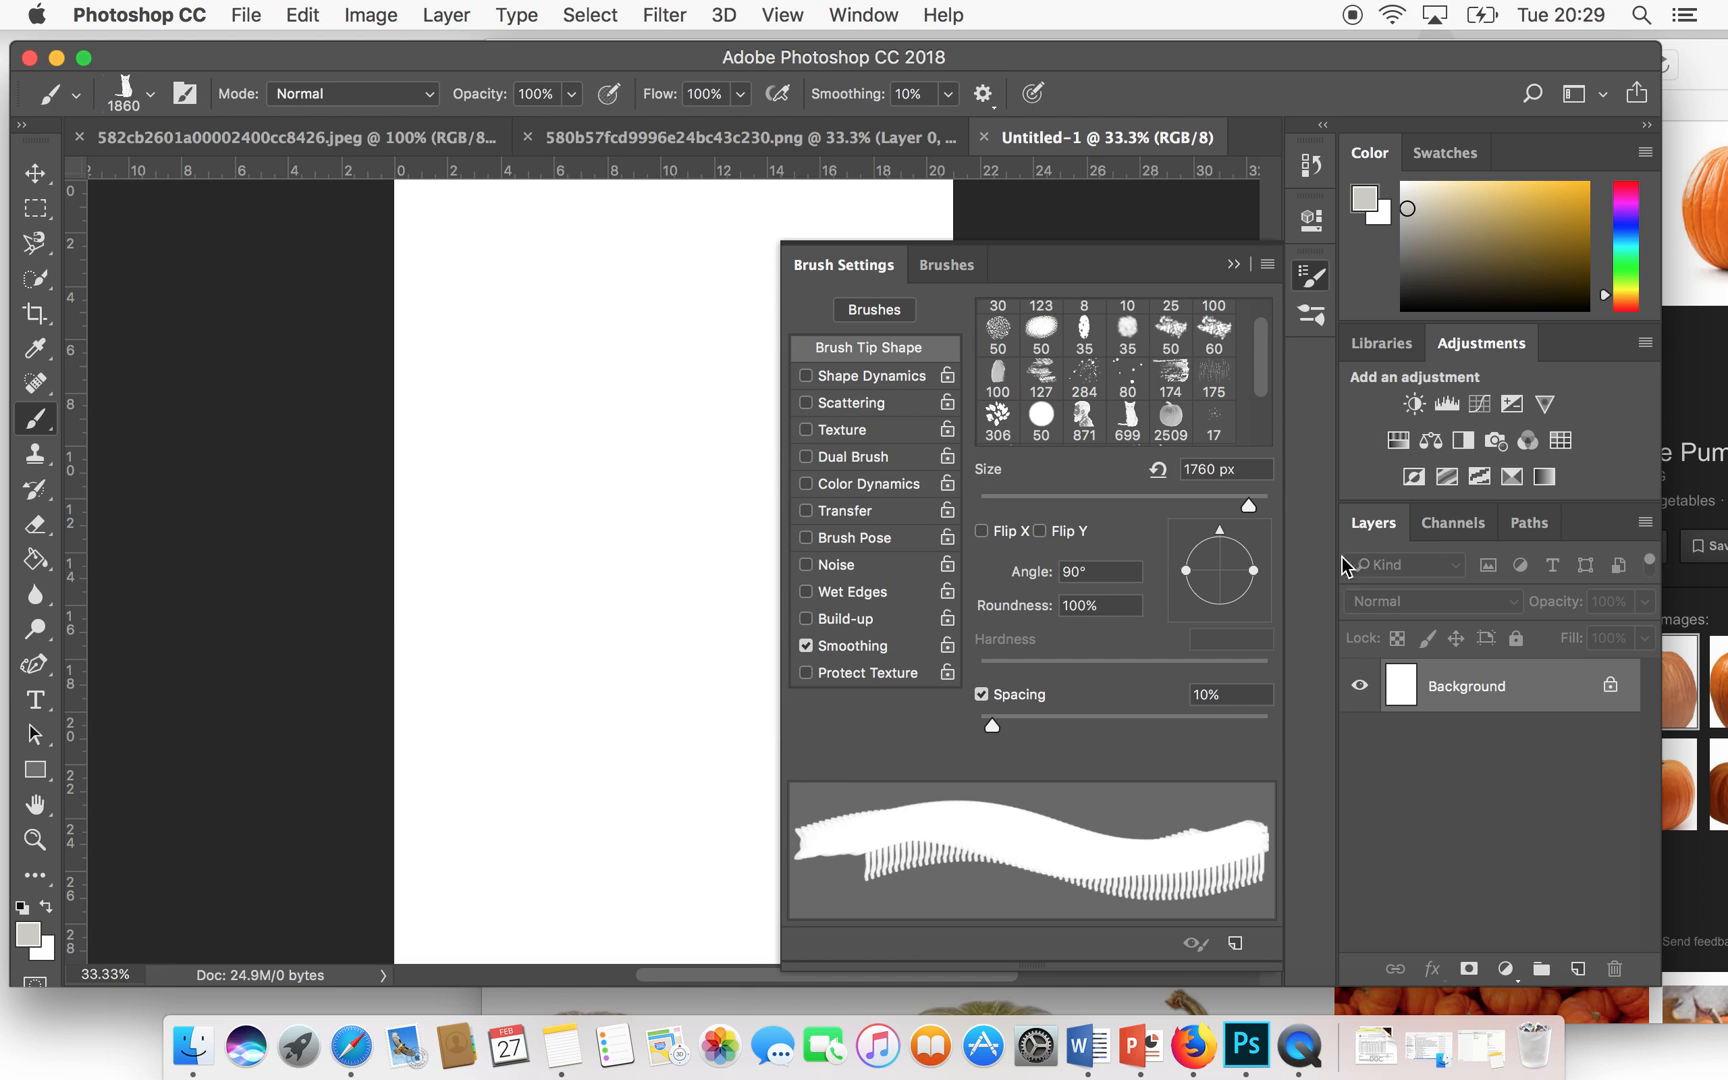
pyautogui.moveTo(1222, 545)
pyautogui.mouseDown()
pyautogui.moveTo(1189, 562)
pyautogui.moveTo(1236, 614)
pyautogui.moveTo(1221, 617)
pyautogui.mouseUp()
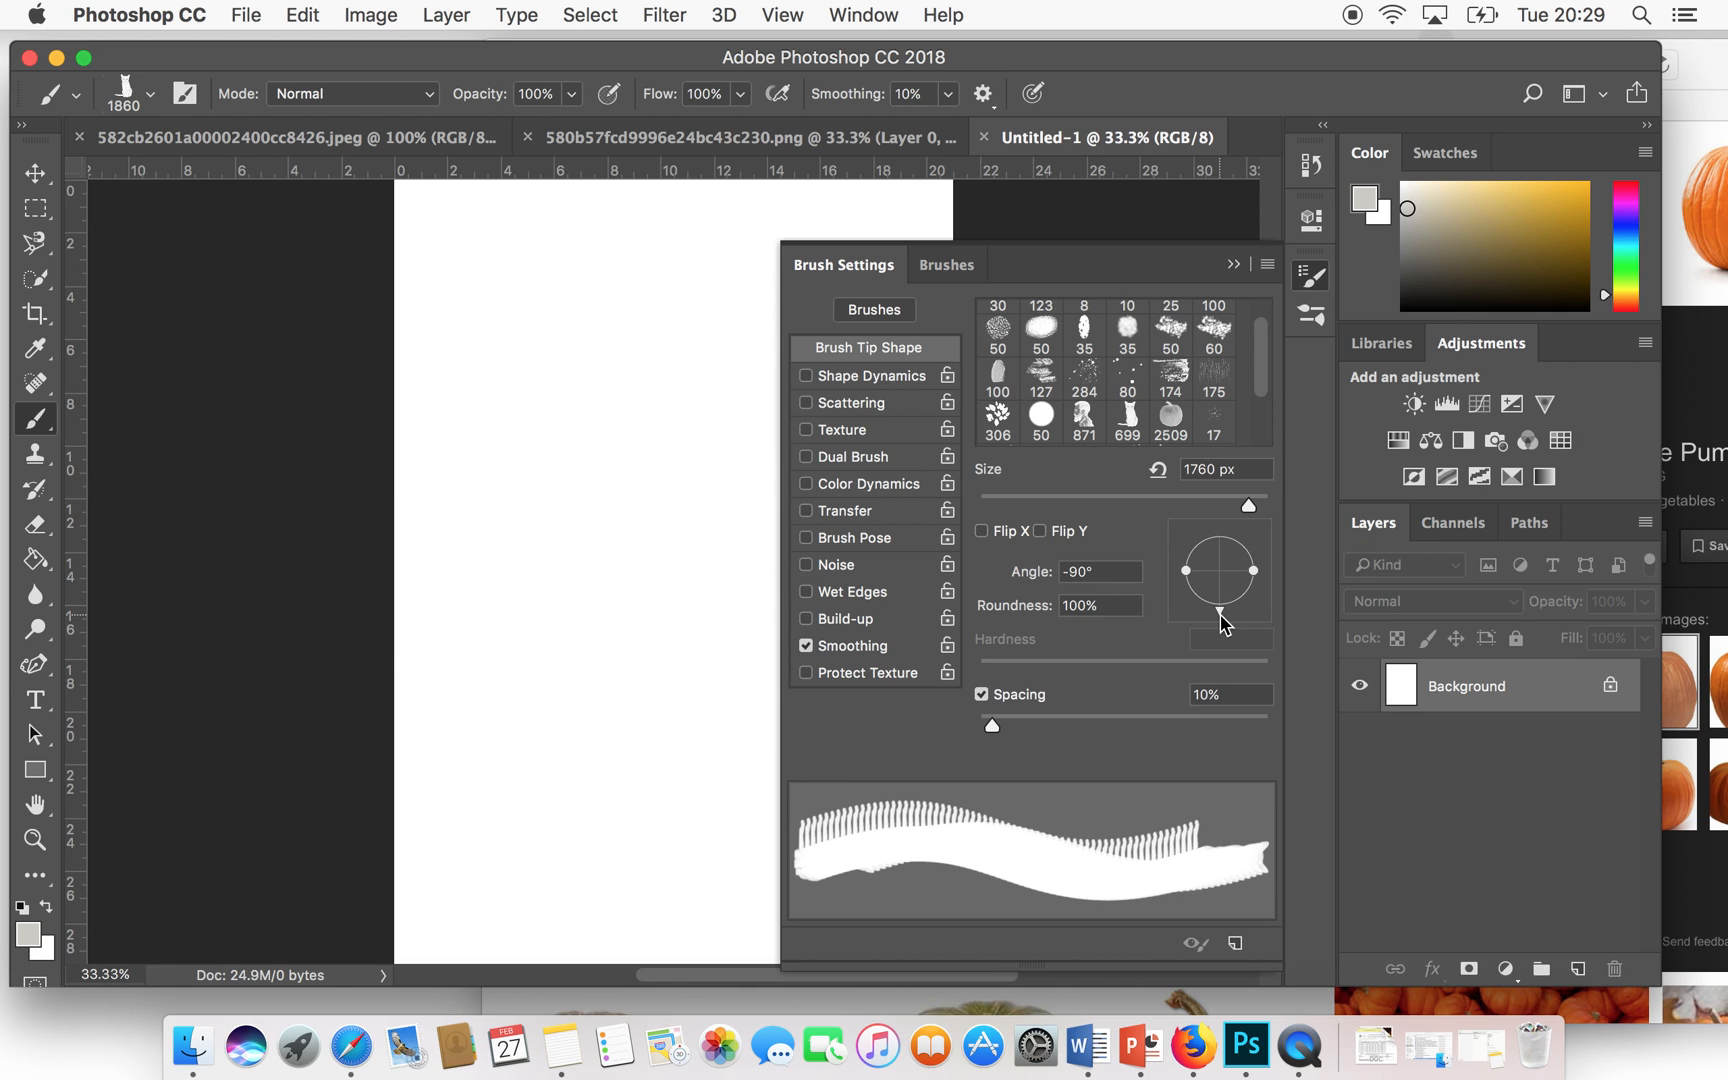
pyautogui.moveTo(1220, 613); pyautogui.dragTo(1184, 574)
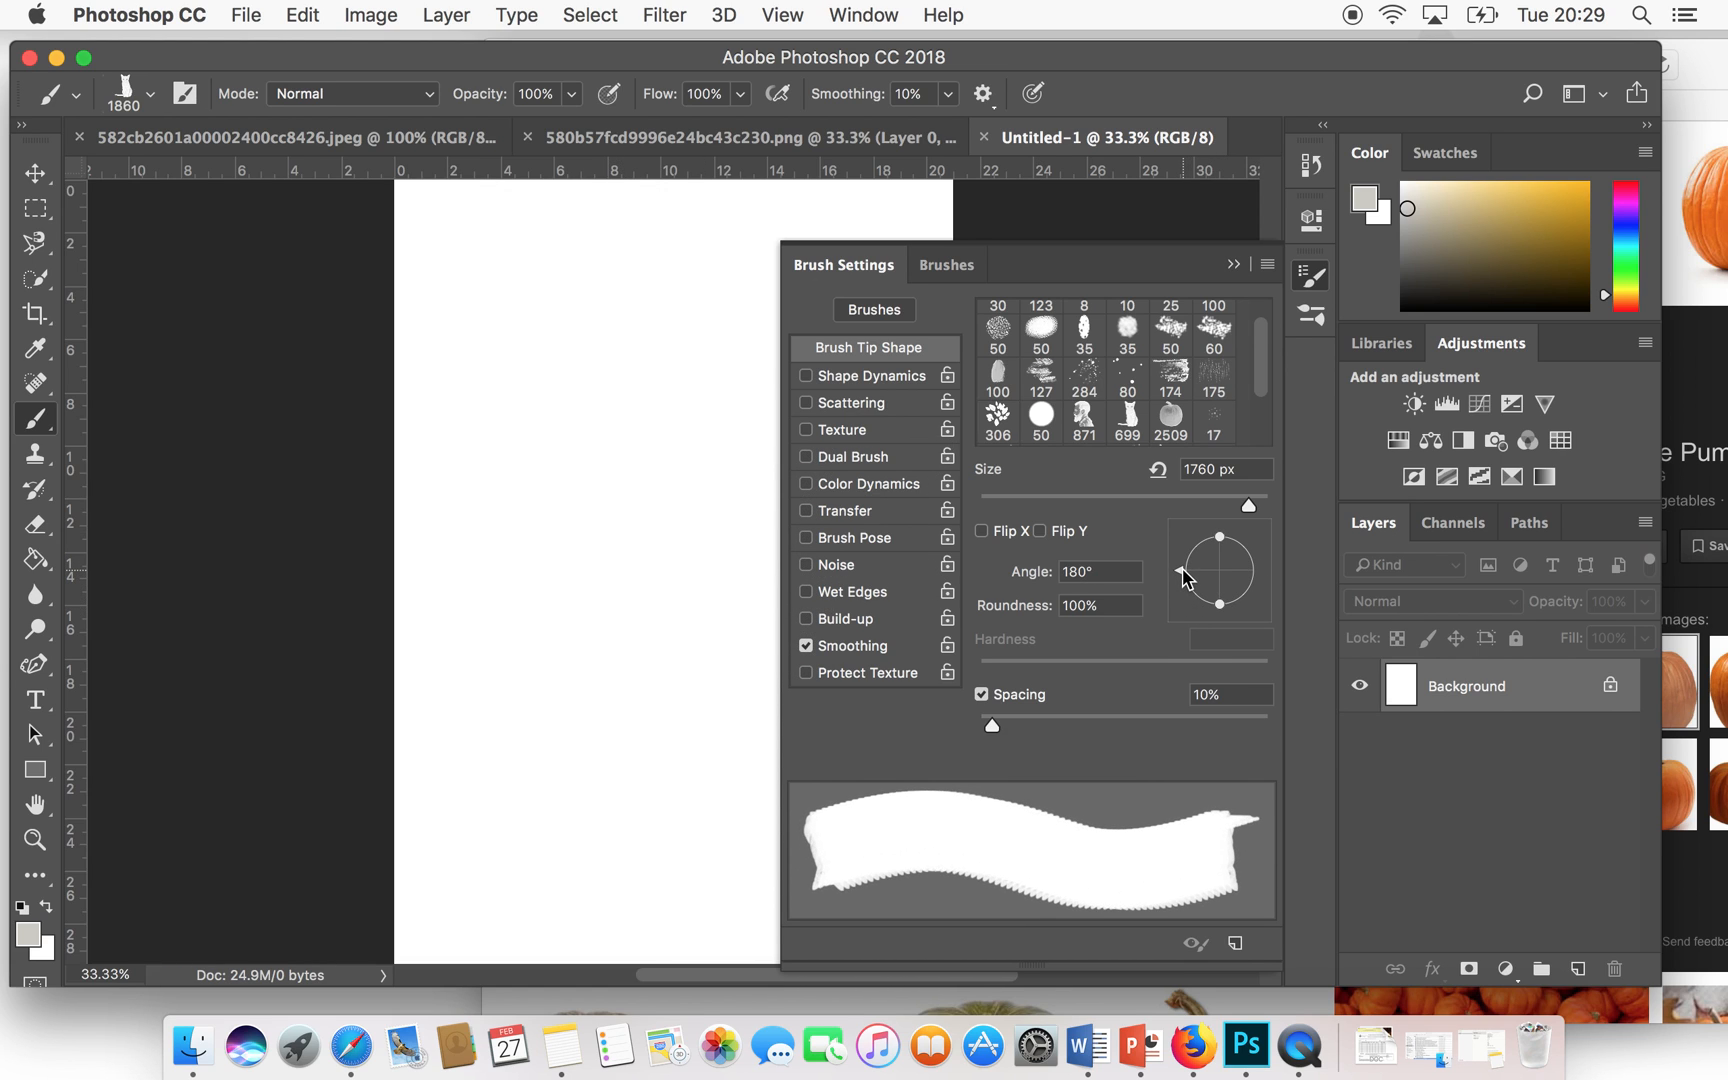
pyautogui.moveTo(1177, 577)
pyautogui.mouseDown()
pyautogui.moveTo(1190, 600)
pyautogui.moveTo(1258, 612)
pyautogui.moveTo(1190, 548)
pyautogui.moveTo(1188, 578)
pyautogui.mouseUp()
pyautogui.moveTo(1178, 575); pyautogui.dragTo(1222, 615)
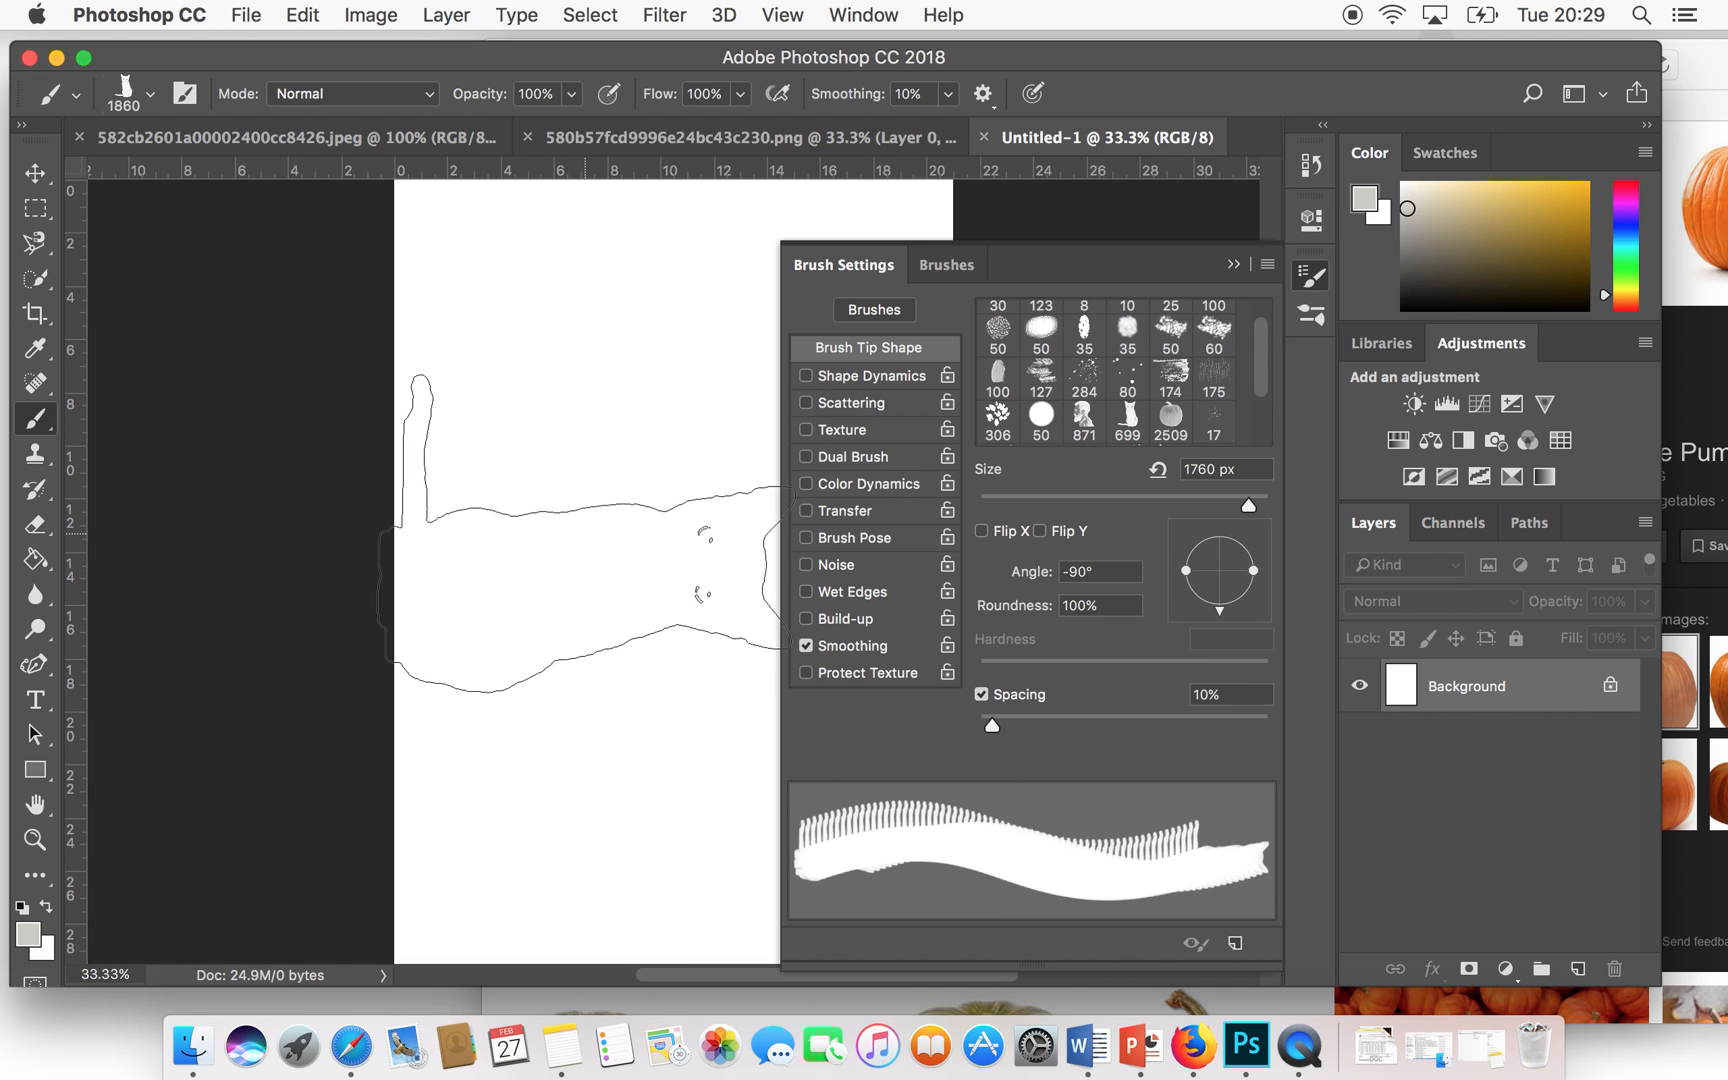
pyautogui.moveTo(1219, 610); pyautogui.dragTo(1263, 576)
pyautogui.click(1264, 568)
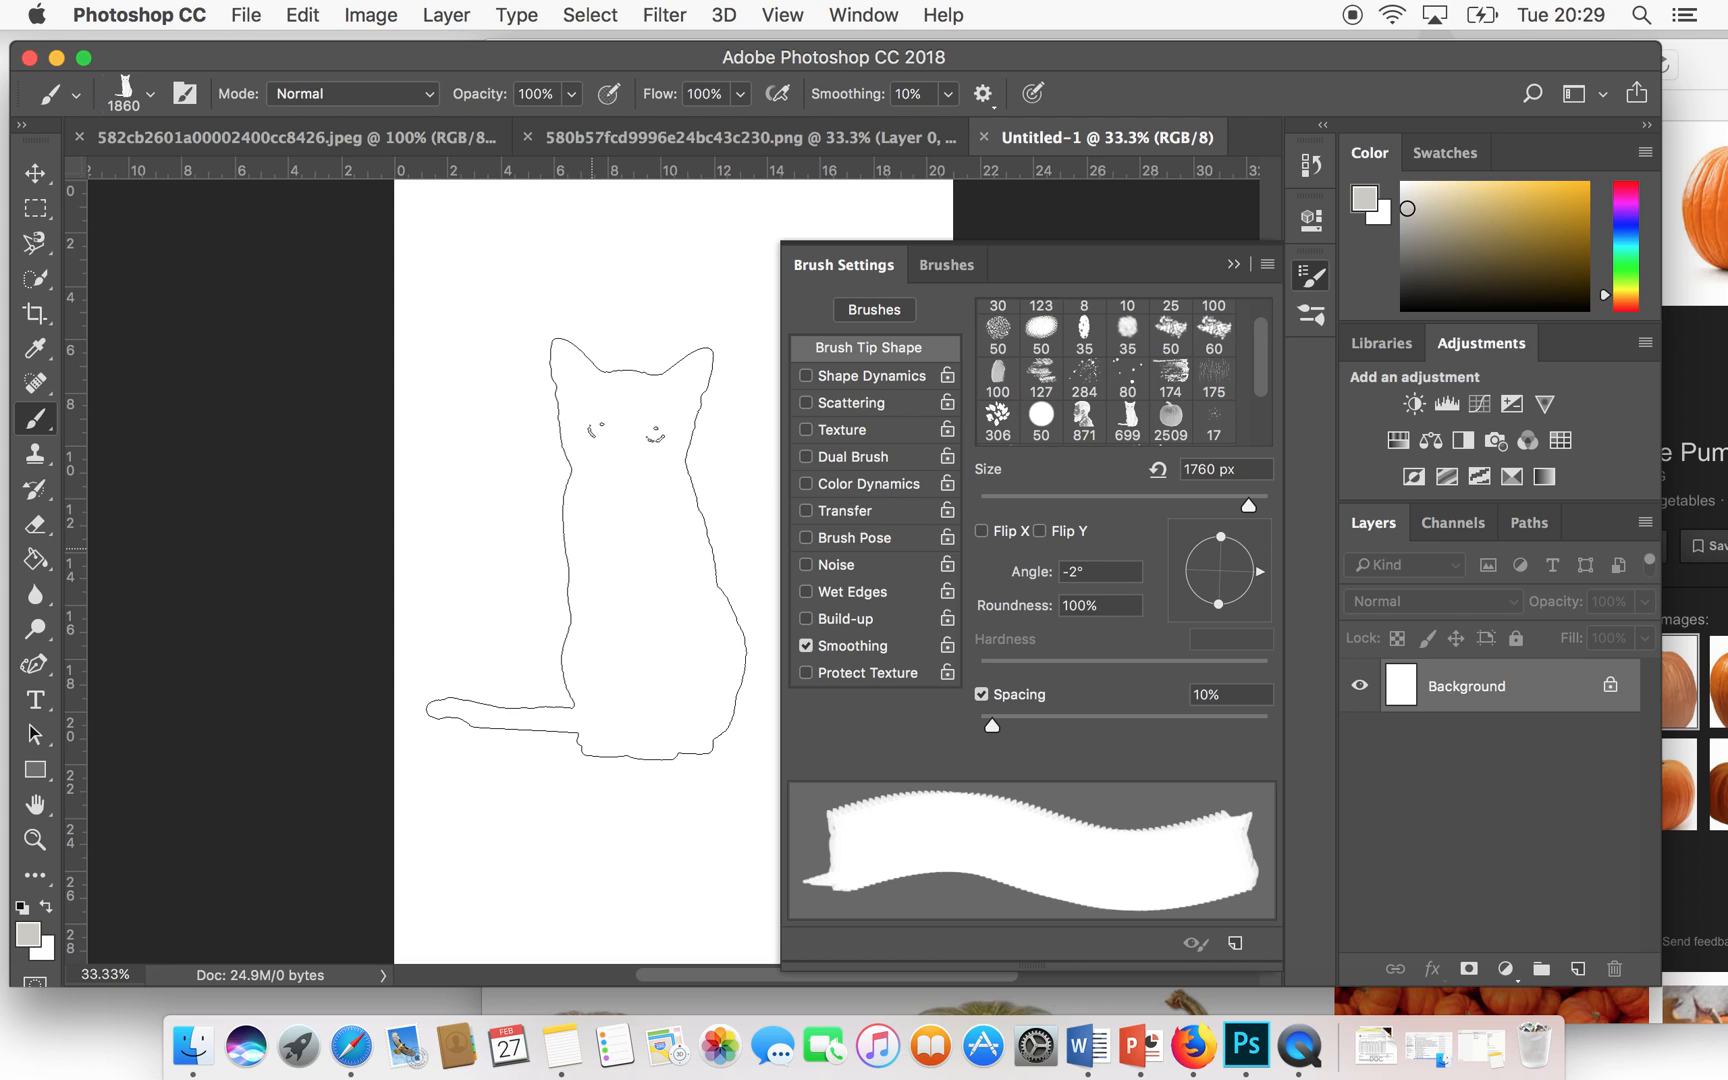
# - Mirror the cat brush tip with Flip X, trying Flip Y briefly and turning it off again
pyautogui.click(982, 533)
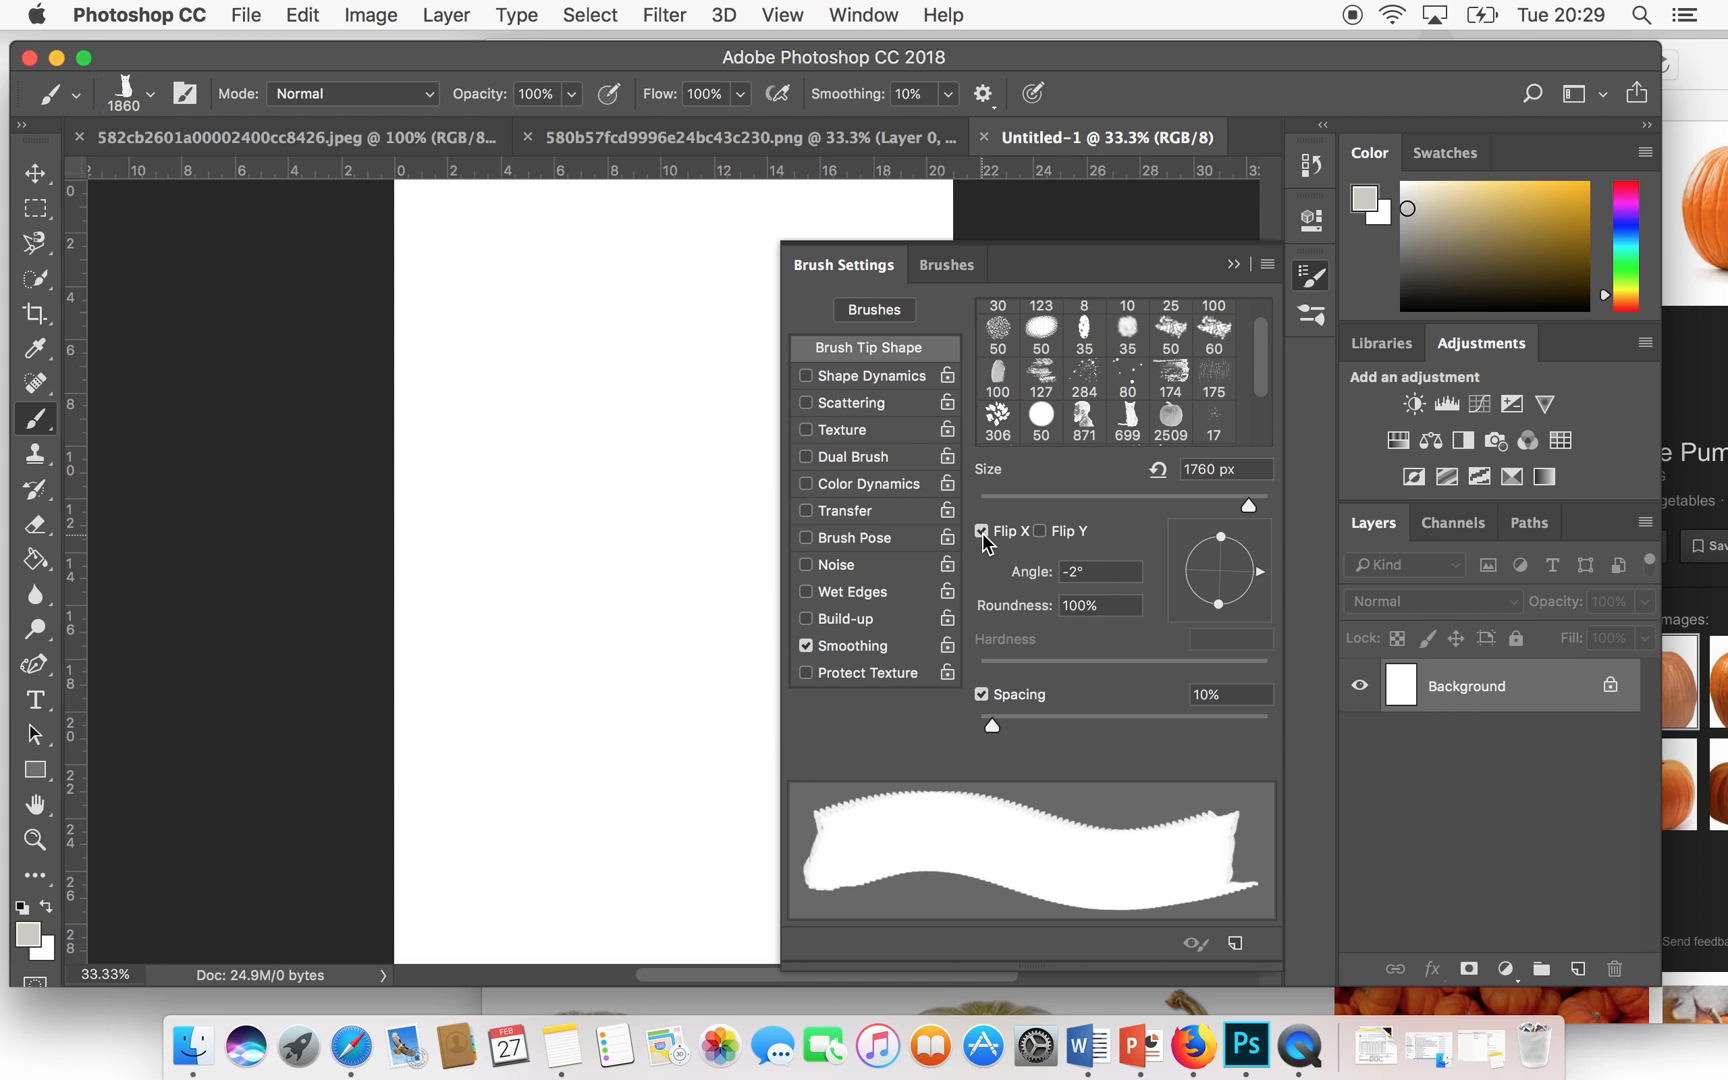
pyautogui.click(1040, 531)
pyautogui.click(1038, 528)
# - Set the brush spacing to 68% and paint a trail of grey cats across the blank page
pyautogui.moveTo(1000, 730); pyautogui.dragTo(1075, 727)
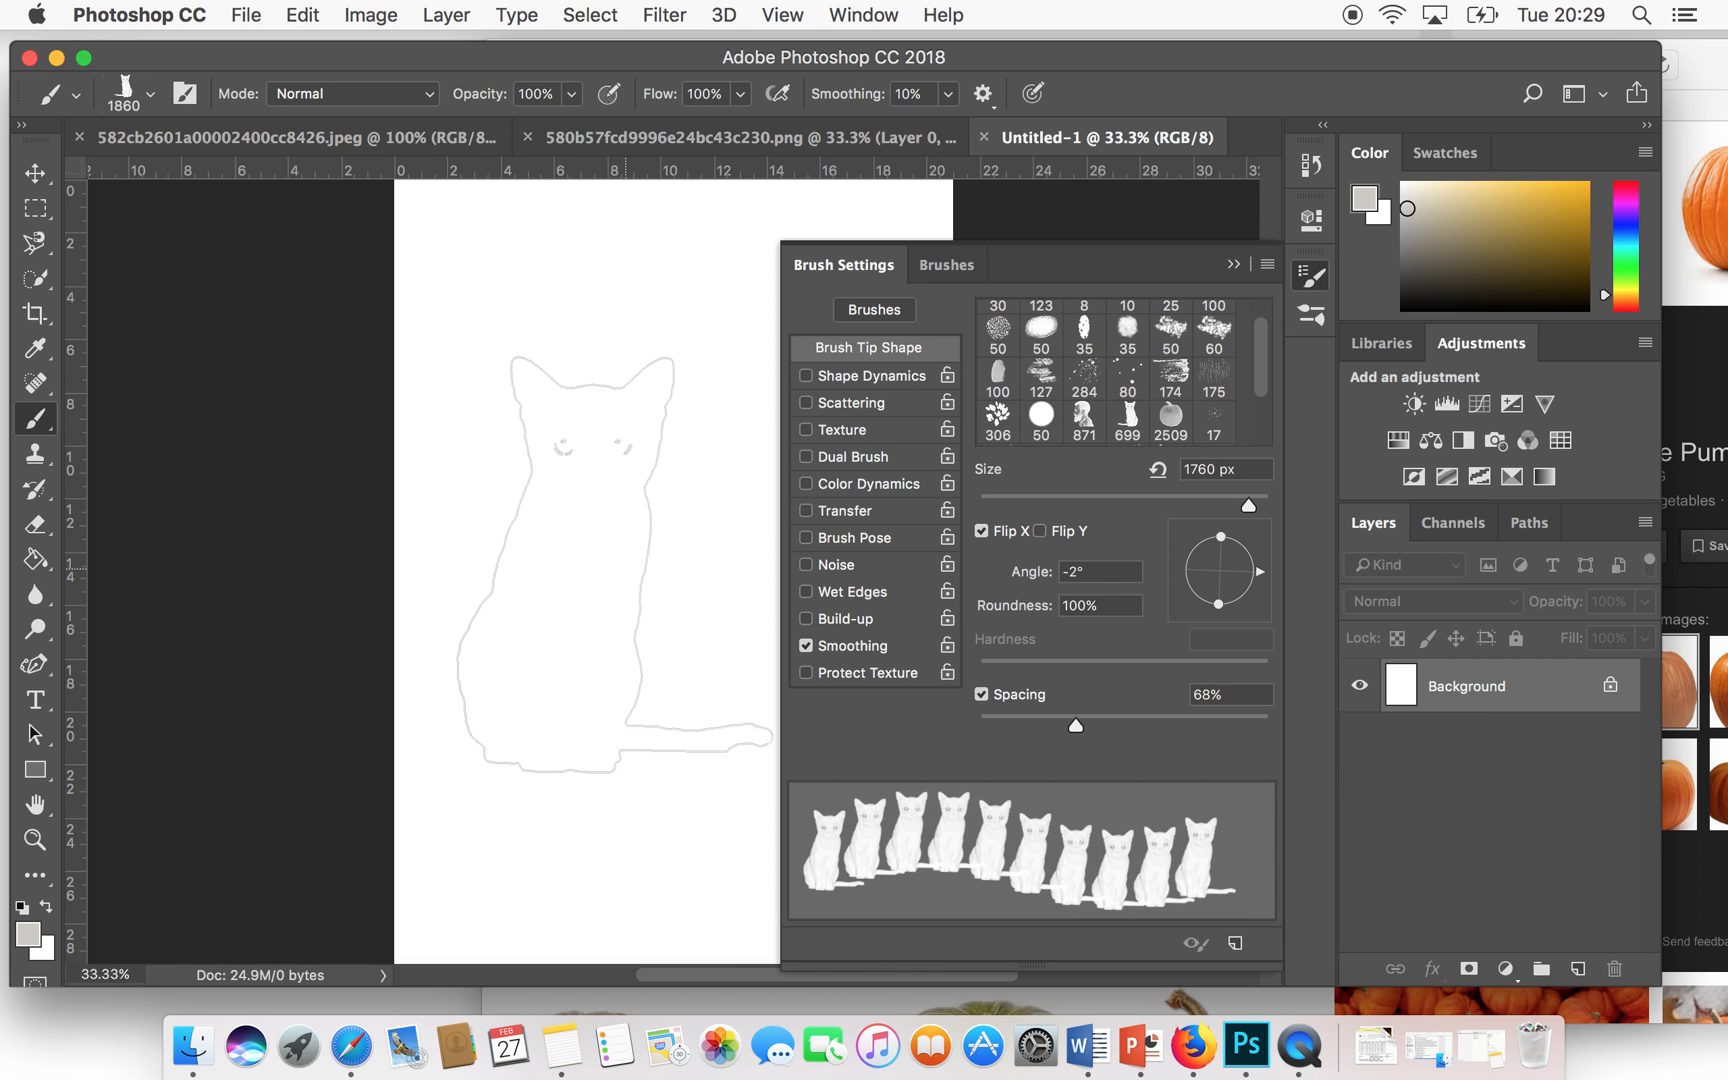
pyautogui.click(570, 549)
pyautogui.moveTo(570, 549)
pyautogui.mouseDown()
pyautogui.moveTo(660, 603)
pyautogui.moveTo(752, 565)
pyautogui.moveTo(784, 591)
pyautogui.moveTo(677, 770)
pyautogui.moveTo(523, 773)
pyautogui.moveTo(506, 558)
pyautogui.moveTo(640, 335)
pyautogui.mouseUp()
# - Reduce the brush spacing to 1% and undo the painted trail of cats
pyautogui.moveTo(1075, 726)
pyautogui.mouseDown()
pyautogui.moveTo(1013, 716)
pyautogui.moveTo(1128, 725)
pyautogui.moveTo(989, 720)
pyautogui.mouseUp()
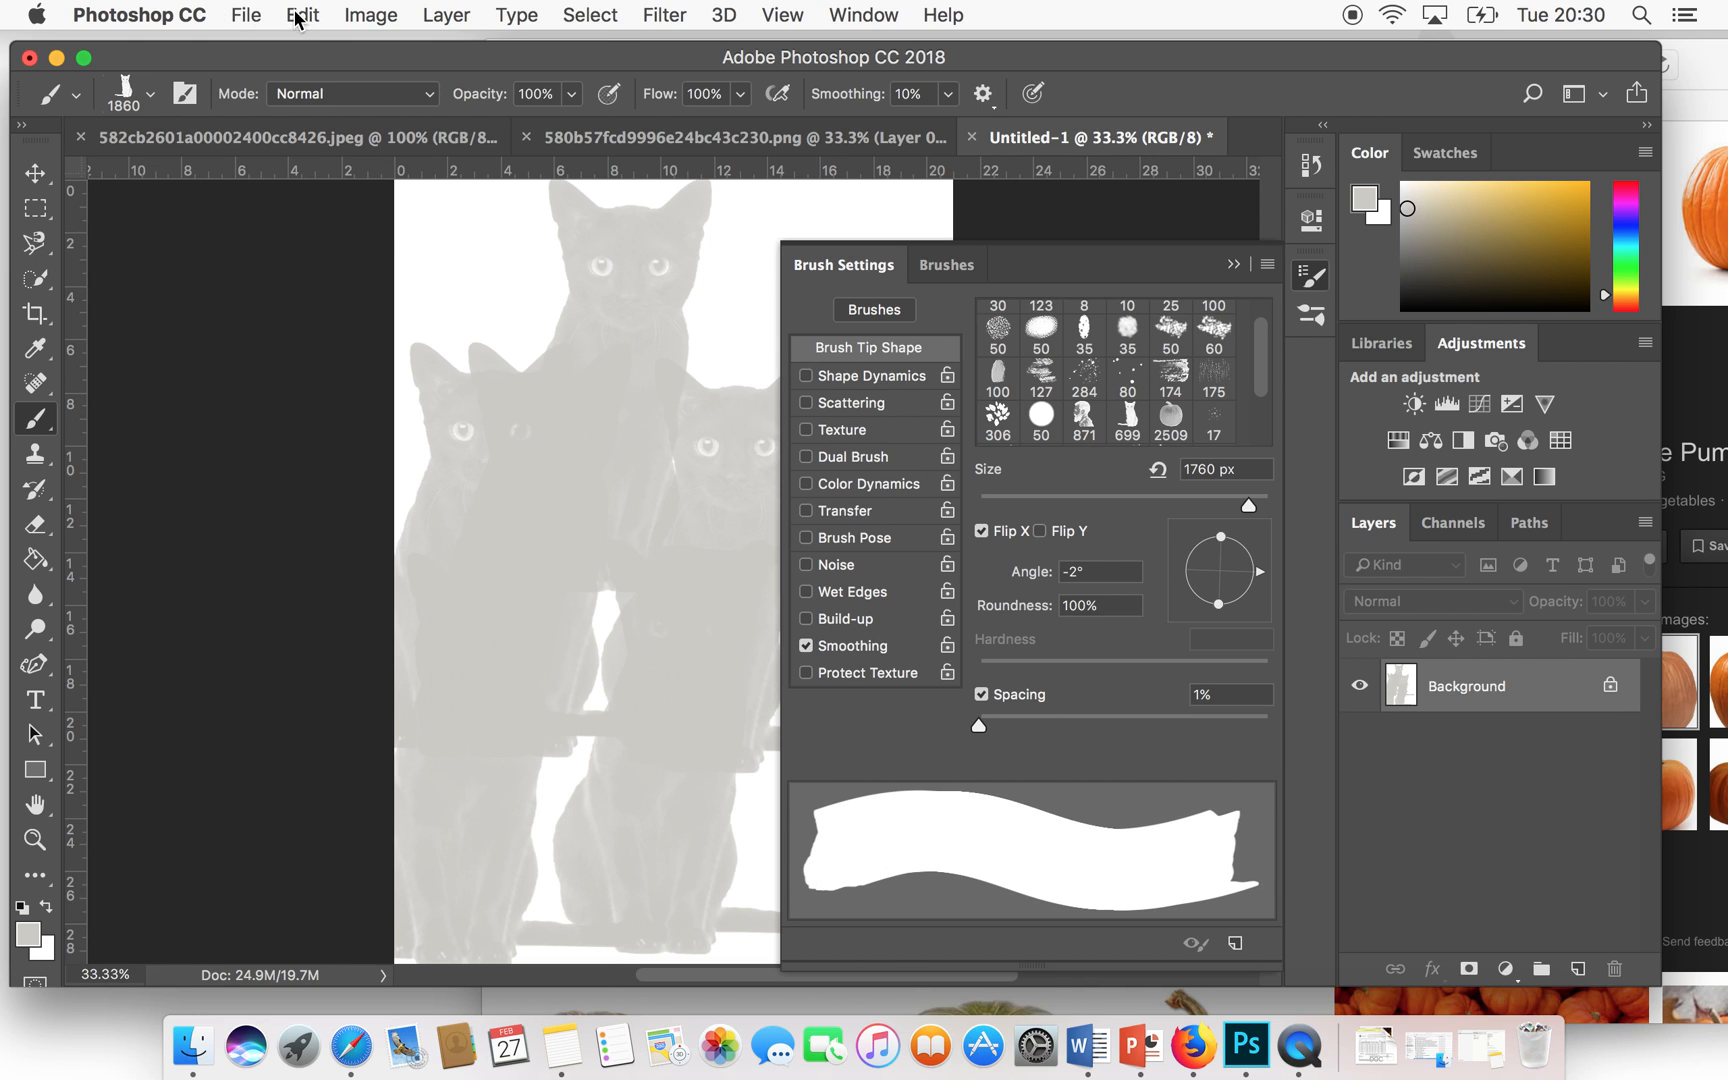
pyautogui.click(300, 15)
pyautogui.click(318, 101)
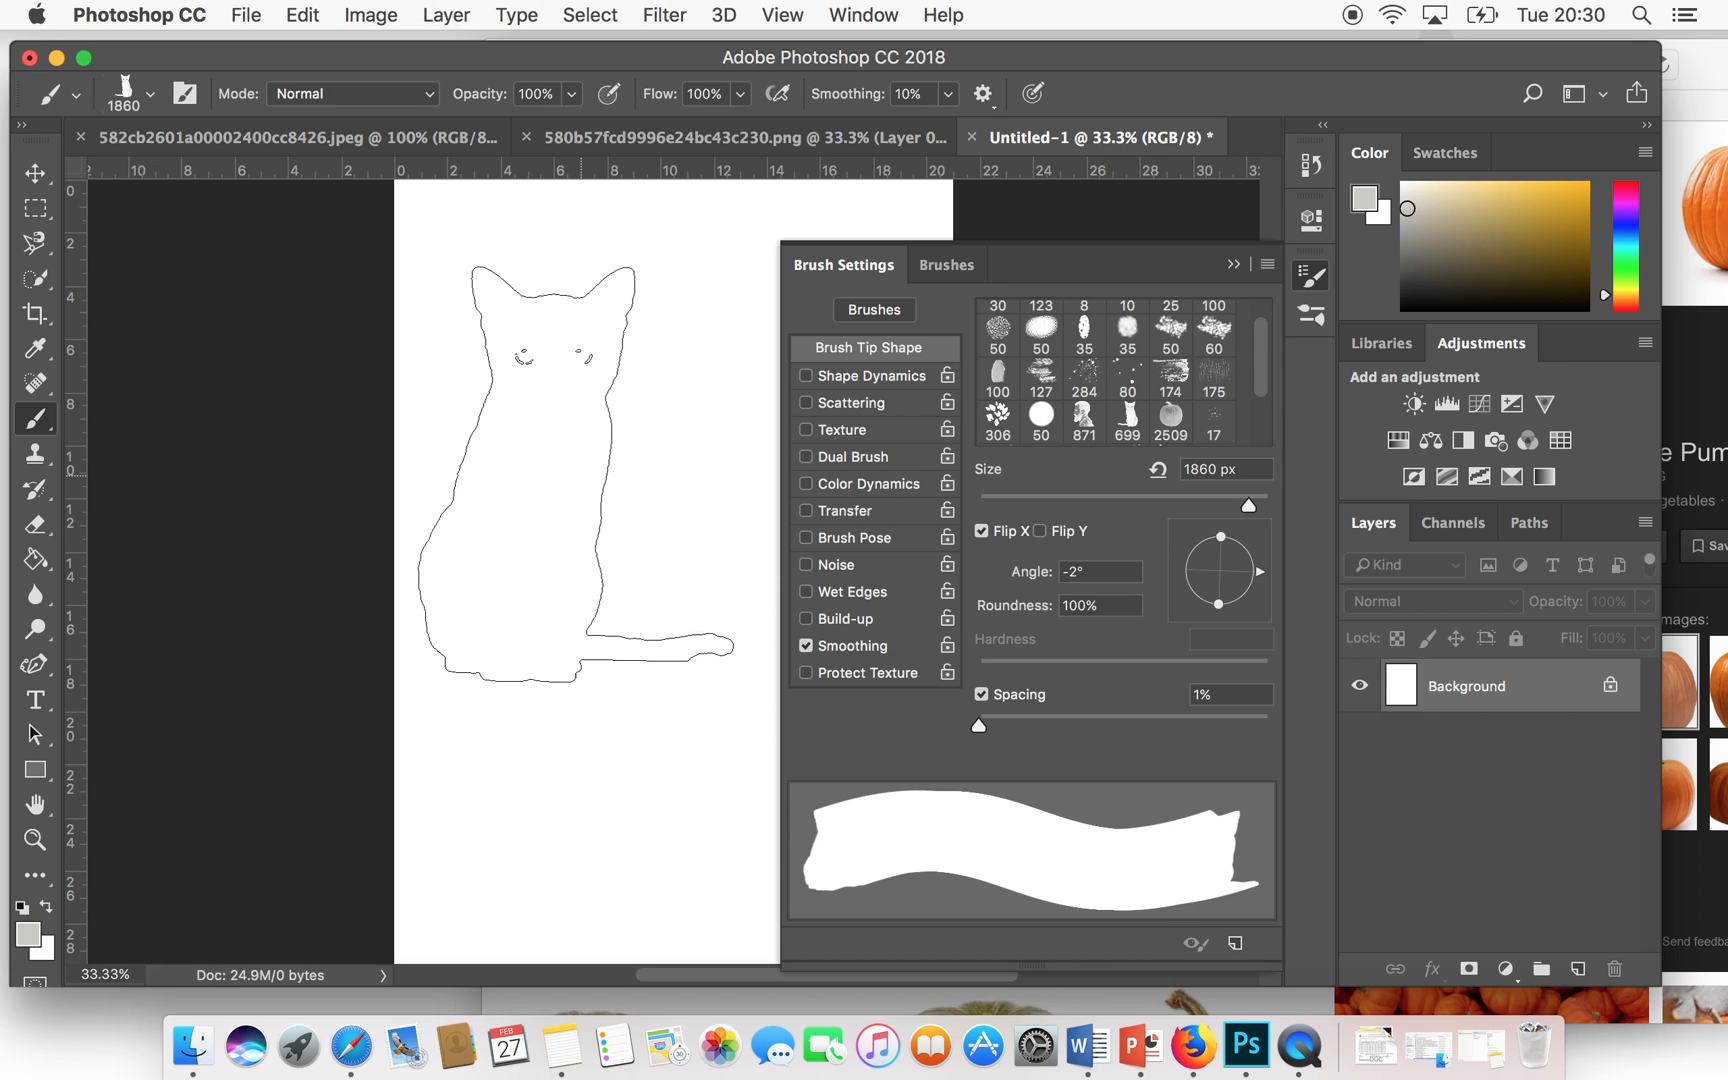
# - Stamp two grey cats side by side in the page's upper half and two golden yellow cats below them
pyautogui.click(576, 475)
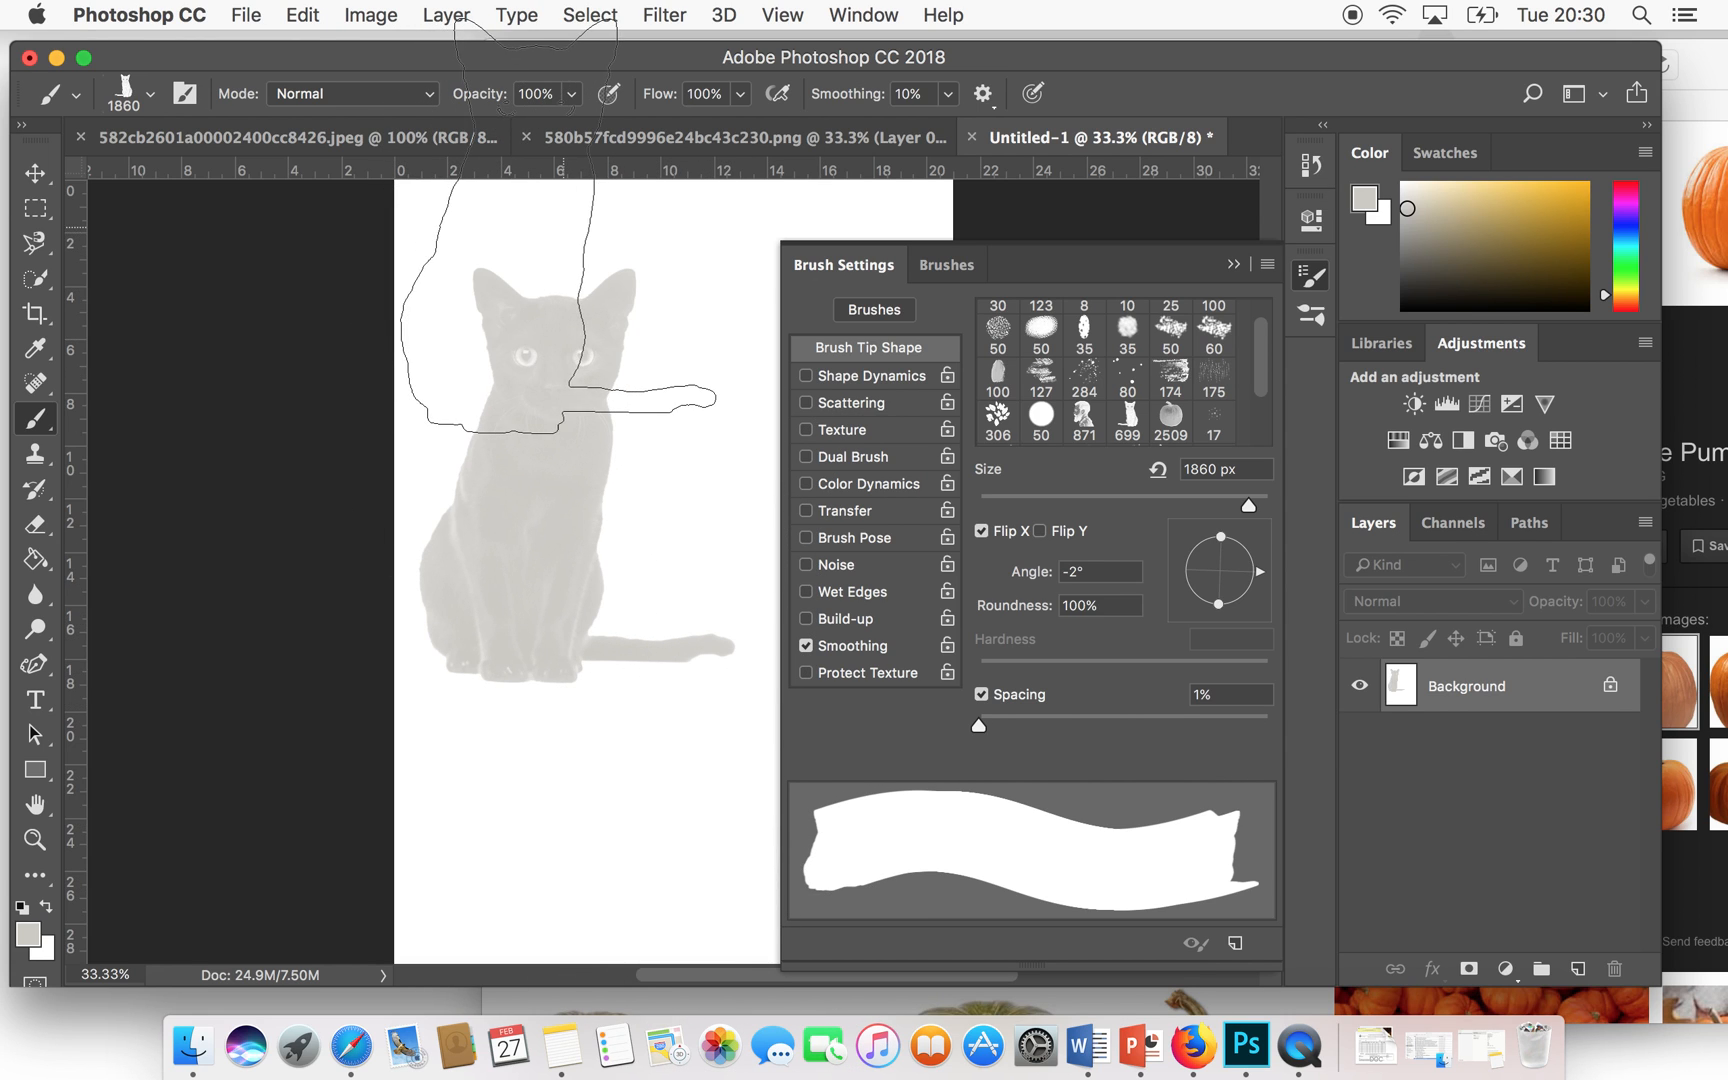
pyautogui.click(574, 95)
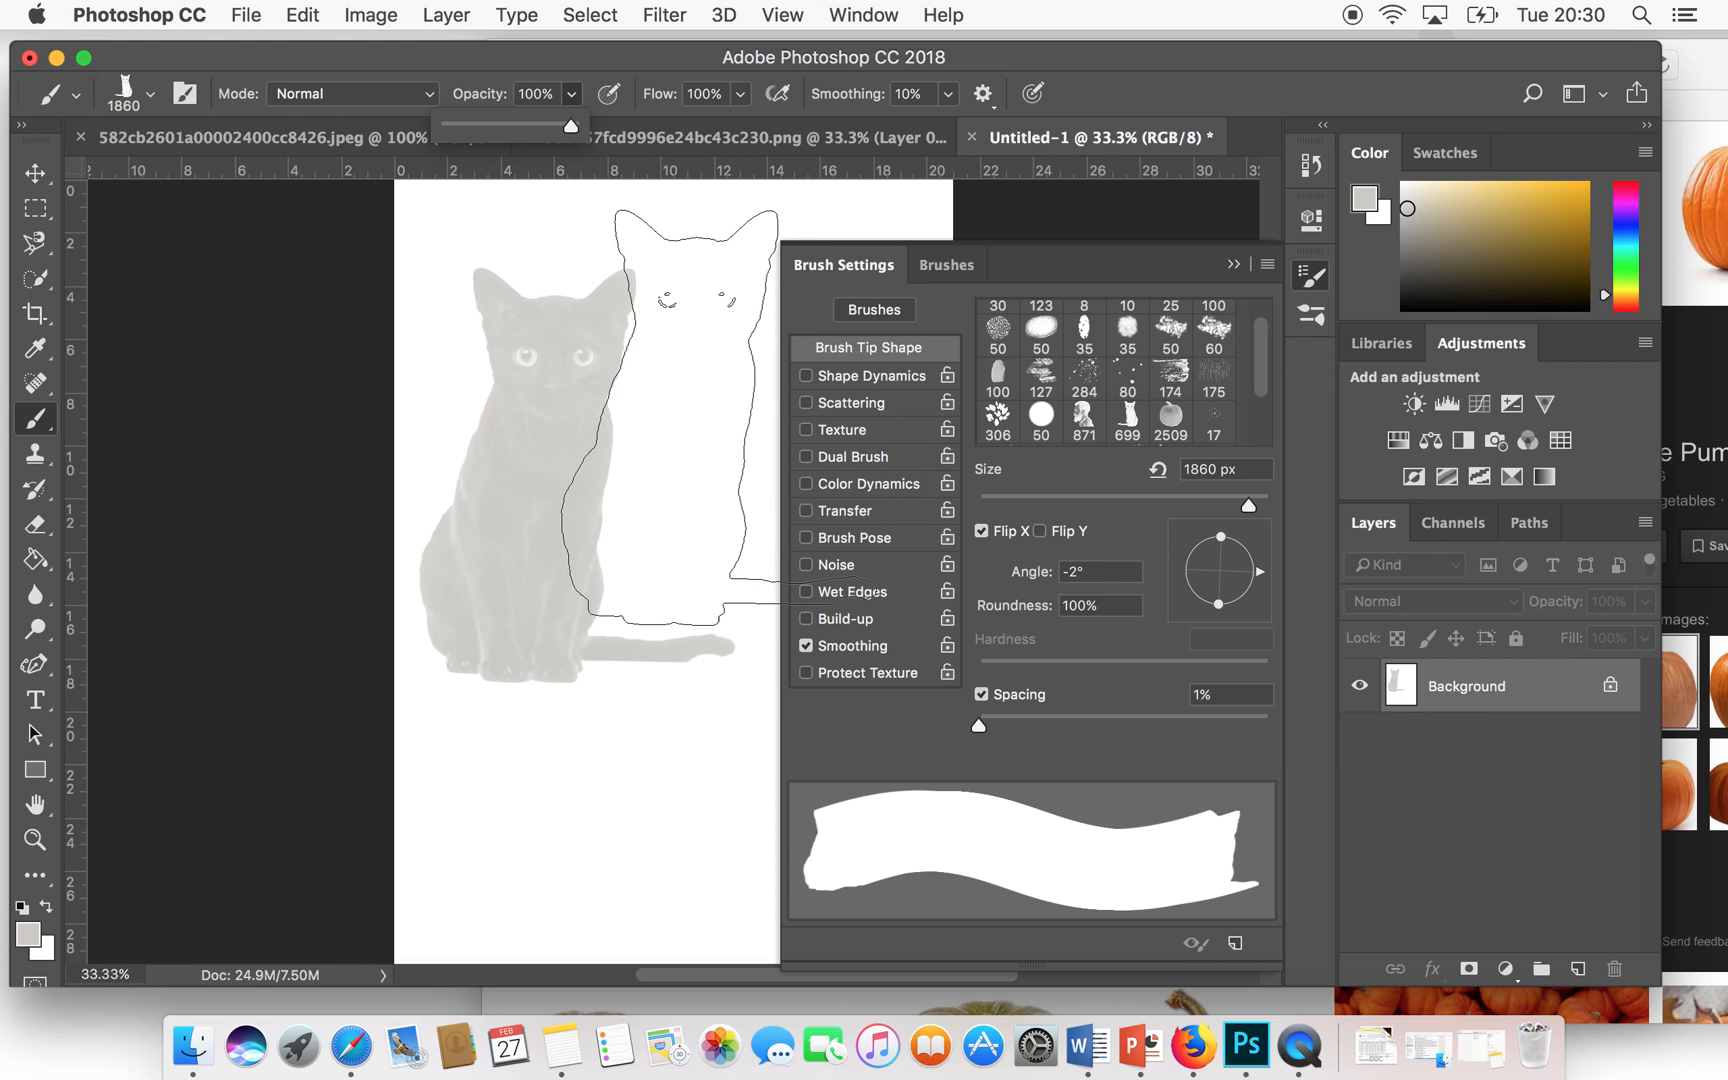
pyautogui.click(743, 424)
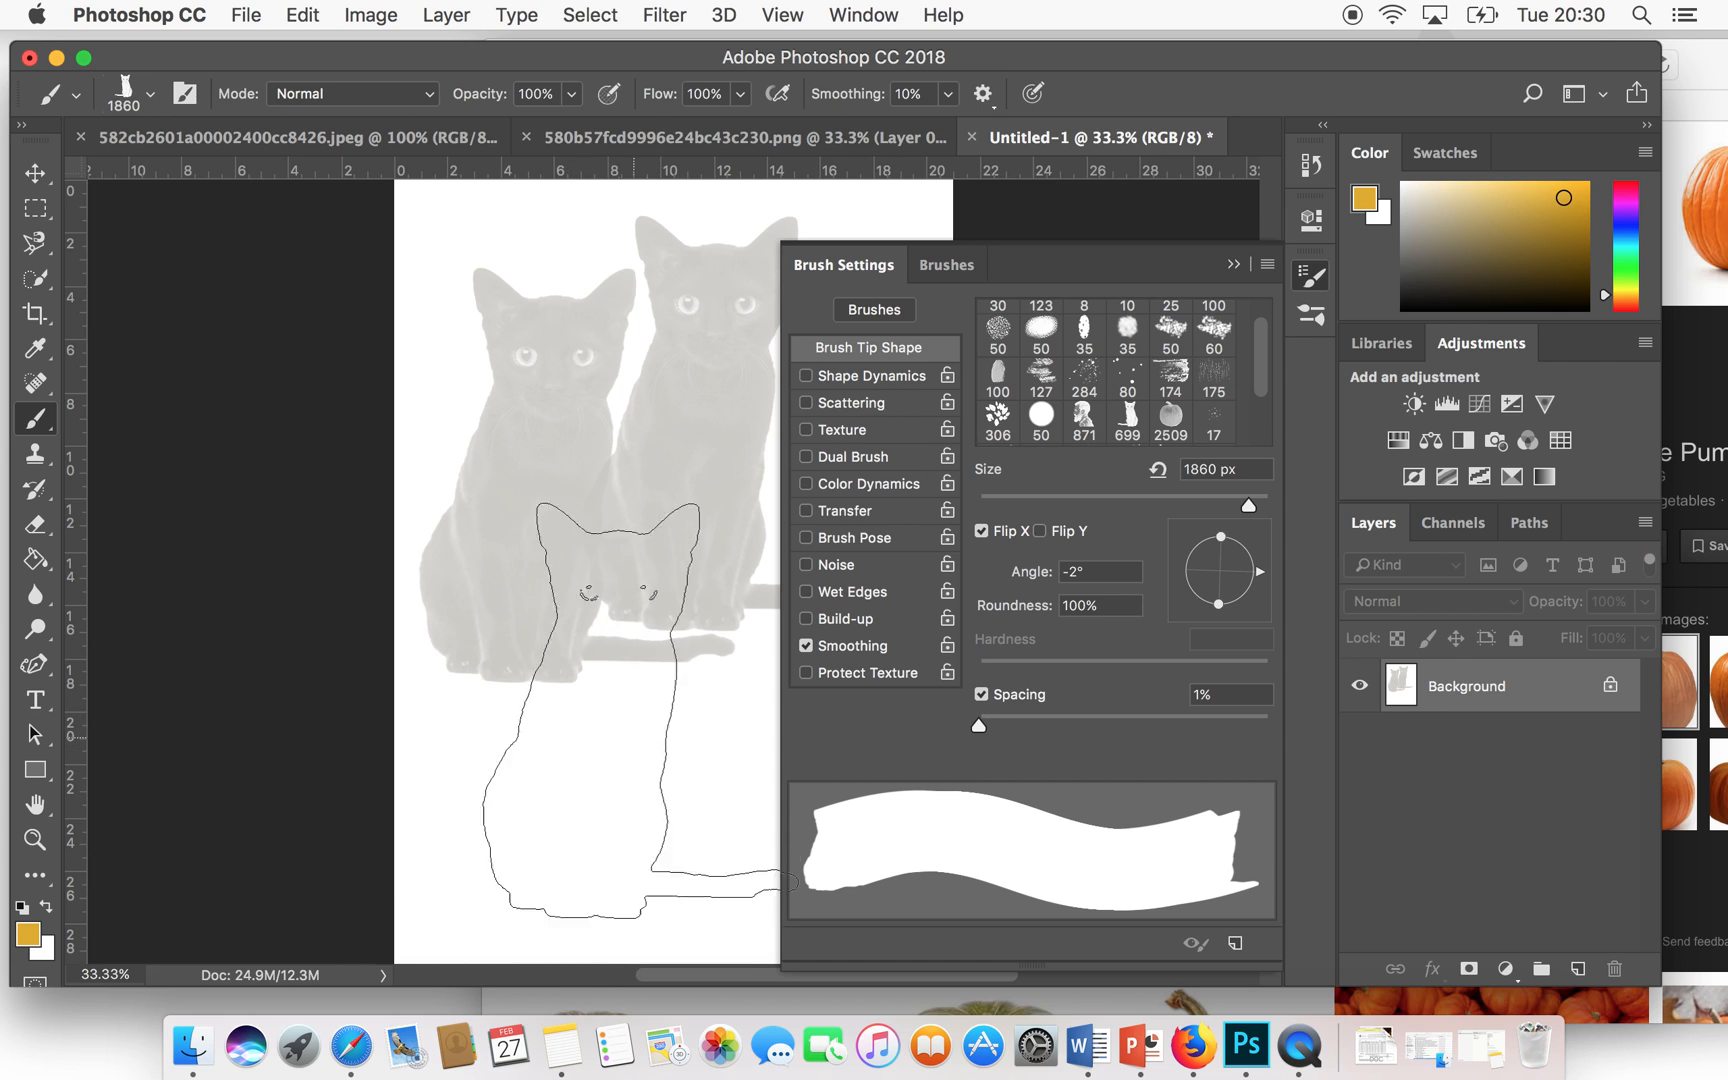
pyautogui.click(567, 694)
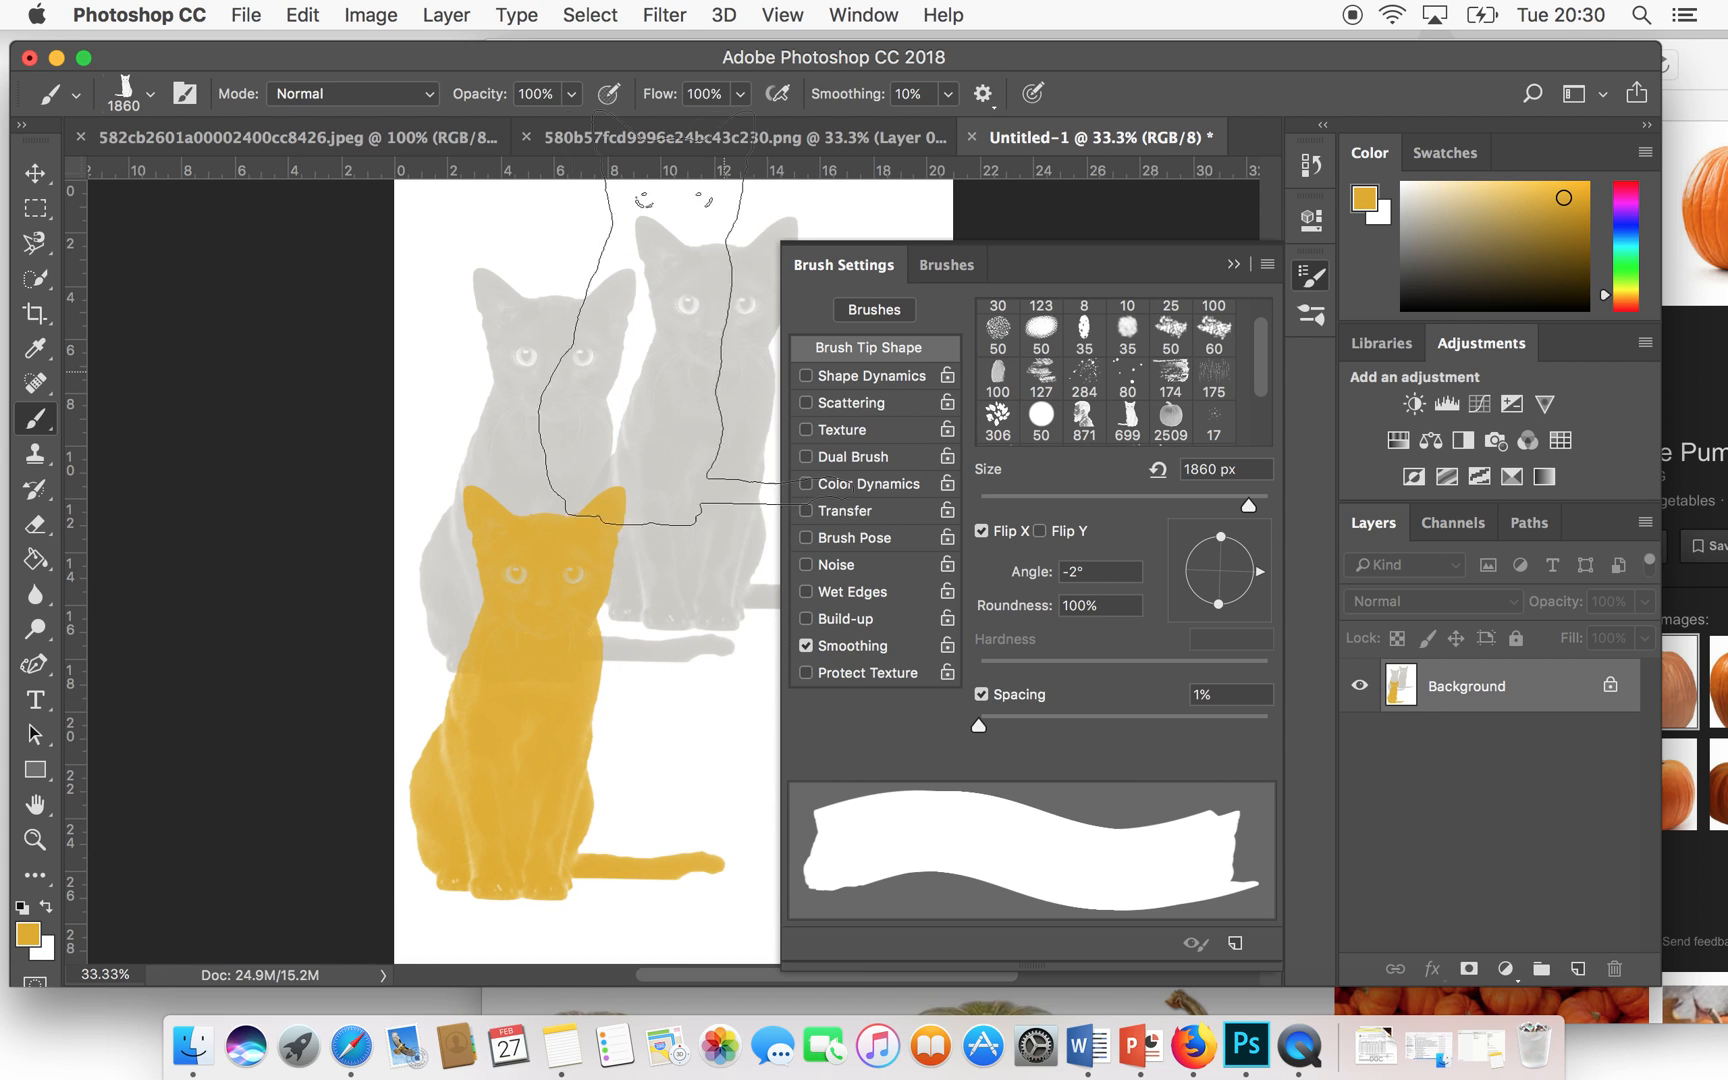
pyautogui.click(734, 701)
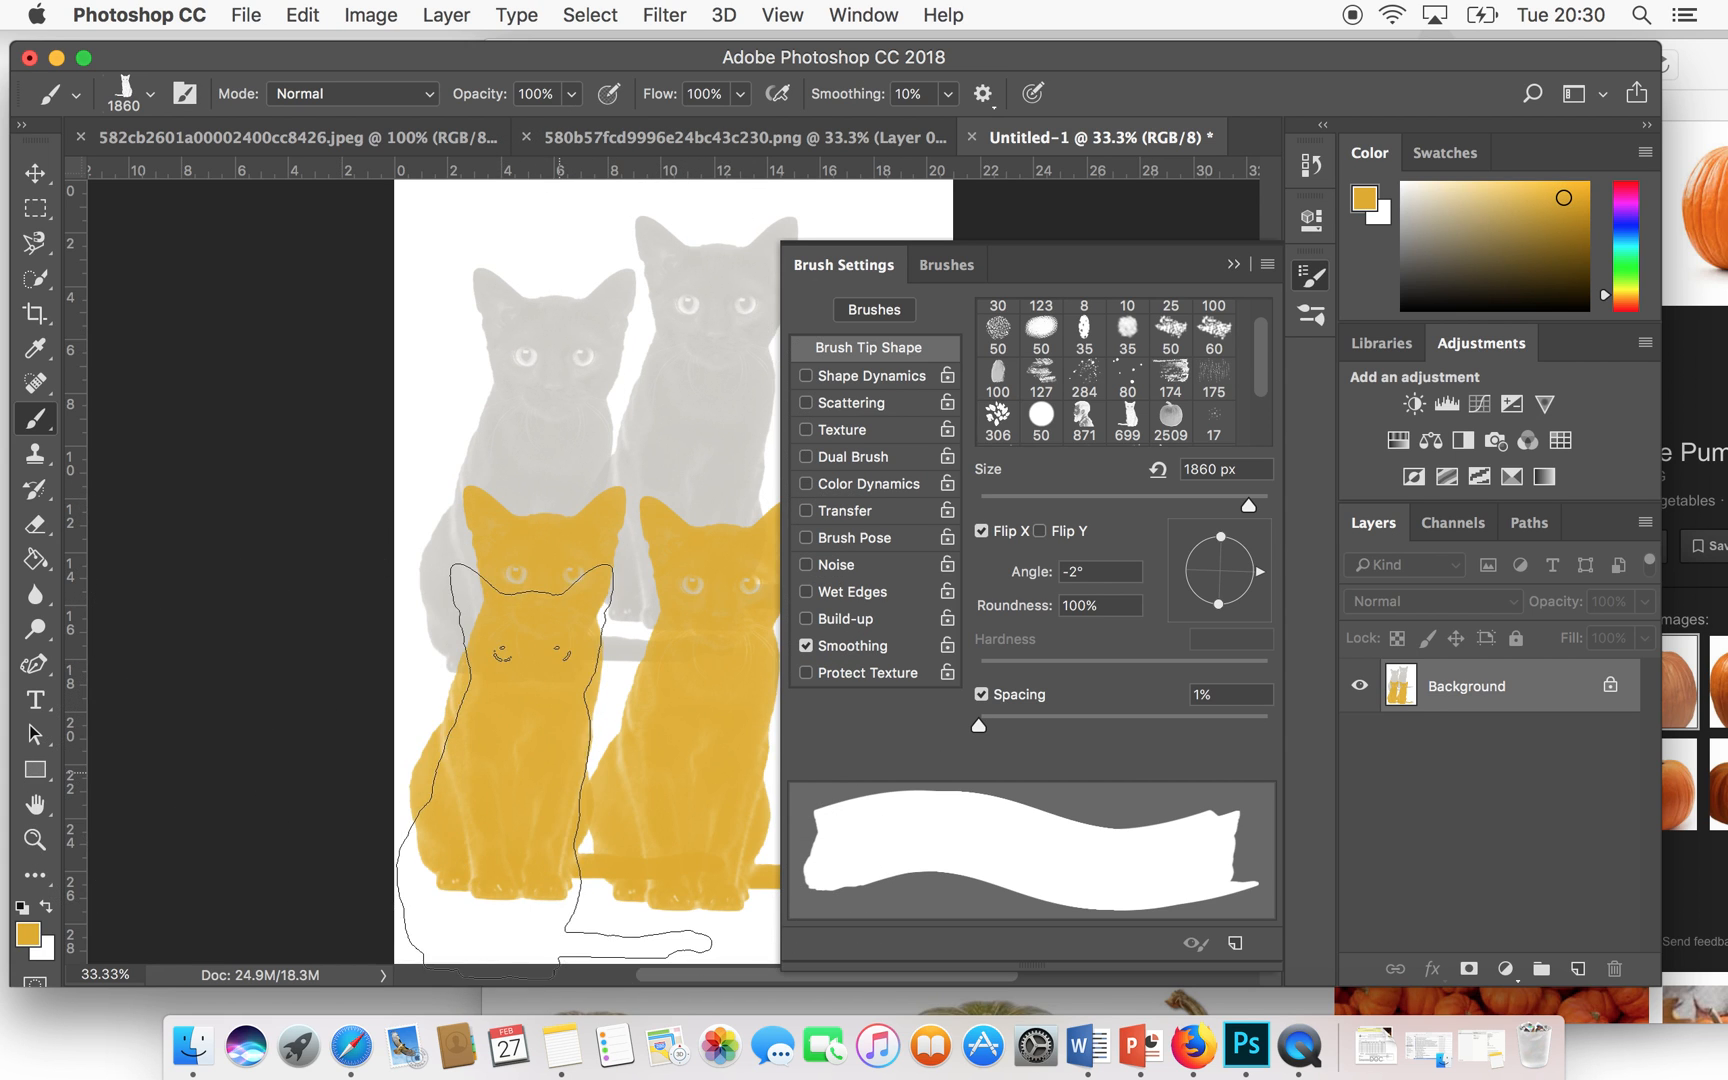
# - Flatten the brush tip to 28% roundness, stamp a squashed yellow cat near the page's top edge, and hide the brush settings
pyautogui.moveTo(1220, 604); pyautogui.dragTo(1229, 590)
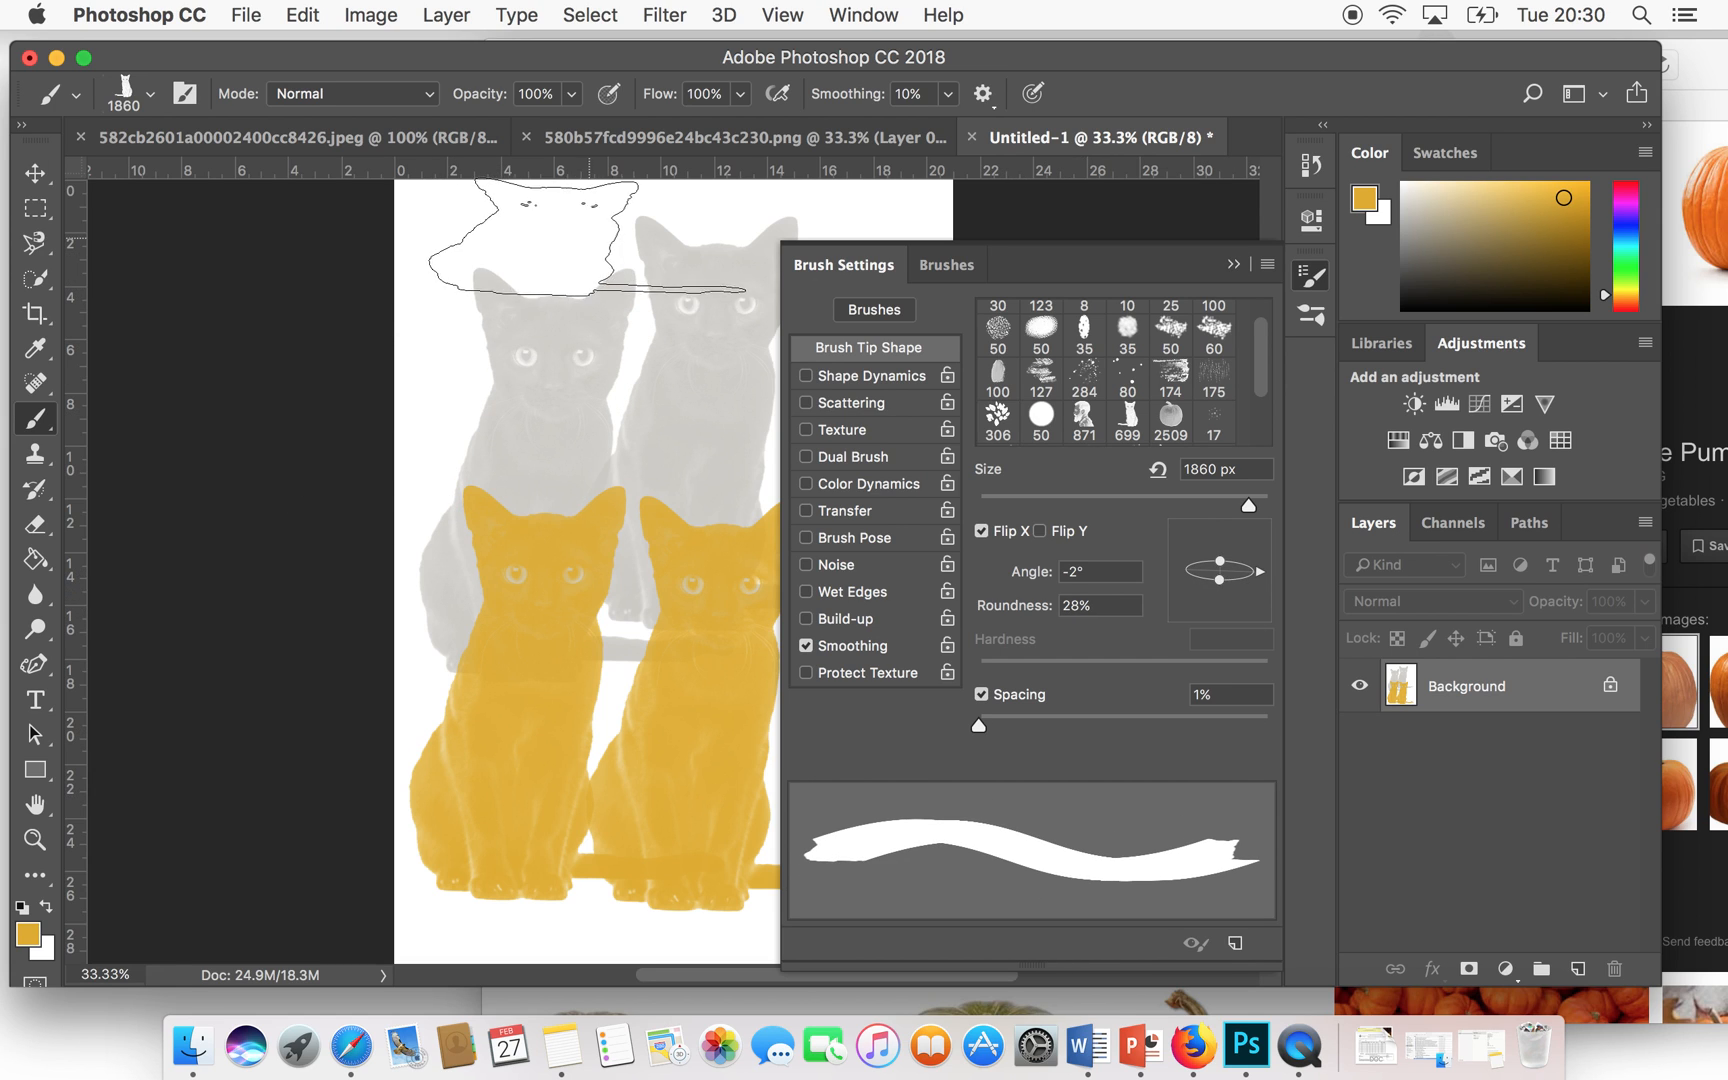
pyautogui.click(584, 247)
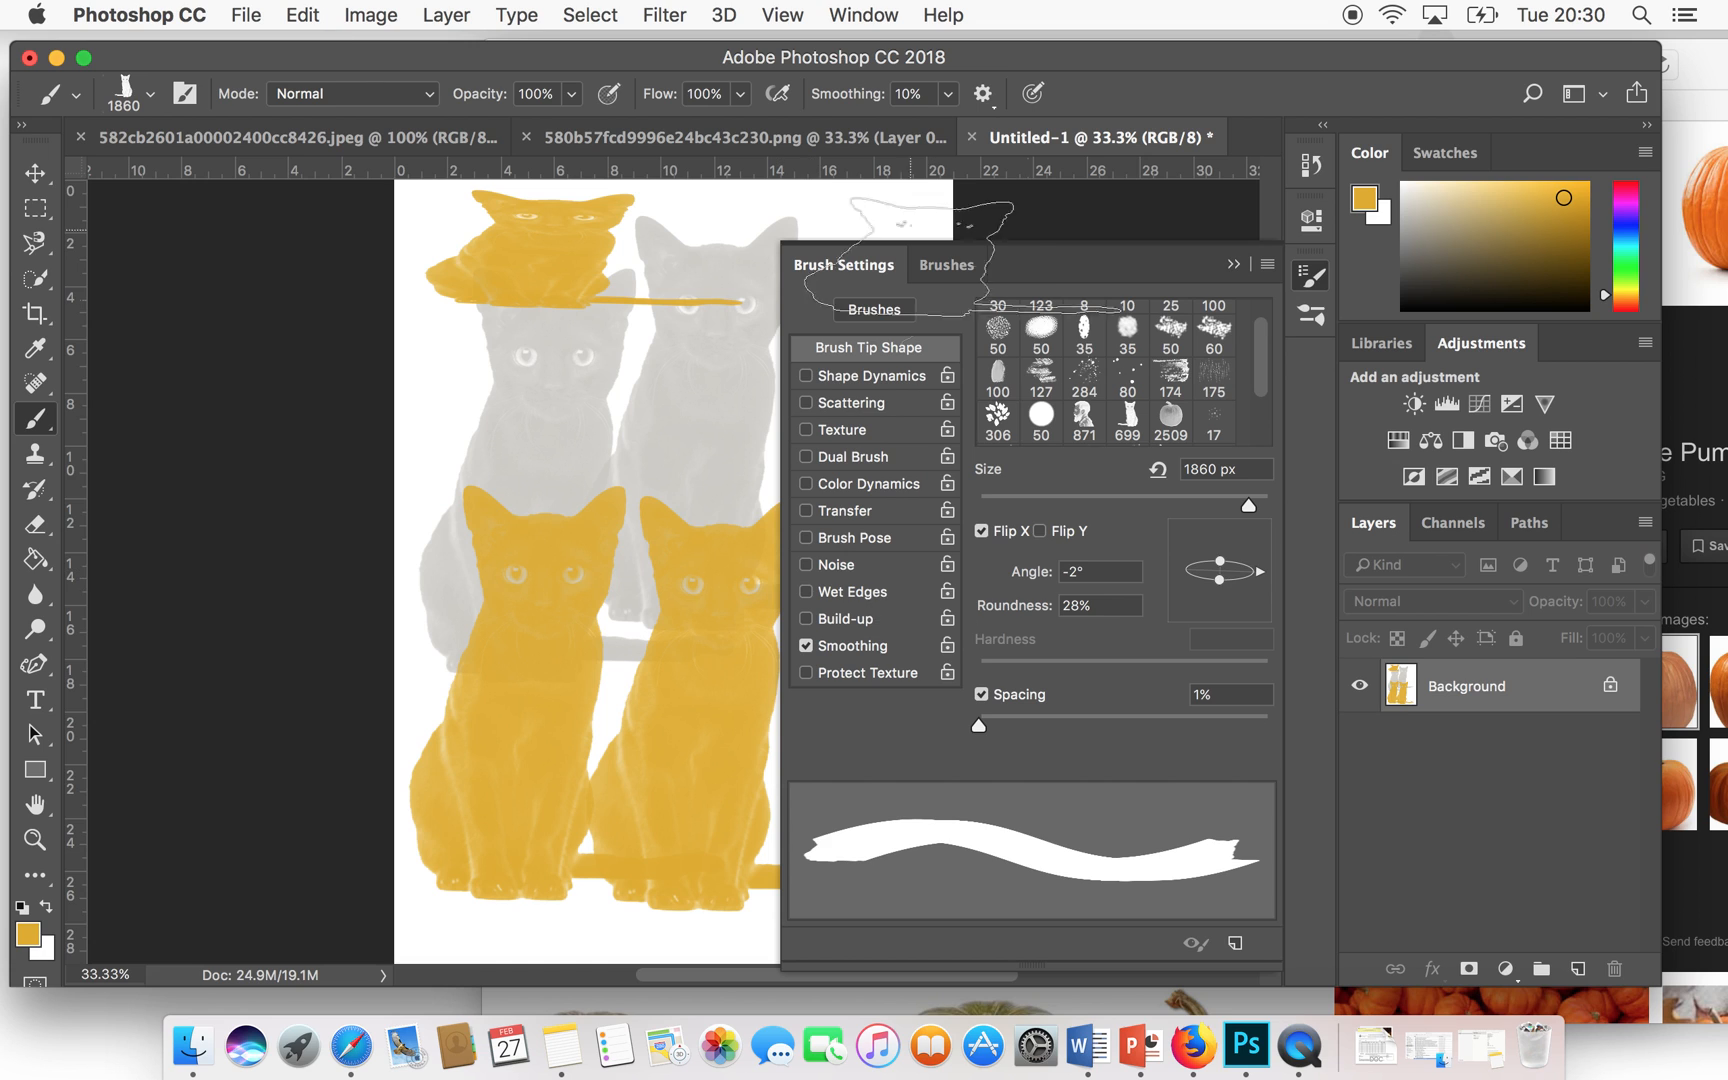
pyautogui.click(1235, 265)
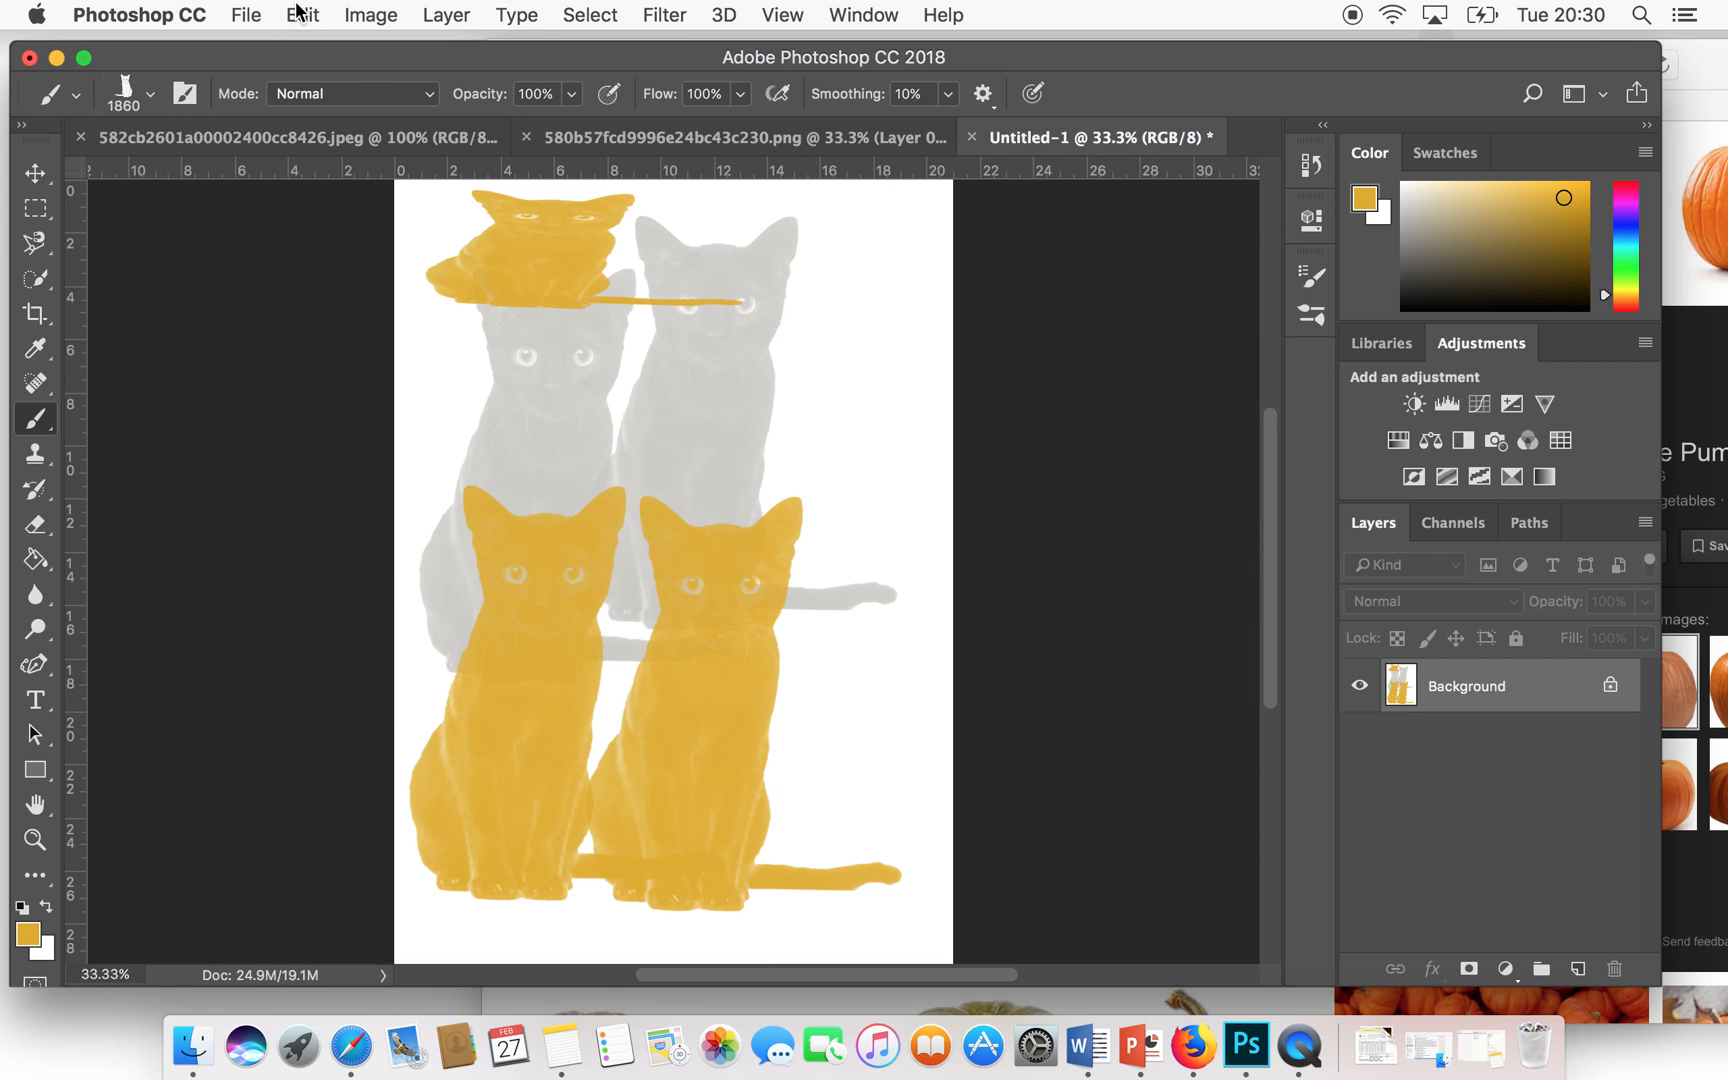
# - Step back through the history until all the yellow and grey cat stamps are removed and the page is blank
pyautogui.click(298, 12)
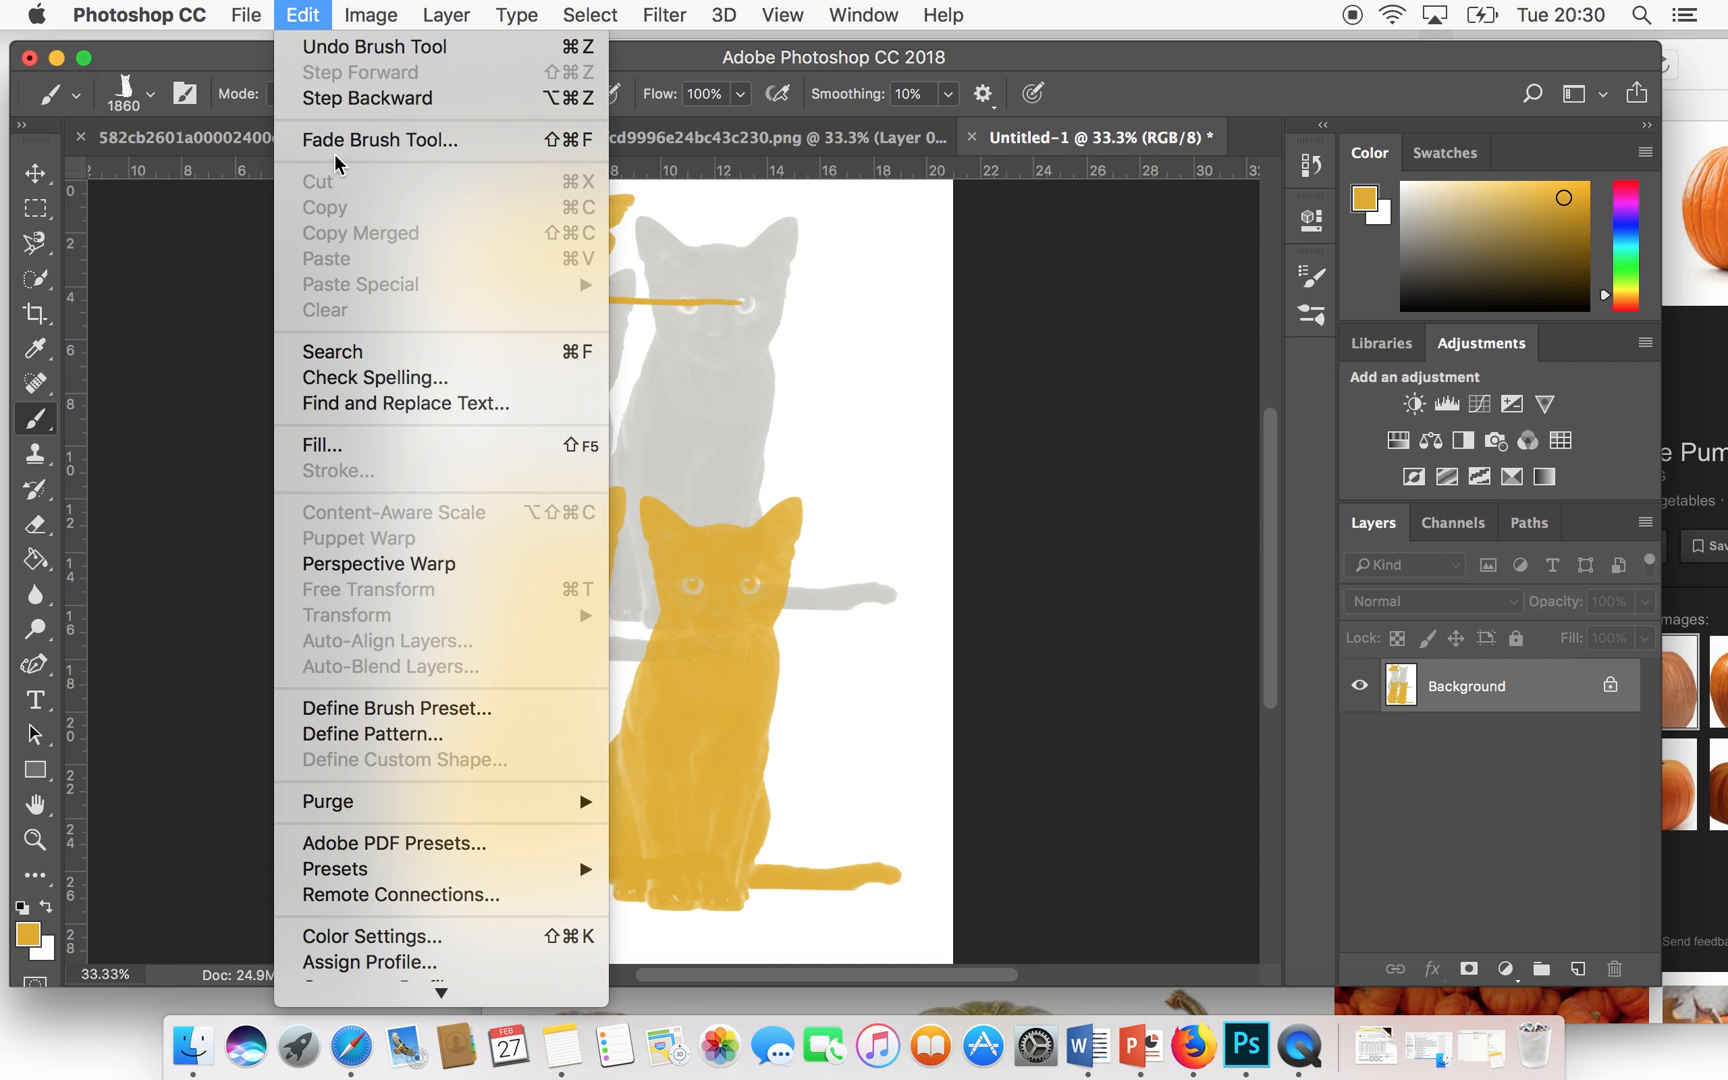
pyautogui.click(330, 98)
pyautogui.click(301, 16)
pyautogui.click(332, 100)
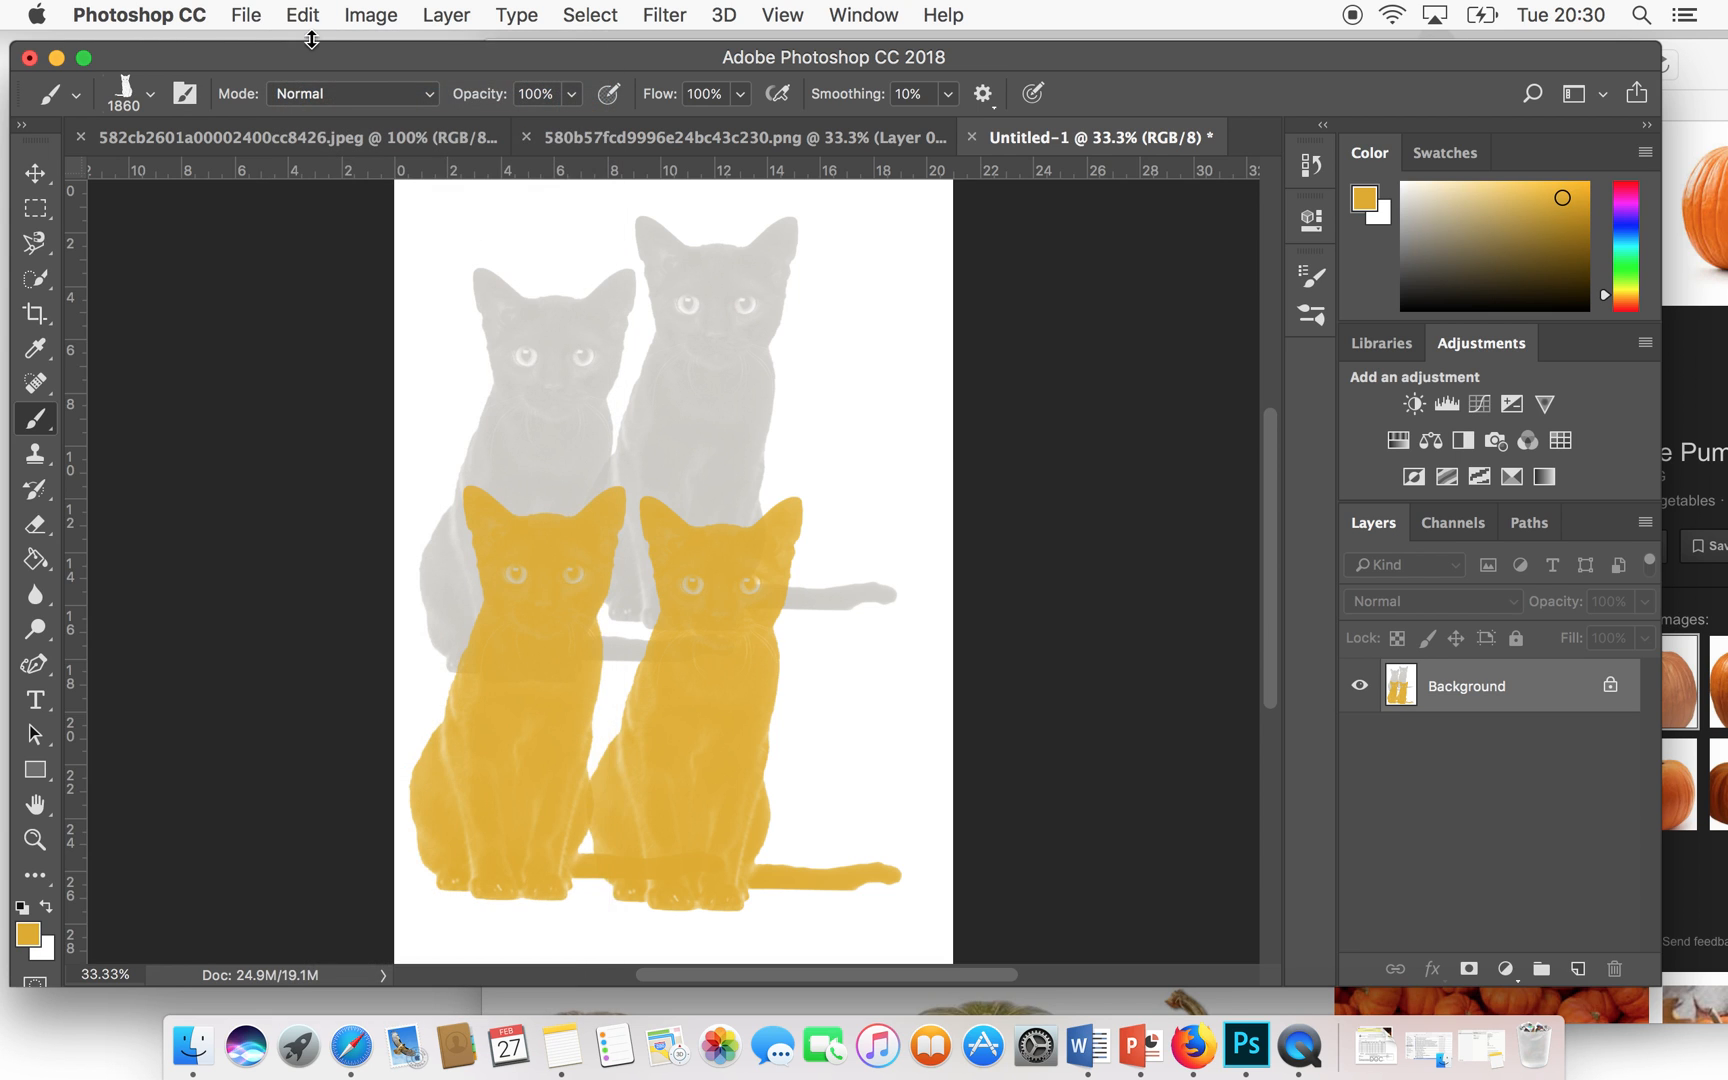
pyautogui.click(303, 15)
pyautogui.click(330, 98)
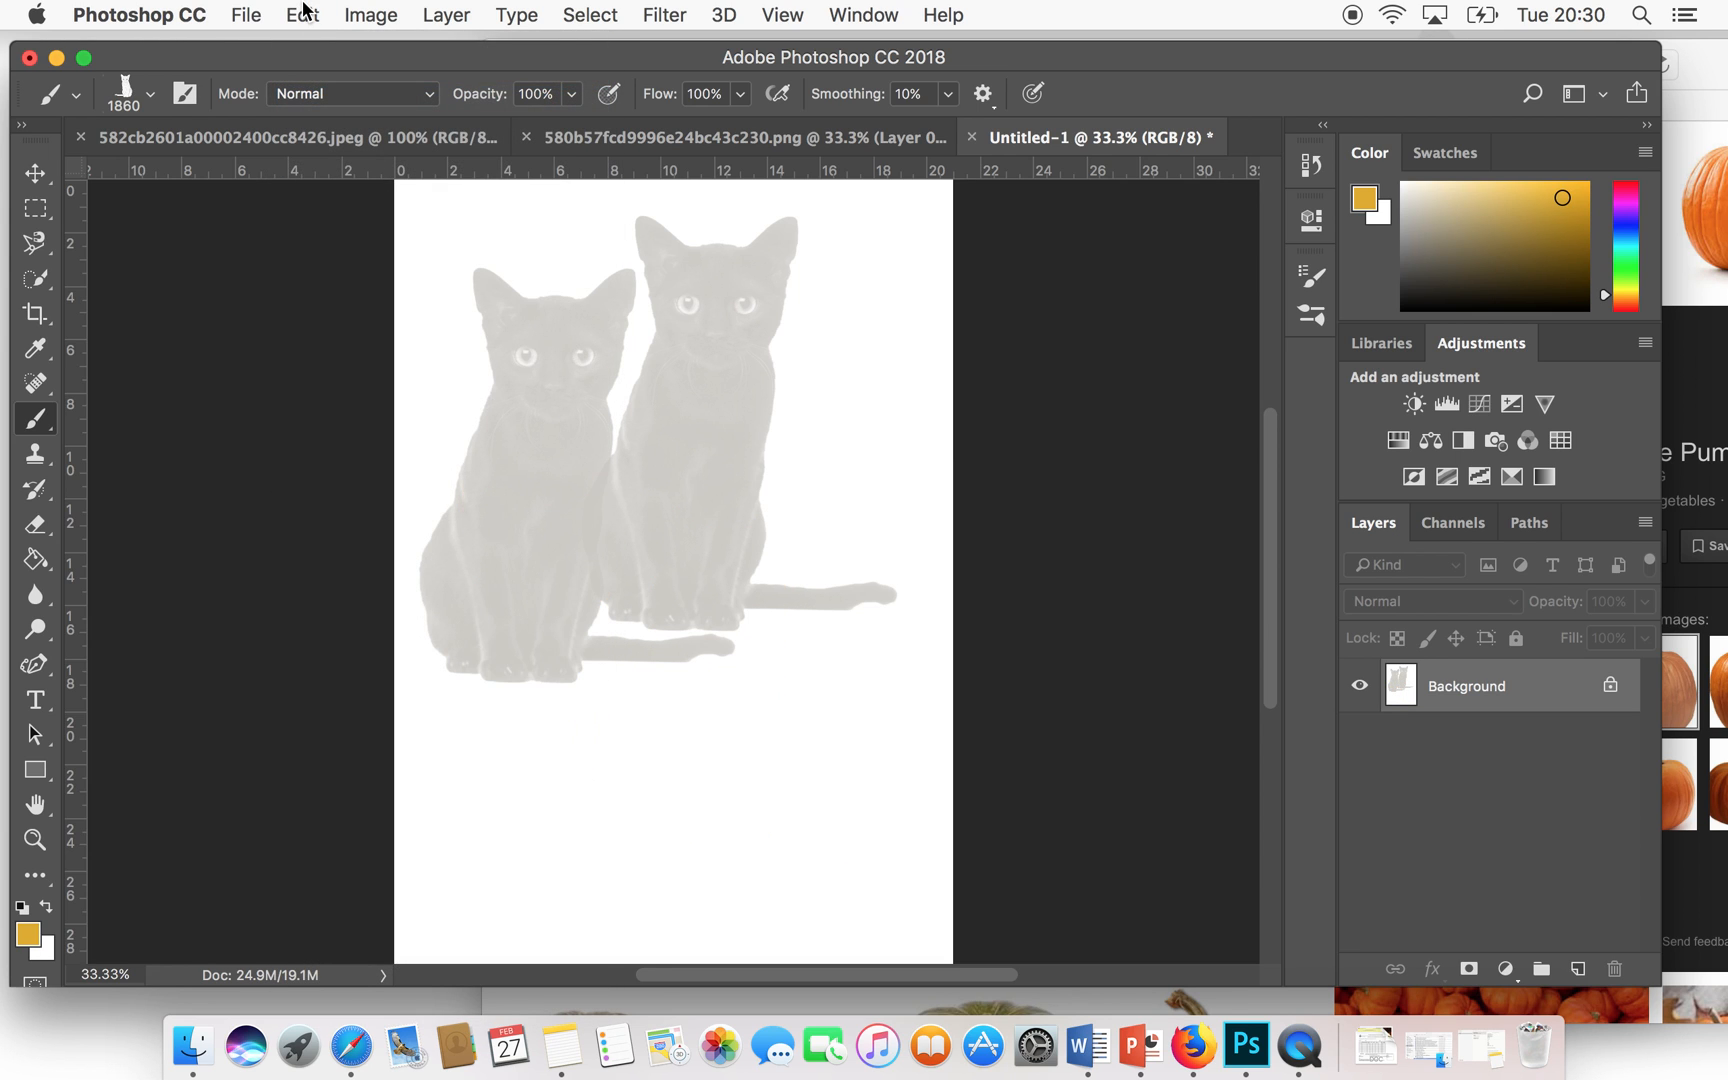
pyautogui.click(303, 14)
pyautogui.click(328, 98)
pyautogui.click(312, 15)
pyautogui.click(335, 98)
pyautogui.click(310, 15)
pyautogui.click(338, 98)
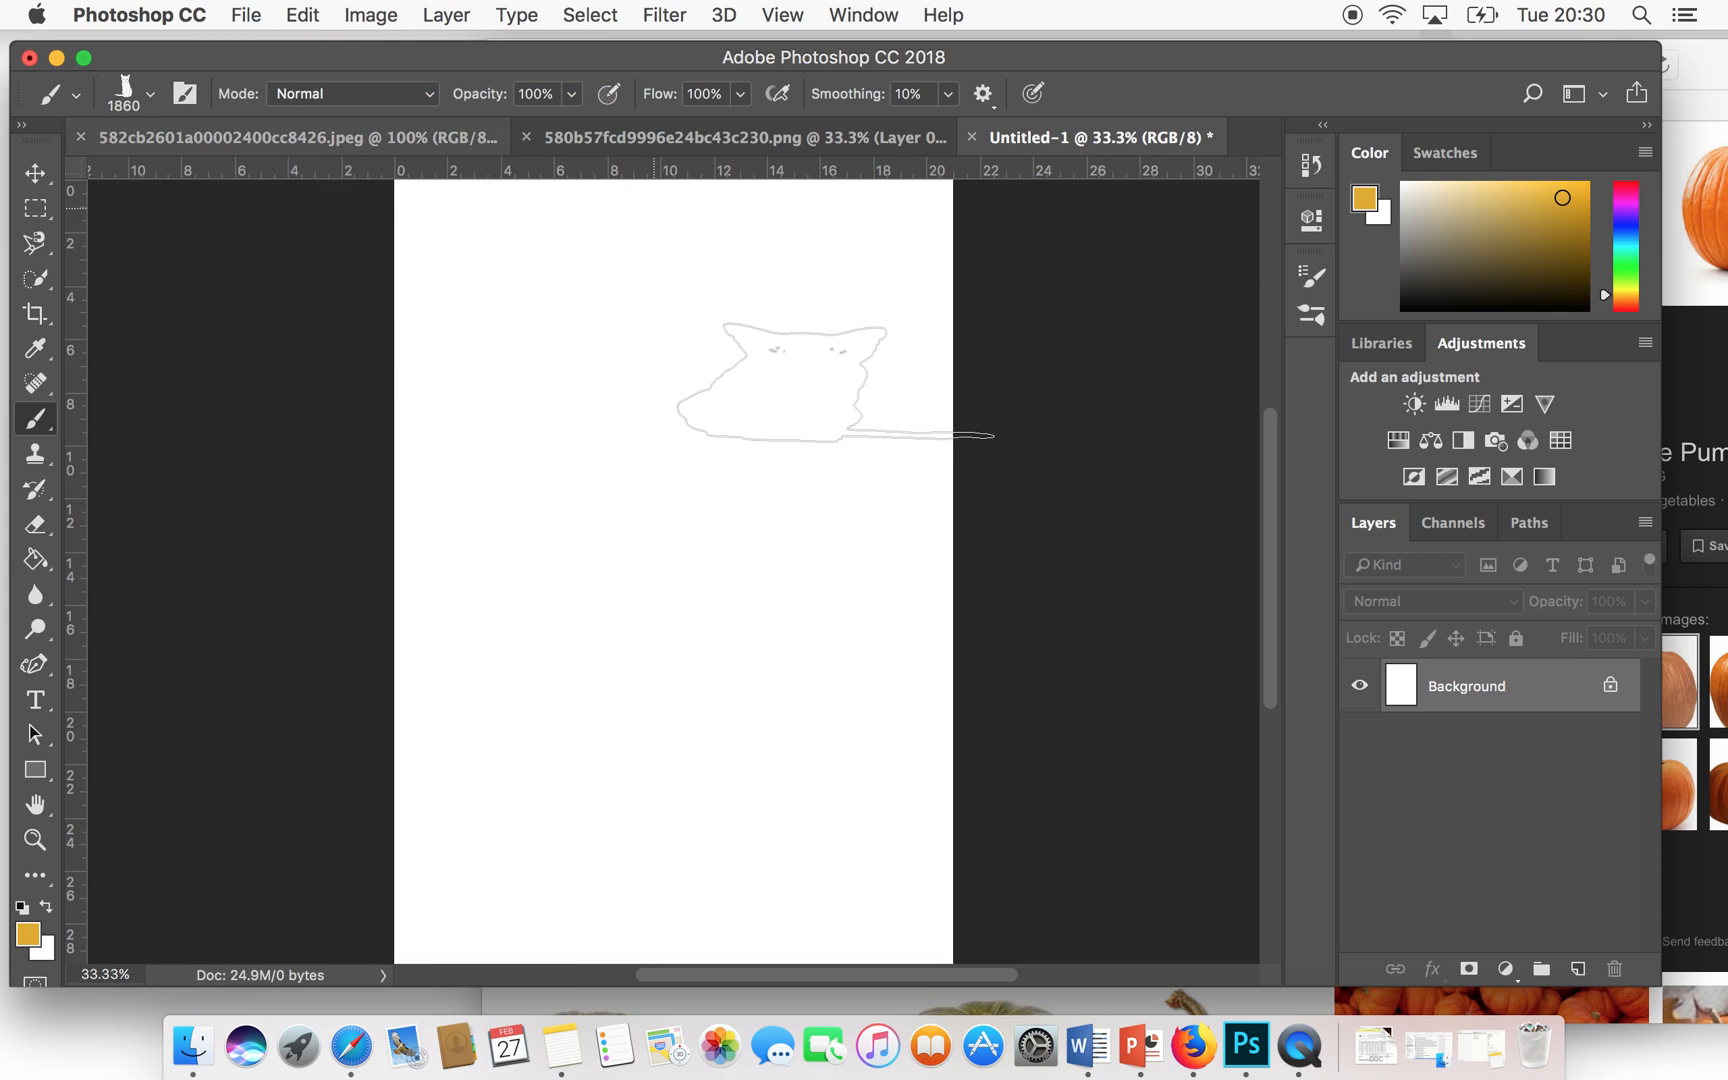
# - Choose the original 699 px cat brush tip, enlarge it to 1040 px with black as the foreground colour, and hide the brush settings
pyautogui.click(151, 96)
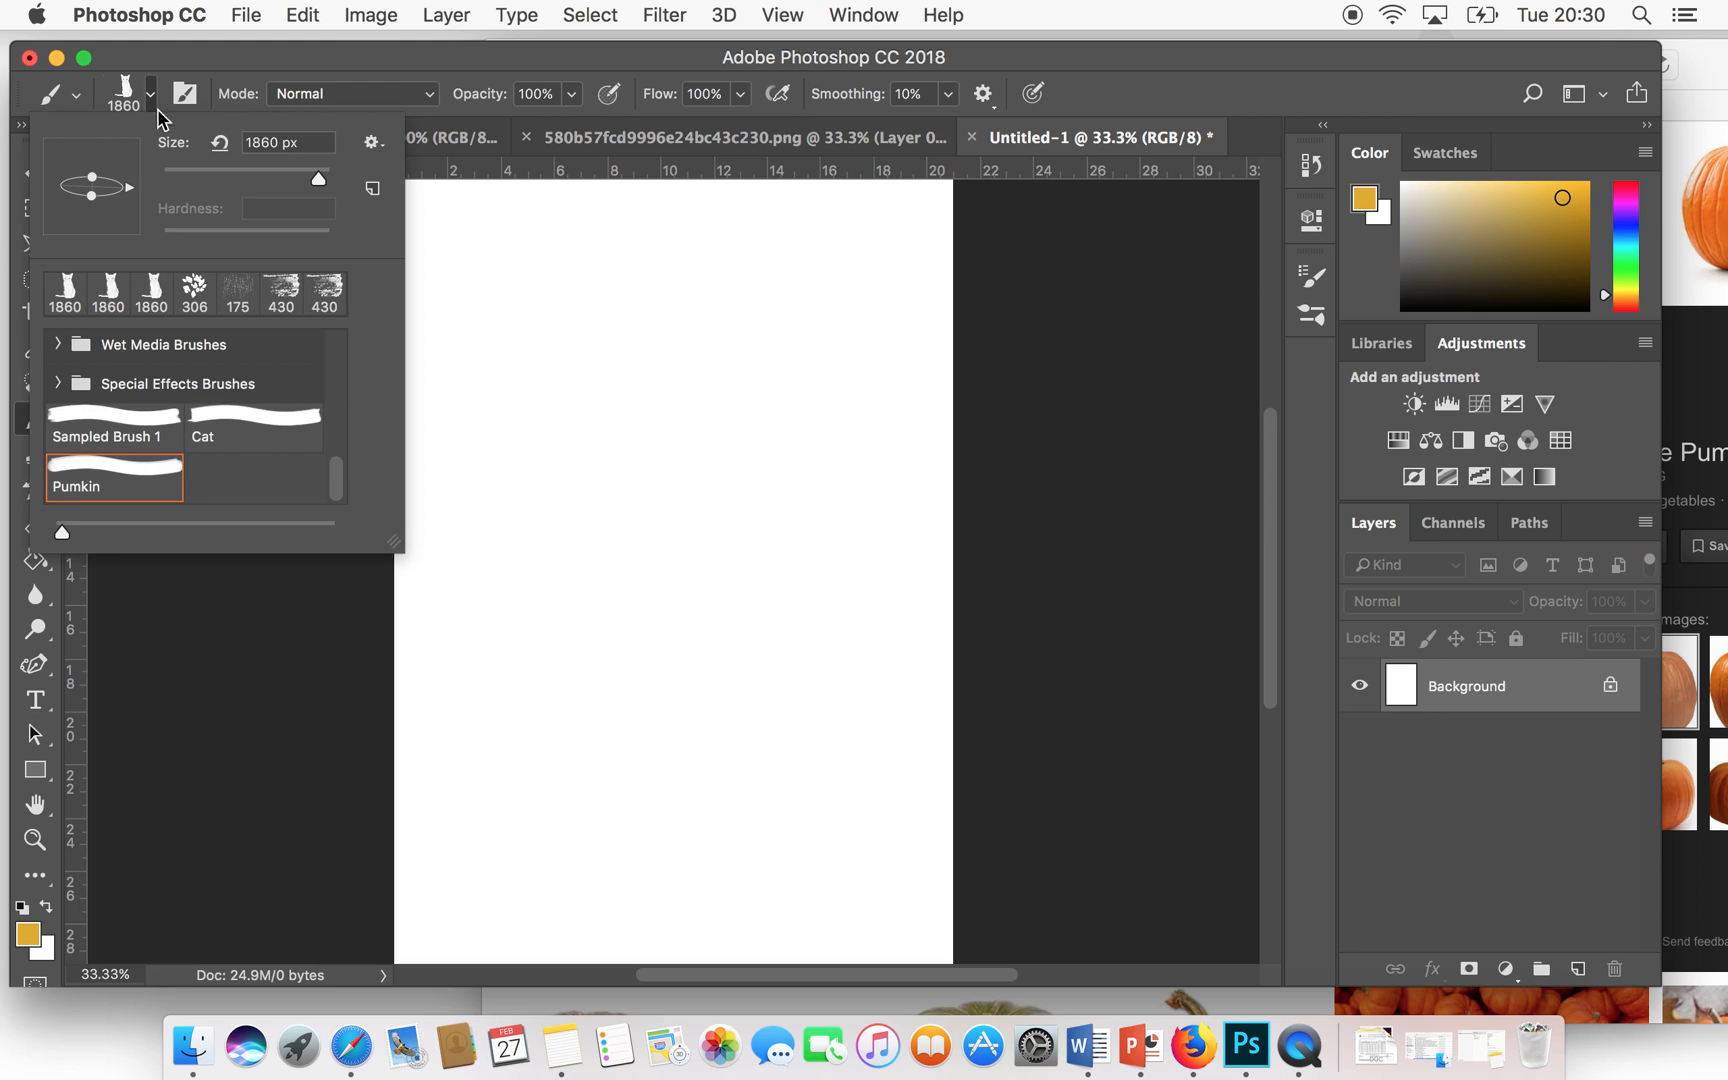
pyautogui.click(180, 97)
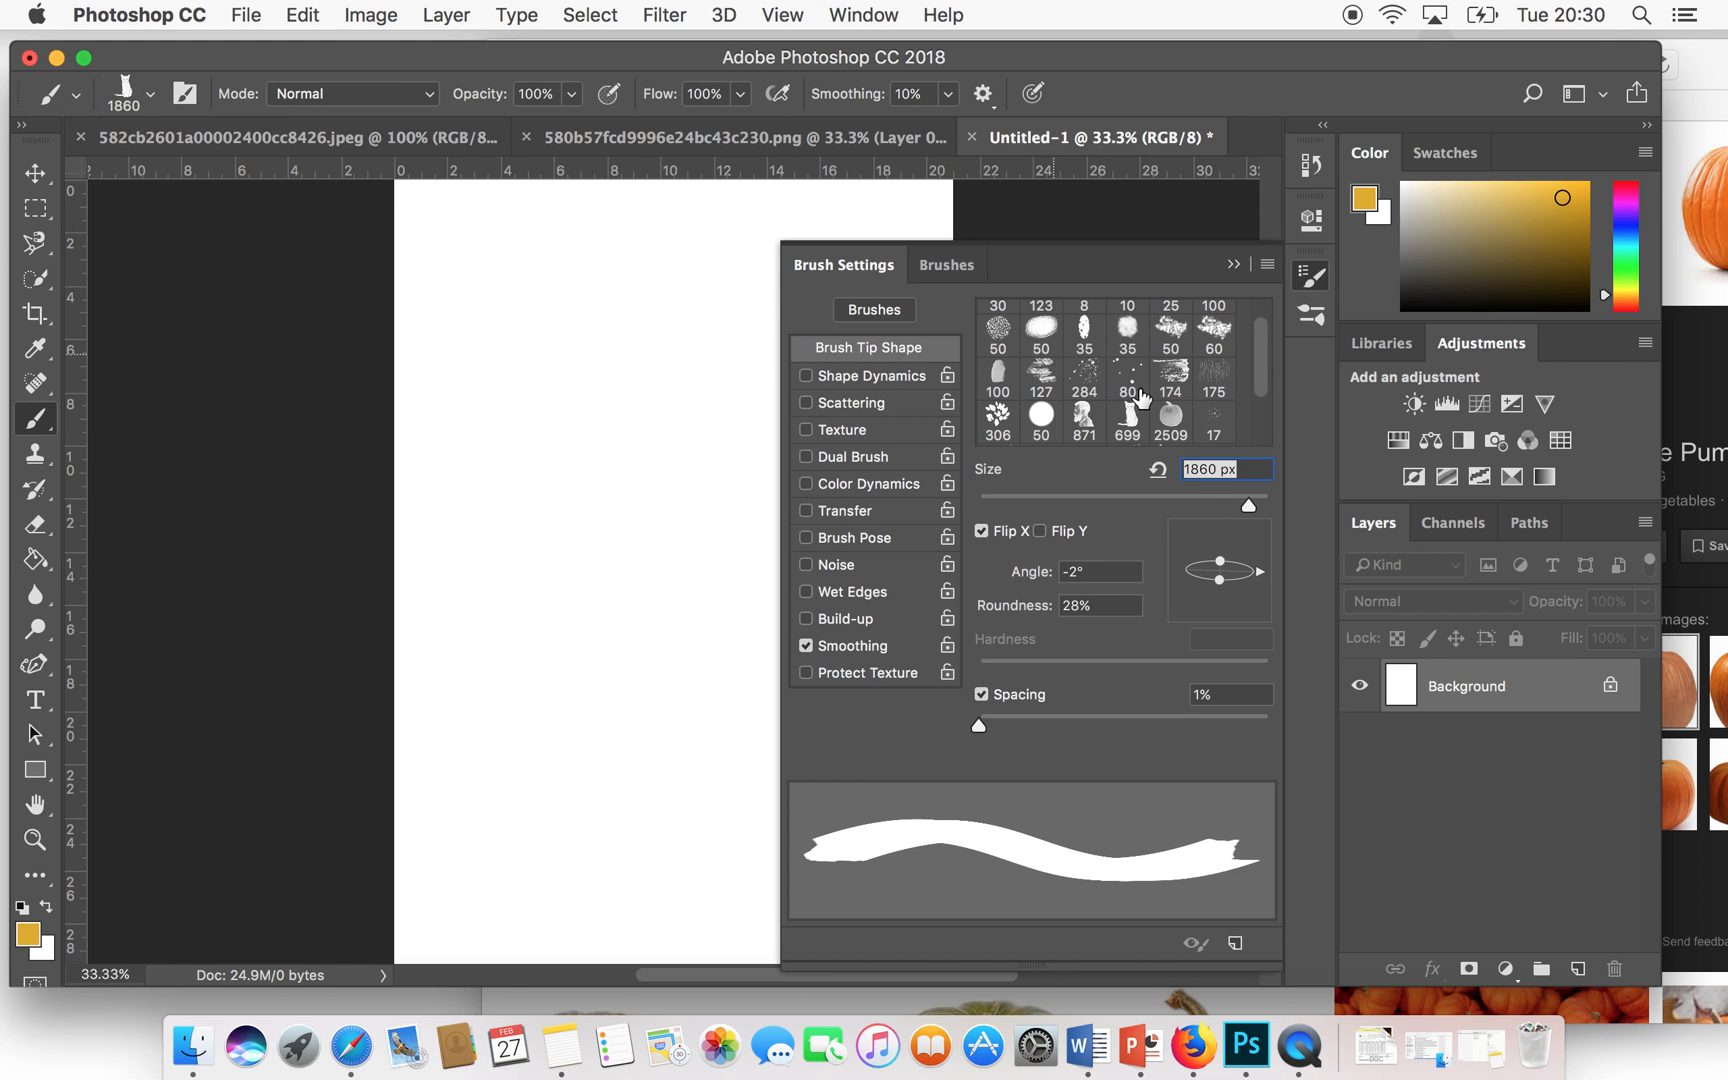
pyautogui.click(1129, 425)
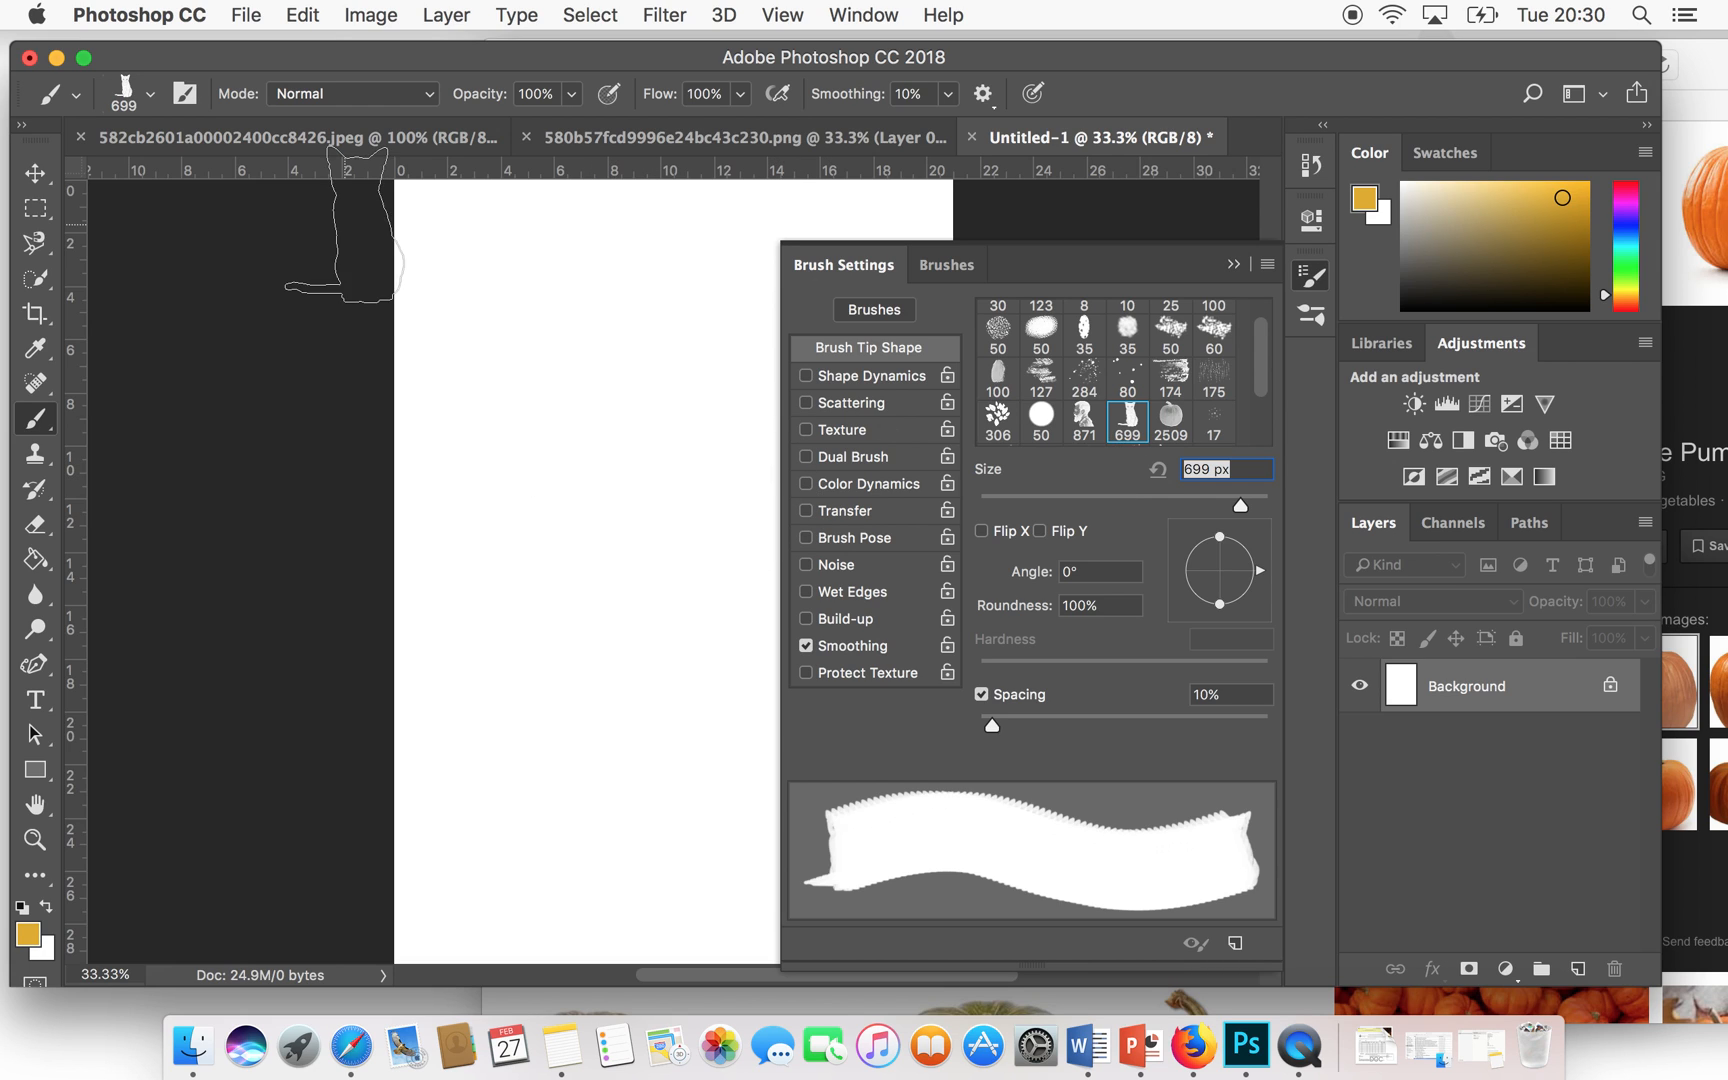
pyautogui.click(151, 96)
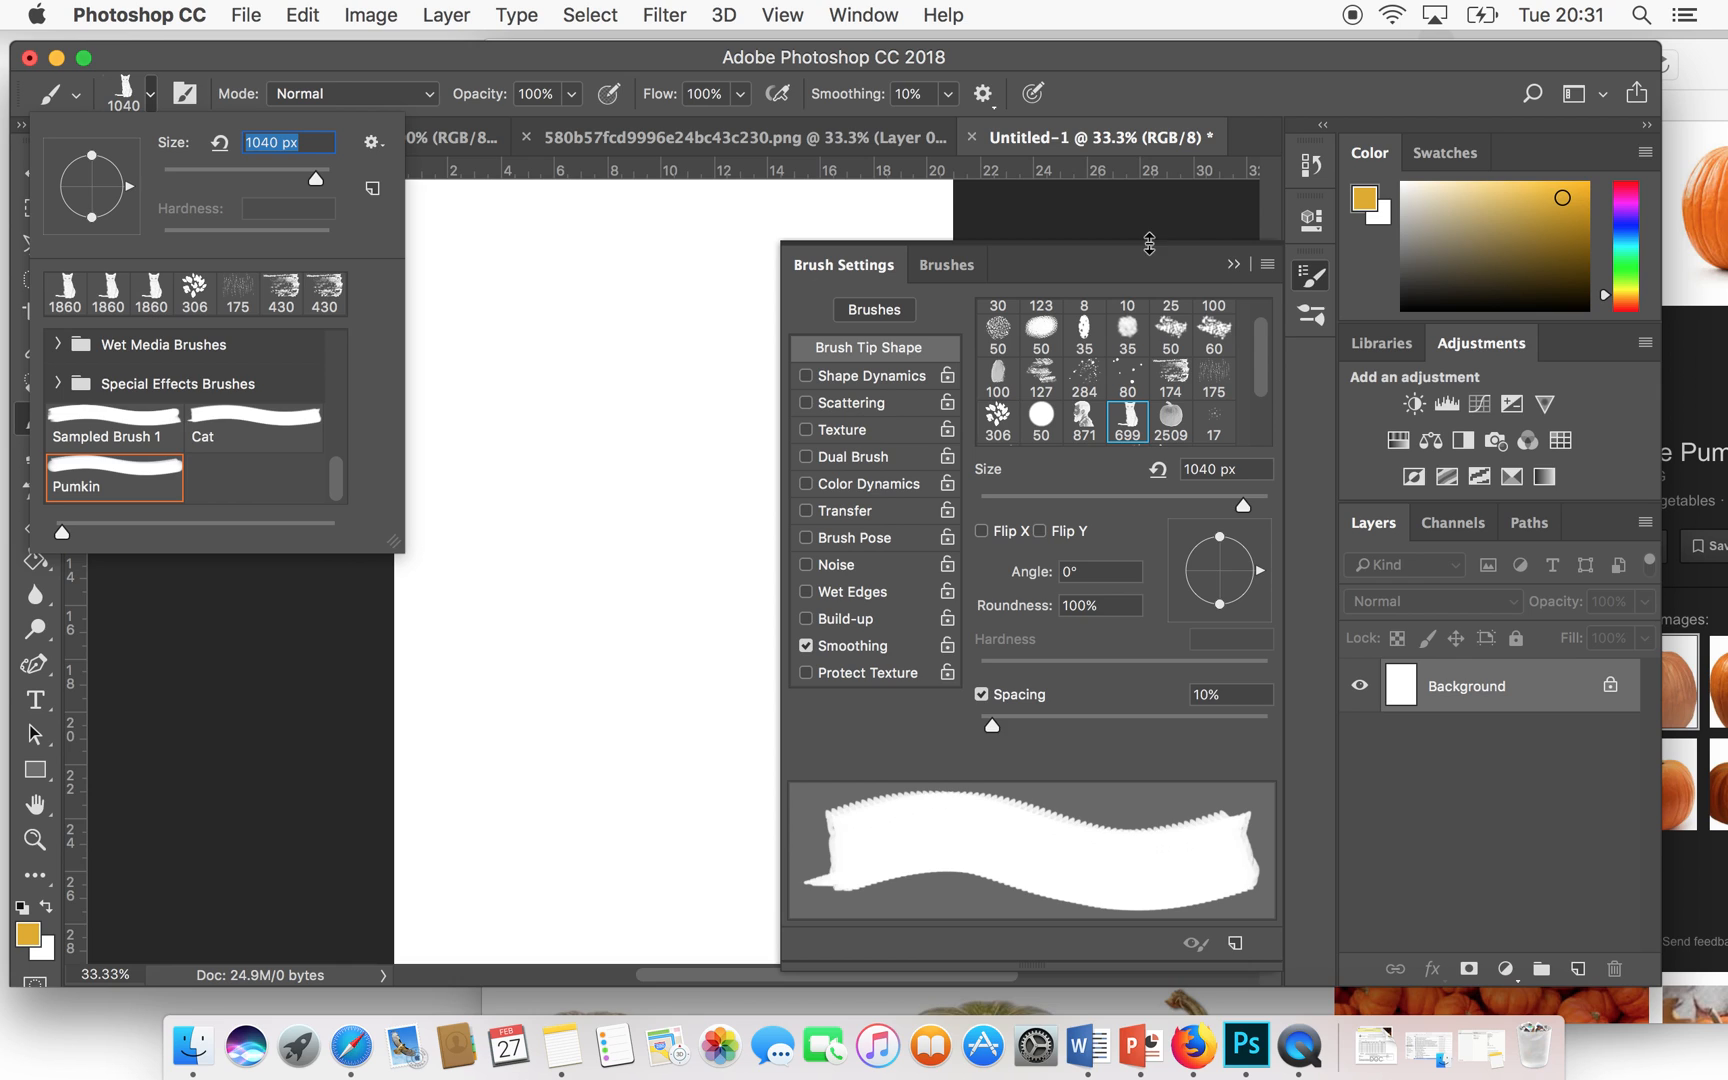
pyautogui.click(1233, 265)
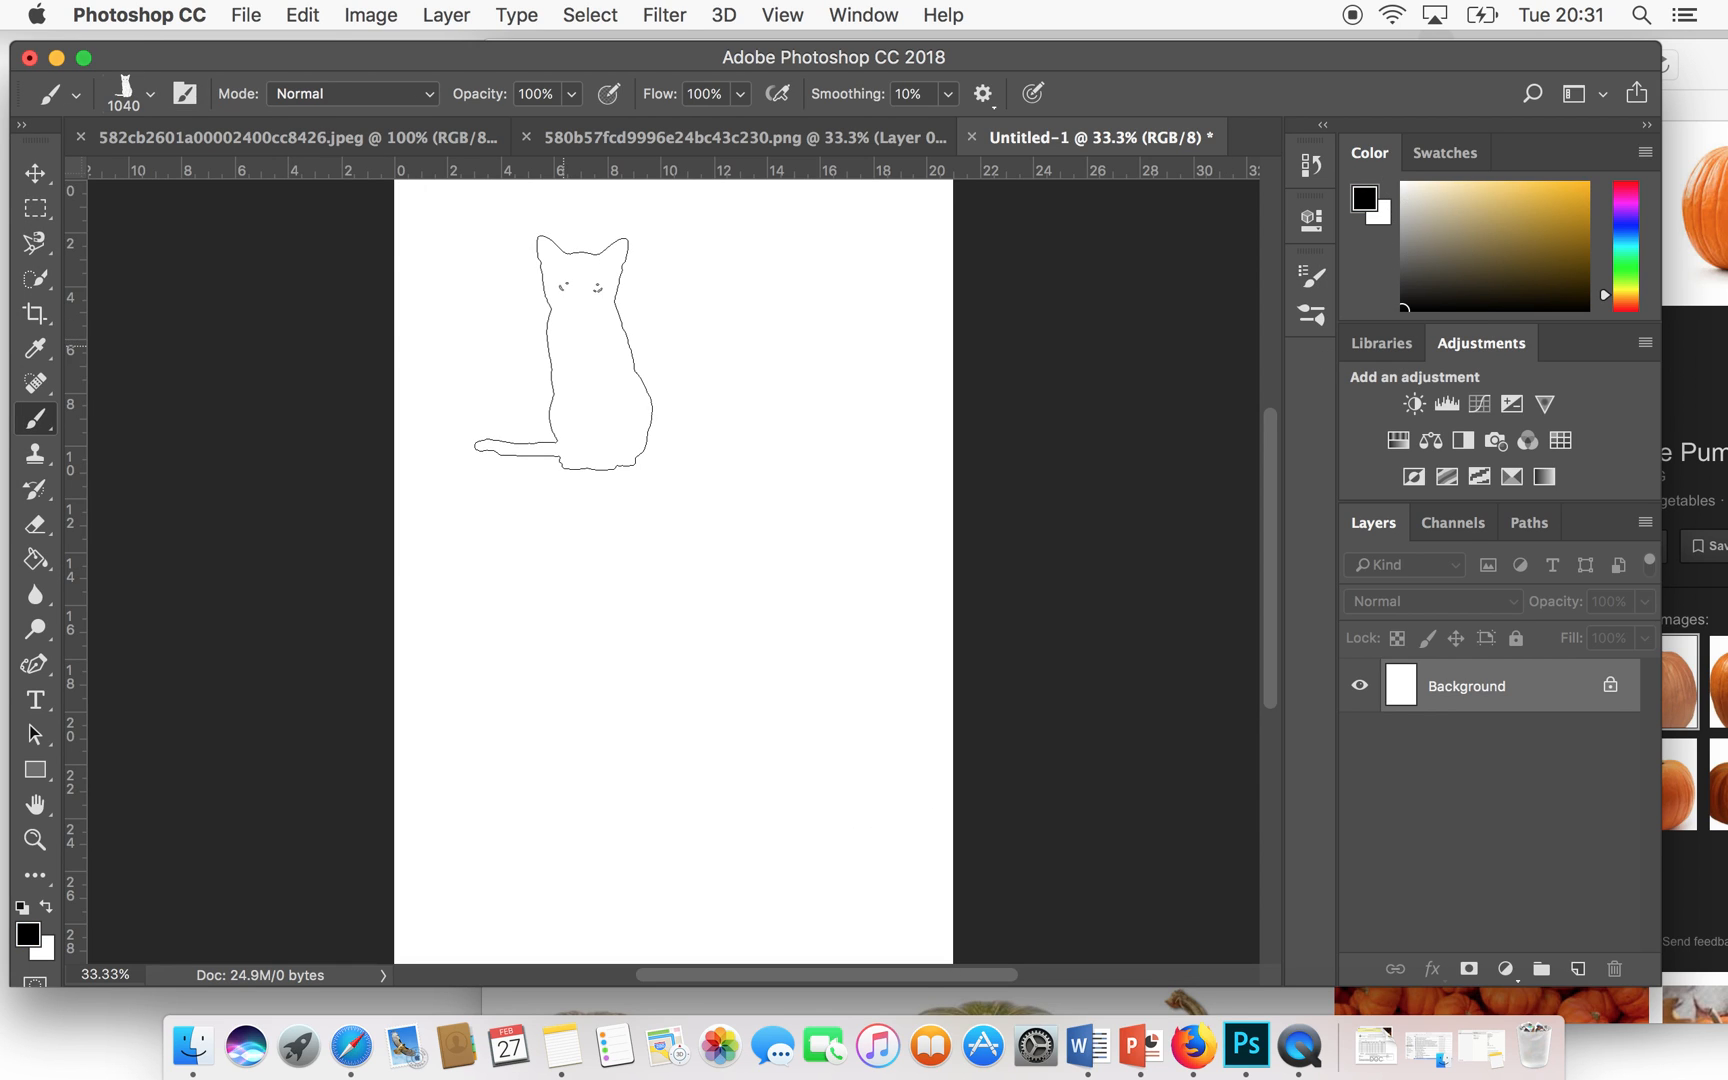
# - Stamp four separate black cats: at the page's upper right, left side, lower right corner and lower middle
pyautogui.scroll(5, 563, 353)
pyautogui.scroll(-3, 563, 353)
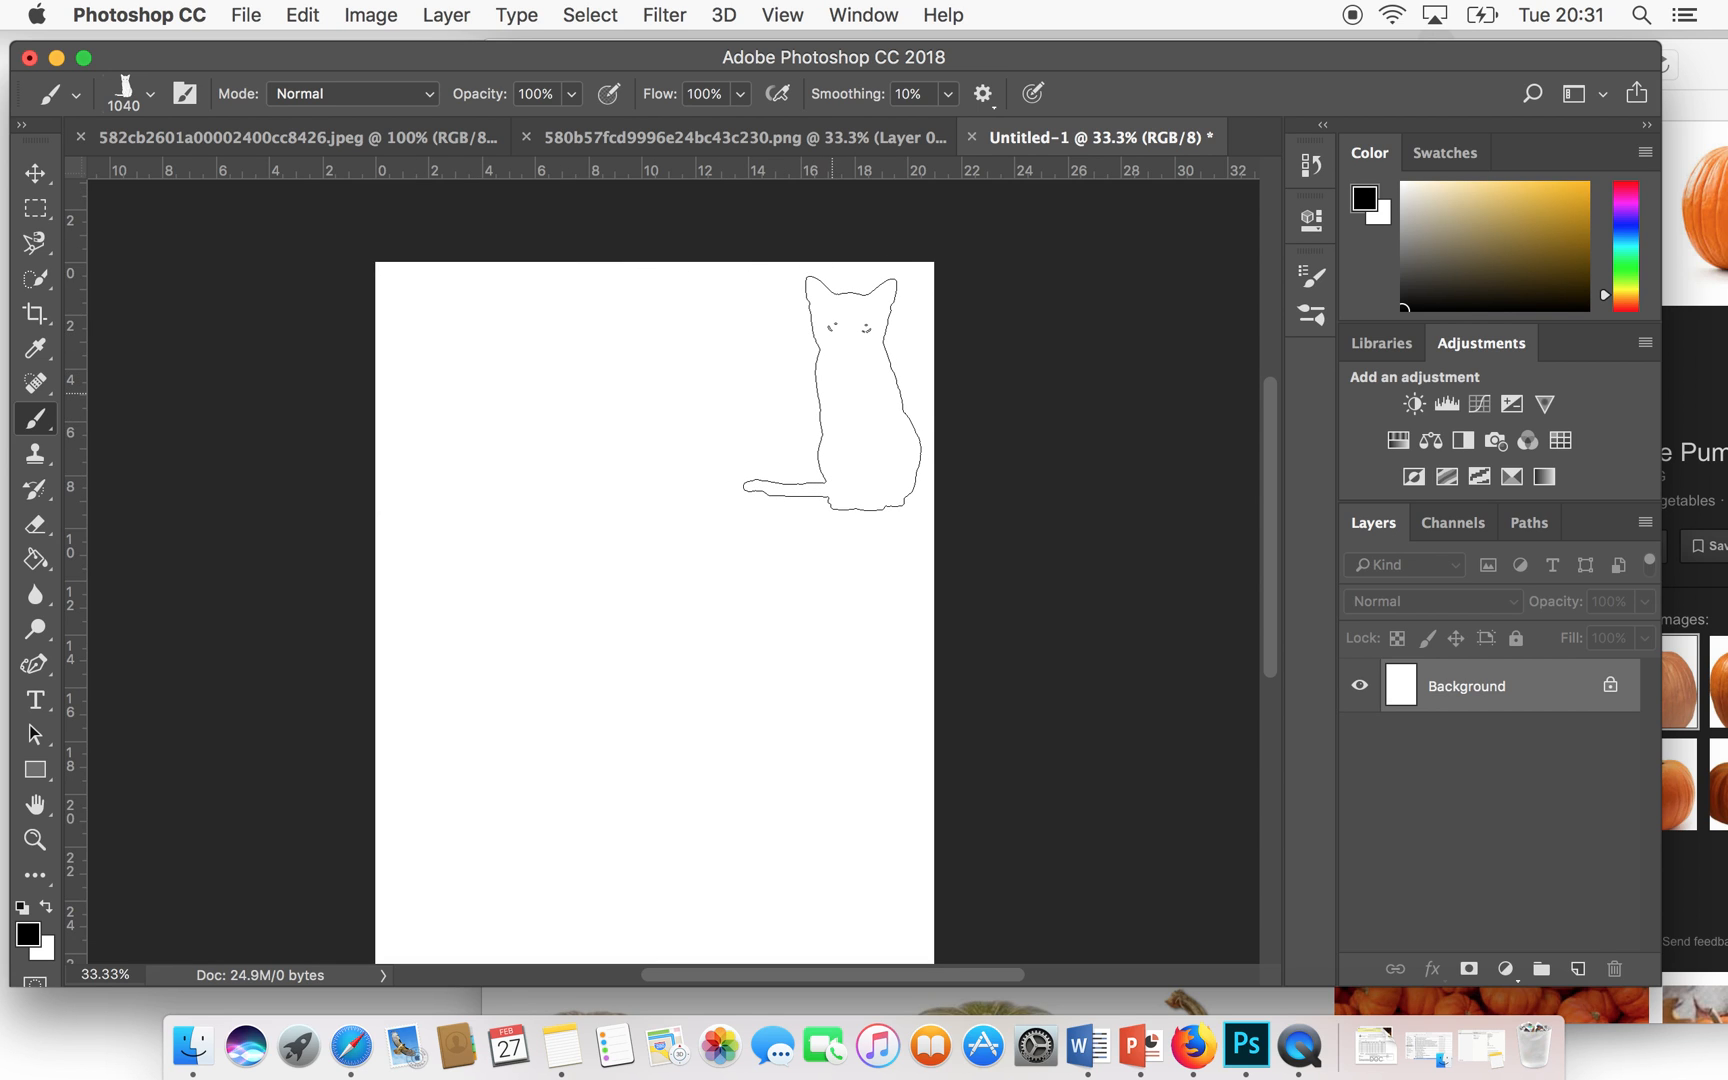
pyautogui.click(832, 393)
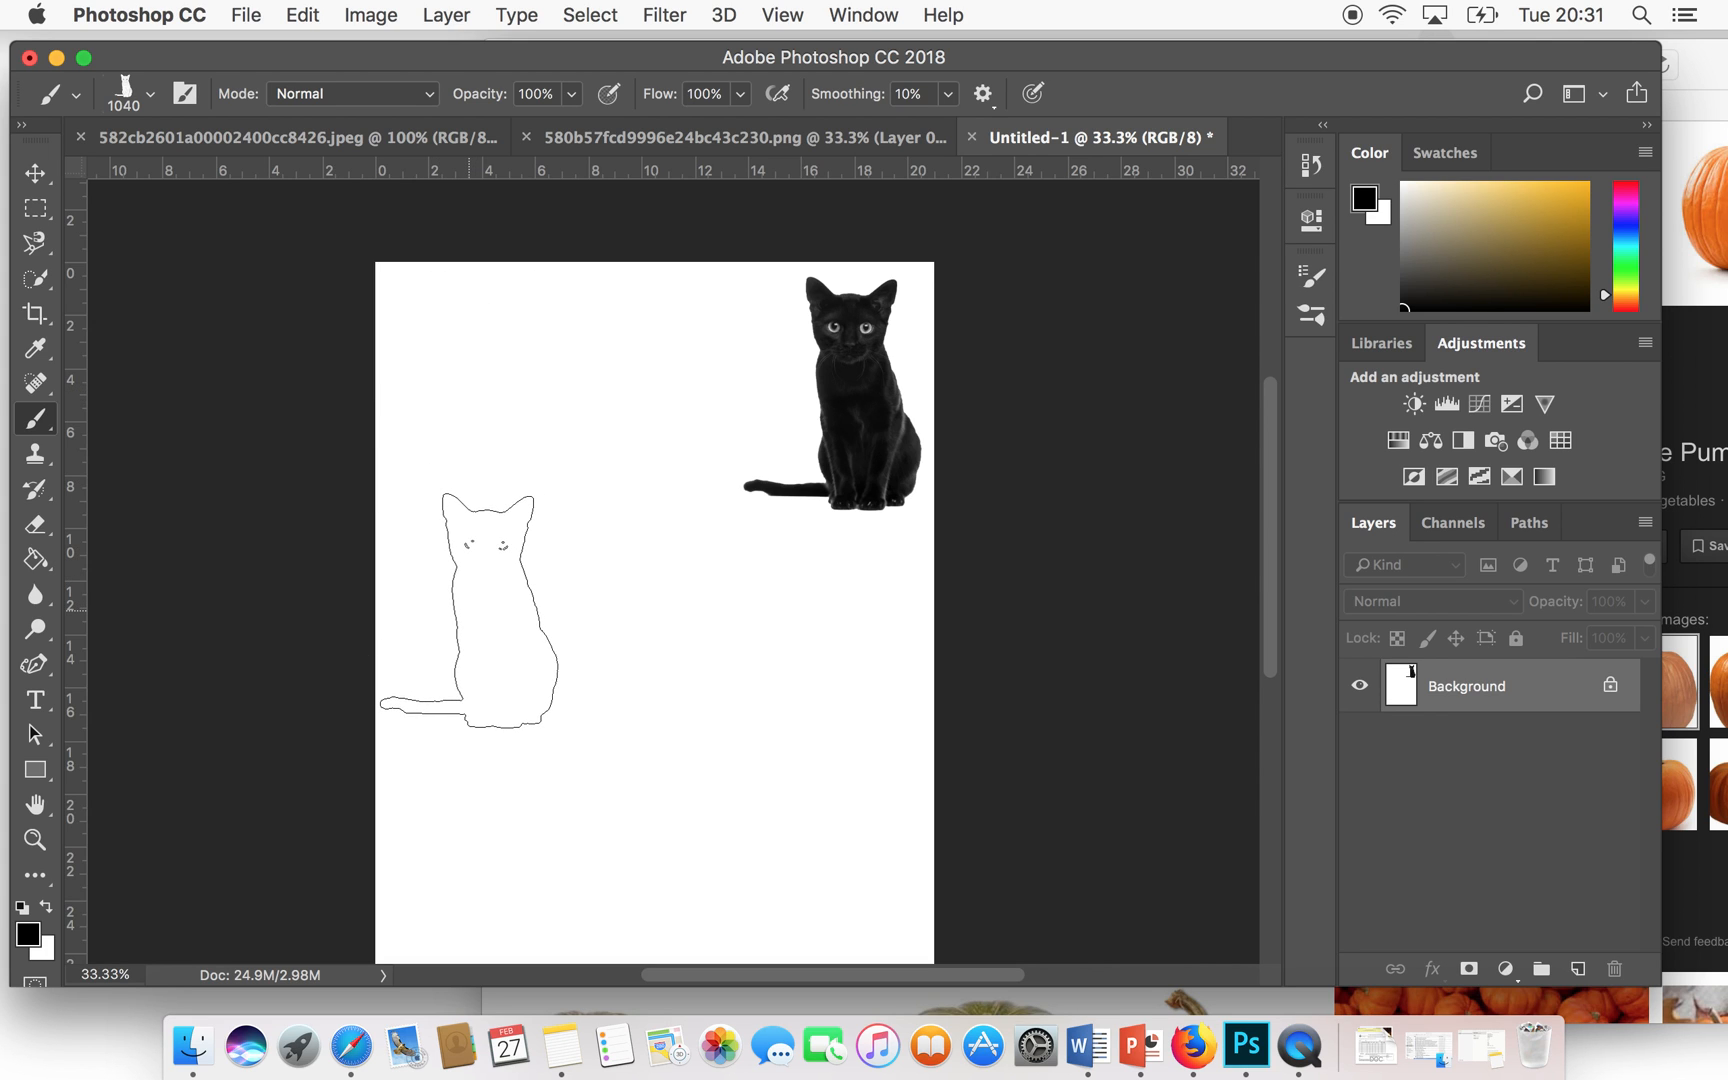
pyautogui.click(473, 605)
pyautogui.scroll(-5, 555, 720)
pyautogui.scroll(10, 560, 700)
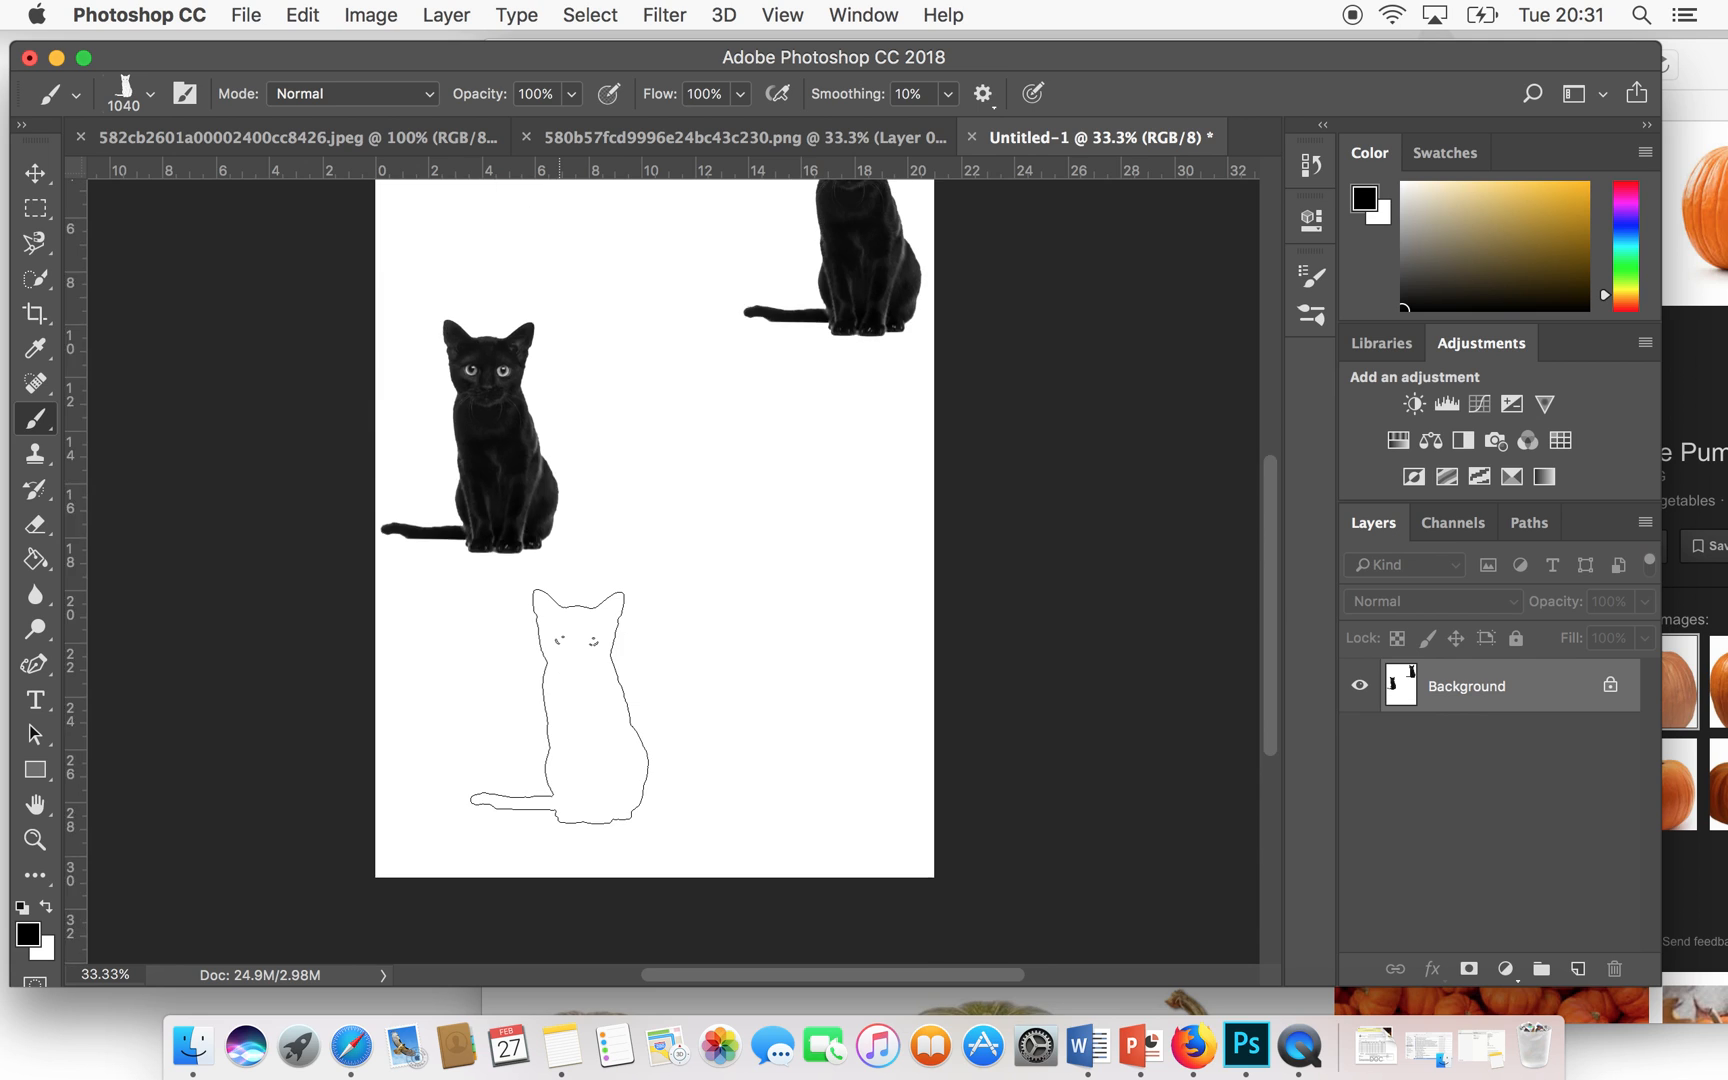
pyautogui.scroll(-4, 771, 848)
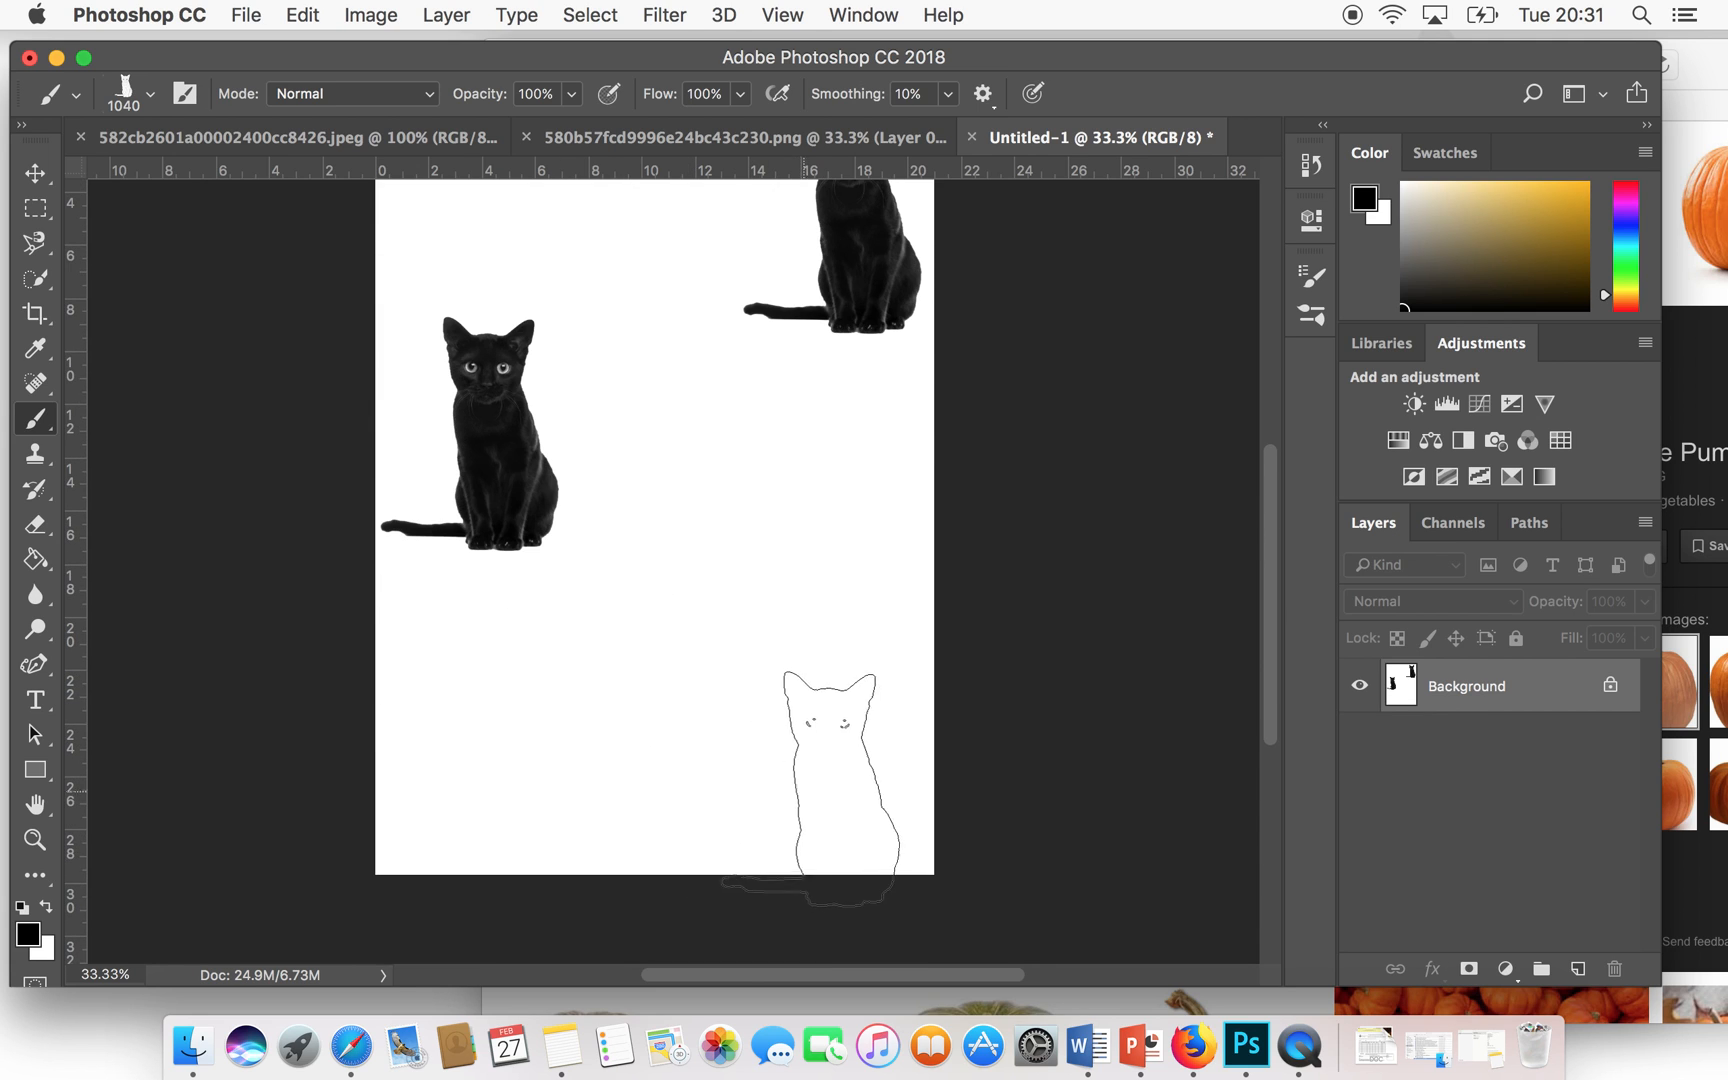
pyautogui.click(827, 736)
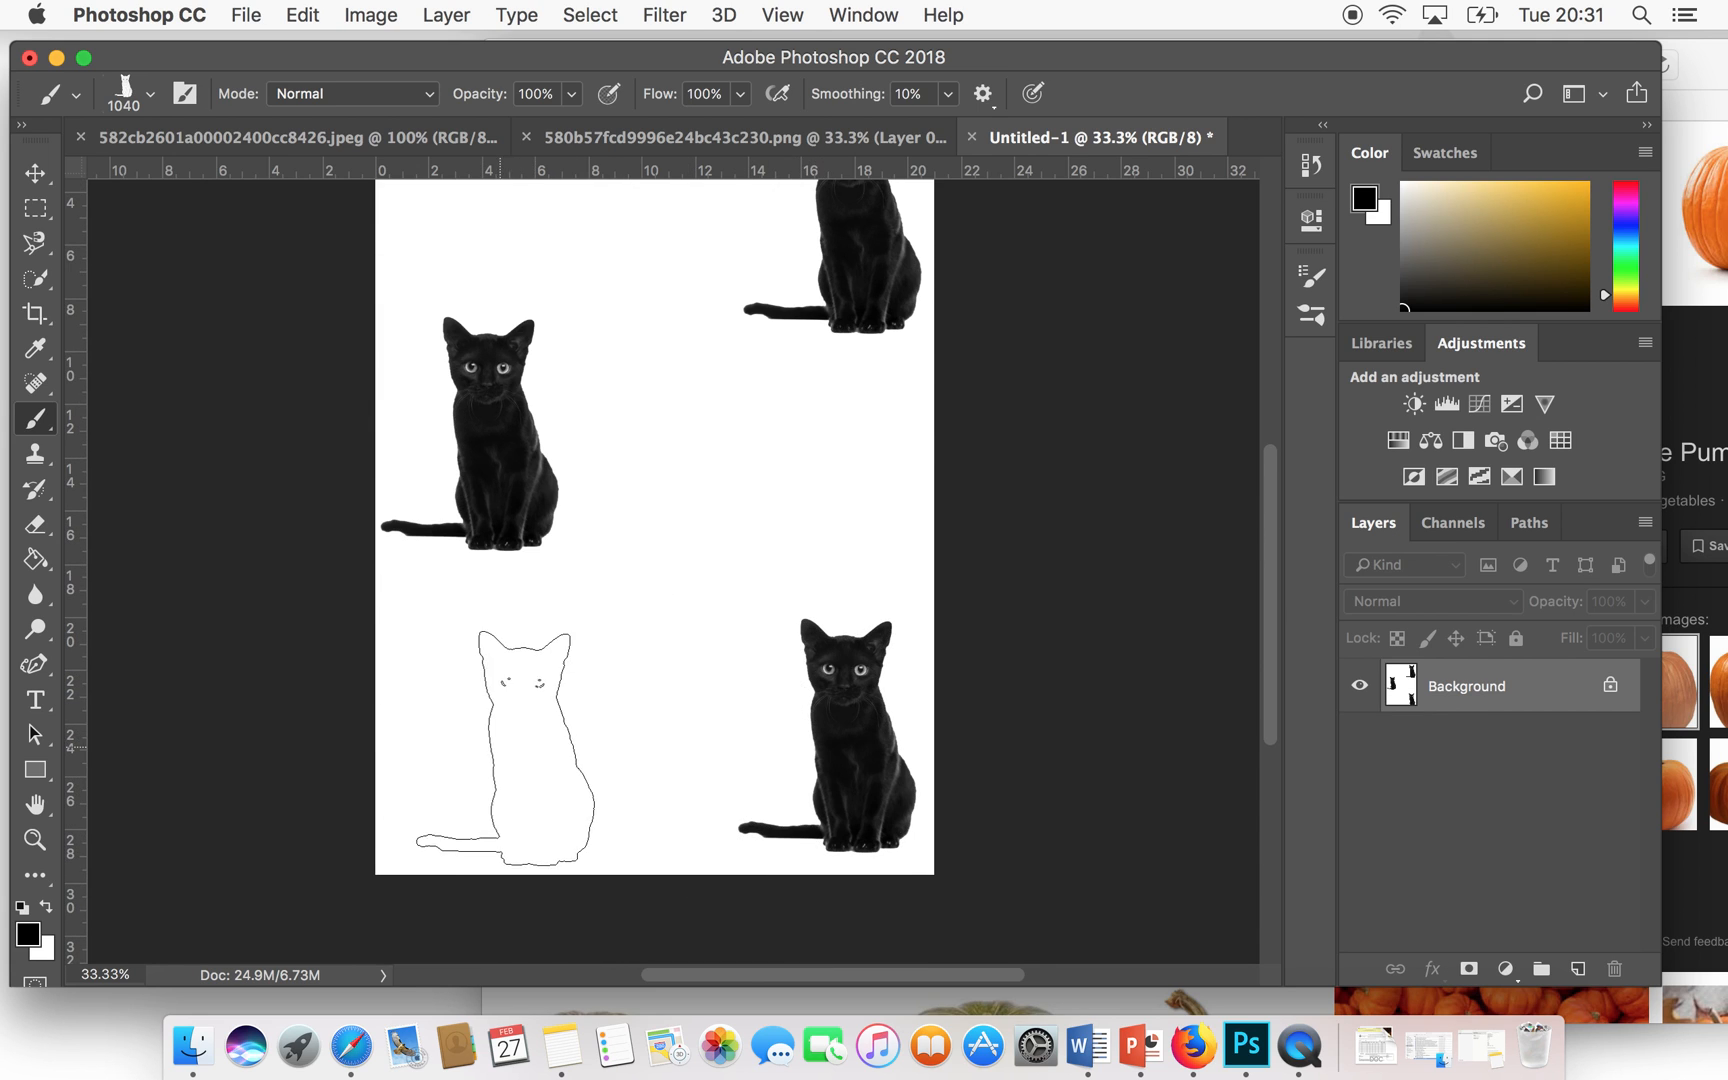
pyautogui.click(583, 744)
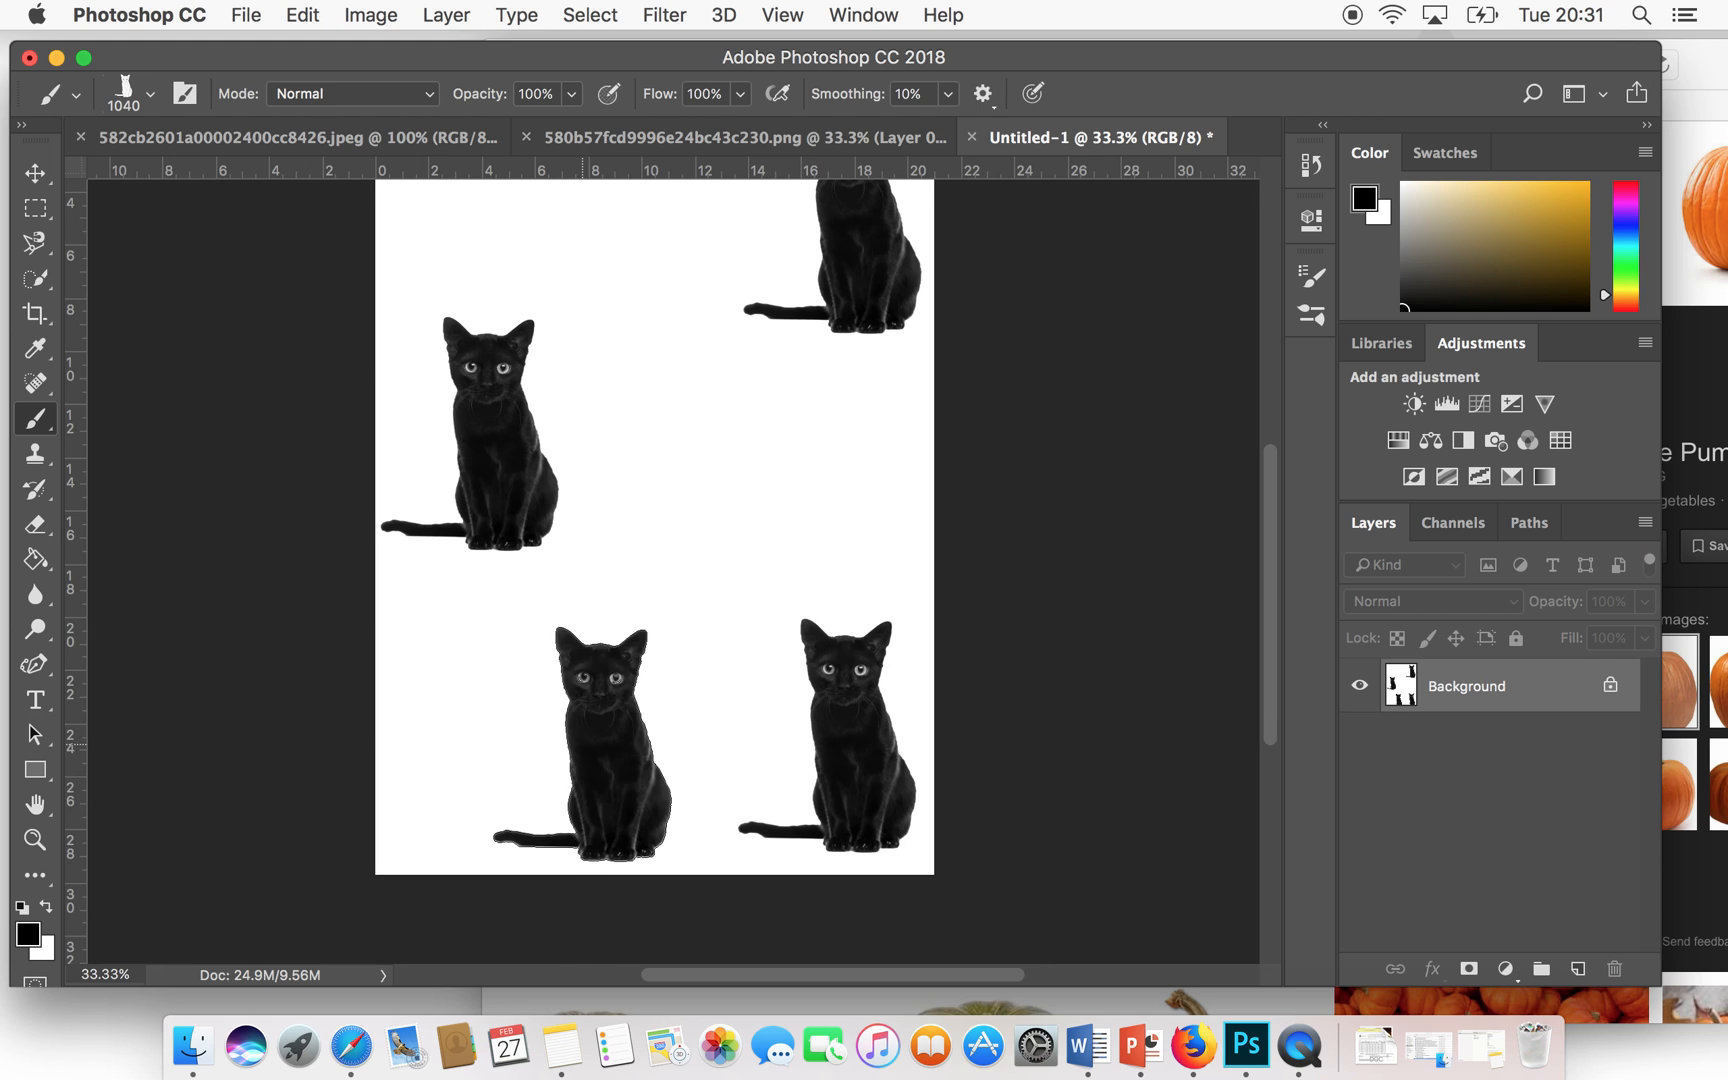
# - Stamp two more black cats, one at the page's top middle and one halfway down its right side
pyautogui.scroll(5, 609, 594)
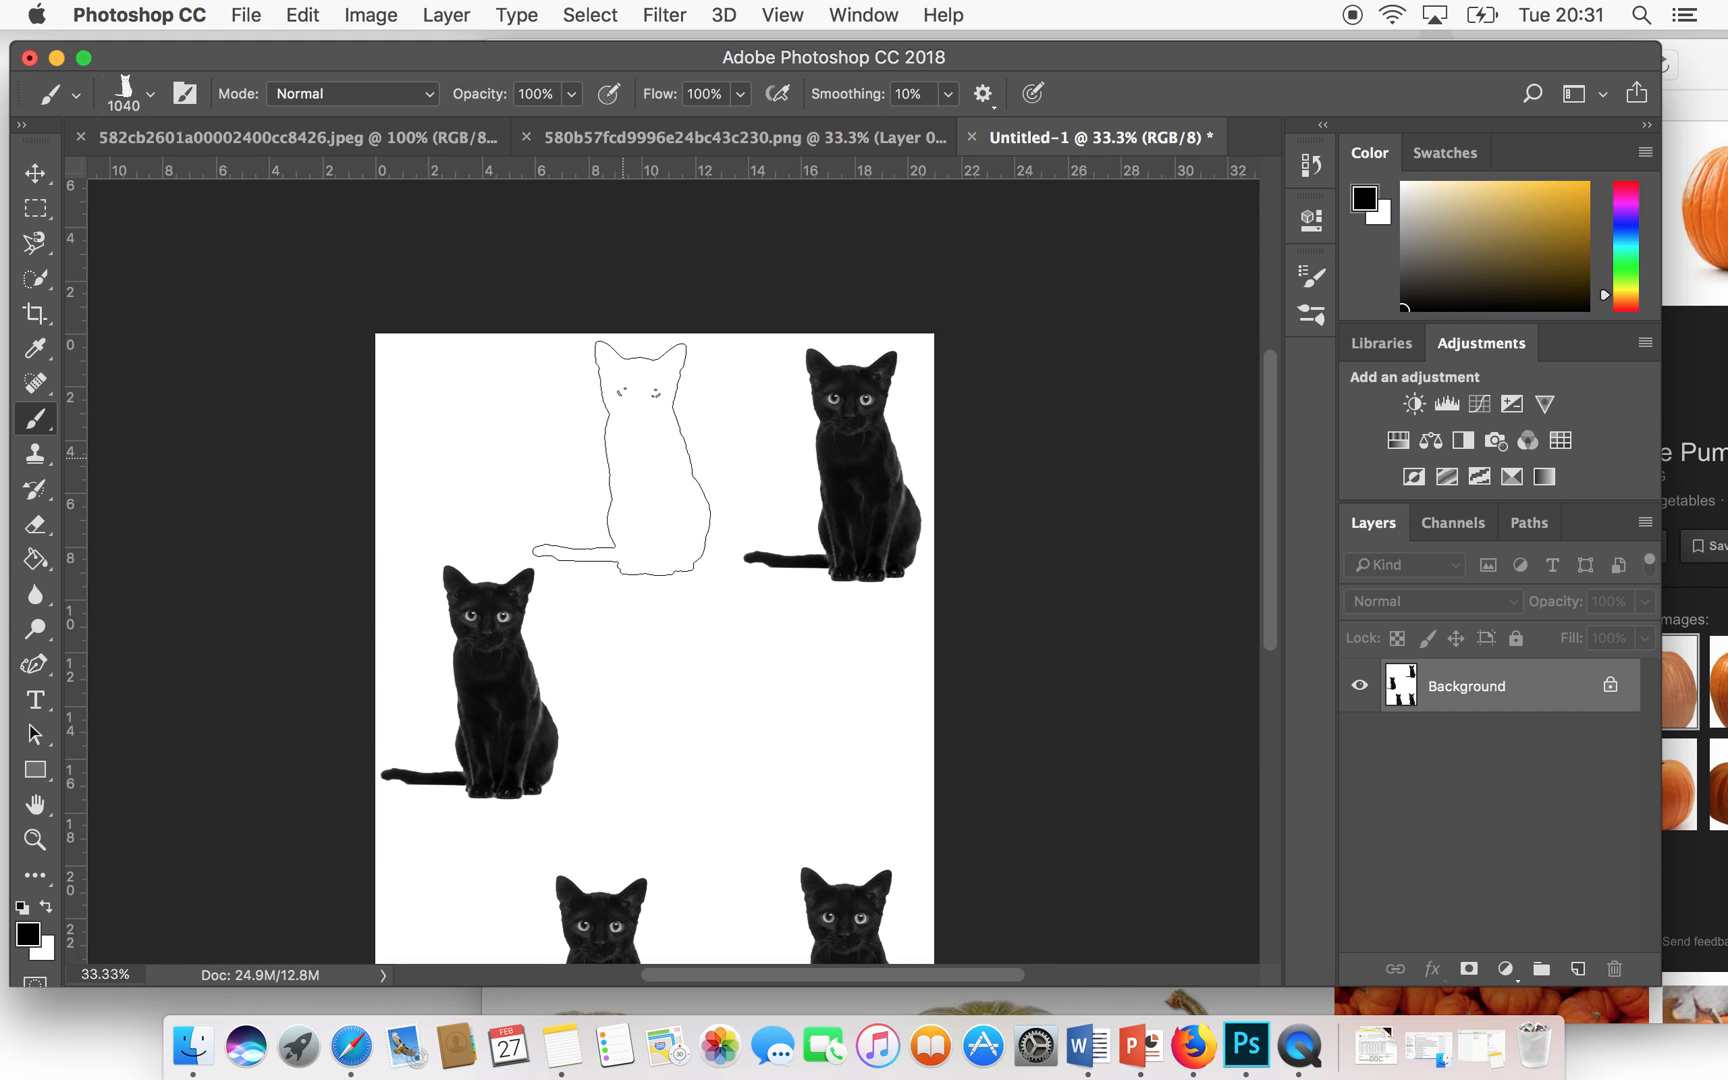
pyautogui.click(620, 455)
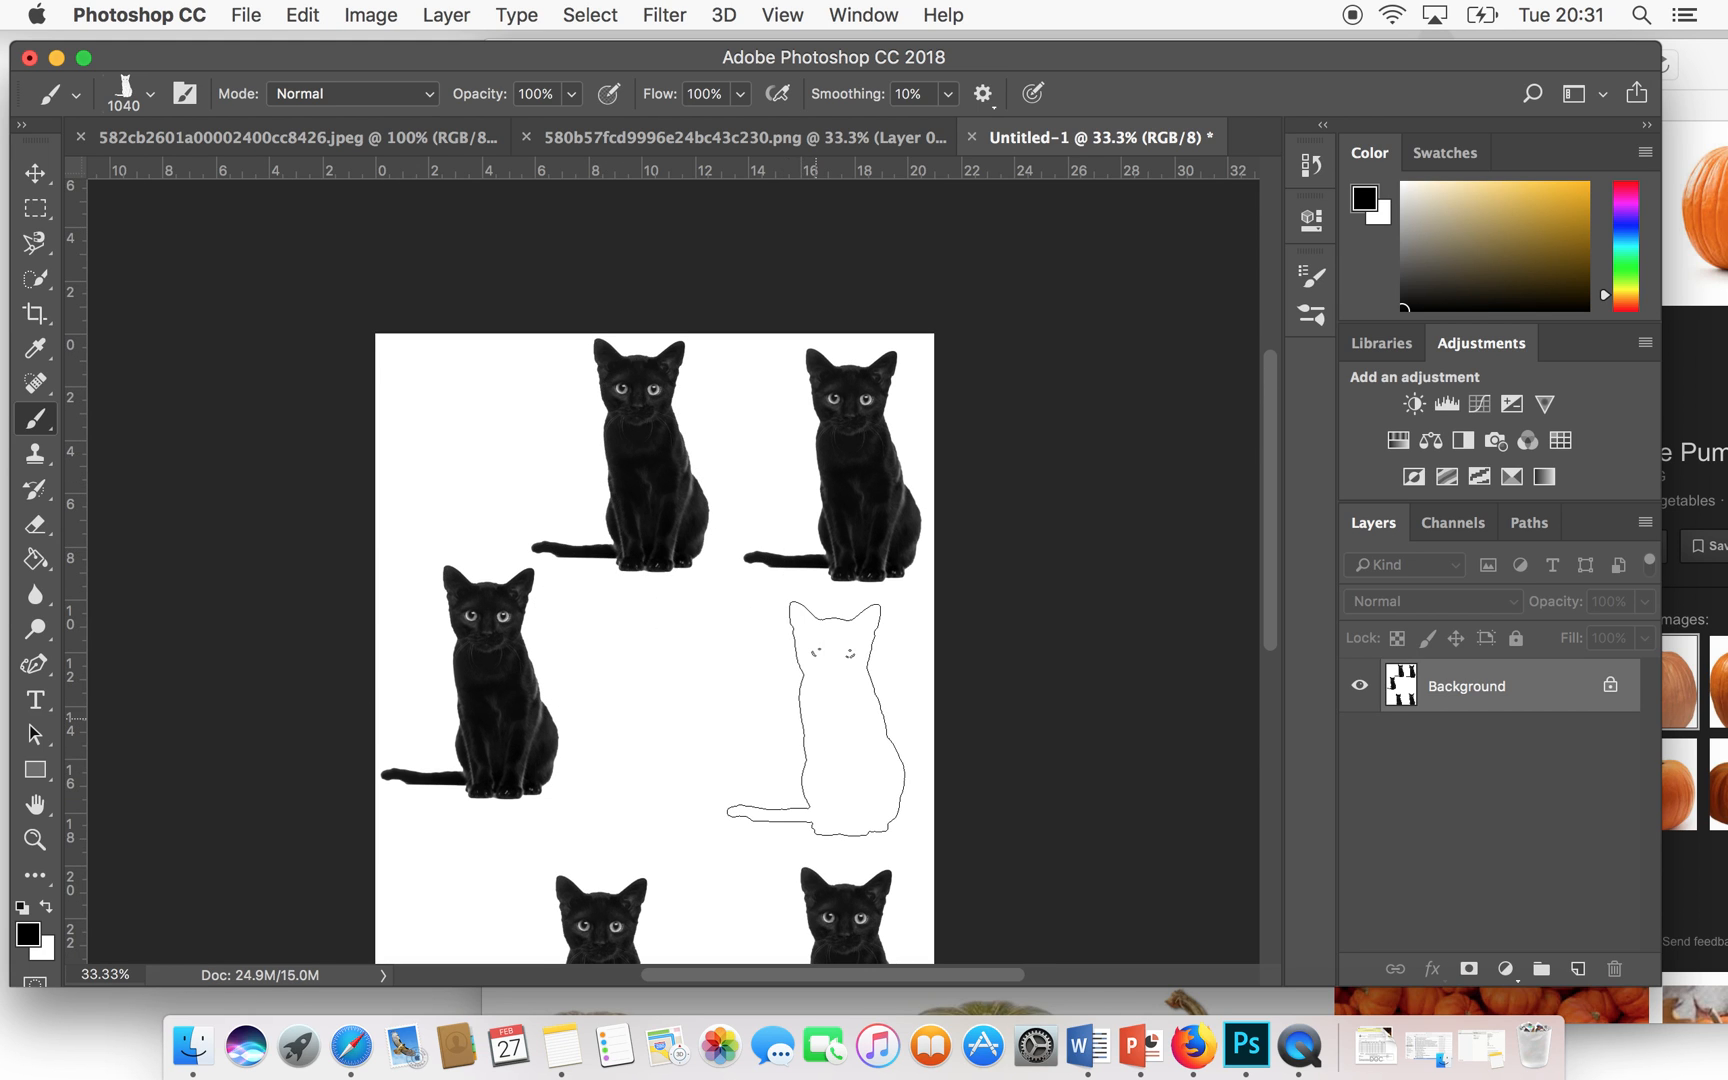
pyautogui.scroll(-4, 815, 718)
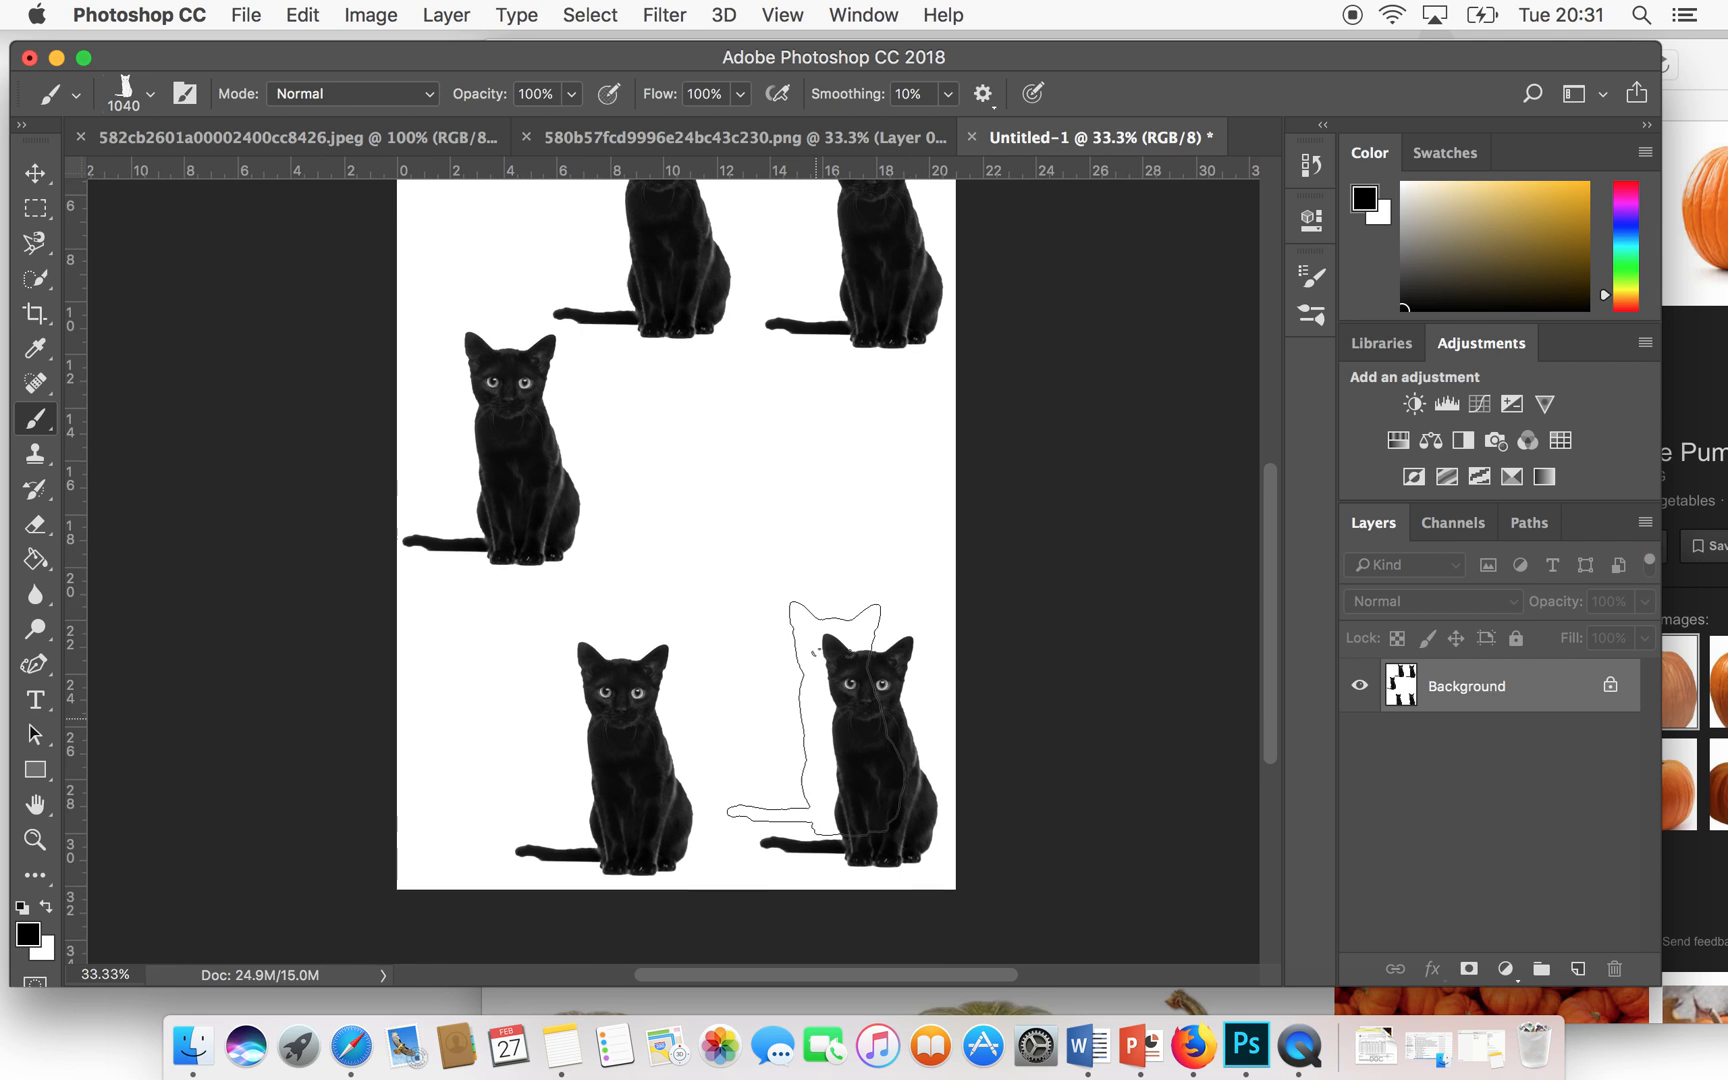
pyautogui.click(834, 525)
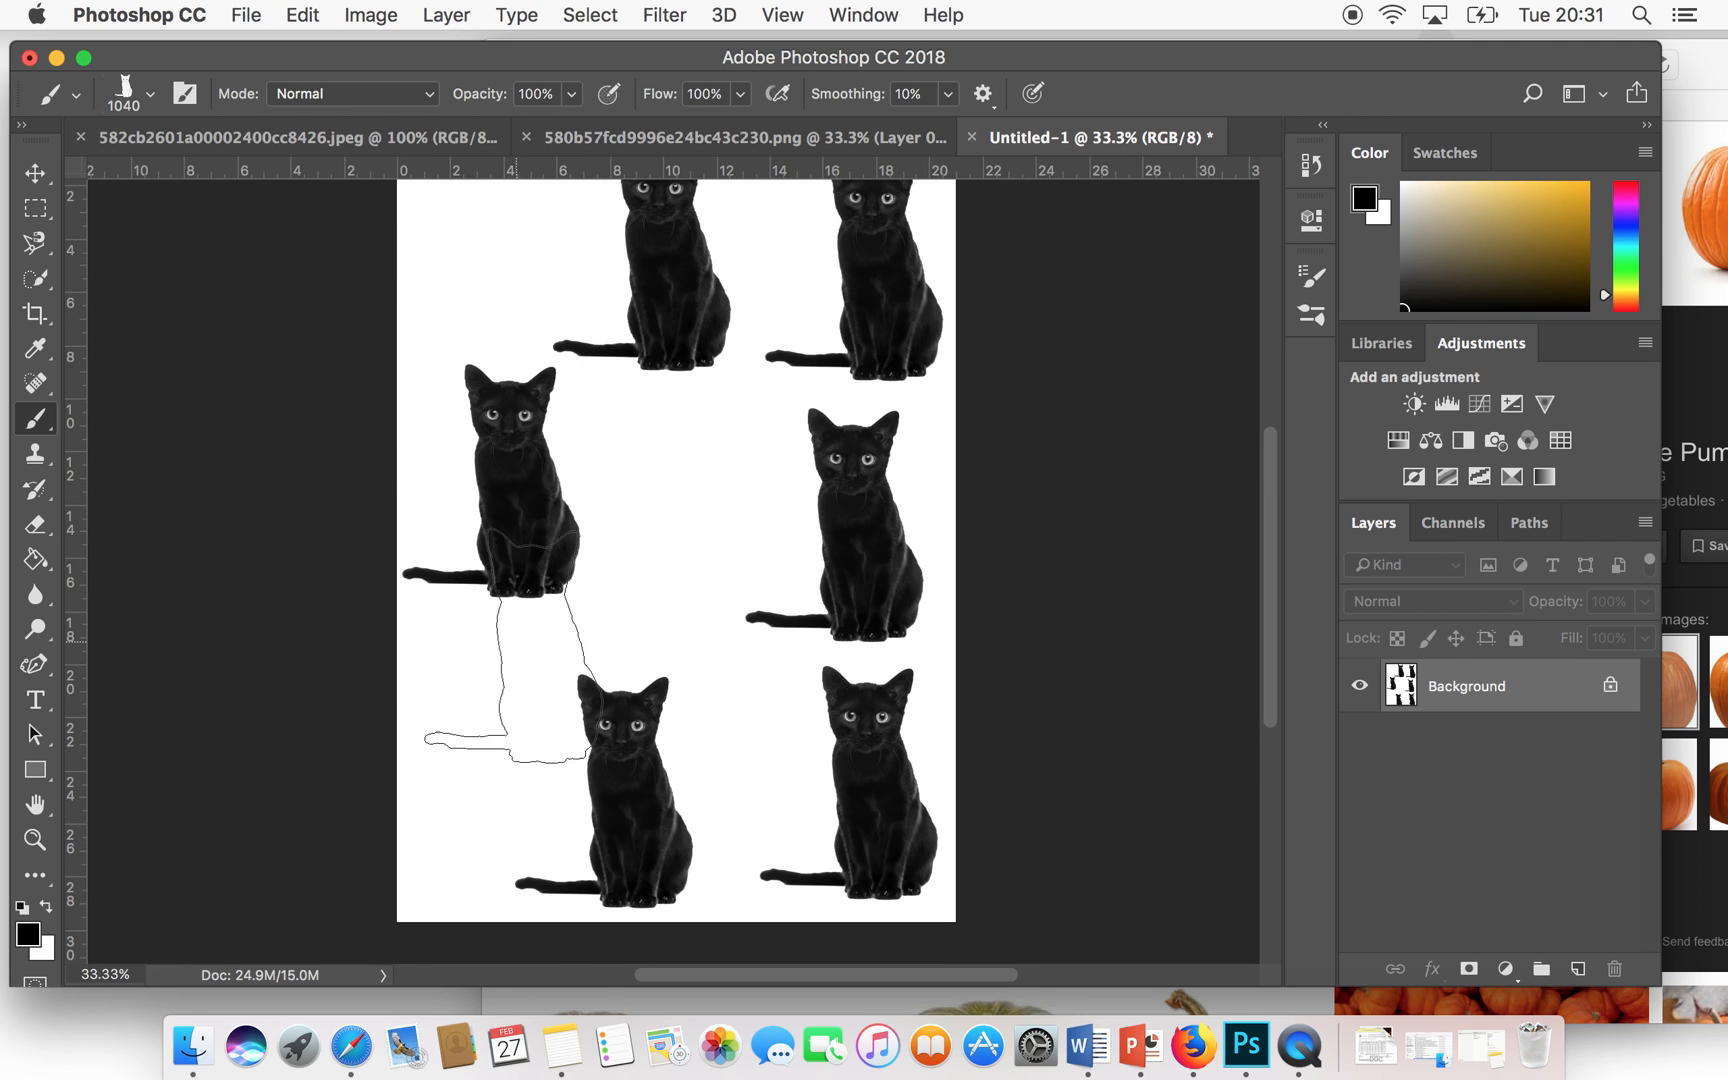
pyautogui.scroll(5, 480, 560)
pyautogui.scroll(-3, 488, 330)
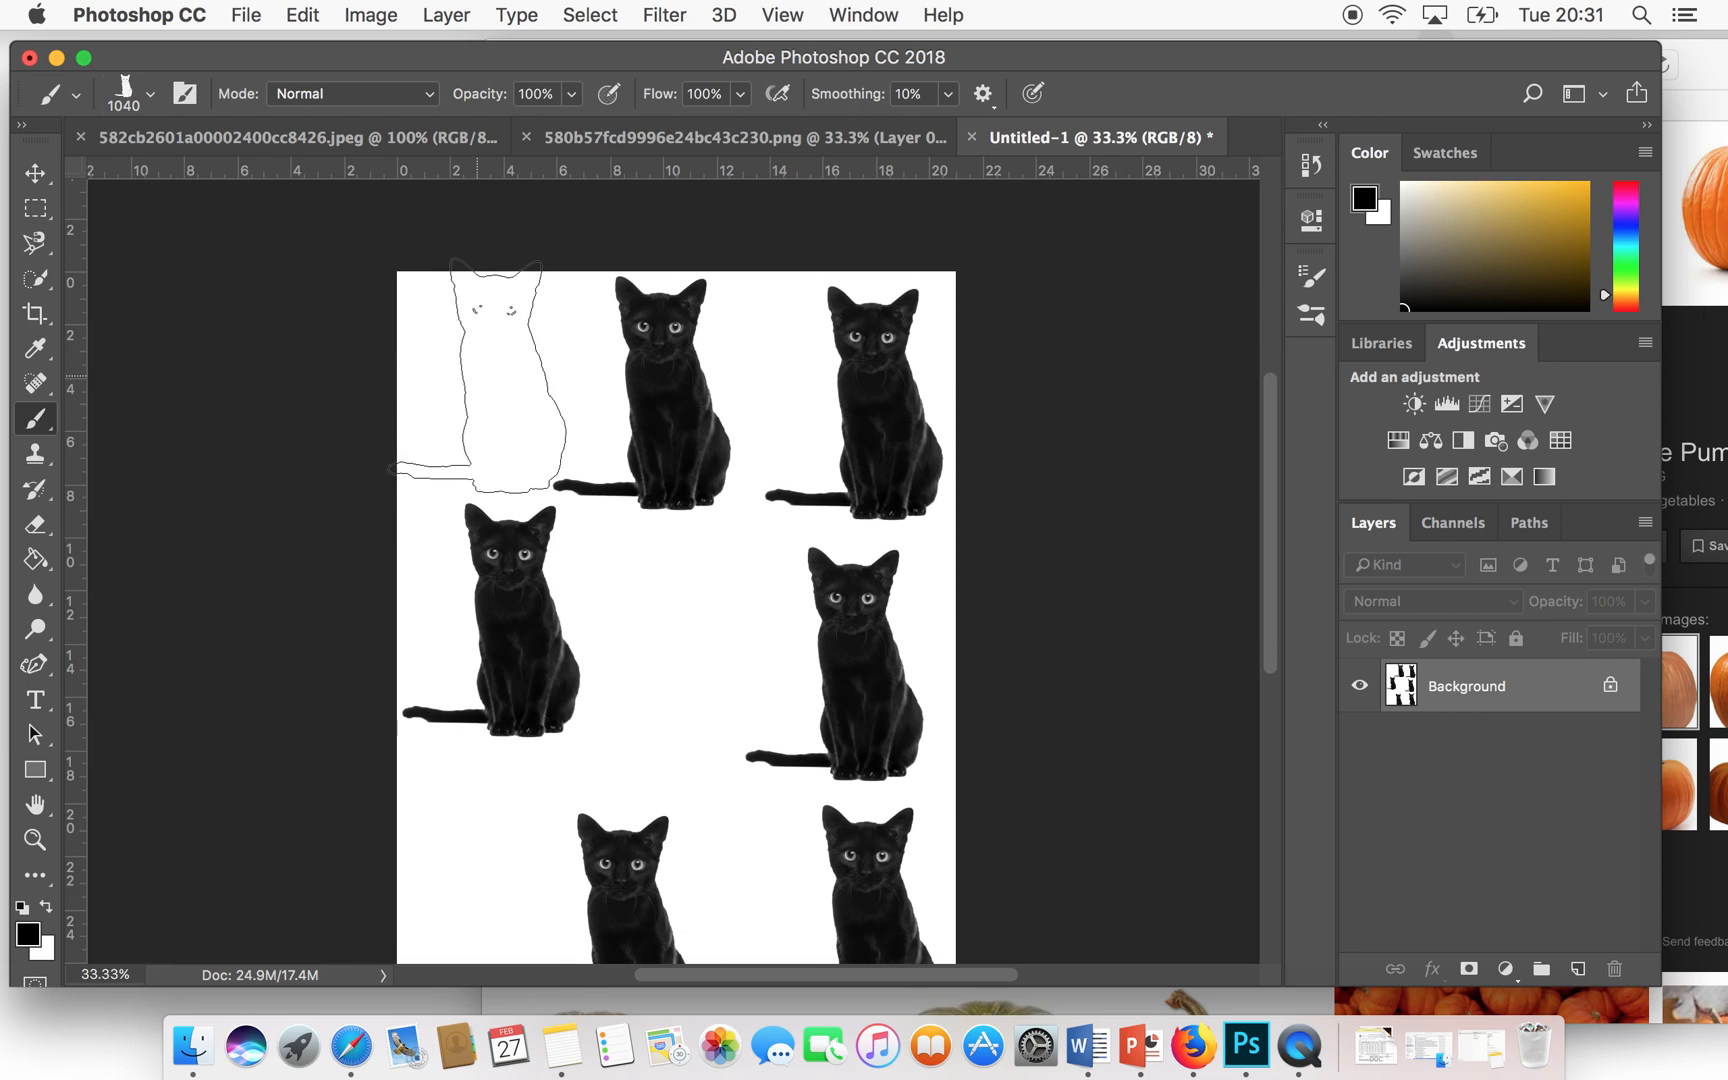
# - Switch to the 2509 px pumpkin brush tip, change the foreground colour to a reddish orange, and hide the brush settings
pyautogui.click(150, 95)
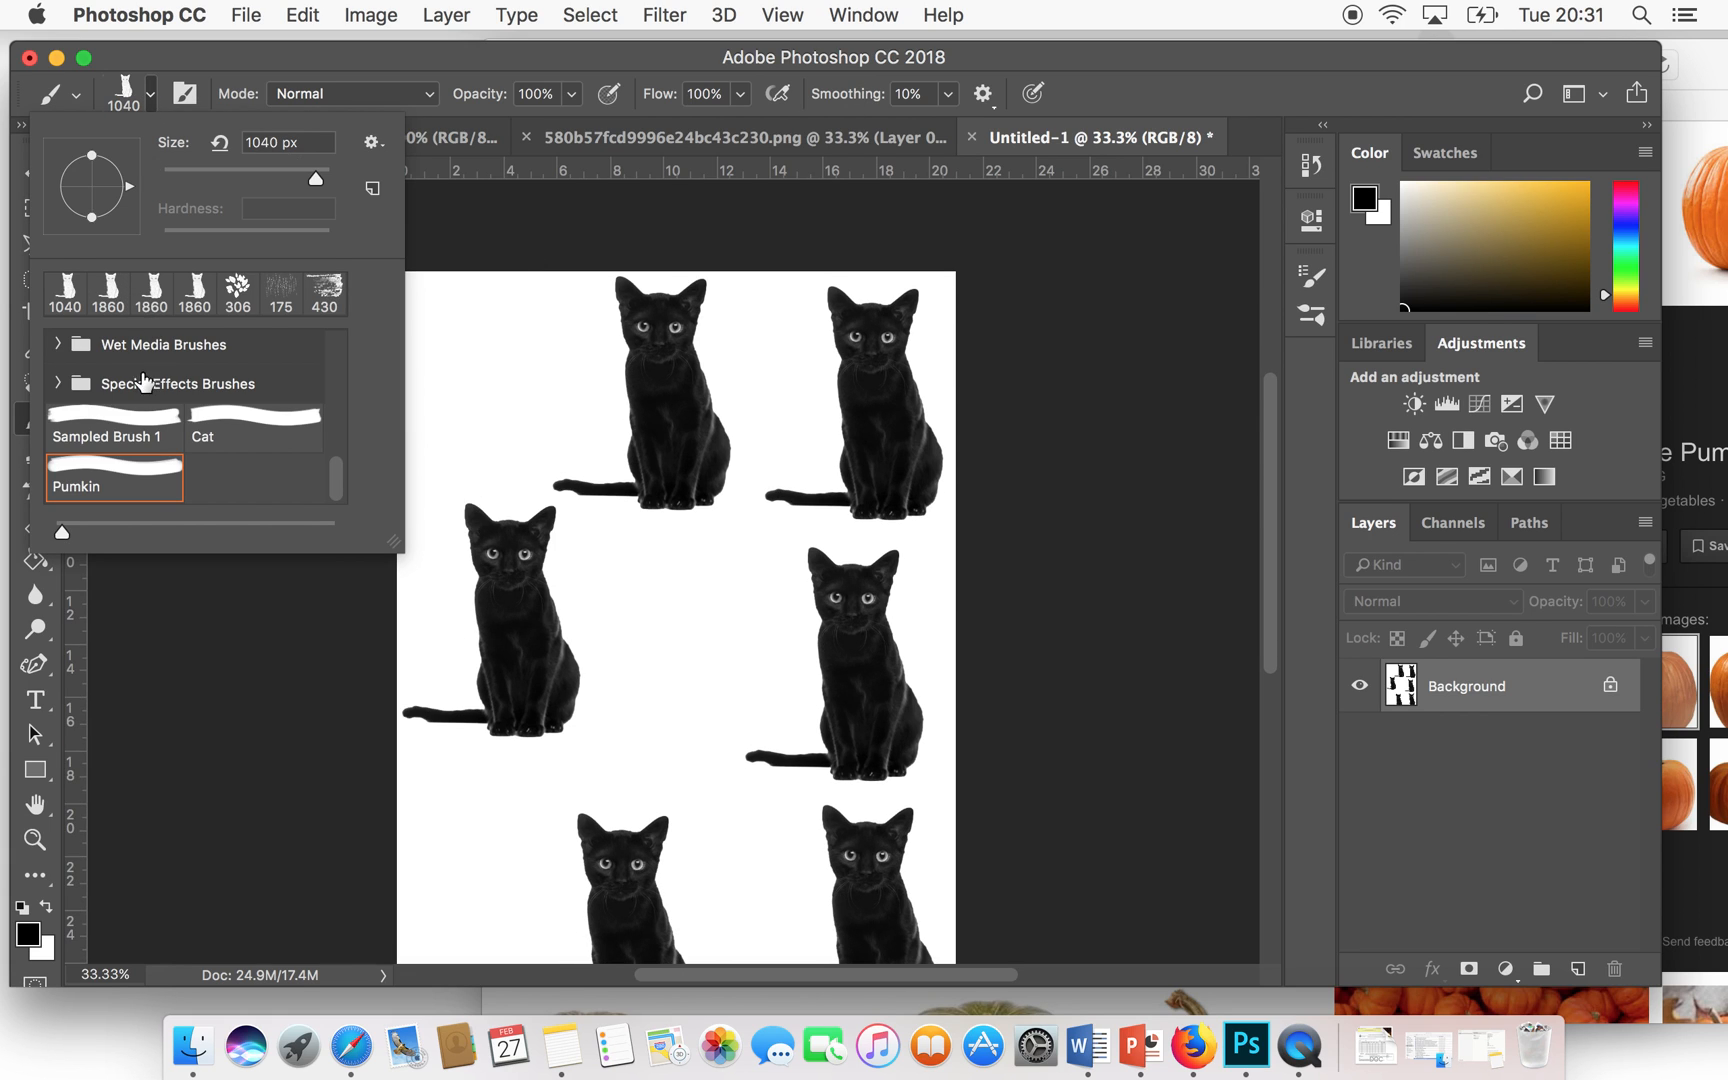
pyautogui.click(185, 94)
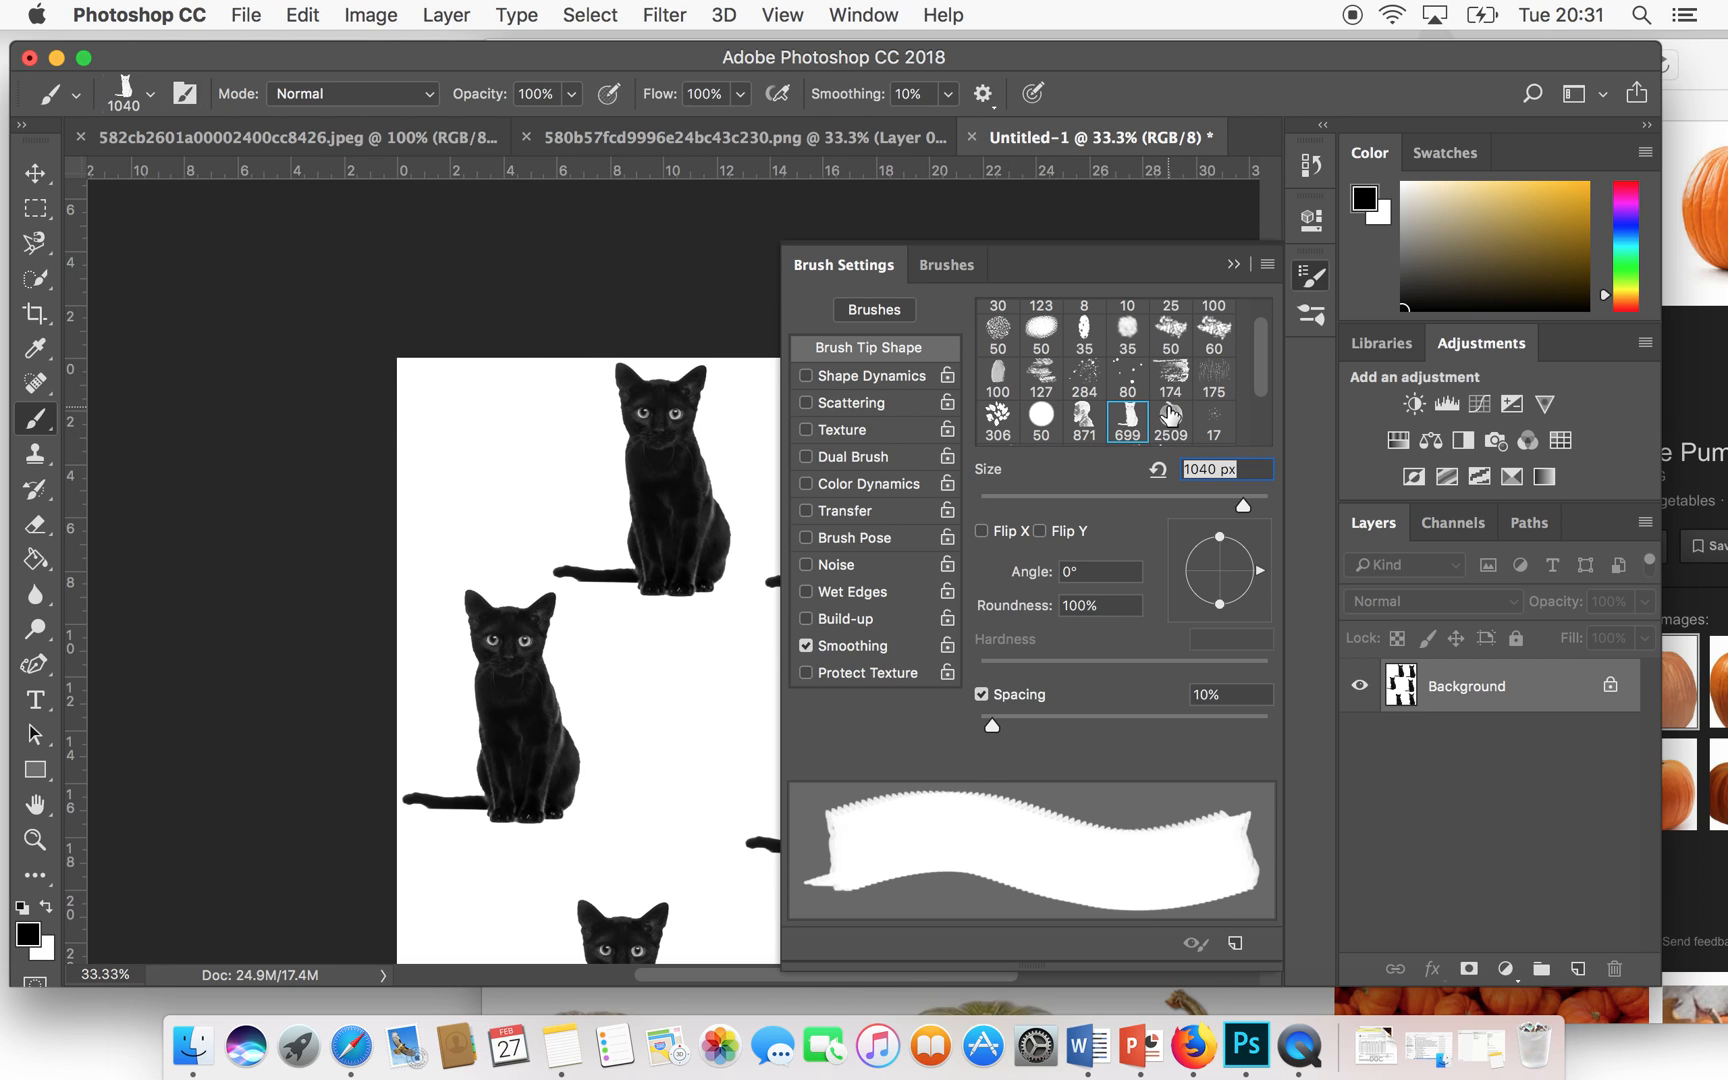
pyautogui.click(1170, 413)
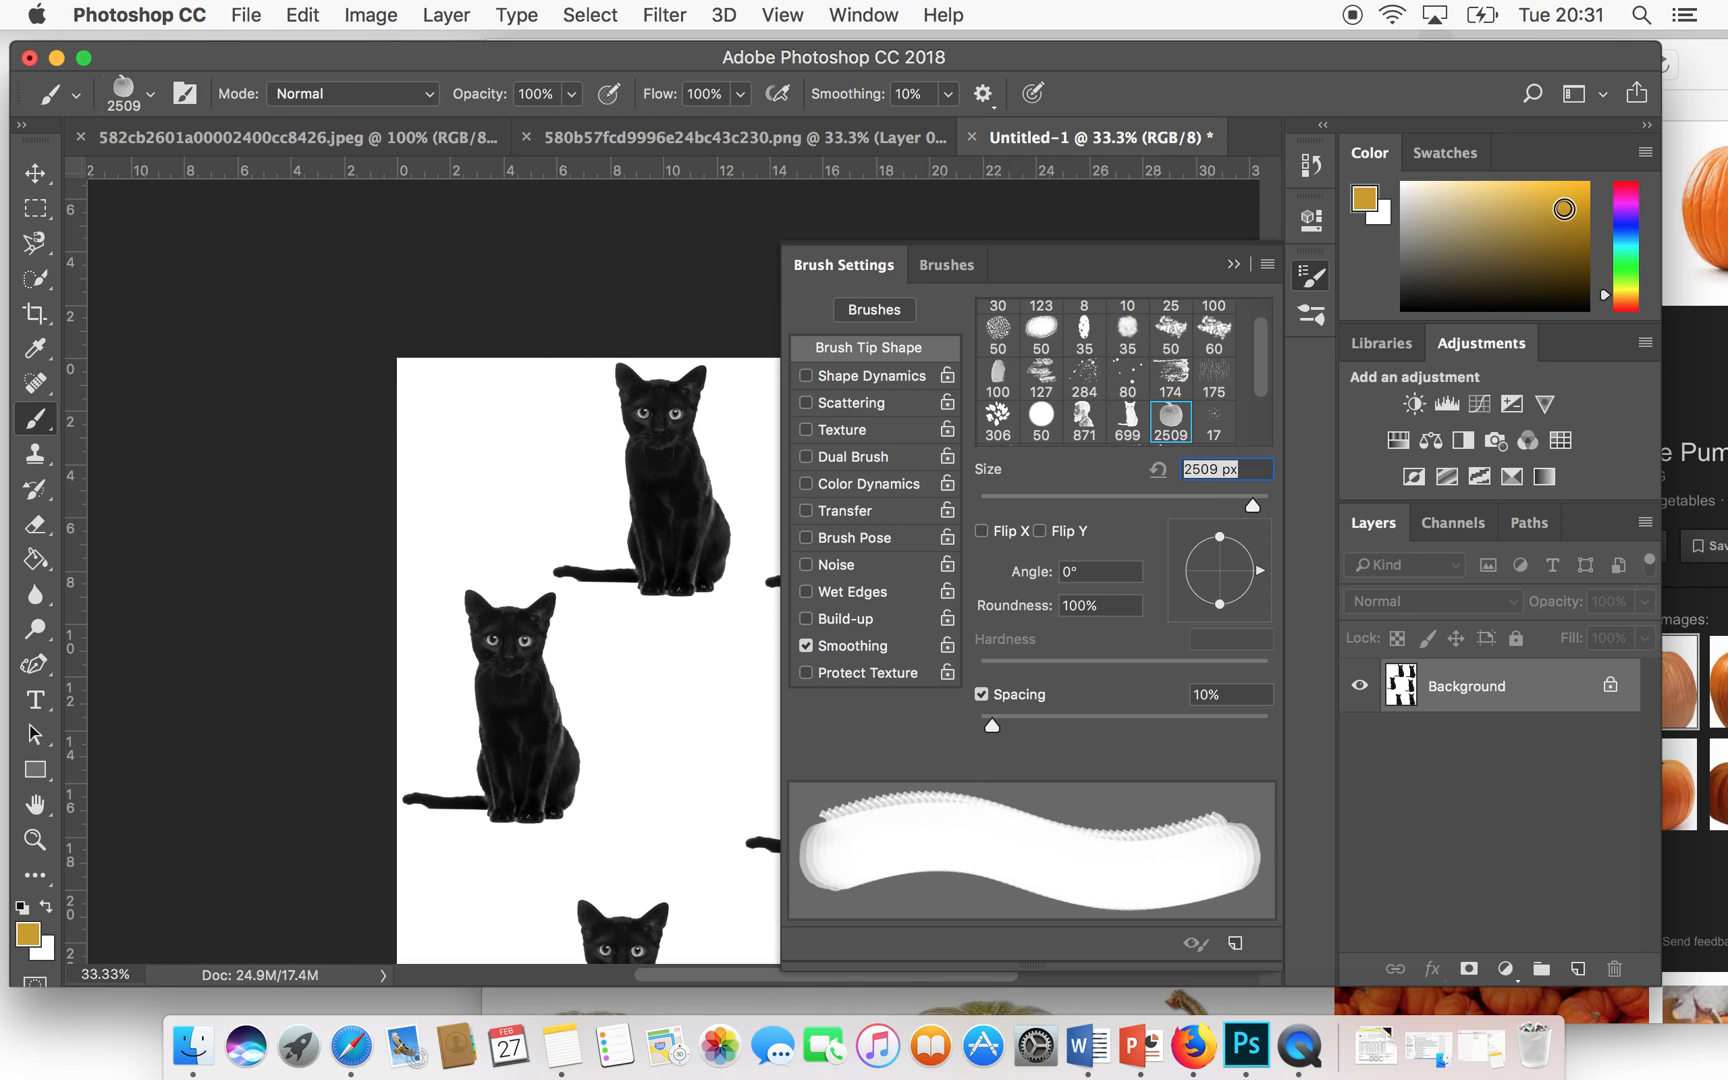
pyautogui.click(1631, 303)
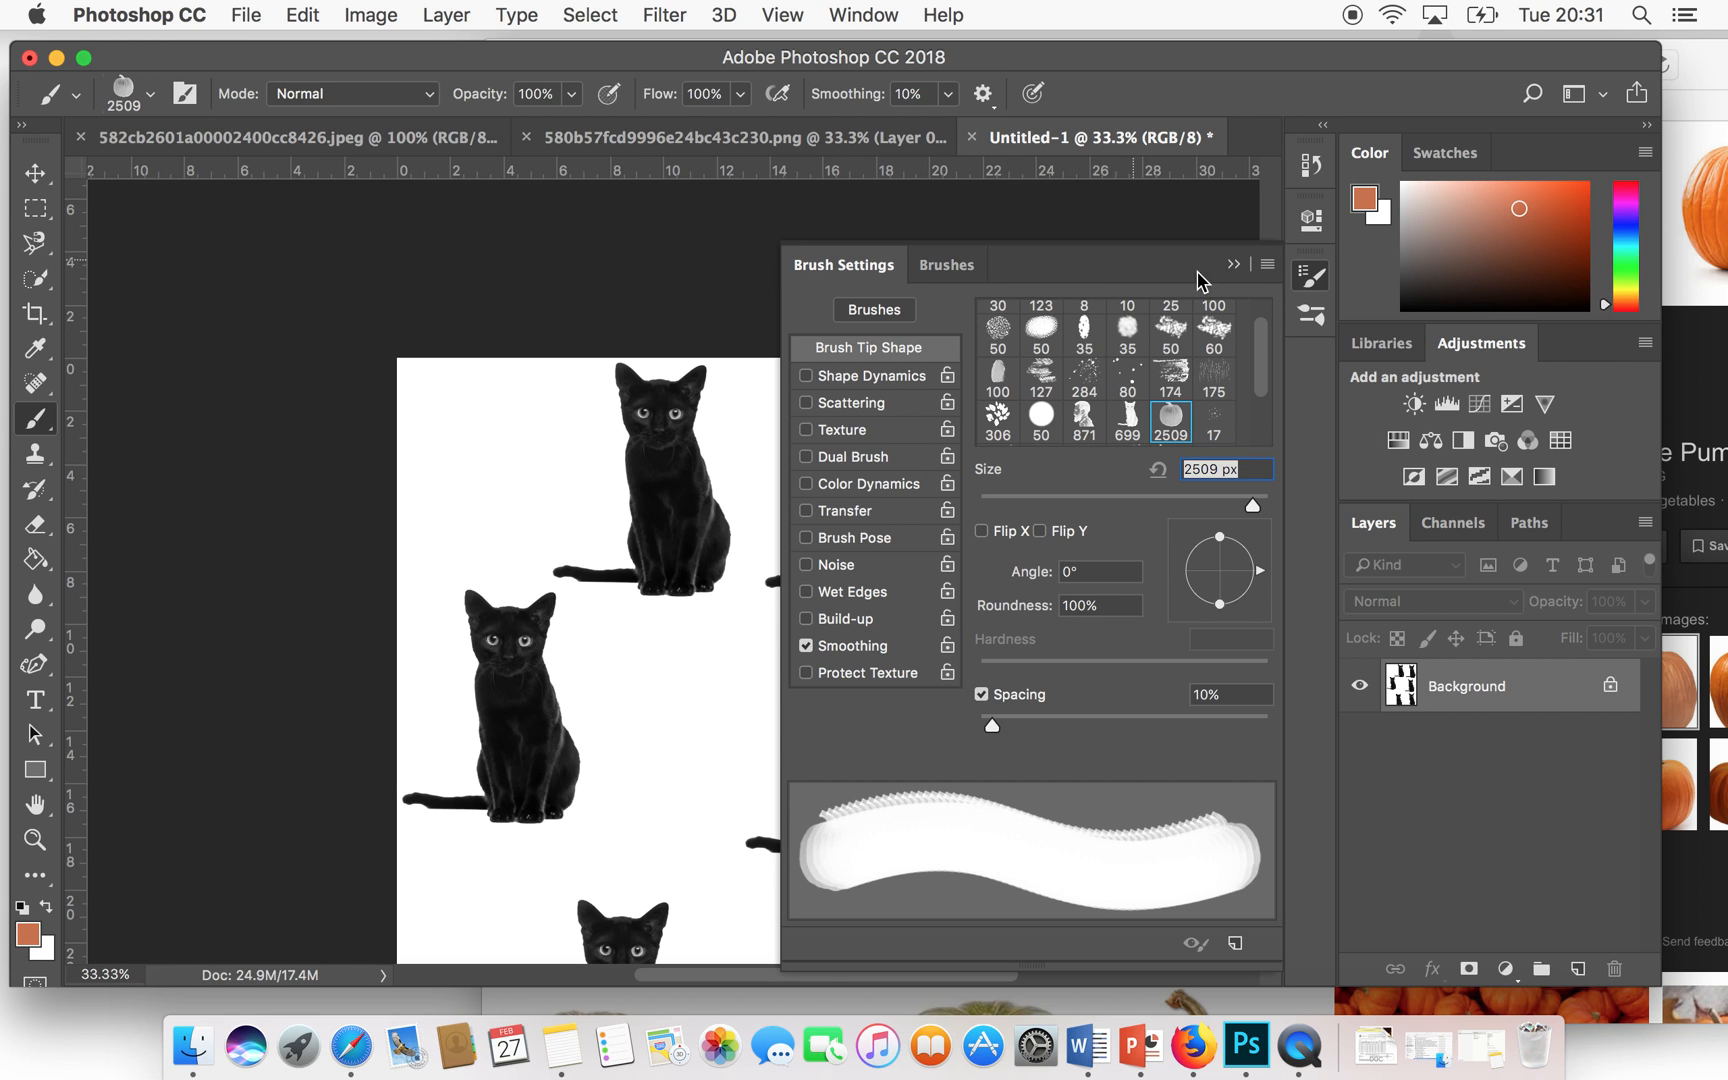
pyautogui.click(1234, 266)
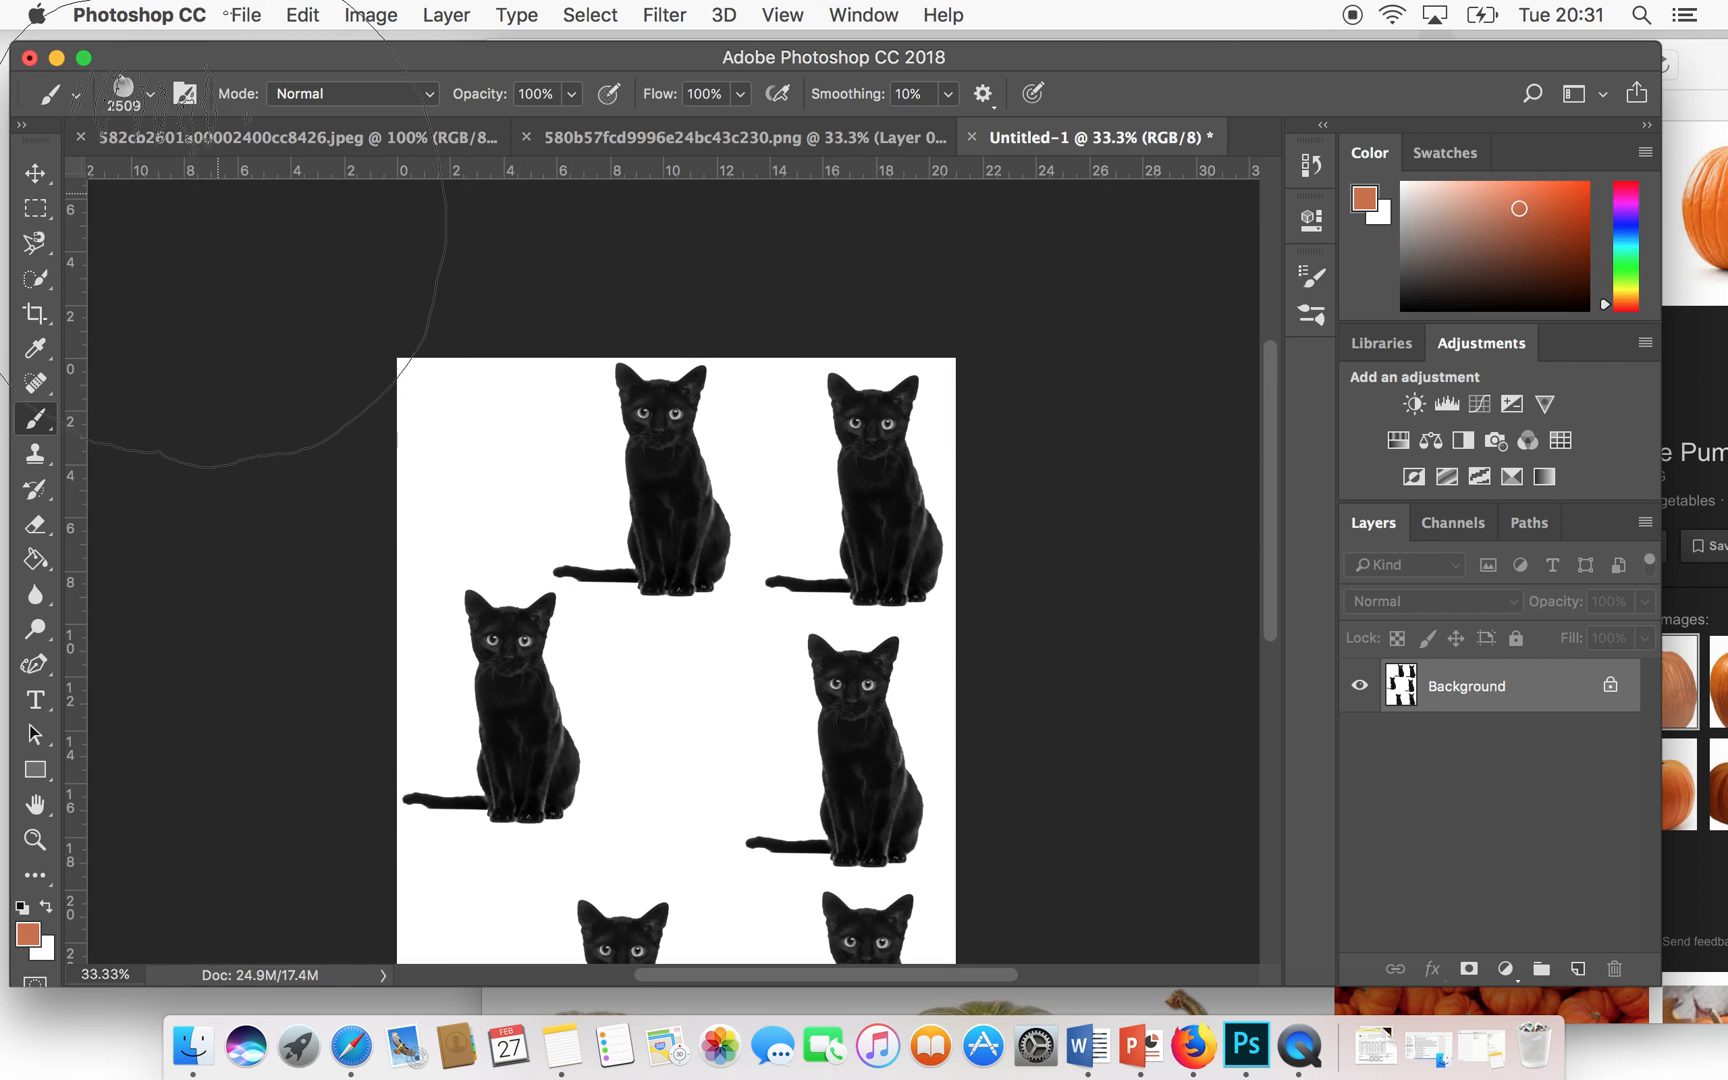
# - Reduce the pumpkin brush size to 508 px
pyautogui.click(150, 93)
pyautogui.moveTo(310, 178); pyautogui.dragTo(300, 178)
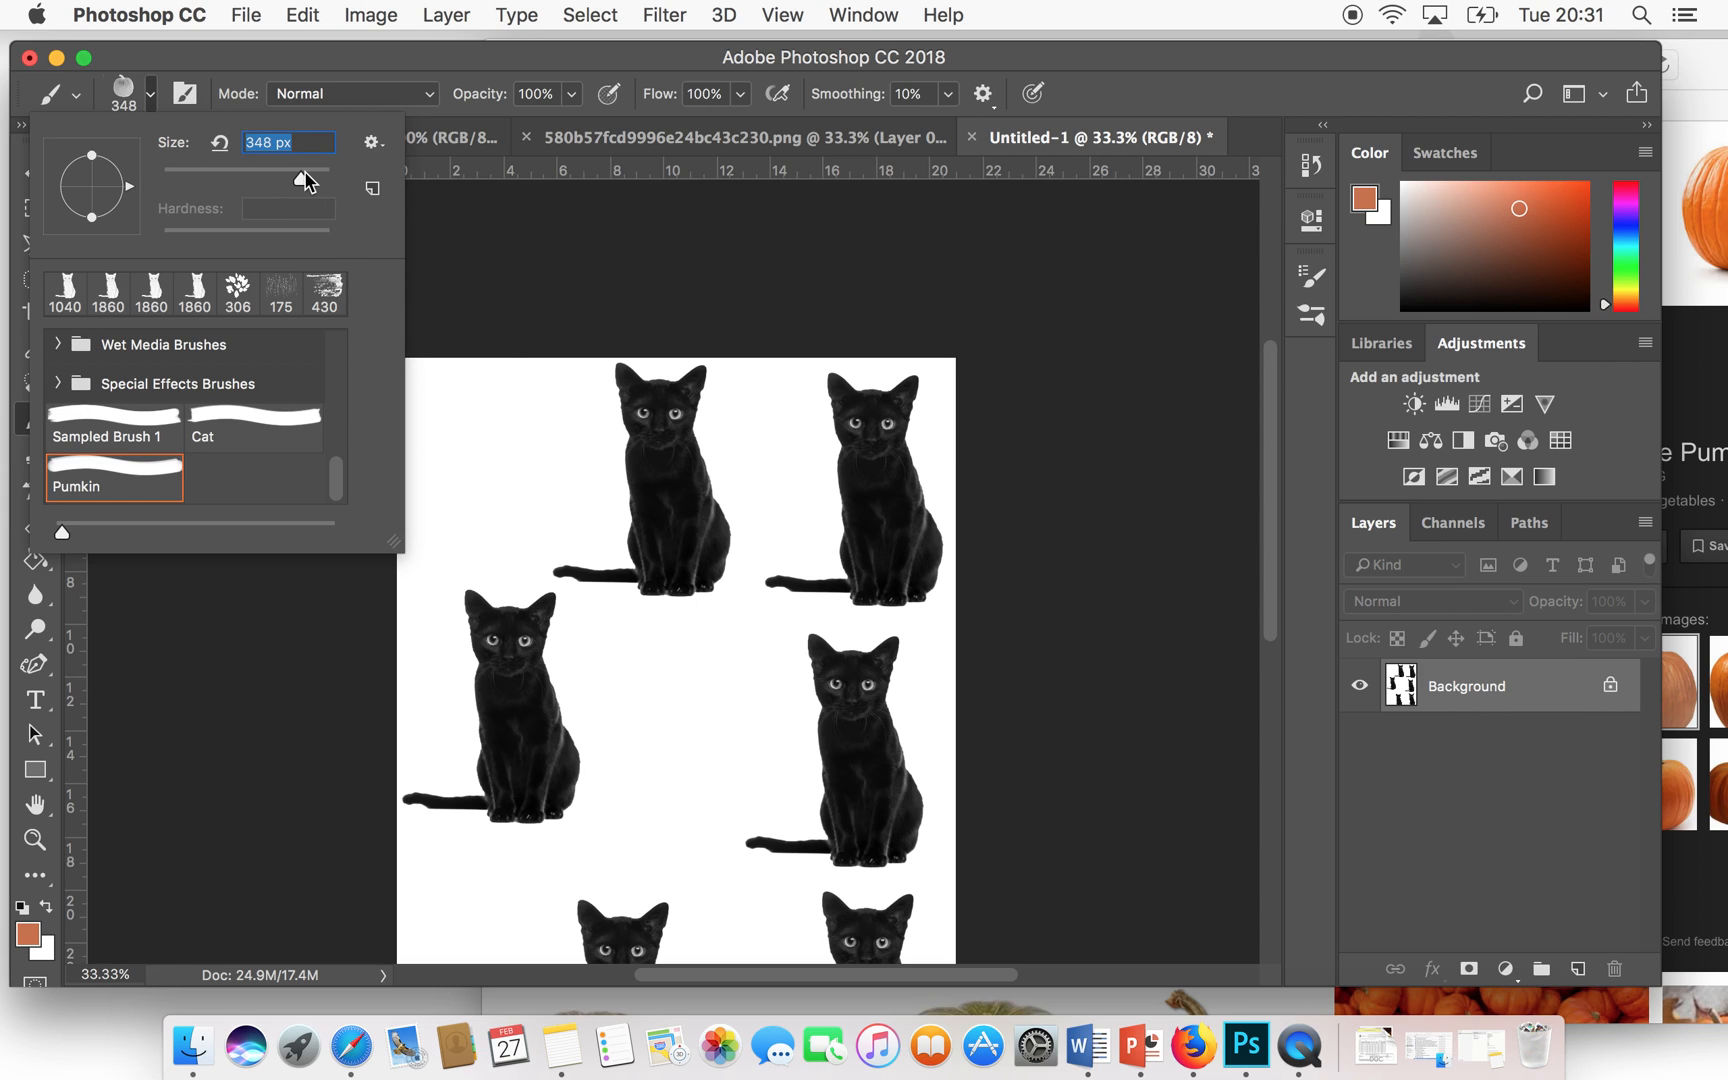
pyautogui.moveTo(307, 183); pyautogui.dragTo(312, 186)
pyautogui.moveTo(310, 173); pyautogui.dragTo(316, 178)
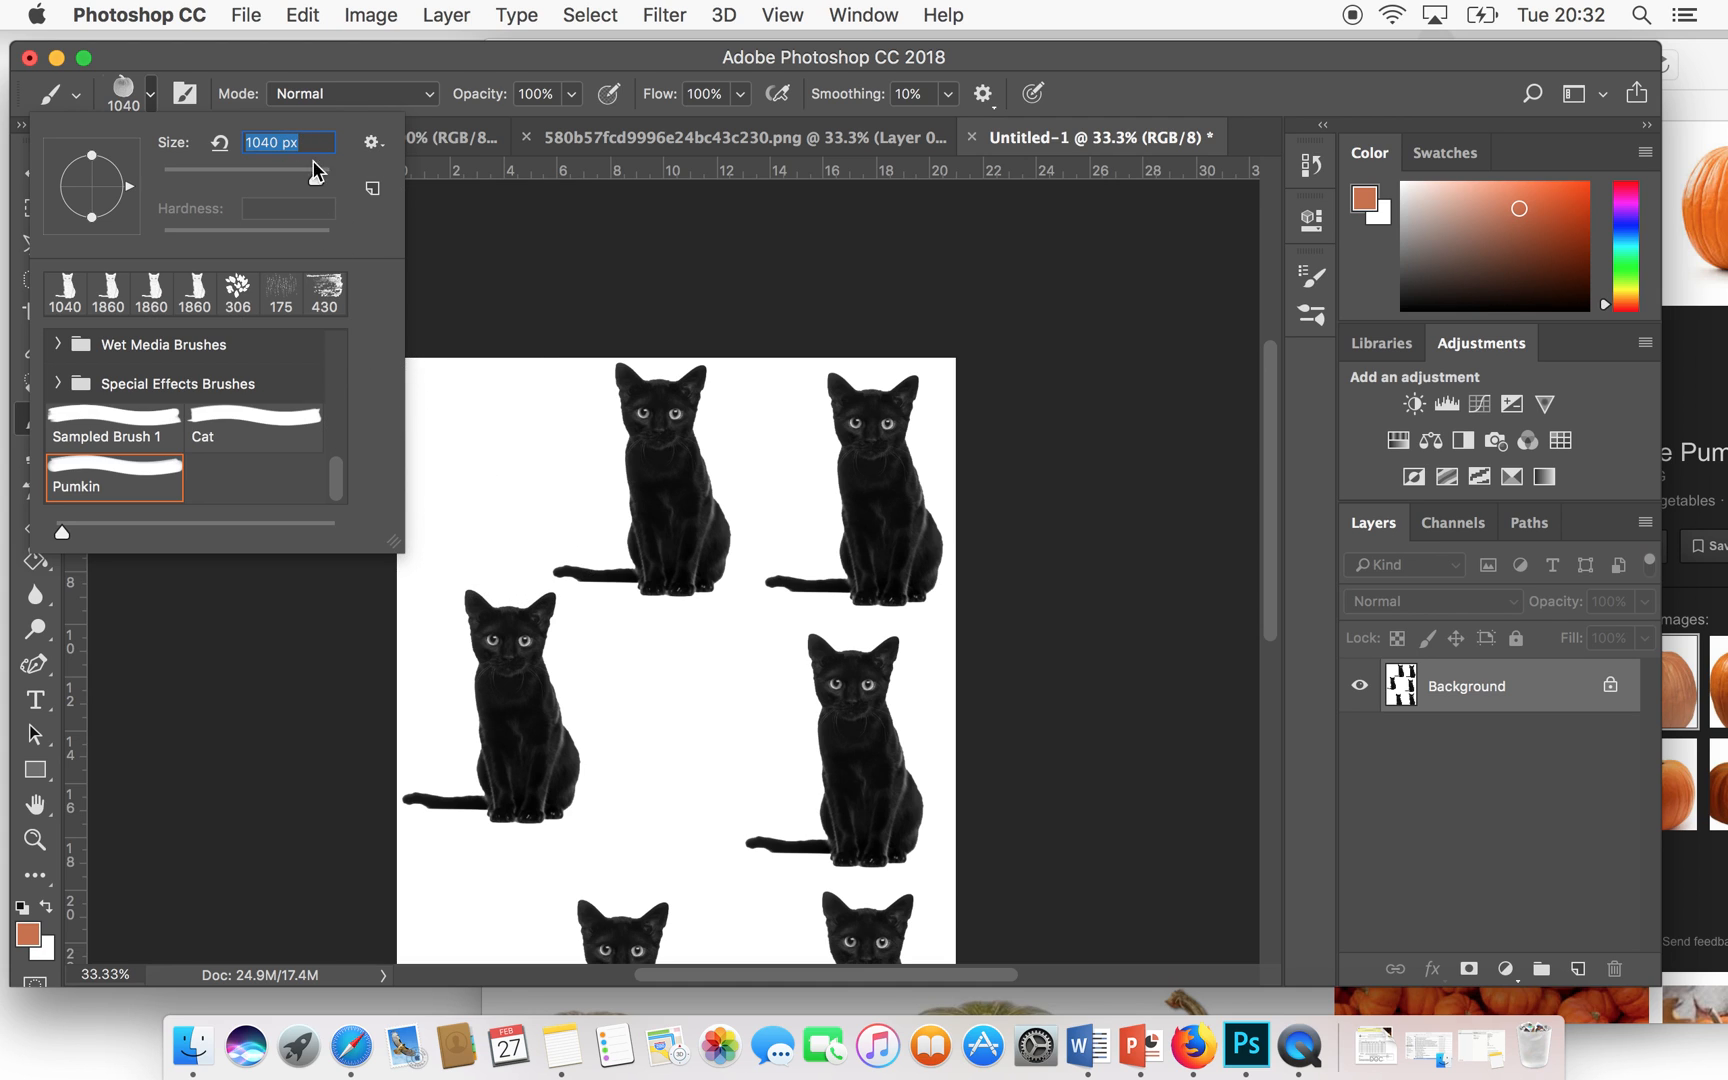
pyautogui.moveTo(316, 178); pyautogui.dragTo(314, 178)
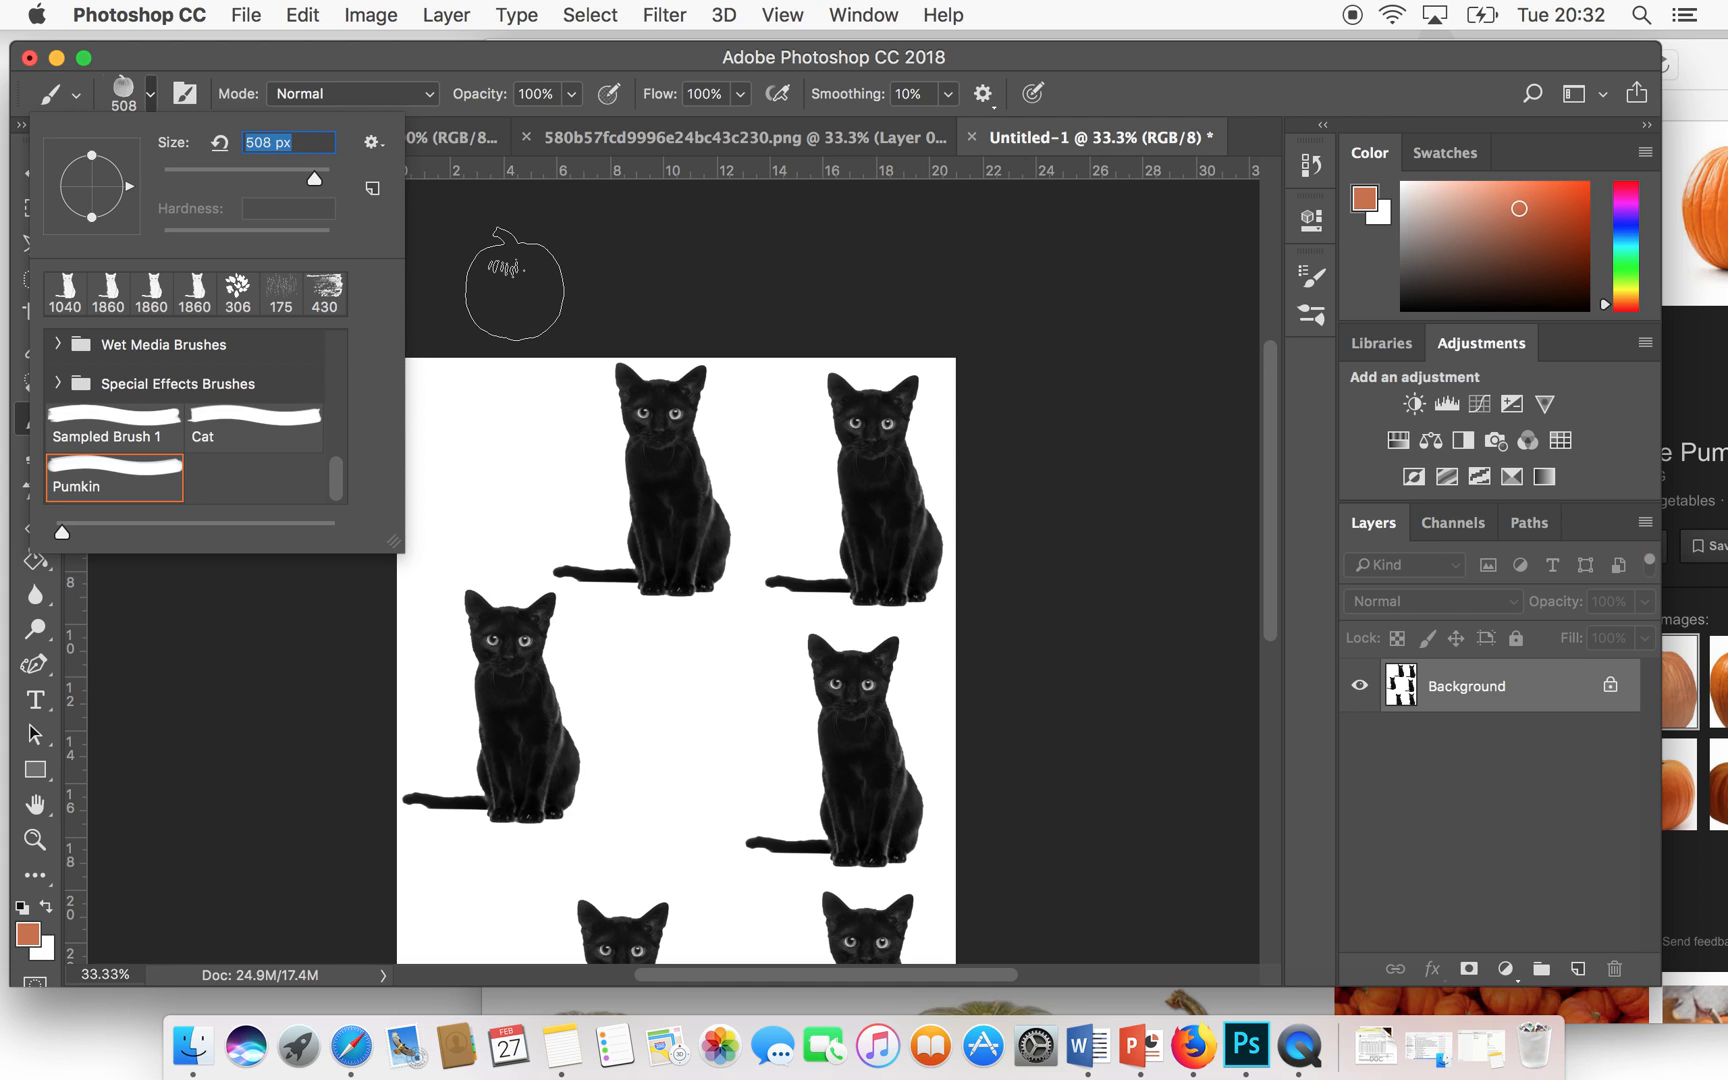
pyautogui.click(450, 258)
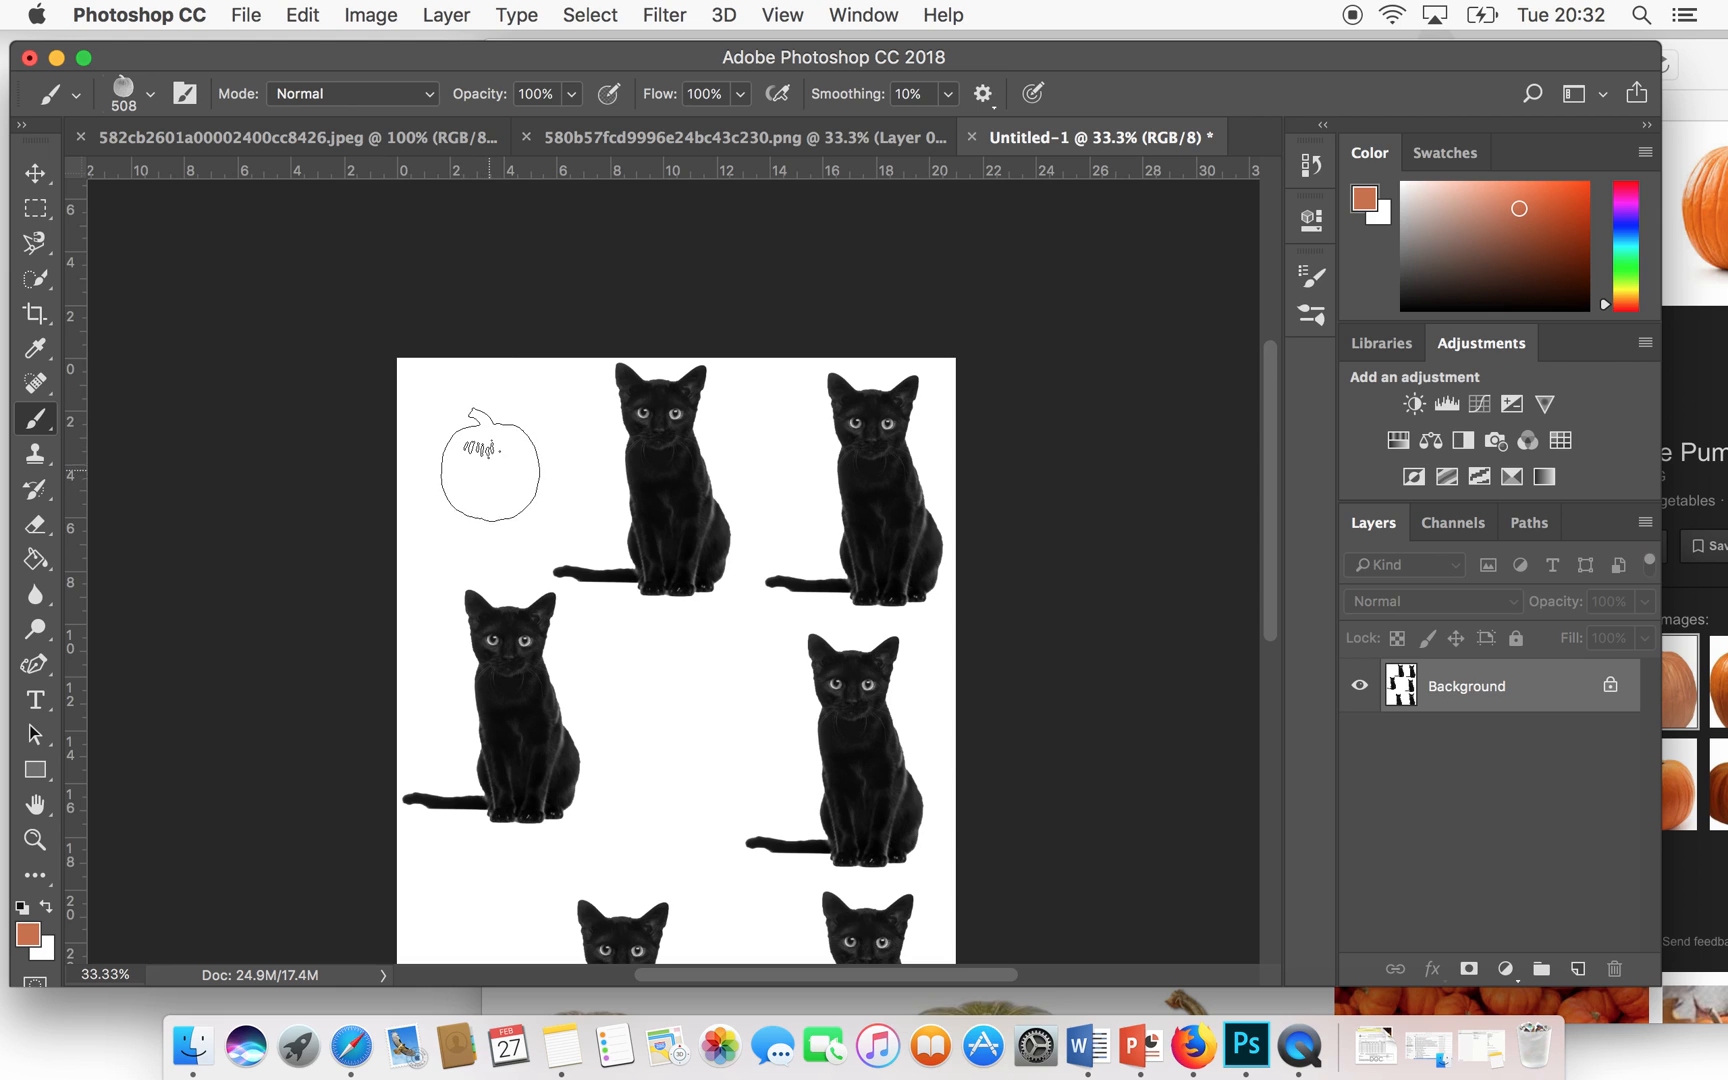
# - Stamp five orange pumpkins in the gaps between the cats: two near the top, one mid-page and two near the bottom
pyautogui.click(493, 472)
pyautogui.scroll(-5, 640, 705)
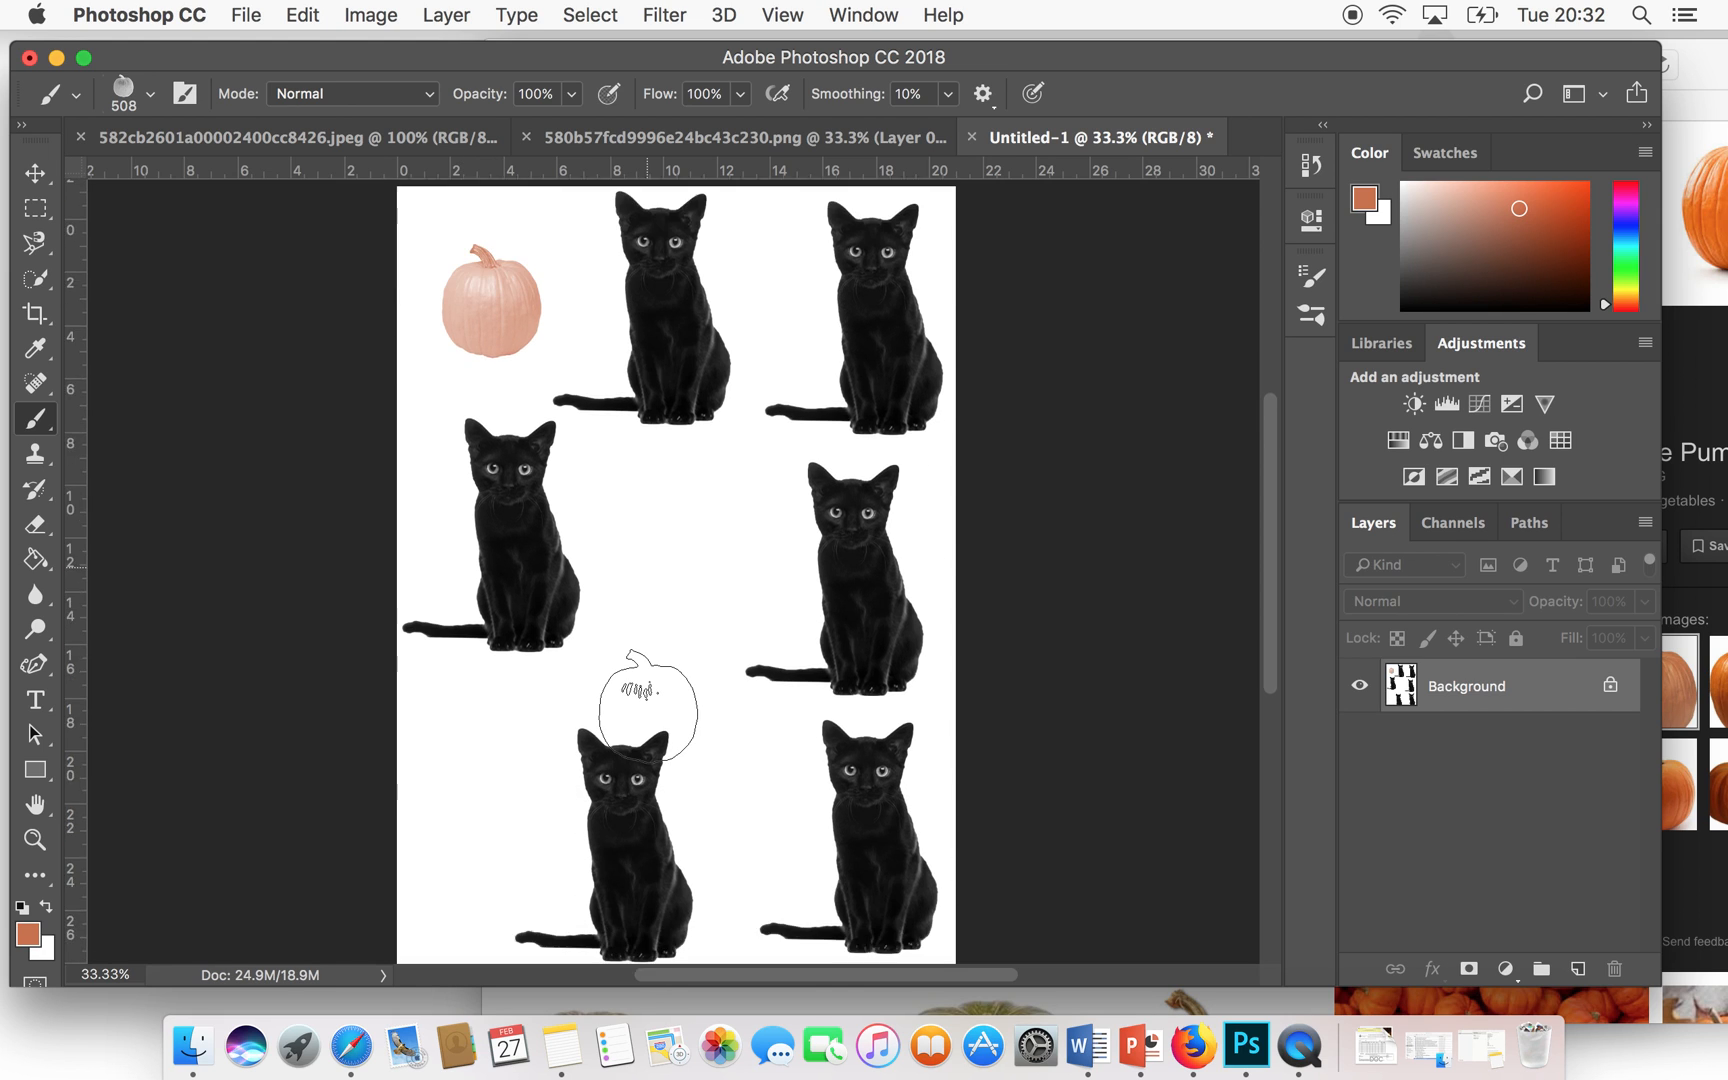
pyautogui.click(677, 476)
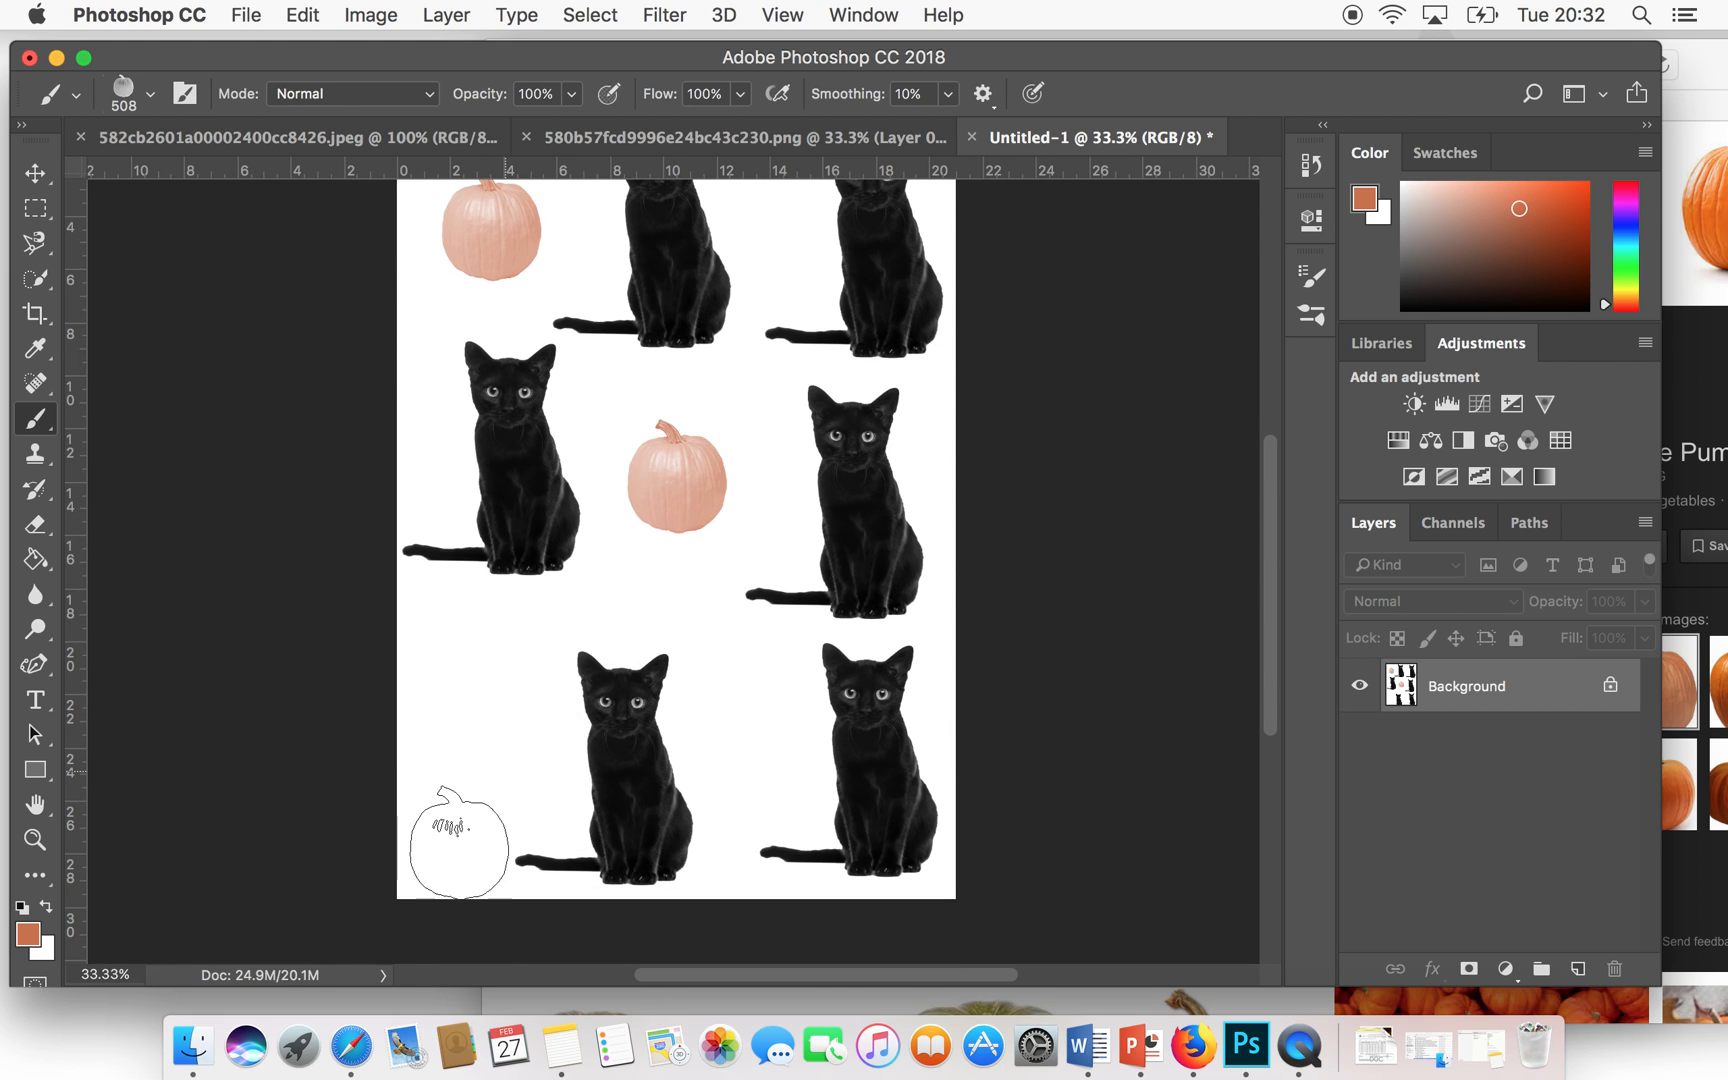
pyautogui.click(474, 762)
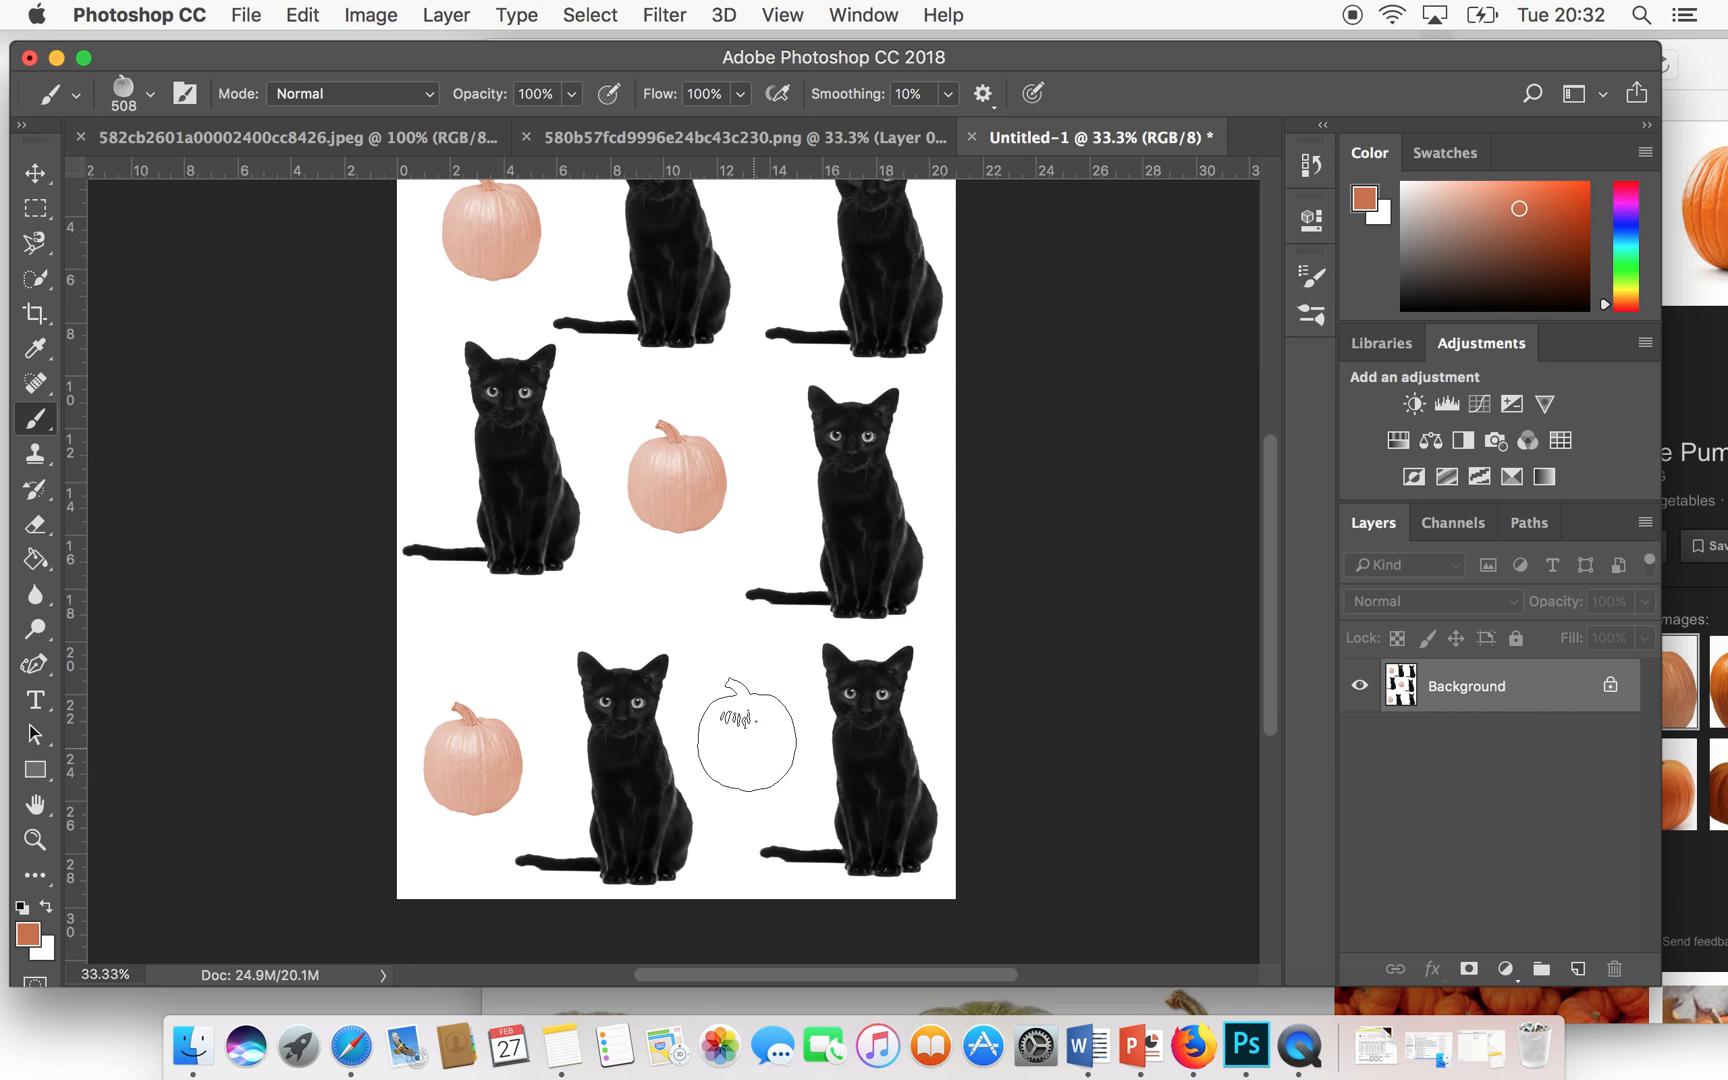
pyautogui.click(750, 735)
pyautogui.scroll(2, 737, 592)
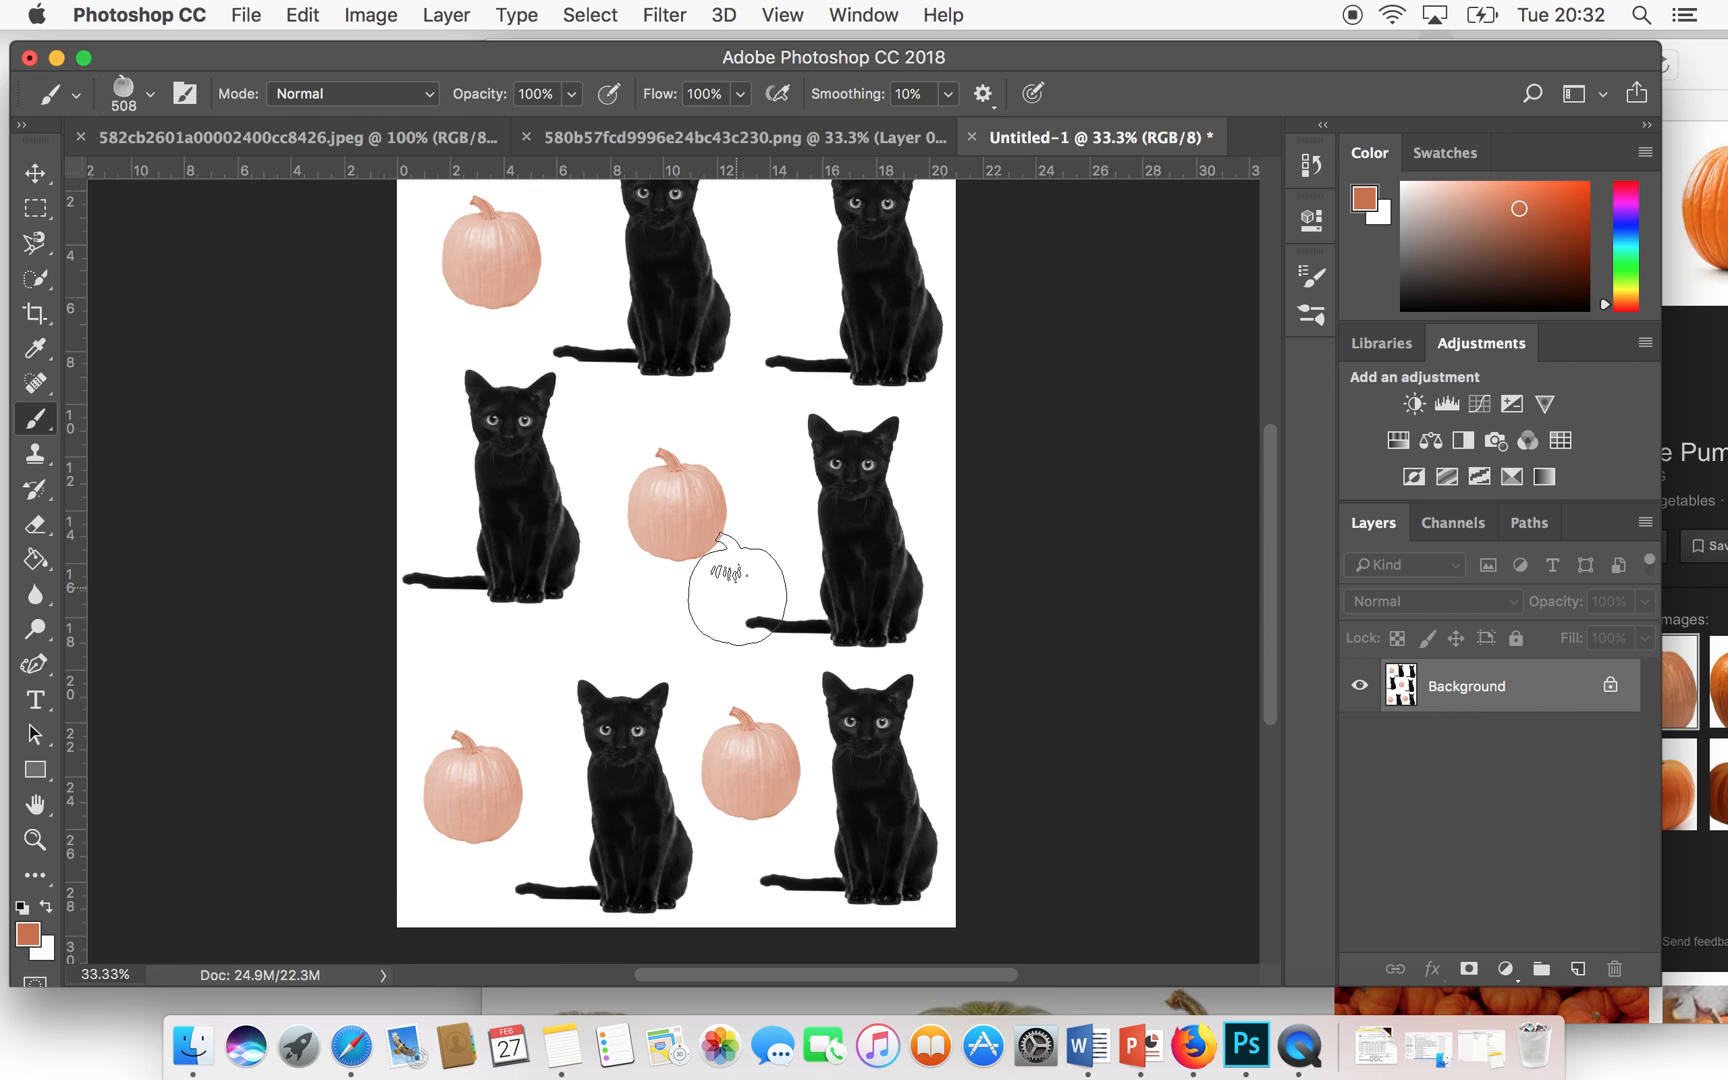
pyautogui.scroll(1, 740, 570)
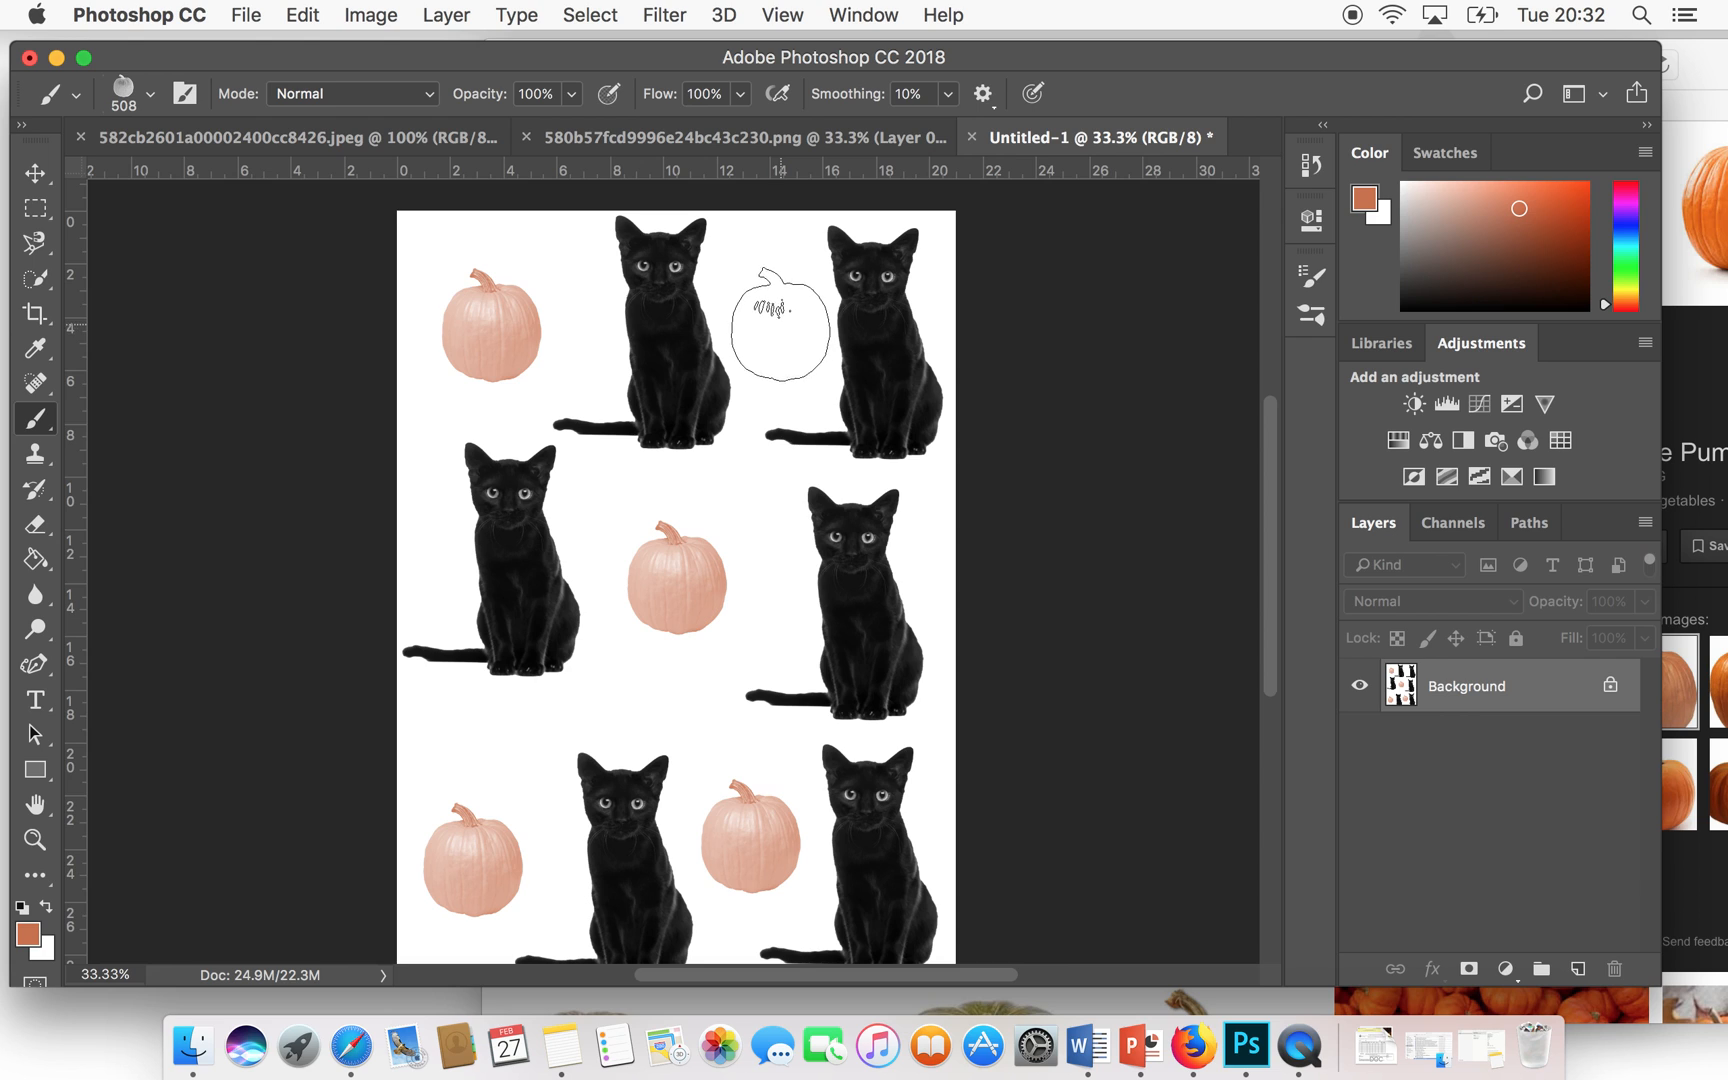
pyautogui.click(776, 318)
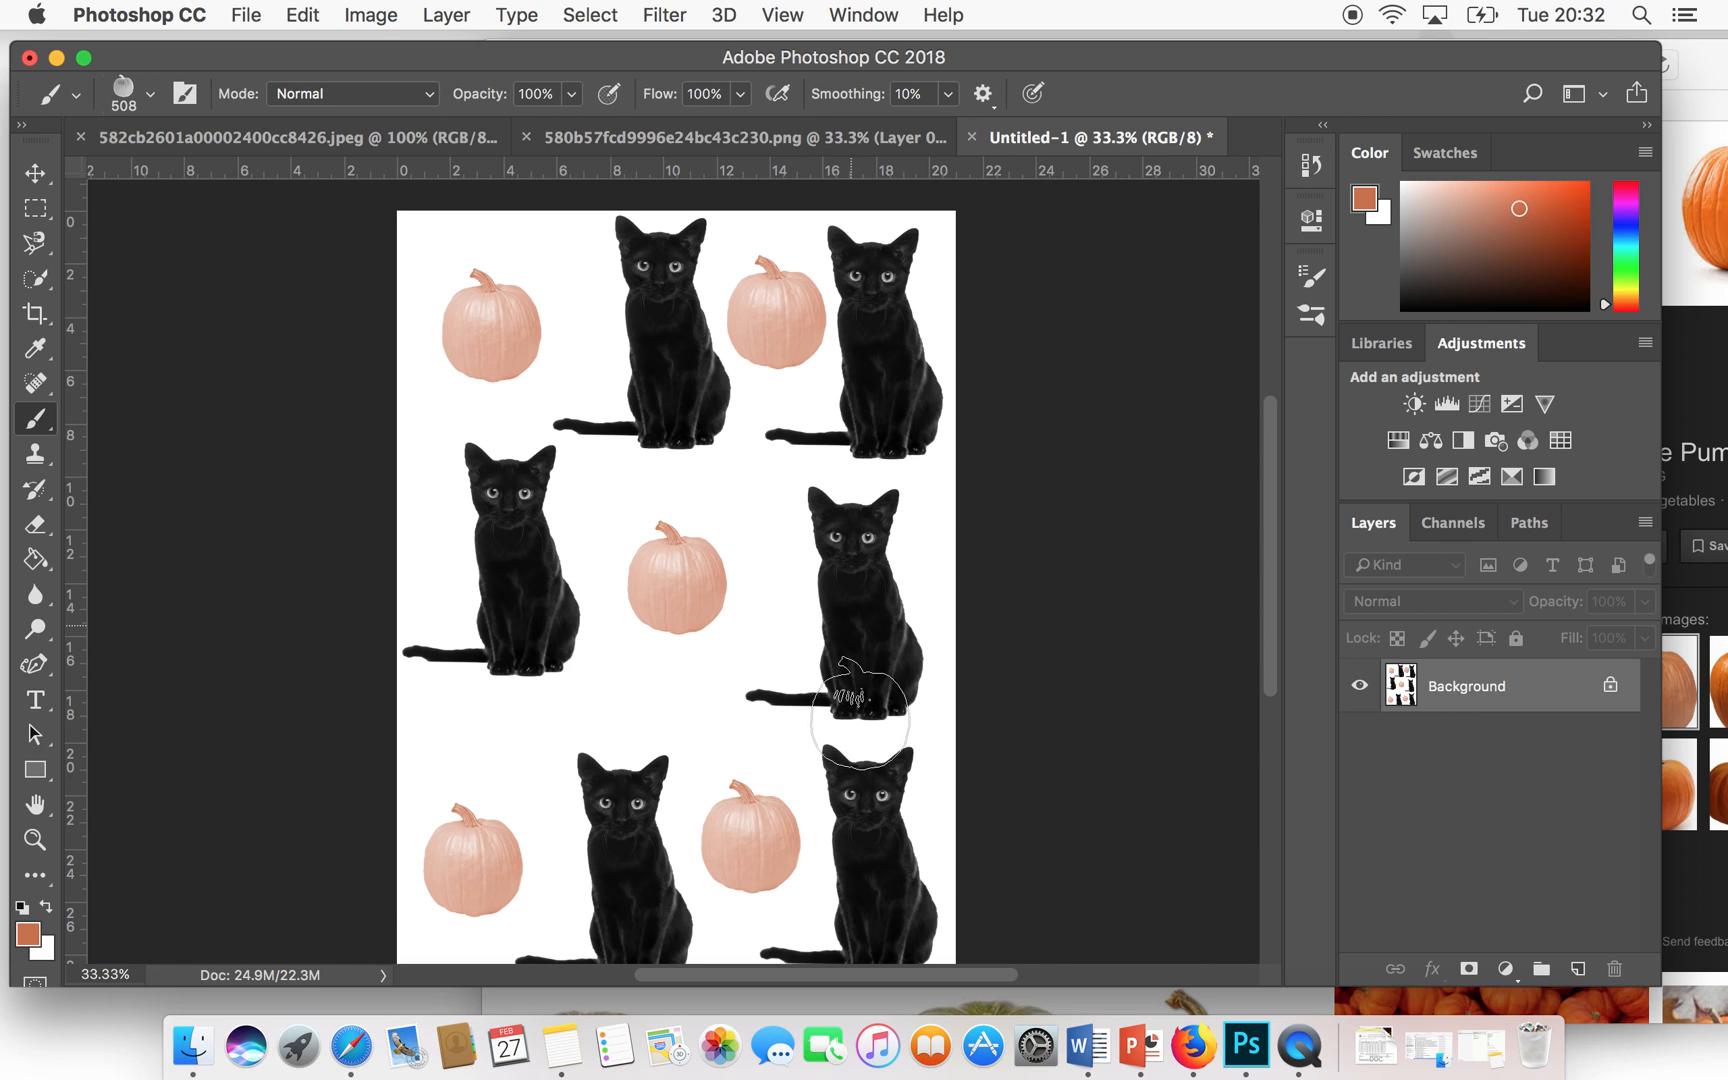
# - Try a pumpkin stamp cut off by the page's left edge, beside the mid-page cat, and undo it
pyautogui.scroll(-8, 864, 700)
pyautogui.scroll(7, 864, 700)
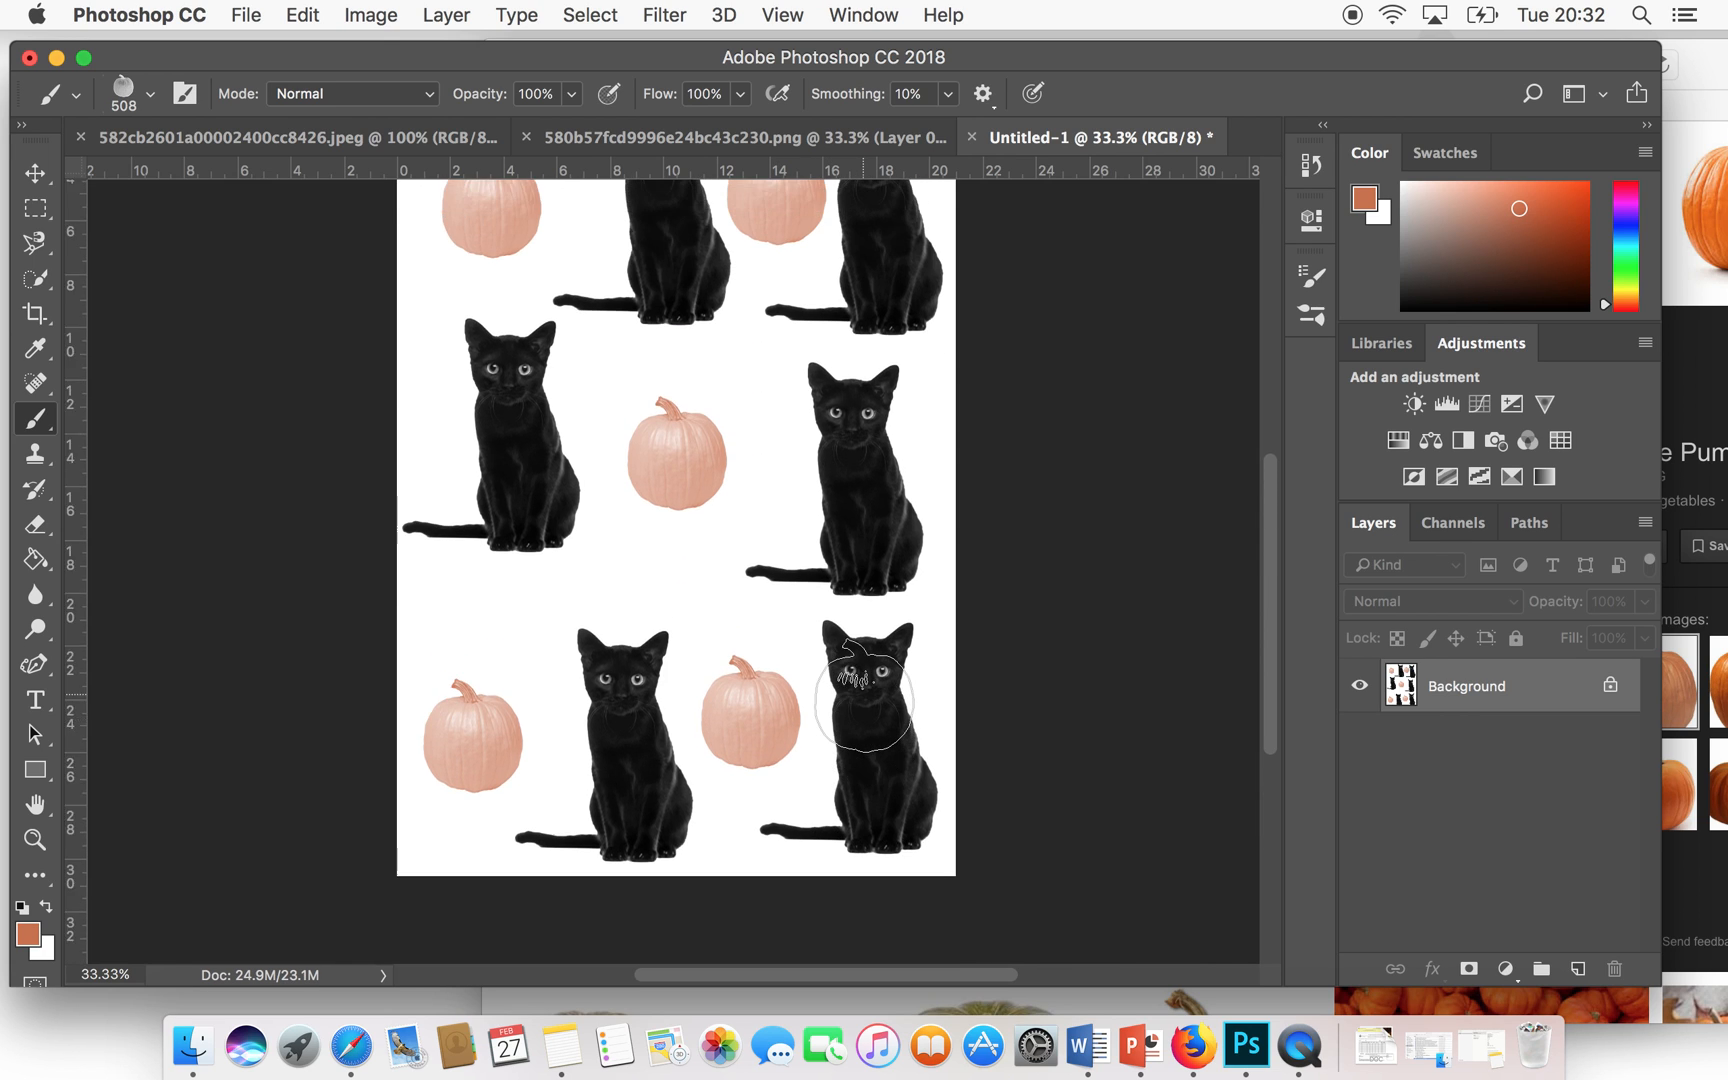
pyautogui.scroll(5, 864, 700)
pyautogui.scroll(-4, 858, 695)
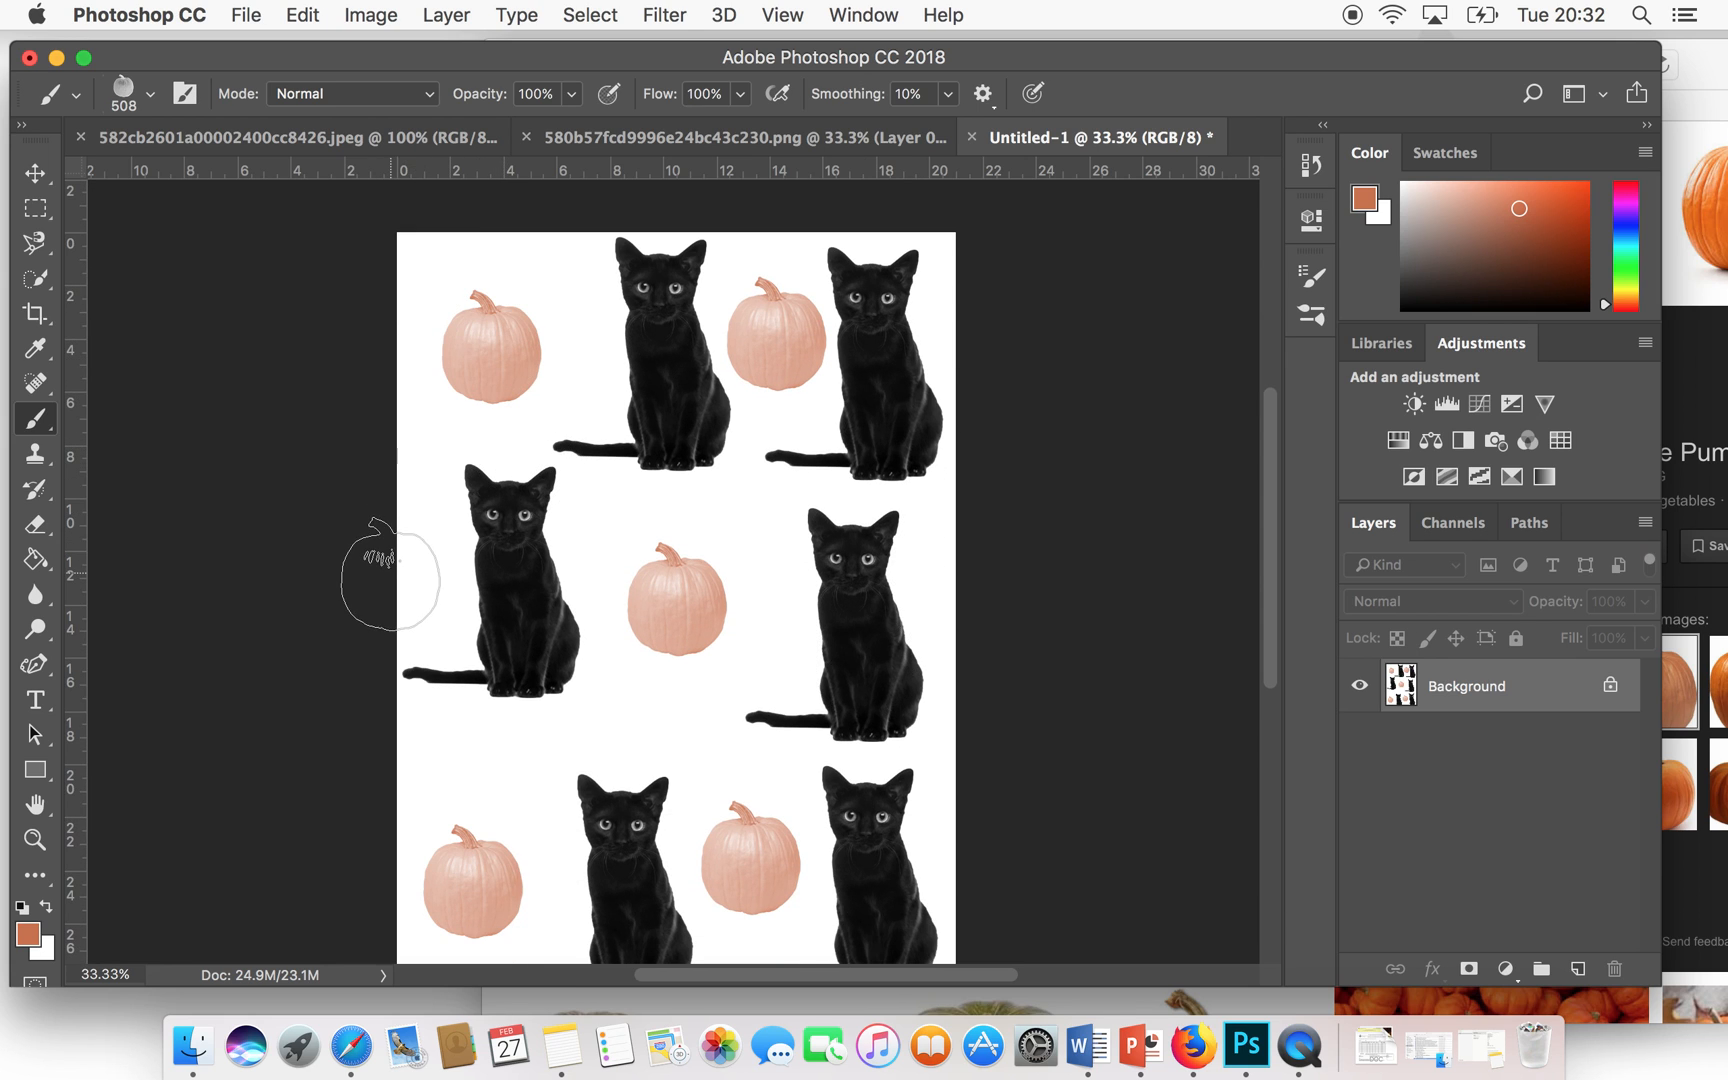
pyautogui.click(396, 552)
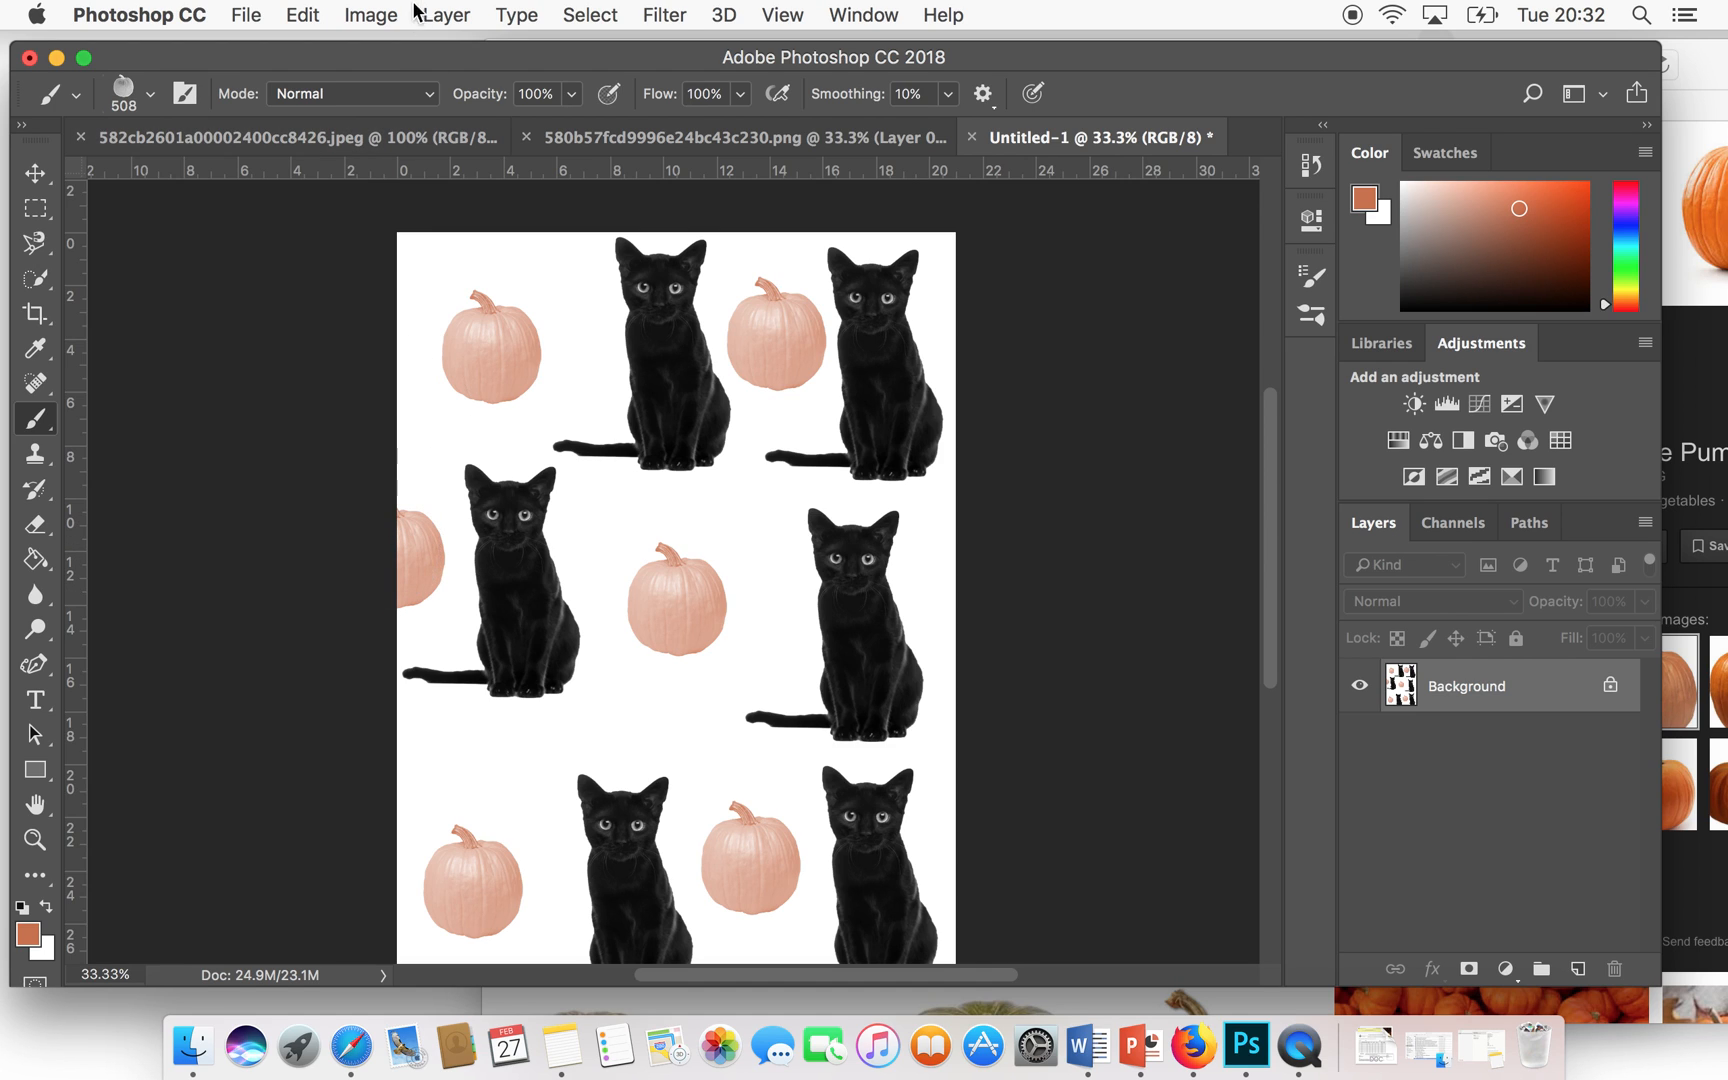
pyautogui.click(294, 14)
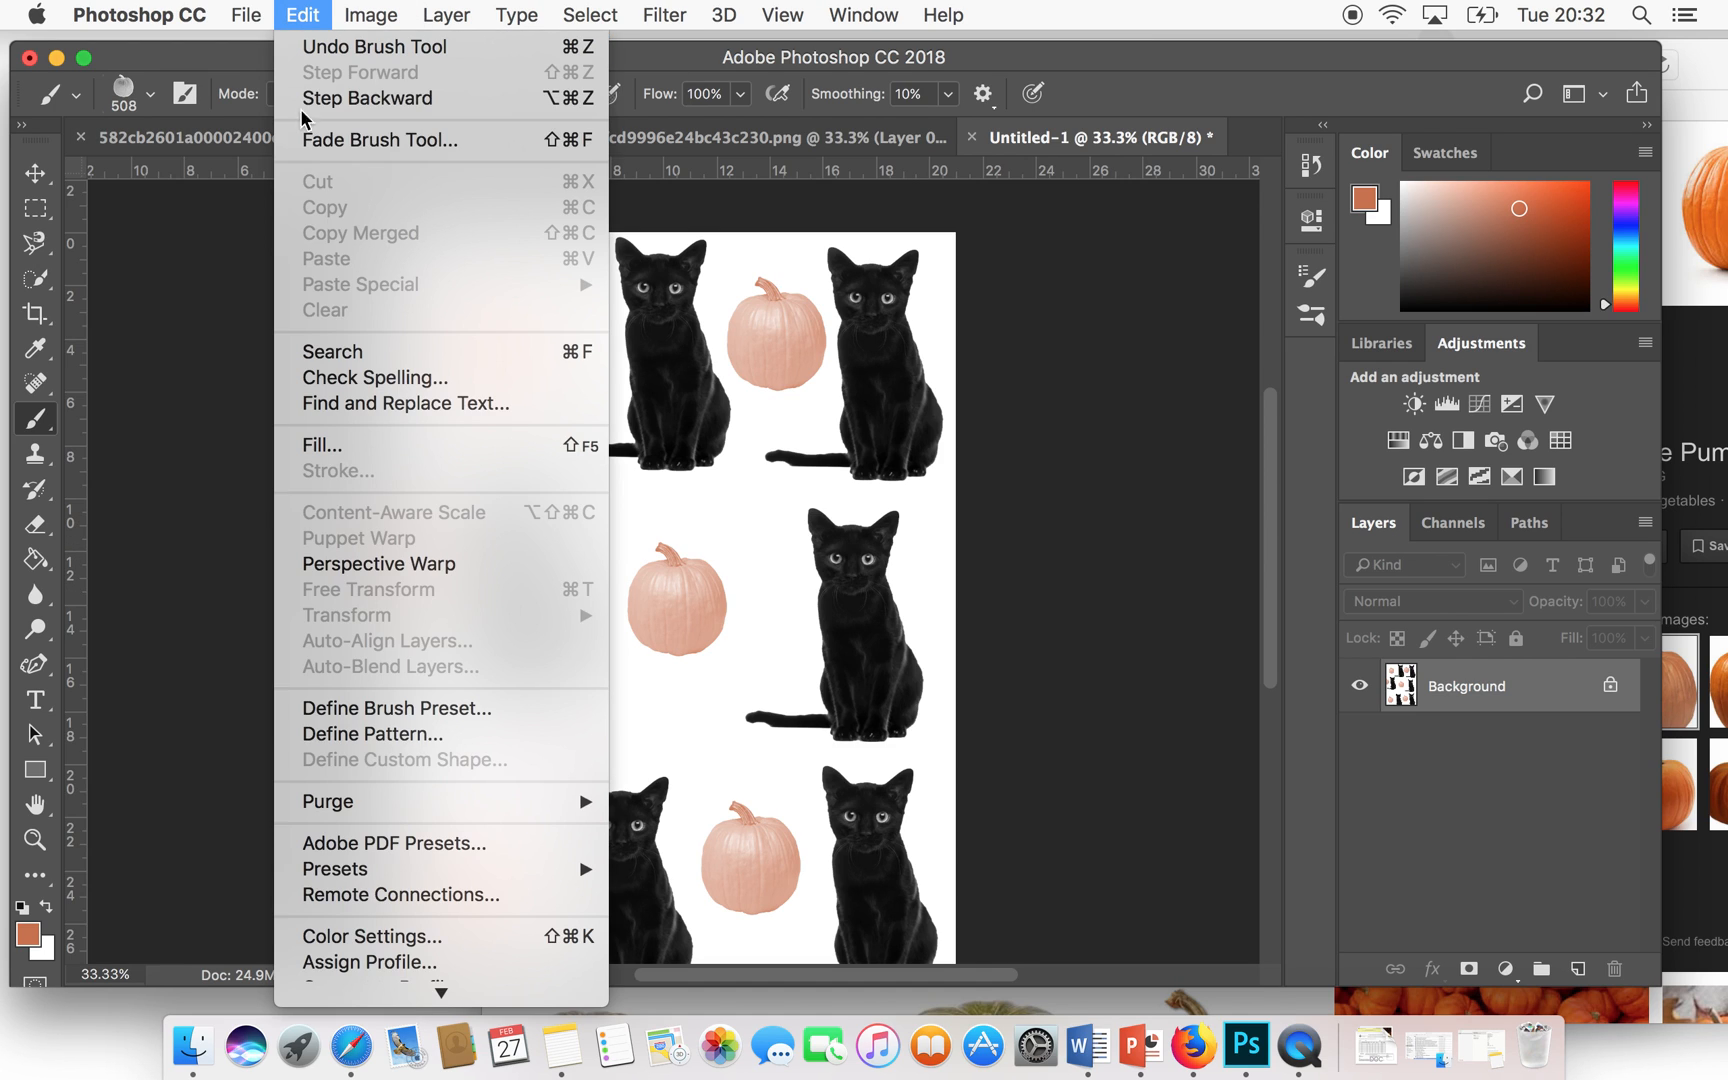
pyautogui.click(326, 48)
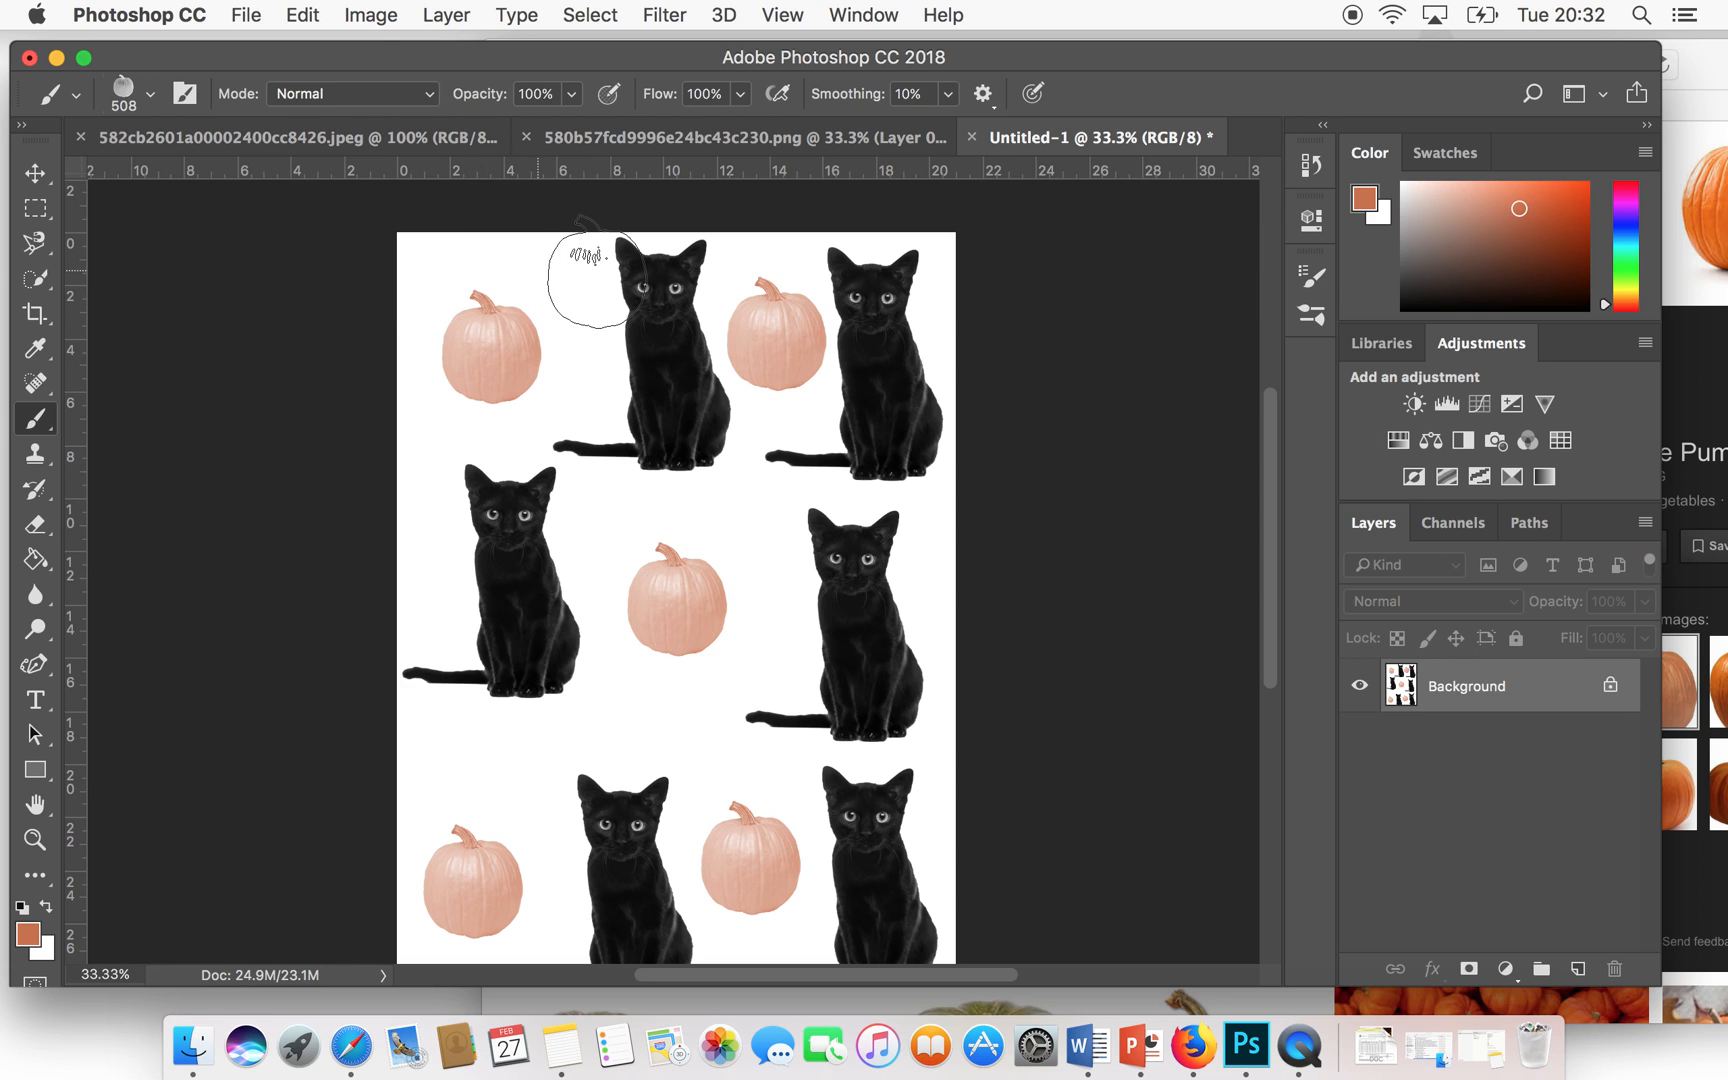
# - Crop a narrow strip of white off the page's right edge, so the page ends close to the cats
pyautogui.scroll(-5, 500, 440)
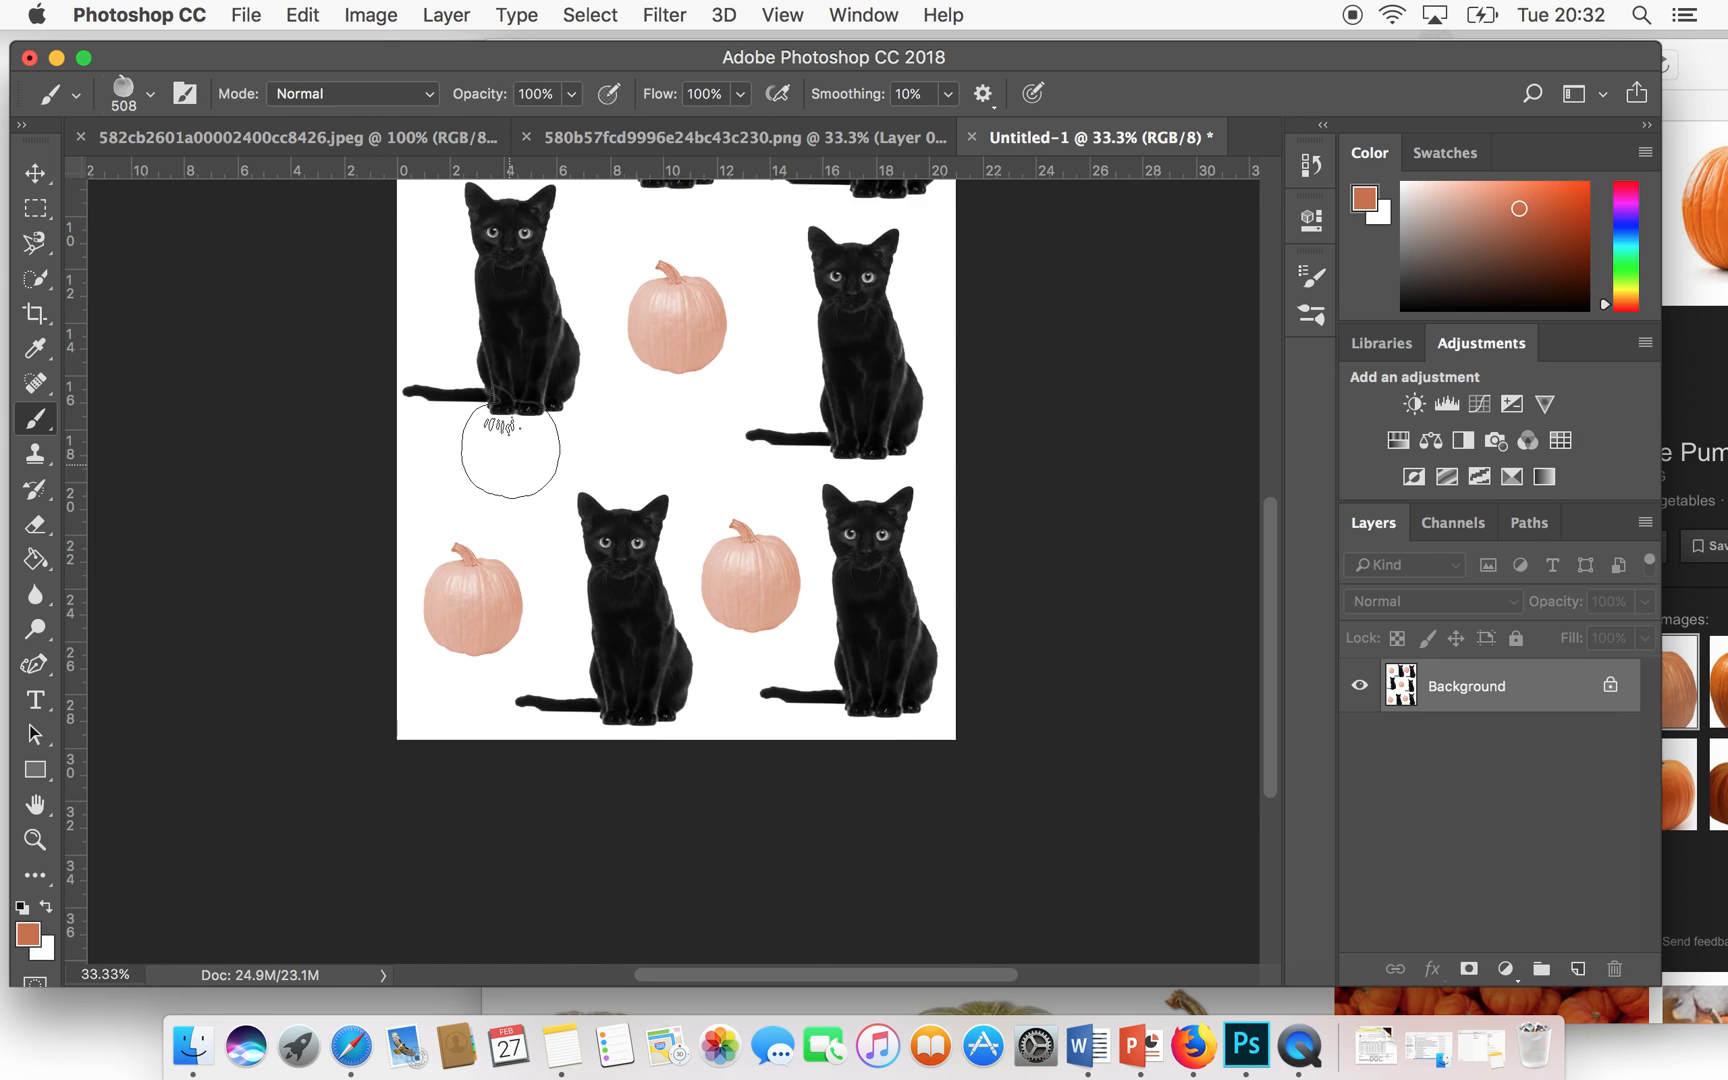
pyautogui.scroll(1, 510, 448)
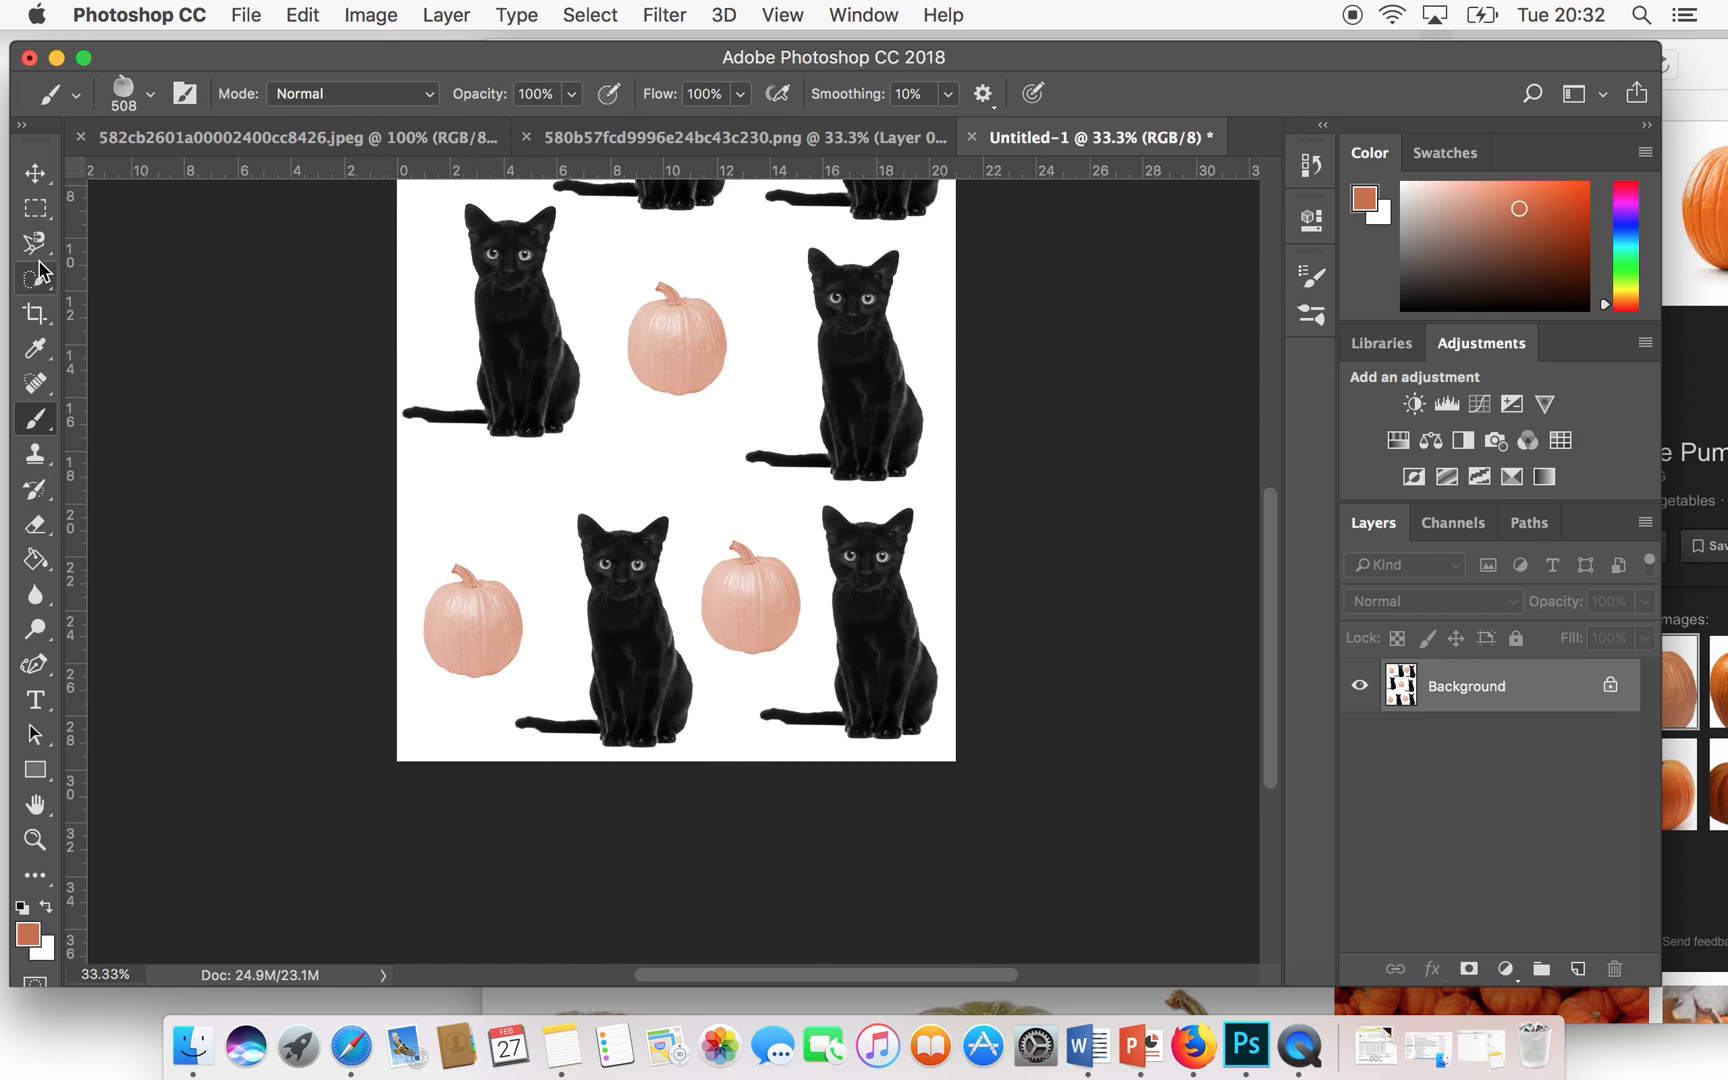
pyautogui.click(36, 313)
pyautogui.moveTo(678, 762); pyautogui.dragTo(680, 760)
pyautogui.moveTo(950, 362); pyautogui.dragTo(944, 363)
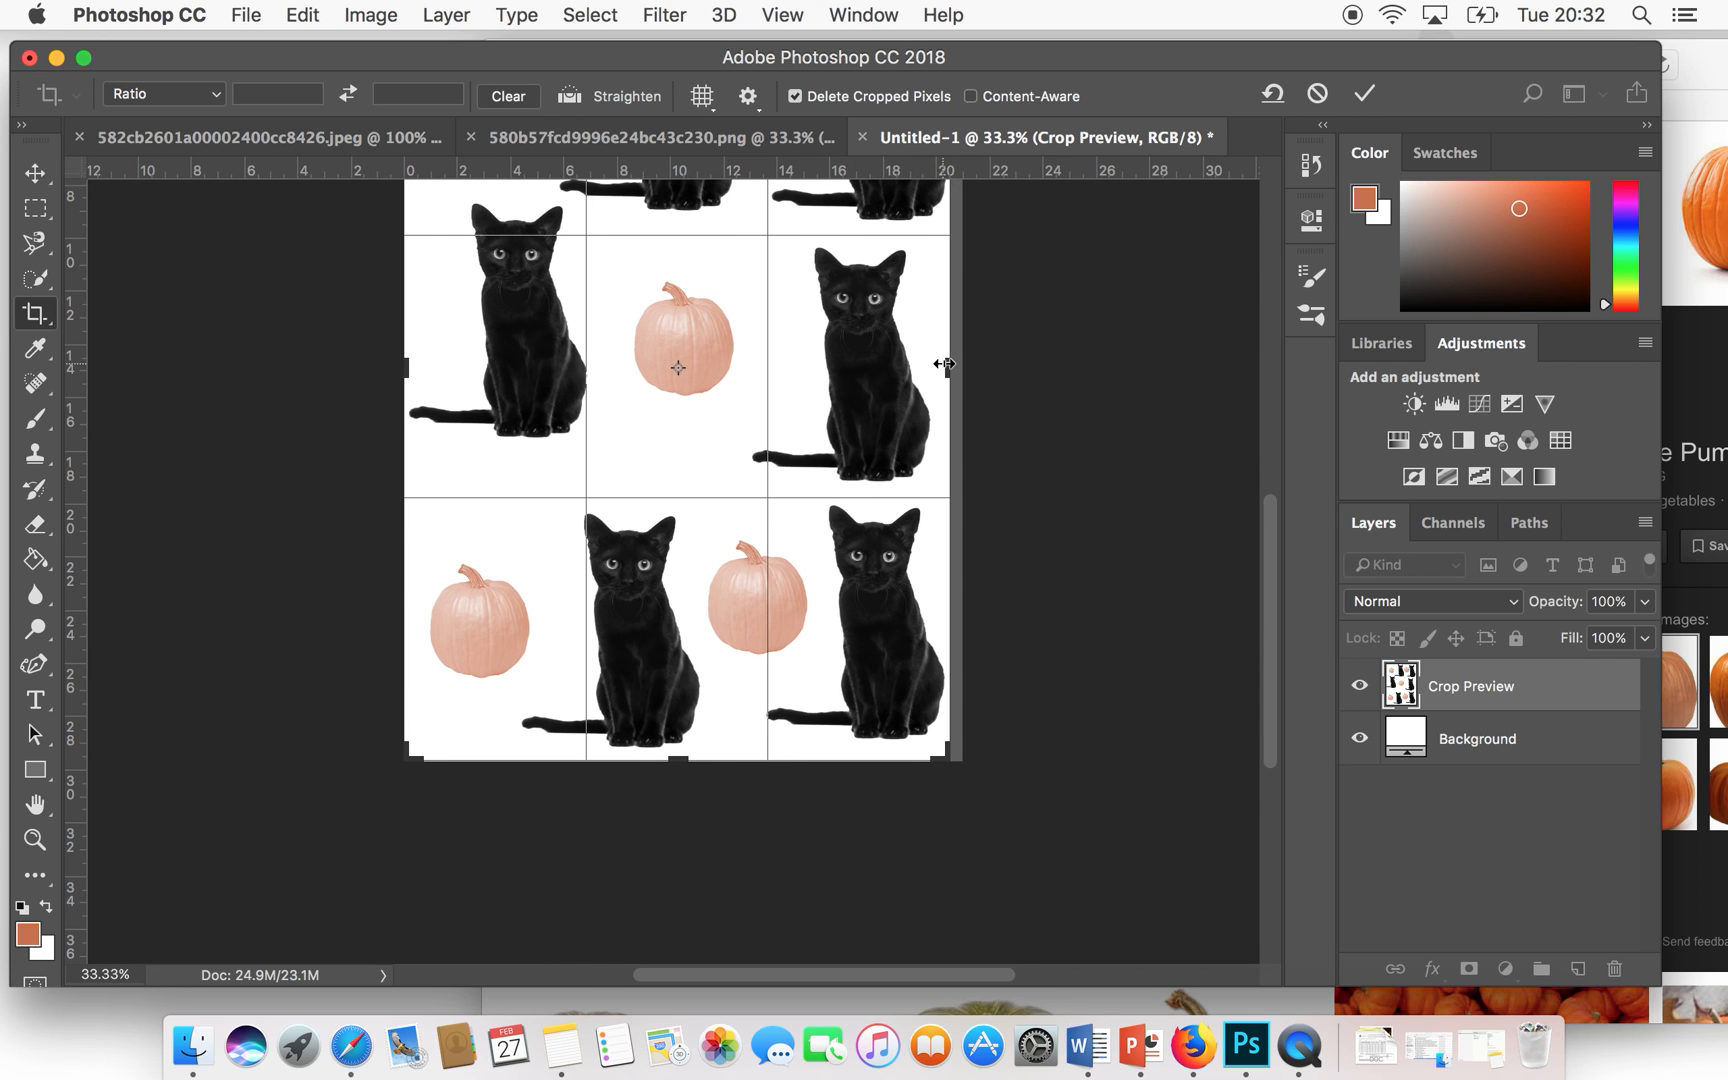
pyautogui.scroll(10, 1068, 438)
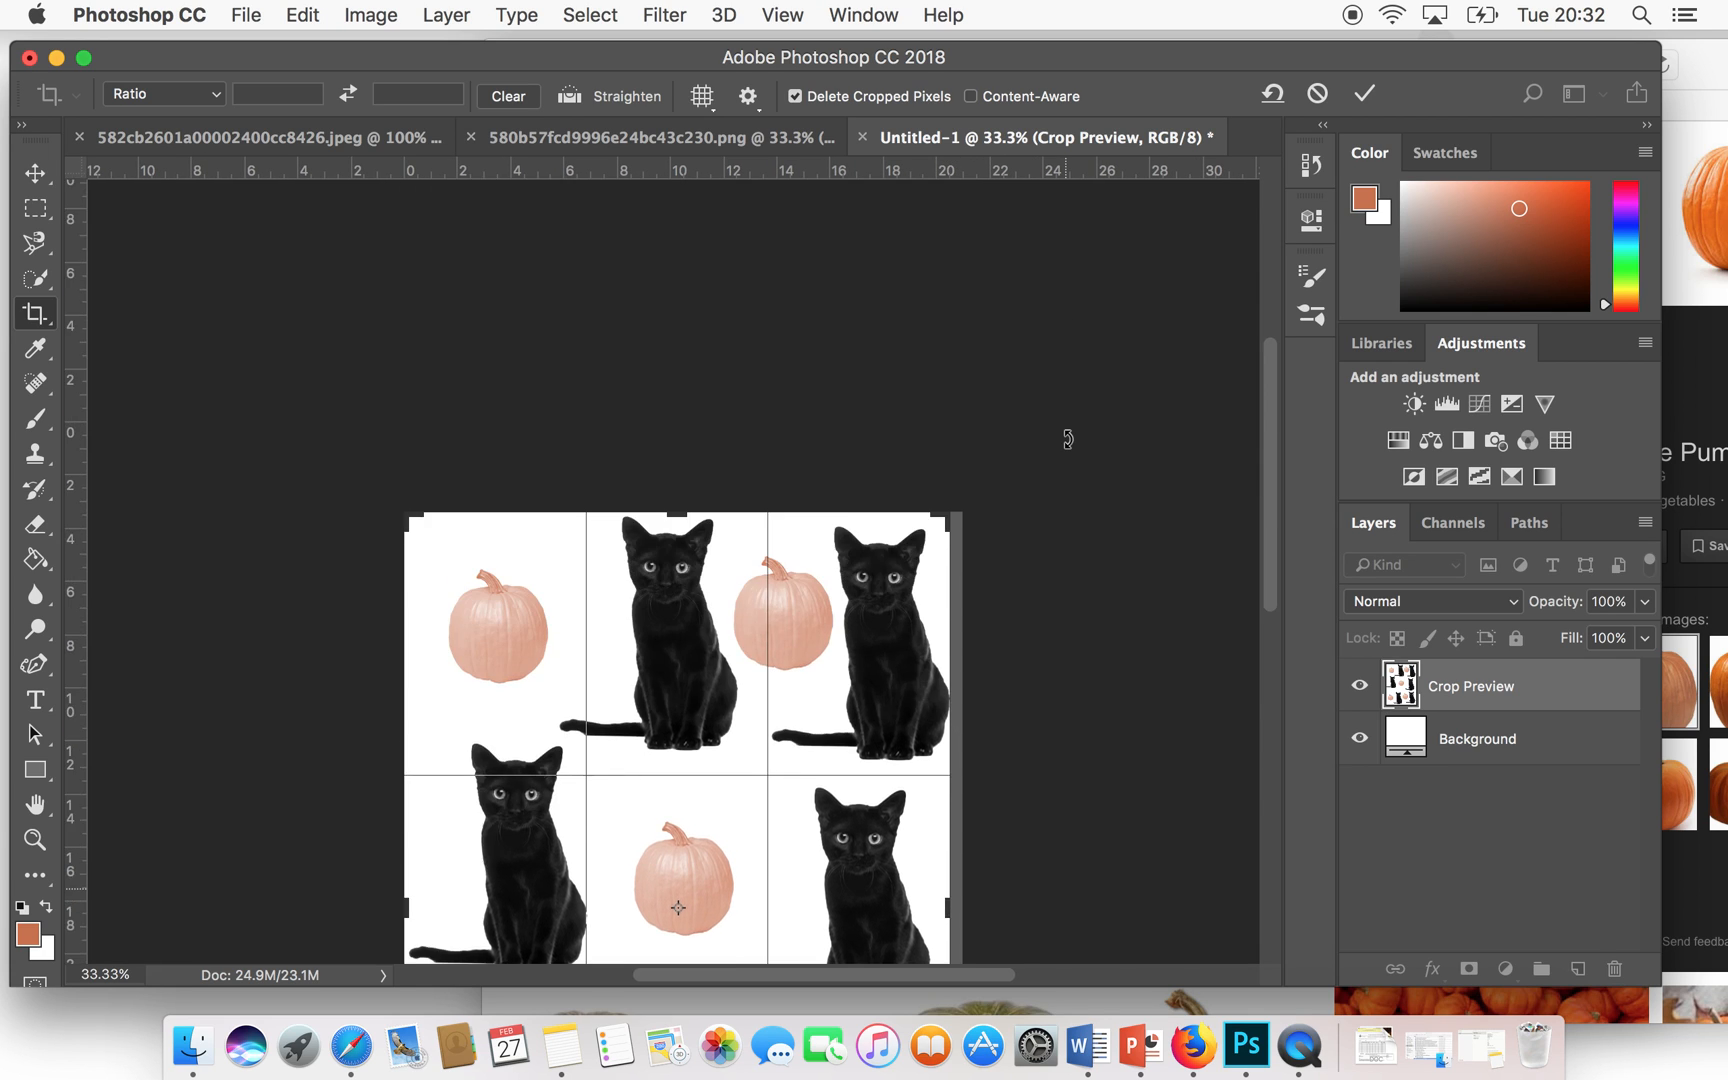
pyautogui.scroll(-10, 1067, 438)
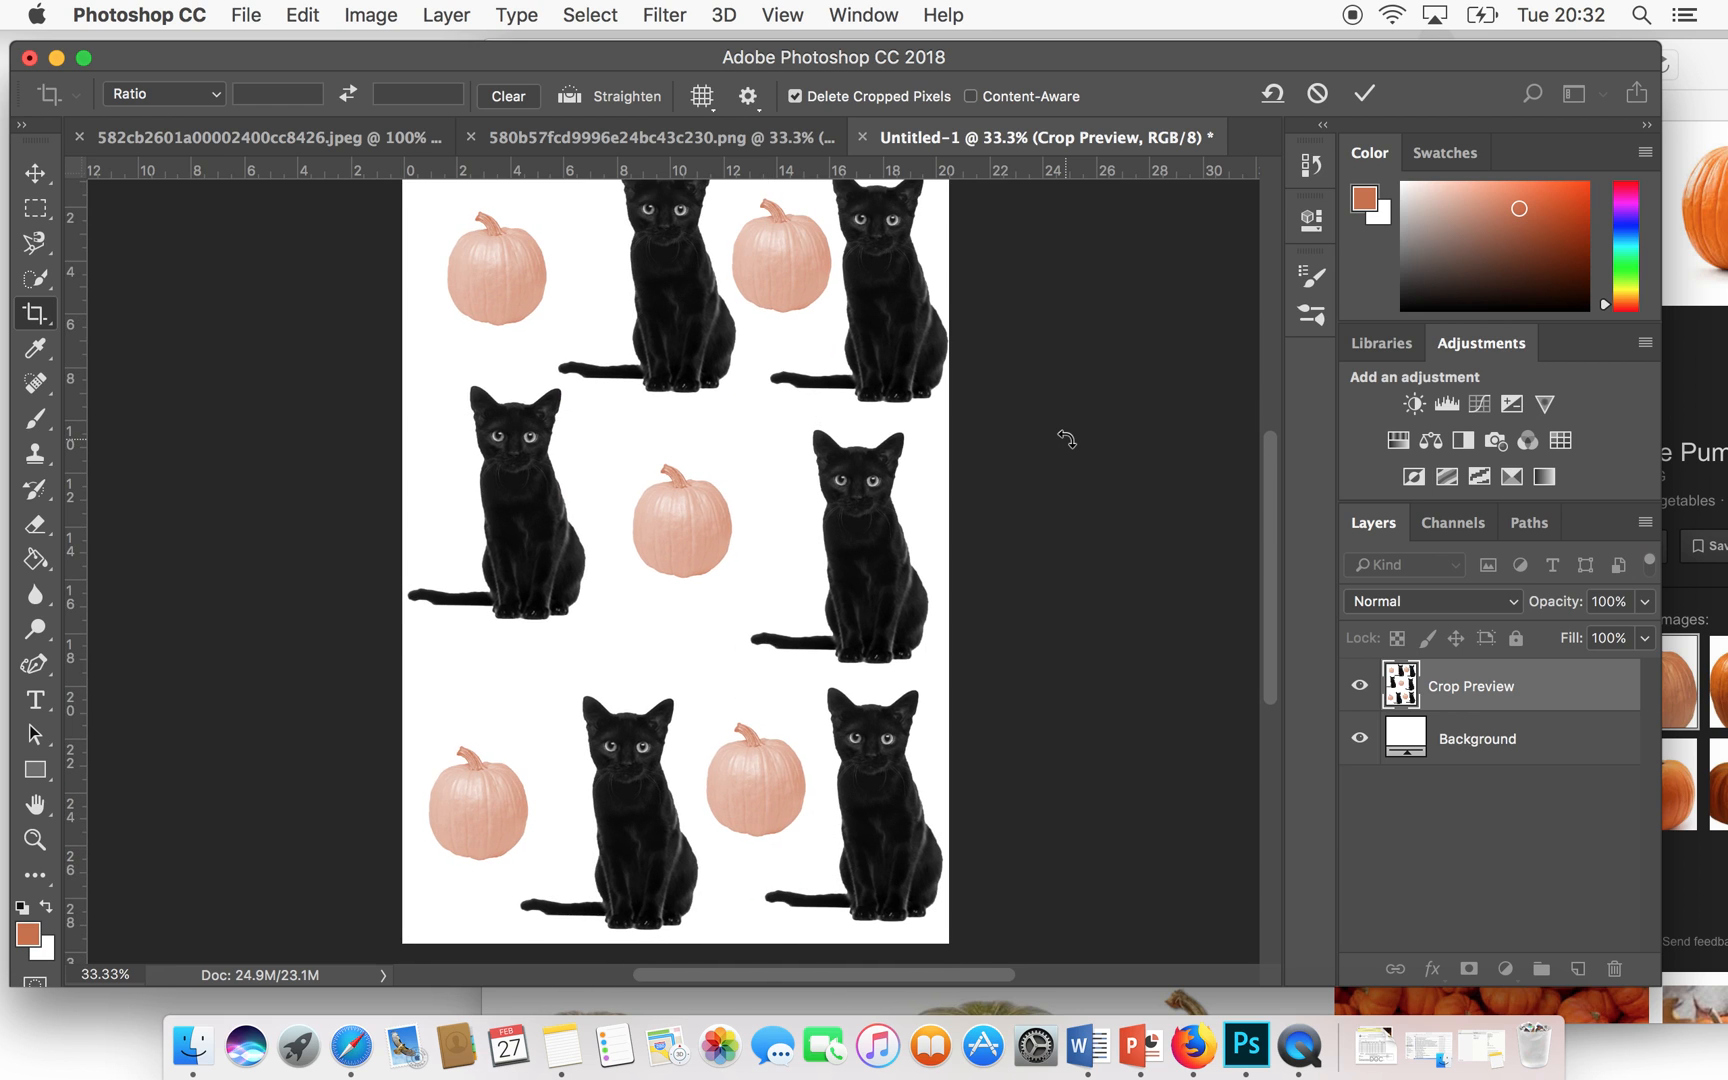
pyautogui.press('Return')
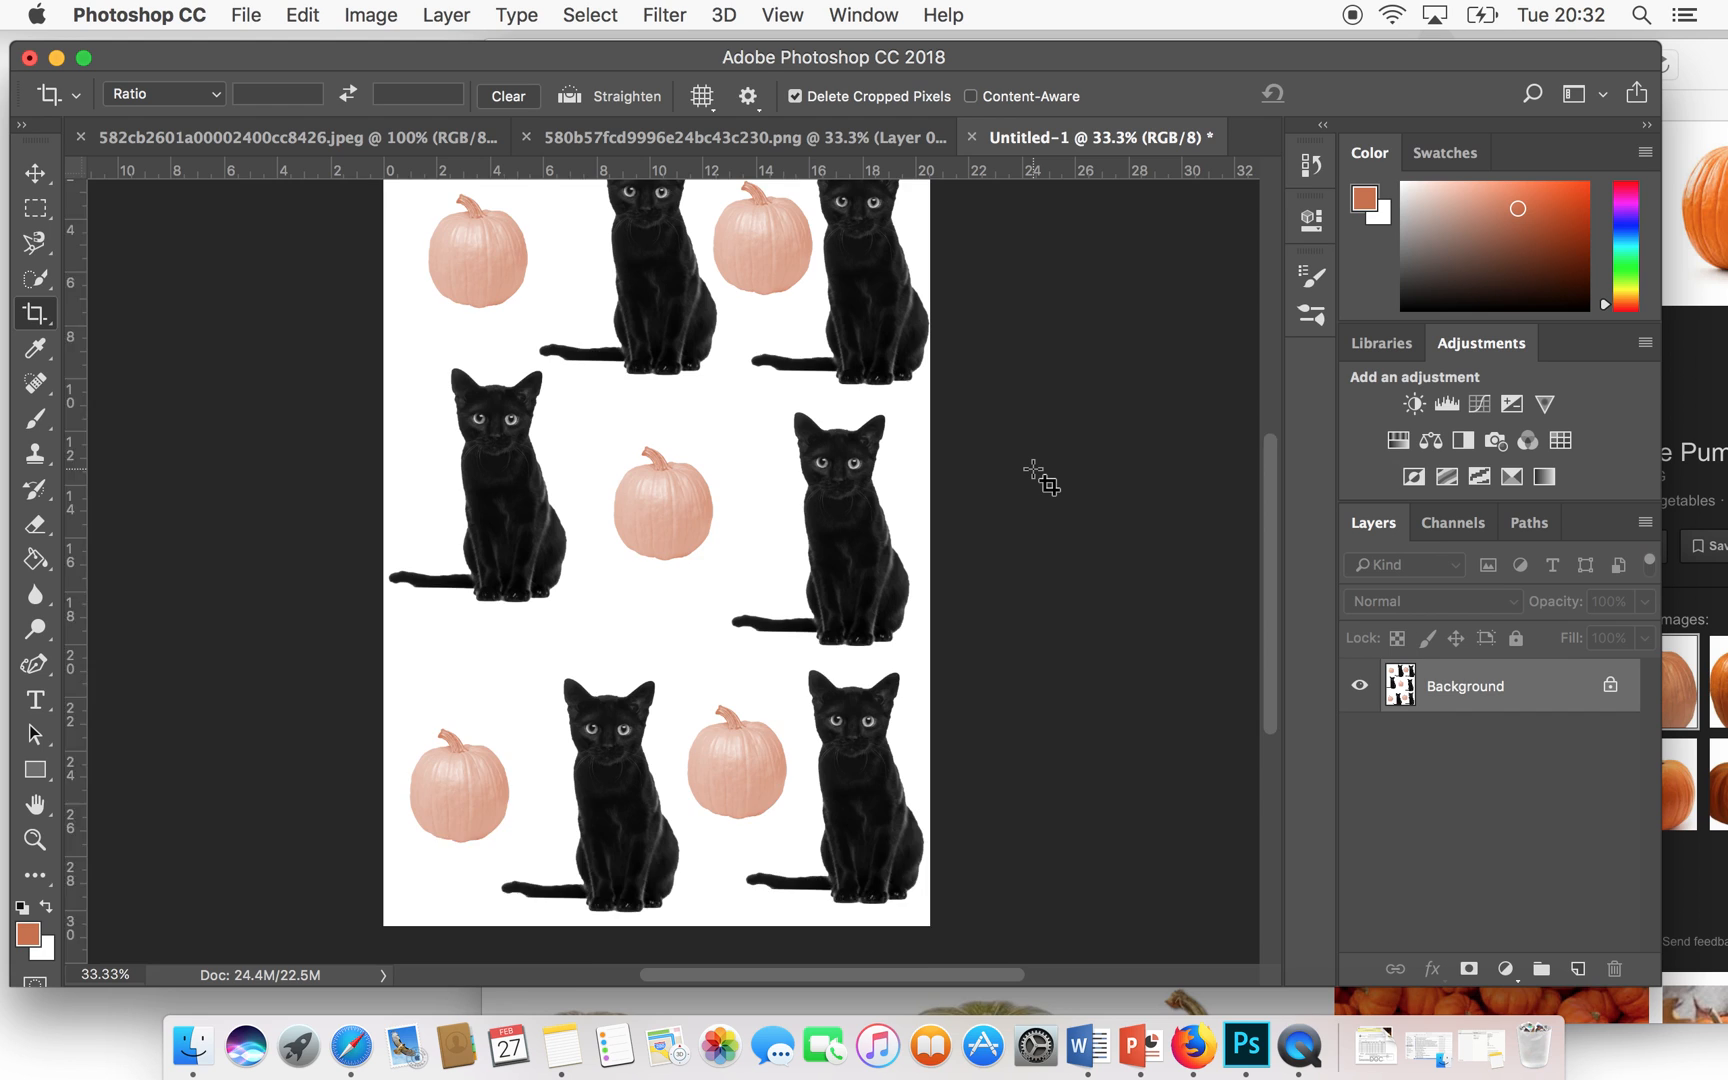
pyautogui.scroll(2, 1040, 478)
pyautogui.scroll(-1, 1040, 478)
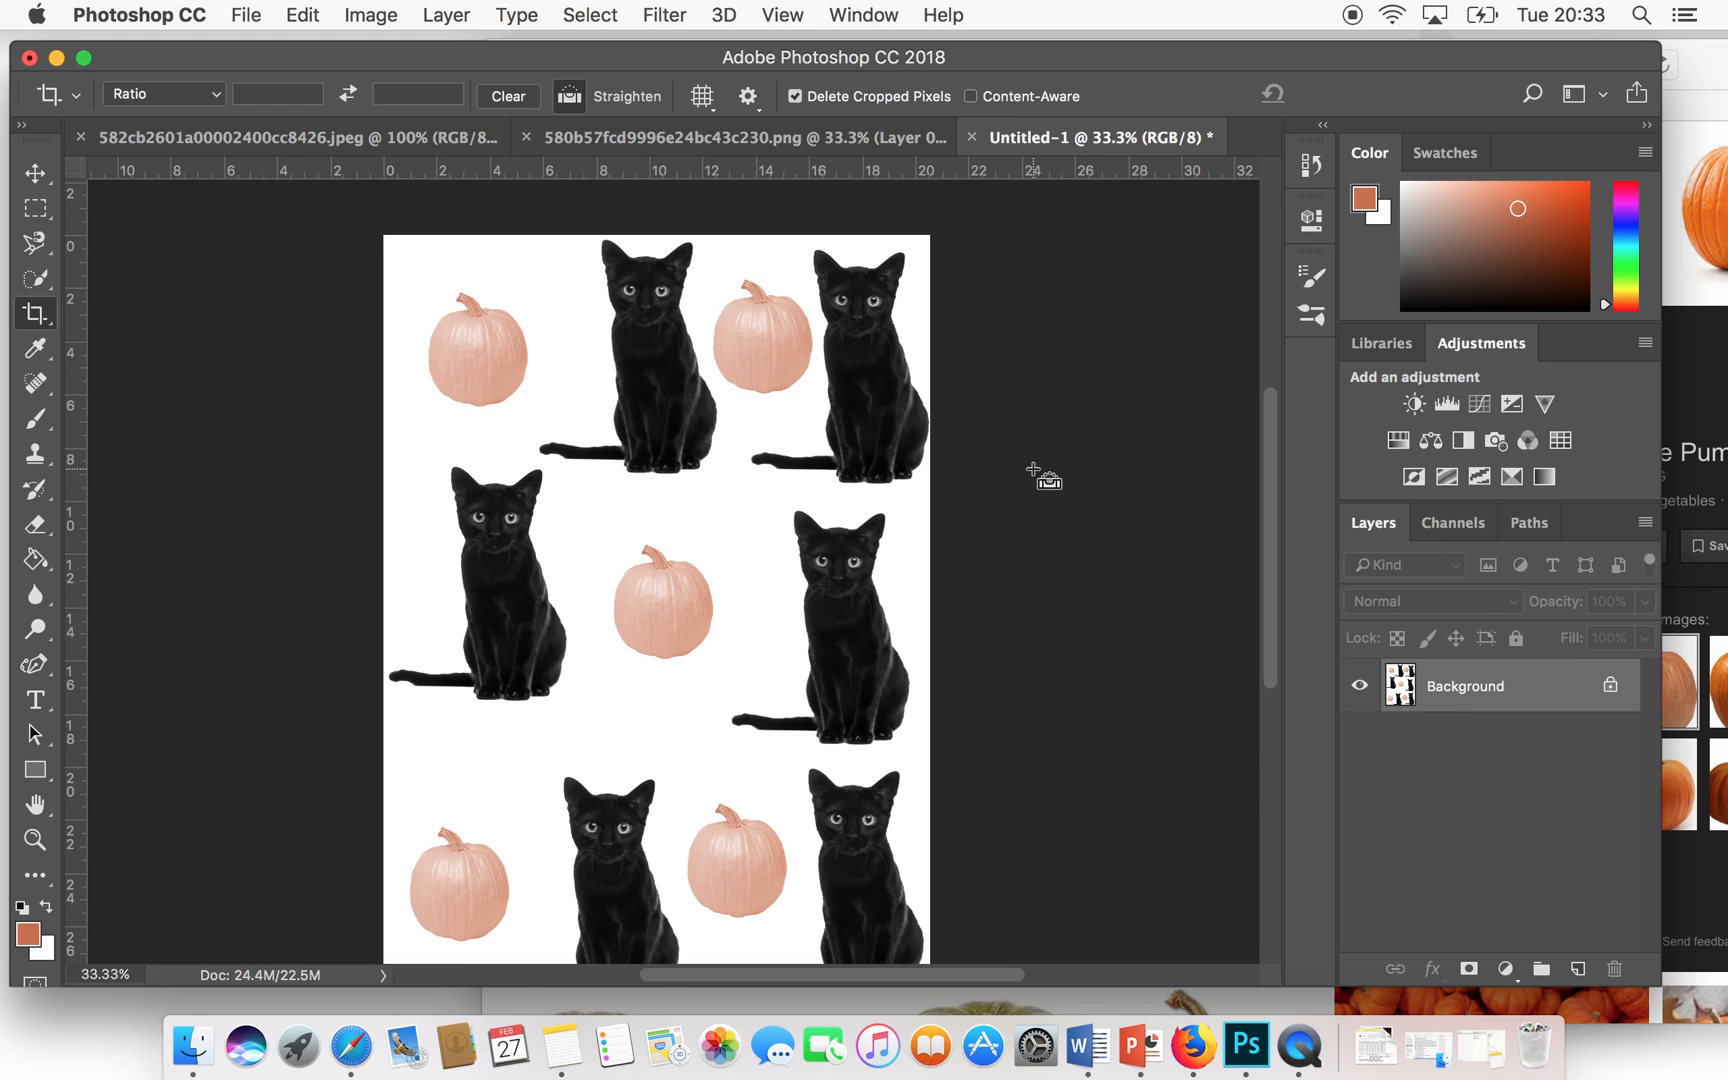
# - Define the whole cropped page of cats and pumpkins as a pattern named halloween
pyautogui.press('super+minus')
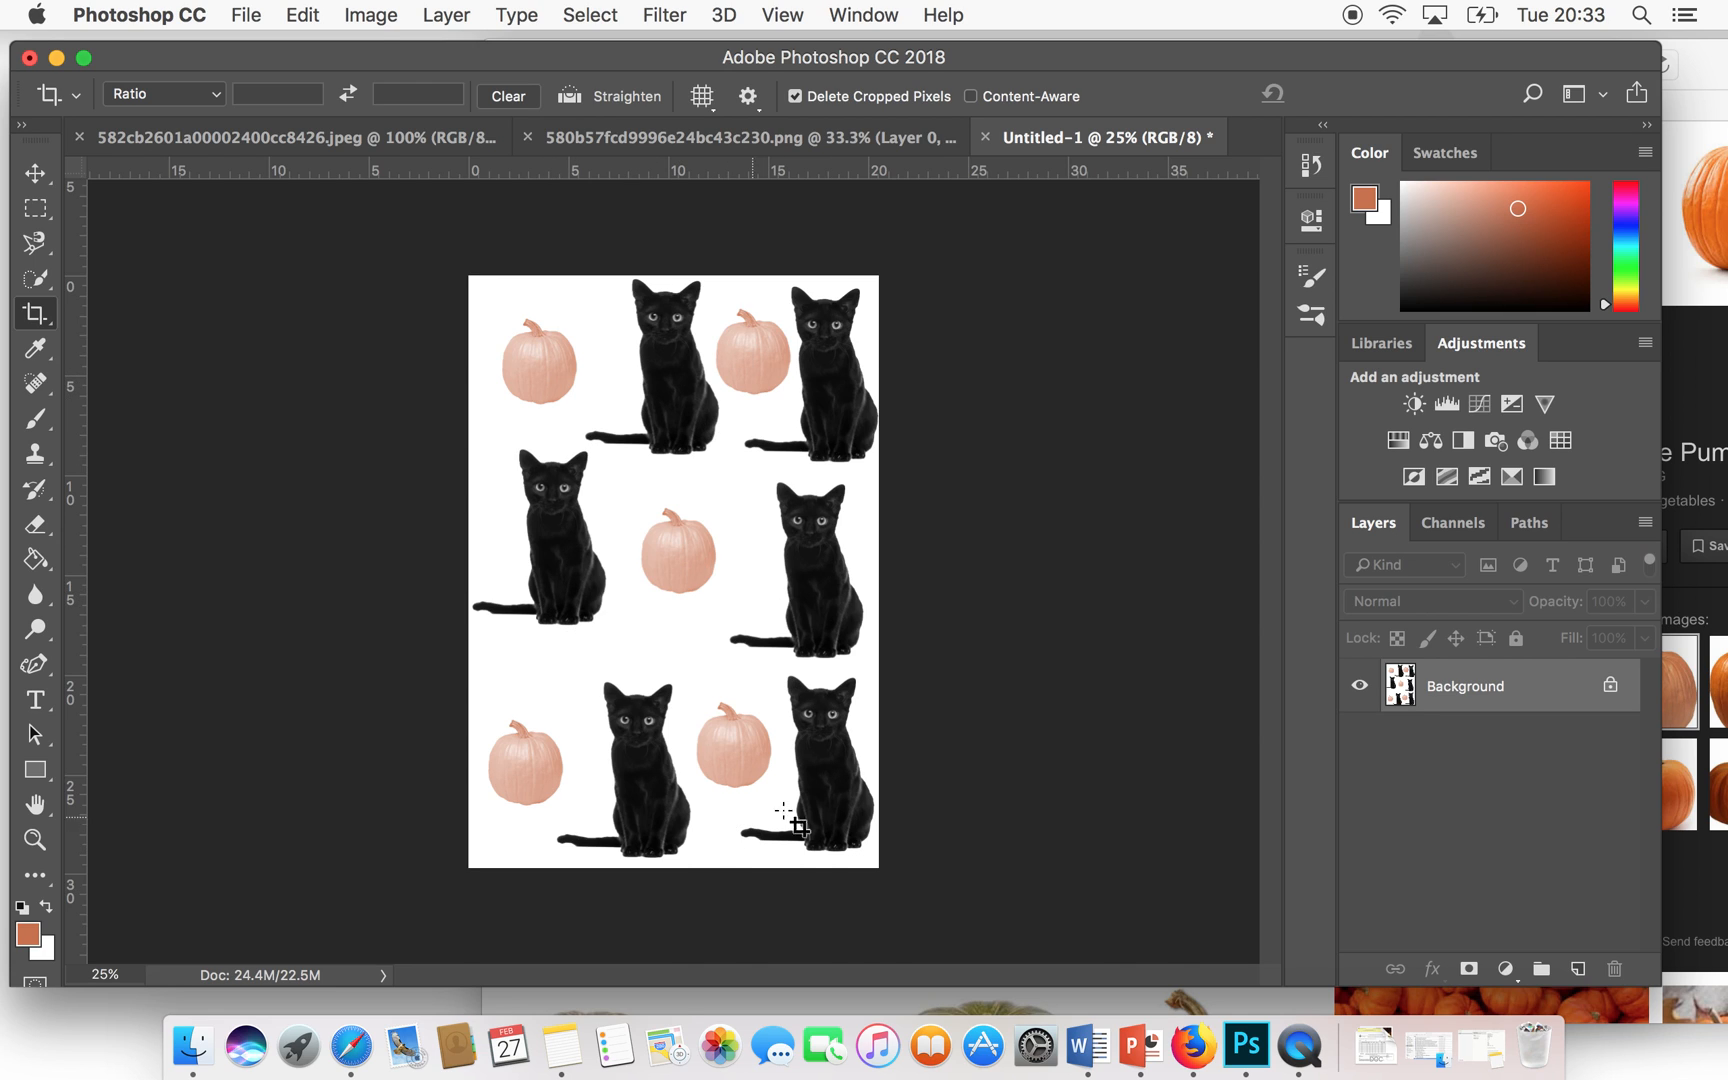
pyautogui.click(301, 14)
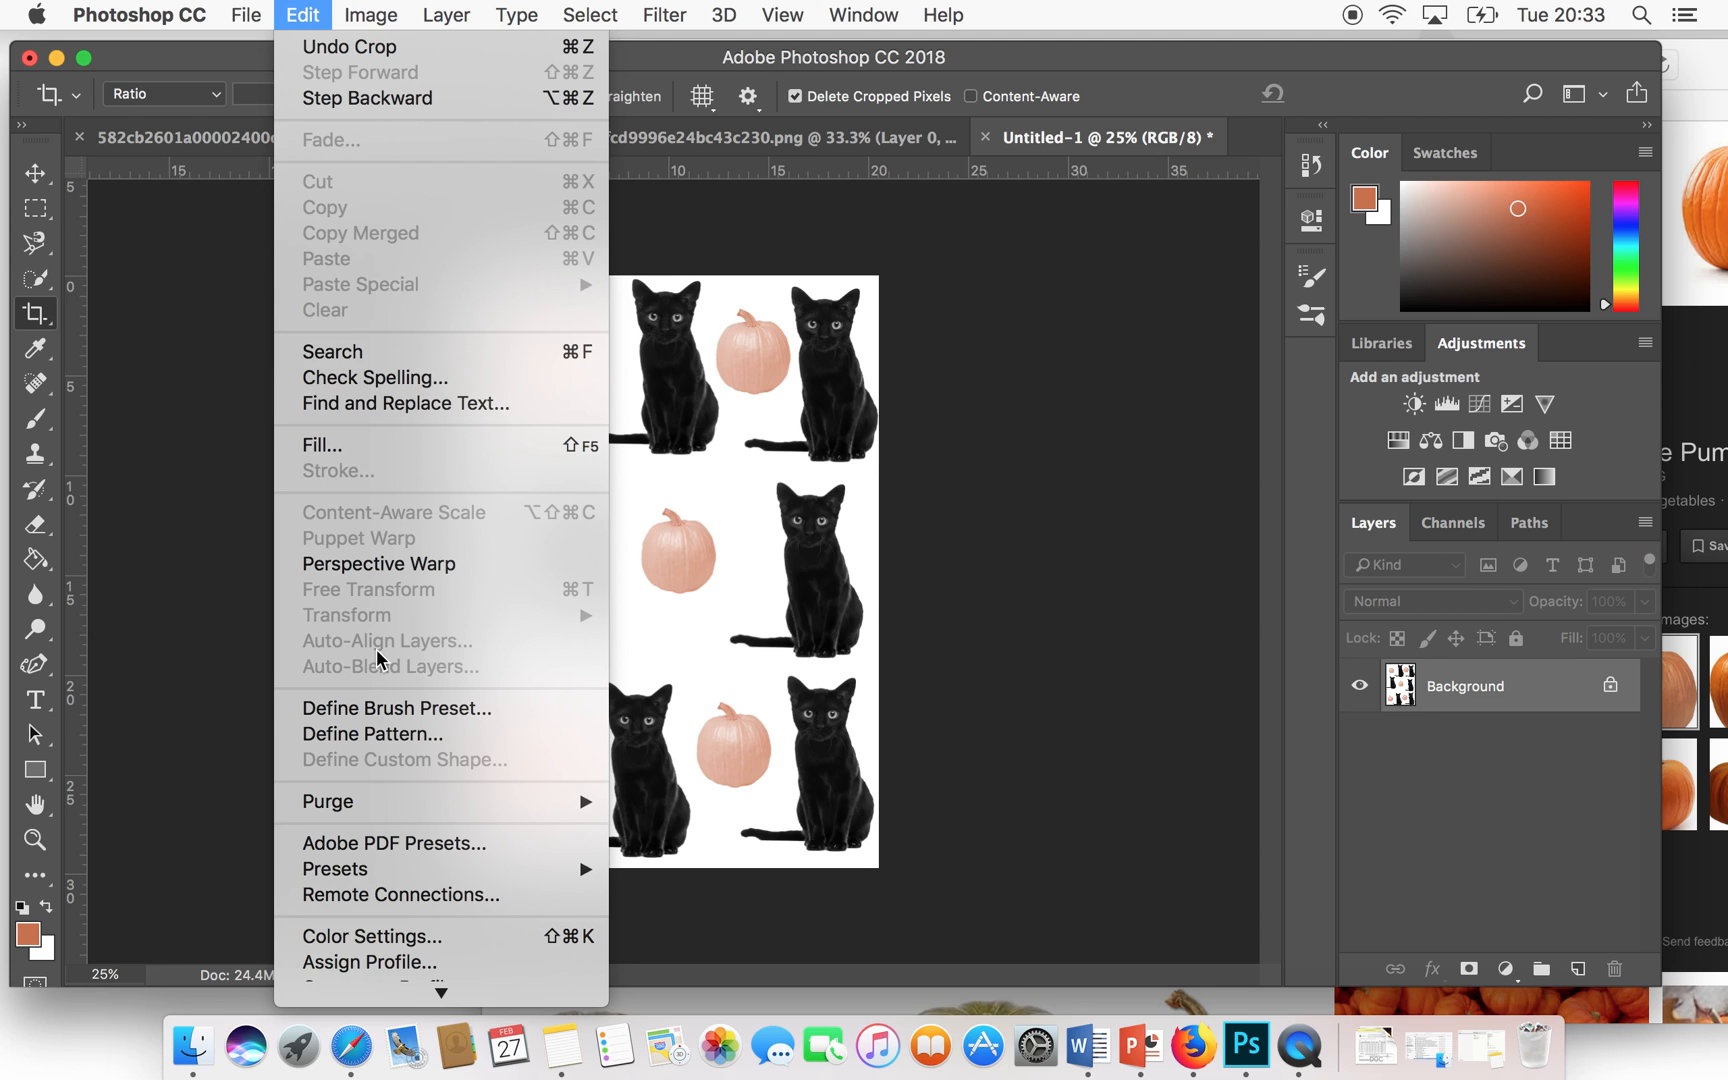
pyautogui.click(386, 737)
pyautogui.press('BackSpace')
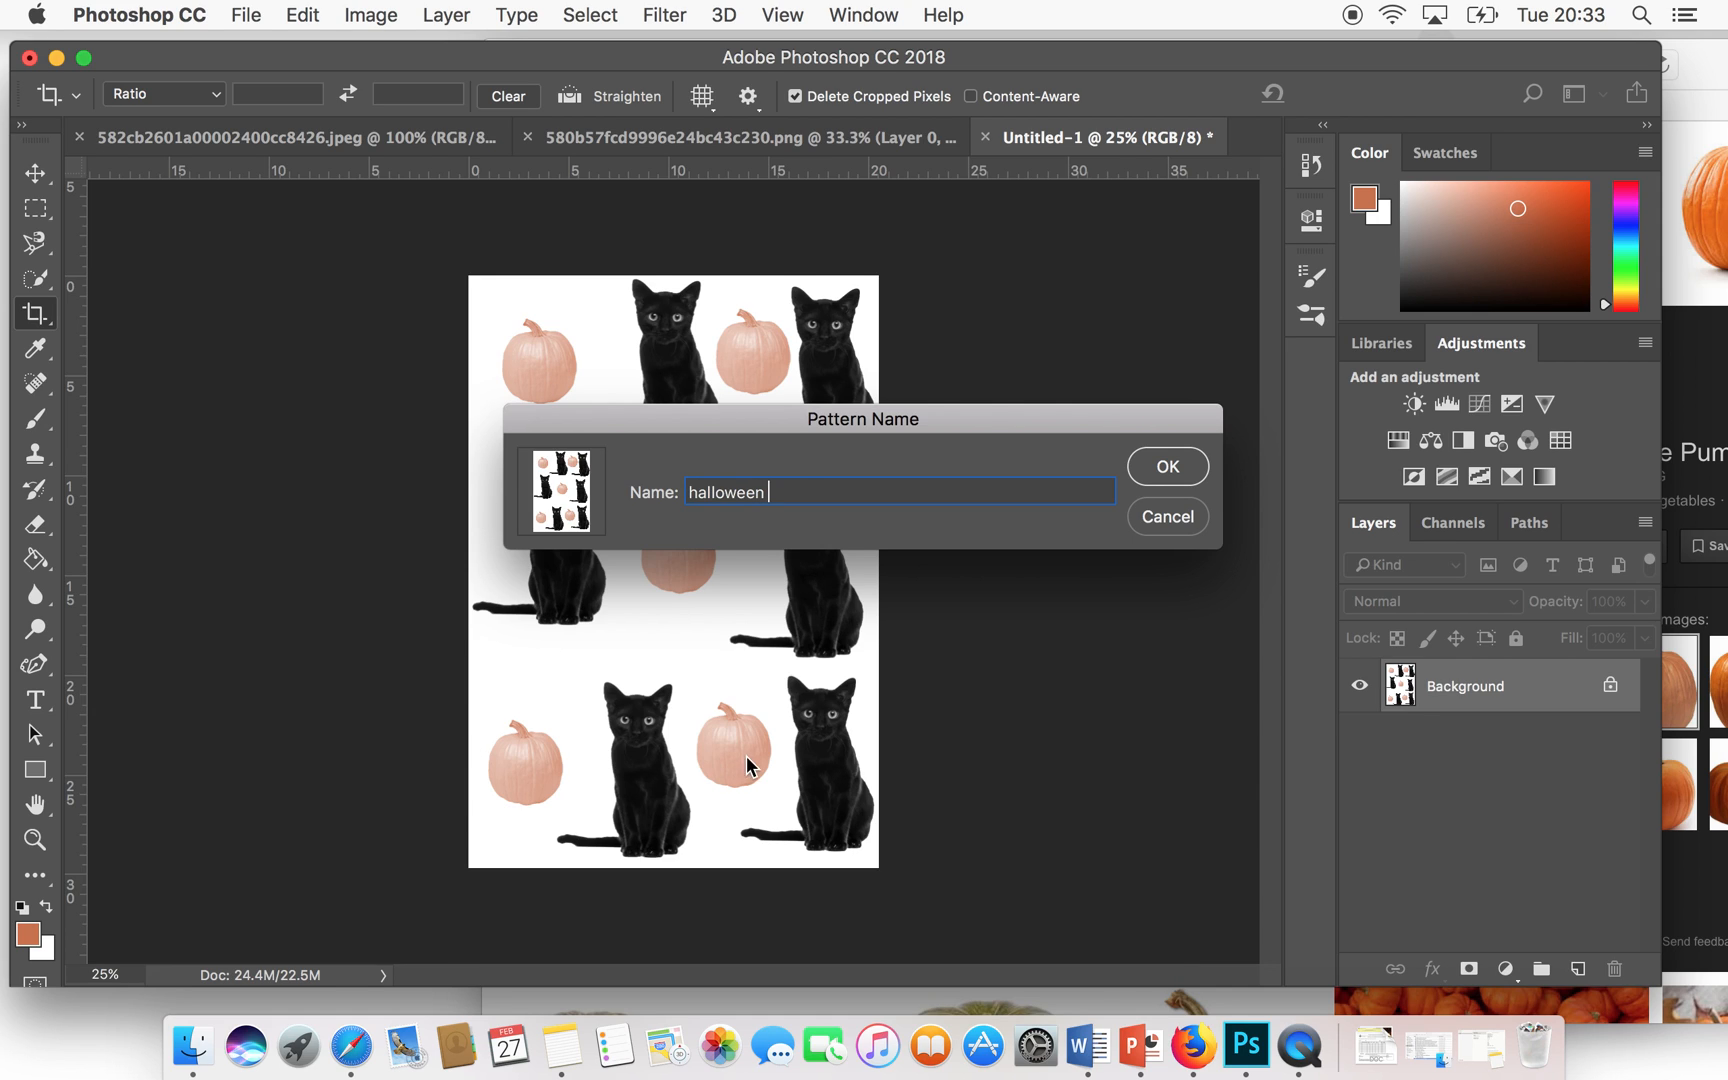
pyautogui.click(1167, 468)
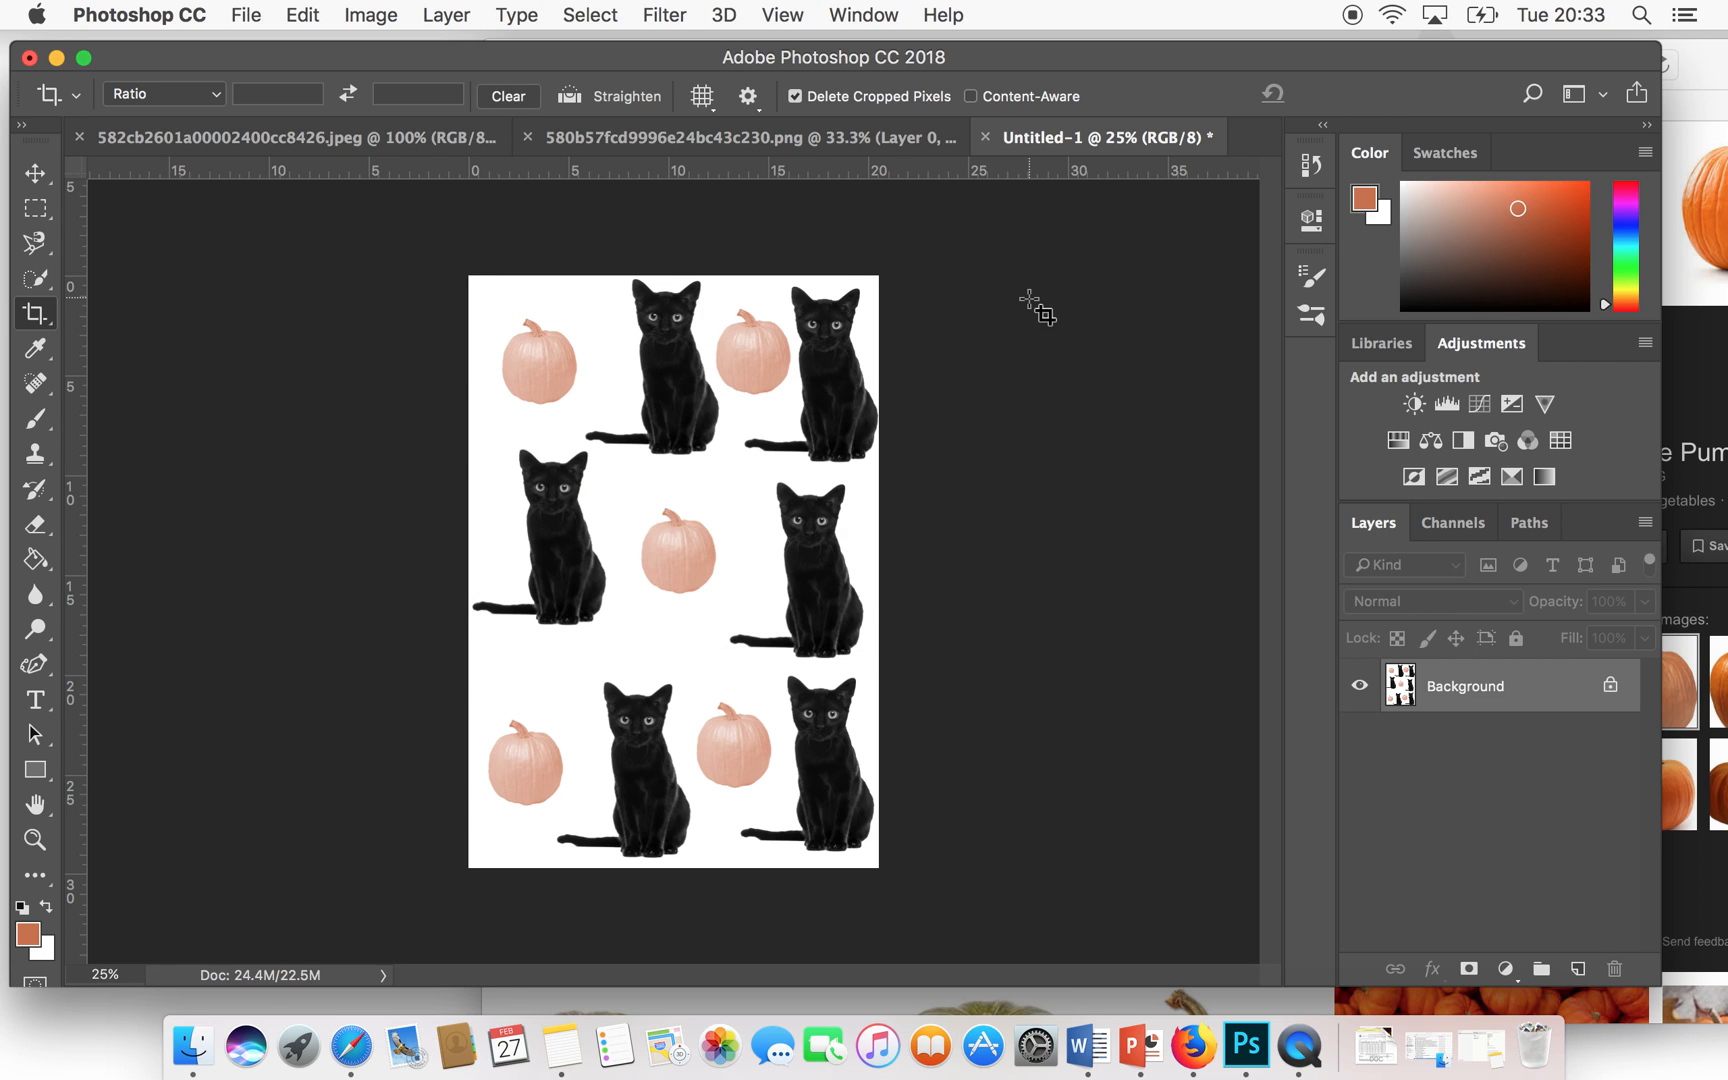
# - Create a new white A4 document, 210 x 297 mm at 300 ppi, and switch to the Move tool
pyautogui.click(240, 15)
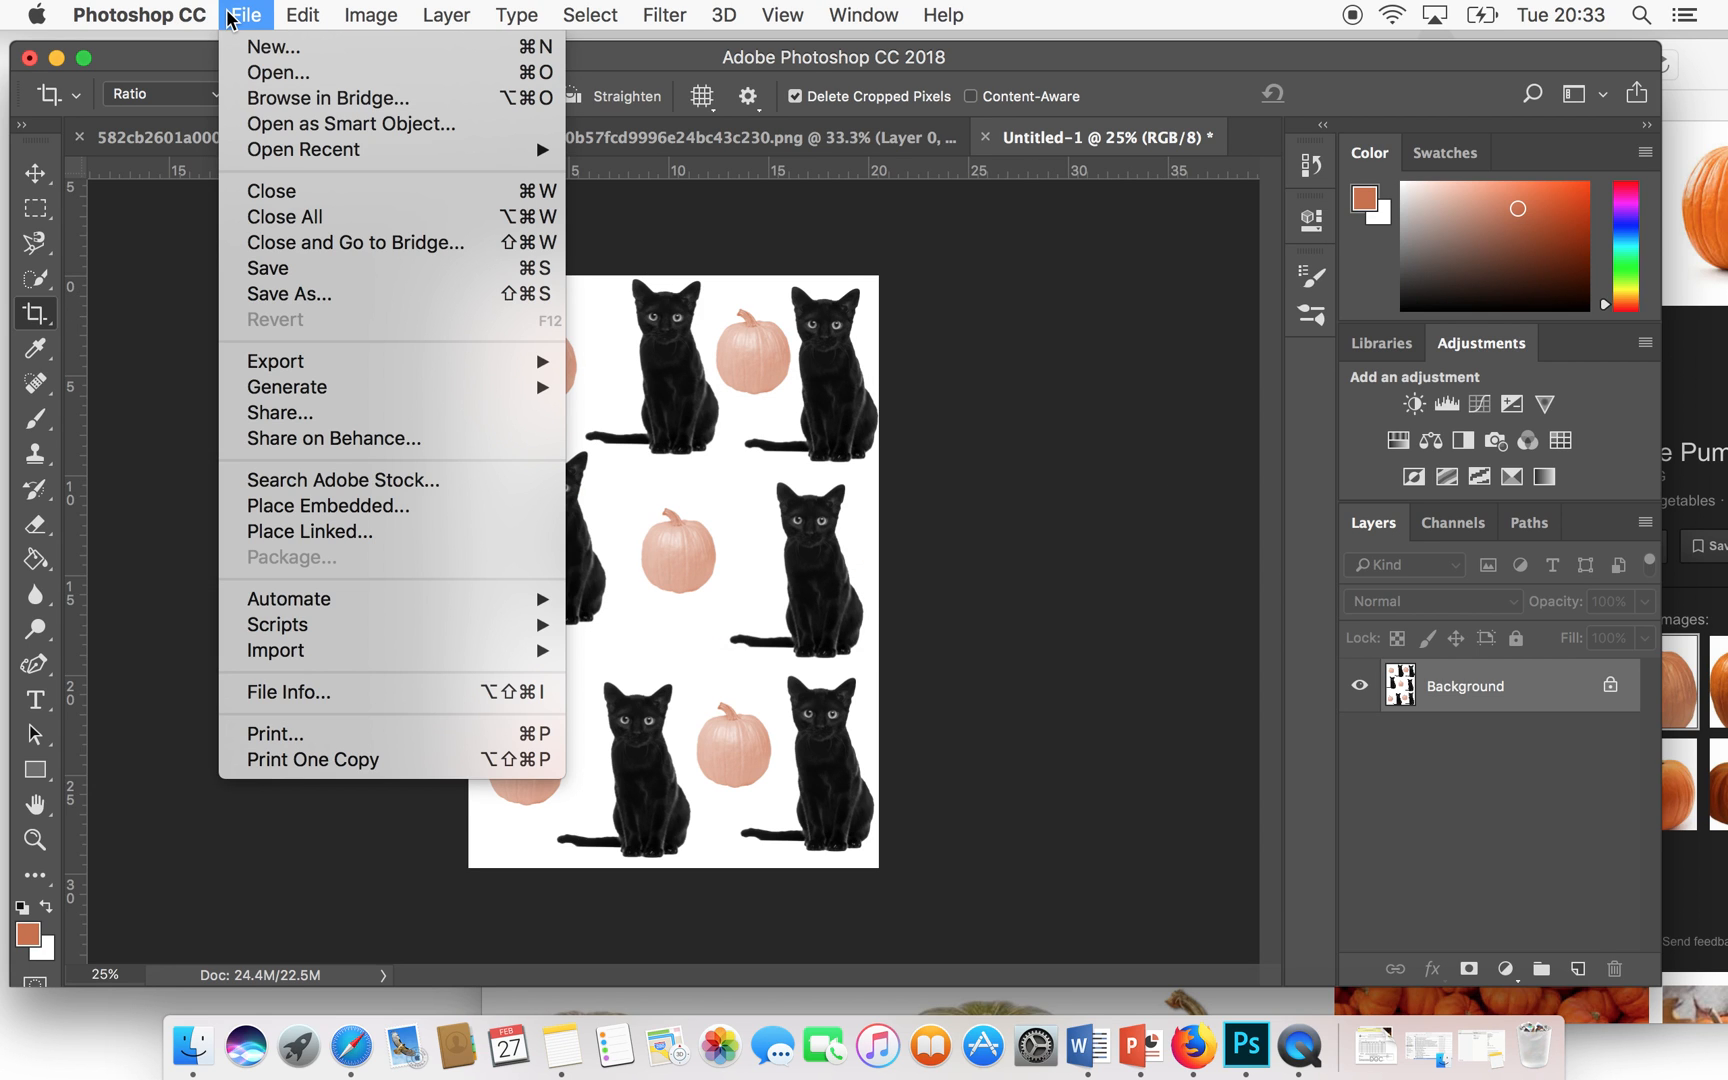
pyautogui.click(272, 48)
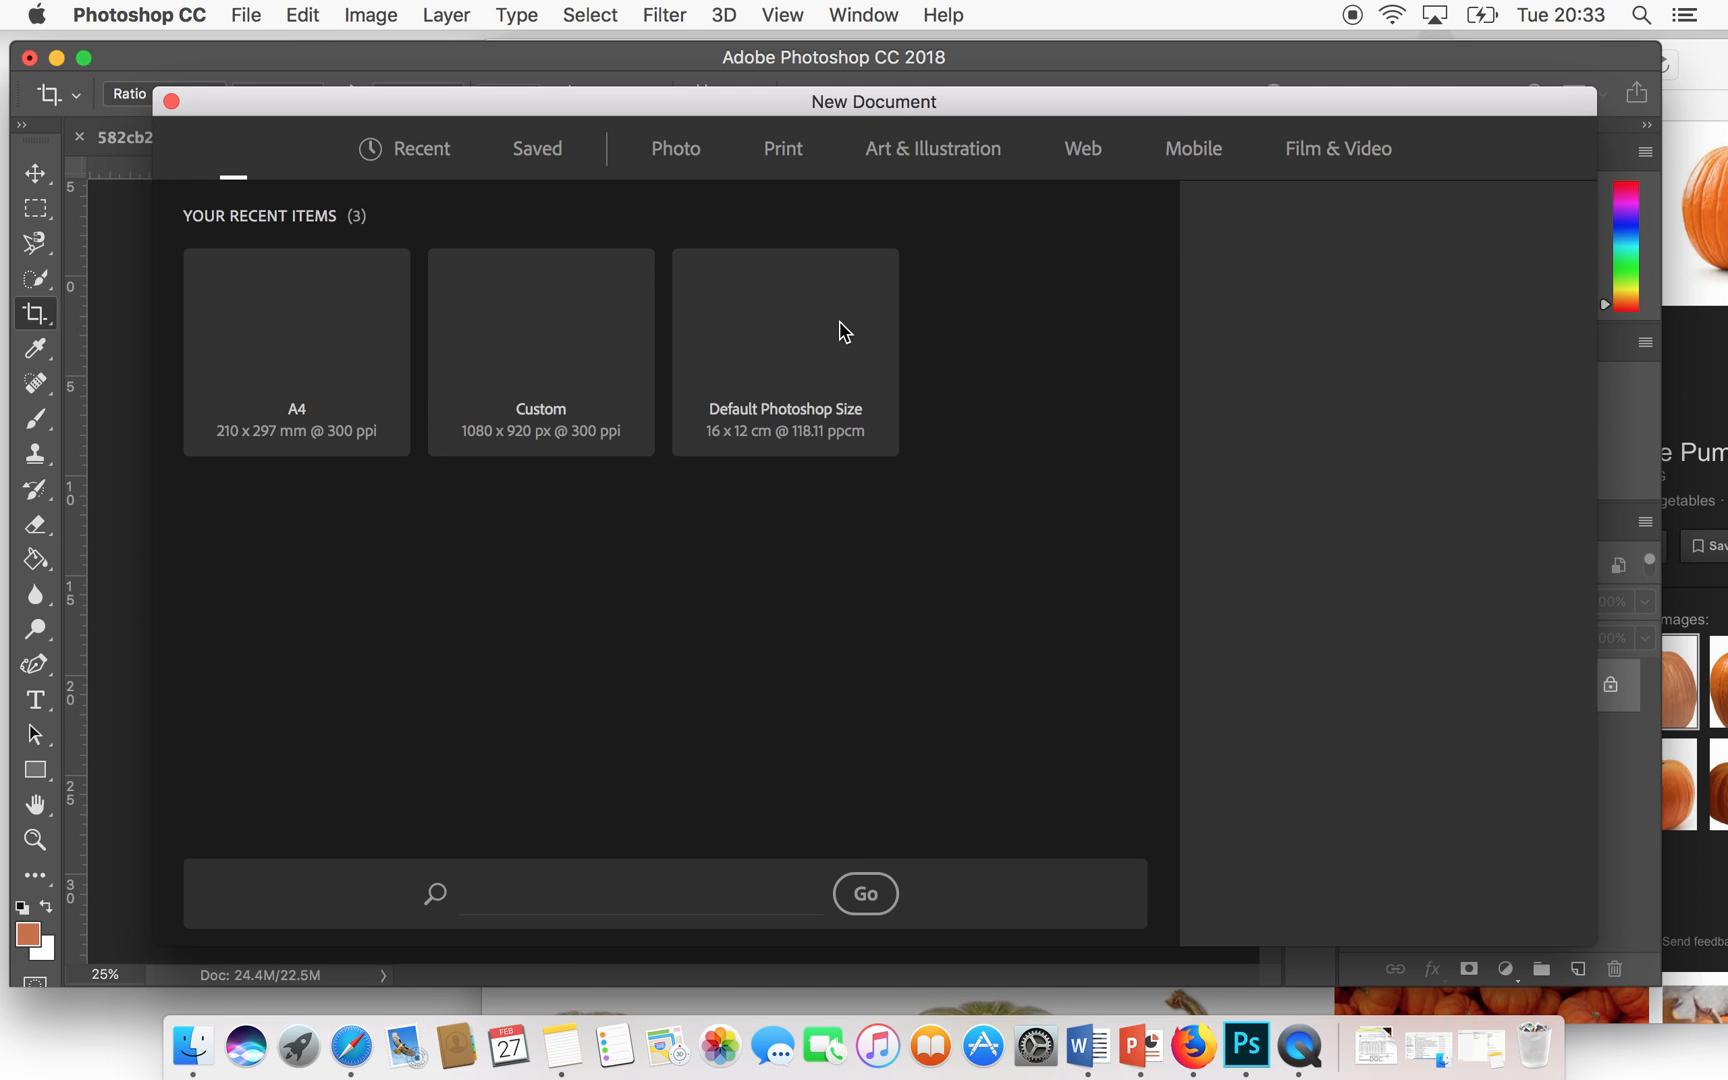
pyautogui.click(301, 384)
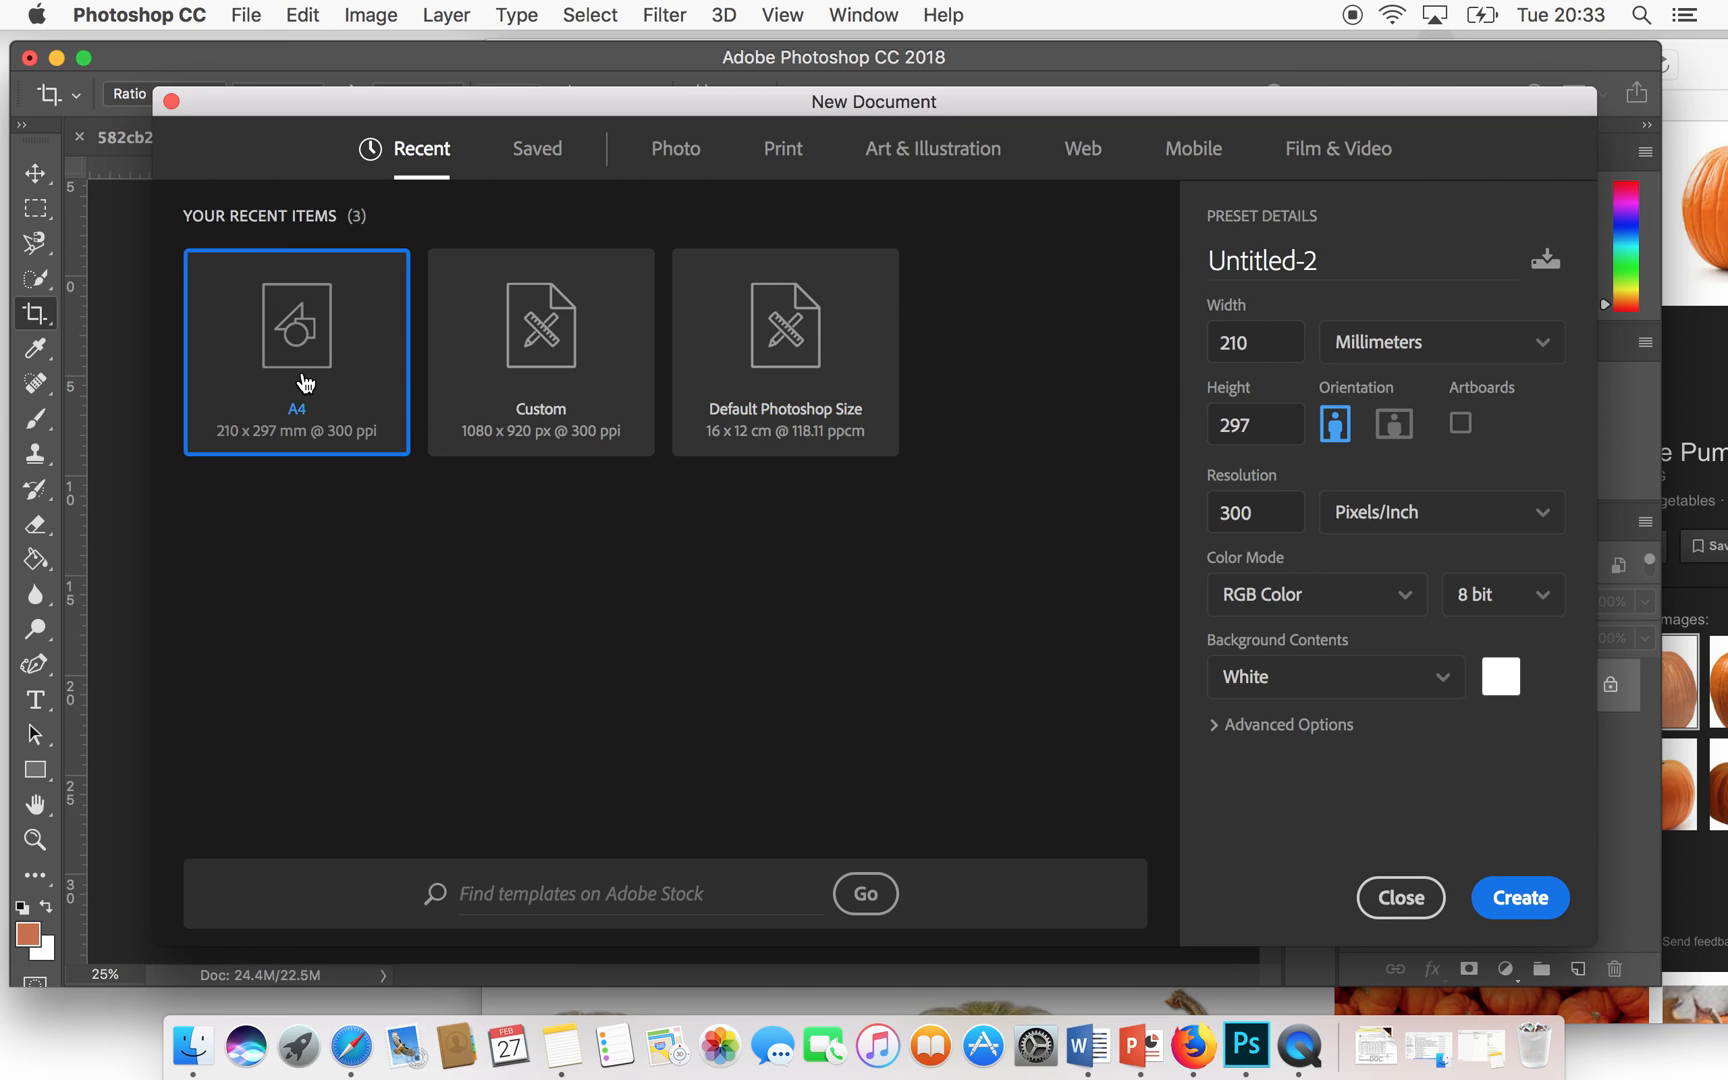
pyautogui.click(1549, 910)
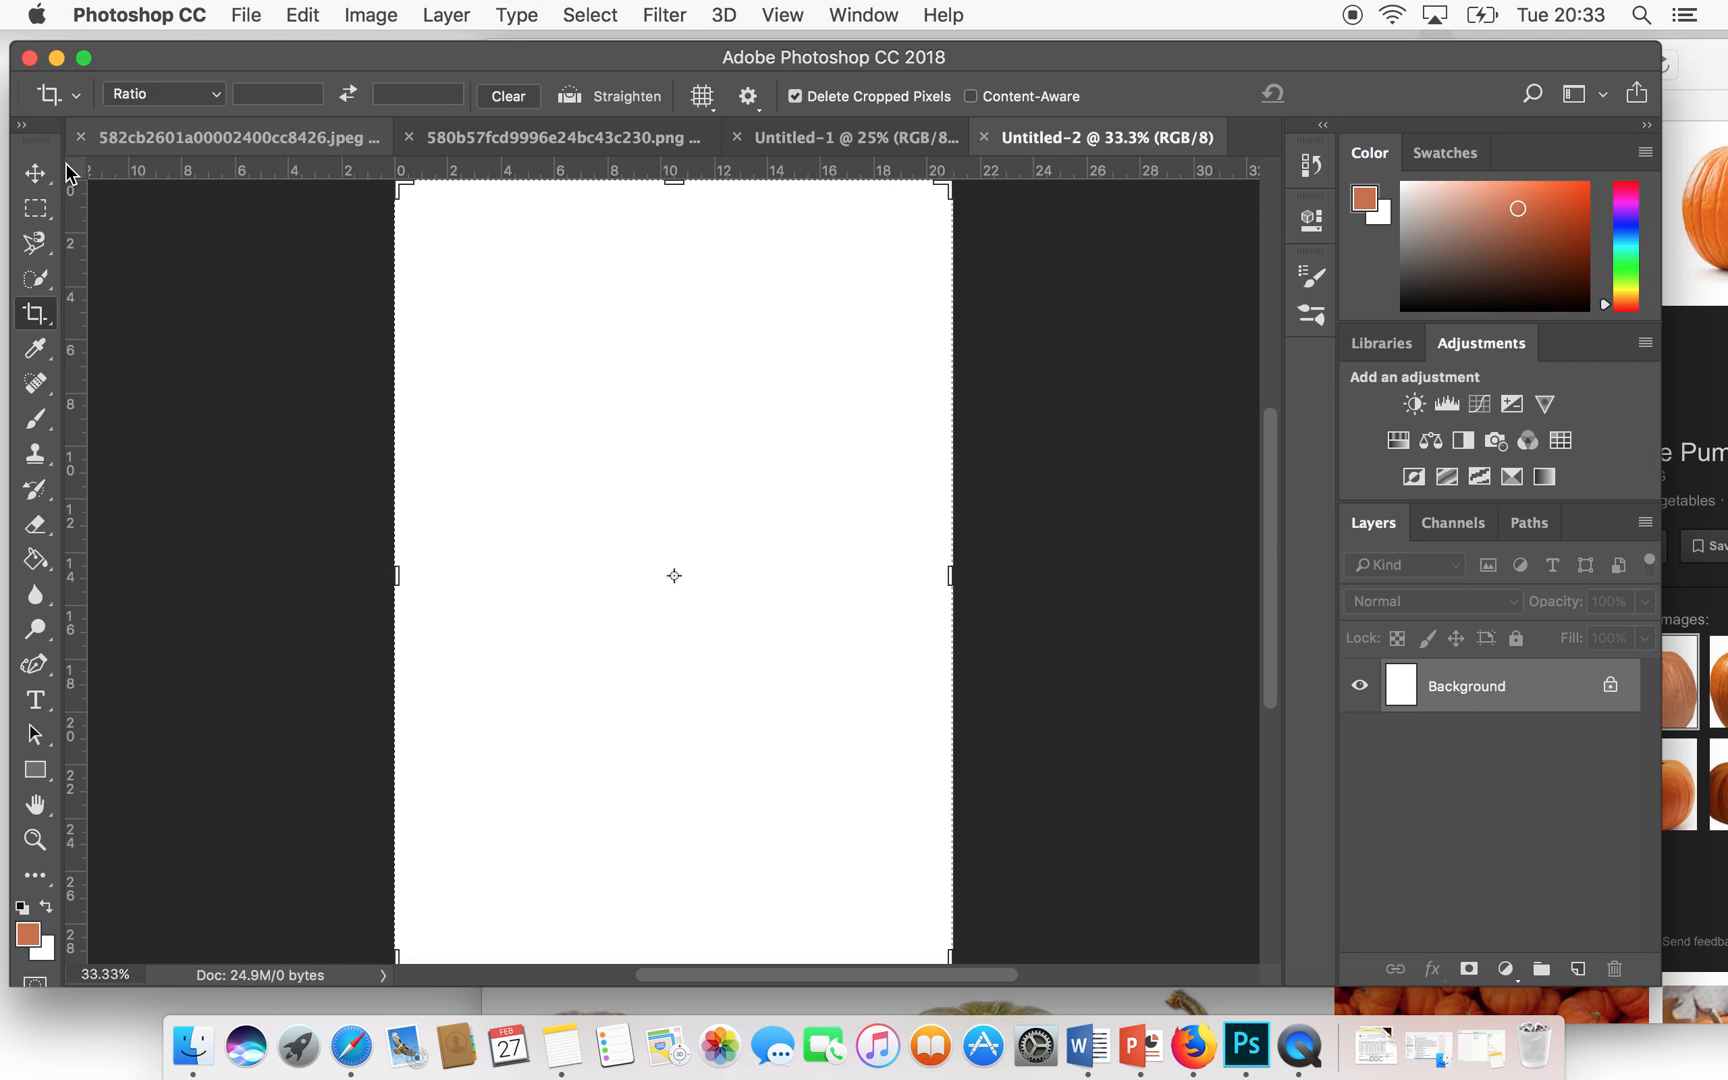
pyautogui.click(35, 172)
pyautogui.scroll(3, 1276, 640)
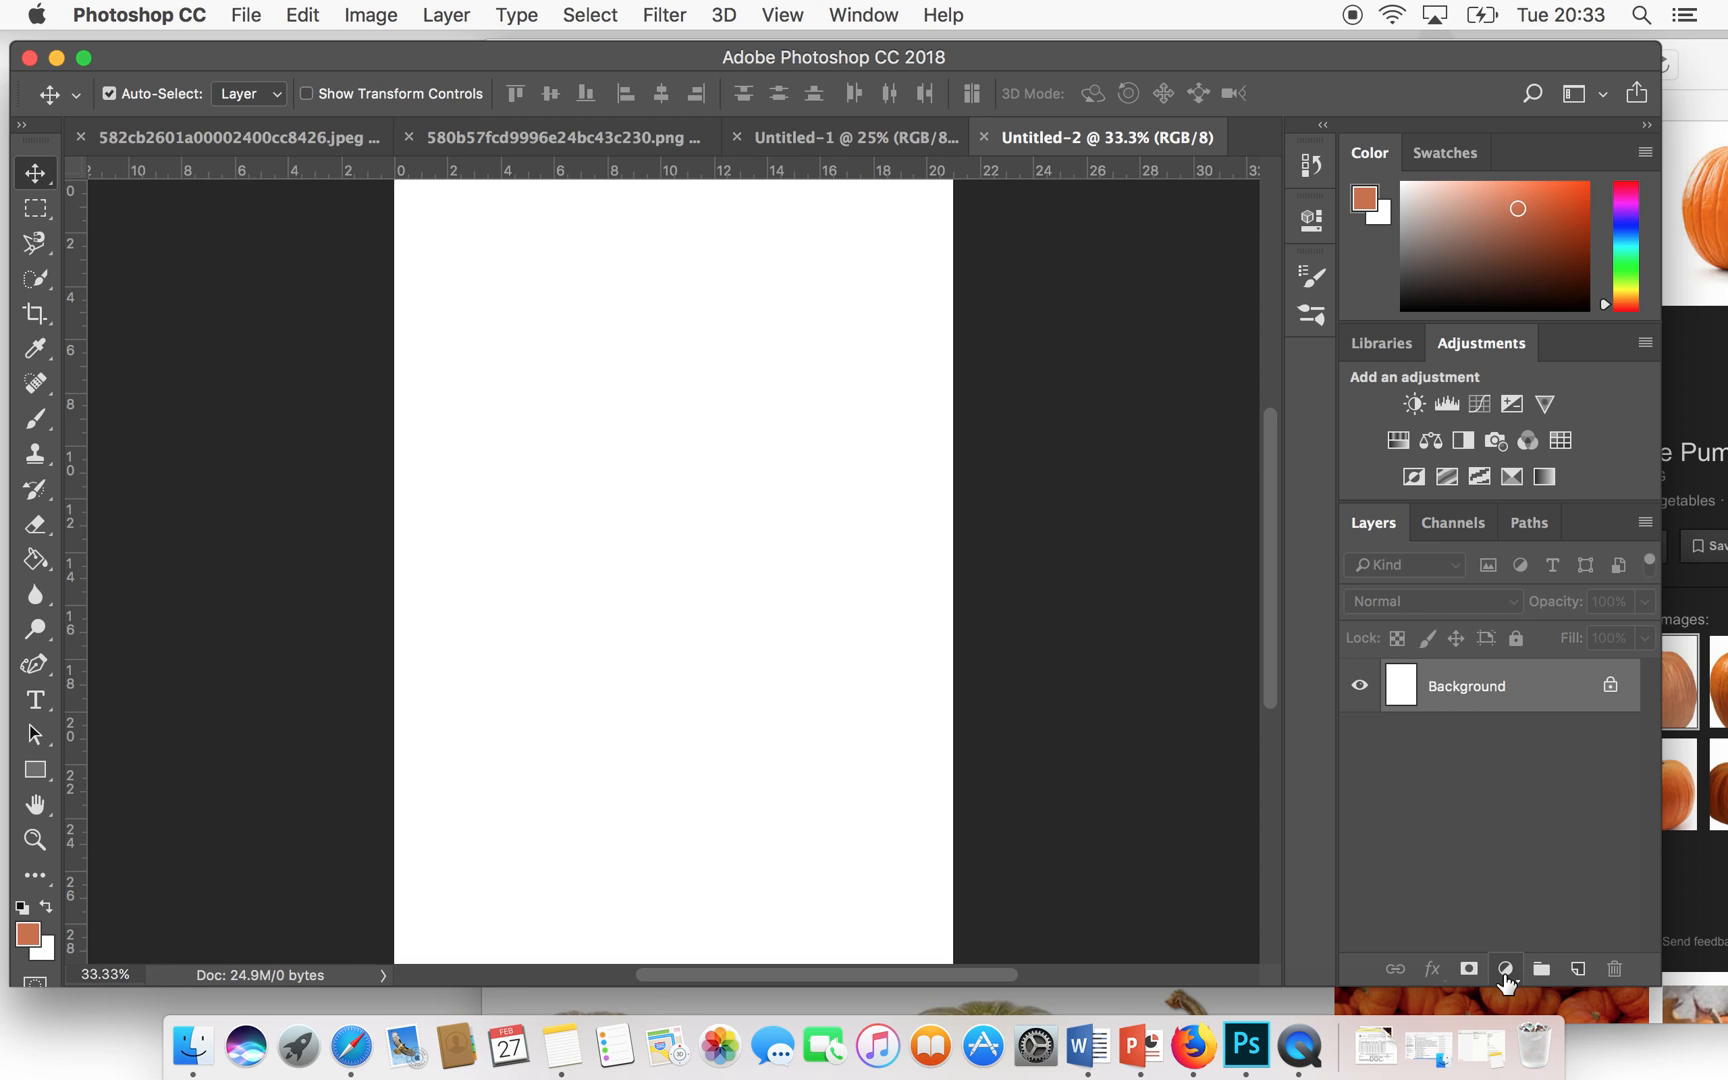
# - Add a pattern fill layer above the background and choose the cat and pumpkin pattern for it
pyautogui.click(1506, 970)
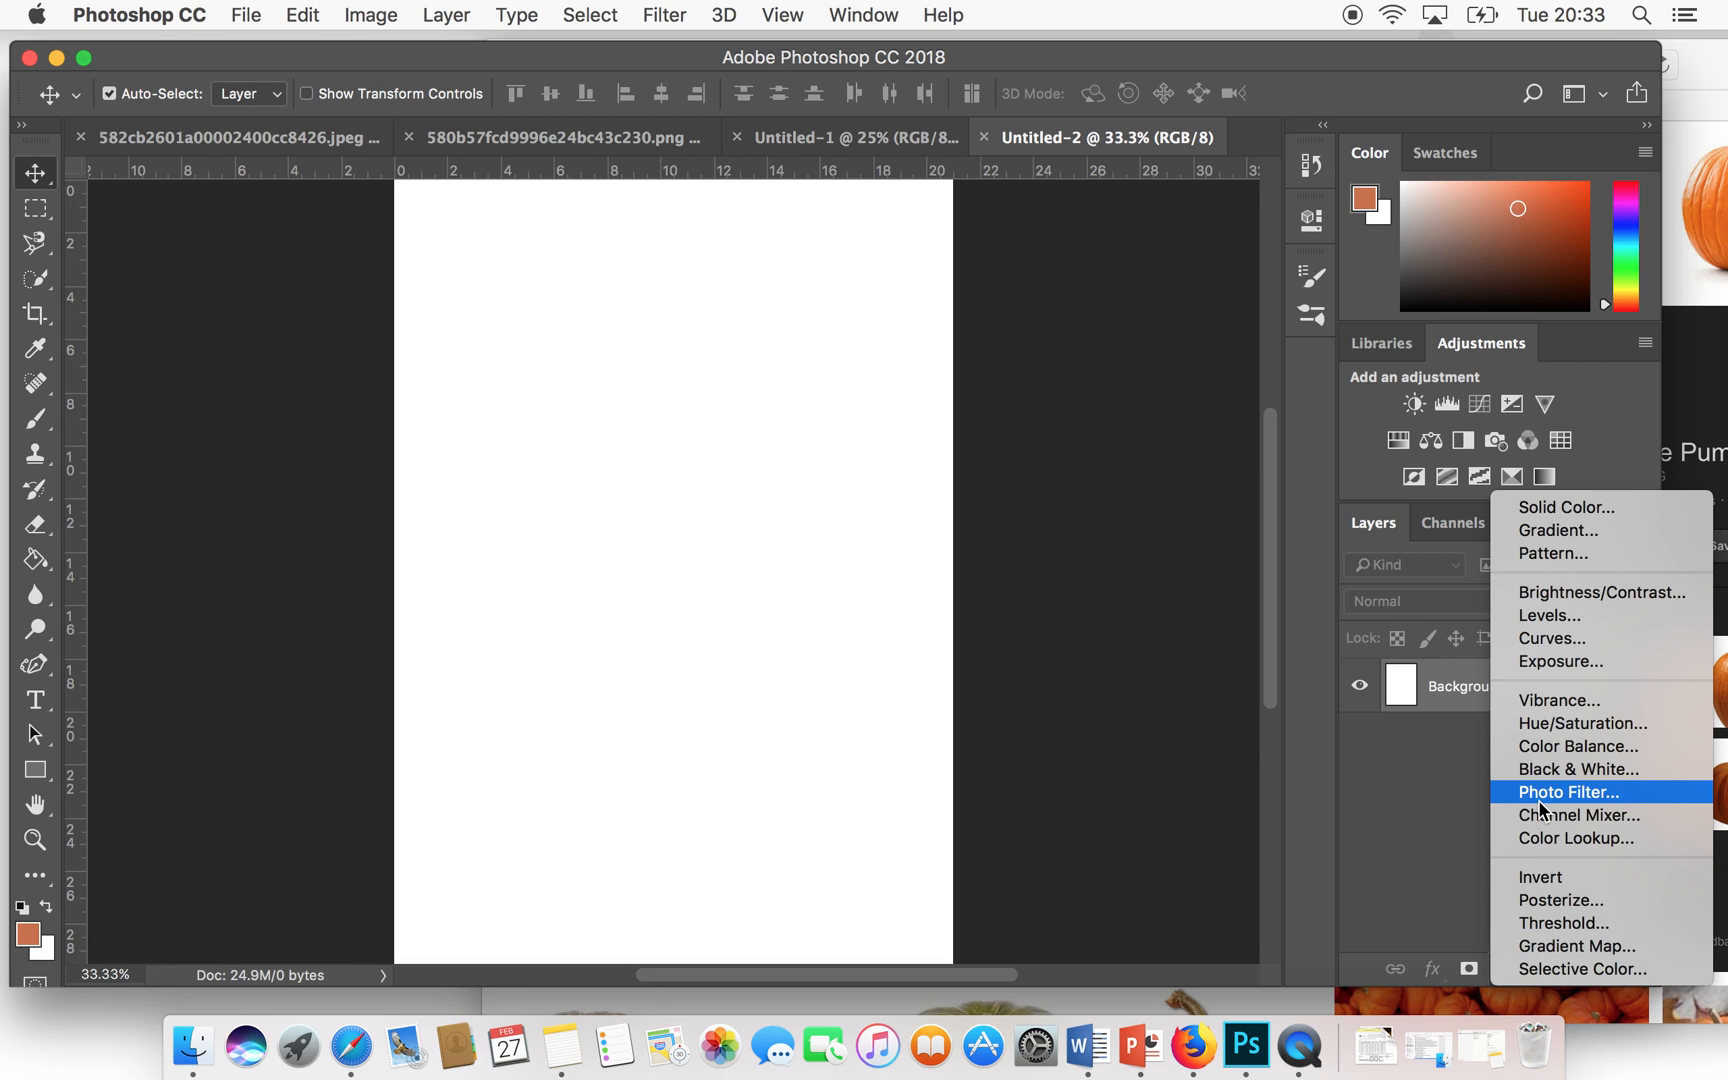
pyautogui.click(1586, 551)
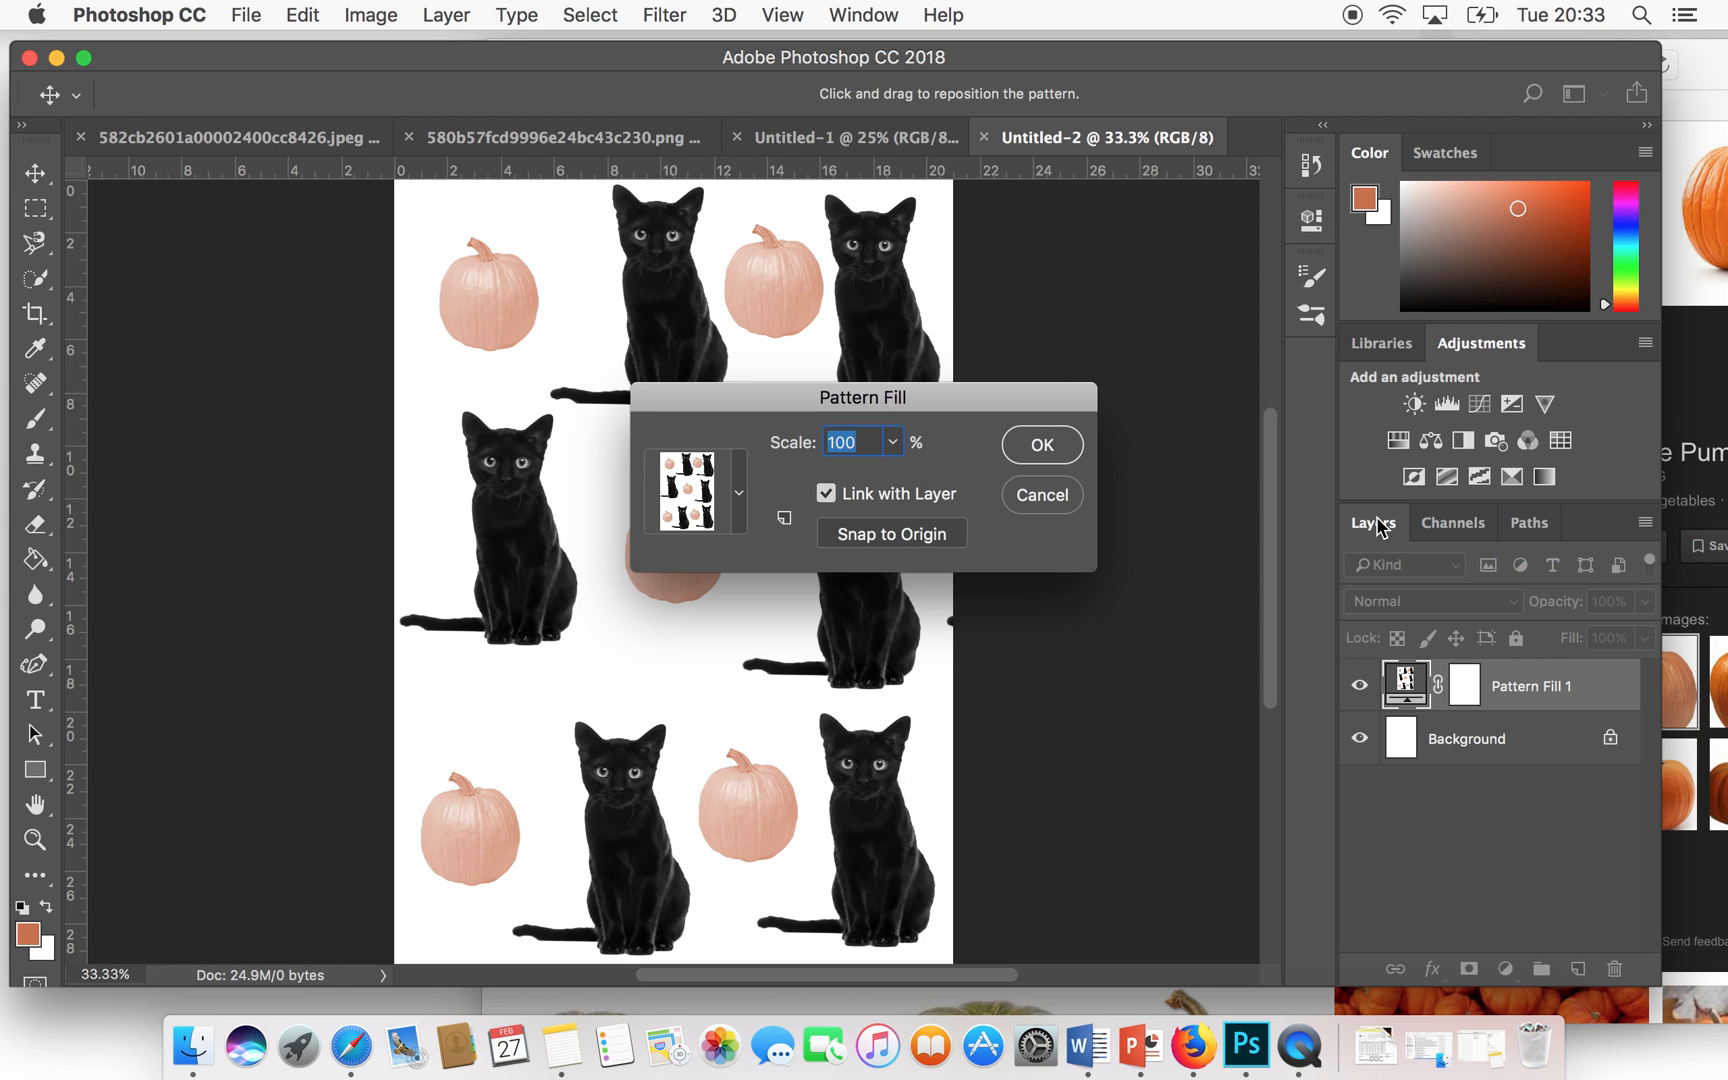
pyautogui.click(740, 510)
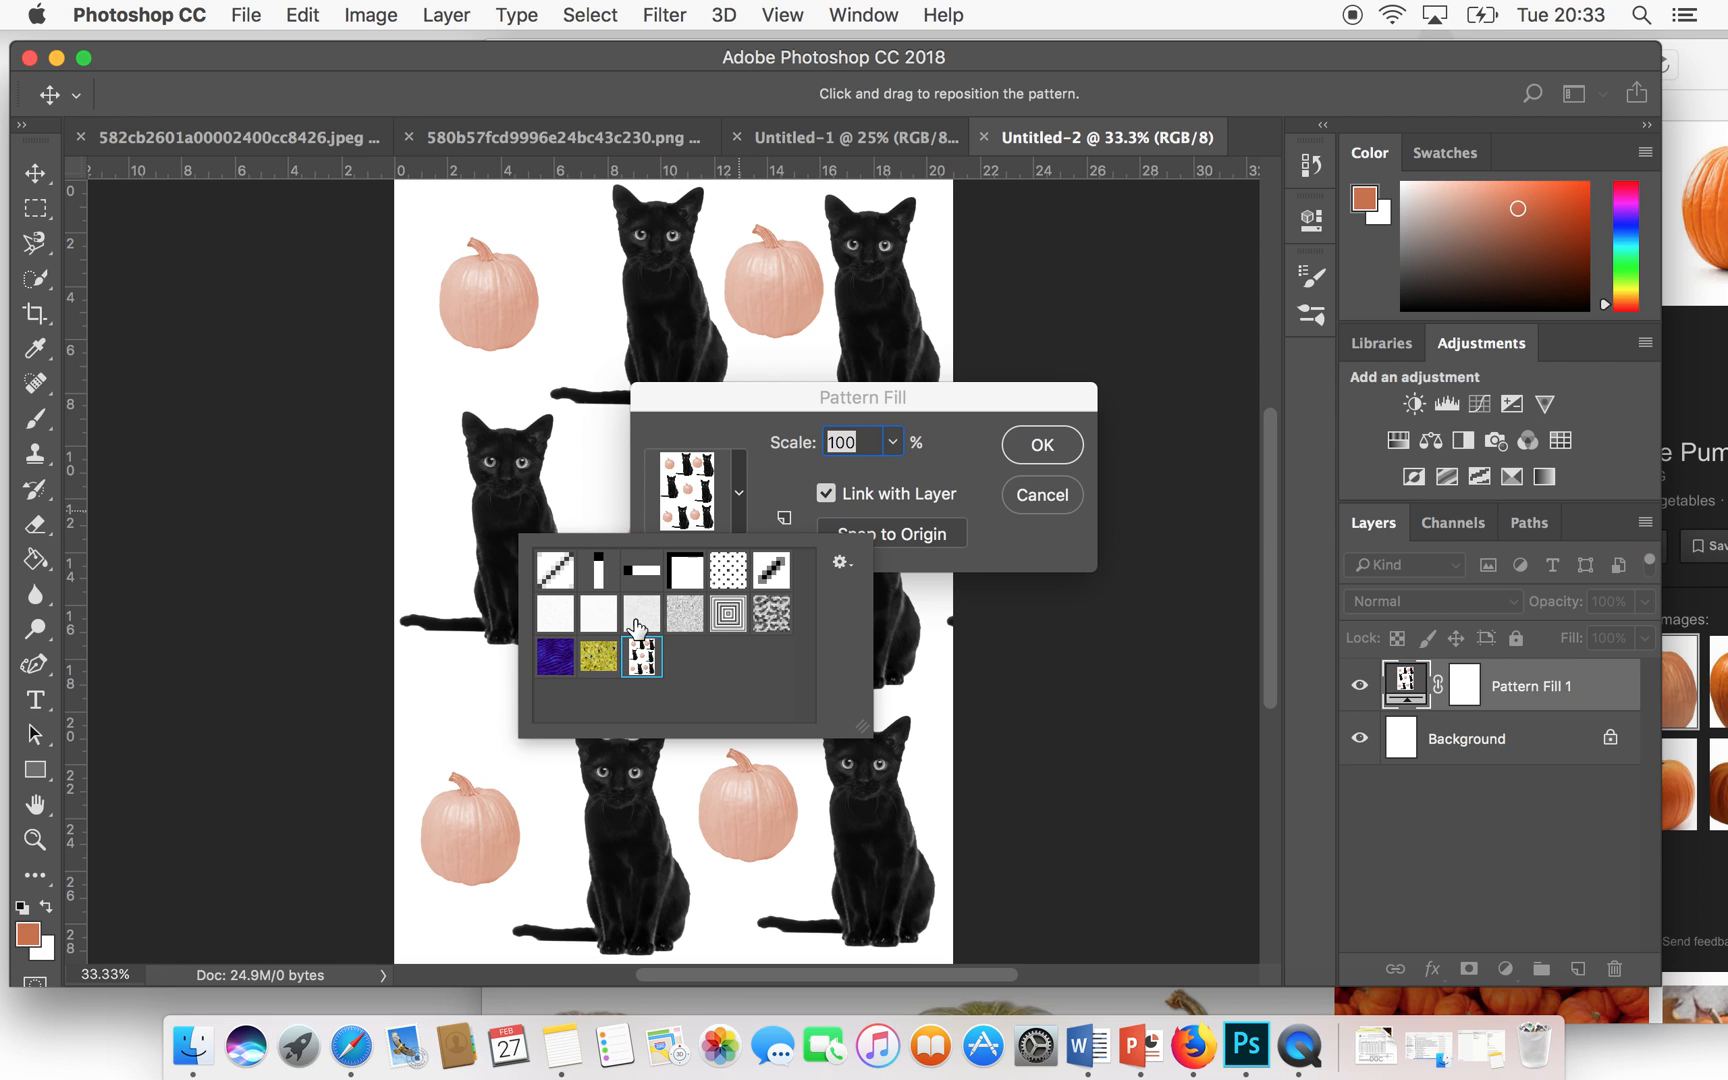
pyautogui.click(588, 660)
pyautogui.click(554, 664)
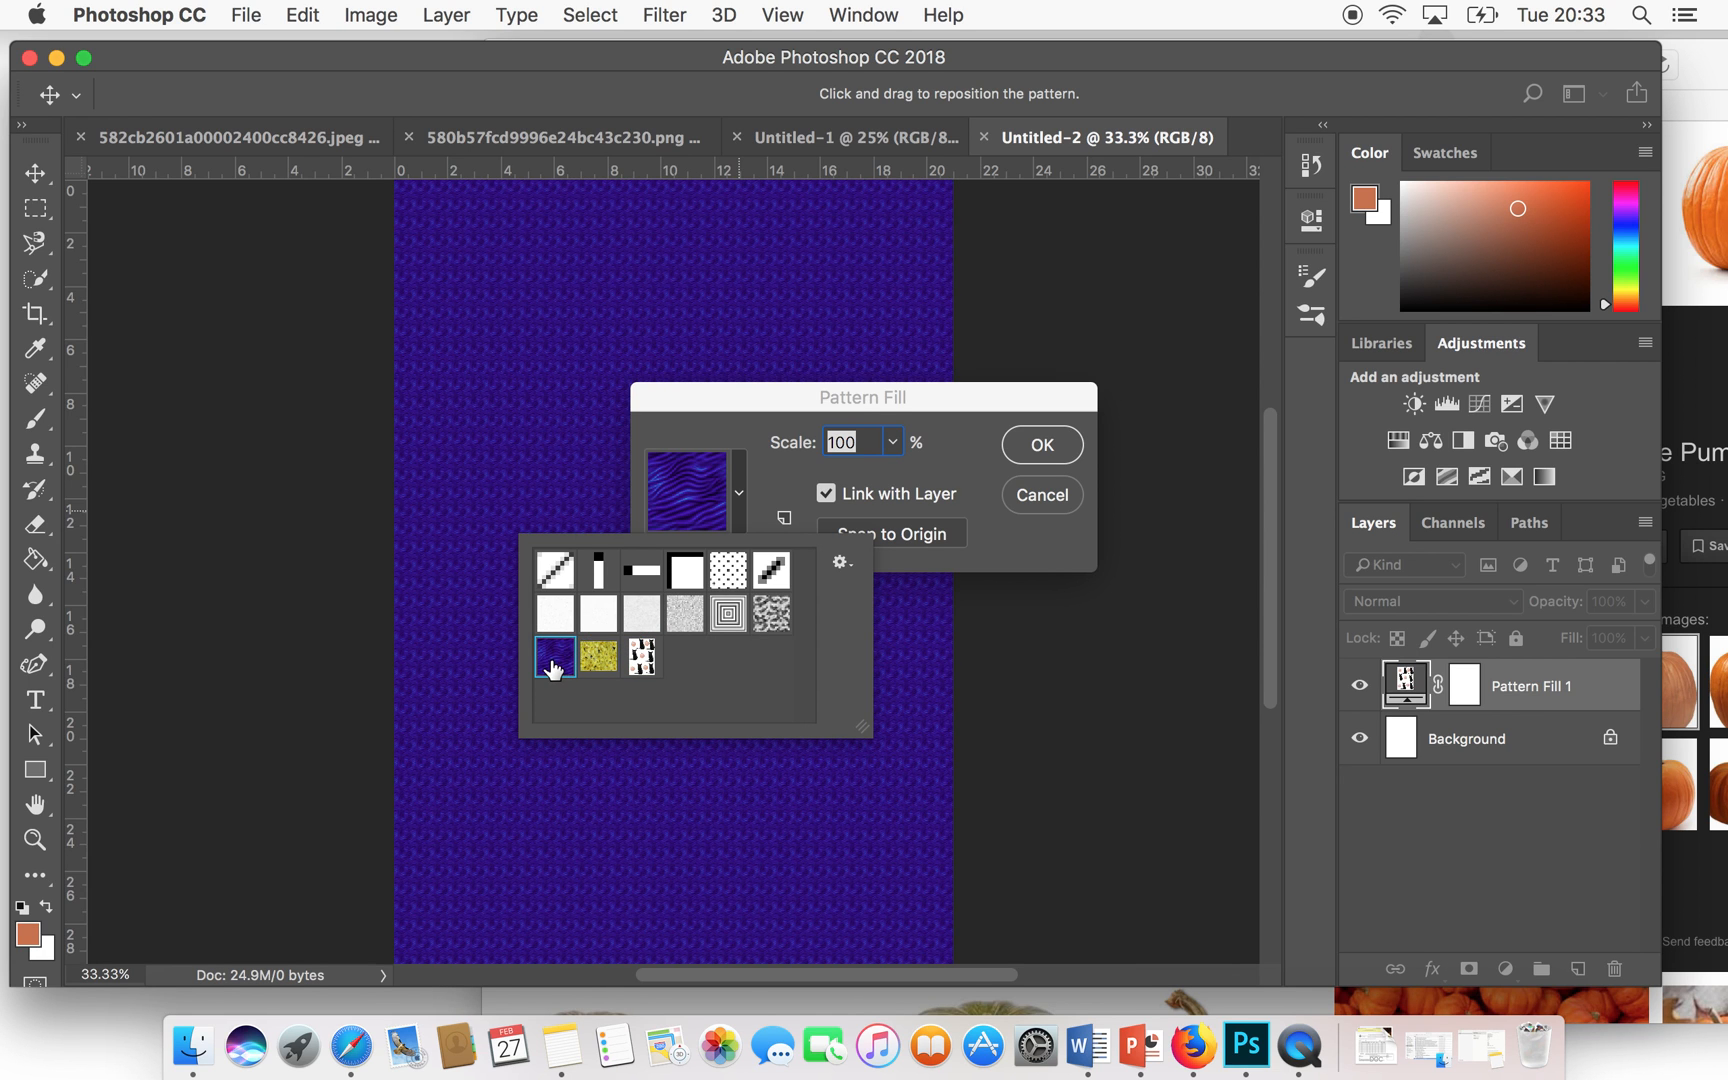
pyautogui.click(643, 665)
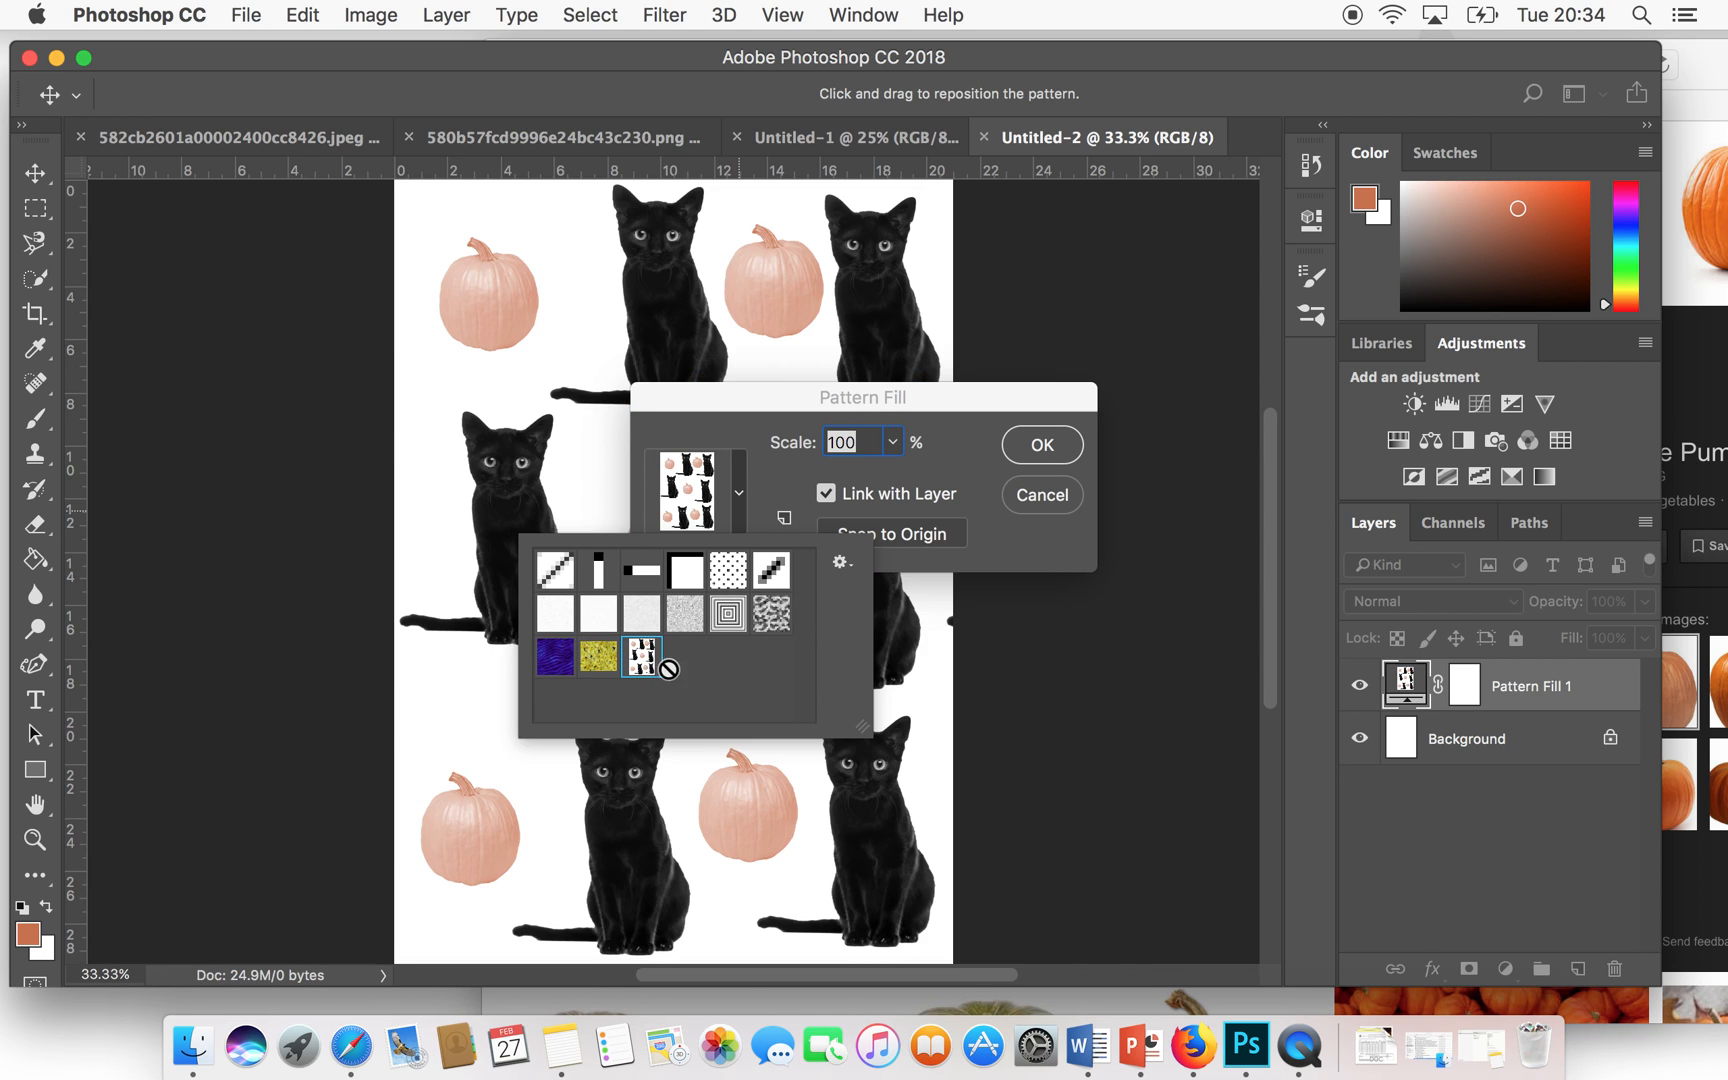
pyautogui.click(753, 515)
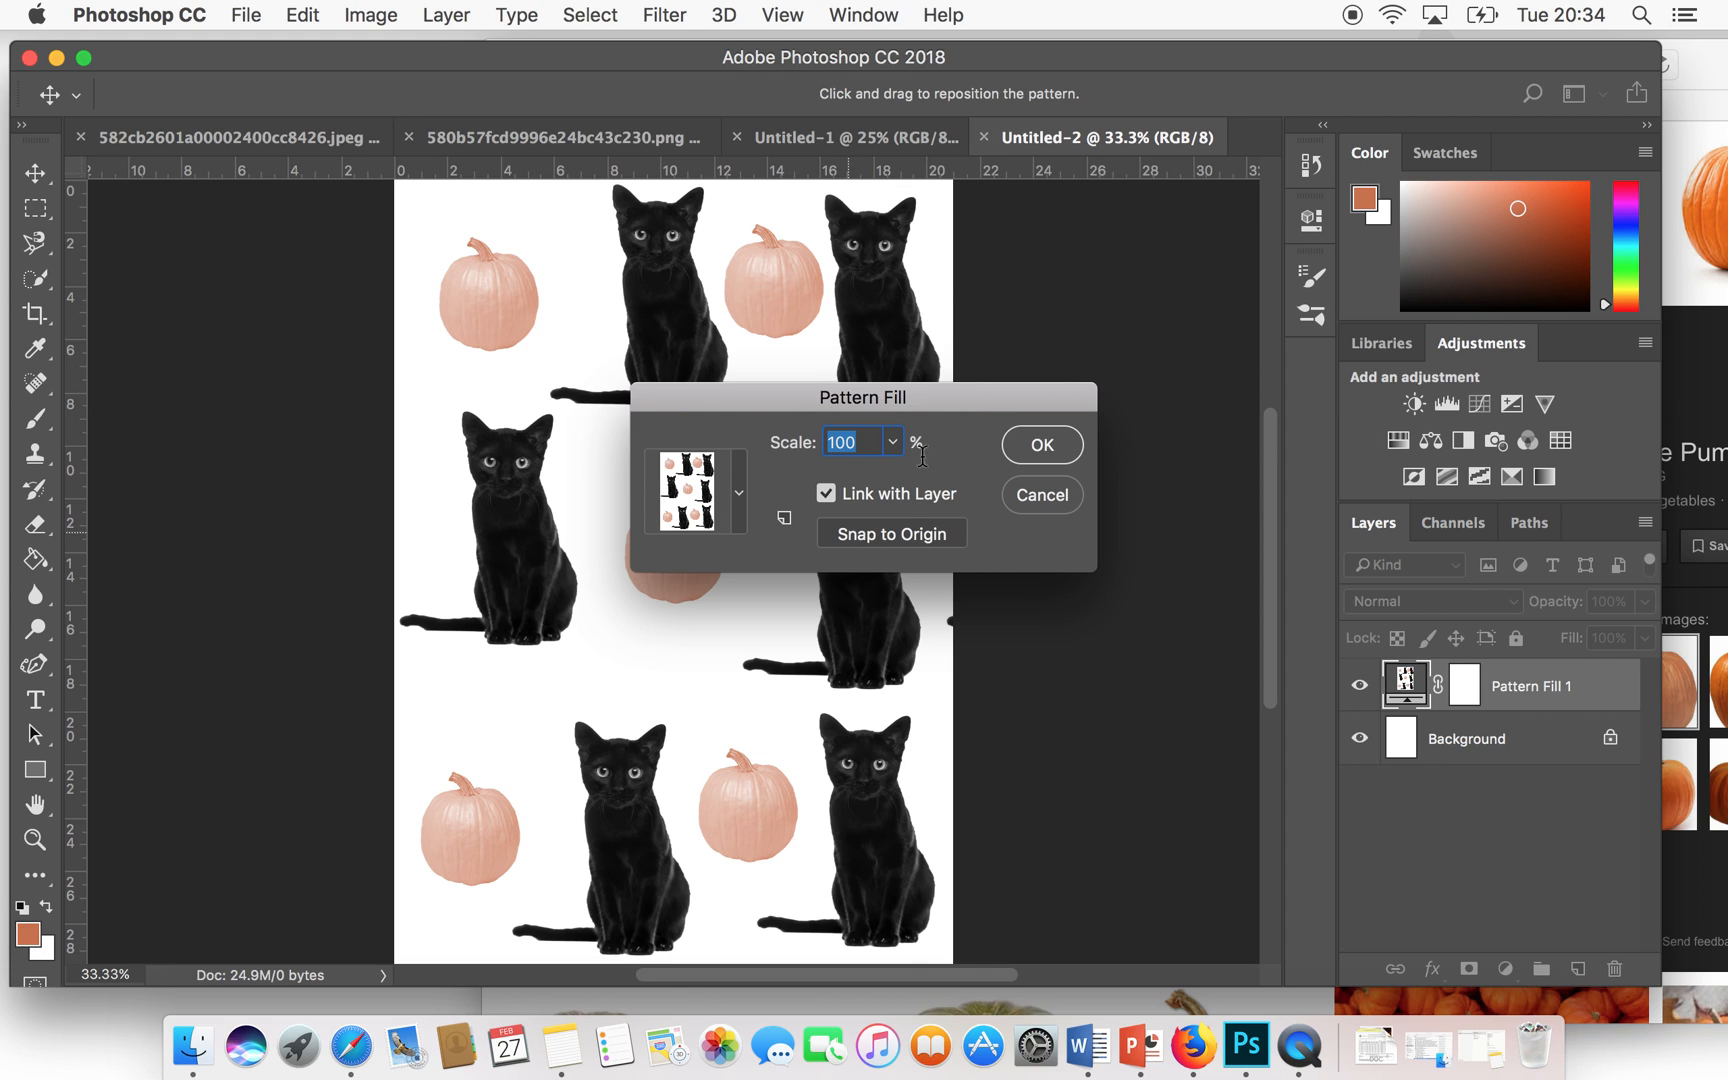
# - Scale the pattern fill to 56% and apply it to the page
pyautogui.click(893, 443)
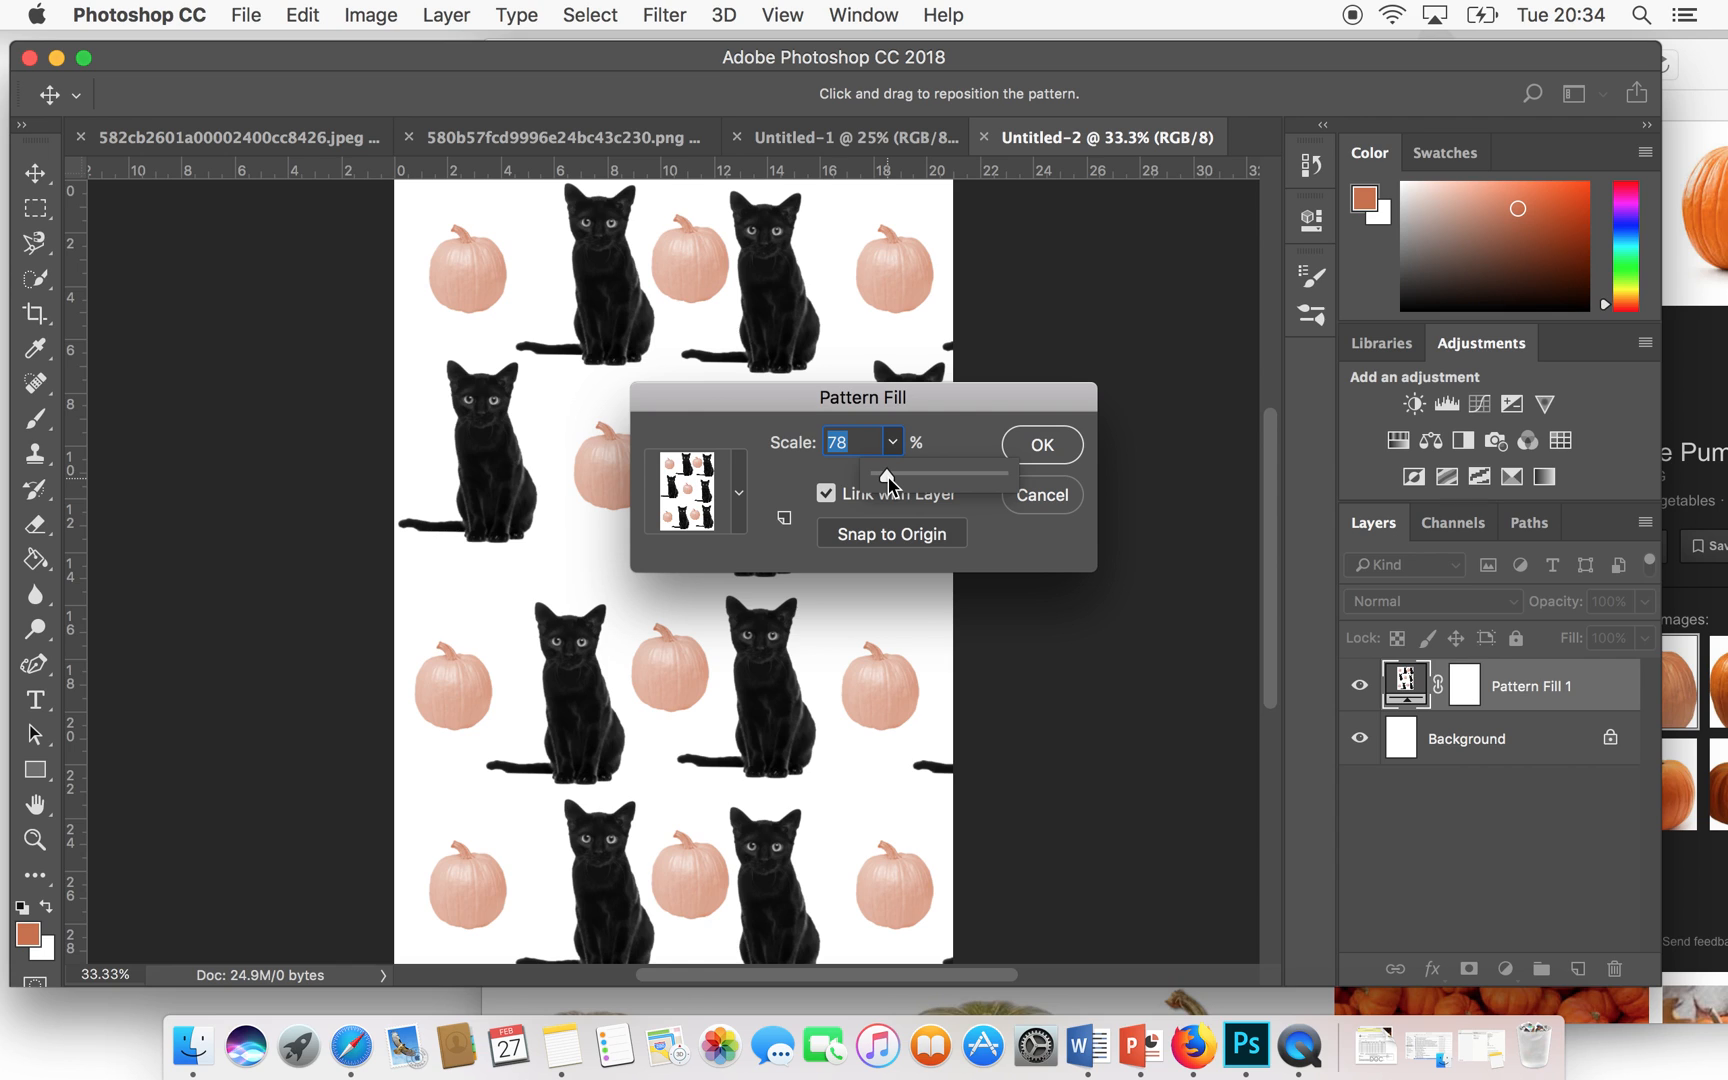
pyautogui.moveTo(887, 483); pyautogui.dragTo(881, 480)
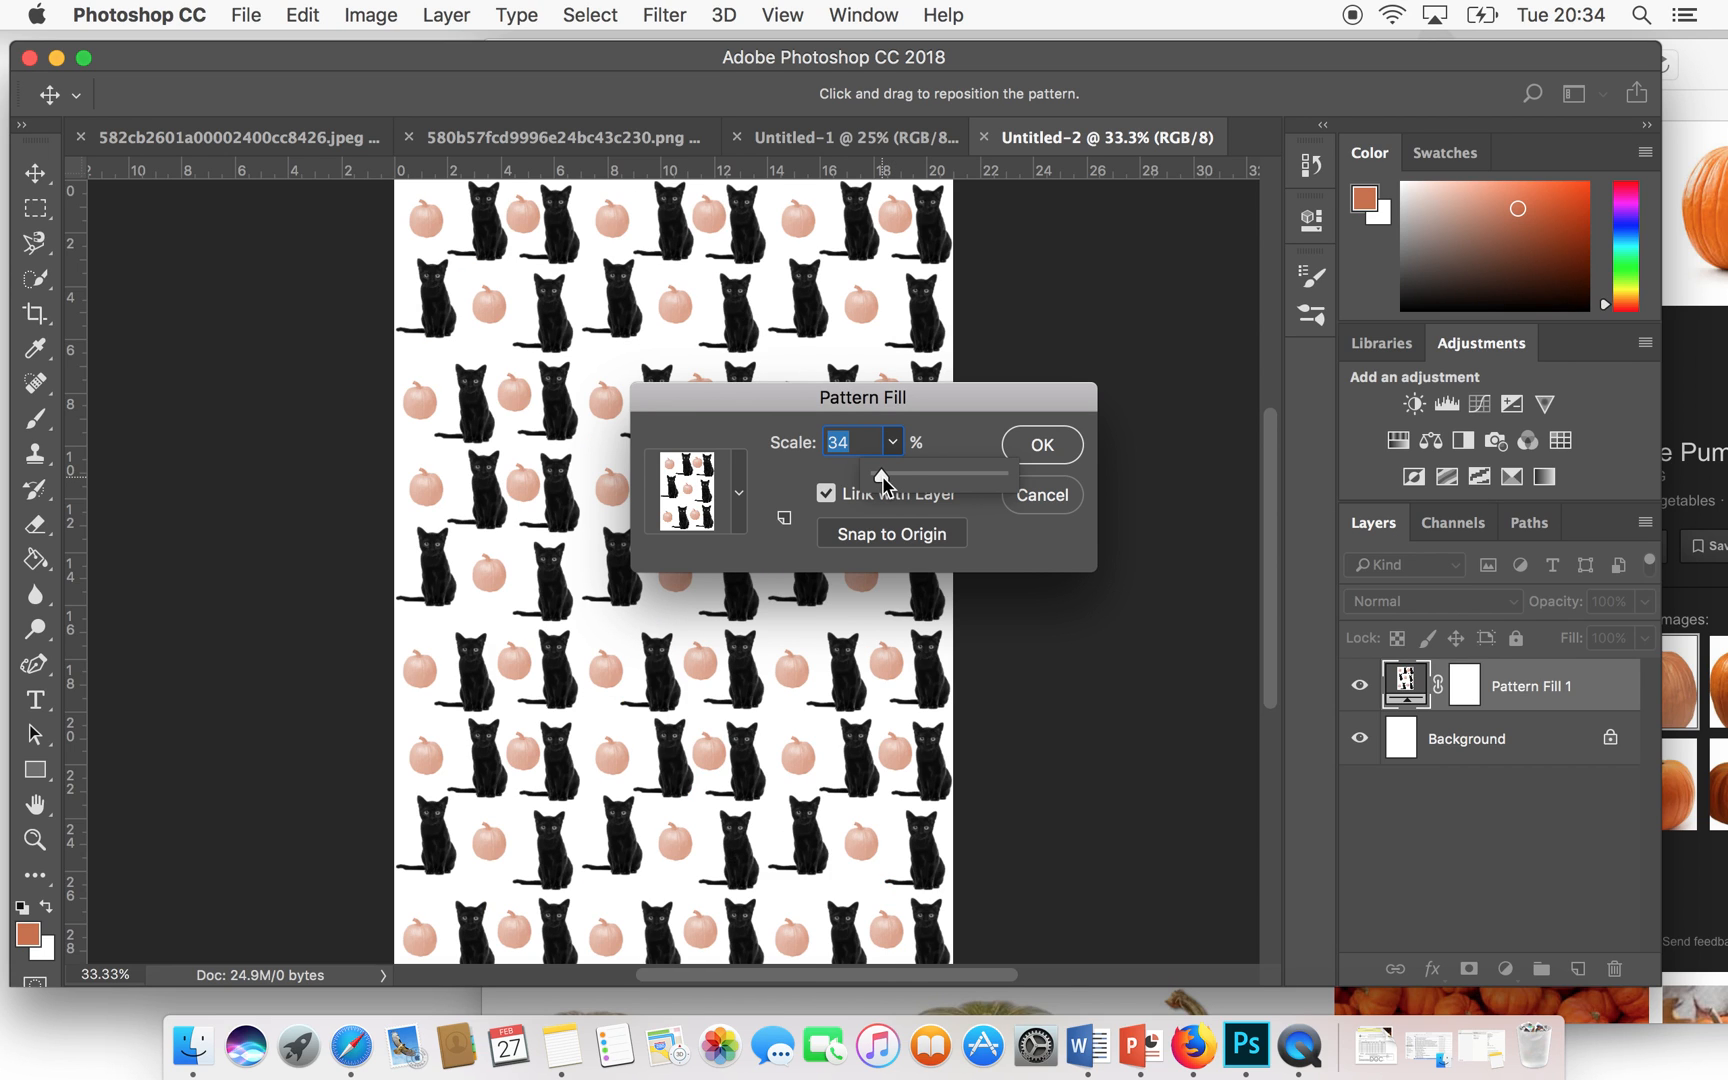
pyautogui.moveTo(883, 483)
pyautogui.mouseDown()
pyautogui.moveTo(986, 481)
pyautogui.moveTo(882, 476)
pyautogui.mouseUp()
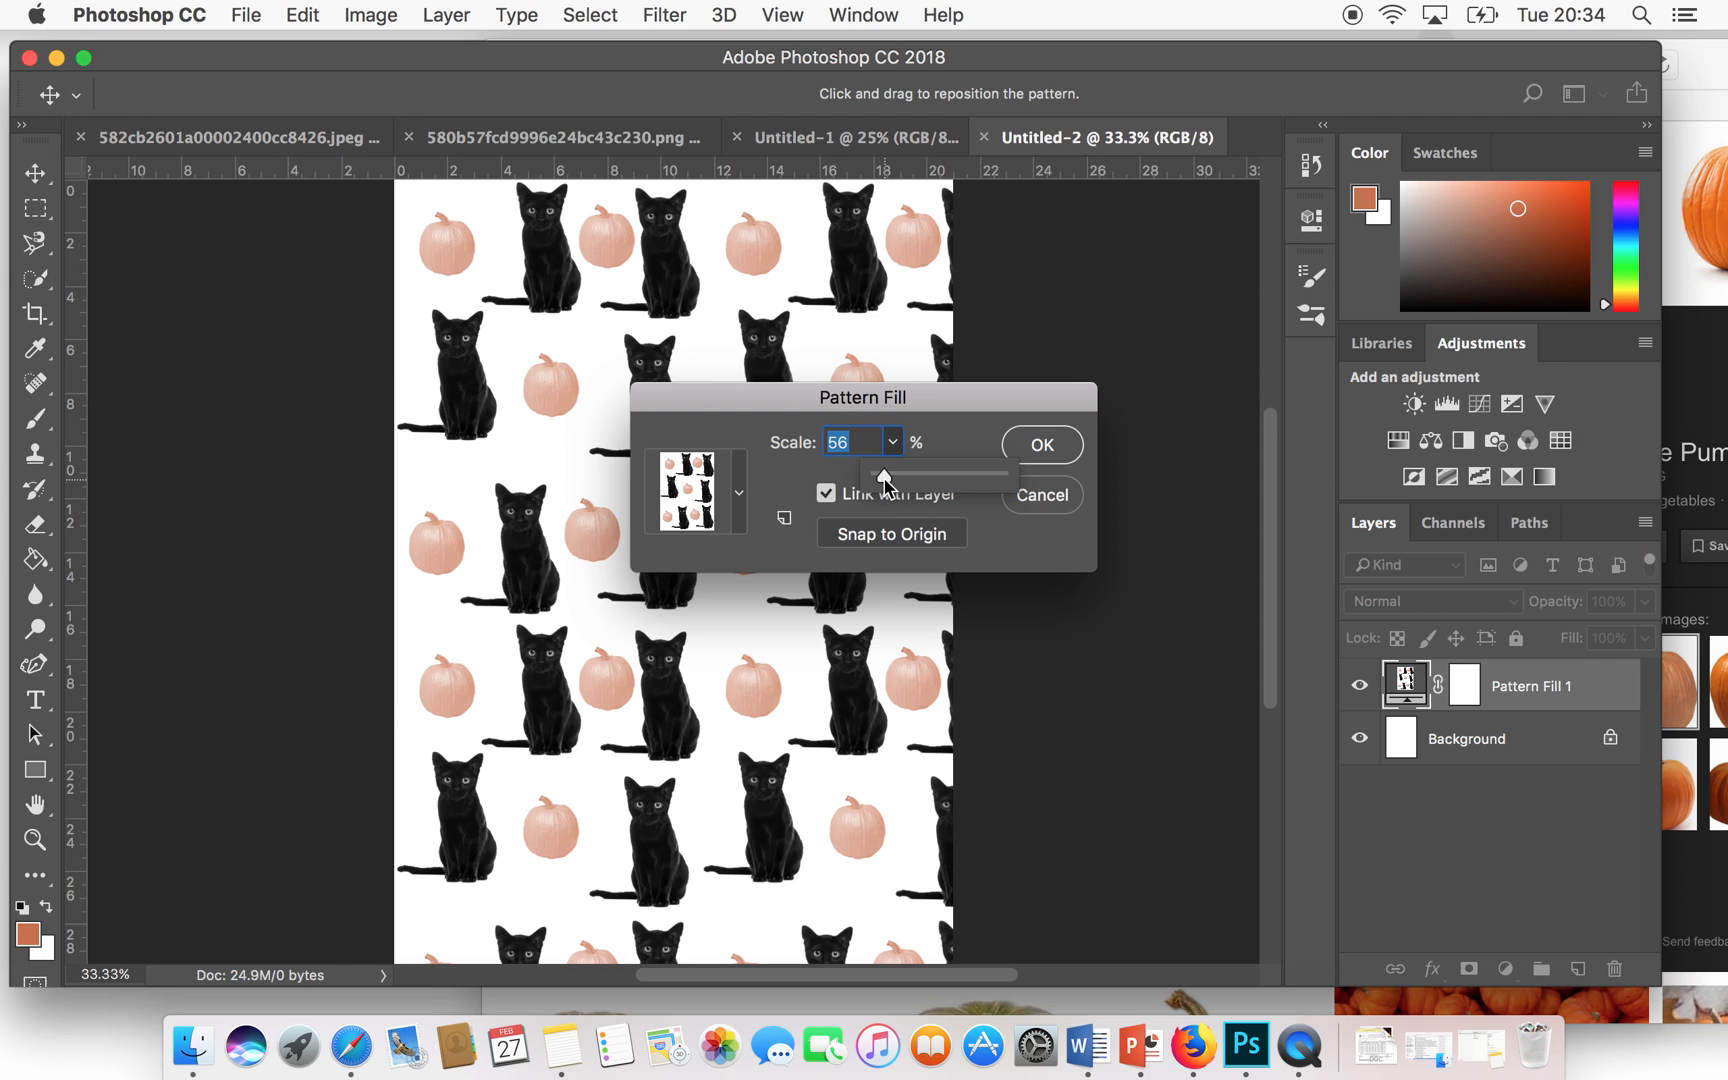
pyautogui.click(1020, 455)
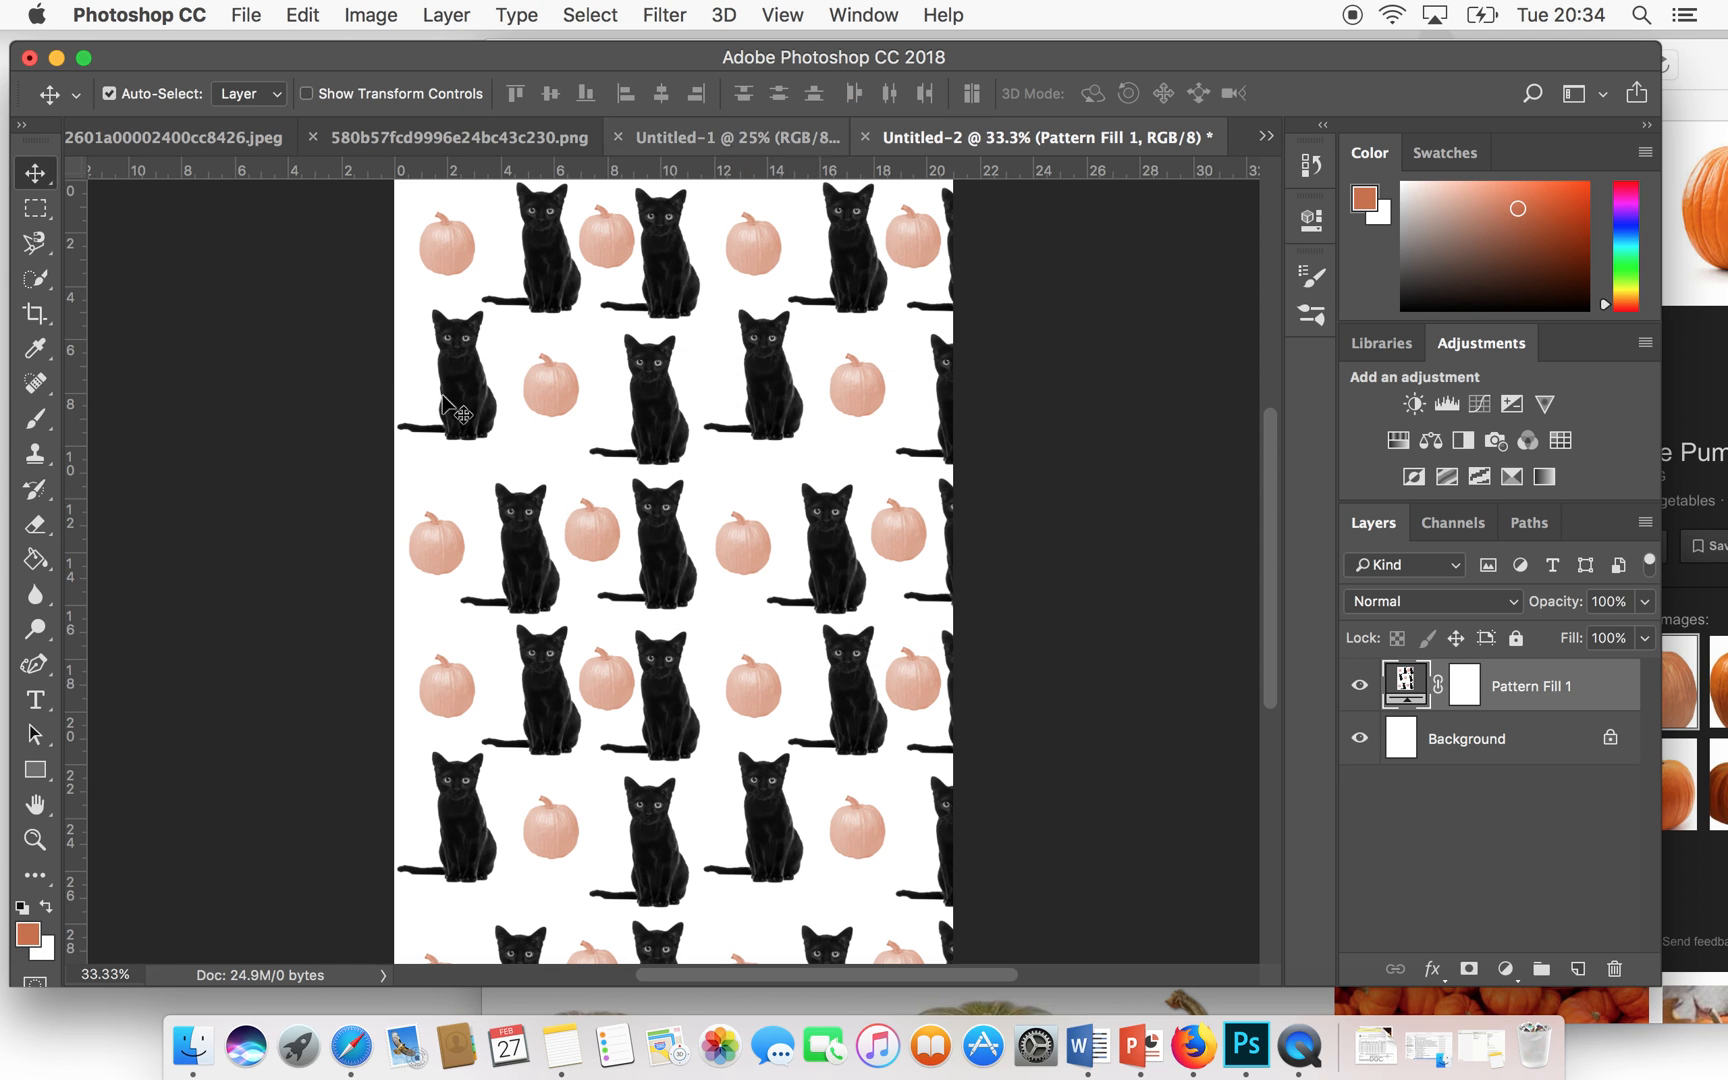
# - Duplicate the Pattern Fill 1 layer and select the copy
pyautogui.scroll(2, 578, 455)
pyautogui.scroll(-3, 578, 455)
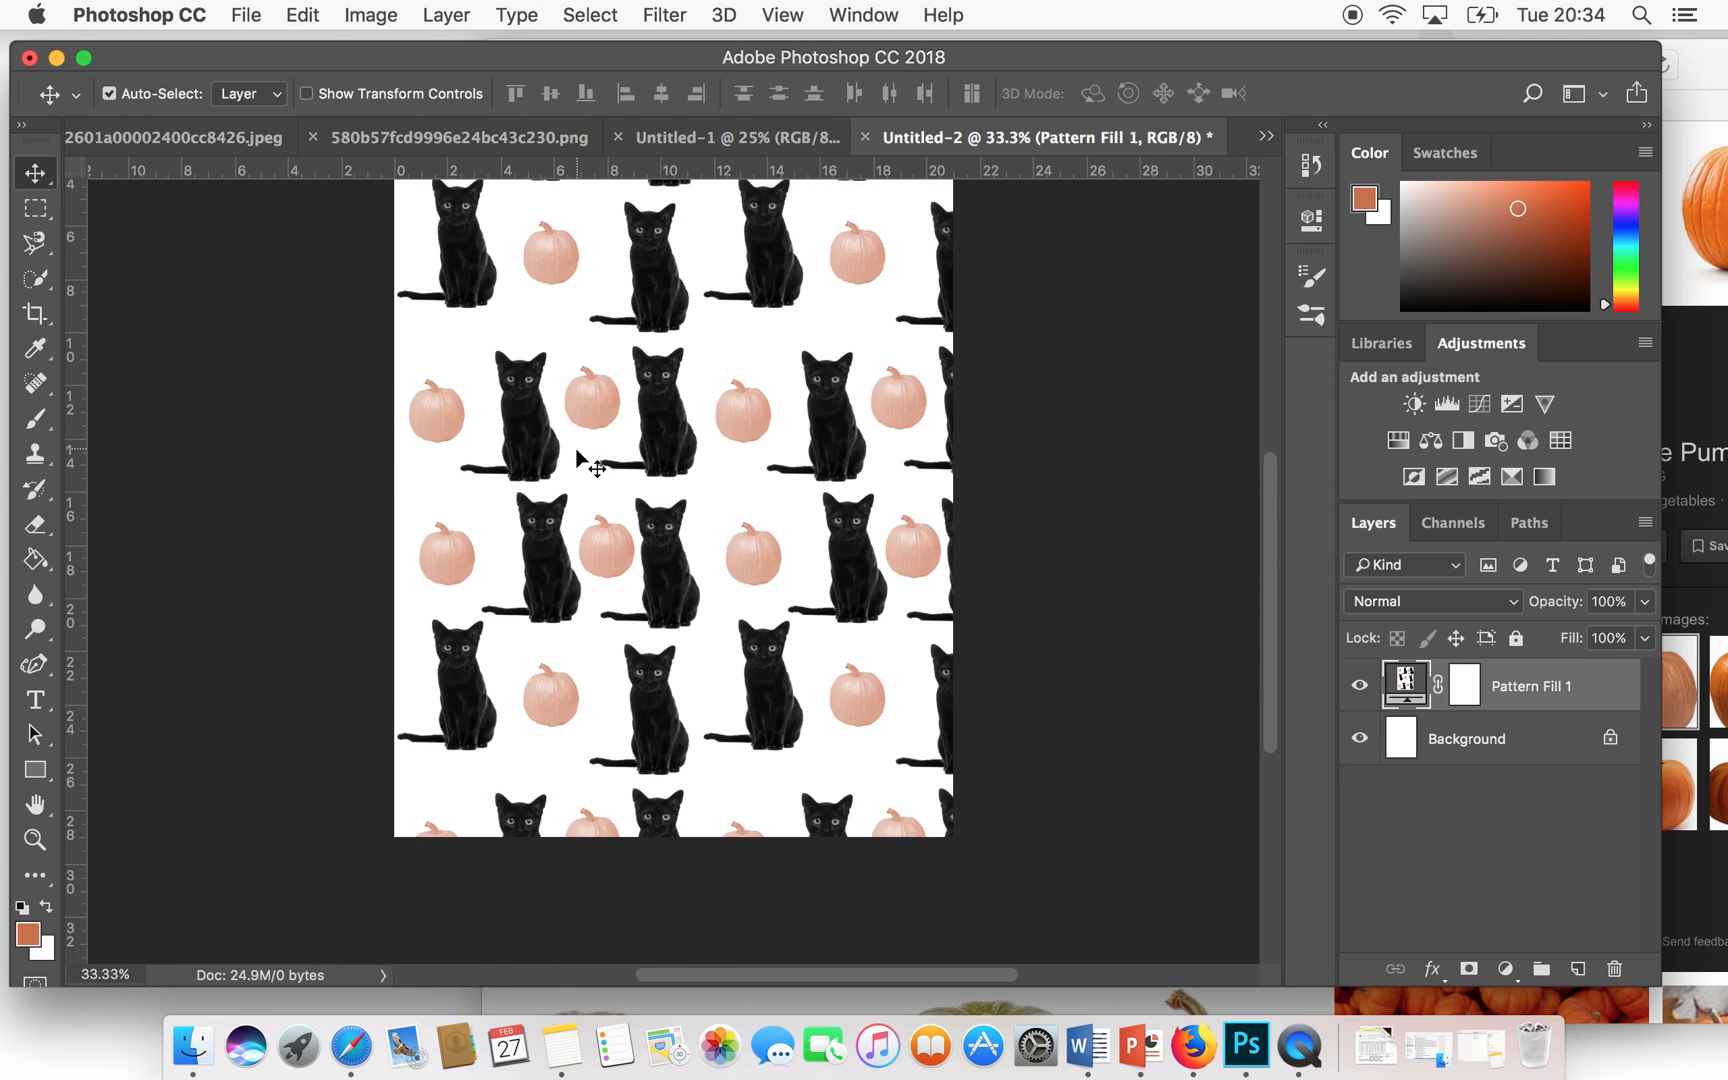
pyautogui.scroll(2, 578, 455)
pyautogui.scroll(-2, 578, 458)
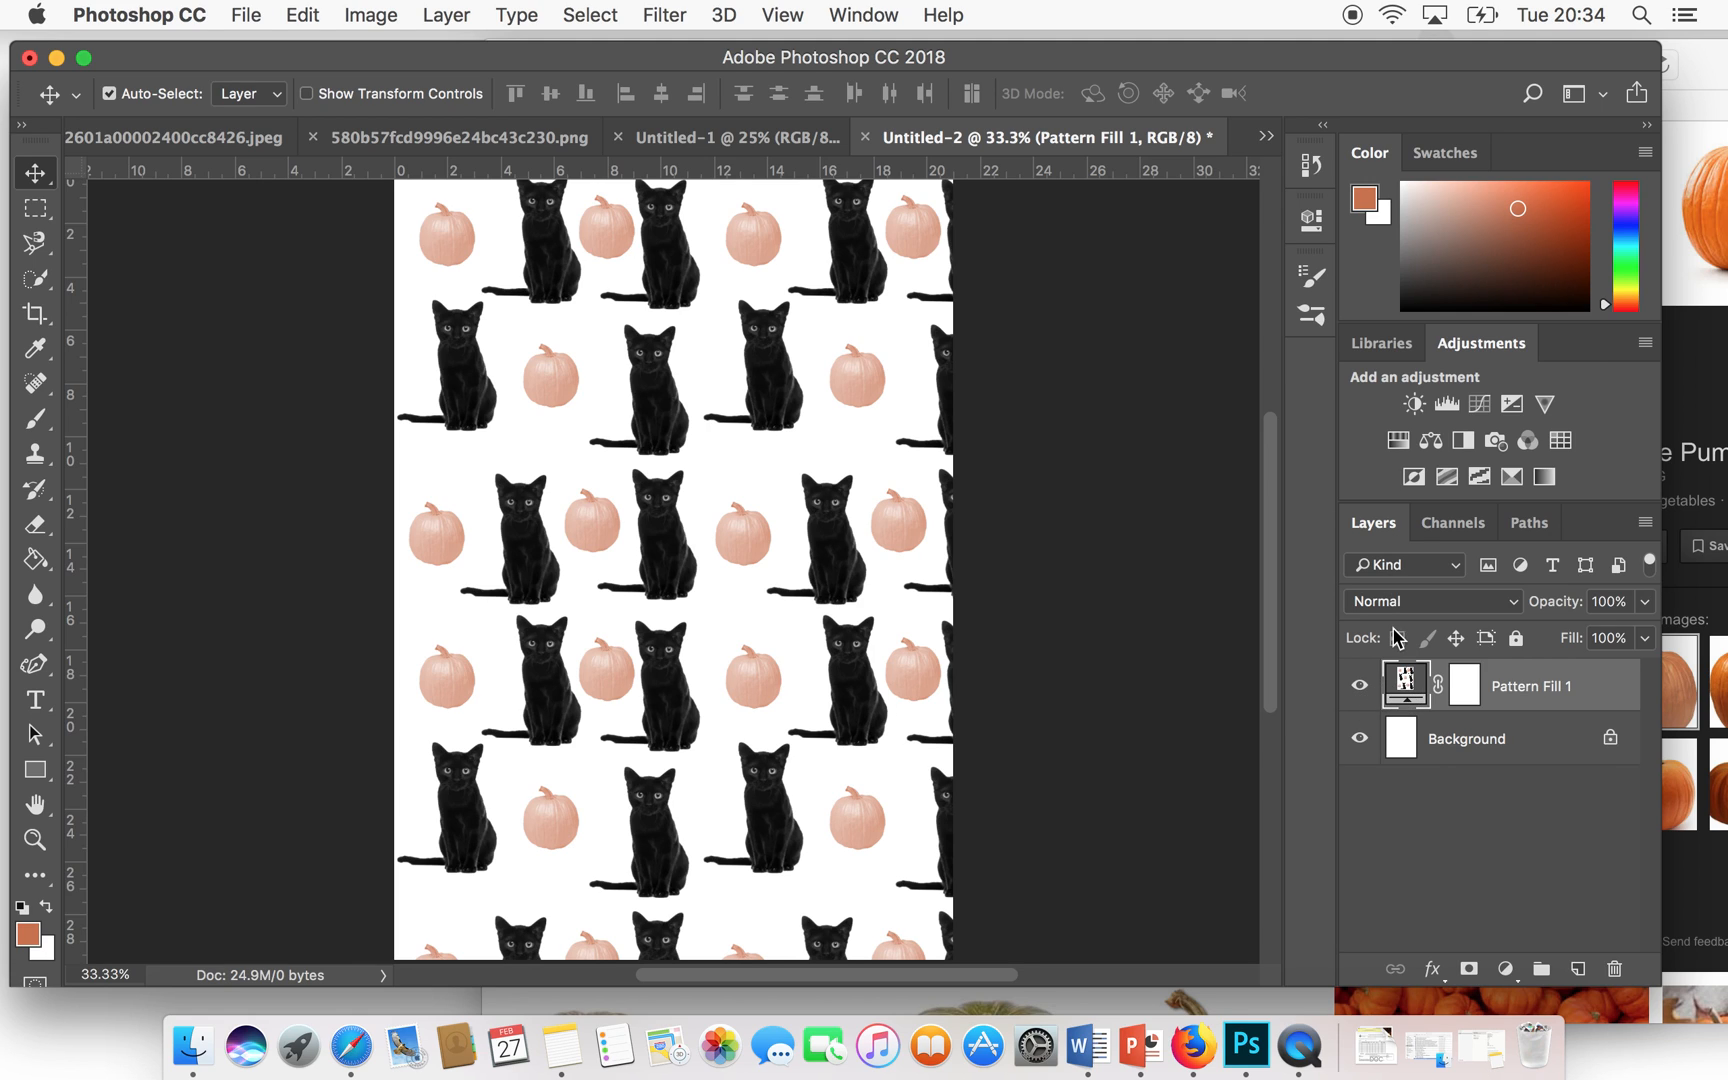
pyautogui.moveTo(1413, 683); pyautogui.dragTo(1579, 968)
pyautogui.click(1410, 745)
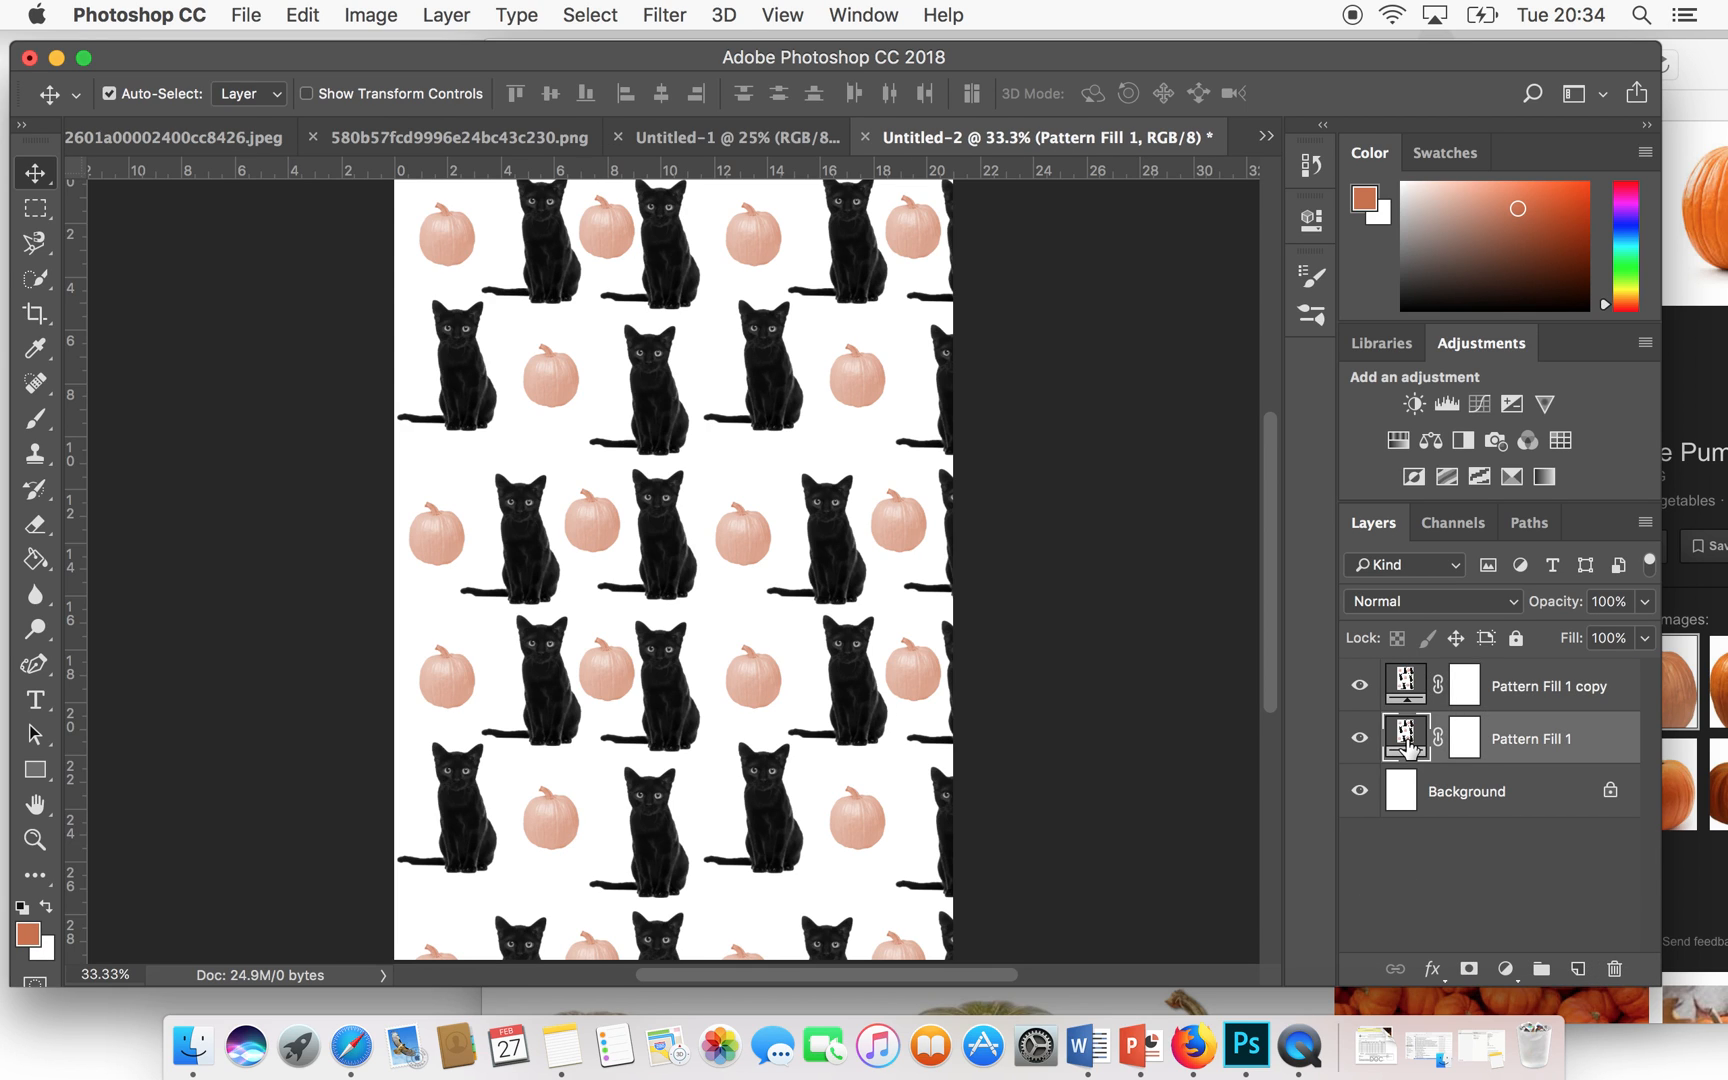
pyautogui.click(1413, 682)
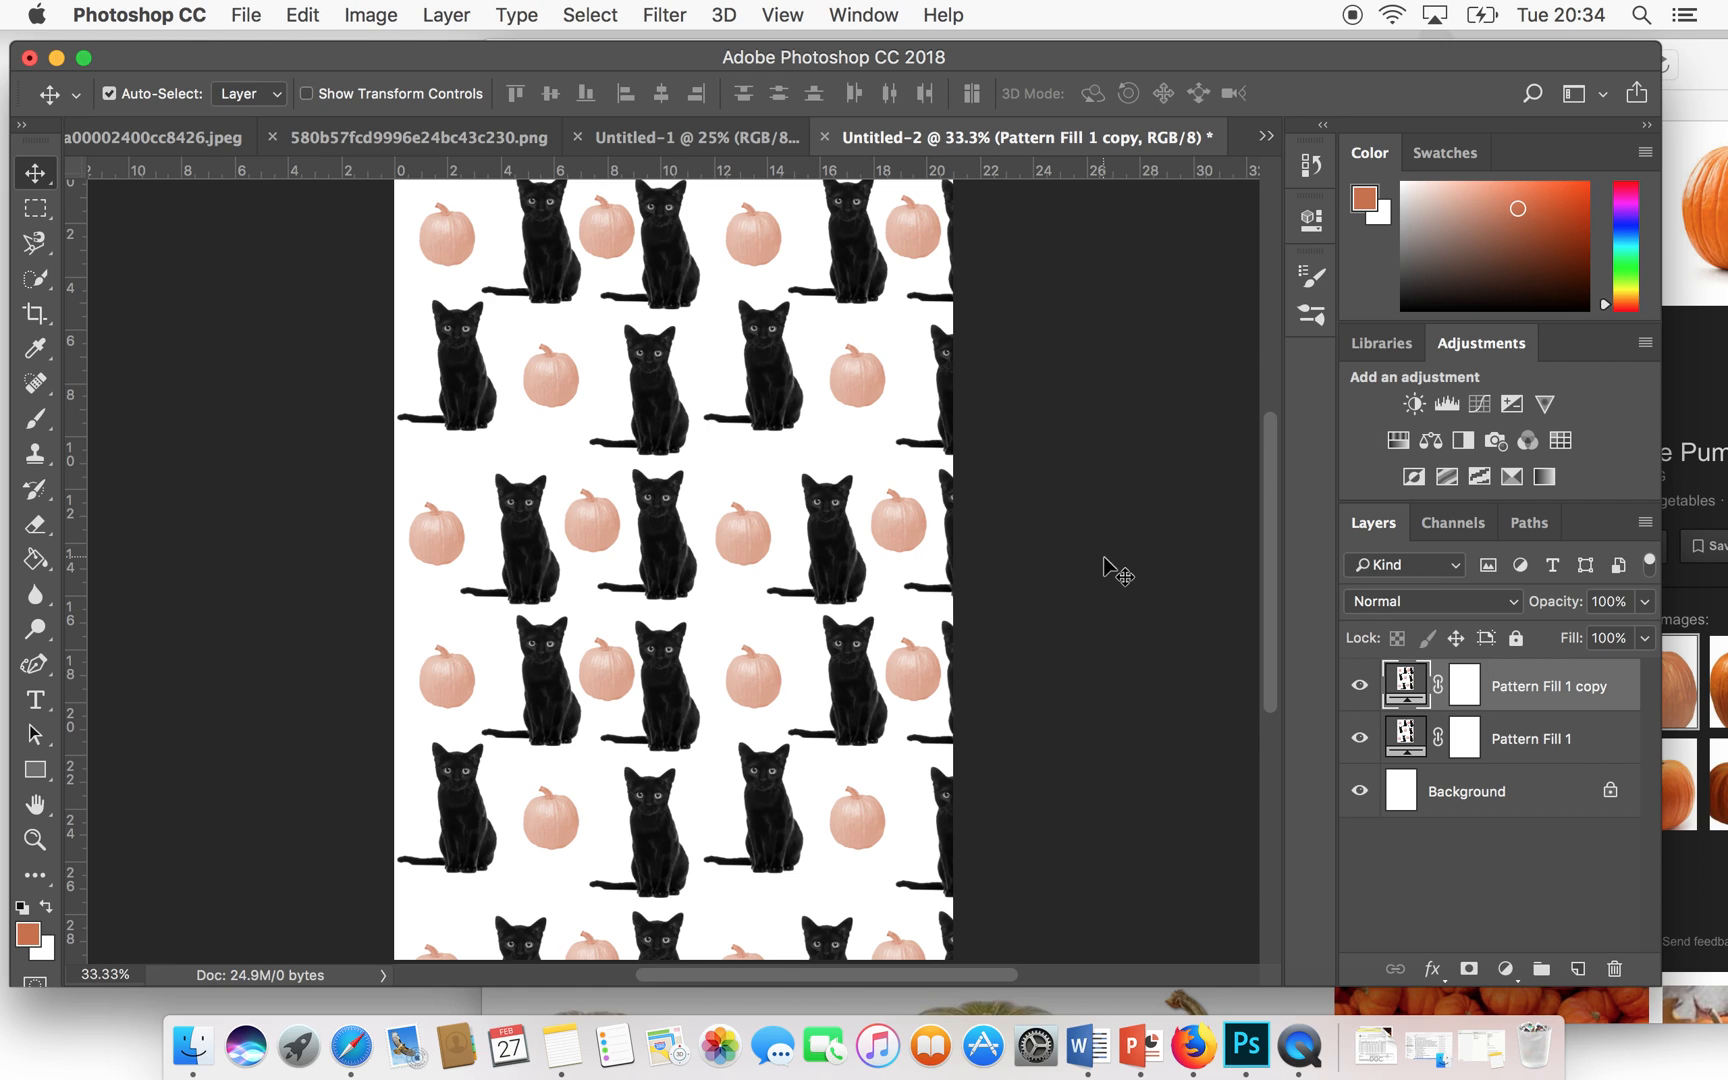
# - Switch to the Magic Wand and try to select the white area of the Pattern Fill 1 copy layer
pyautogui.click(1512, 742)
pyautogui.click(1513, 690)
pyautogui.moveTo(1270, 528); pyautogui.dragTo(1266, 475)
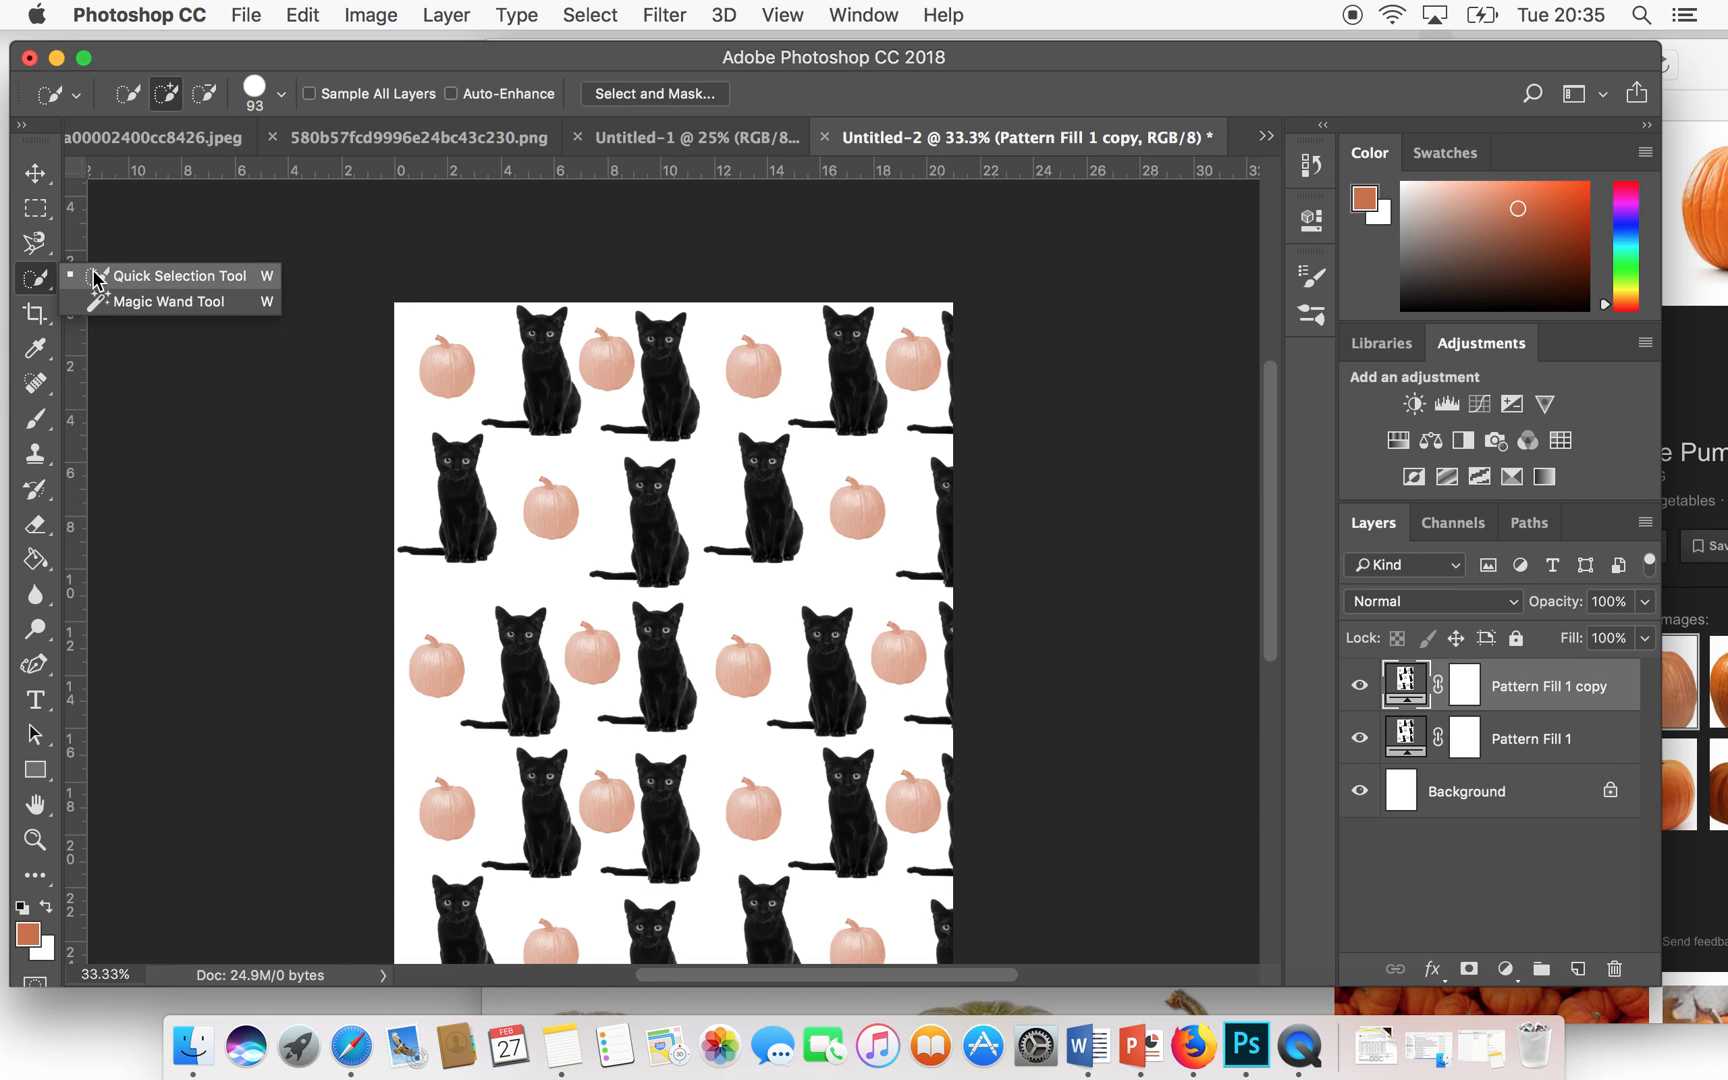
pyautogui.click(103, 299)
pyautogui.click(514, 468)
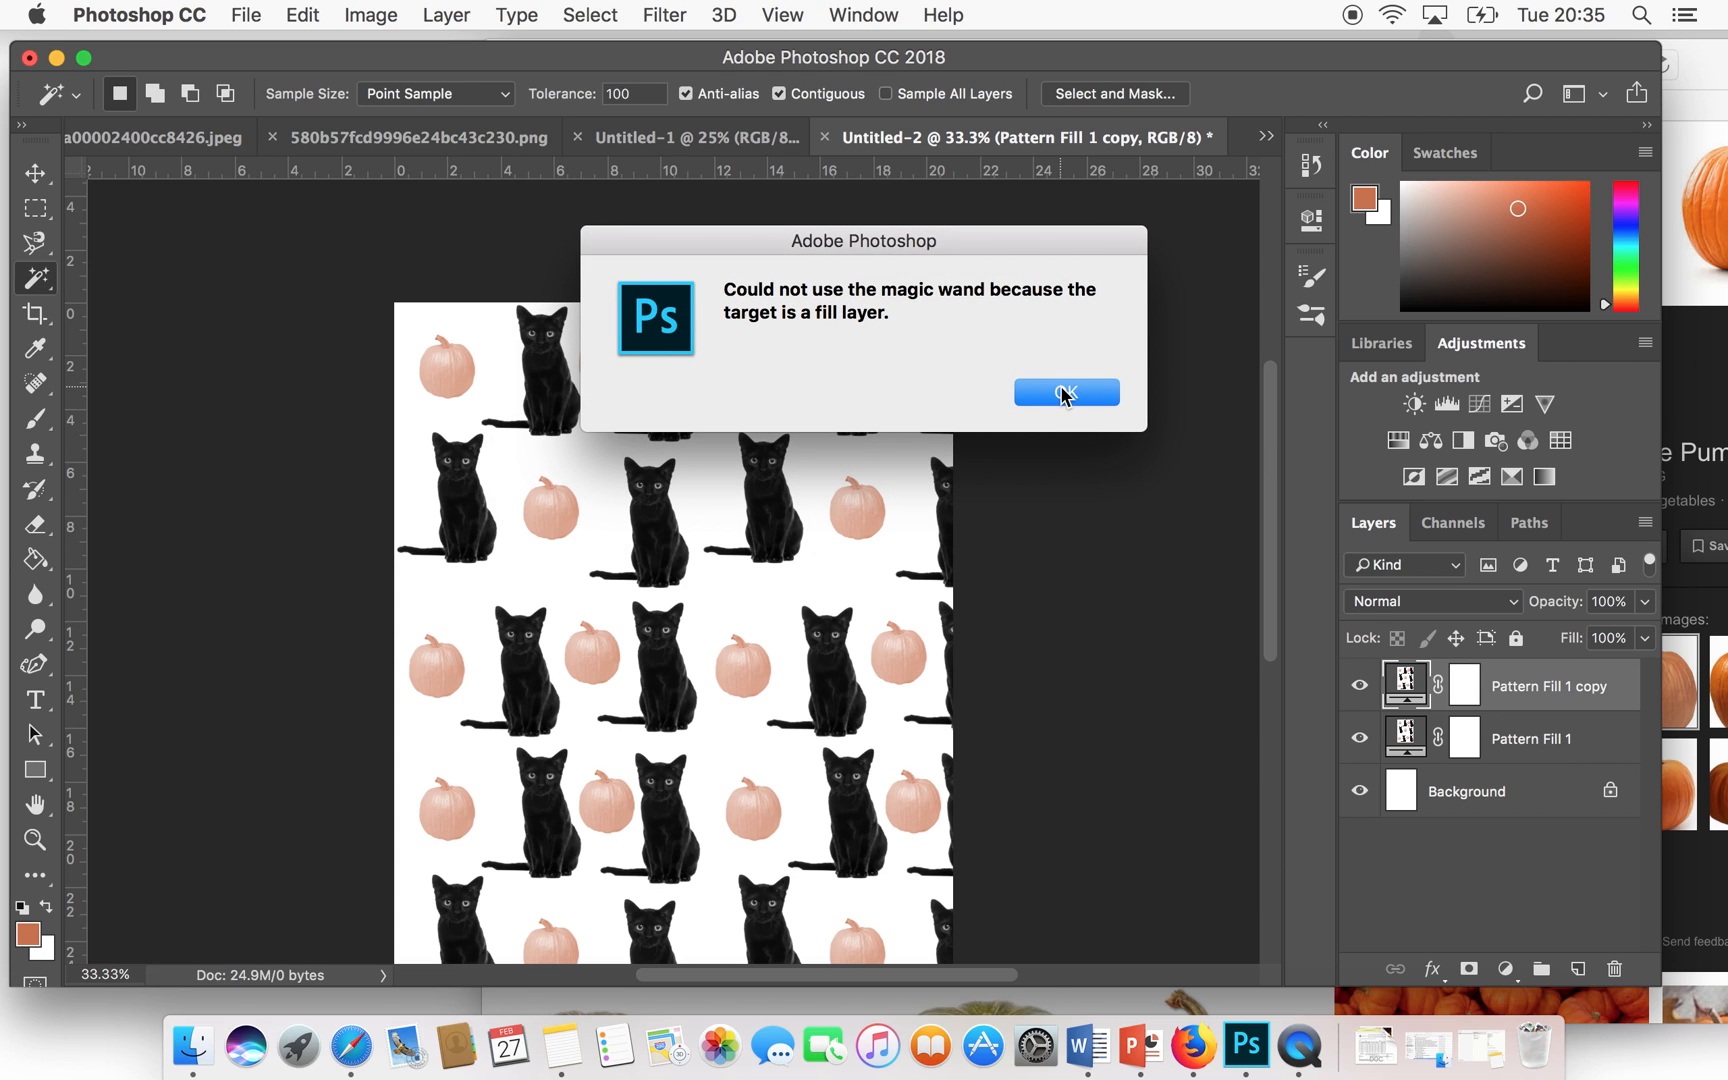
pyautogui.click(1066, 394)
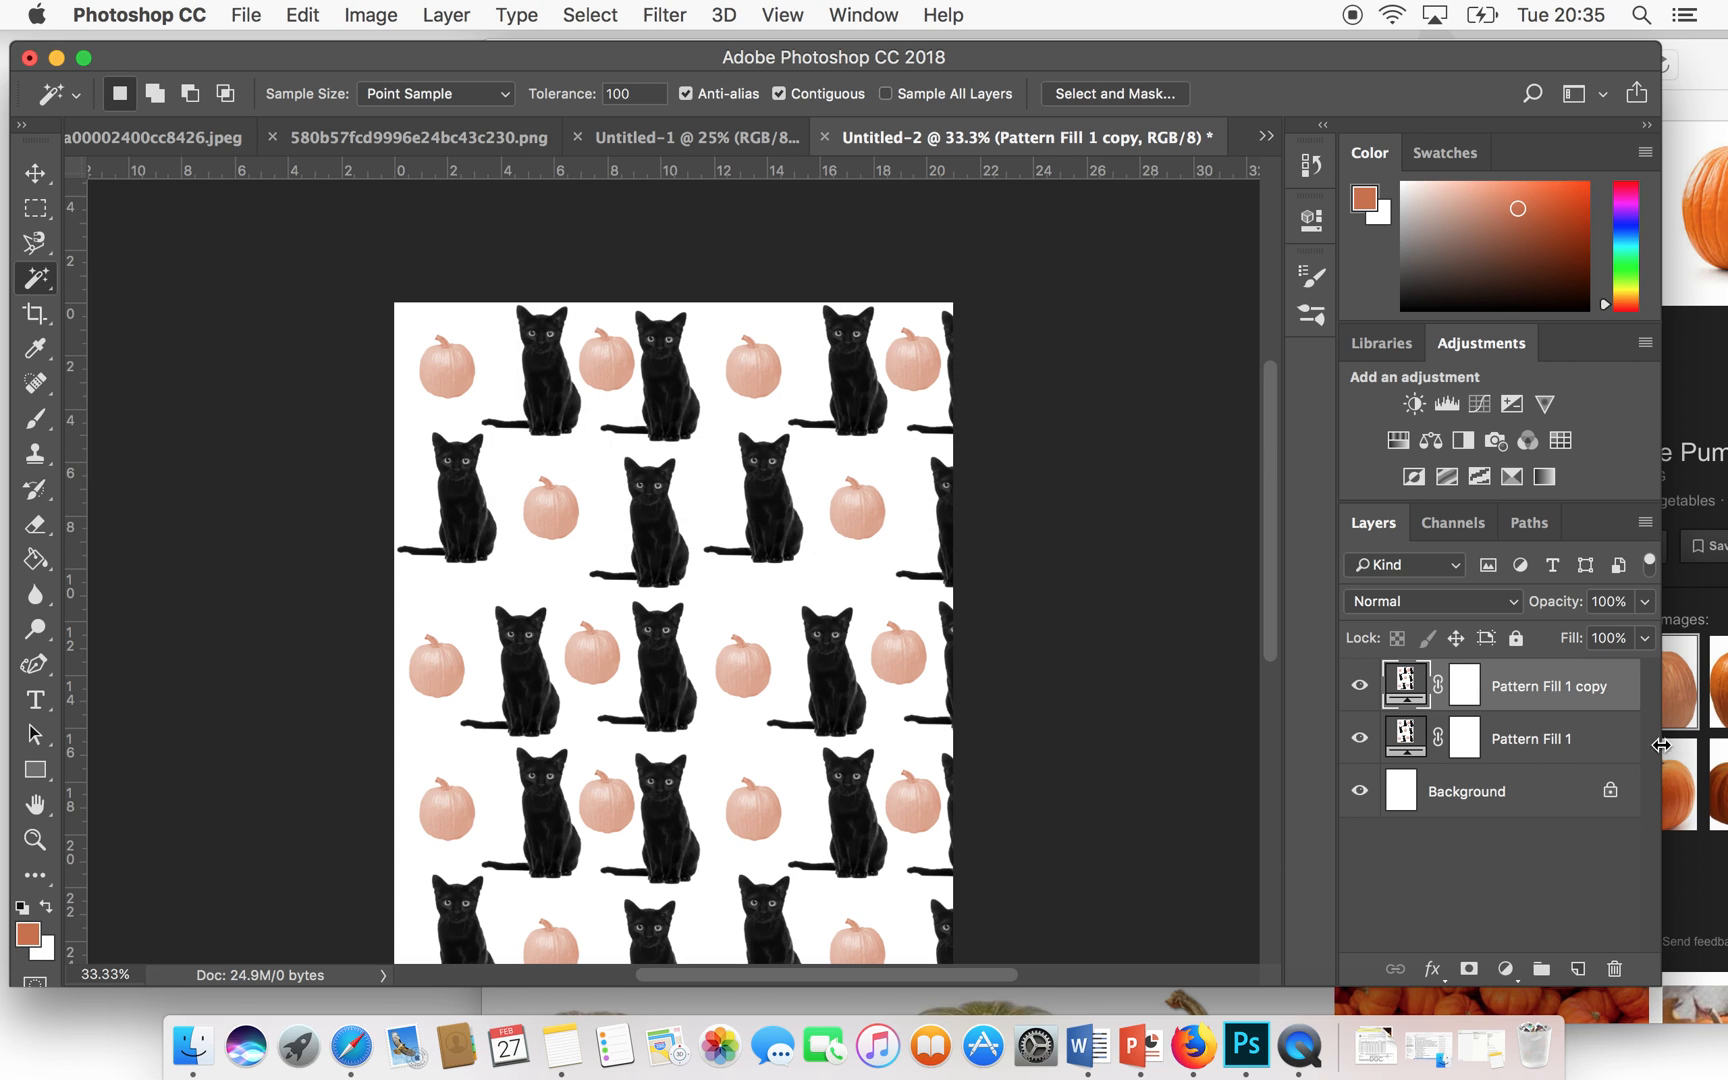
# - Rasterize the Pattern Fill 1 copy layer
pyautogui.rightClick(1406, 690)
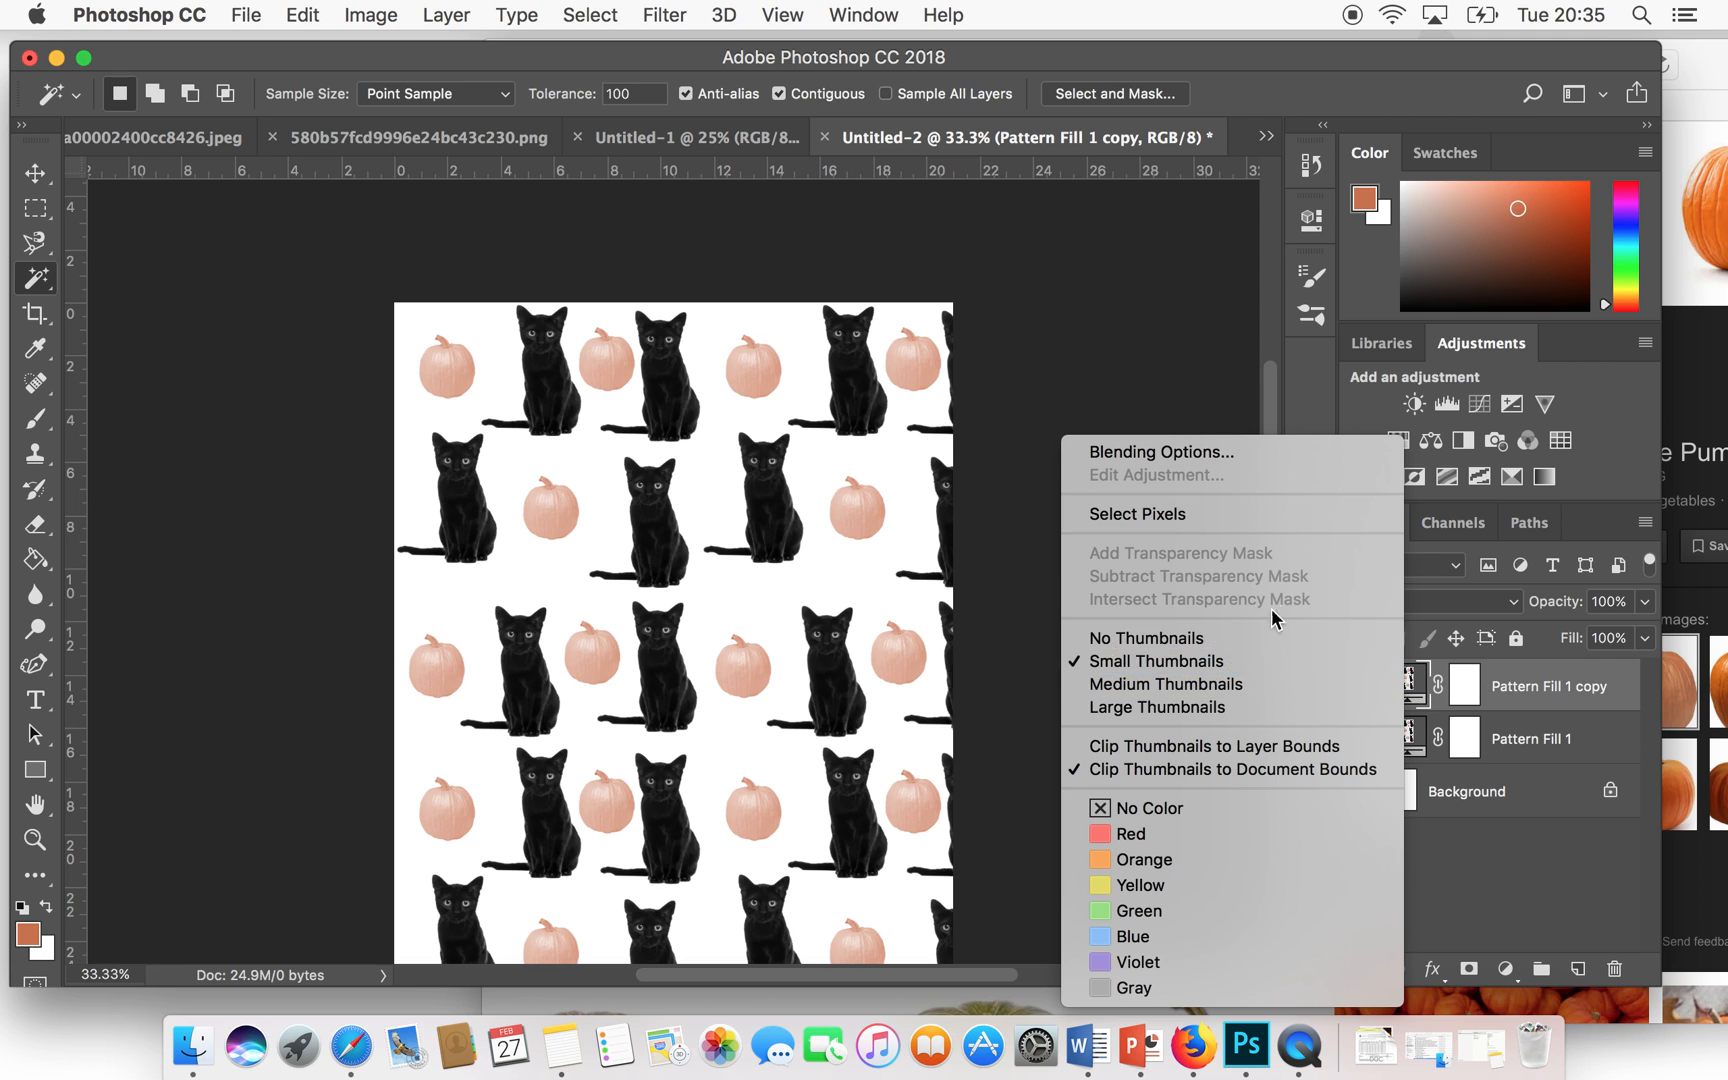
pyautogui.click(1546, 868)
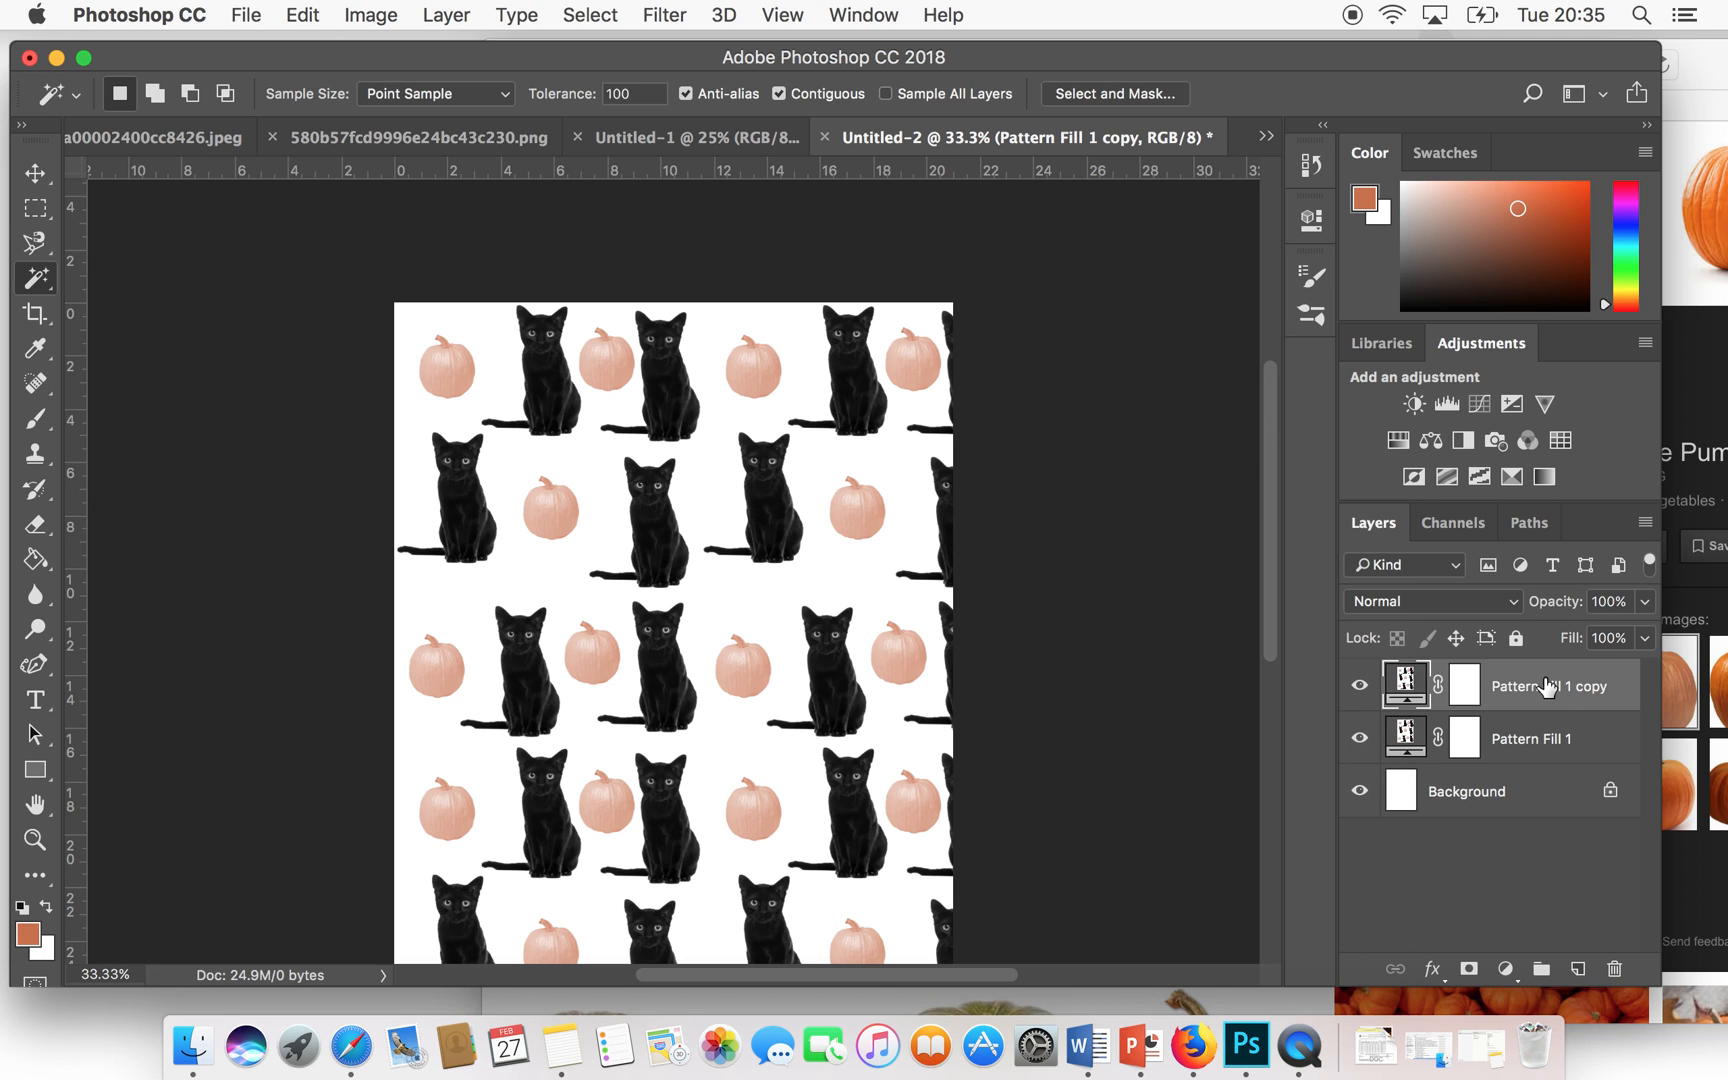
pyautogui.rightClick(1546, 686)
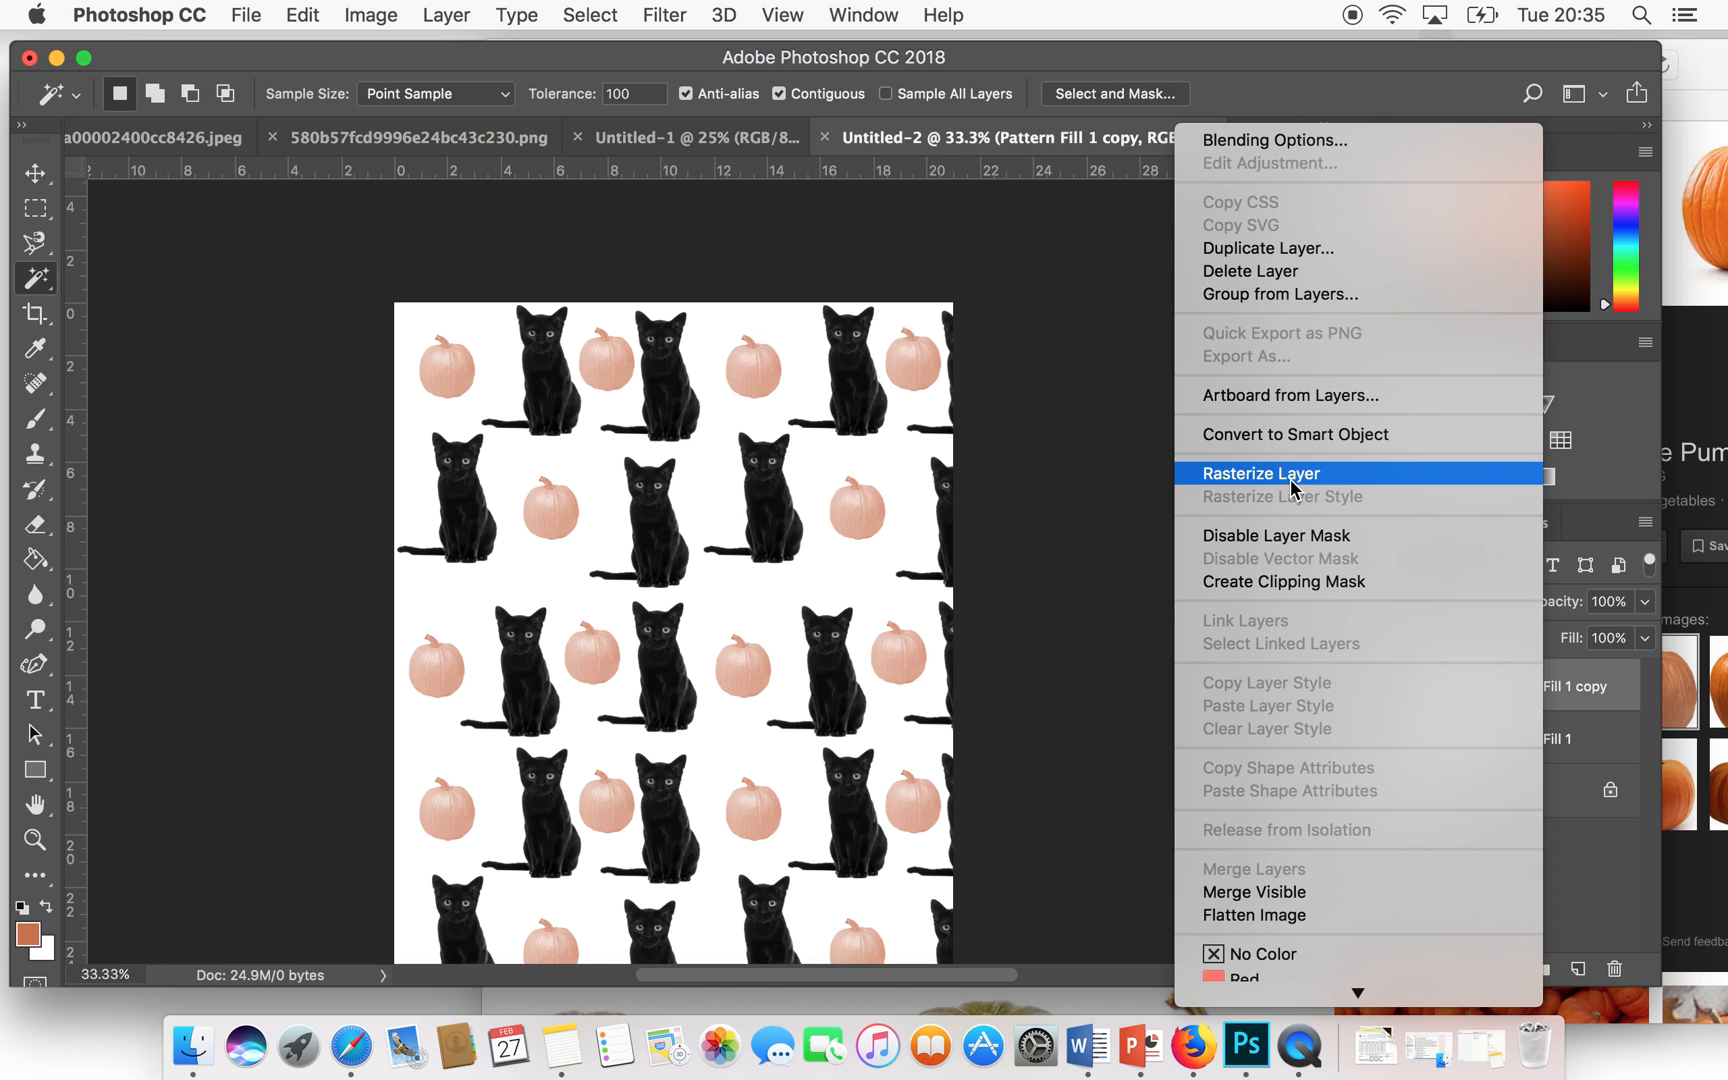
pyautogui.click(1291, 480)
# - Select the white area around the cats with the Magic Wand and move the selected pixels slightly left
pyautogui.scroll(-3, 1076, 579)
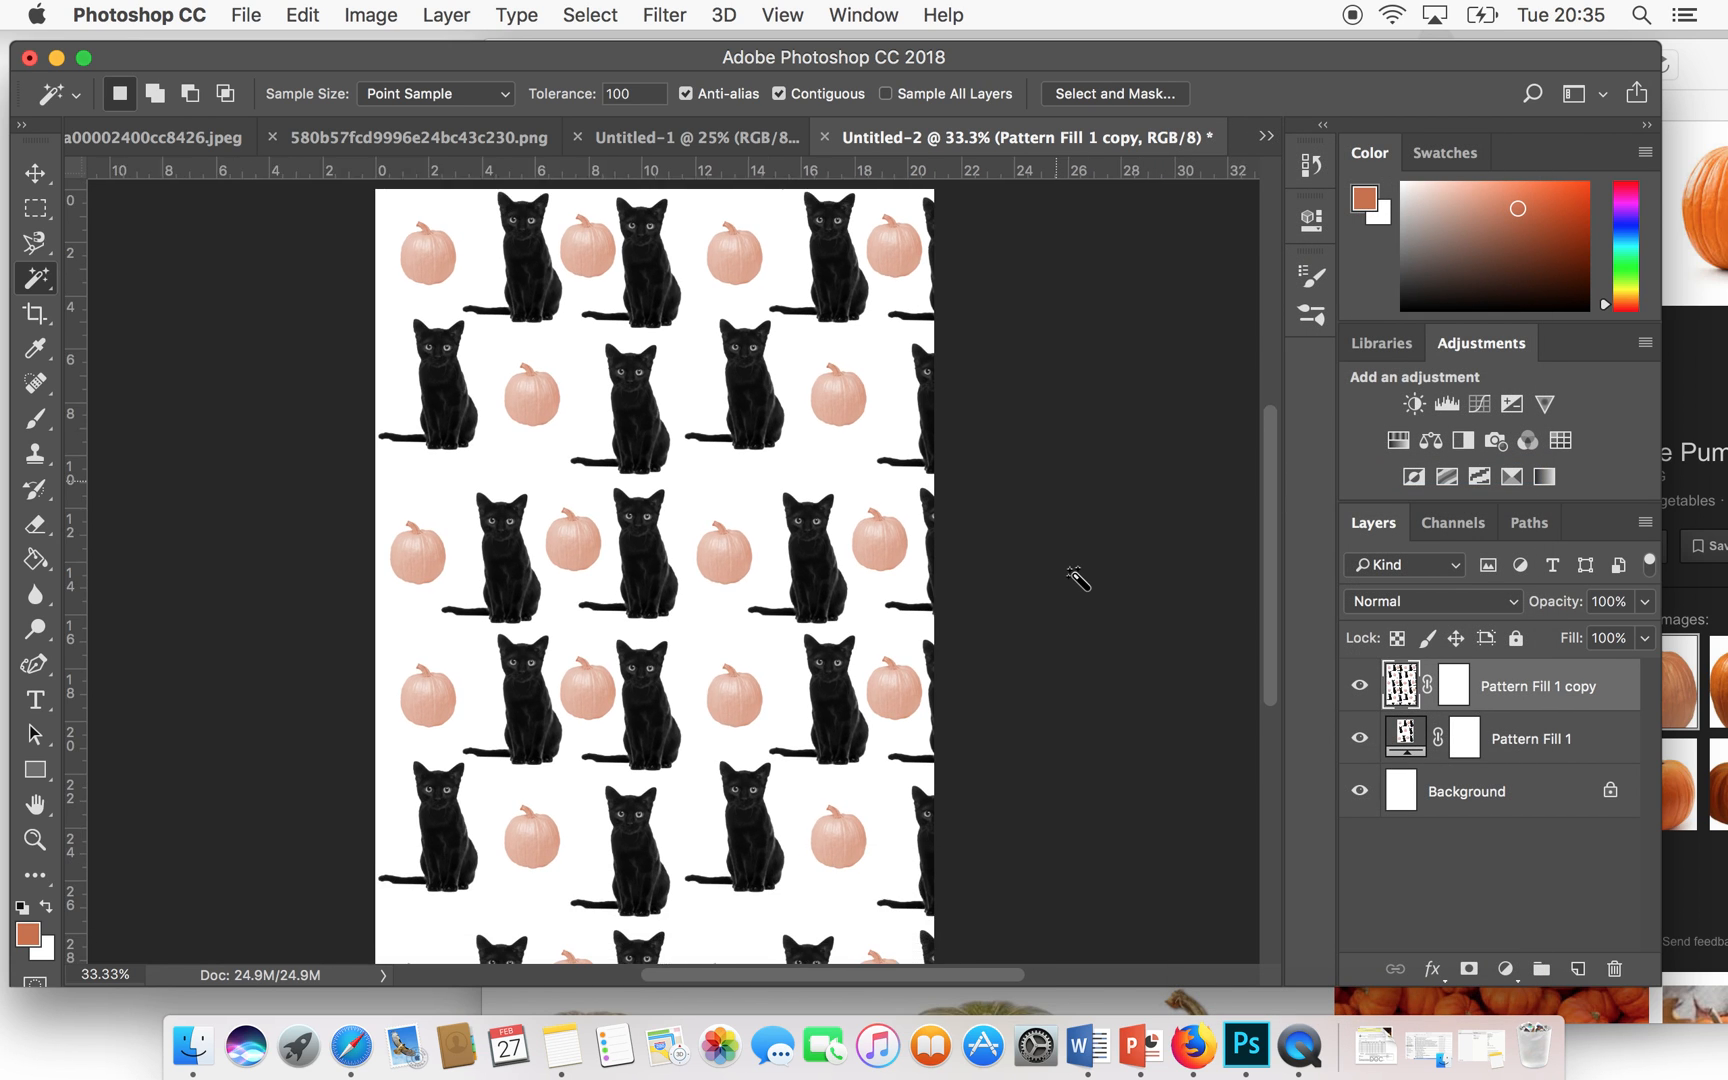
pyautogui.click(815, 445)
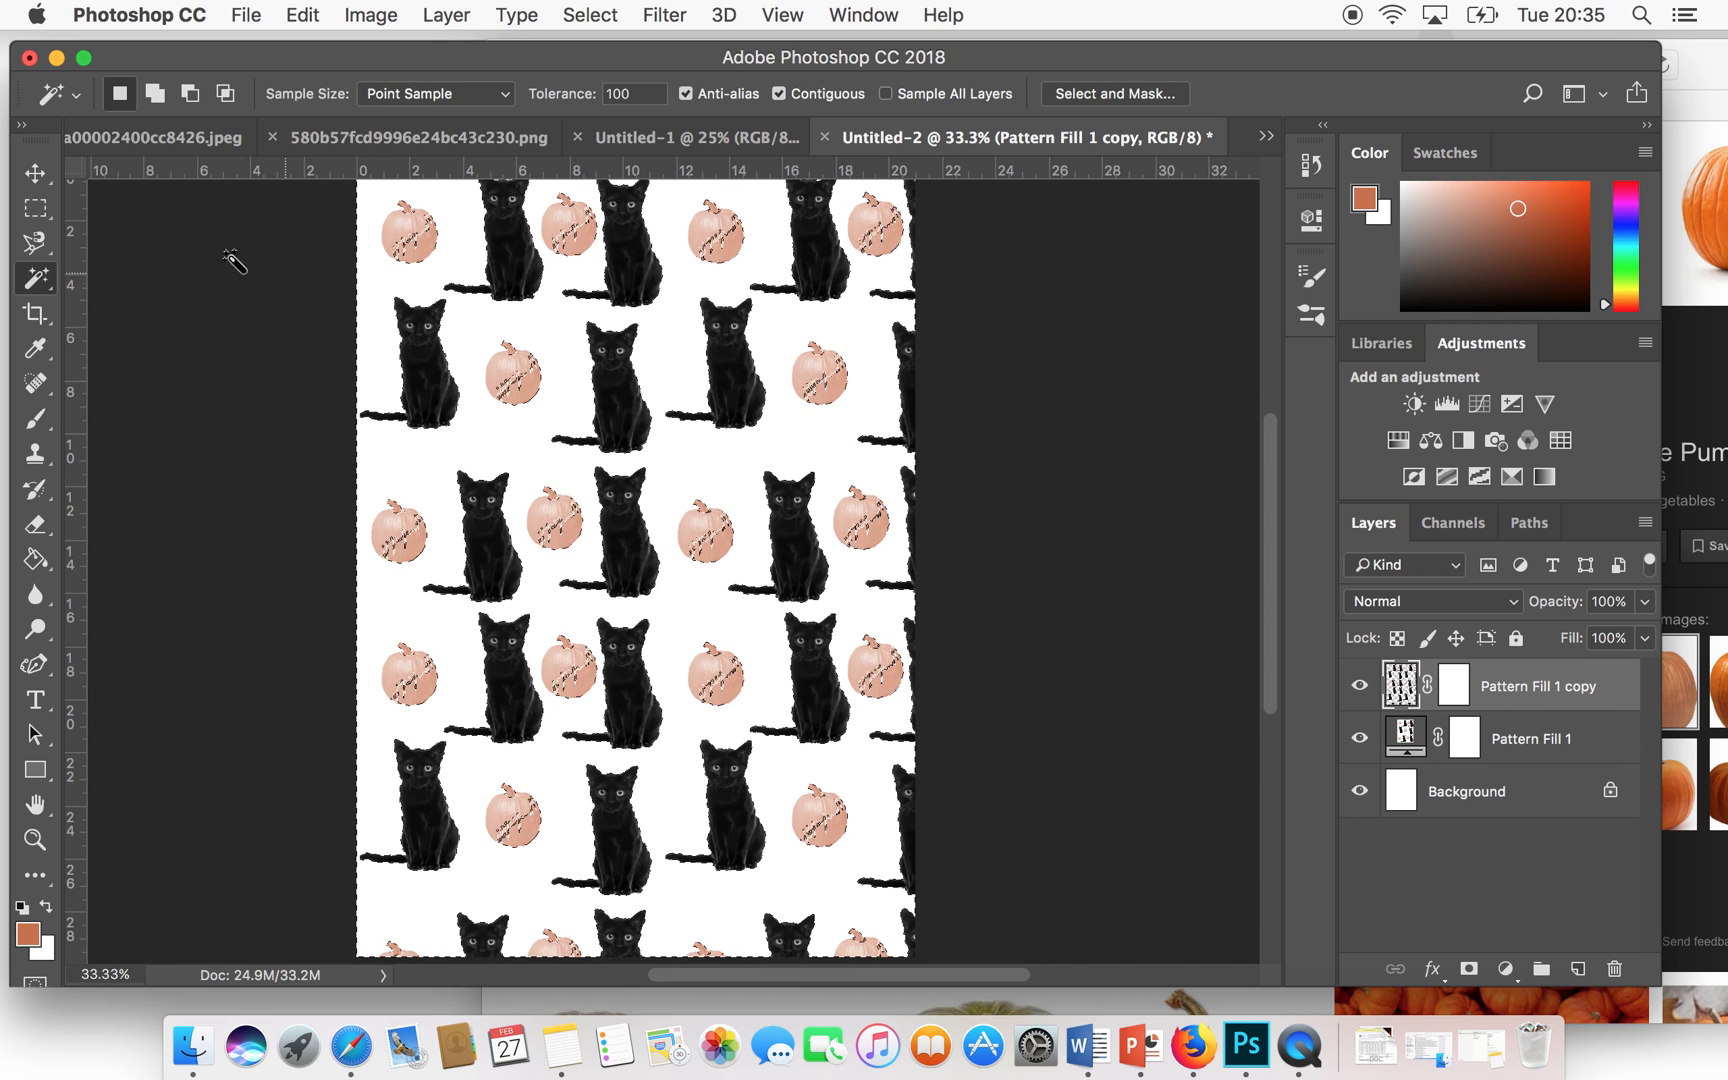
pyautogui.click(35, 172)
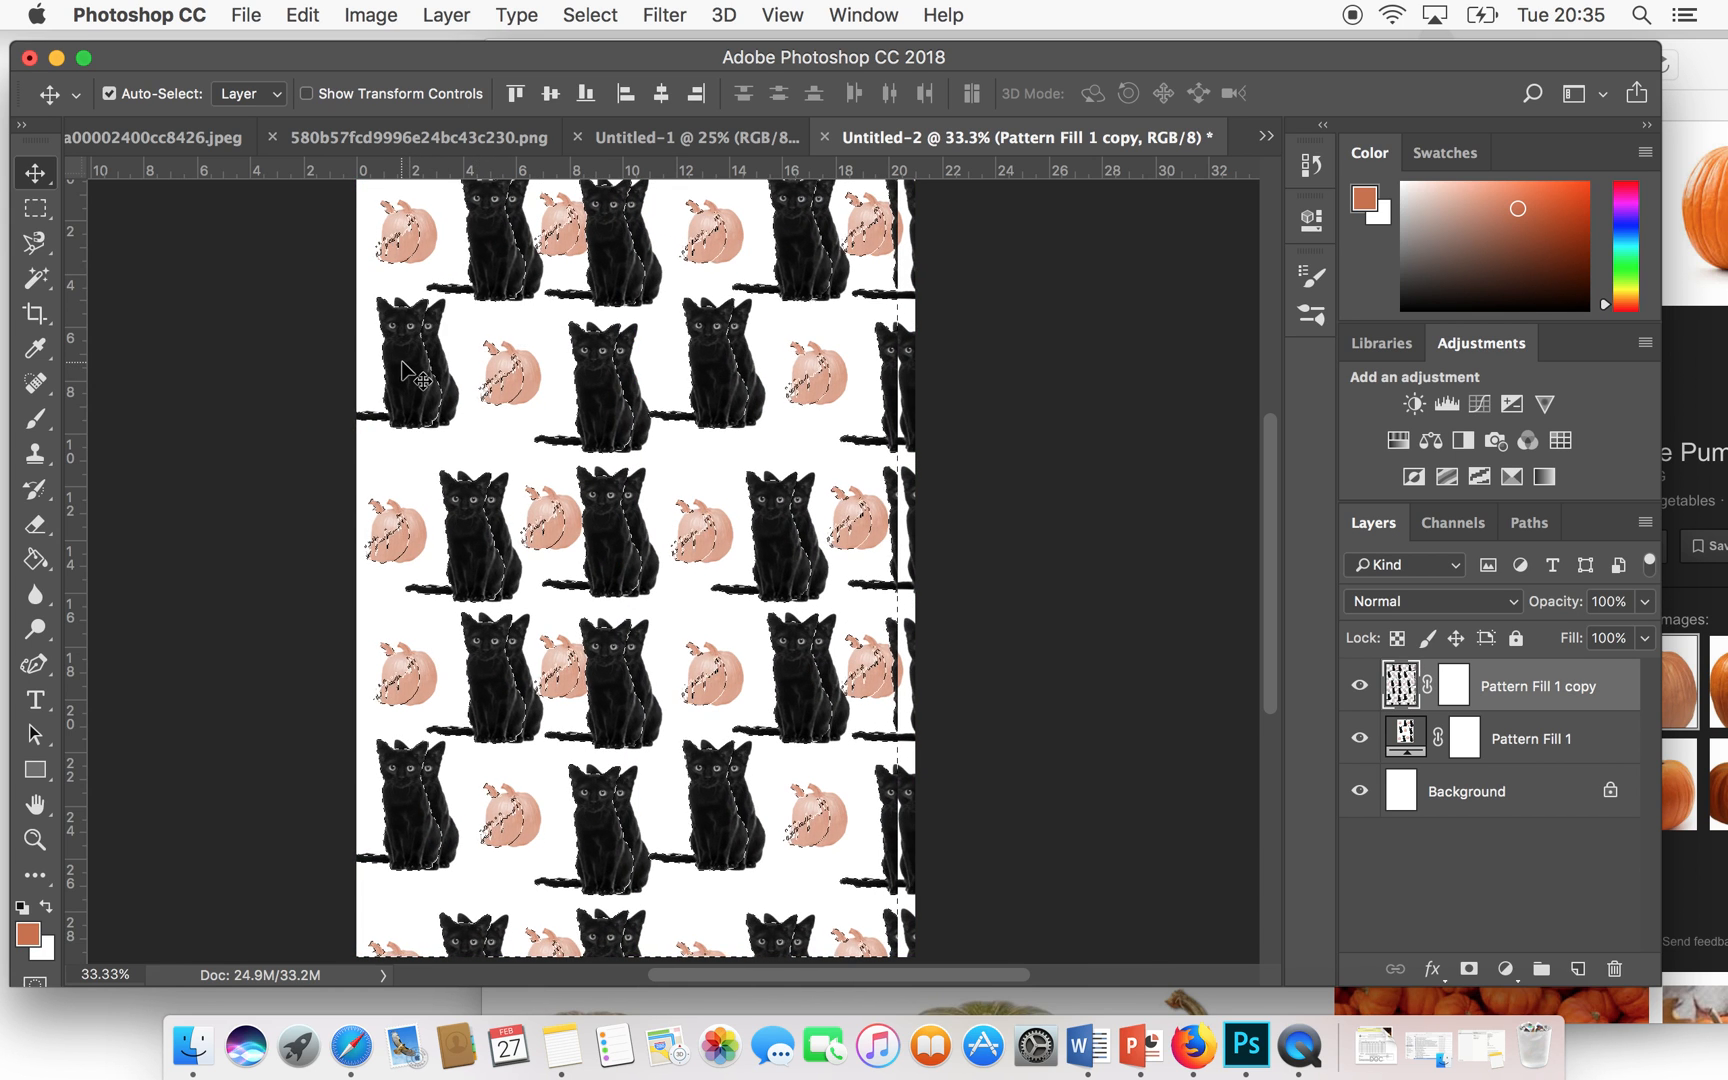
pyautogui.moveTo(612, 386)
pyautogui.mouseDown()
pyautogui.moveTo(596, 380)
pyautogui.moveTo(603, 392)
pyautogui.mouseUp()
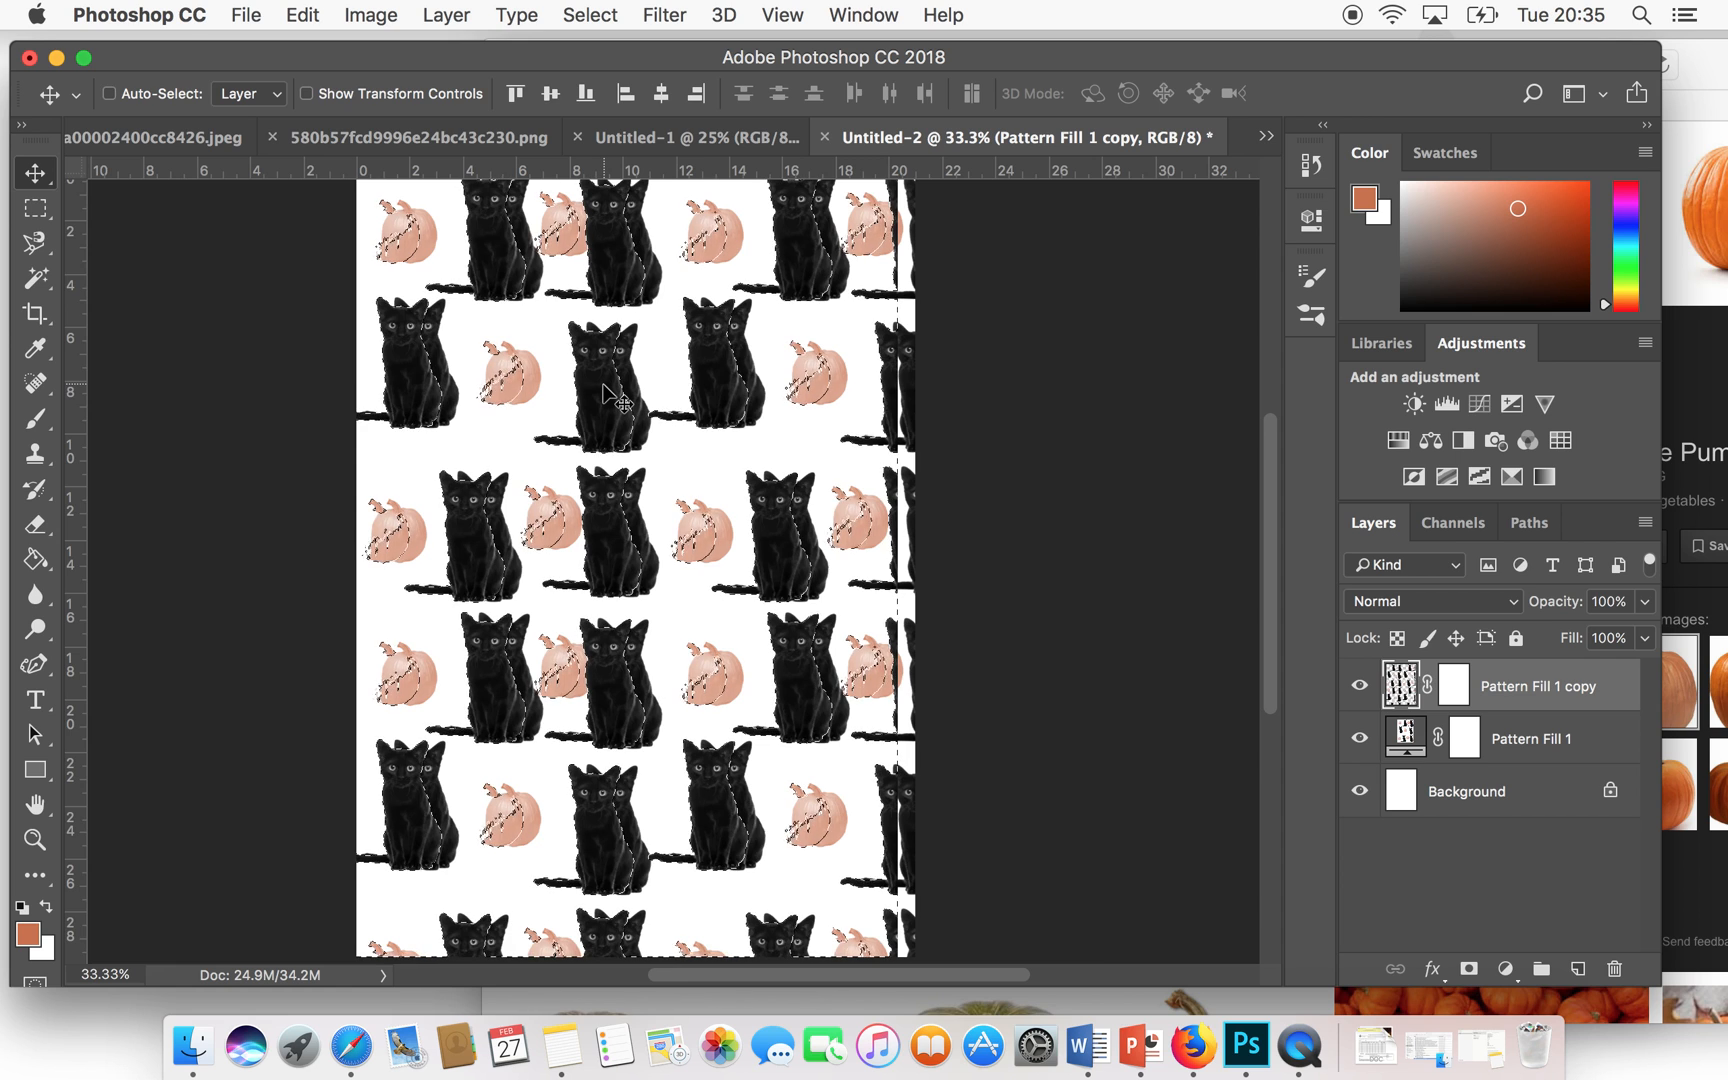
# - Free-transform the selected pixels, enlarging them to 109.92% from the lower-left corner, and apply the transformation
pyautogui.press('super+t')
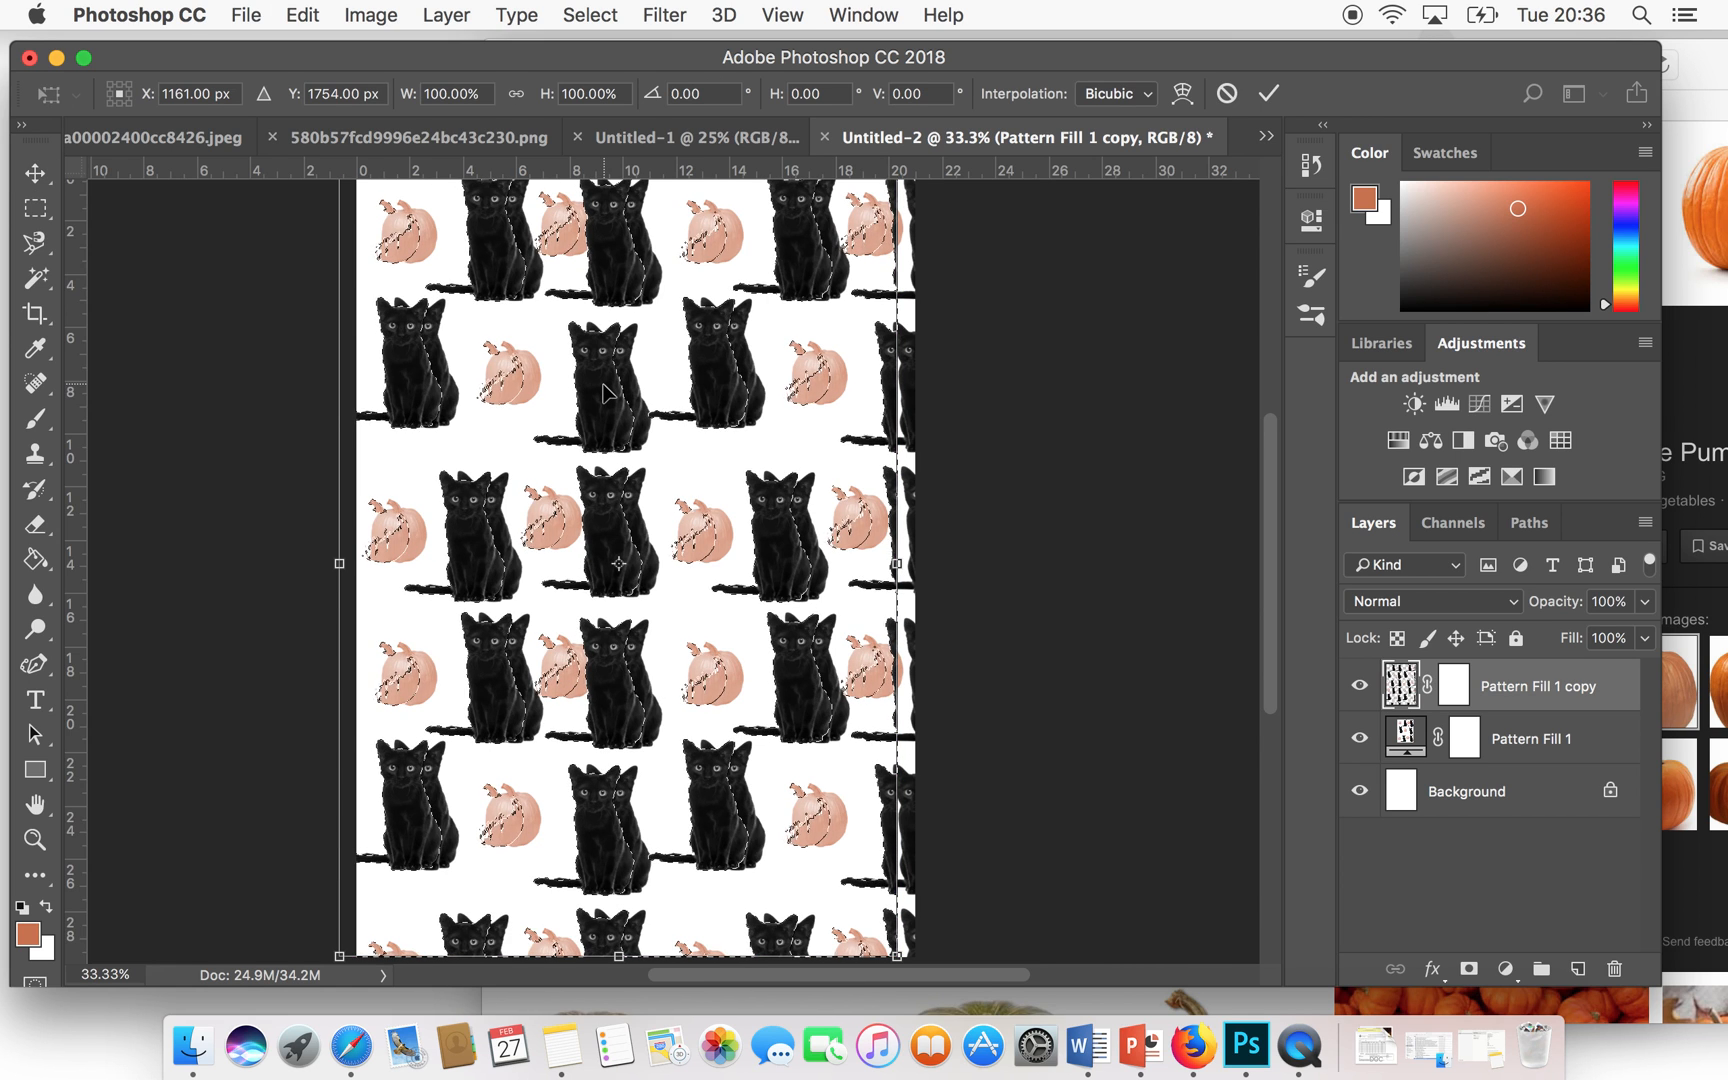
pyautogui.press('super+minus')
pyautogui.press('super+minus')
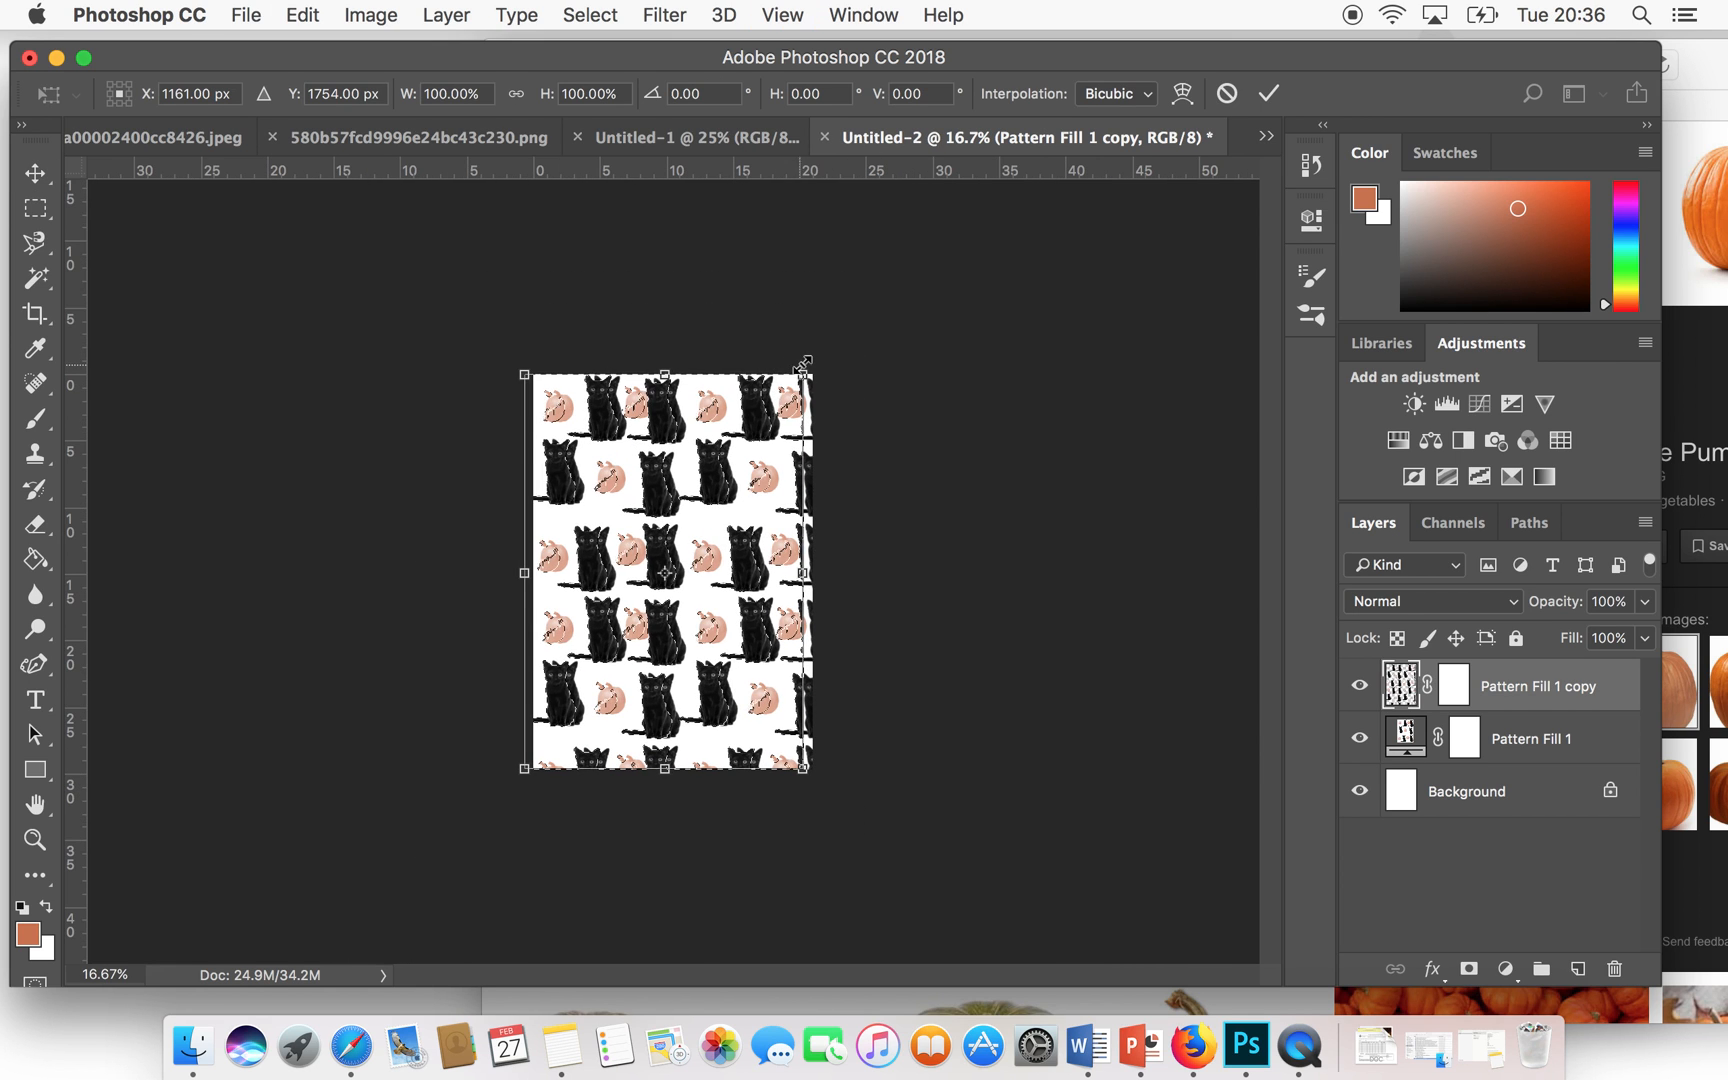
pyautogui.moveTo(804, 368); pyautogui.dragTo(840, 328)
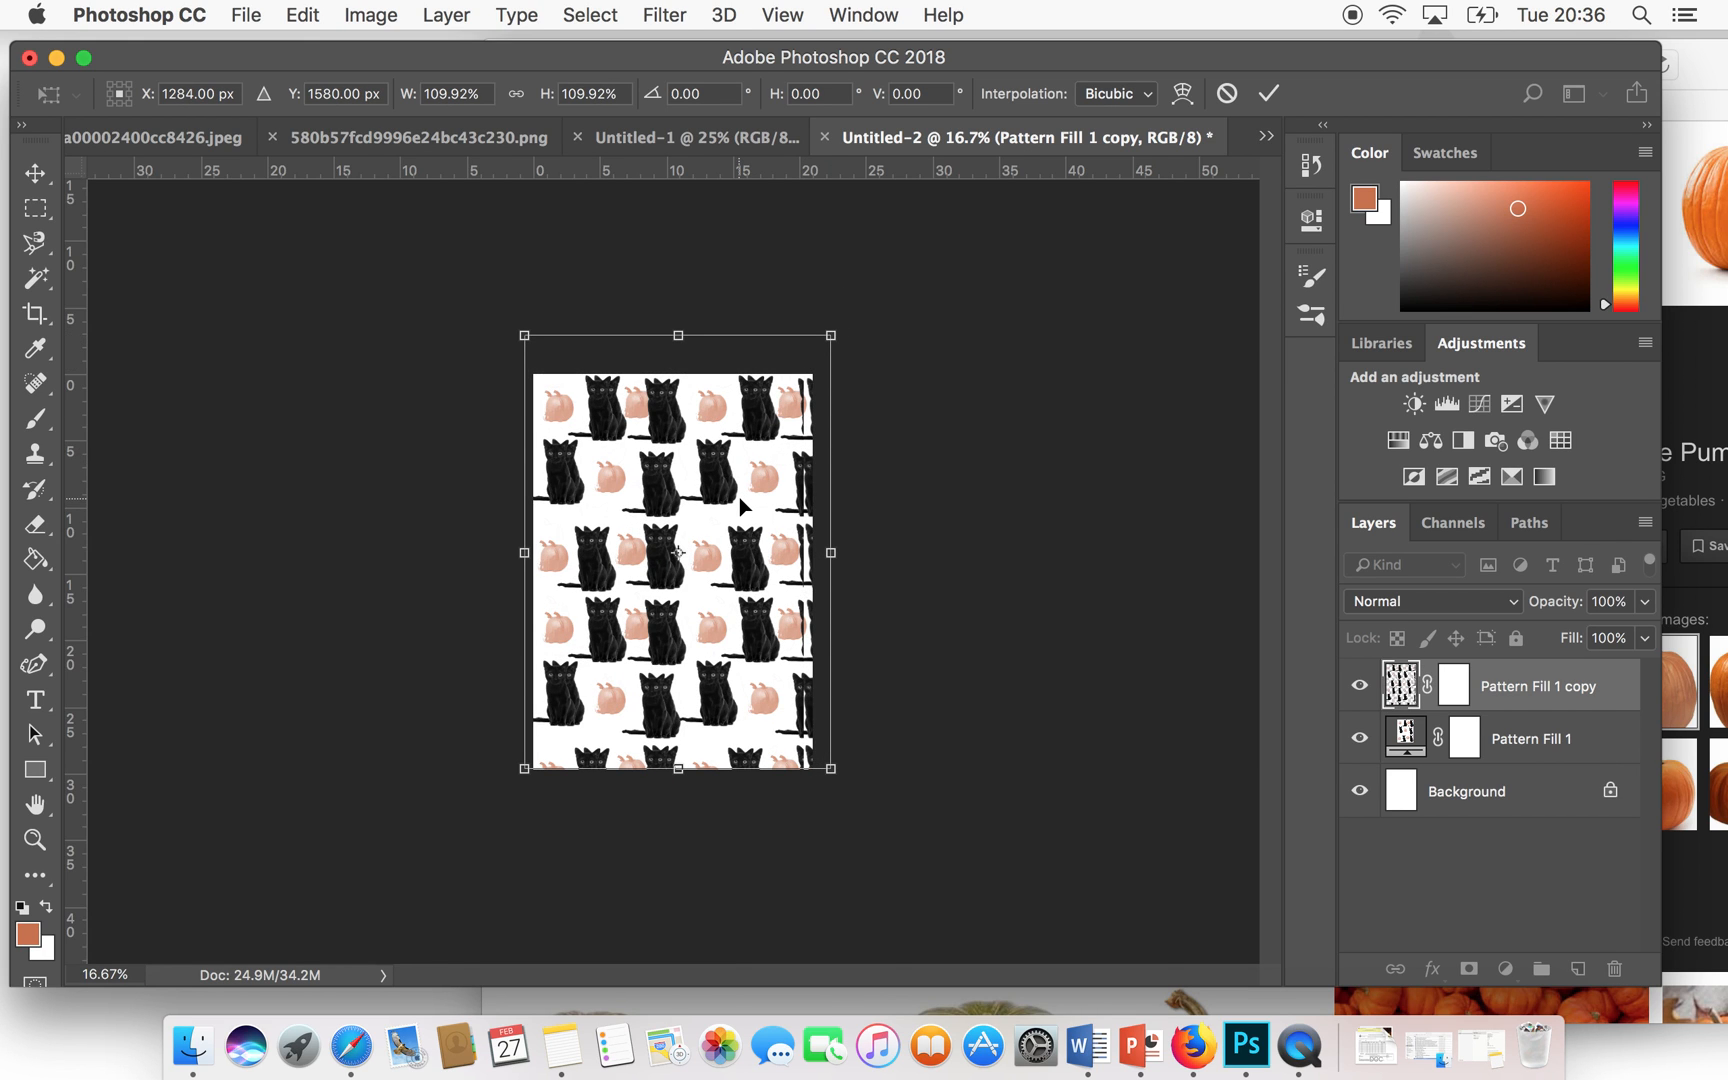
pyautogui.press('Return')
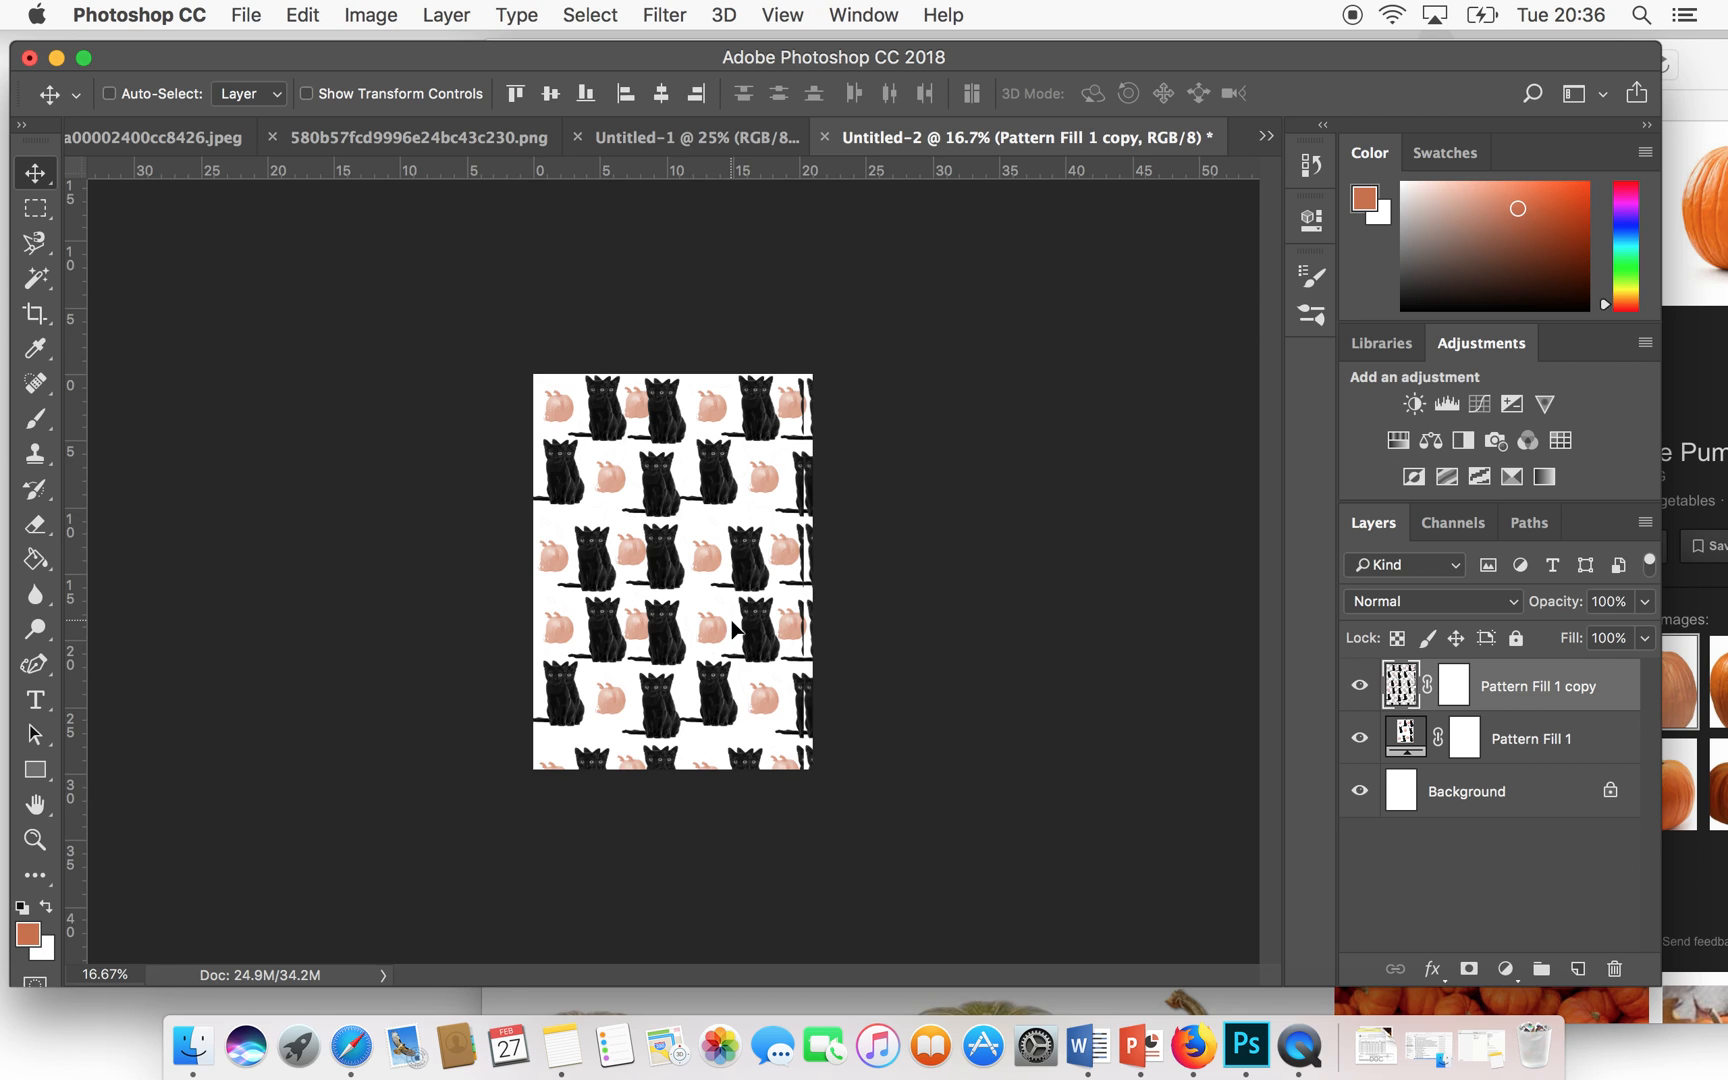
pyautogui.press('super+plus')
pyautogui.press('super+plus')
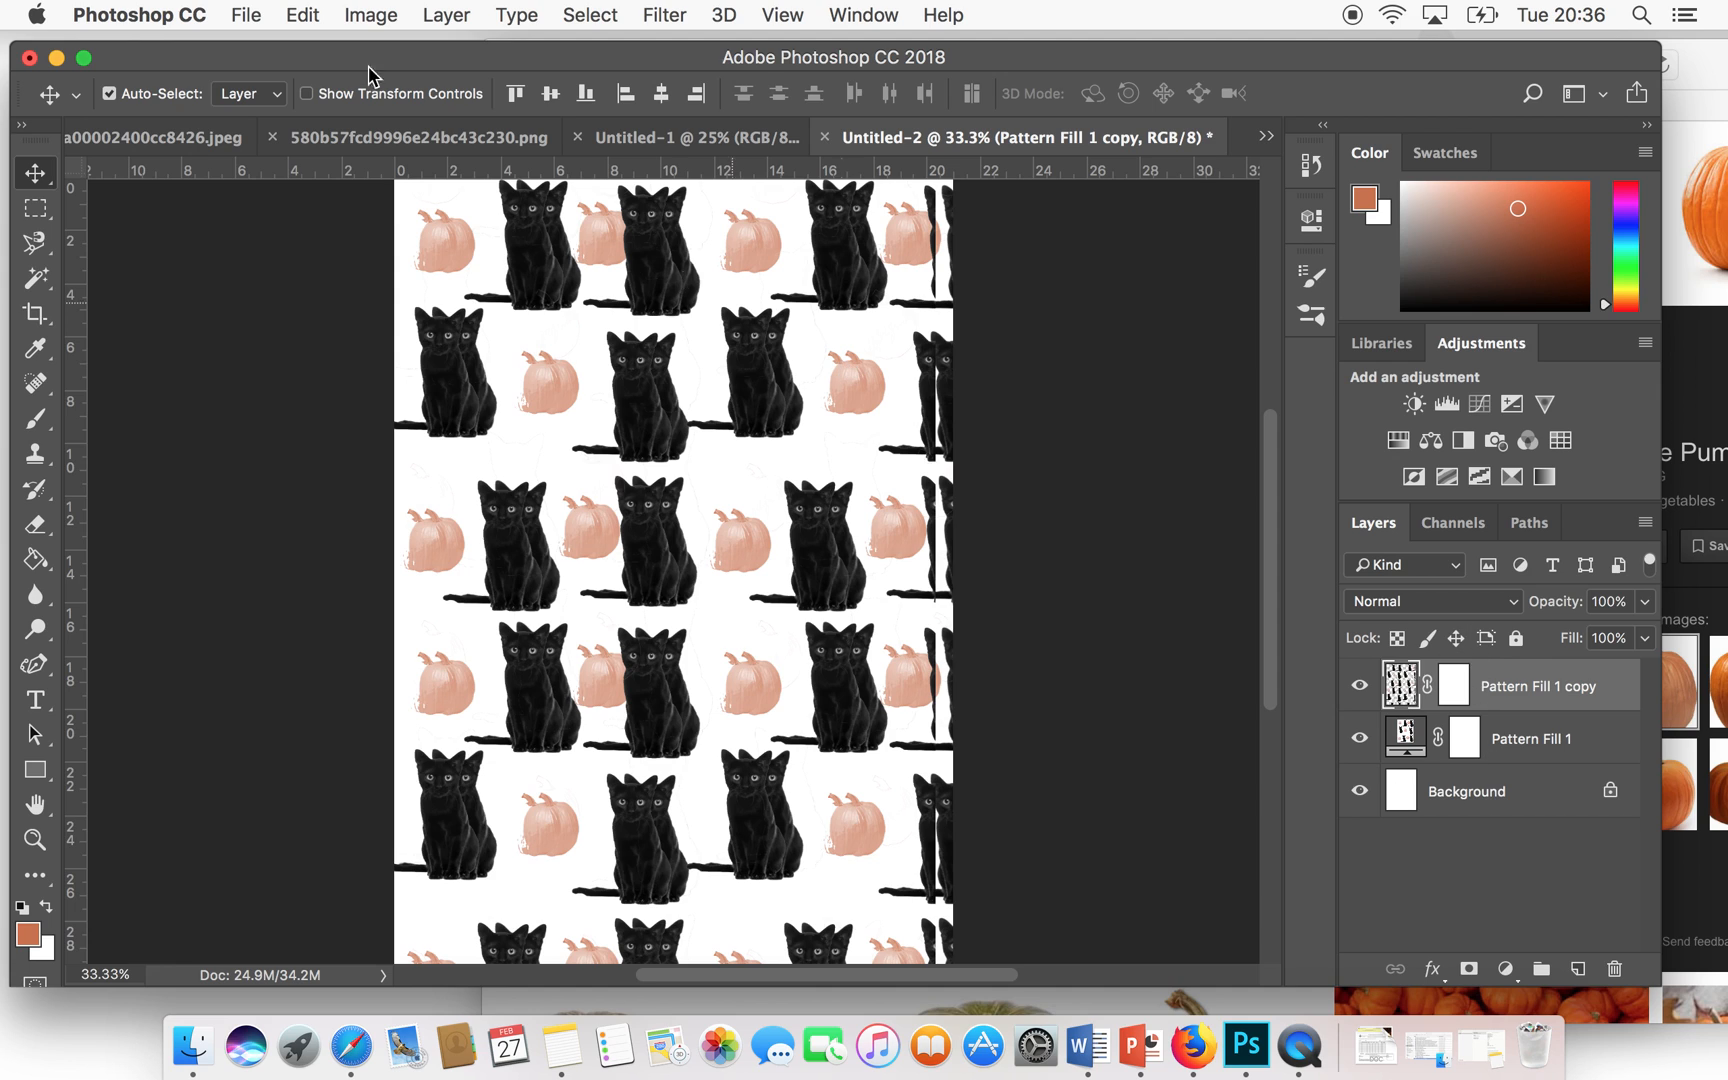
pyautogui.click(368, 16)
pyautogui.moveTo(398, 92)
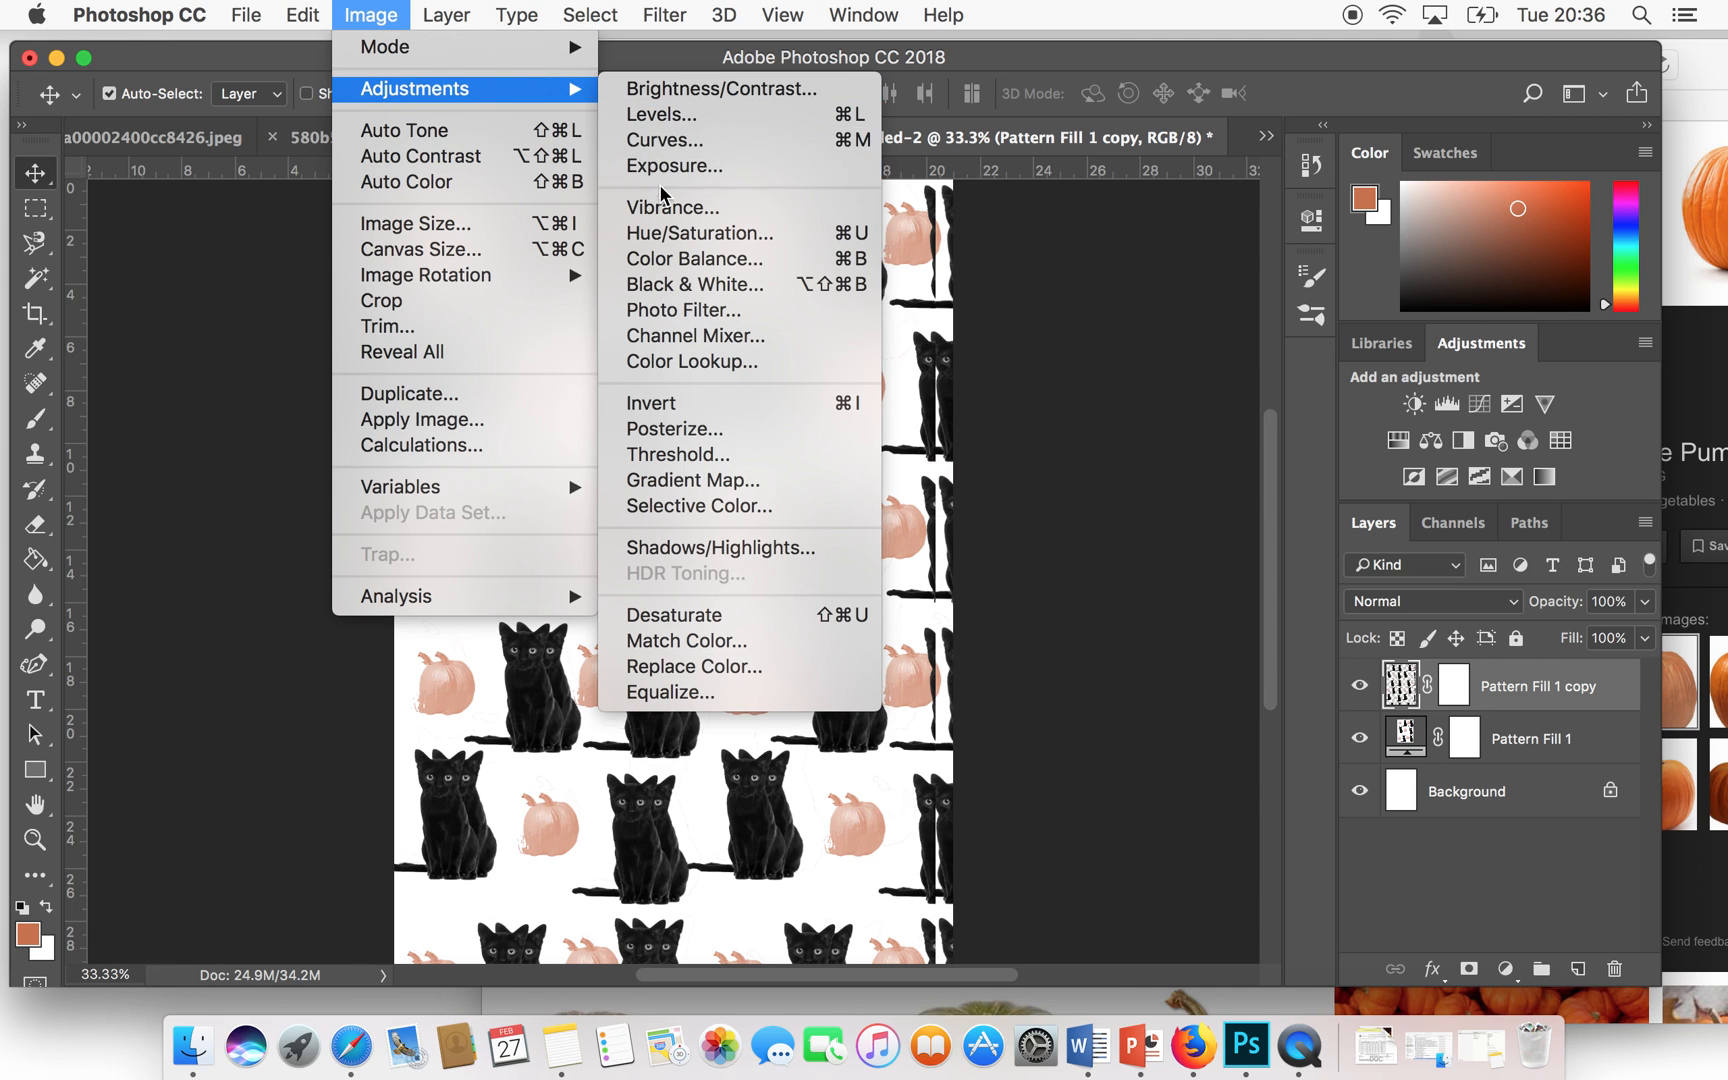
pyautogui.click(668, 243)
pyautogui.moveTo(870, 262); pyautogui.dragTo(1367, 189)
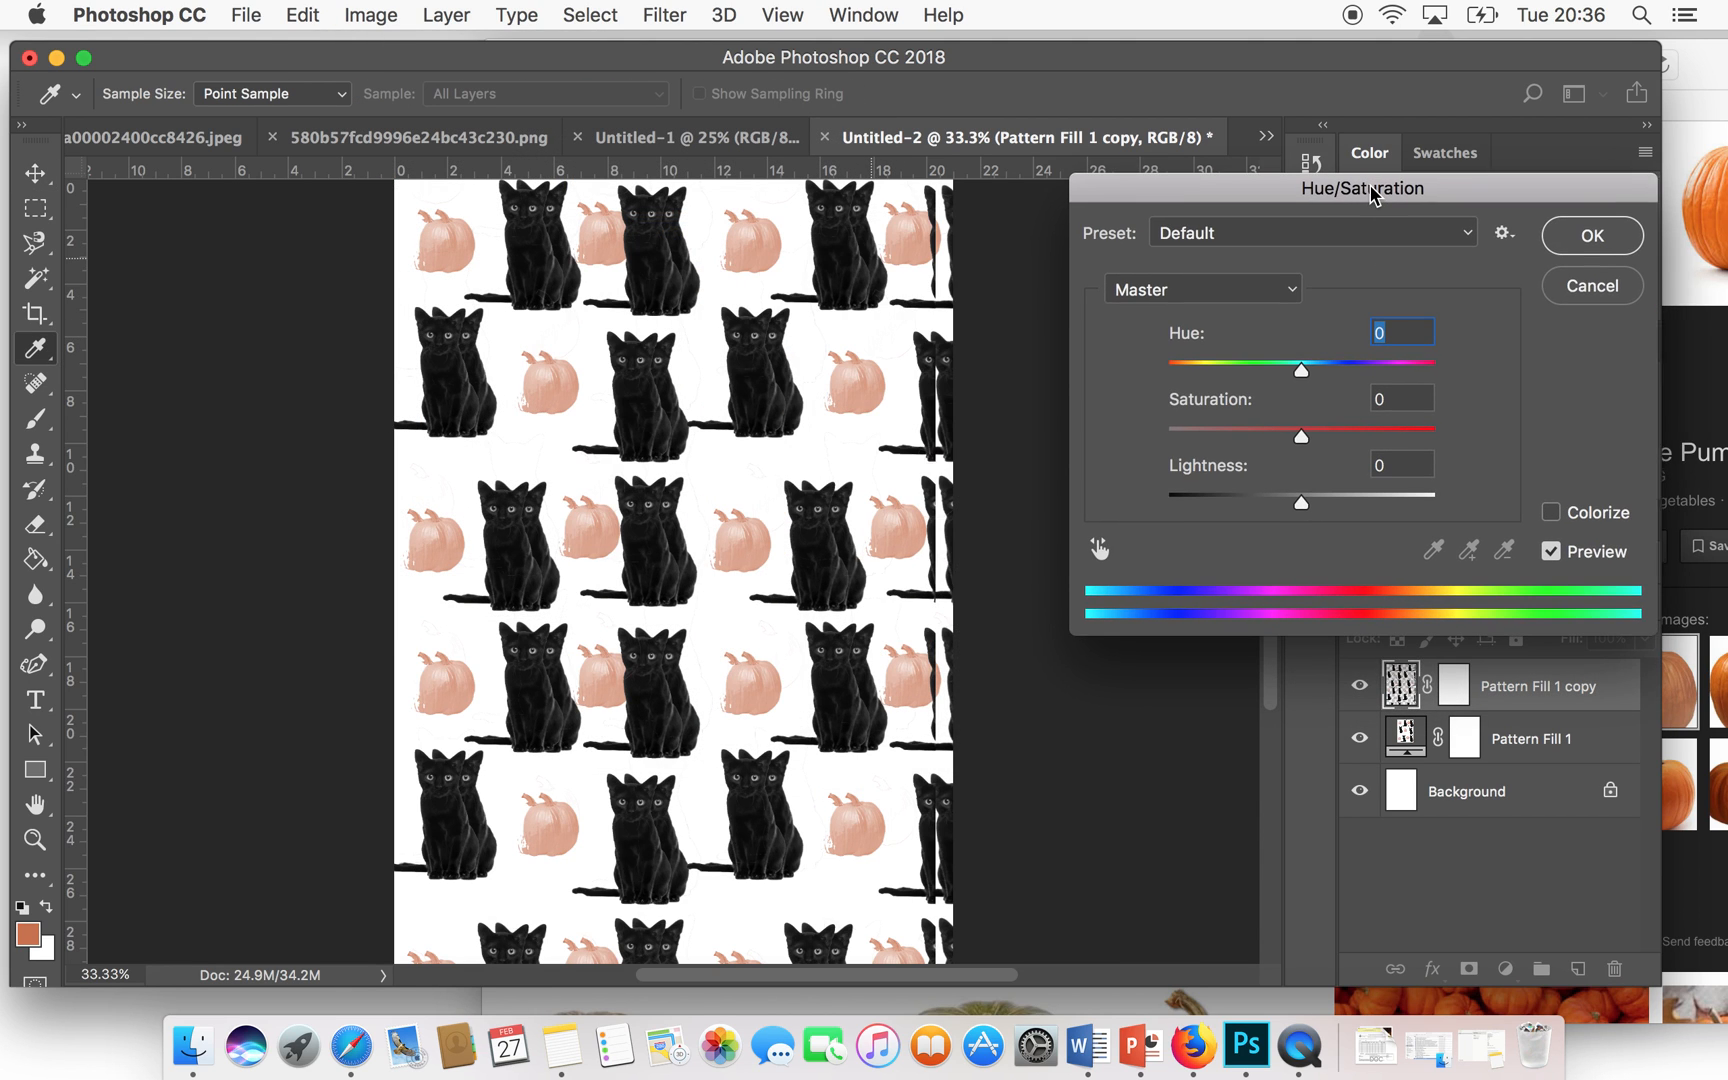
pyautogui.moveTo(1299, 368); pyautogui.dragTo(1396, 437)
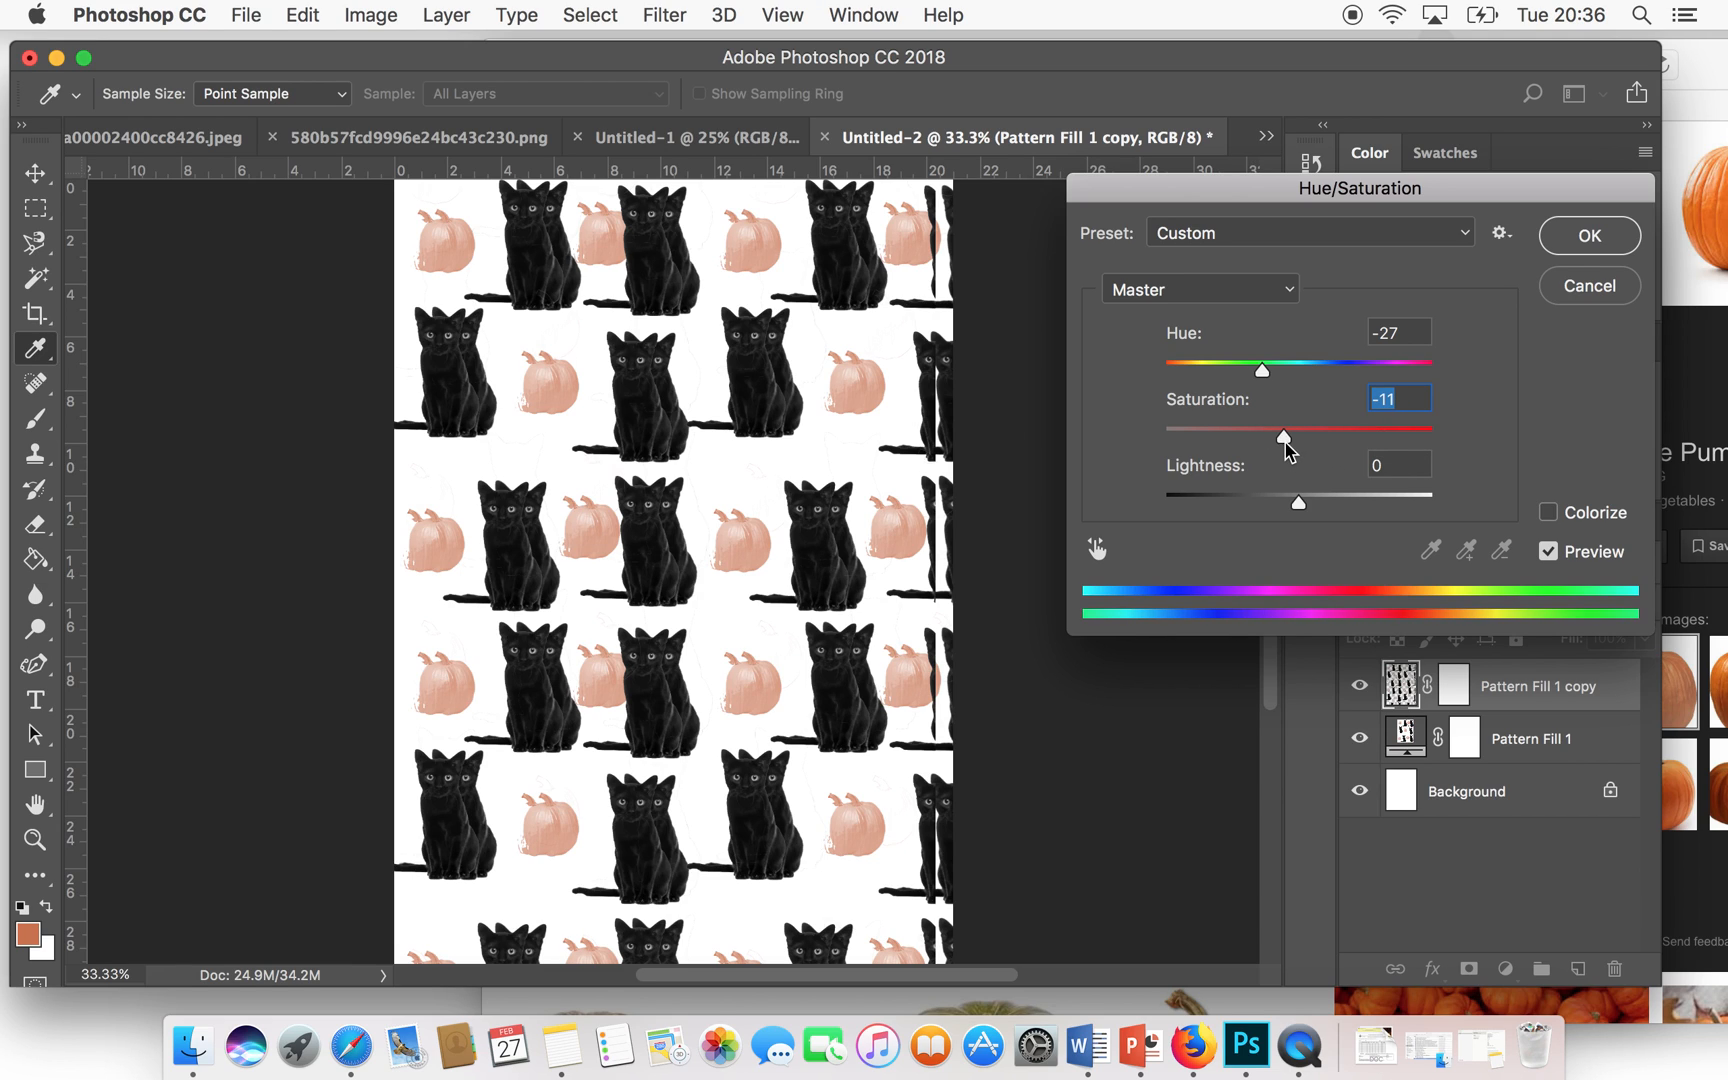
pyautogui.moveTo(1265, 375)
pyautogui.mouseDown()
pyautogui.moveTo(1338, 374)
pyautogui.moveTo(1291, 378)
pyautogui.mouseUp()
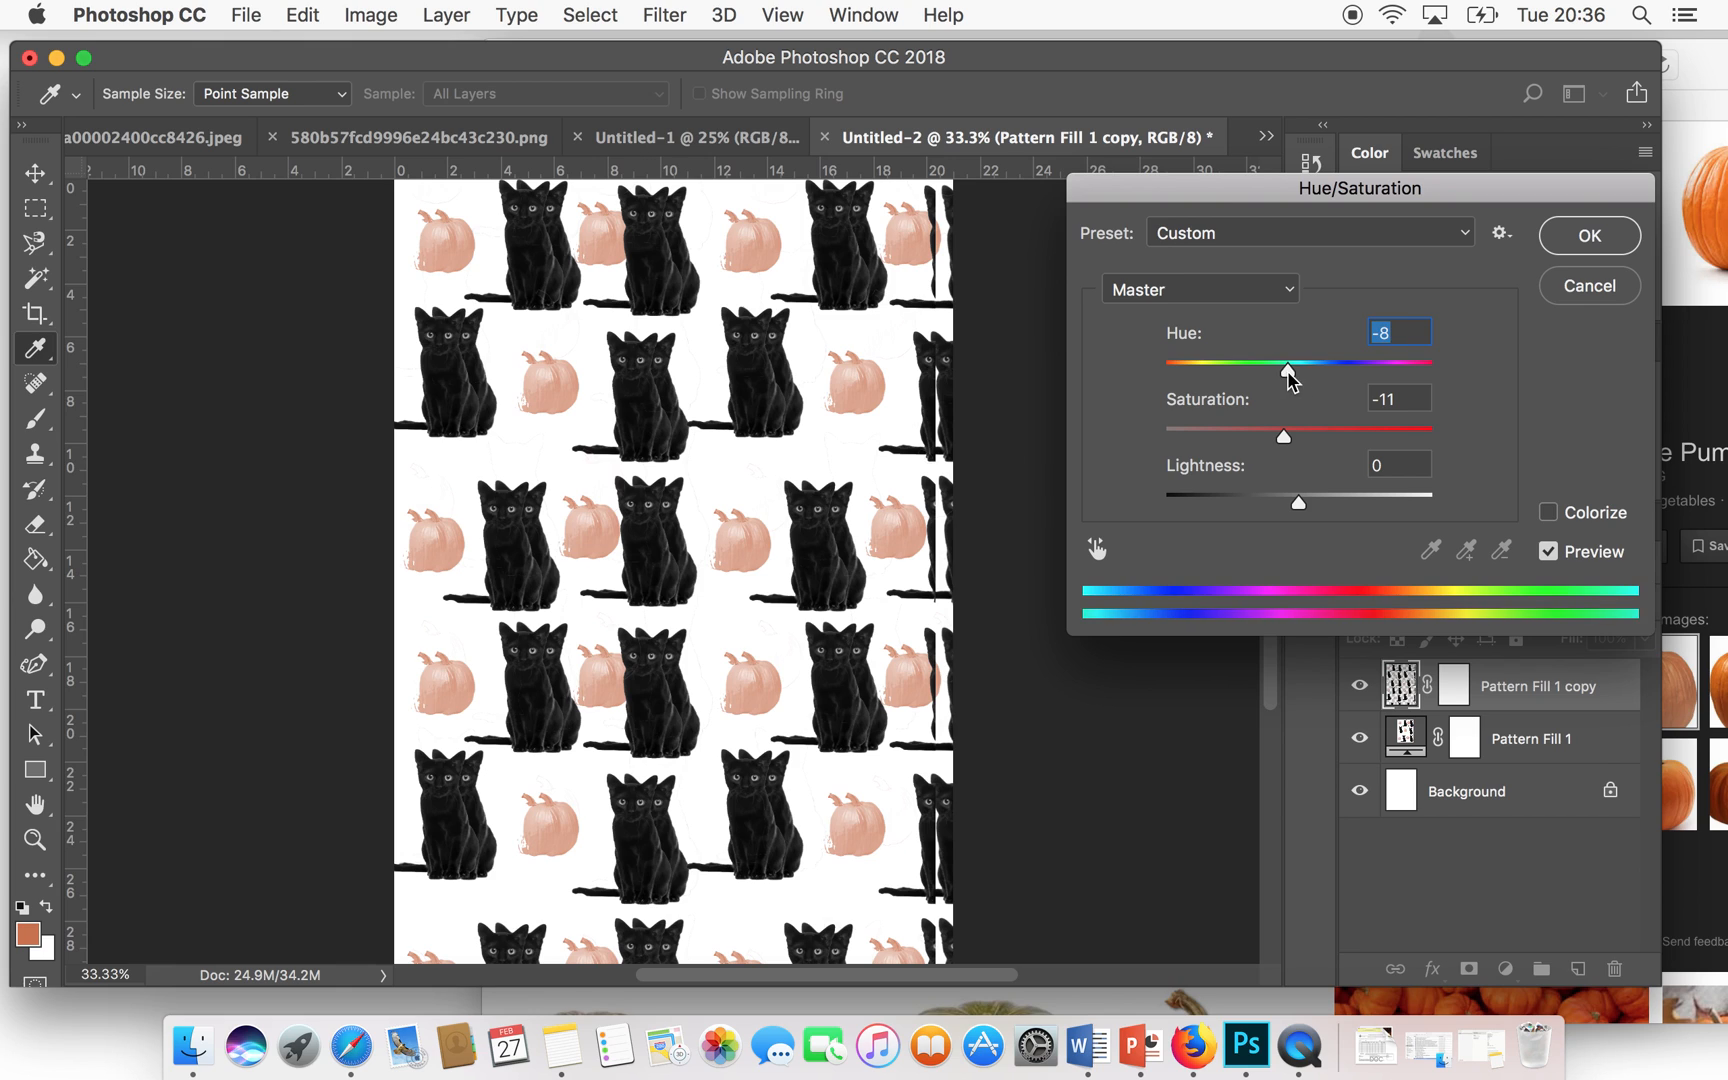
pyautogui.click(1584, 288)
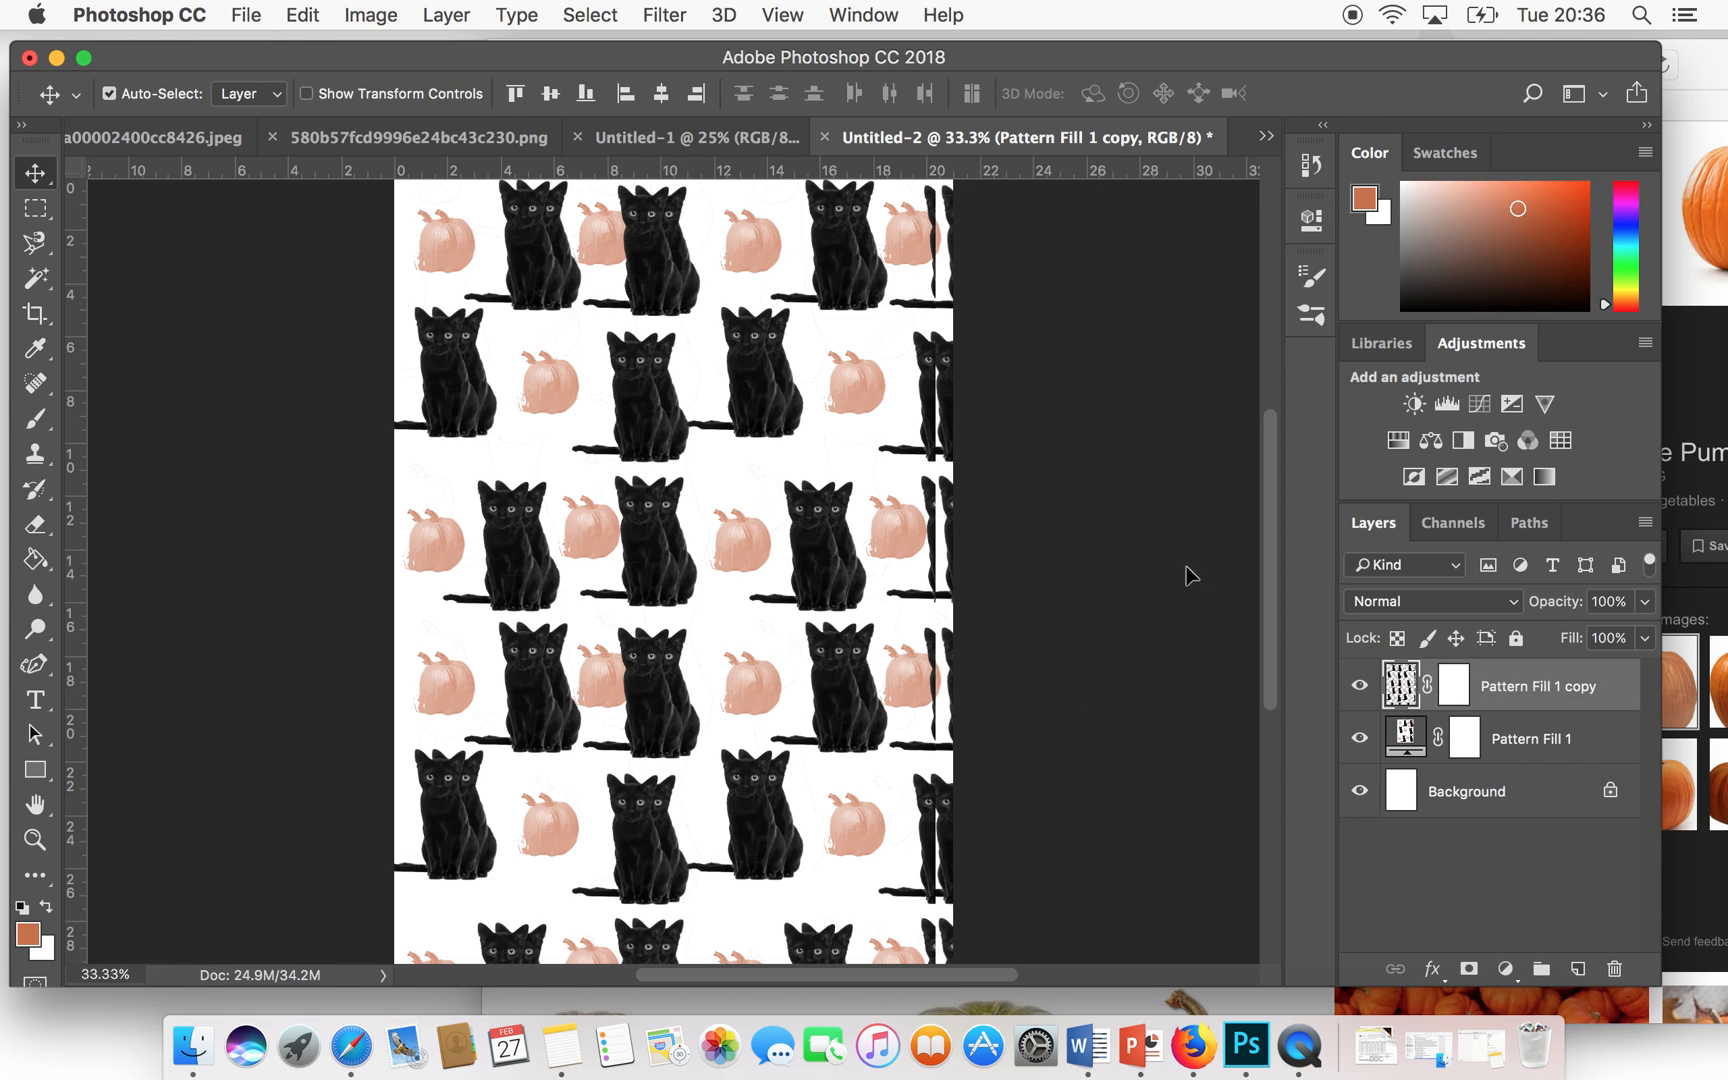
# - Apply a Hue/Saturation adjustment with hue -50 and saturation -3 to the Pattern Fill 1 copy layer
pyautogui.click(398, 15)
pyautogui.moveTo(400, 88)
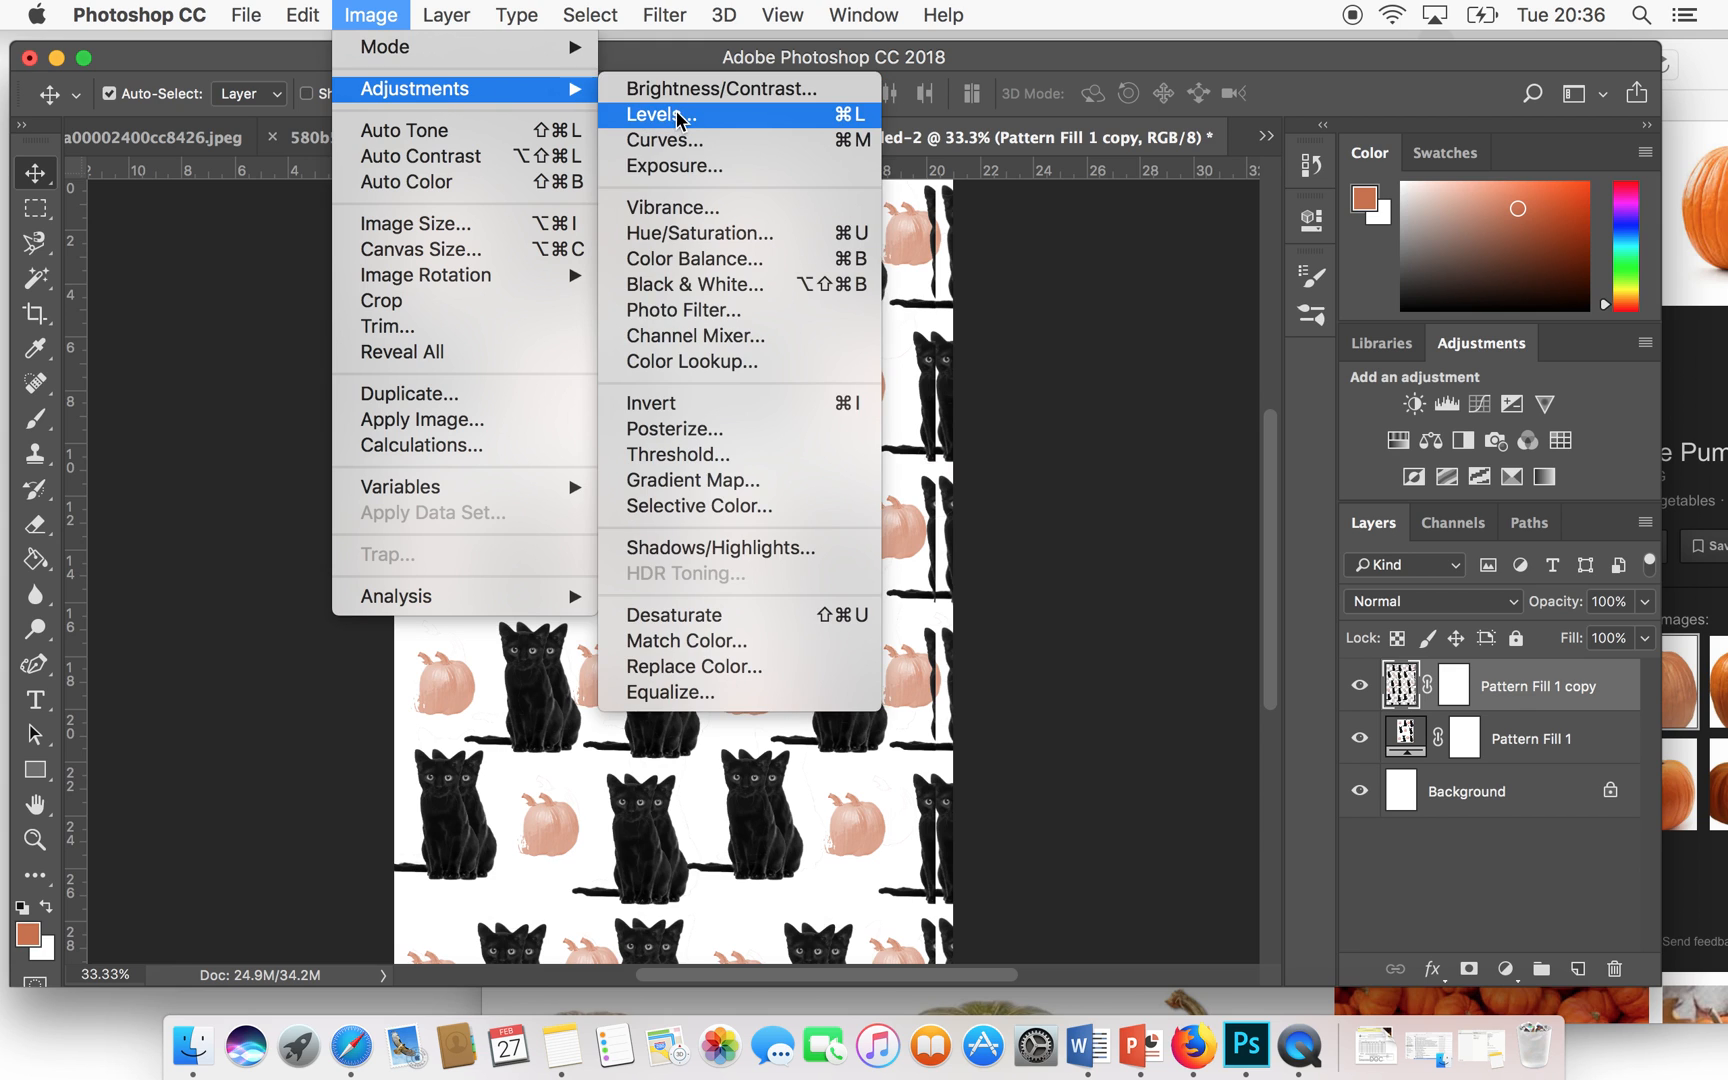
pyautogui.click(689, 234)
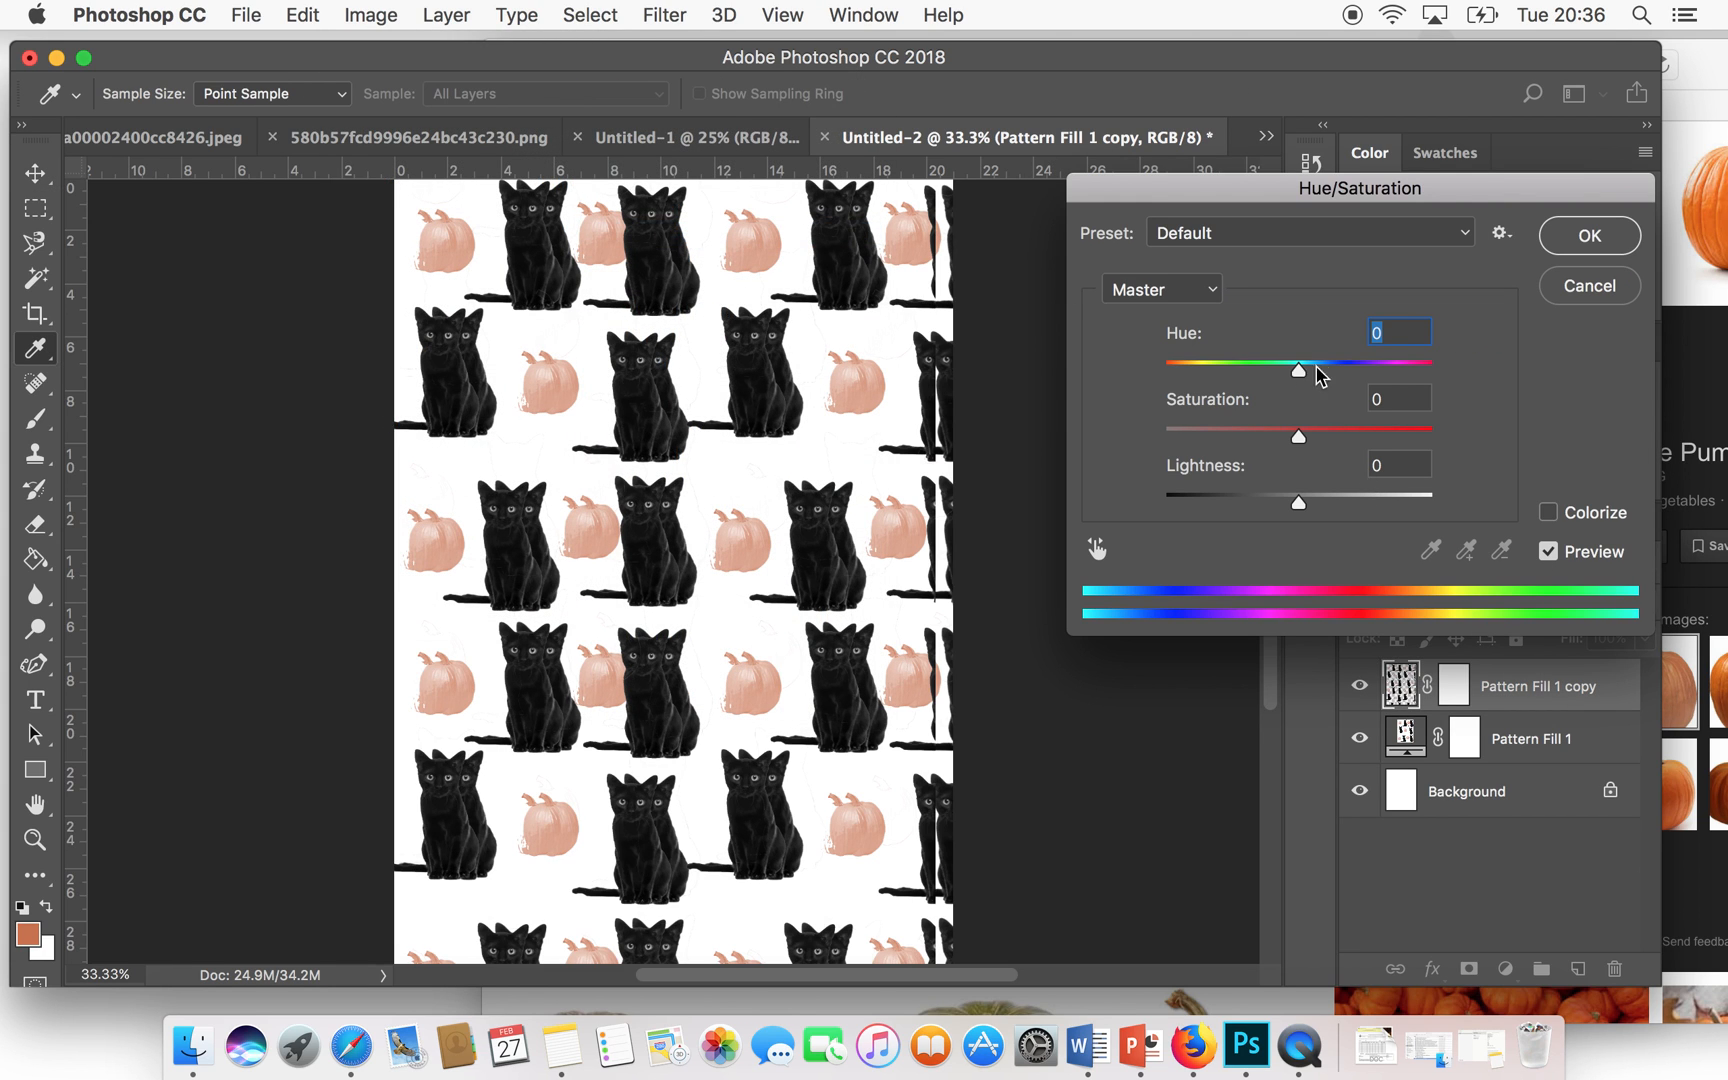
pyautogui.moveTo(1316, 368); pyautogui.dragTo(1236, 370)
pyautogui.moveTo(1302, 437)
pyautogui.mouseDown()
pyautogui.moveTo(1345, 438)
pyautogui.moveTo(1294, 437)
pyautogui.mouseUp()
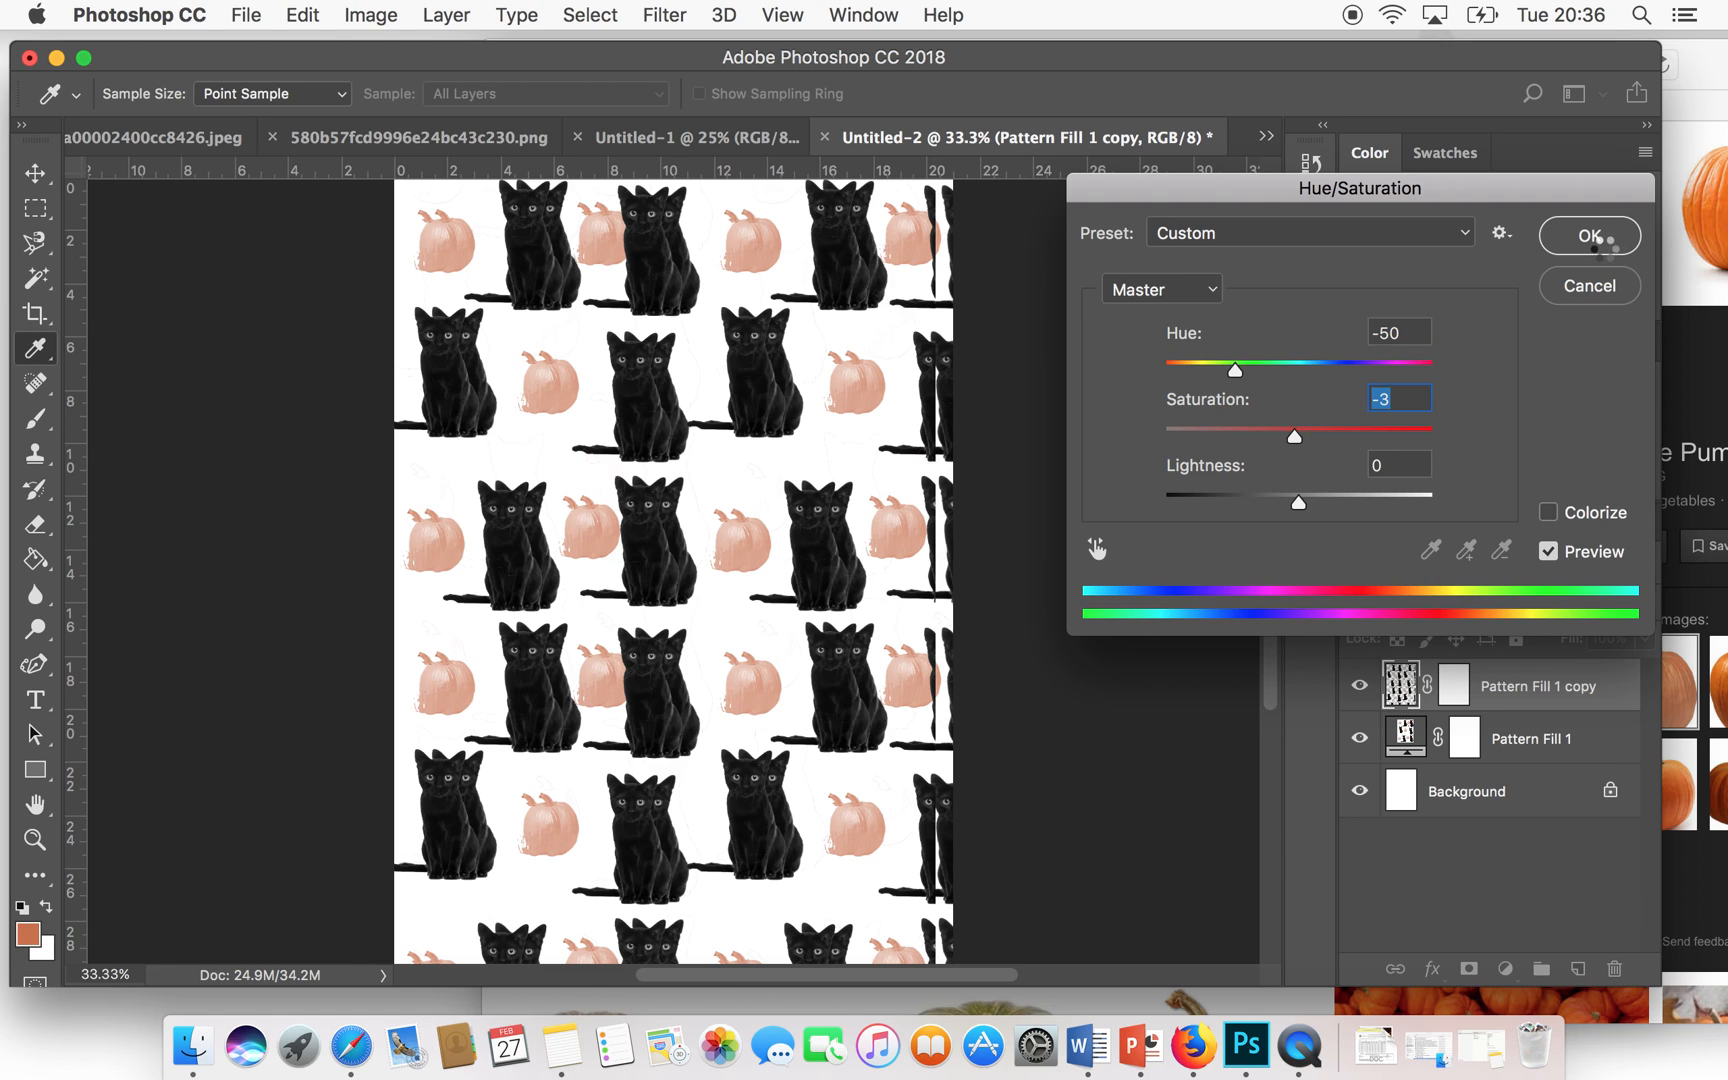
pyautogui.click(1606, 240)
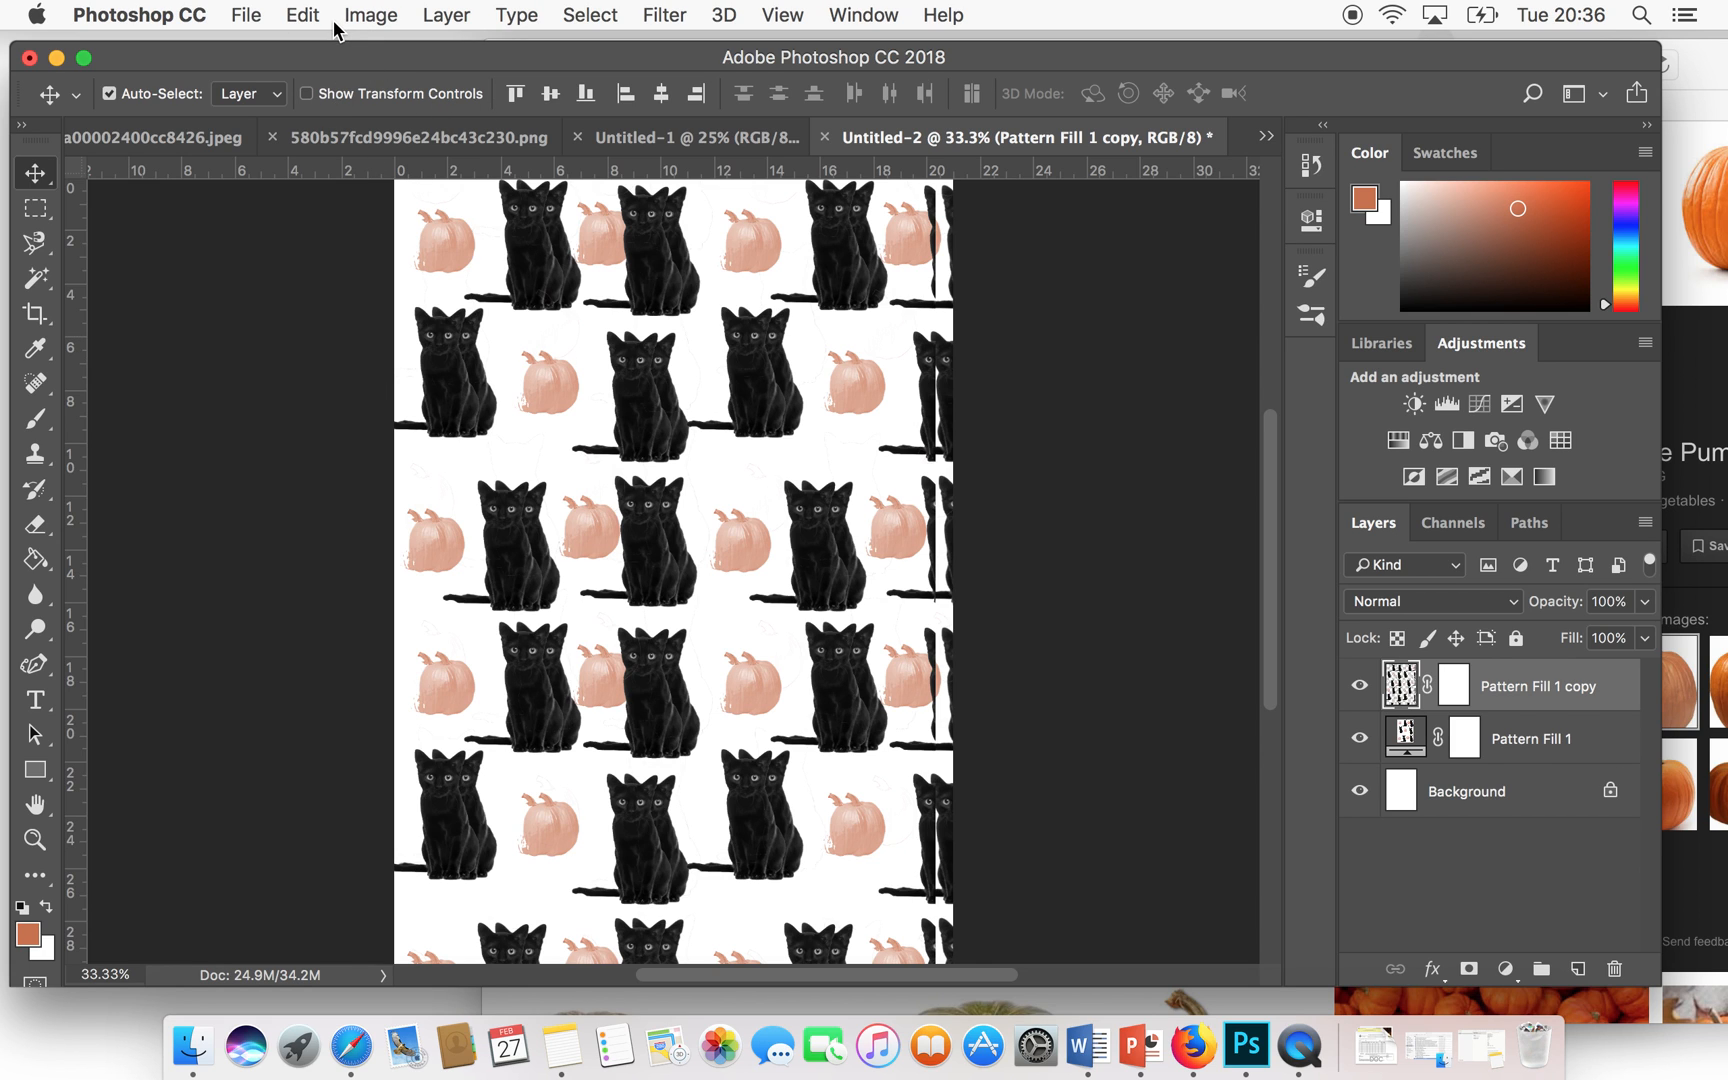
pyautogui.click(365, 16)
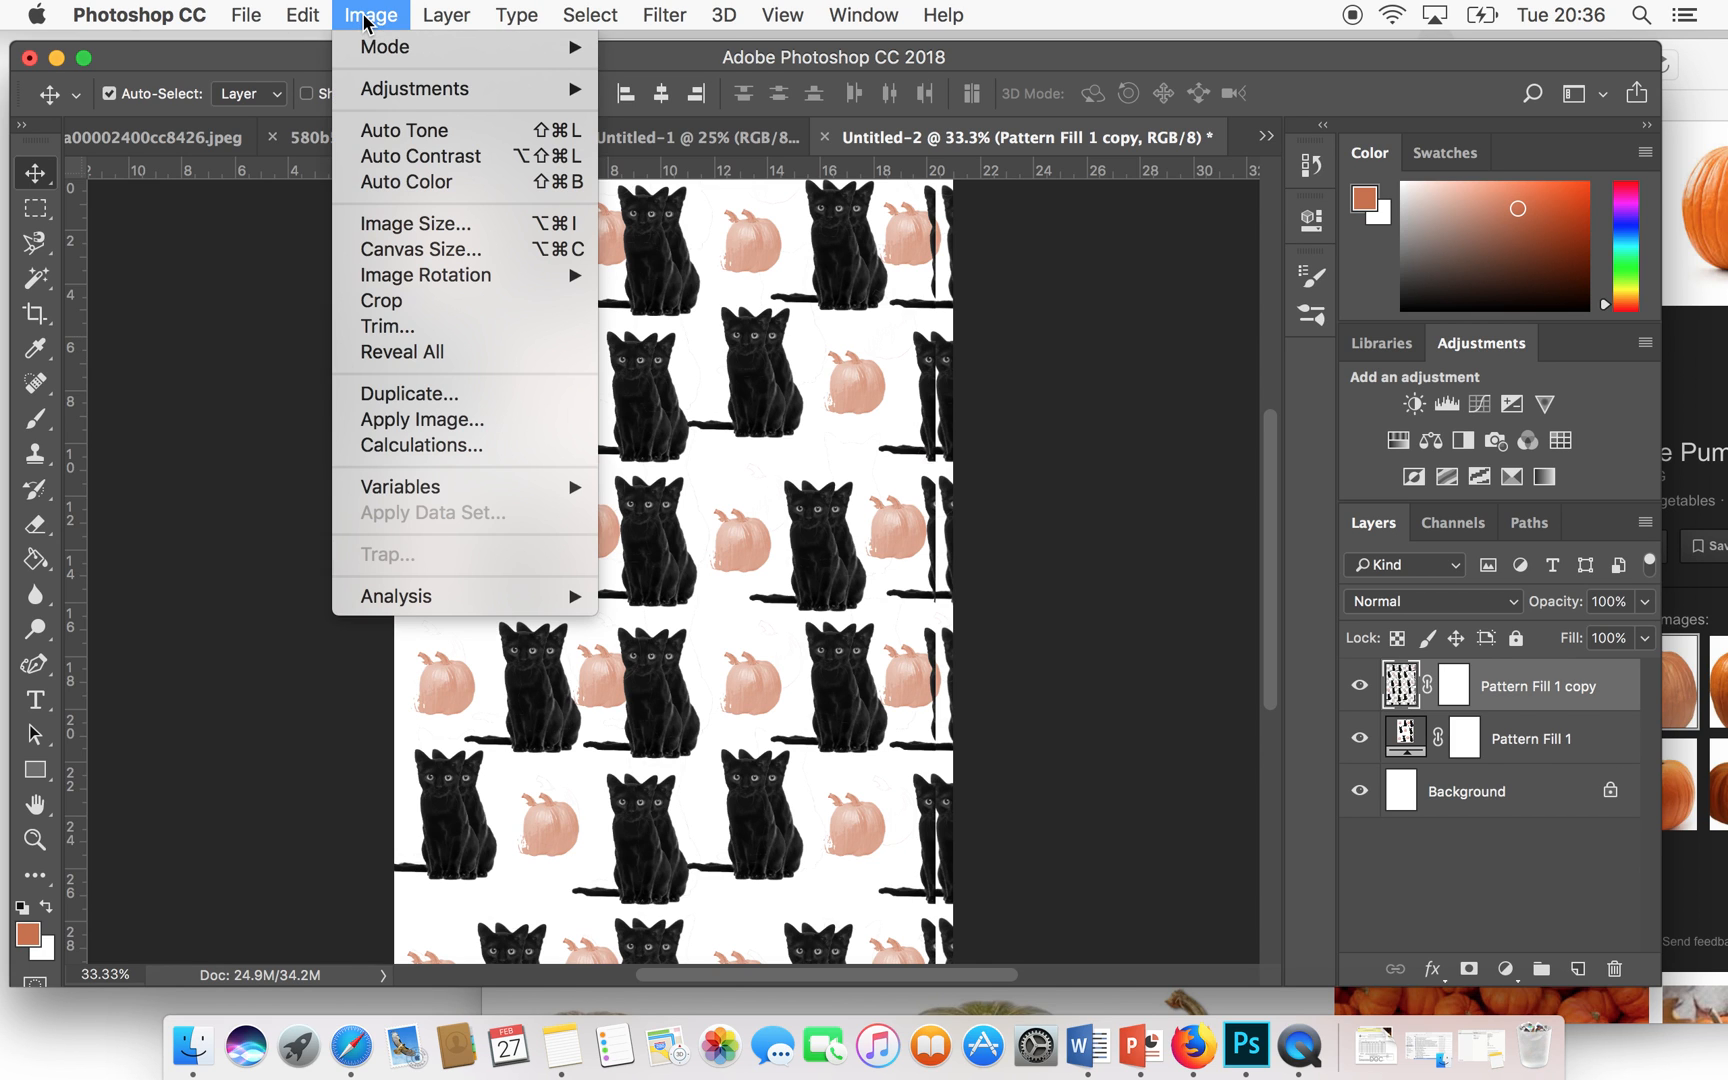
pyautogui.click(1165, 470)
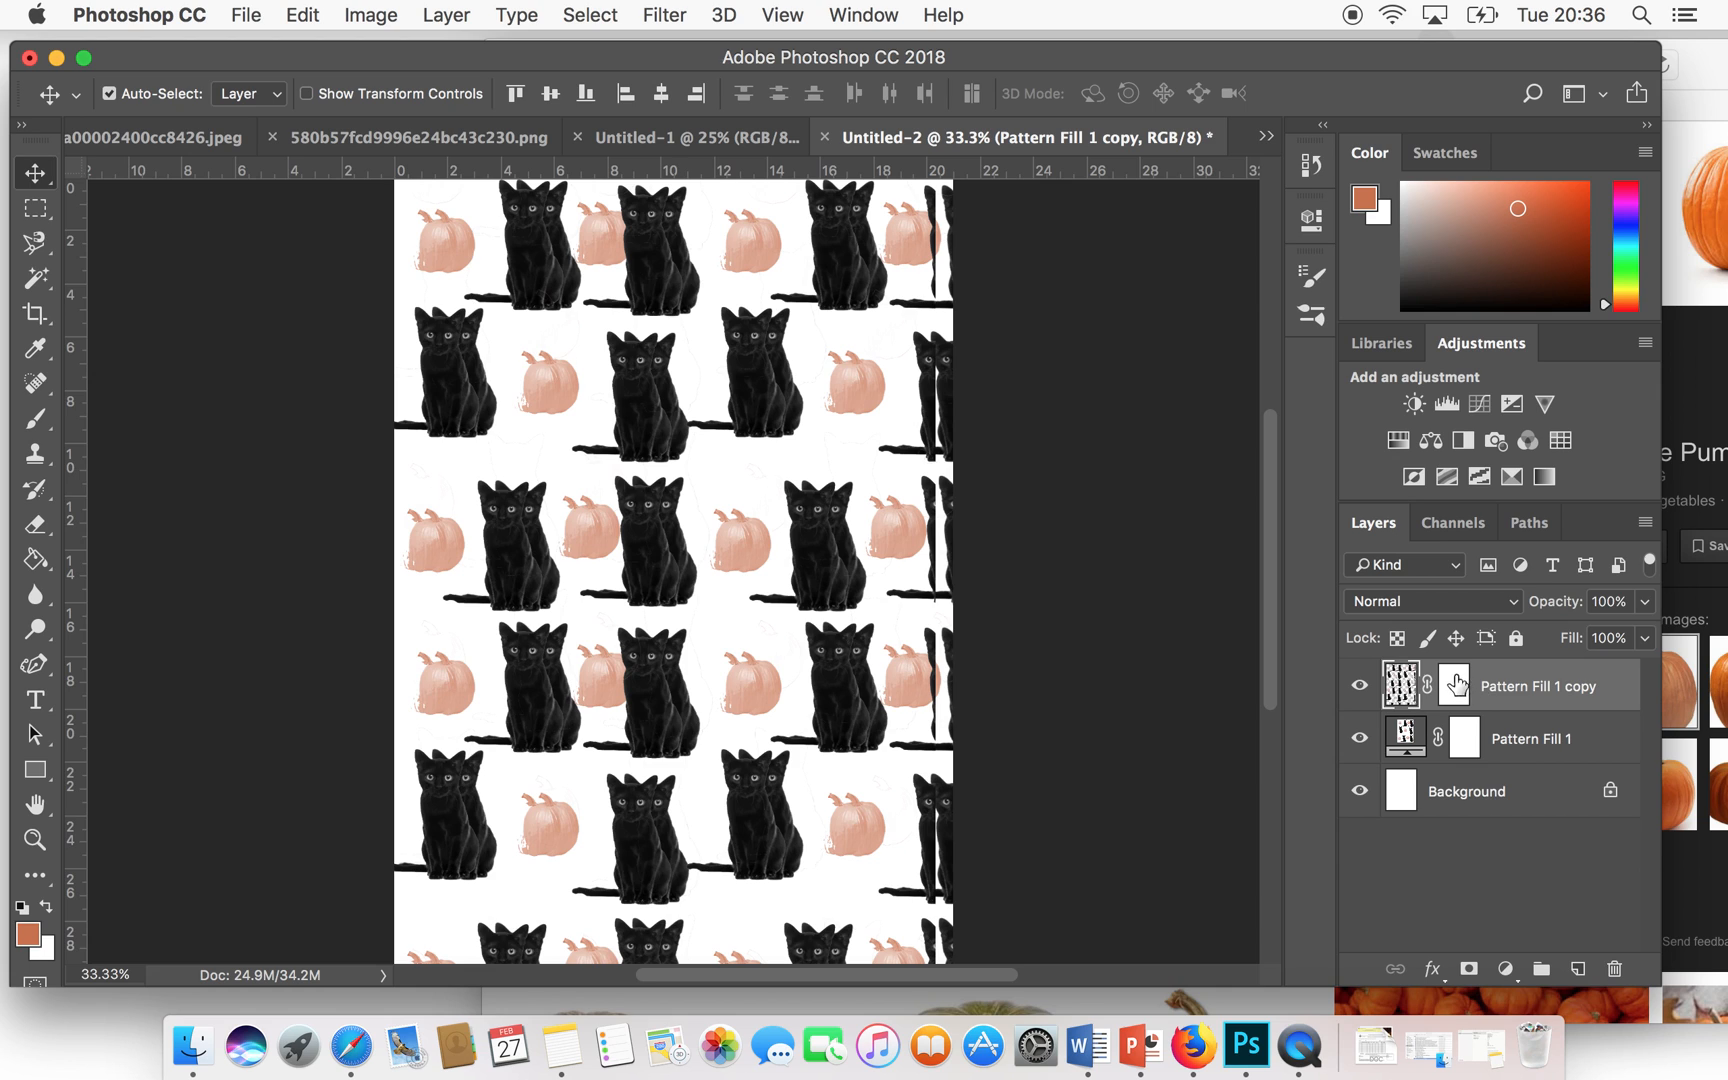
pyautogui.rightClick(1398, 700)
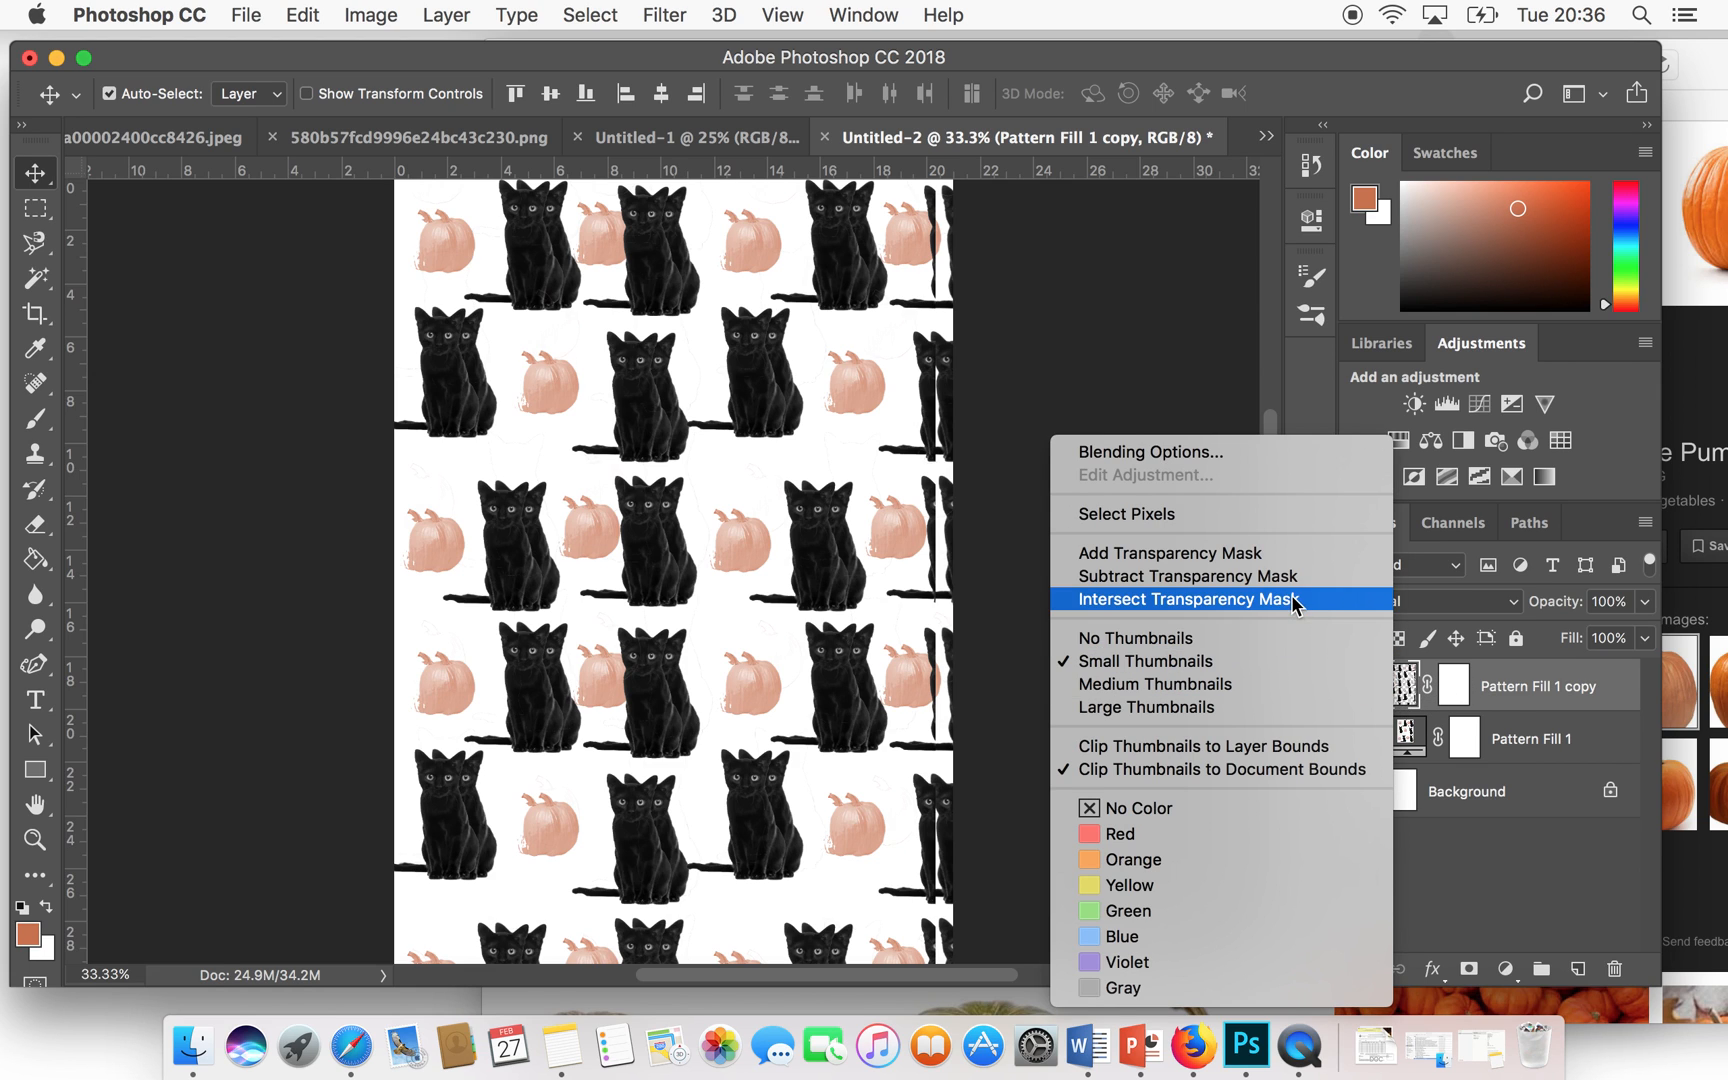
pyautogui.click(1510, 690)
pyautogui.rightClick(1512, 684)
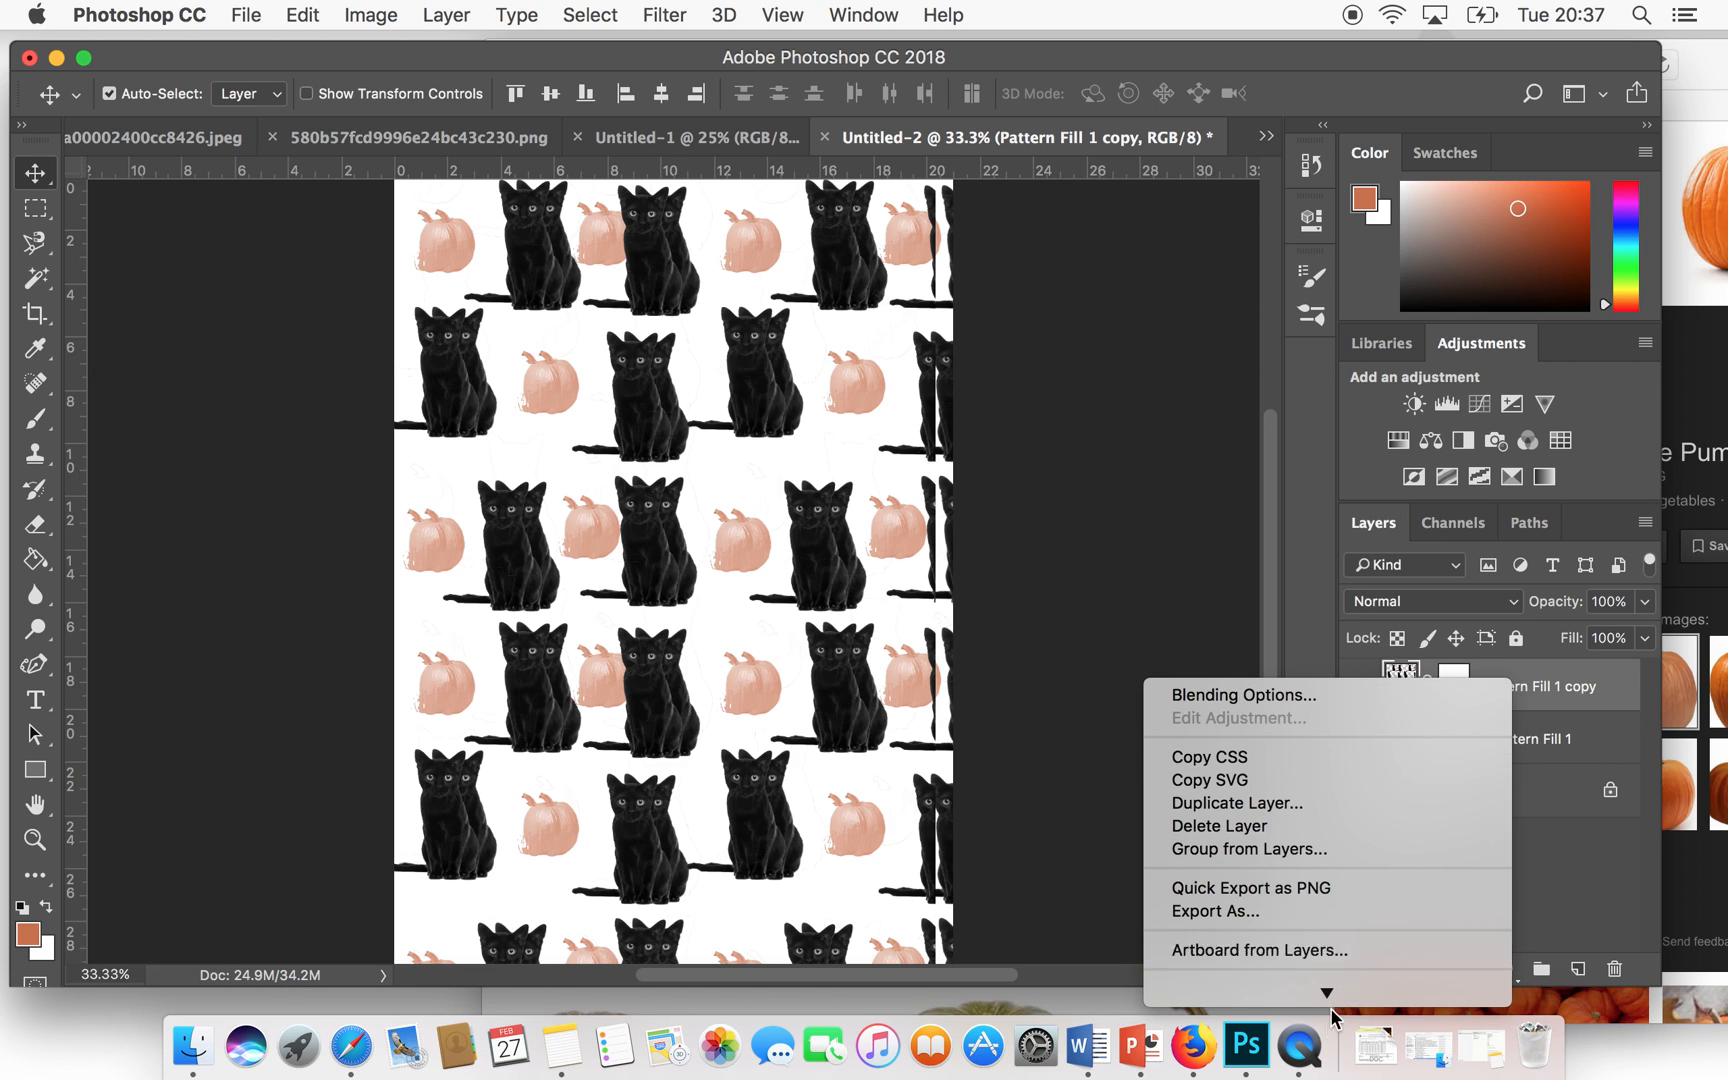
pyautogui.click(1103, 770)
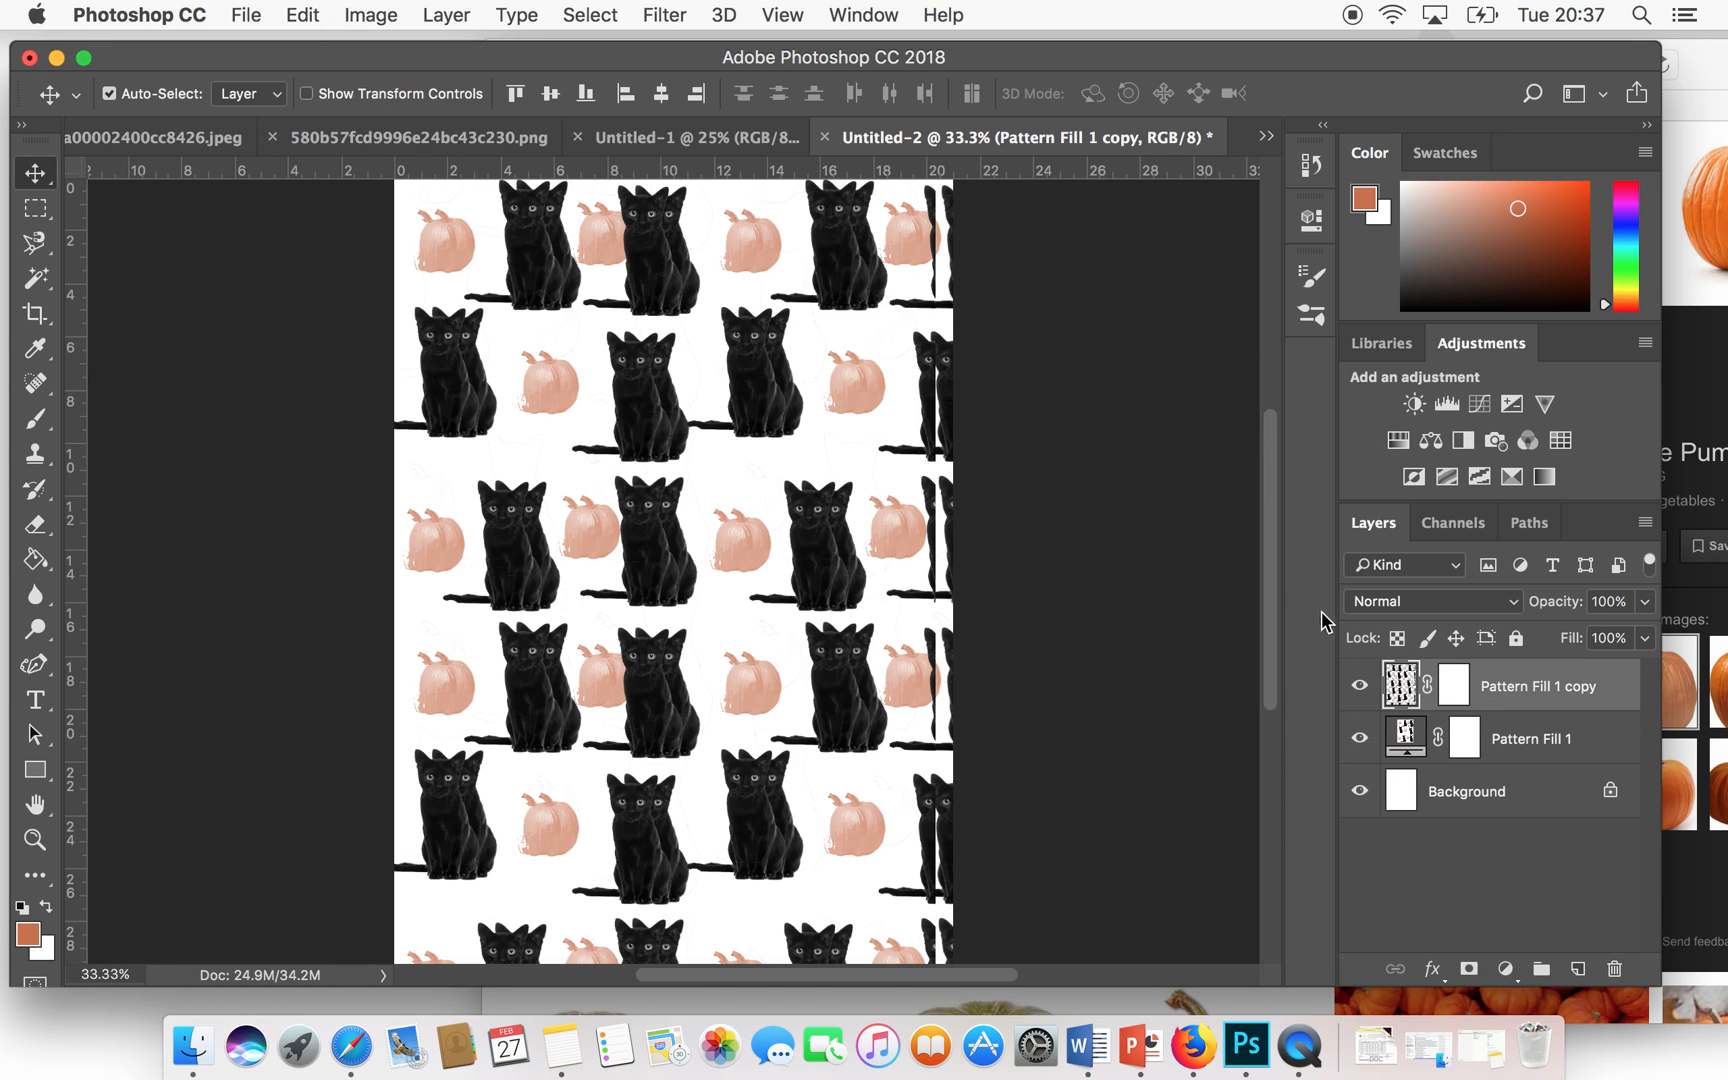
# - Set the blend mode of the Pattern Fill 1 copy layer to Linear Burn
pyautogui.click(1414, 603)
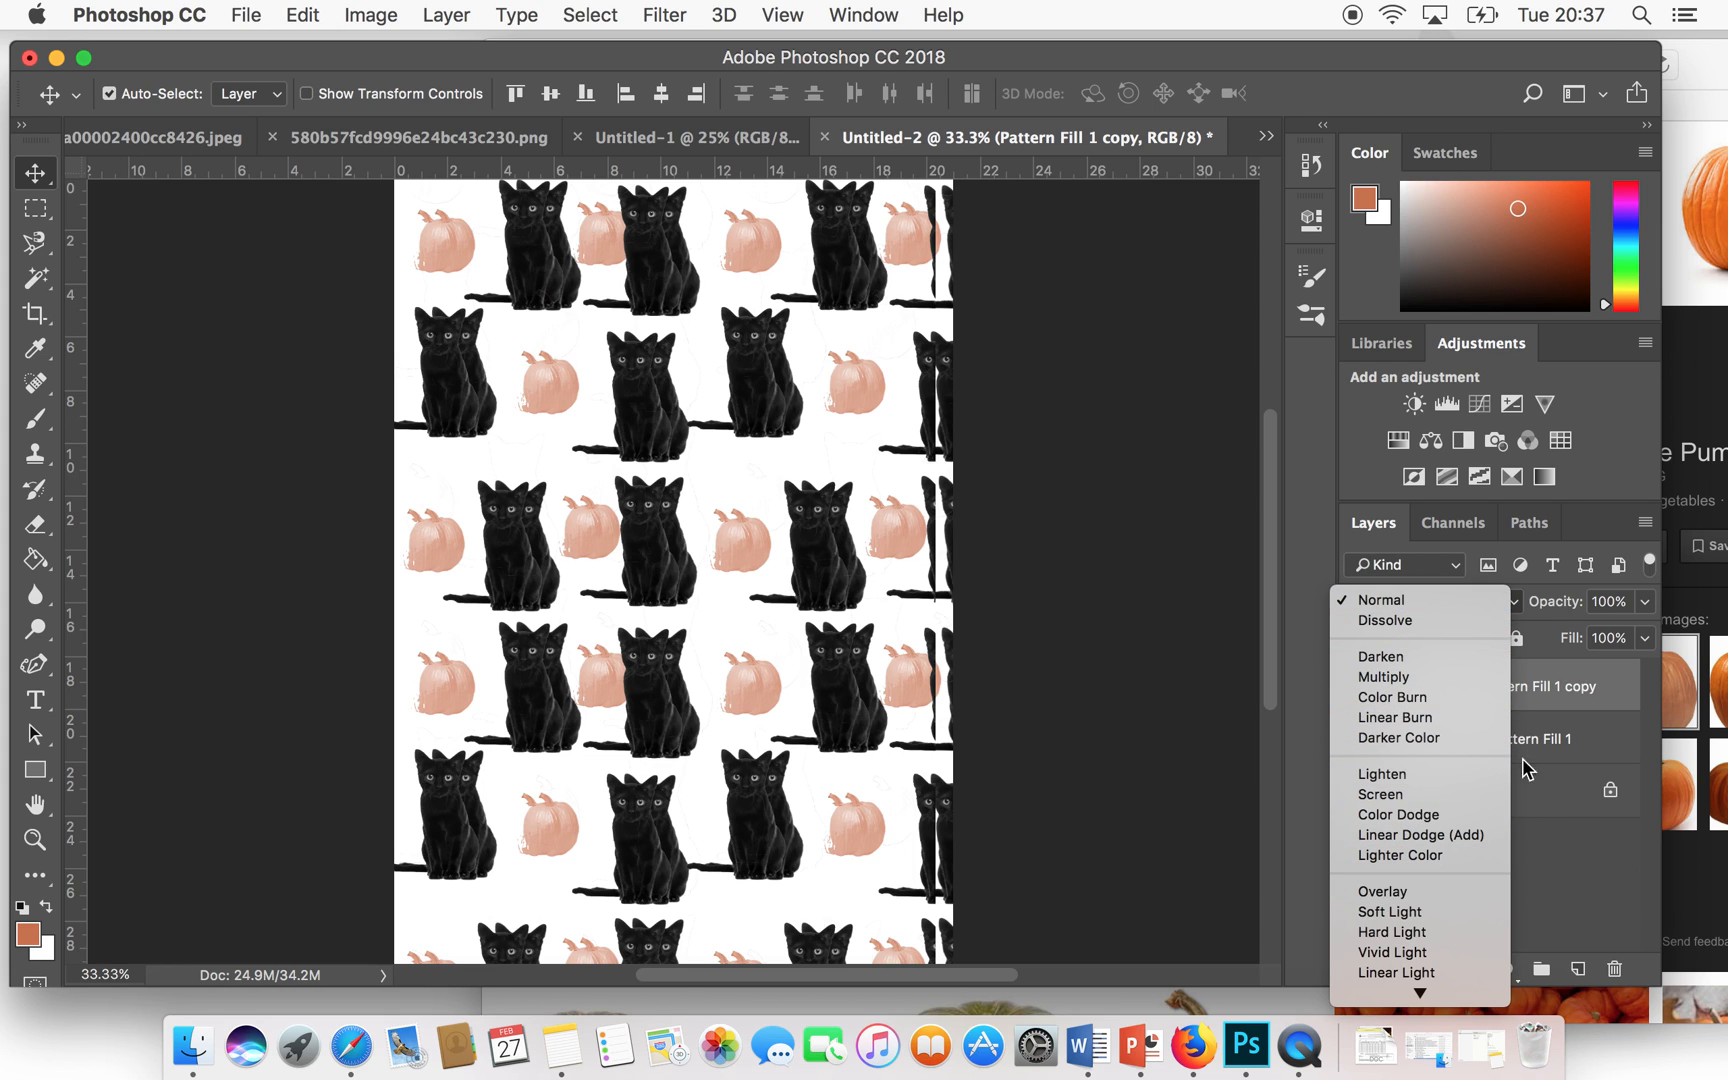
pyautogui.click(1560, 832)
pyautogui.click(1420, 606)
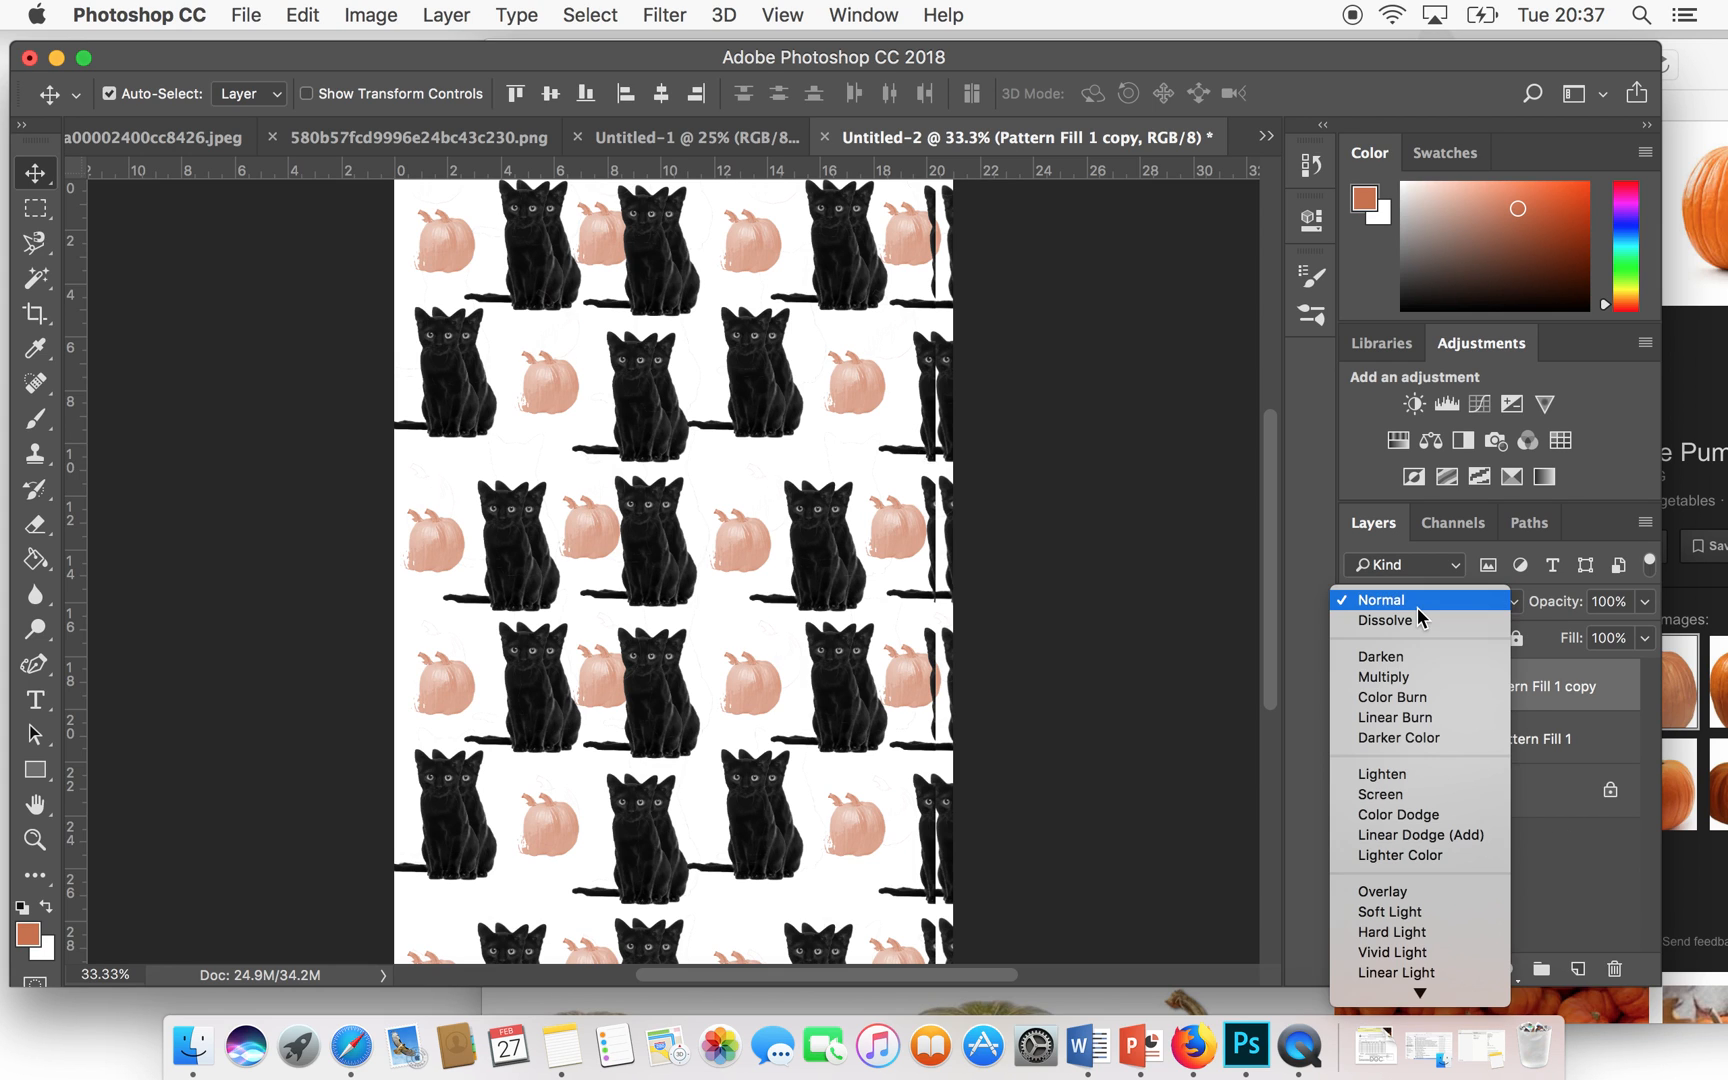
pyautogui.click(1420, 712)
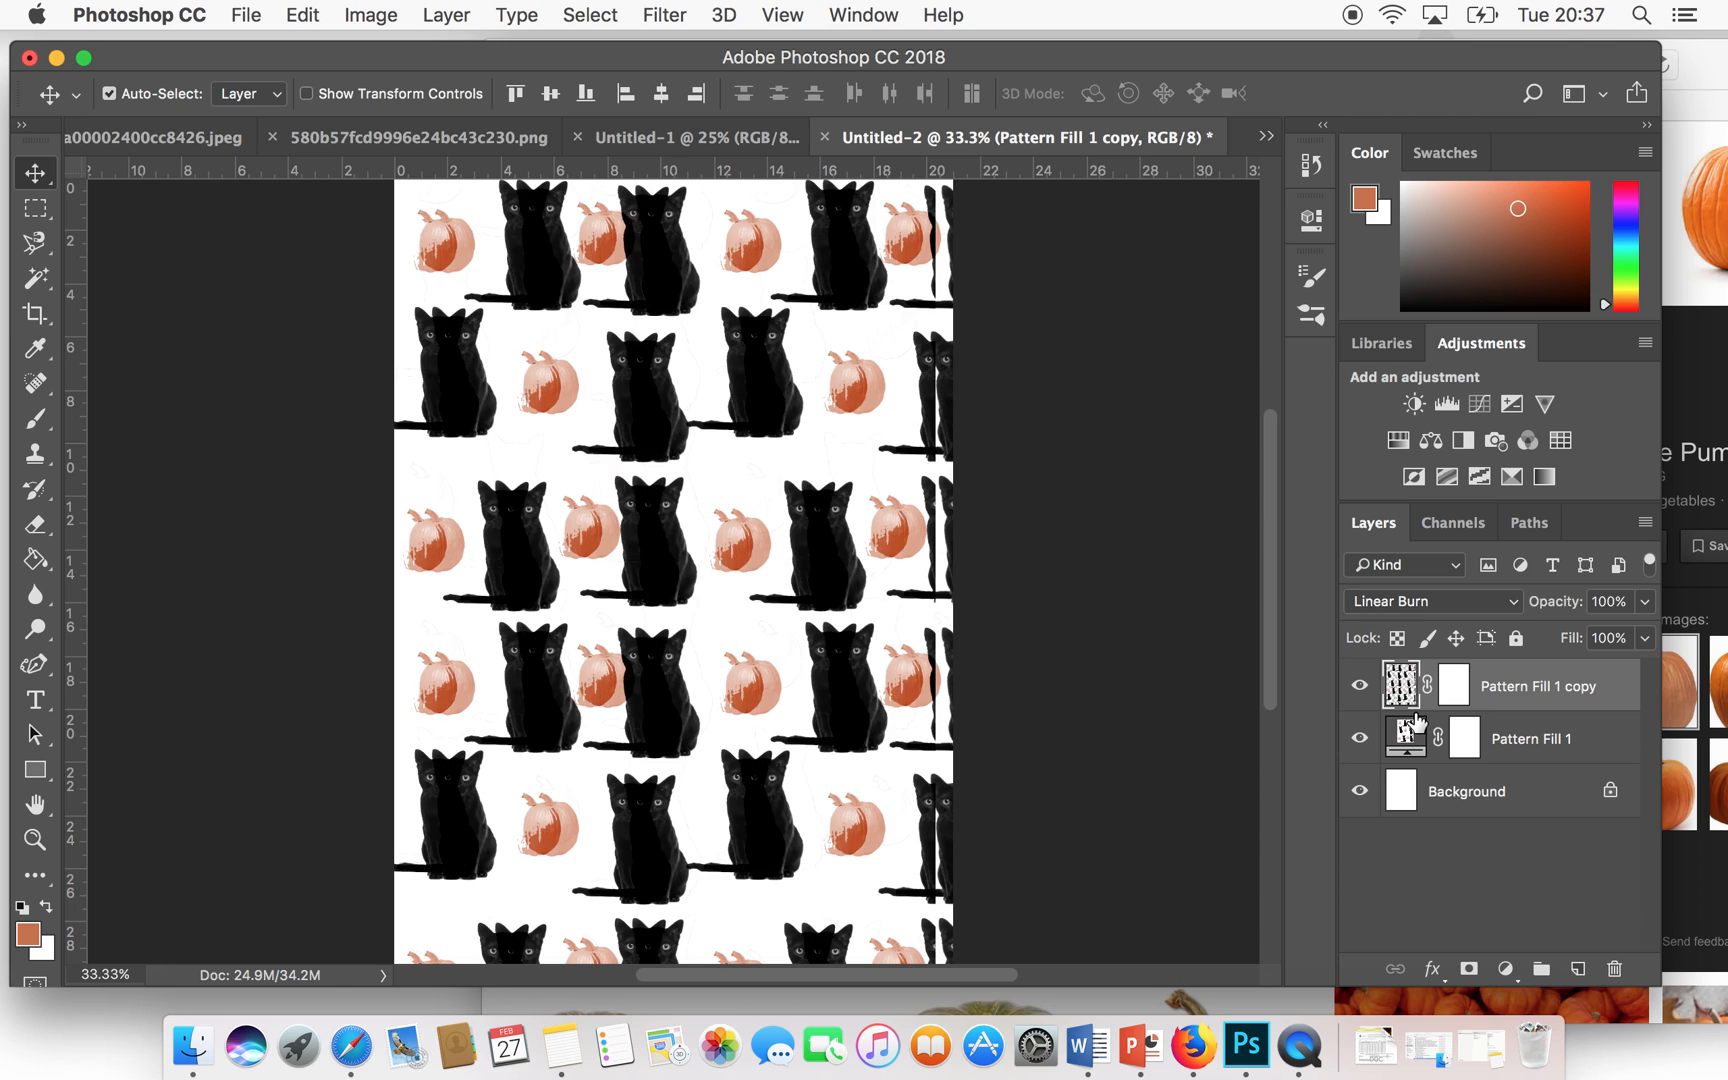
# - Change the blend mode of the Pattern Fill 1 copy layer to Difference
pyautogui.click(1420, 604)
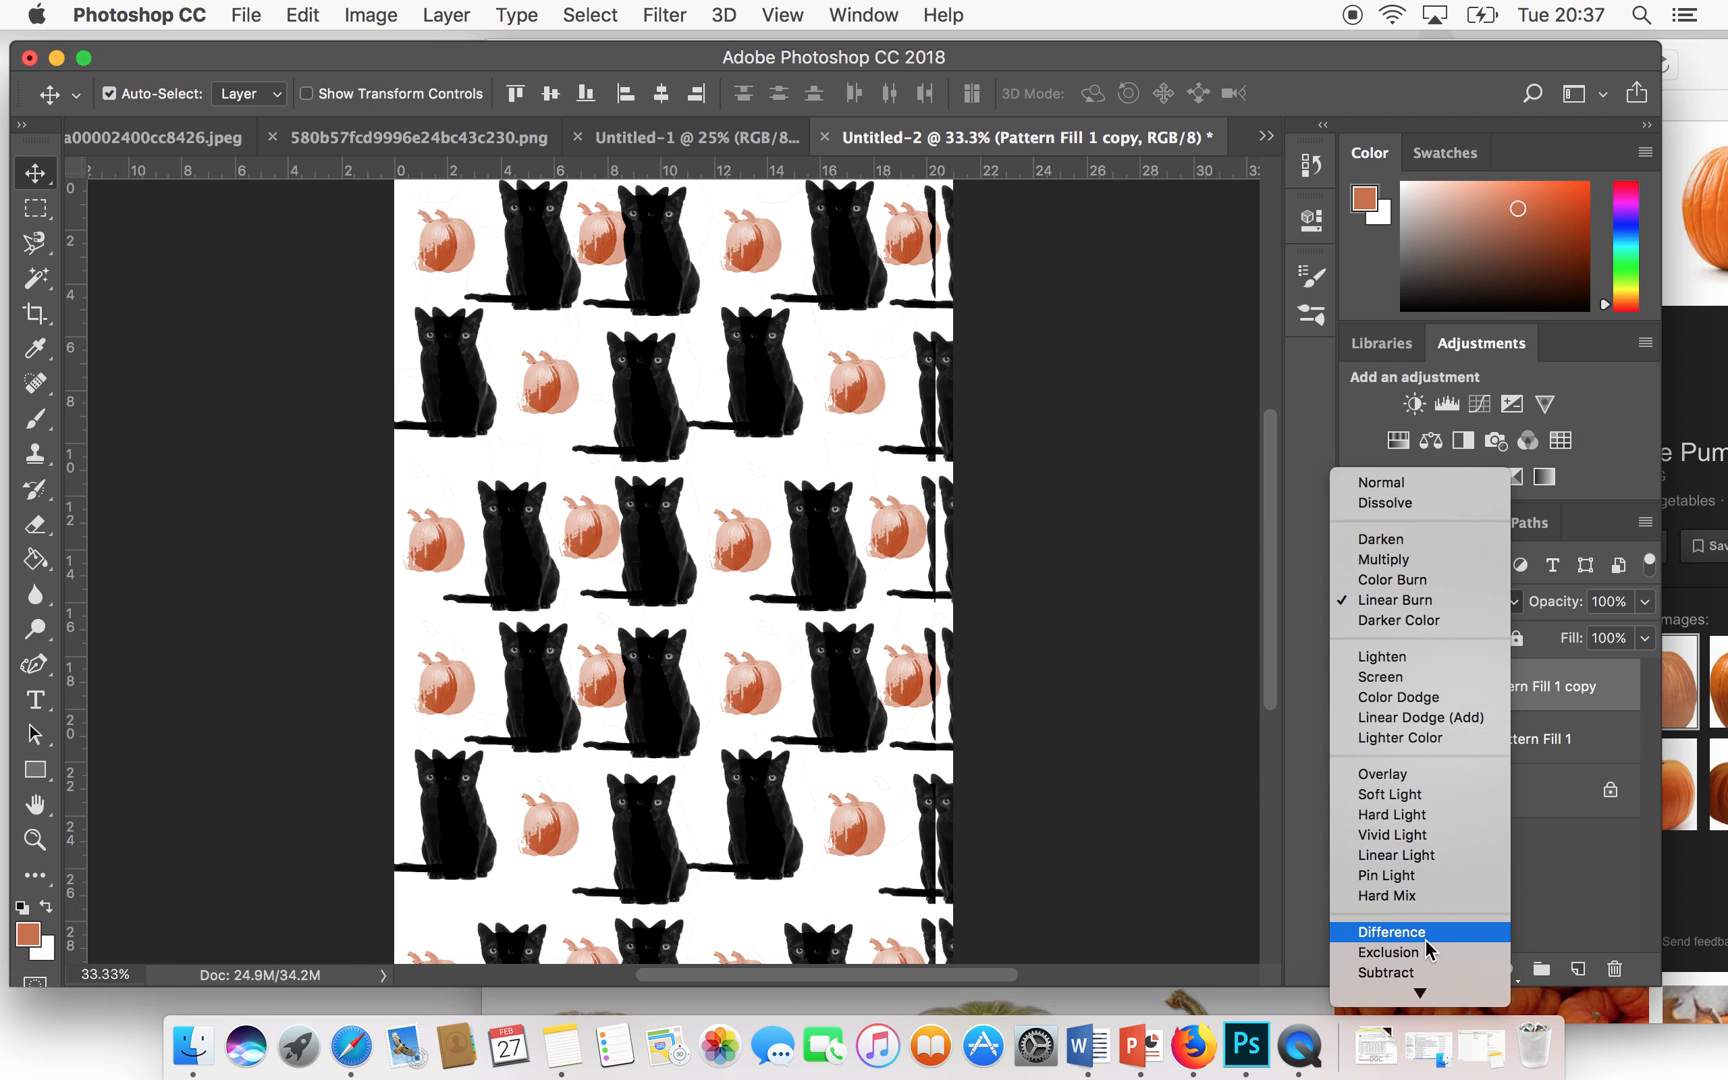
pyautogui.moveTo(1419, 990)
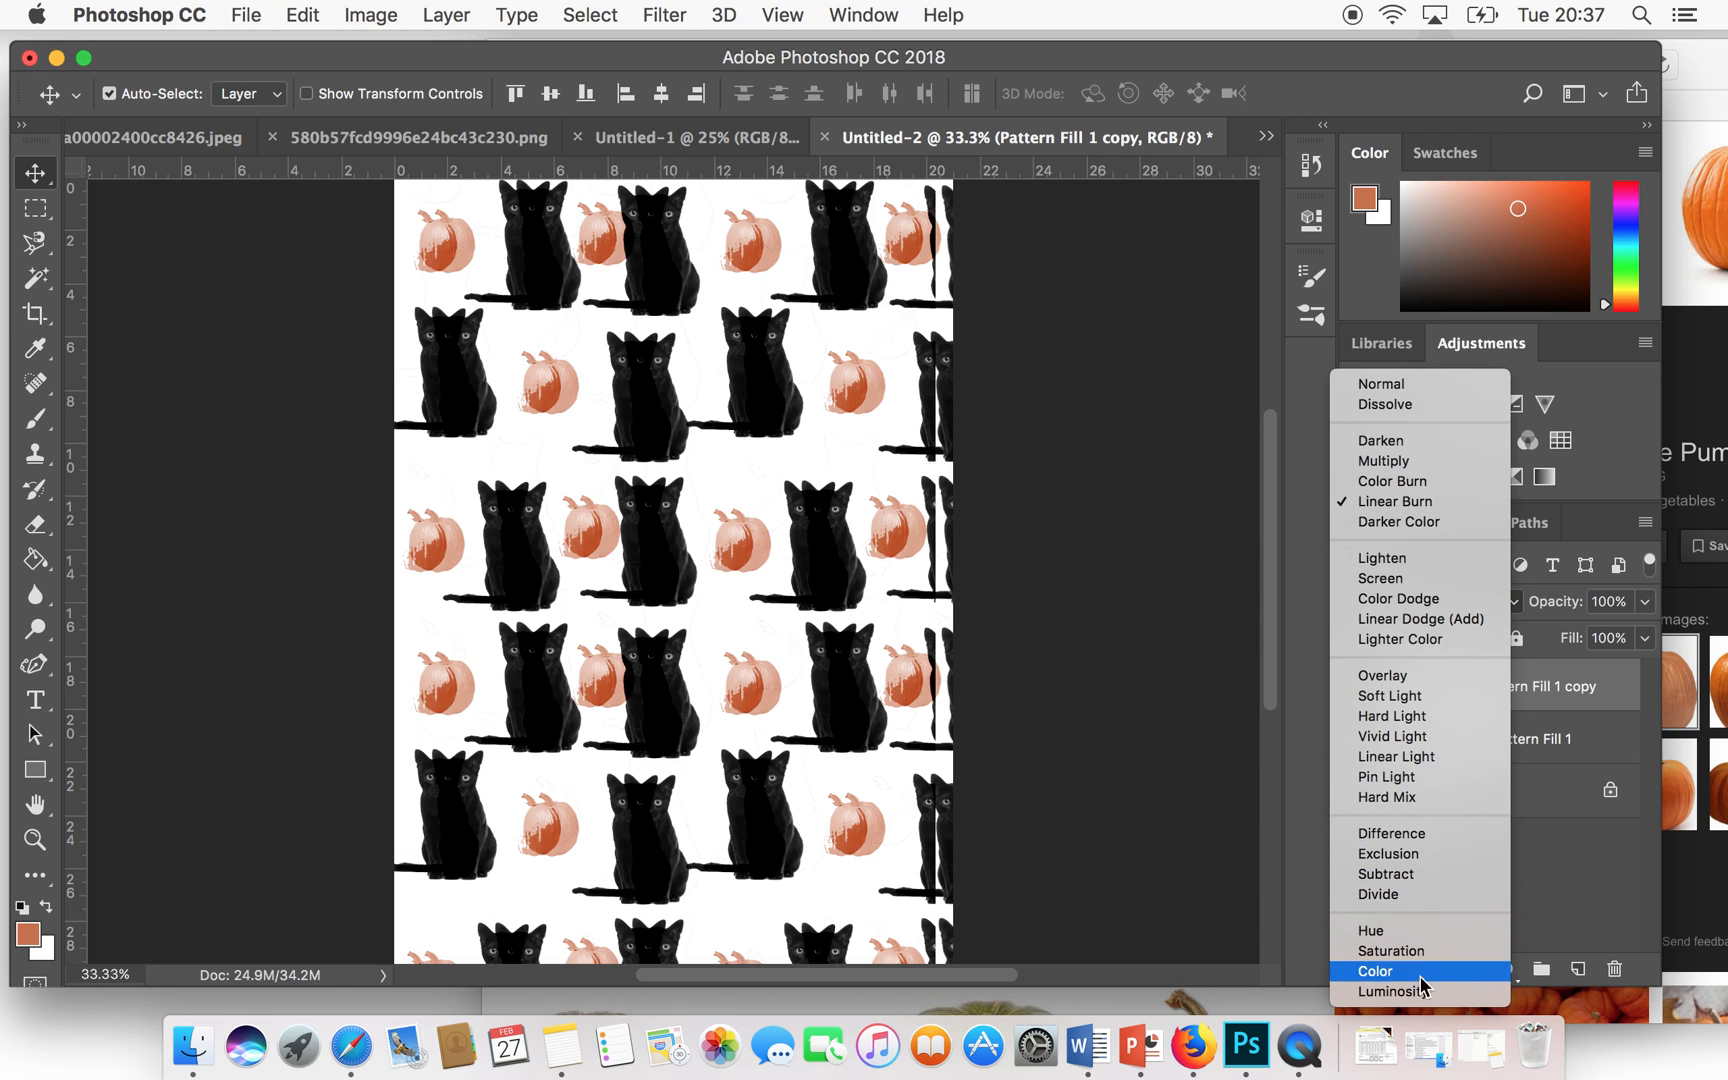
pyautogui.click(1414, 833)
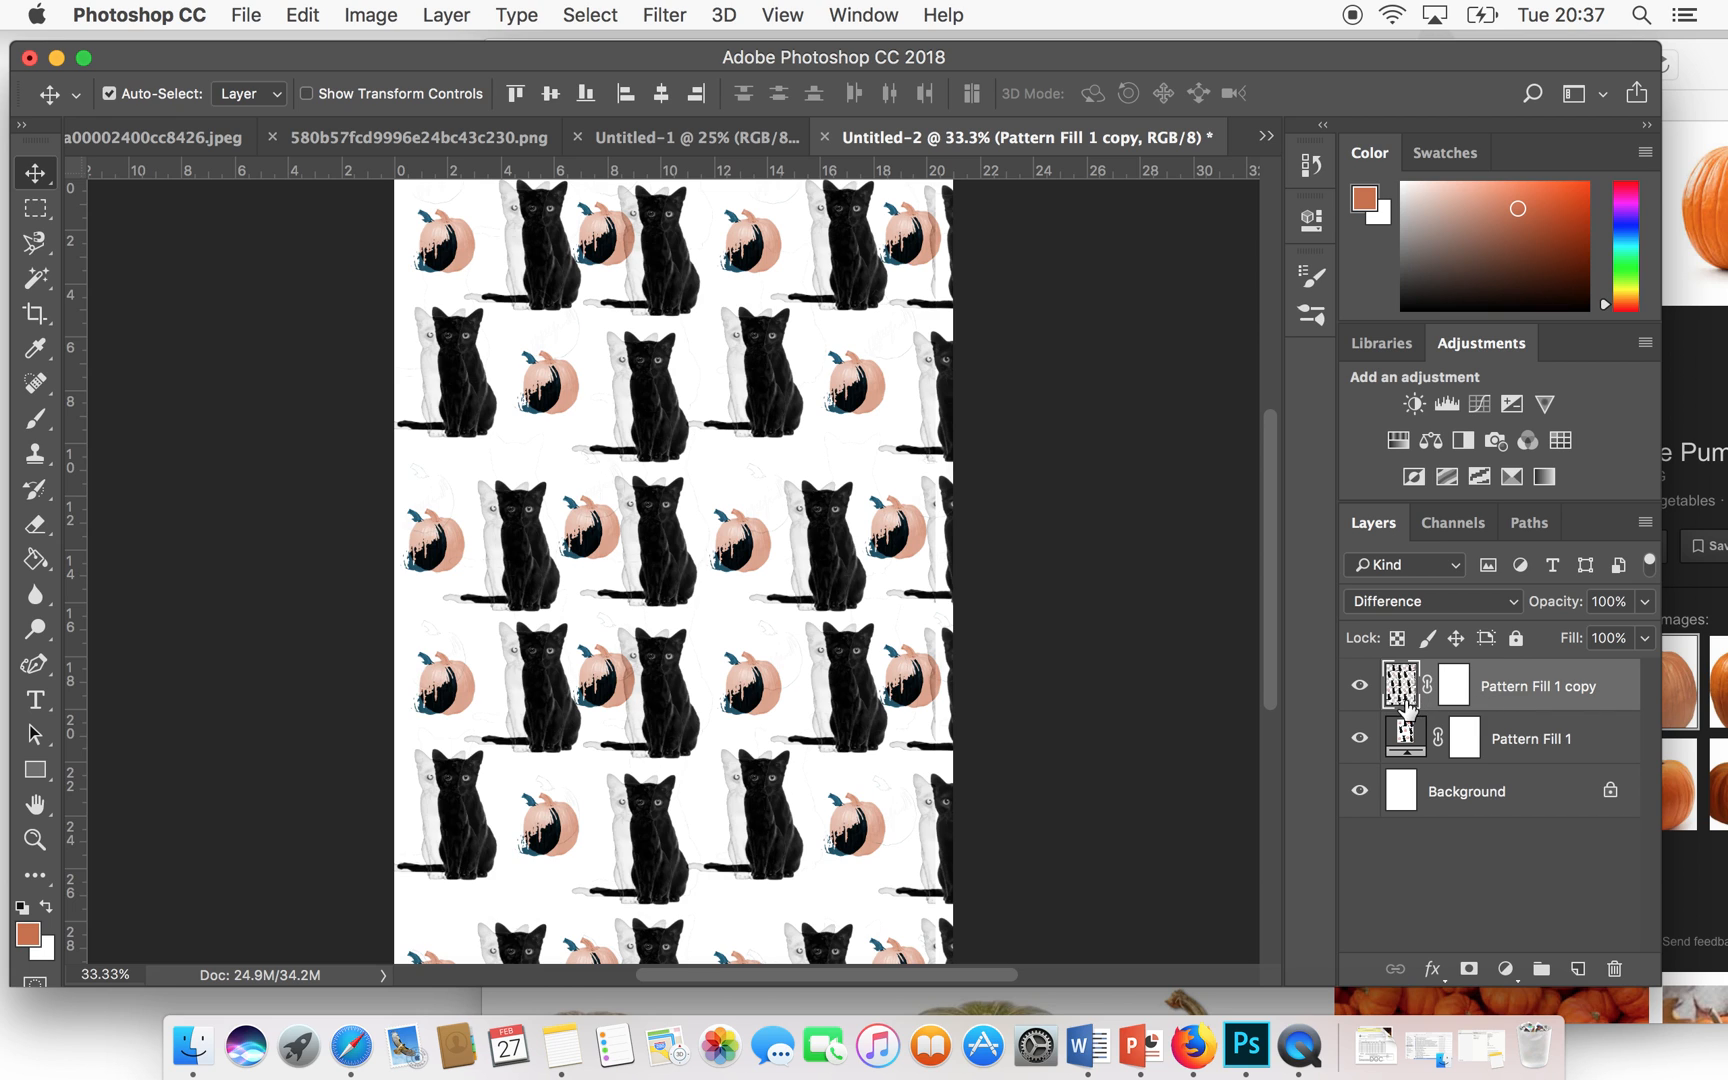
# - Shift the Pattern Fill 1 copy layer right so its pale cats sit beside the black ones, then compare both pattern layers using their visibility
pyautogui.moveTo(819, 548); pyautogui.dragTo(860, 545)
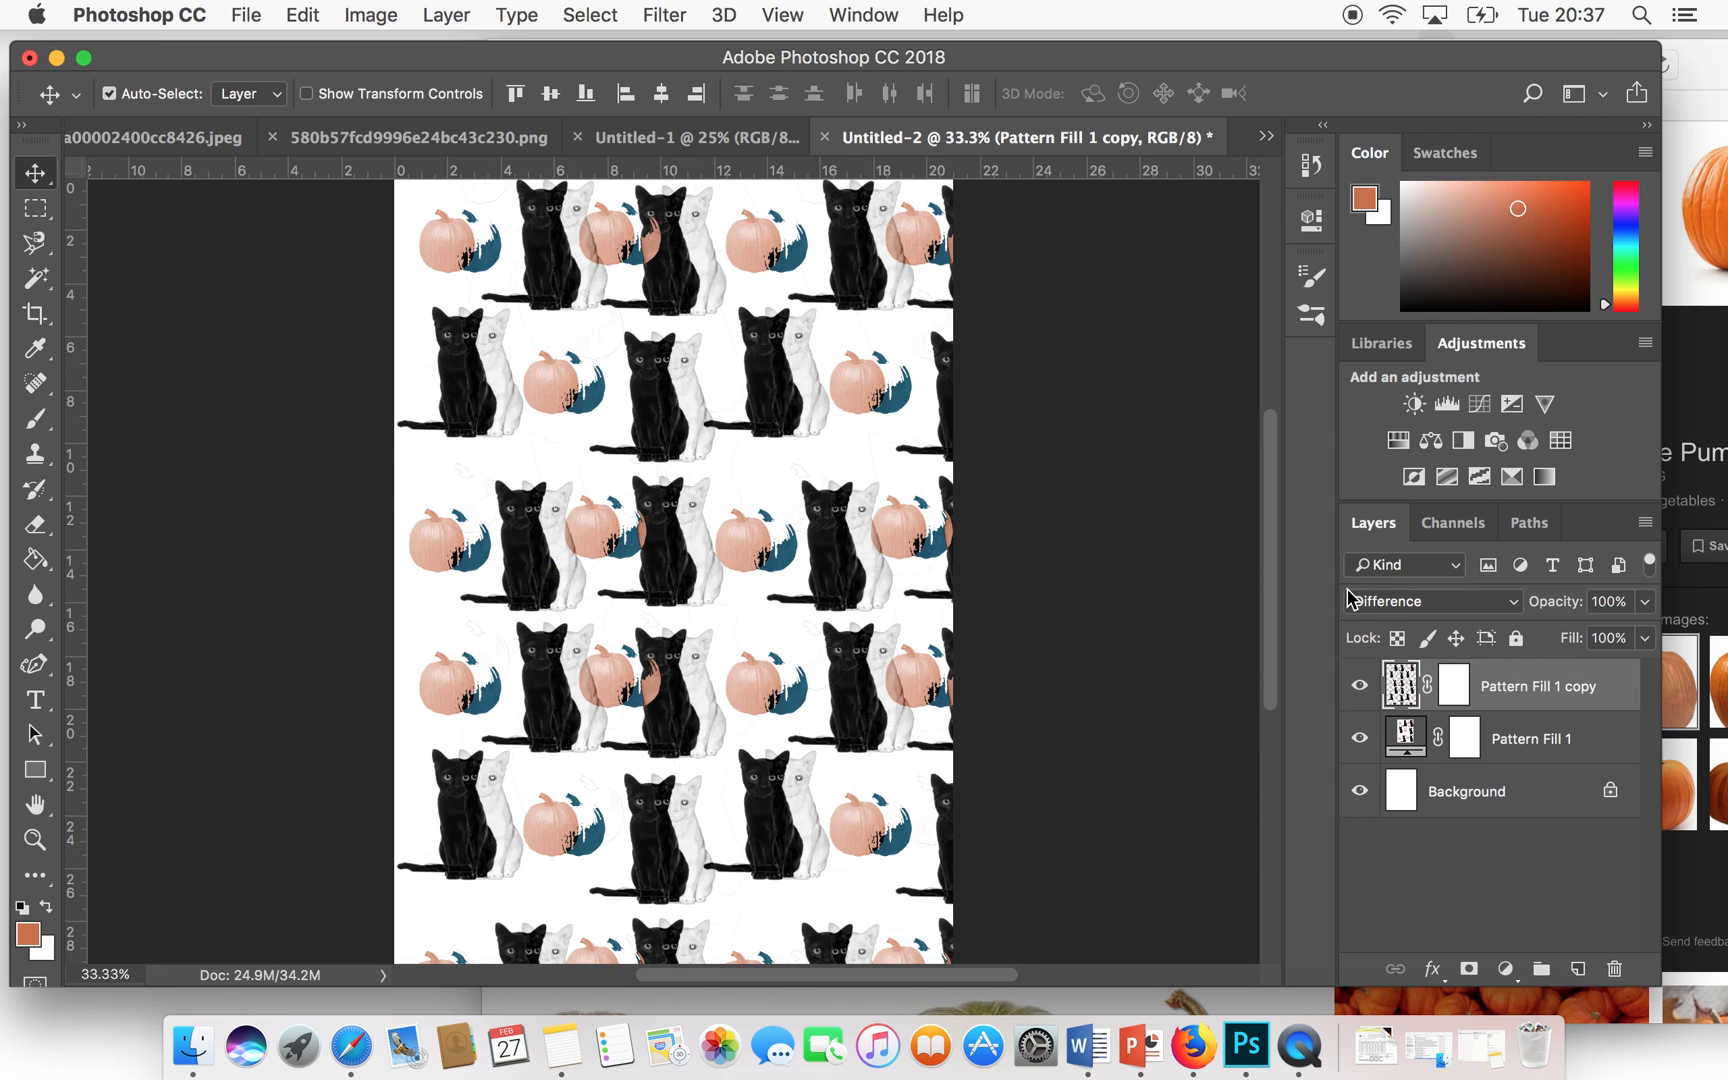
pyautogui.click(1360, 740)
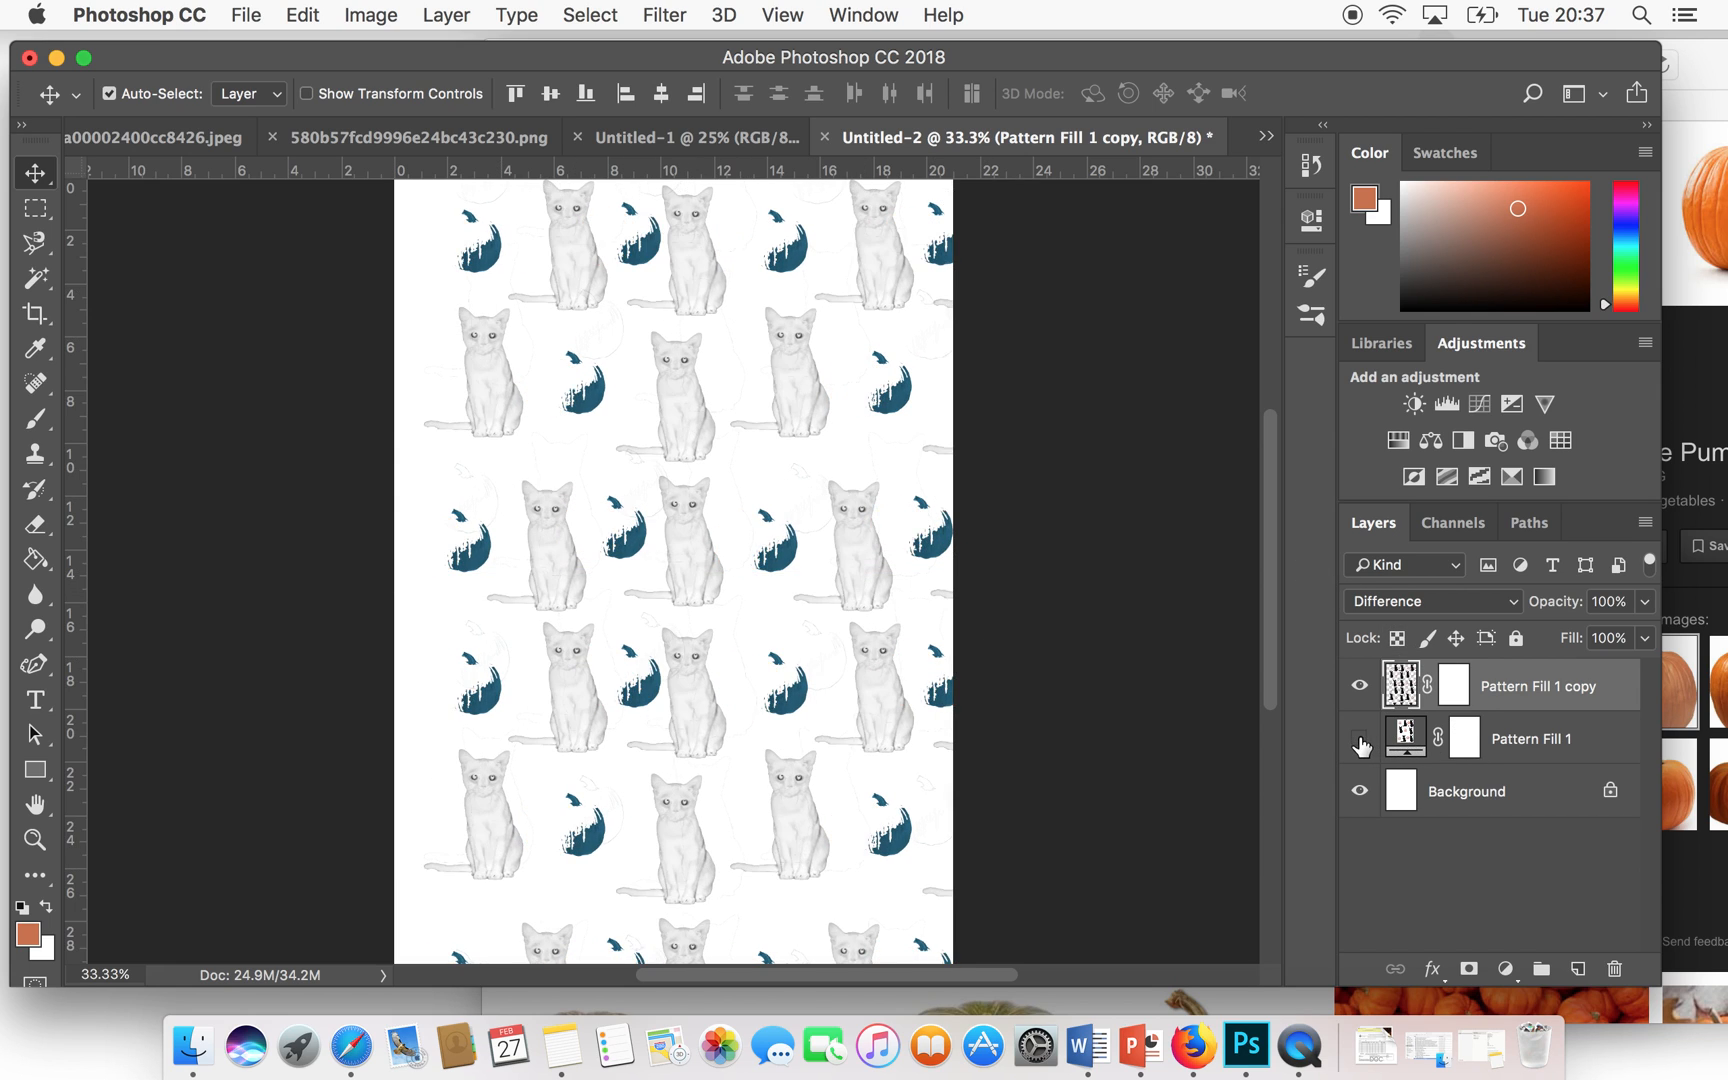
pyautogui.click(1360, 740)
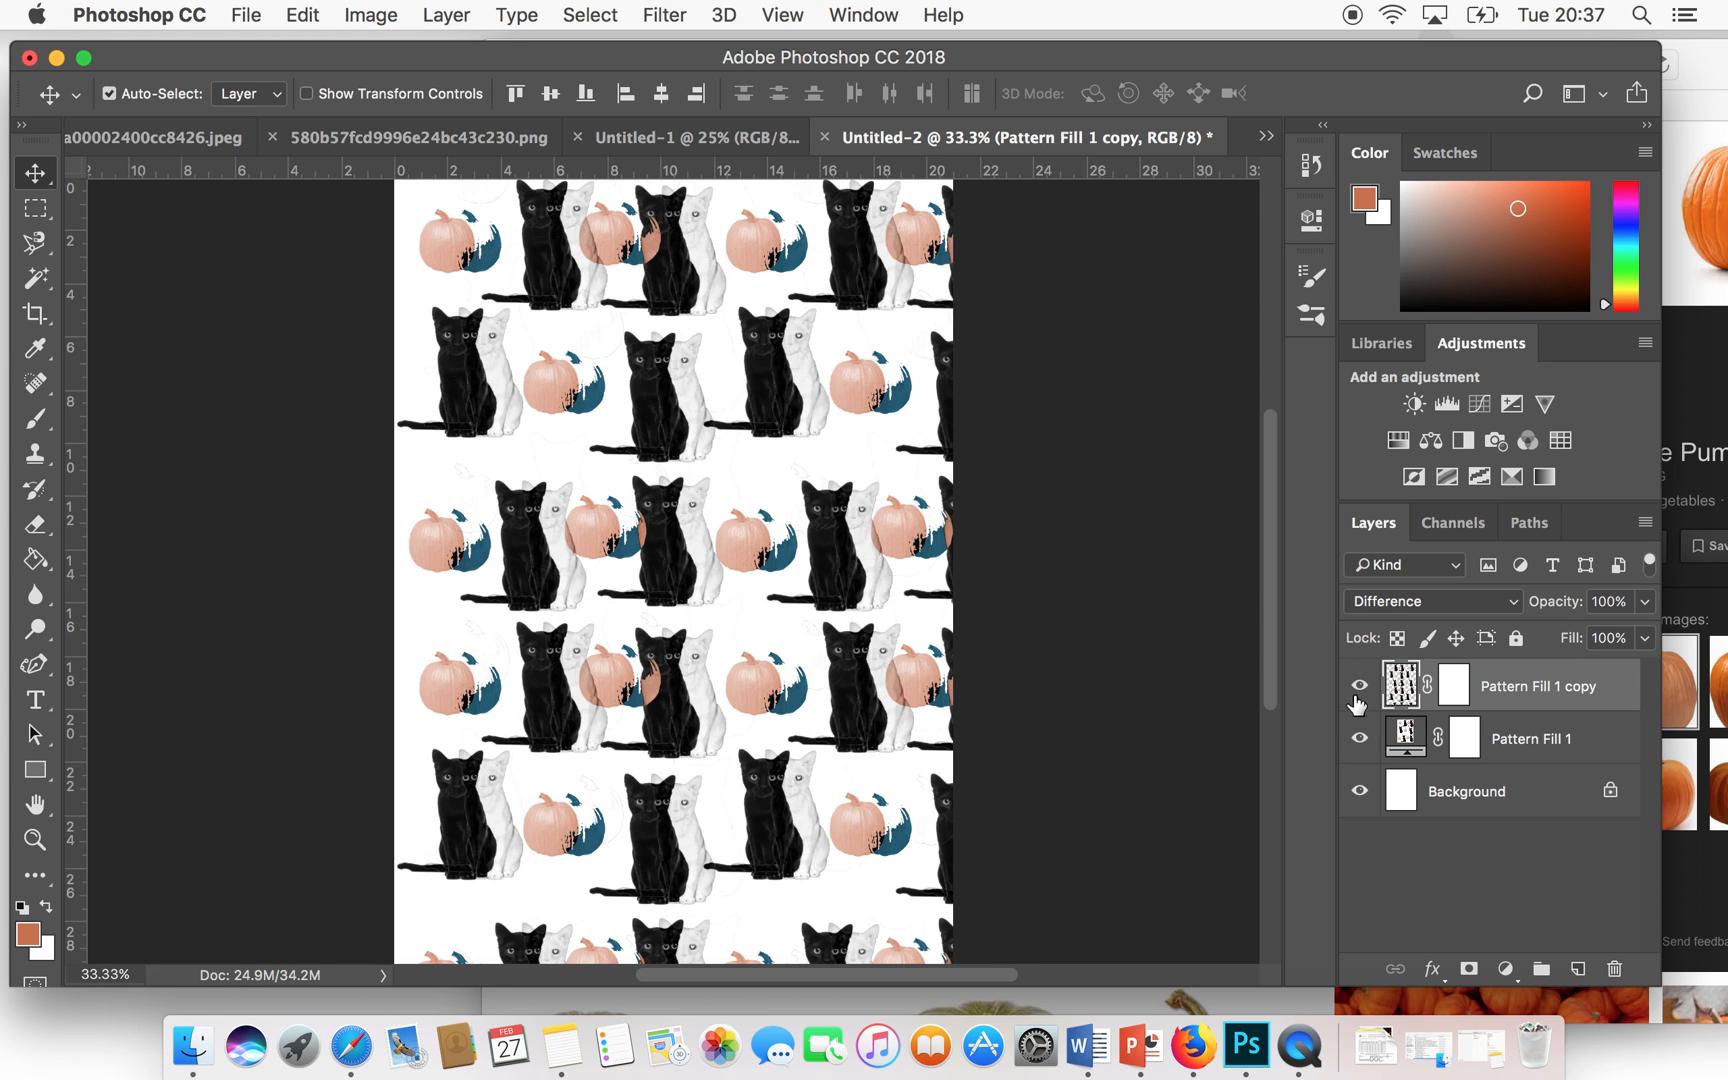
pyautogui.click(1360, 688)
pyautogui.click(1360, 688)
pyautogui.click(1360, 740)
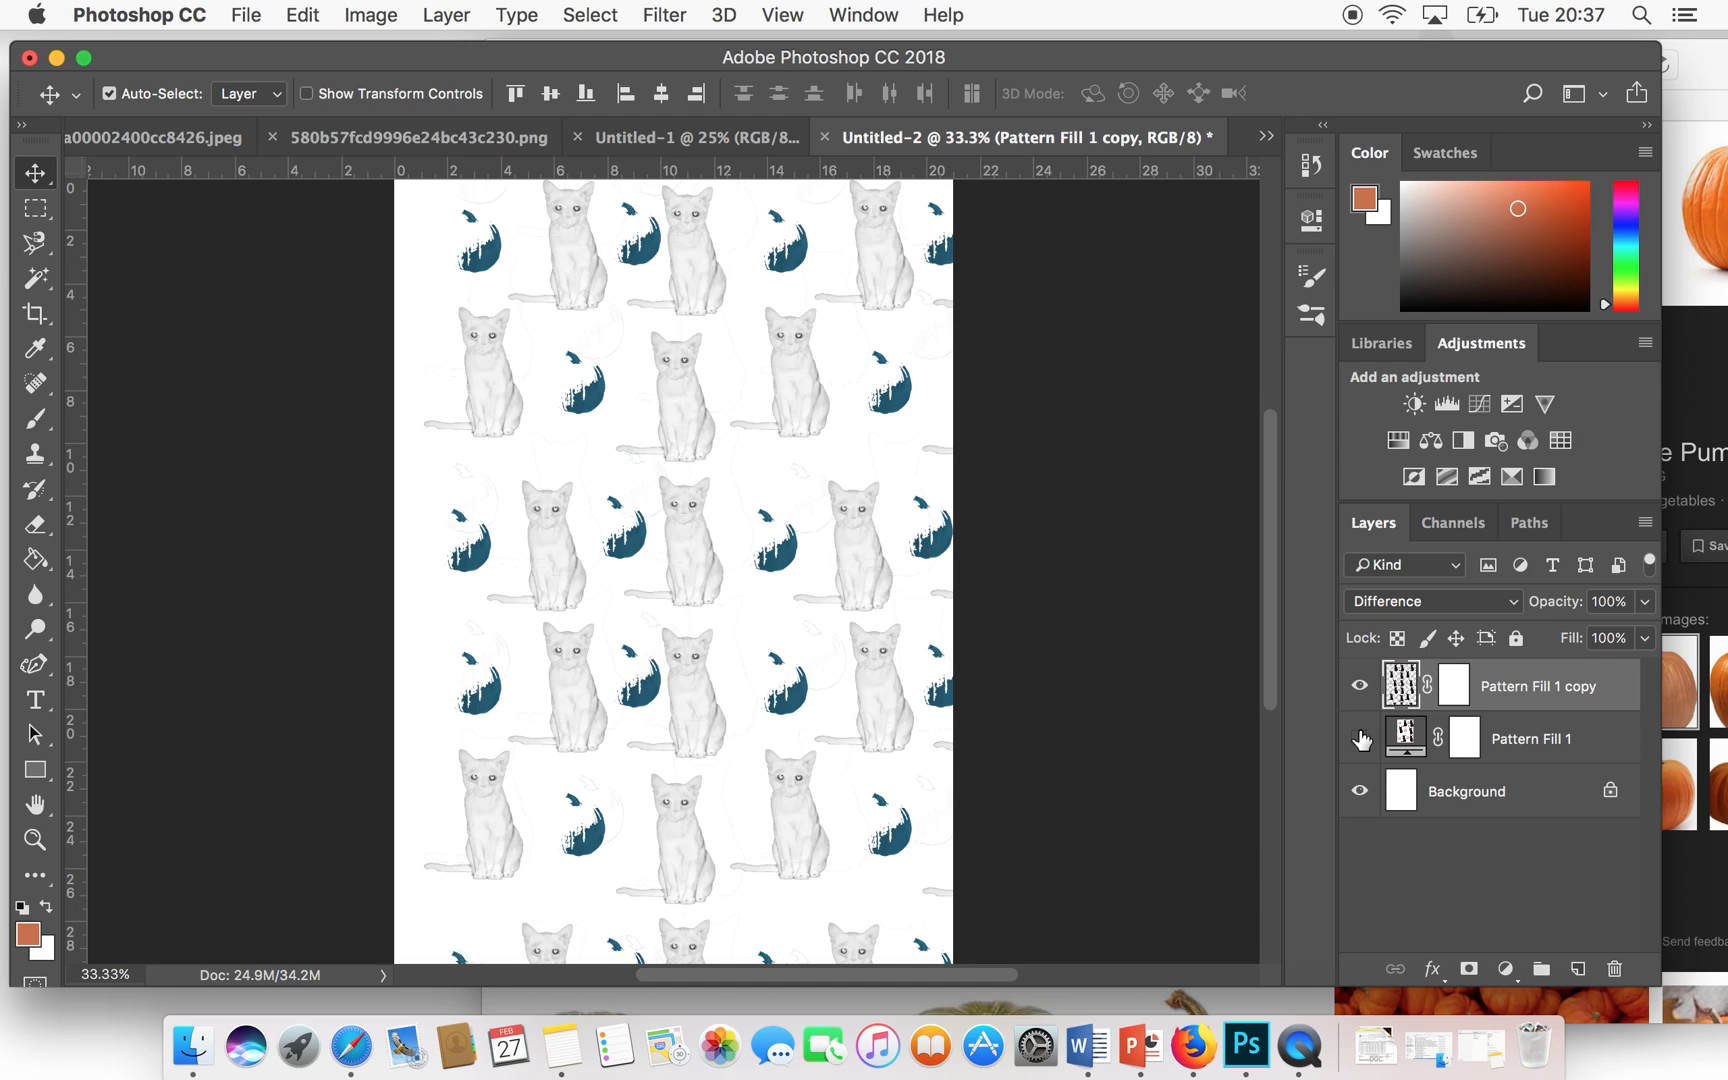
pyautogui.click(1361, 740)
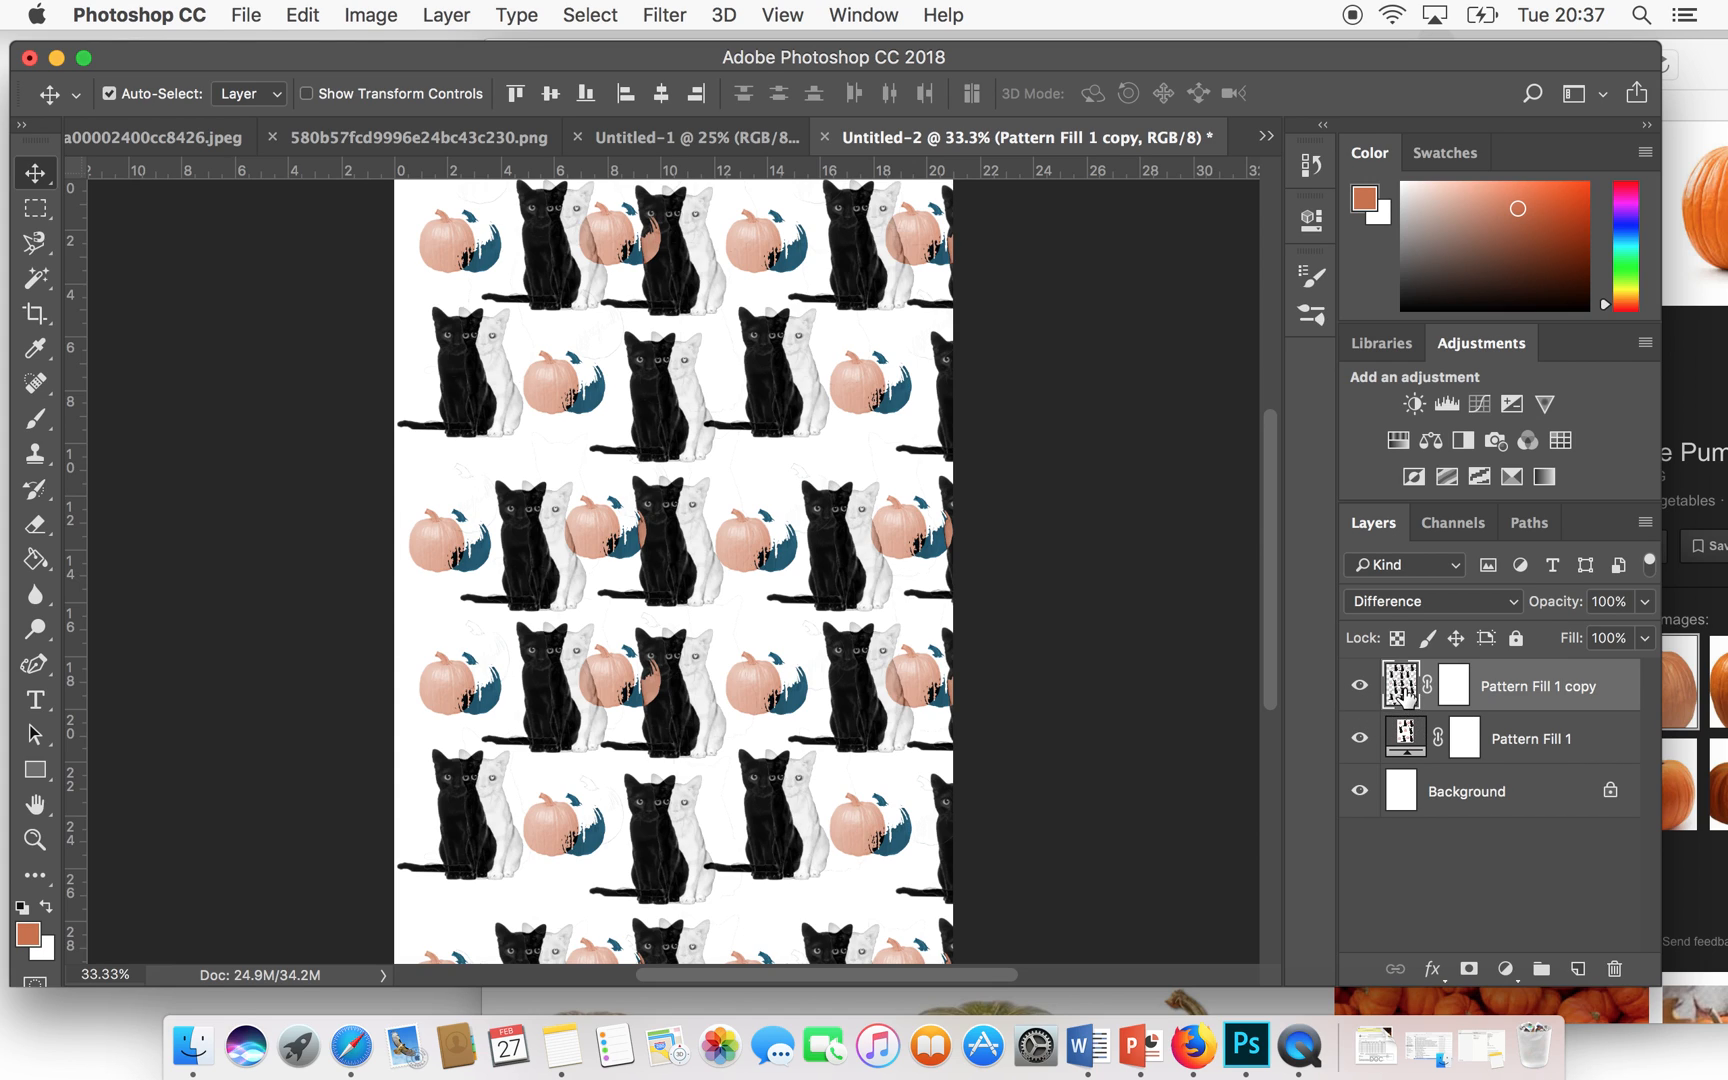
# - Hide the Pattern Fill 1 copy layer and rasterize the Pattern Fill 1 layer so its pixels can be selected
pyautogui.click(1496, 758)
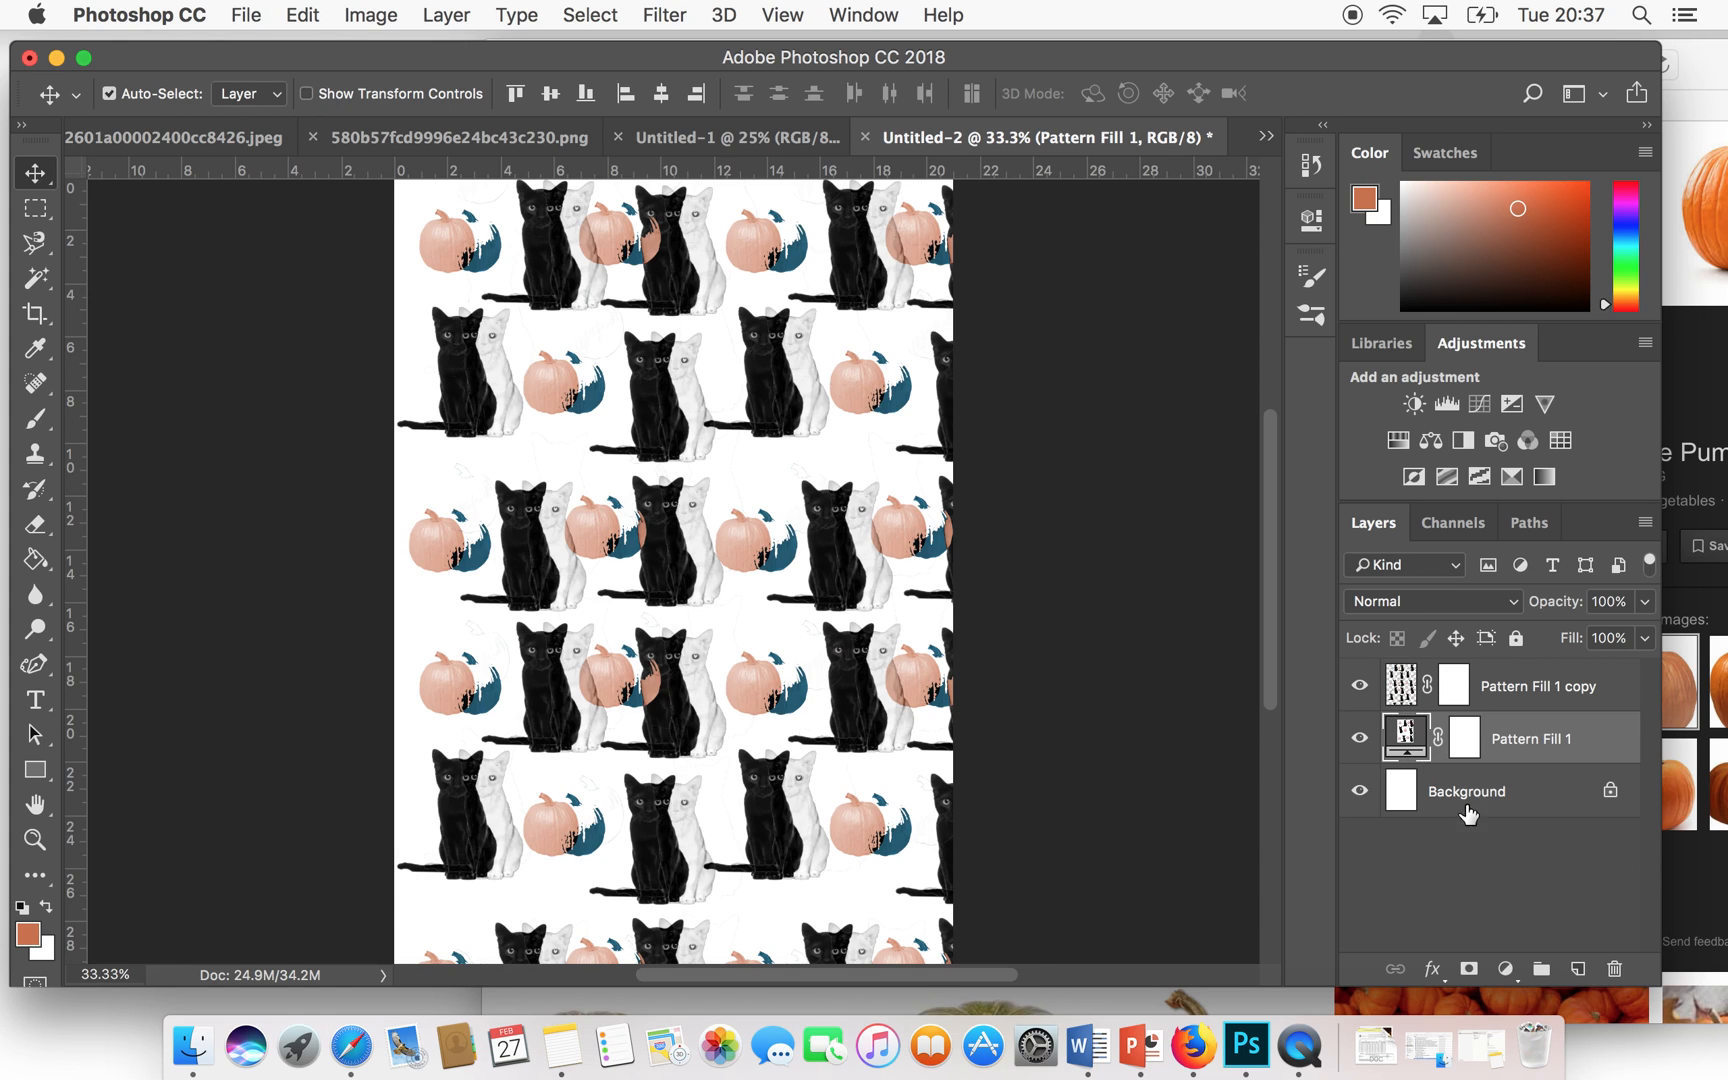
pyautogui.click(1360, 688)
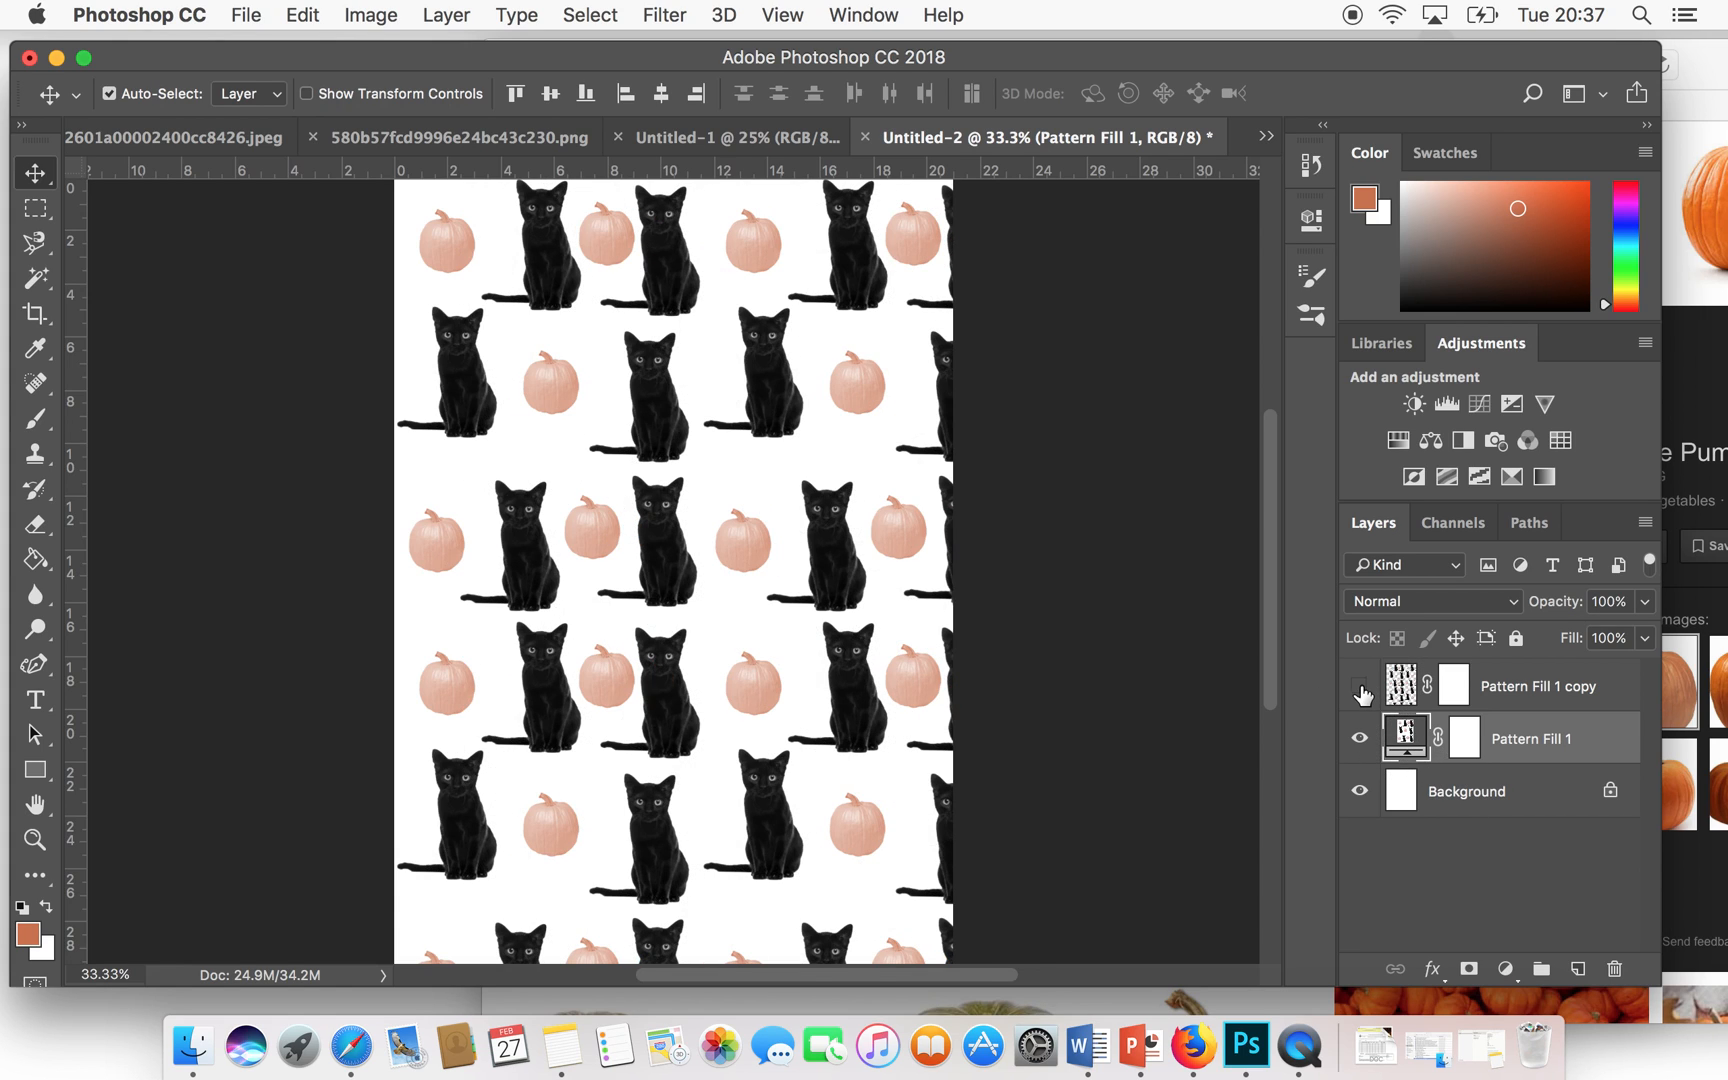
pyautogui.click(36, 278)
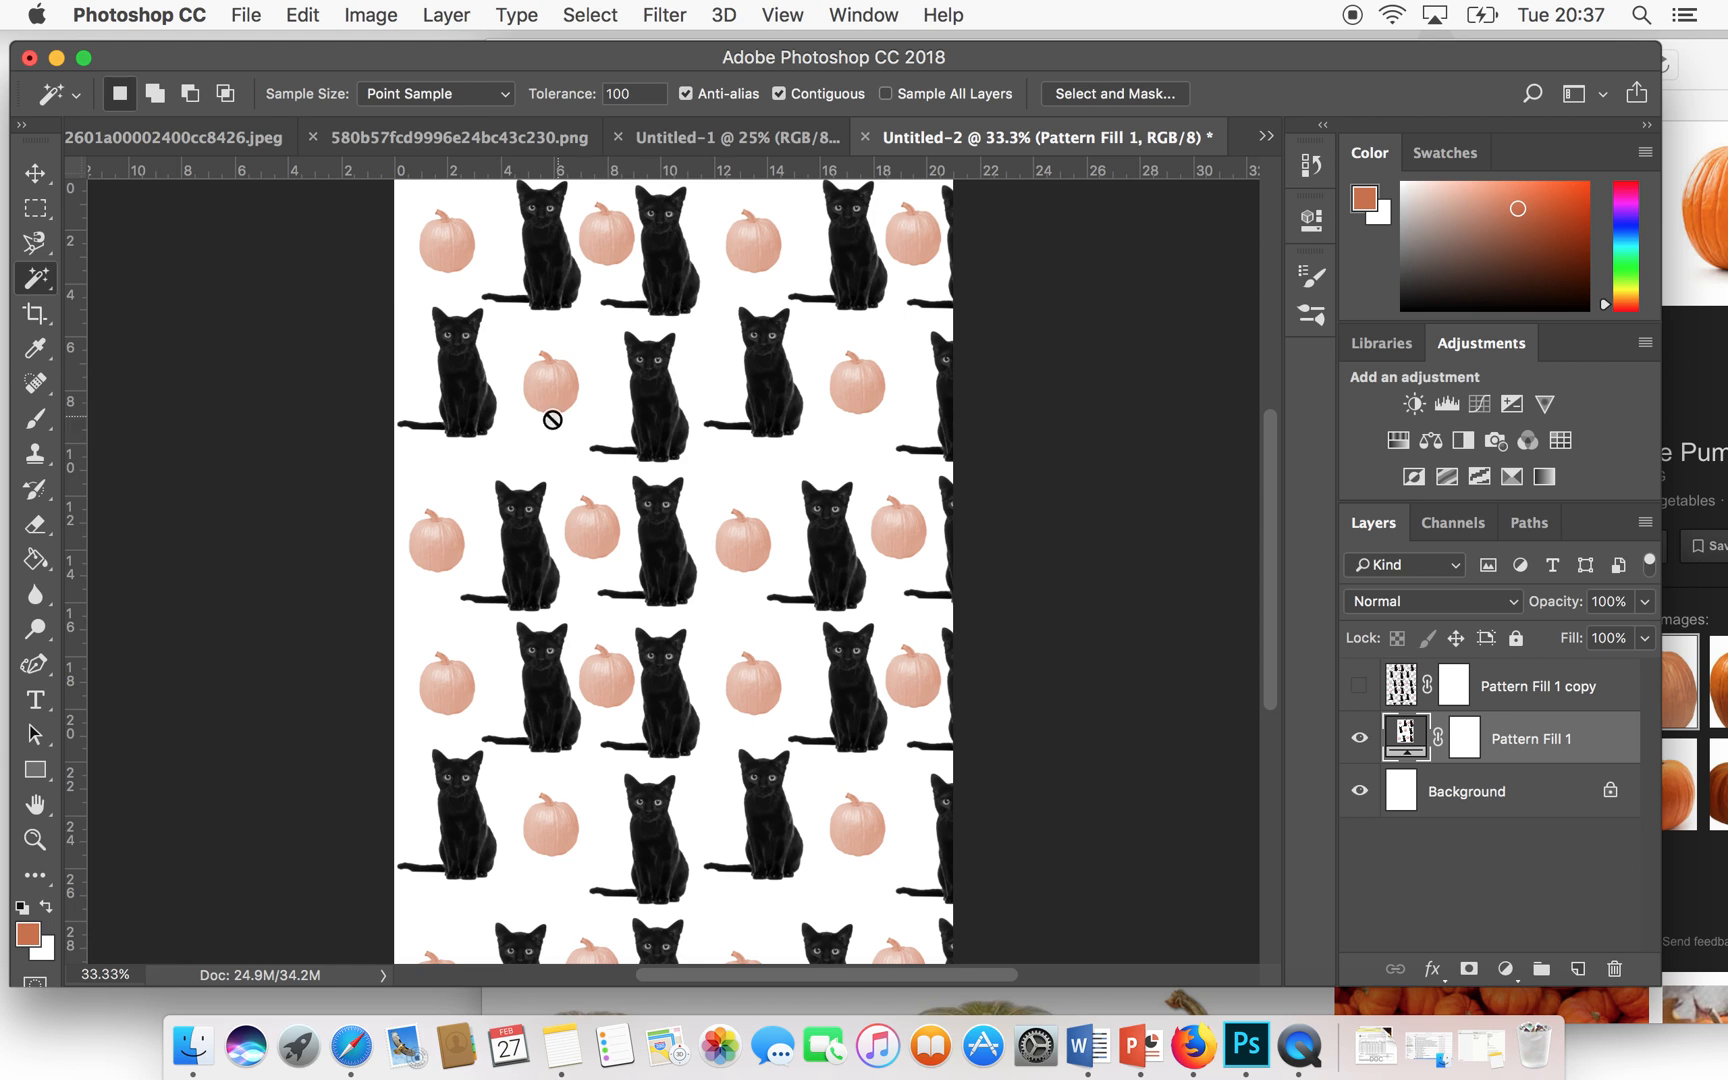
pyautogui.click(528, 443)
pyautogui.click(1062, 383)
pyautogui.rightClick(1410, 744)
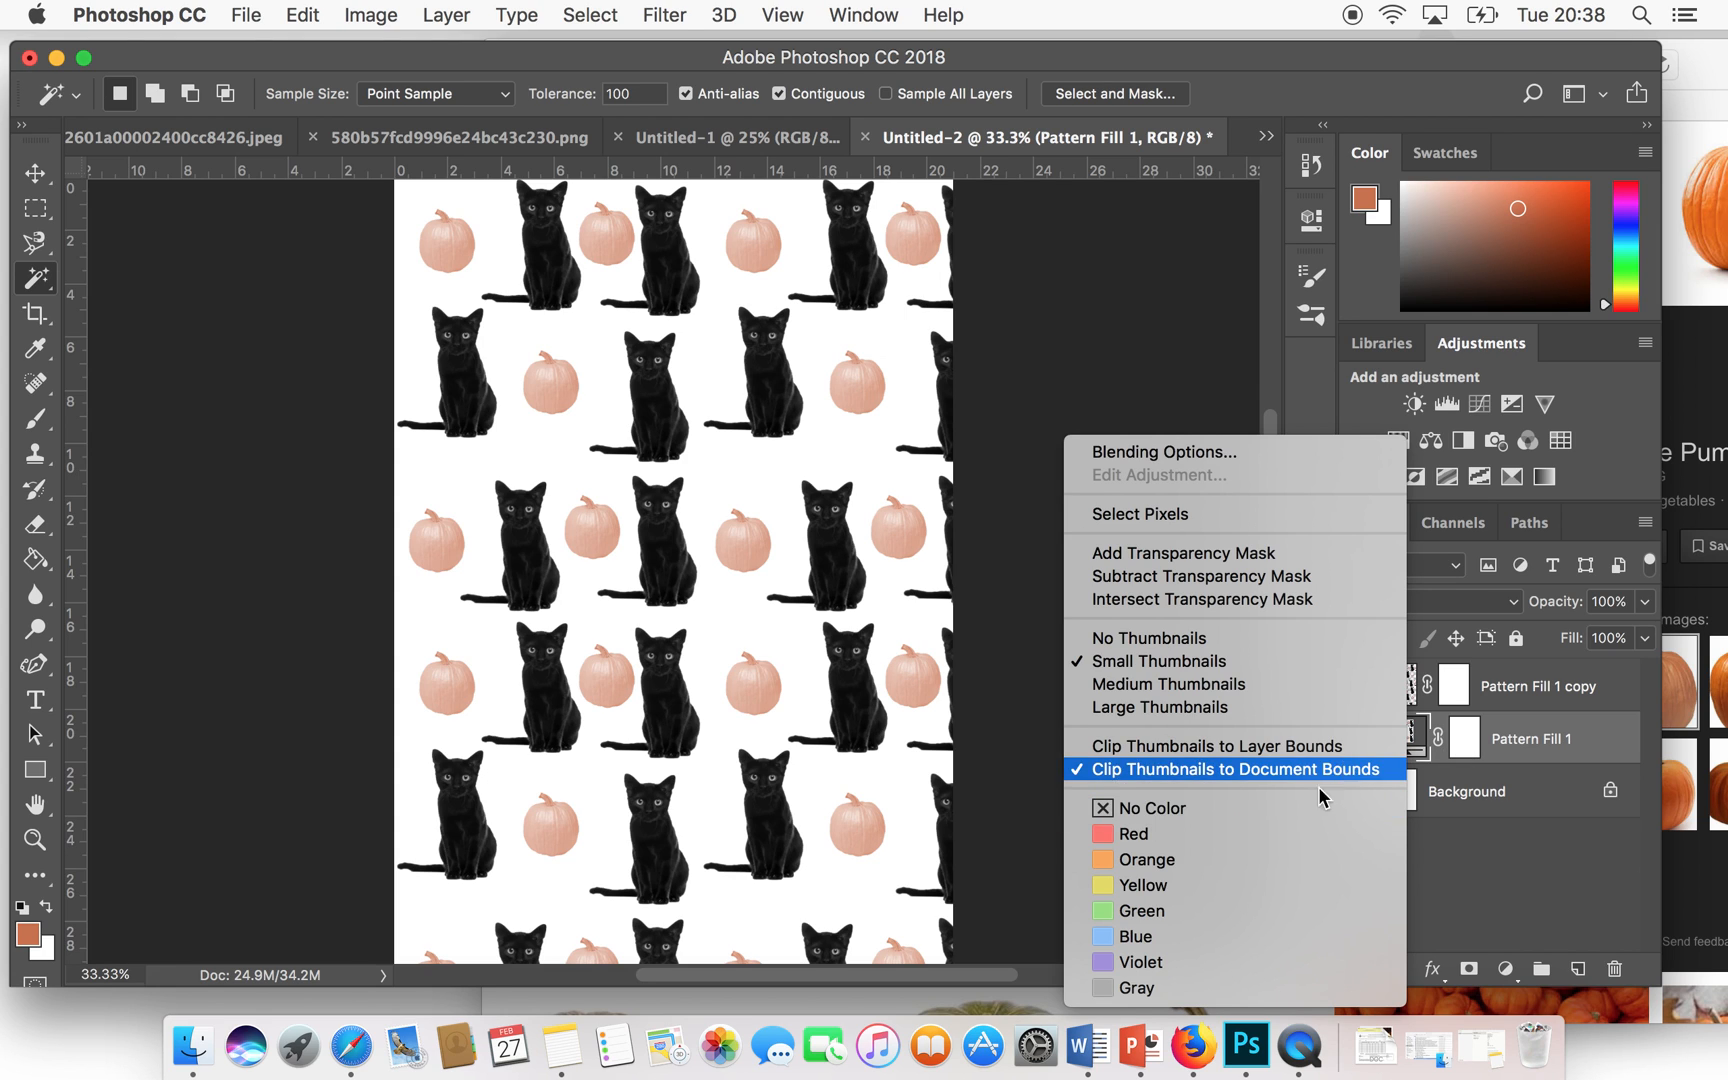
pyautogui.click(1520, 750)
pyautogui.rightClick(1520, 750)
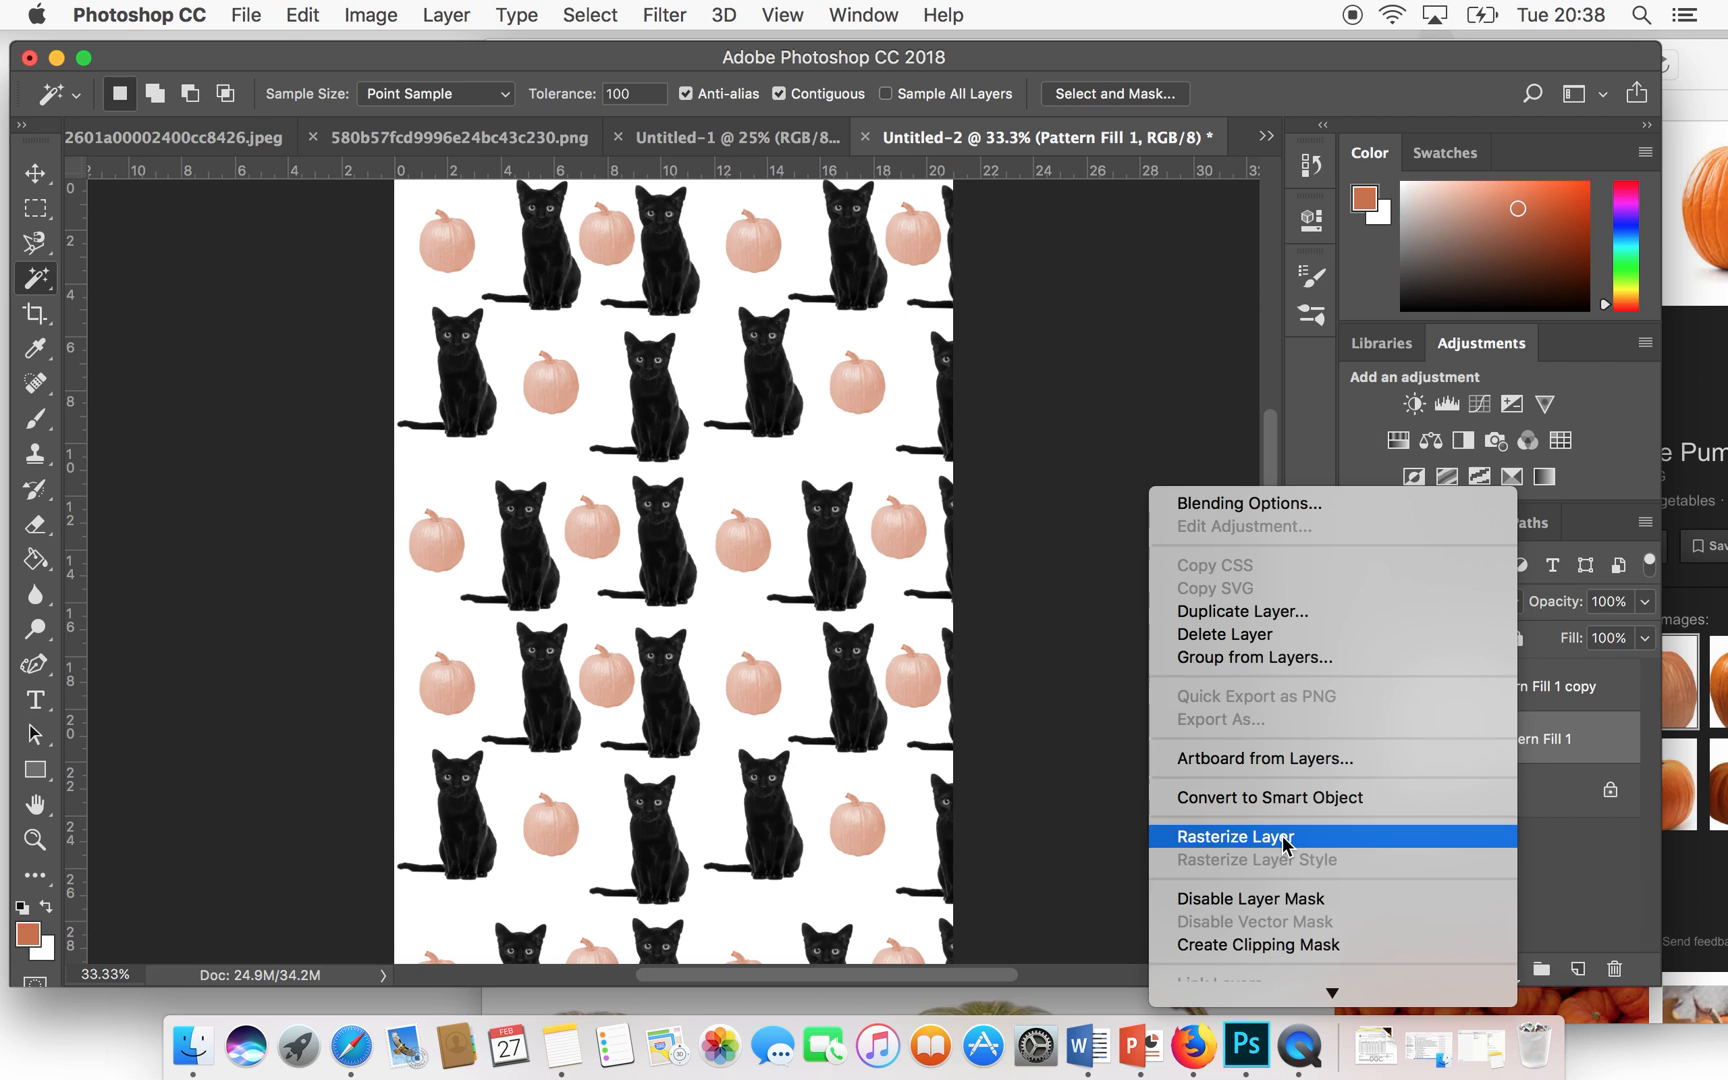
pyautogui.click(1287, 838)
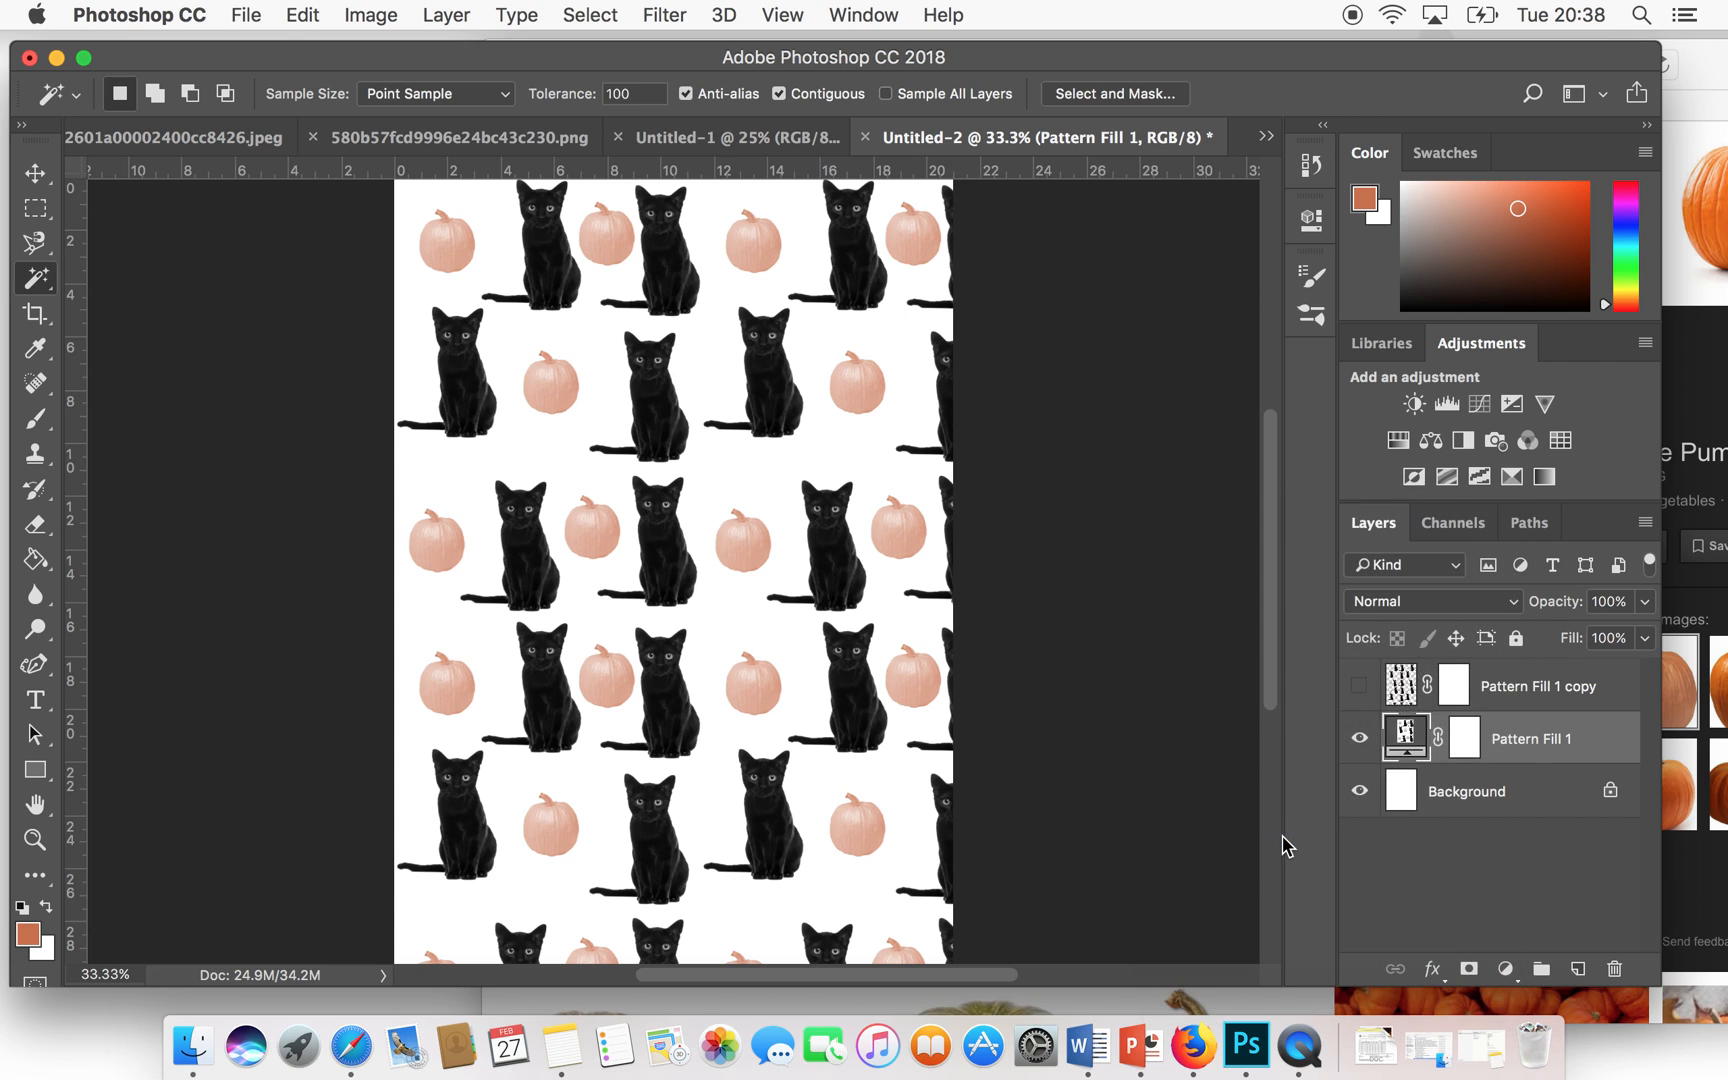
pyautogui.click(1359, 686)
pyautogui.click(1362, 686)
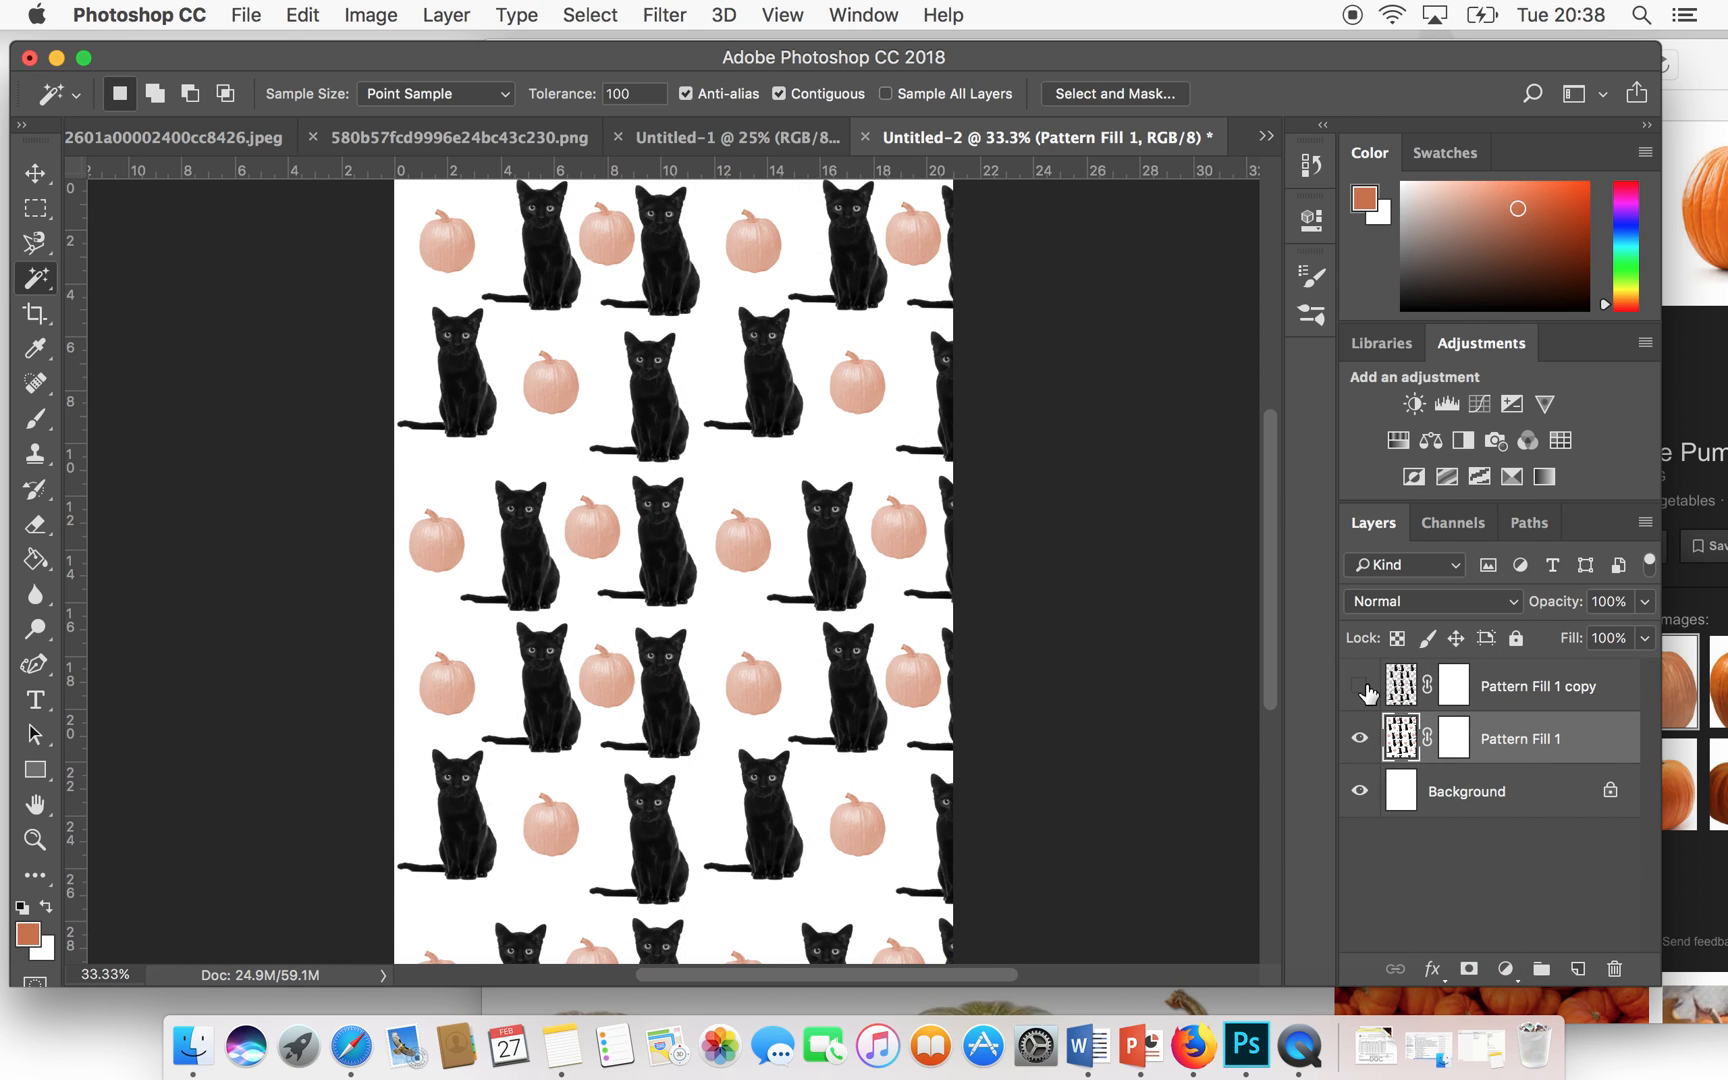
# - Try selecting the white background of Pattern Fill 1 with the Magic Wand, raising the tolerance to 120
pyautogui.click(707, 546)
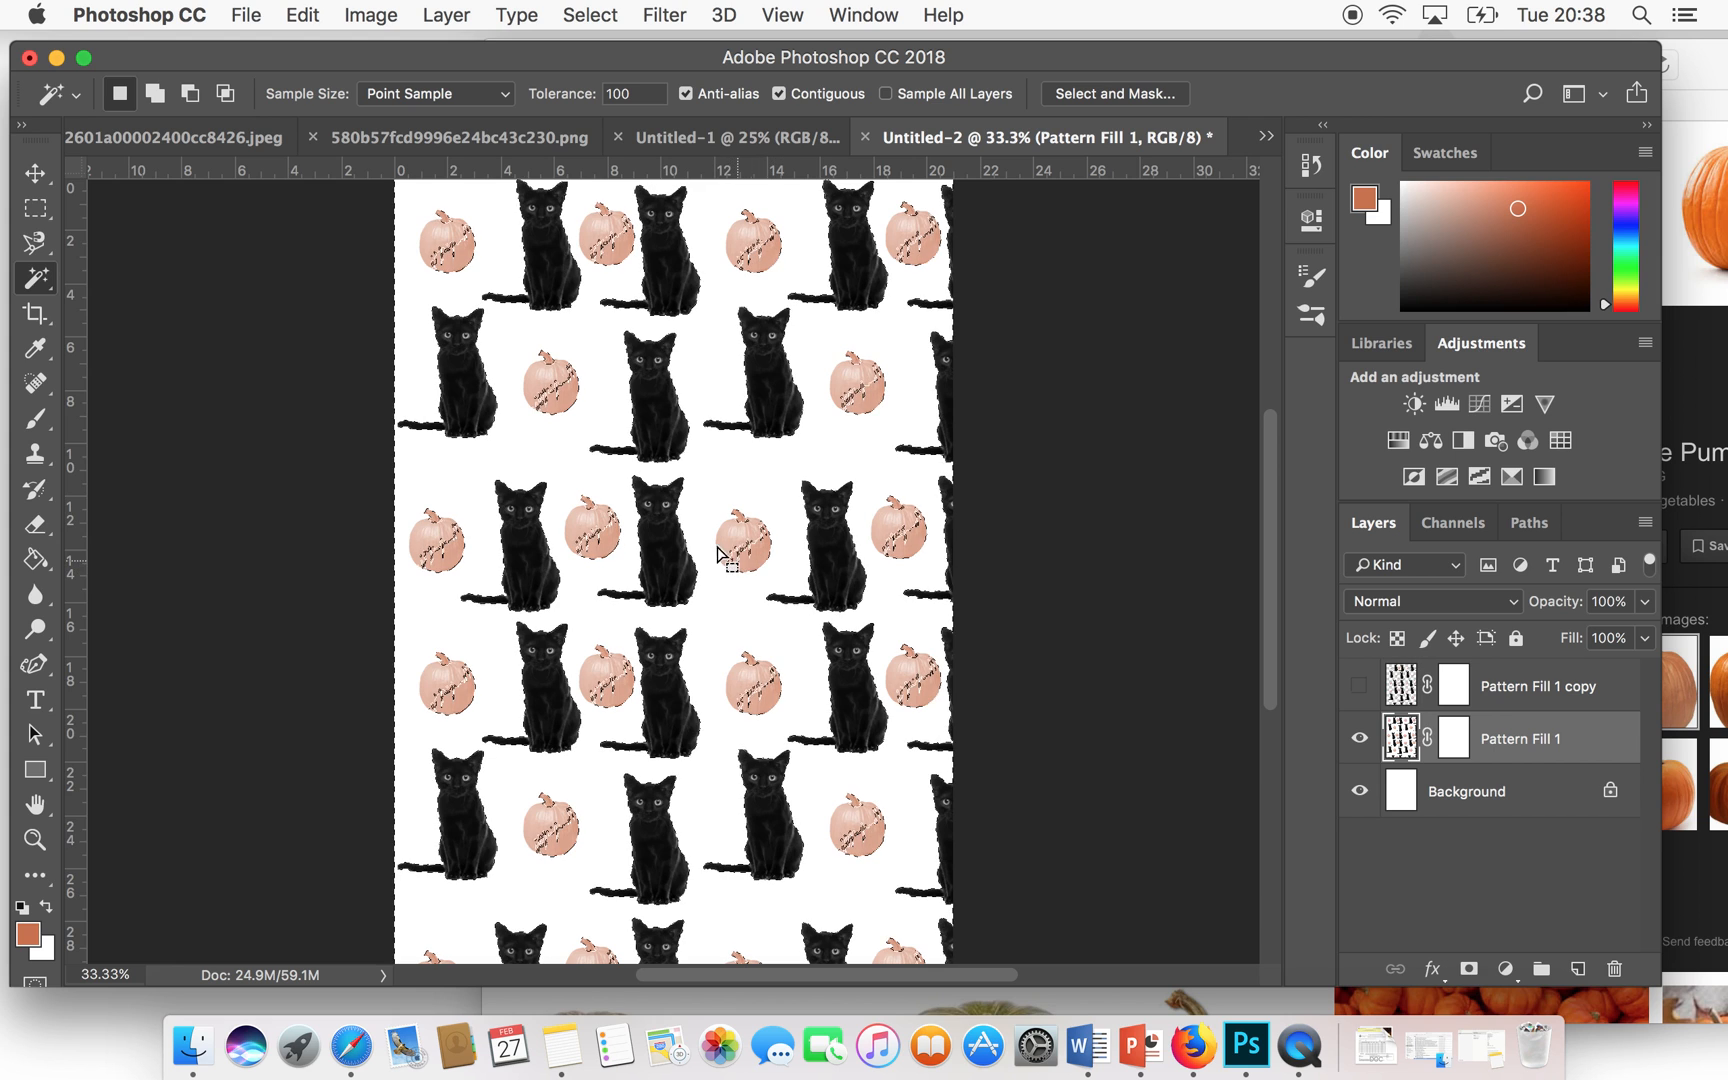
pyautogui.doubleClick(622, 93)
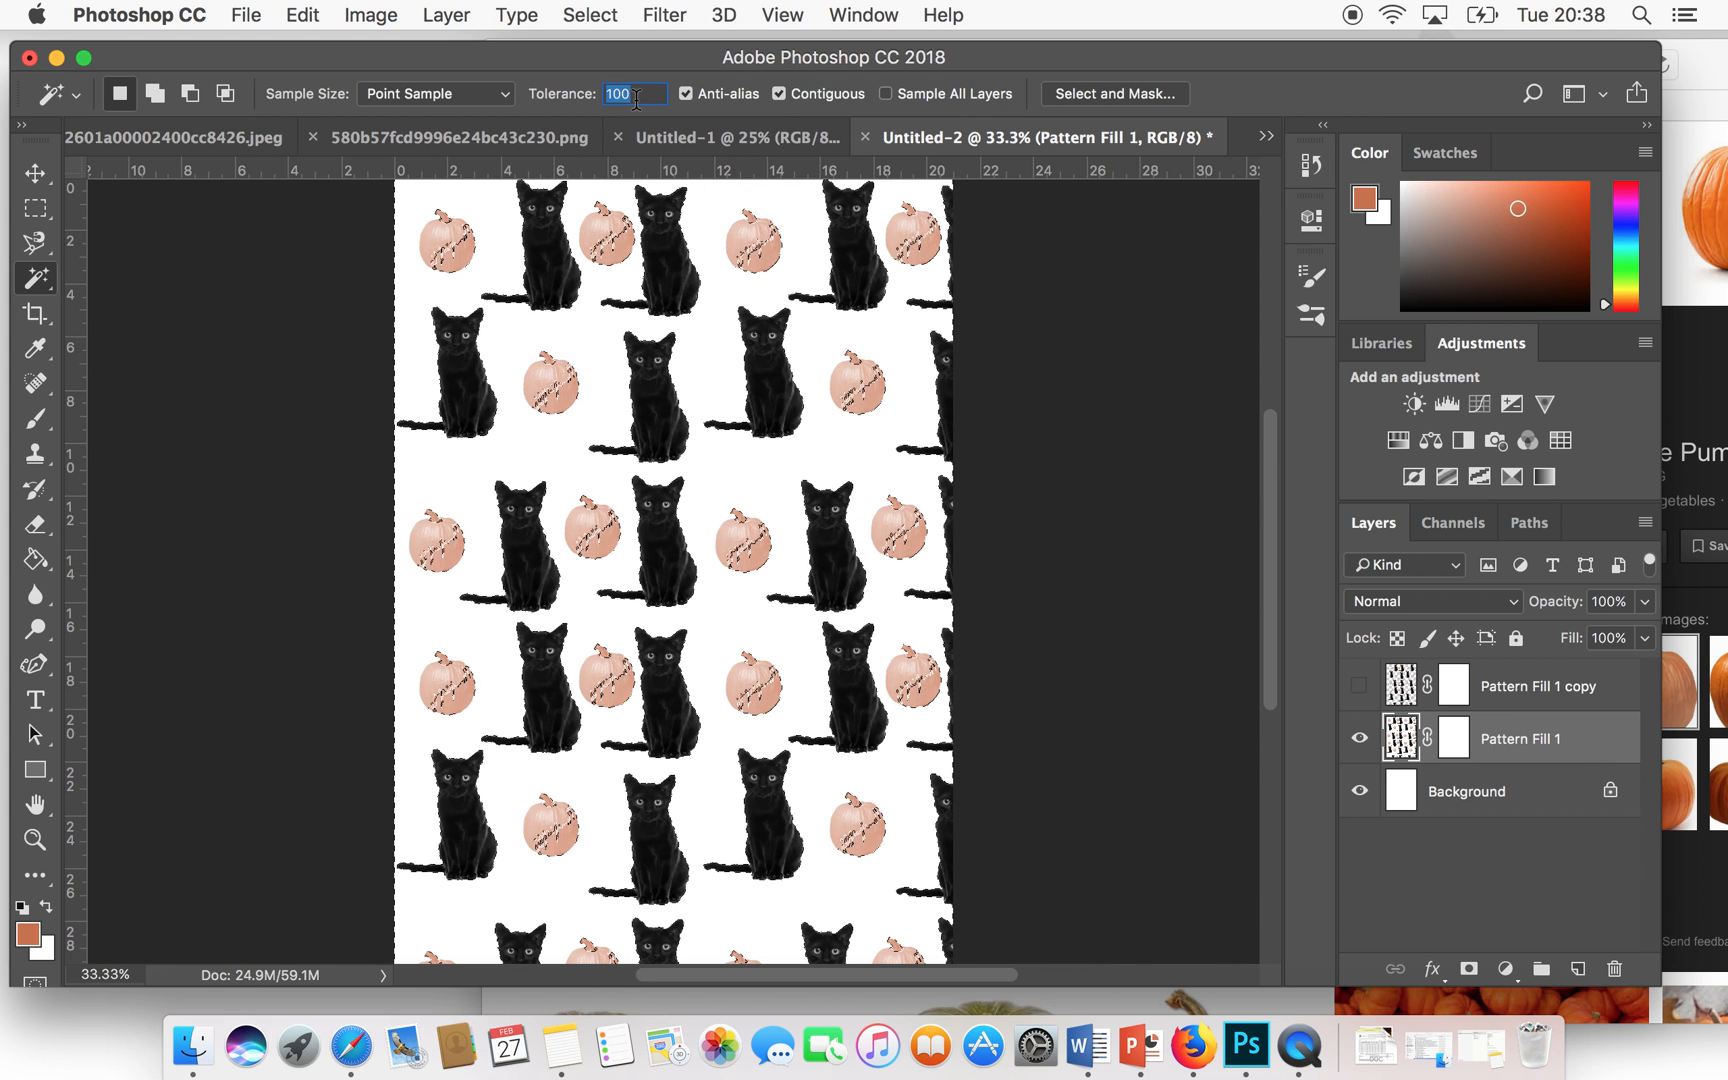
pyautogui.press('BackSpace')
pyautogui.write('120')
pyautogui.press('Return')
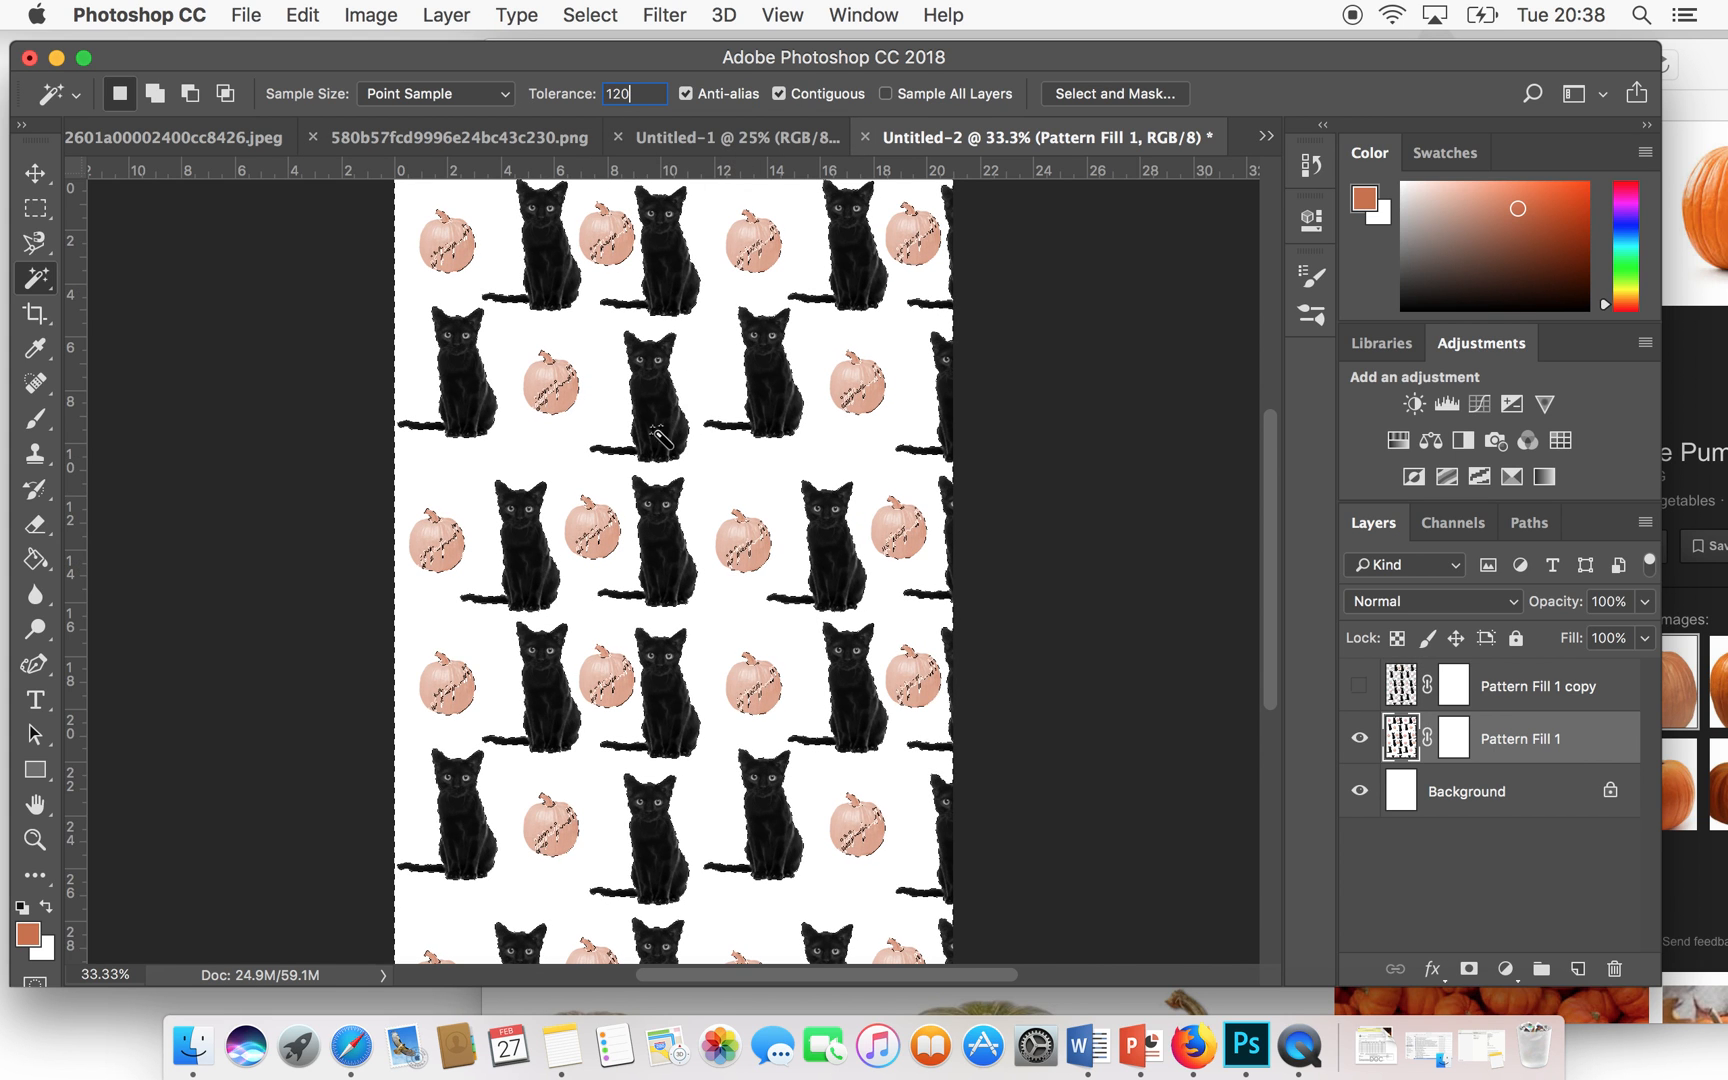
pyautogui.click(716, 488)
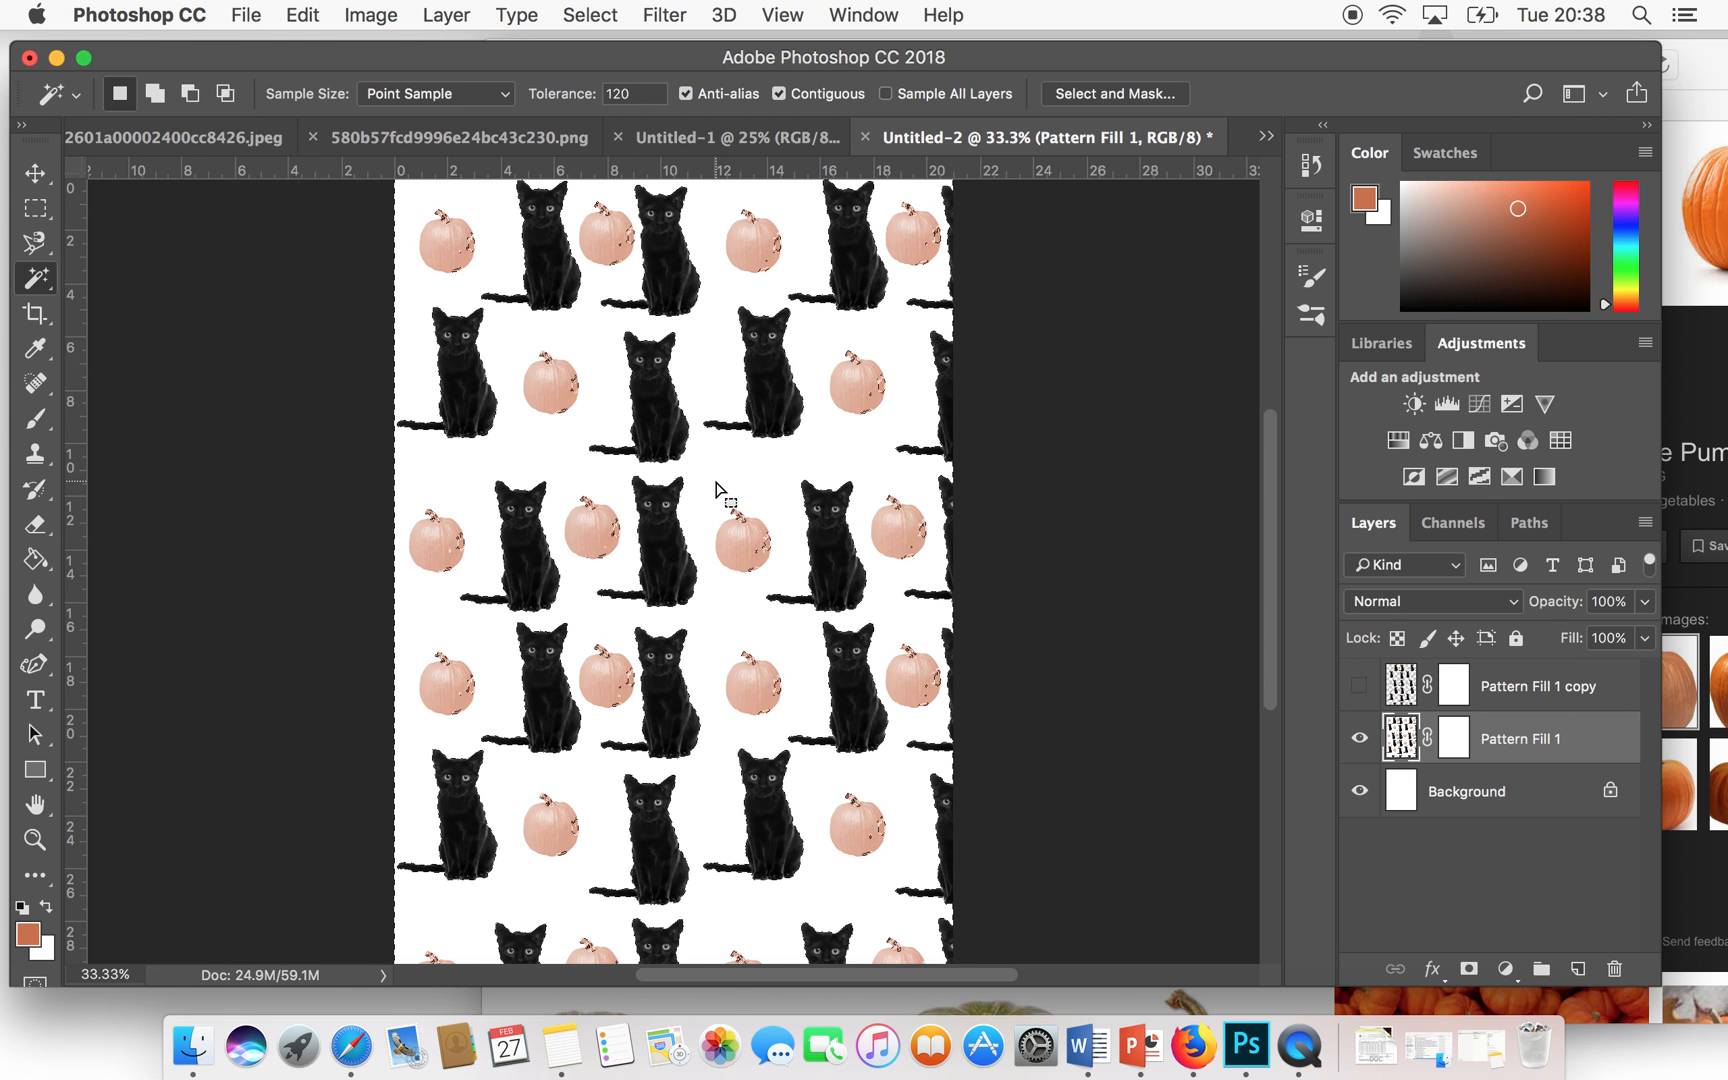
# - Try reselecting the white background with the Magic Wand at a tolerance of 130
pyautogui.doubleClick(636, 94)
pyautogui.write('130')
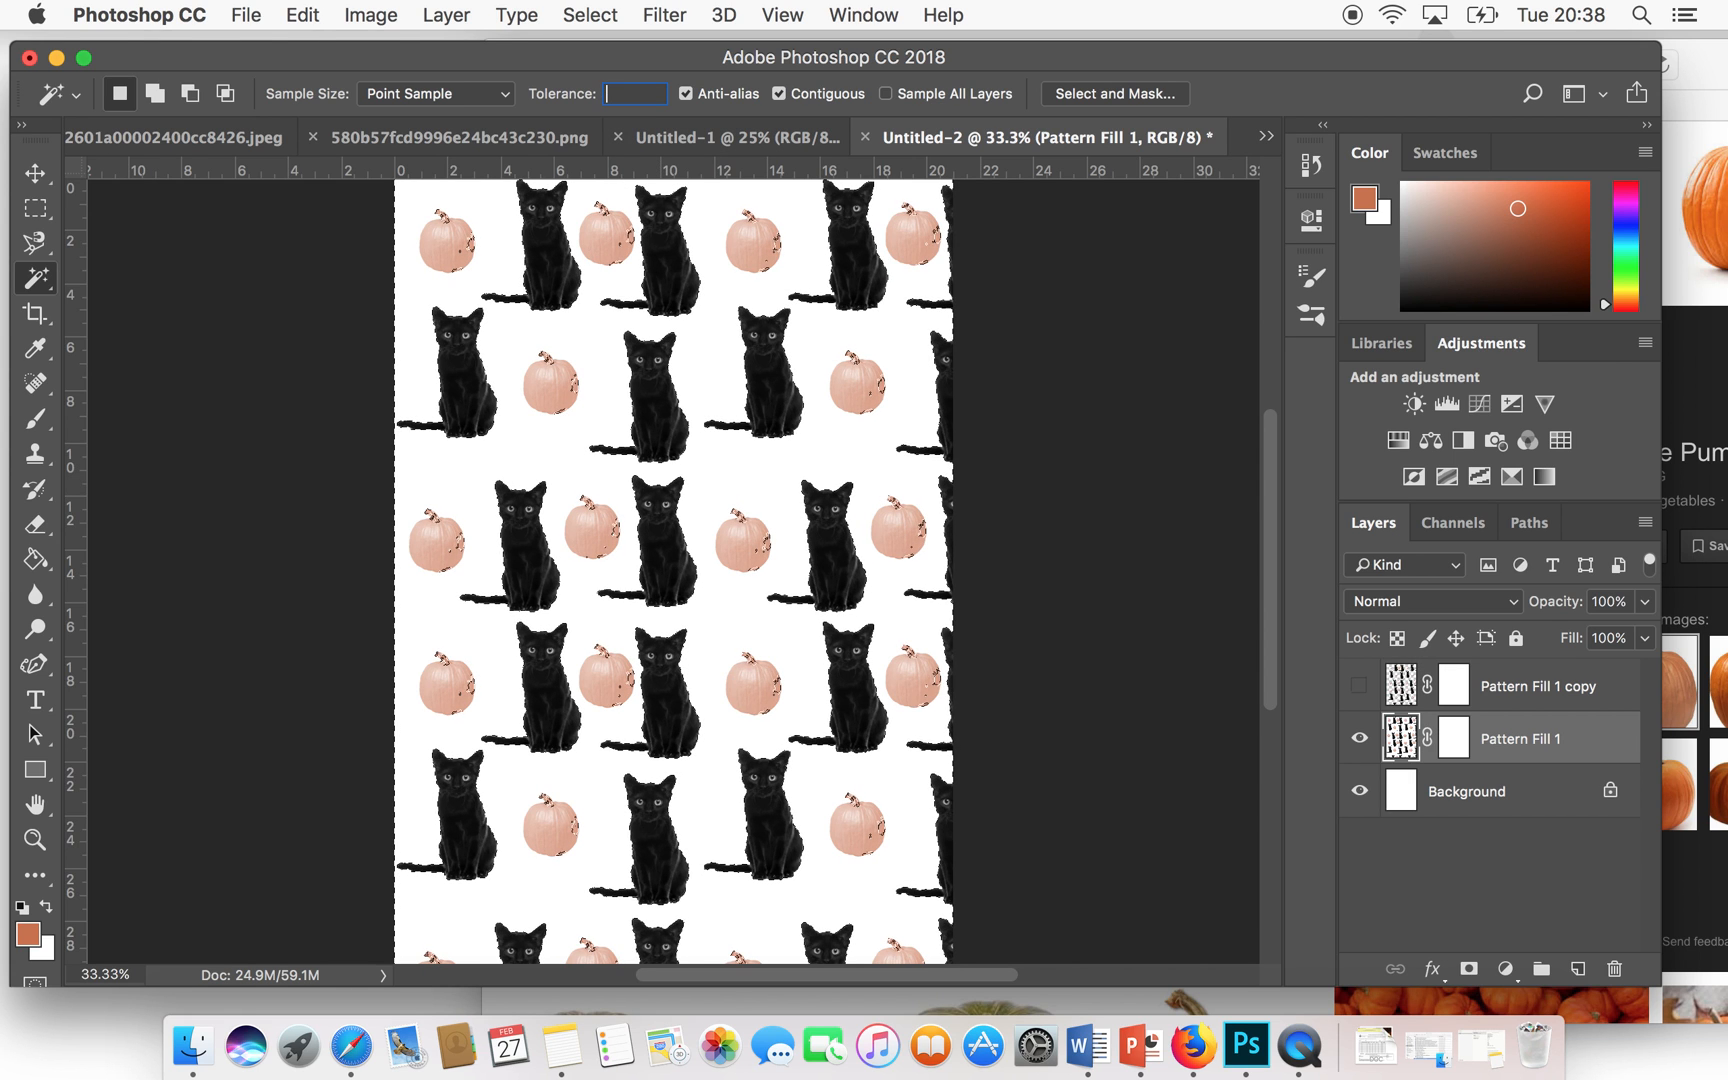
pyautogui.click(734, 450)
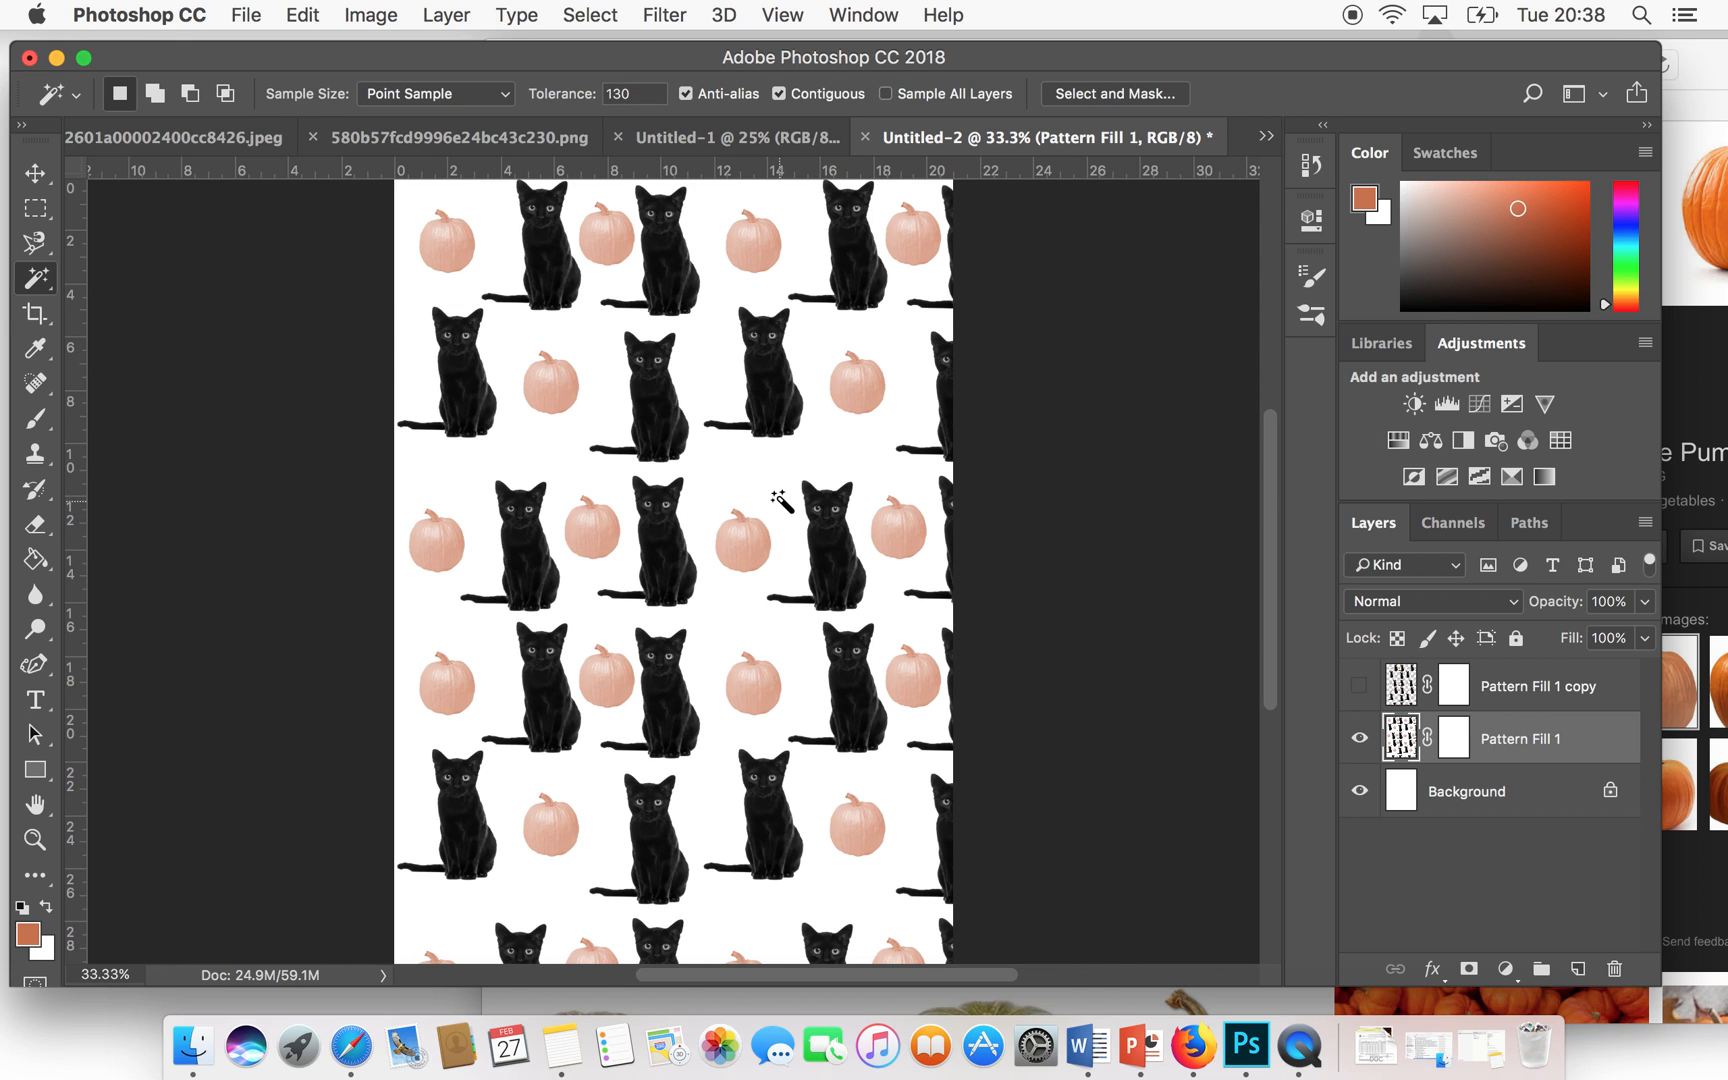
pyautogui.click(779, 496)
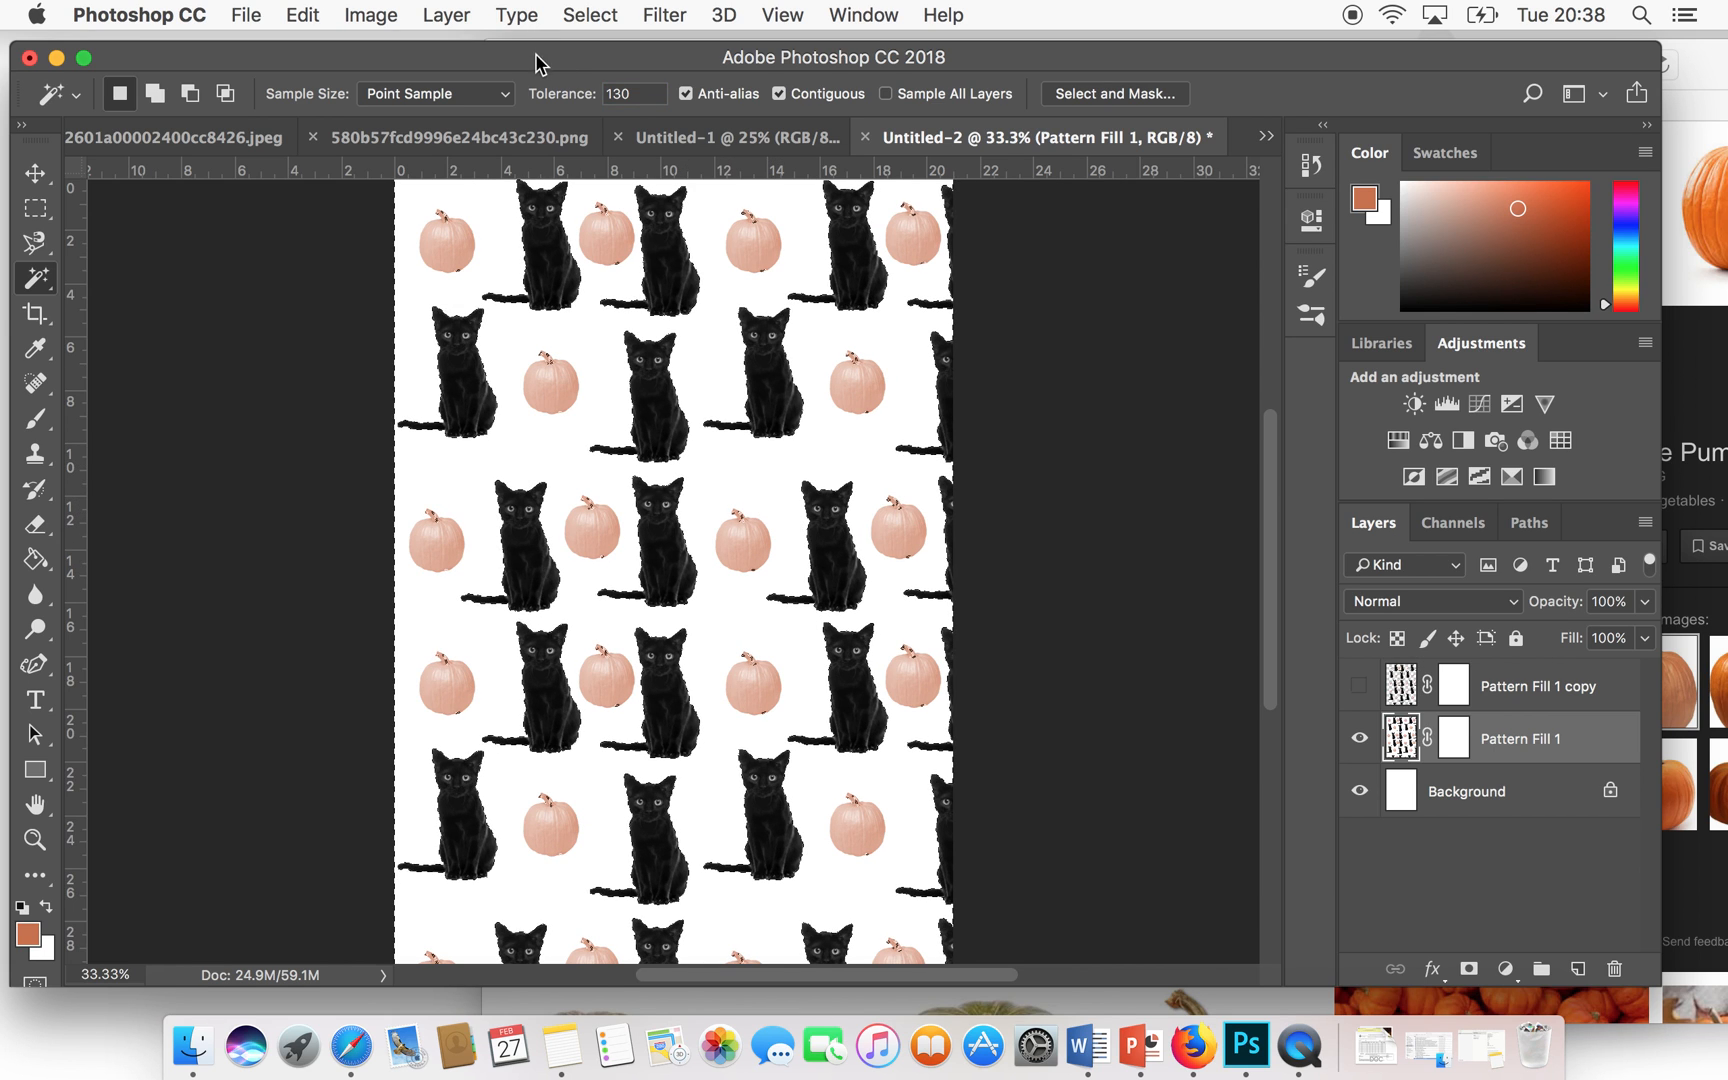
# - Try Magic Wand tolerances of 140 and 80 for selecting the white background of Pattern Fill 1
pyautogui.click(625, 93)
pyautogui.press('BackSpace')
pyautogui.write('140')
pyautogui.click(652, 95)
pyautogui.press('BackSpace')
pyautogui.write('80')
pyautogui.press('super+d')
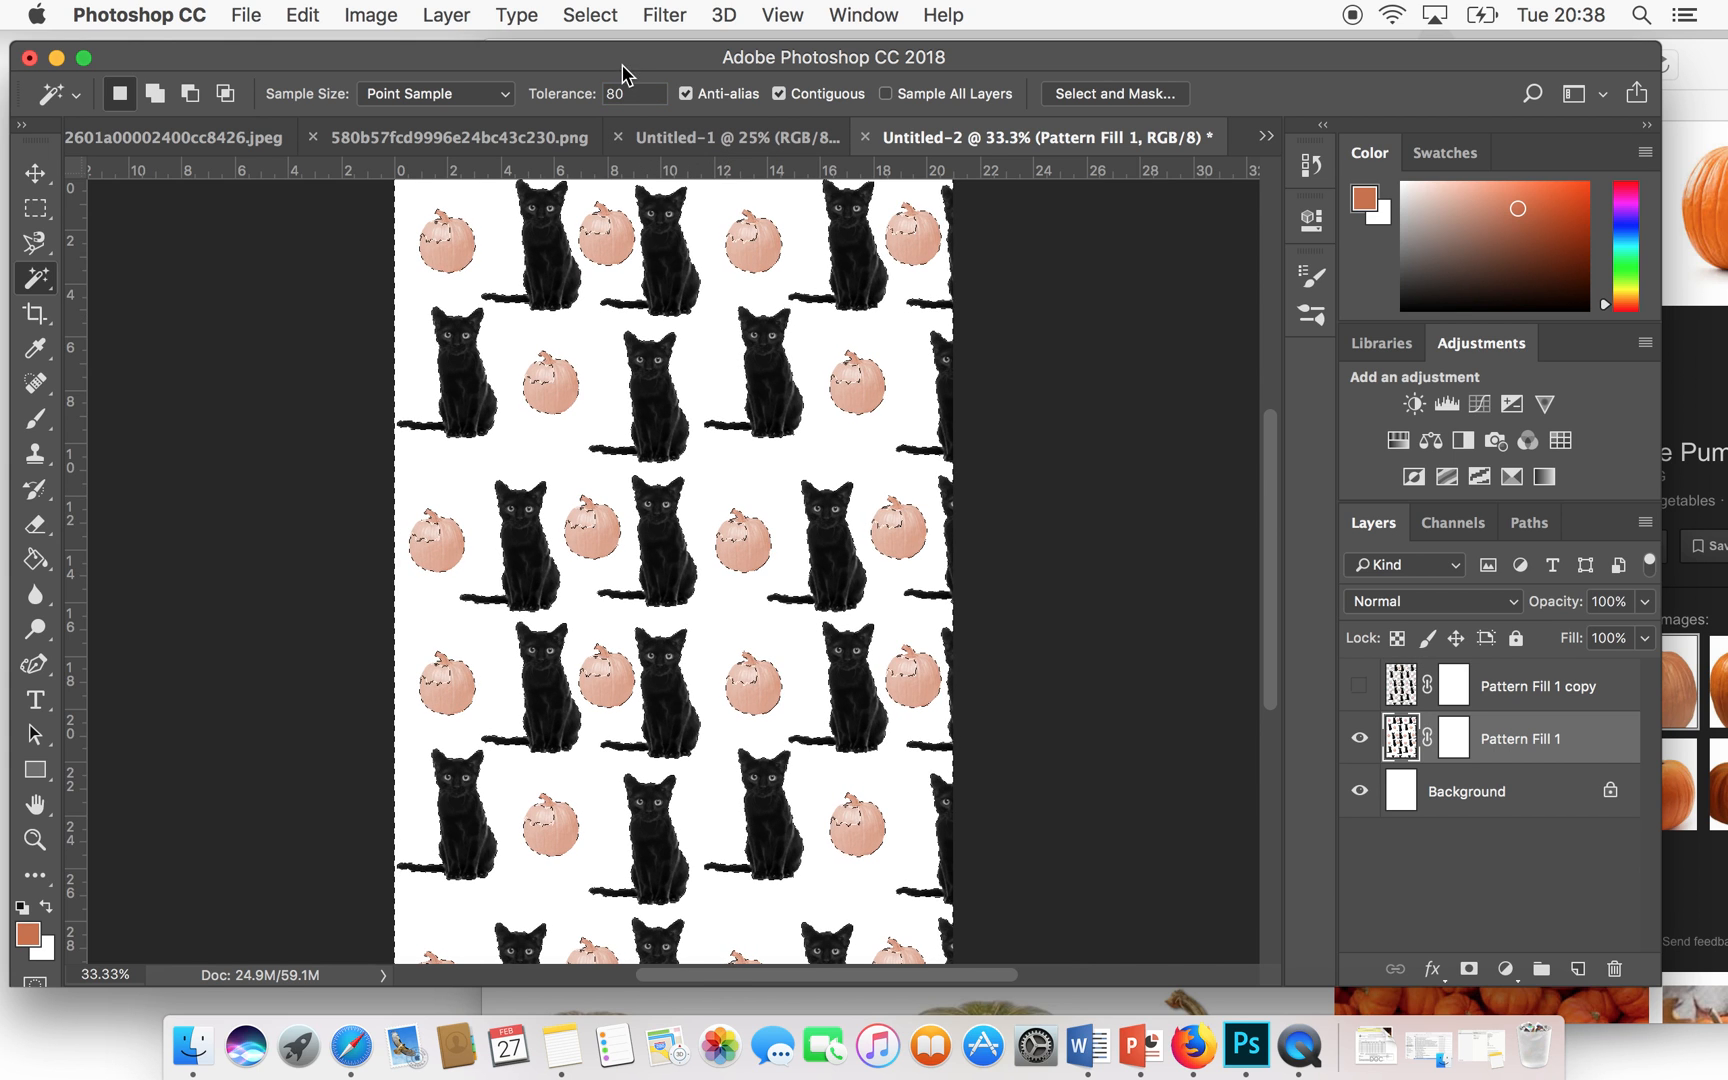
# - Try a Magic Wand selection of the white background at a tolerance of 75
pyautogui.click(637, 94)
pyautogui.doubleClick(637, 94)
pyautogui.press('BackSpace')
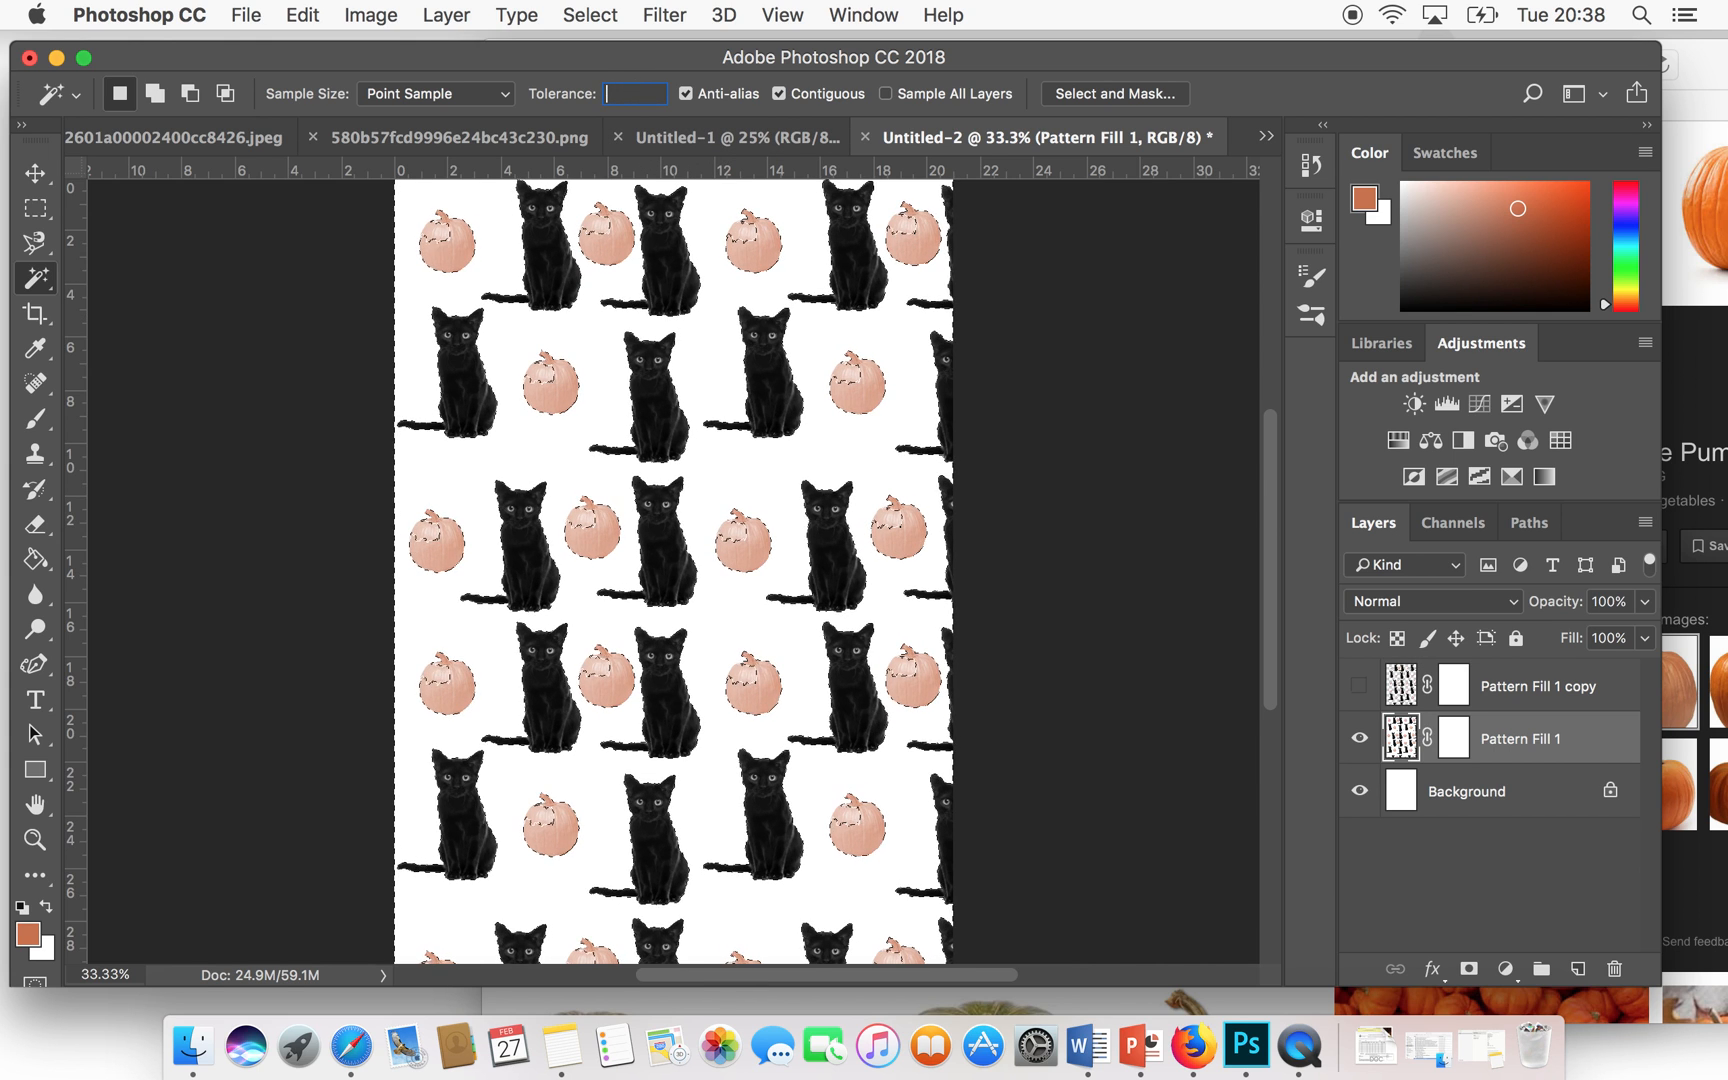
pyautogui.write('75')
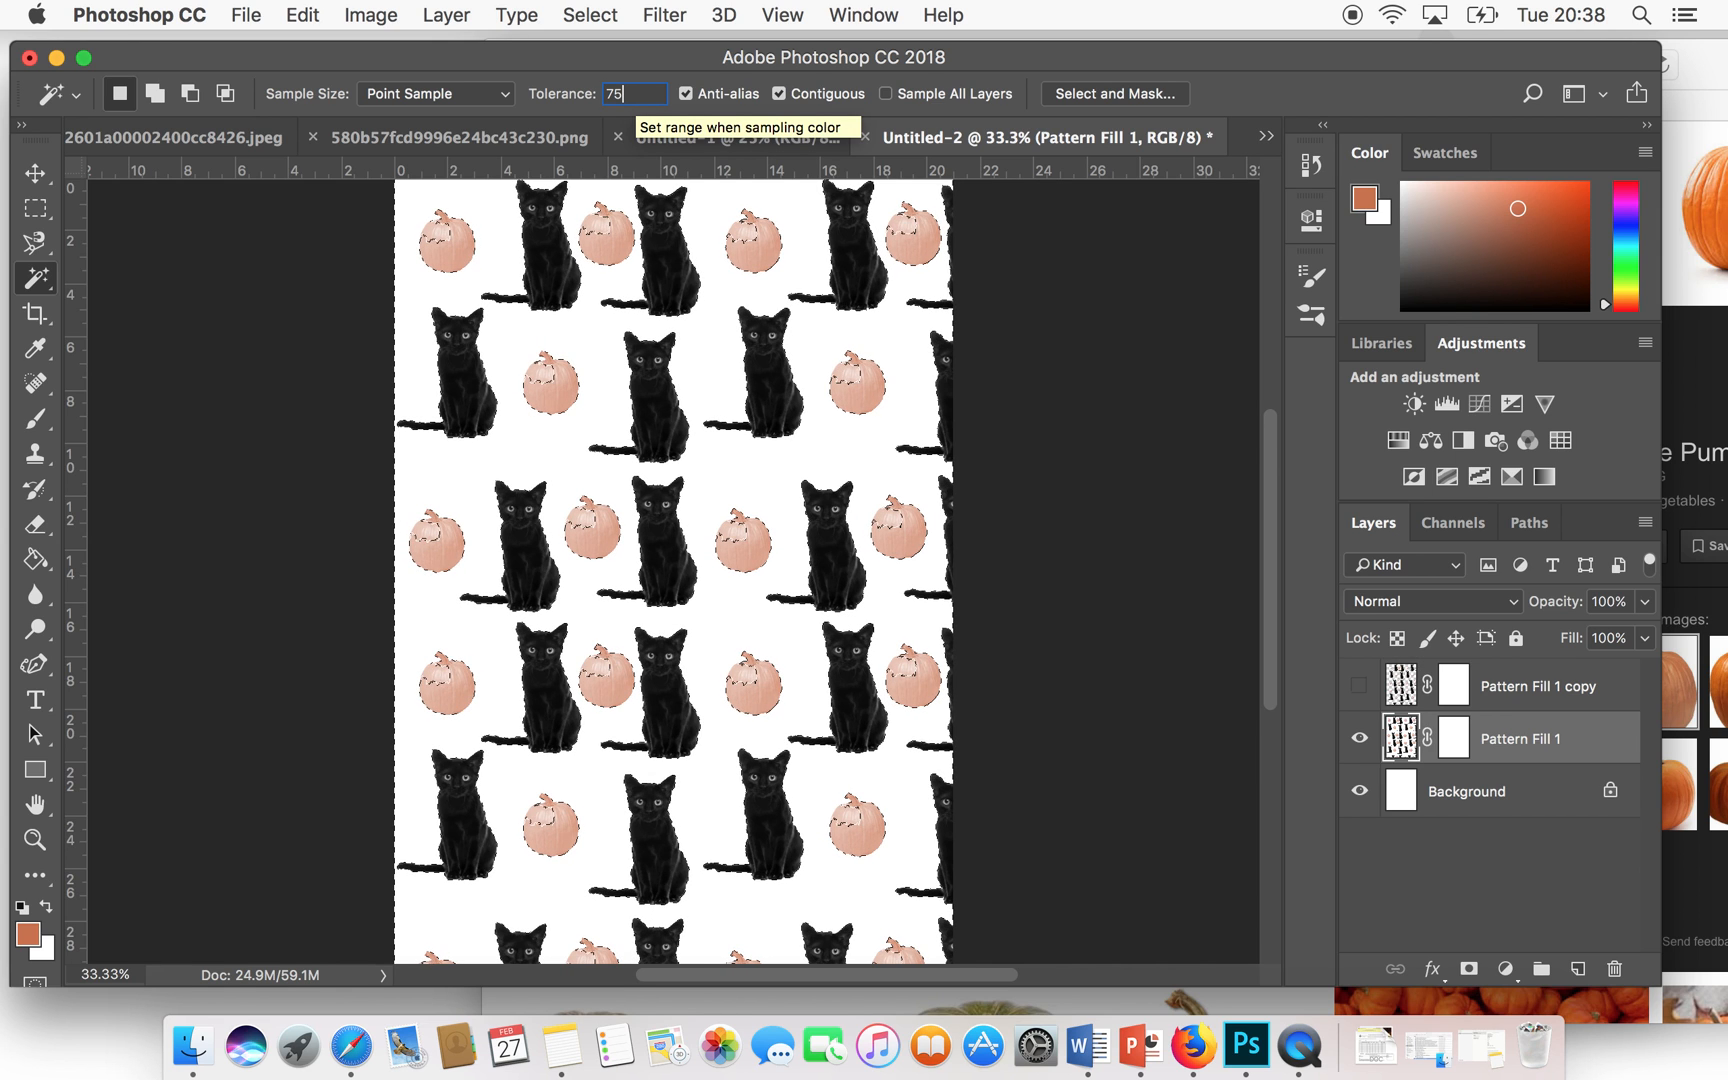
pyautogui.click(707, 360)
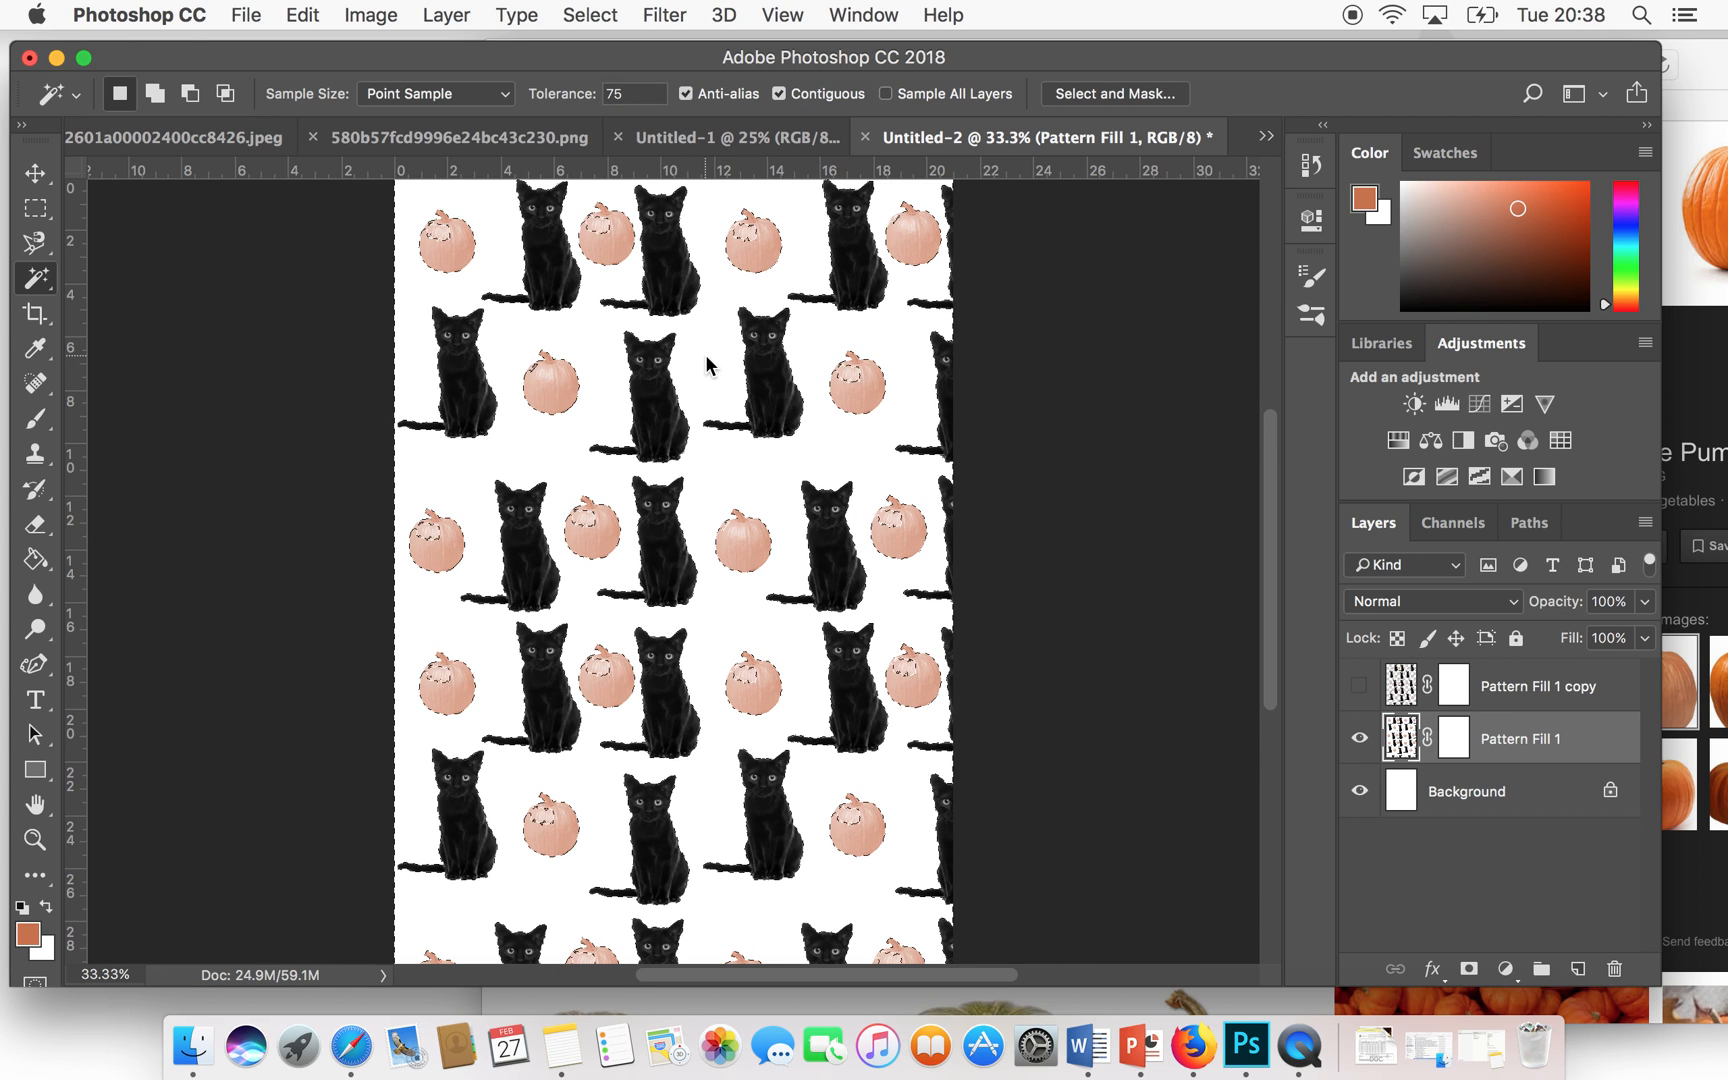
# - Set the Magic Wand tolerance to 65 and select the white background around the cats and pumpkins
pyautogui.doubleClick(640, 93)
pyautogui.press('BackSpace')
pyautogui.write('65')
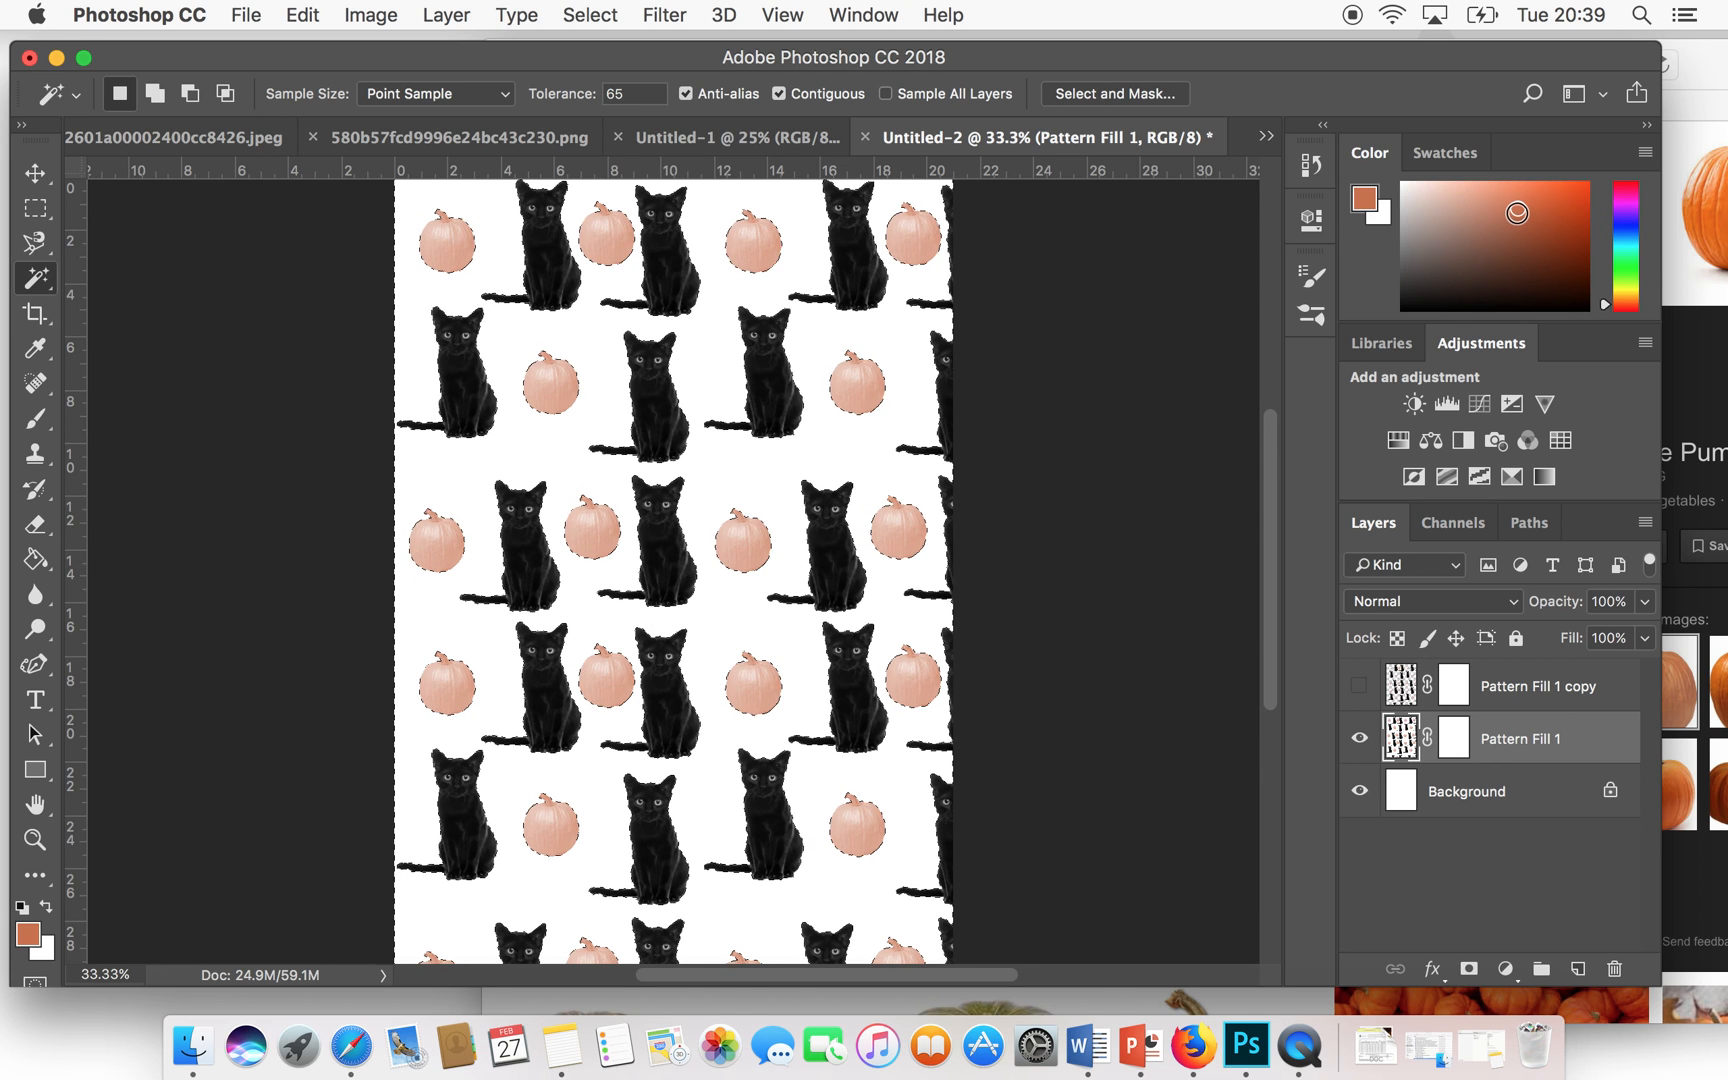
# - Choose a pale blue foreground color and fill the selected background of Pattern Fill 1 with the Paint Bucket
pyautogui.moveTo(1525, 207); pyautogui.dragTo(1437, 222)
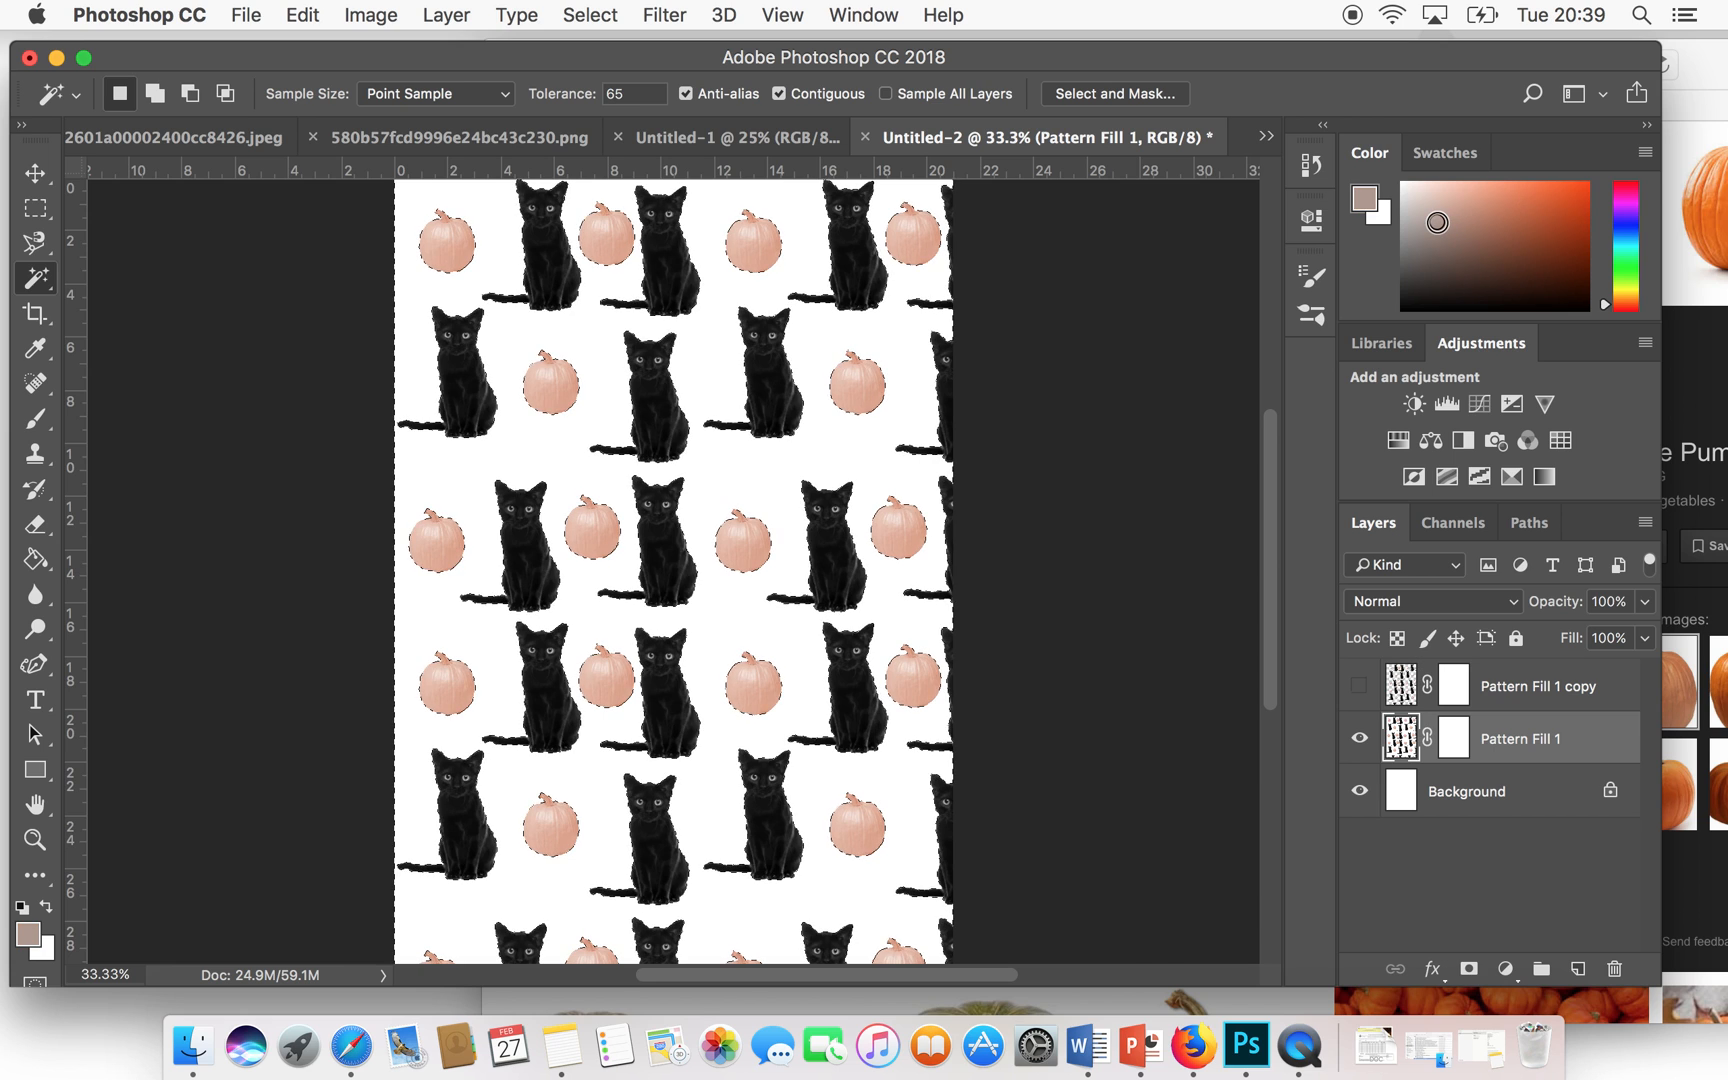
pyautogui.click(1627, 241)
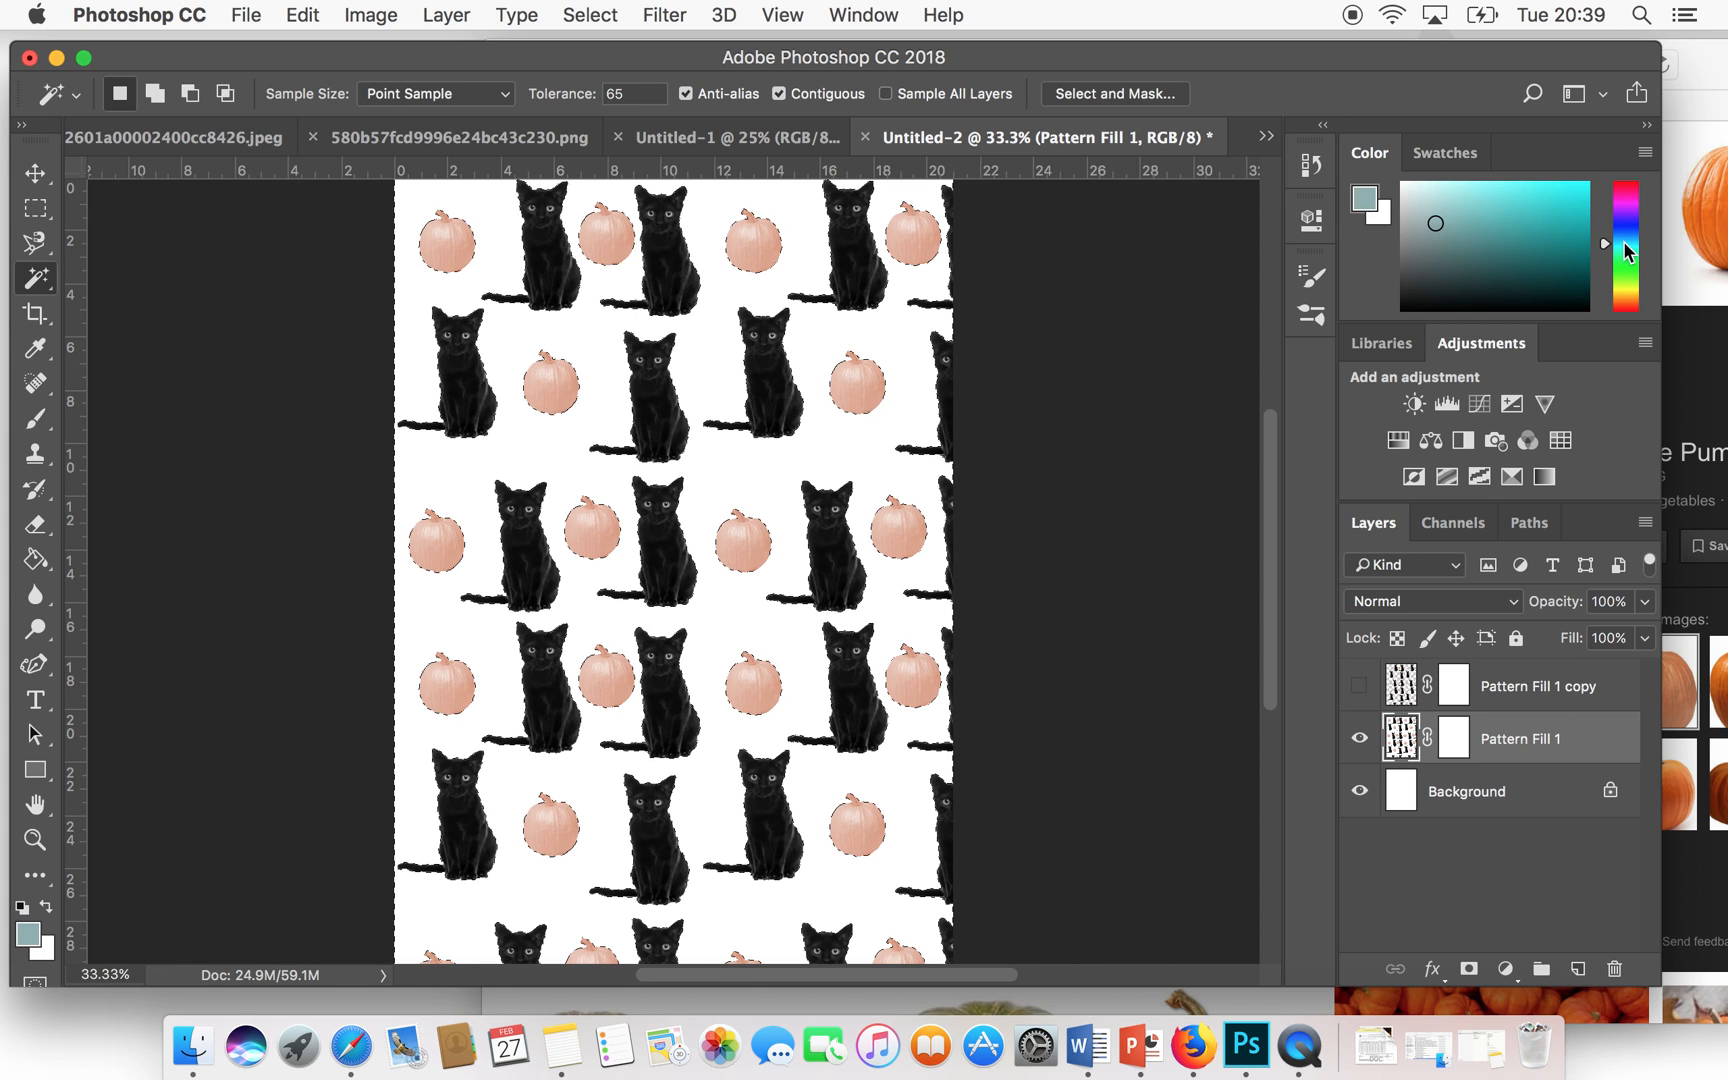
pyautogui.click(1425, 204)
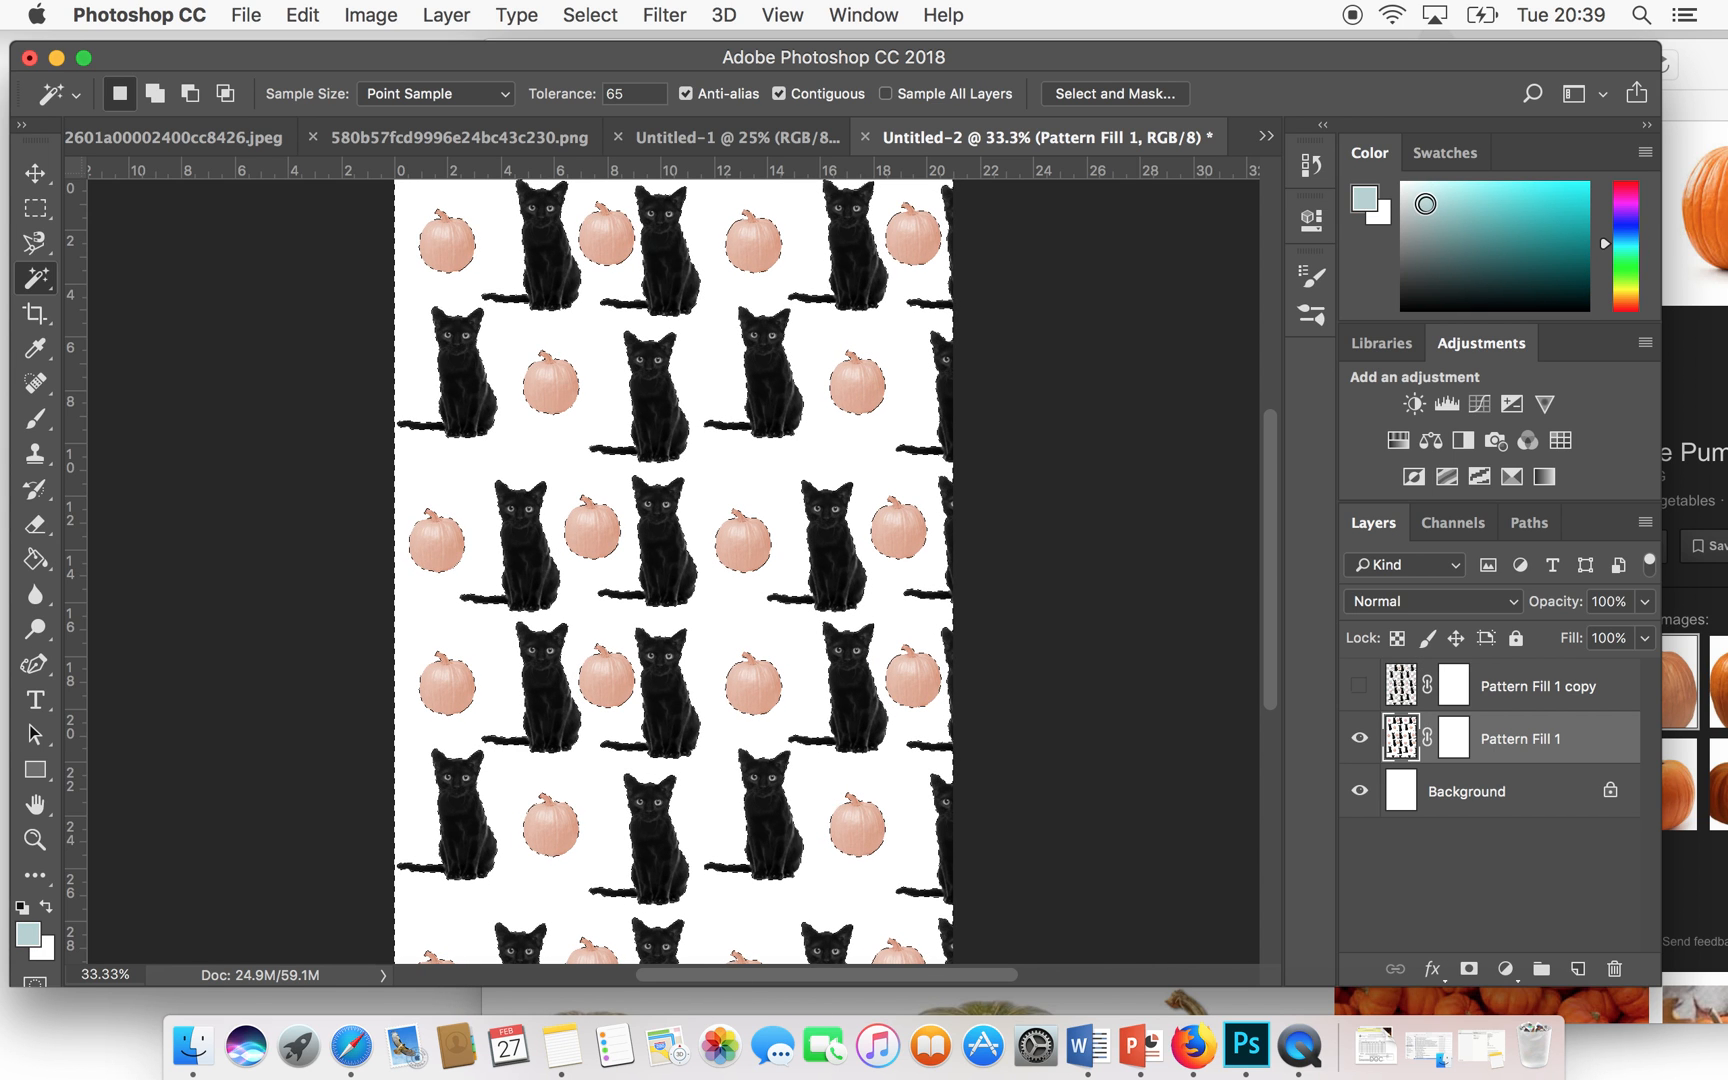
pyautogui.click(35, 560)
pyautogui.click(452, 470)
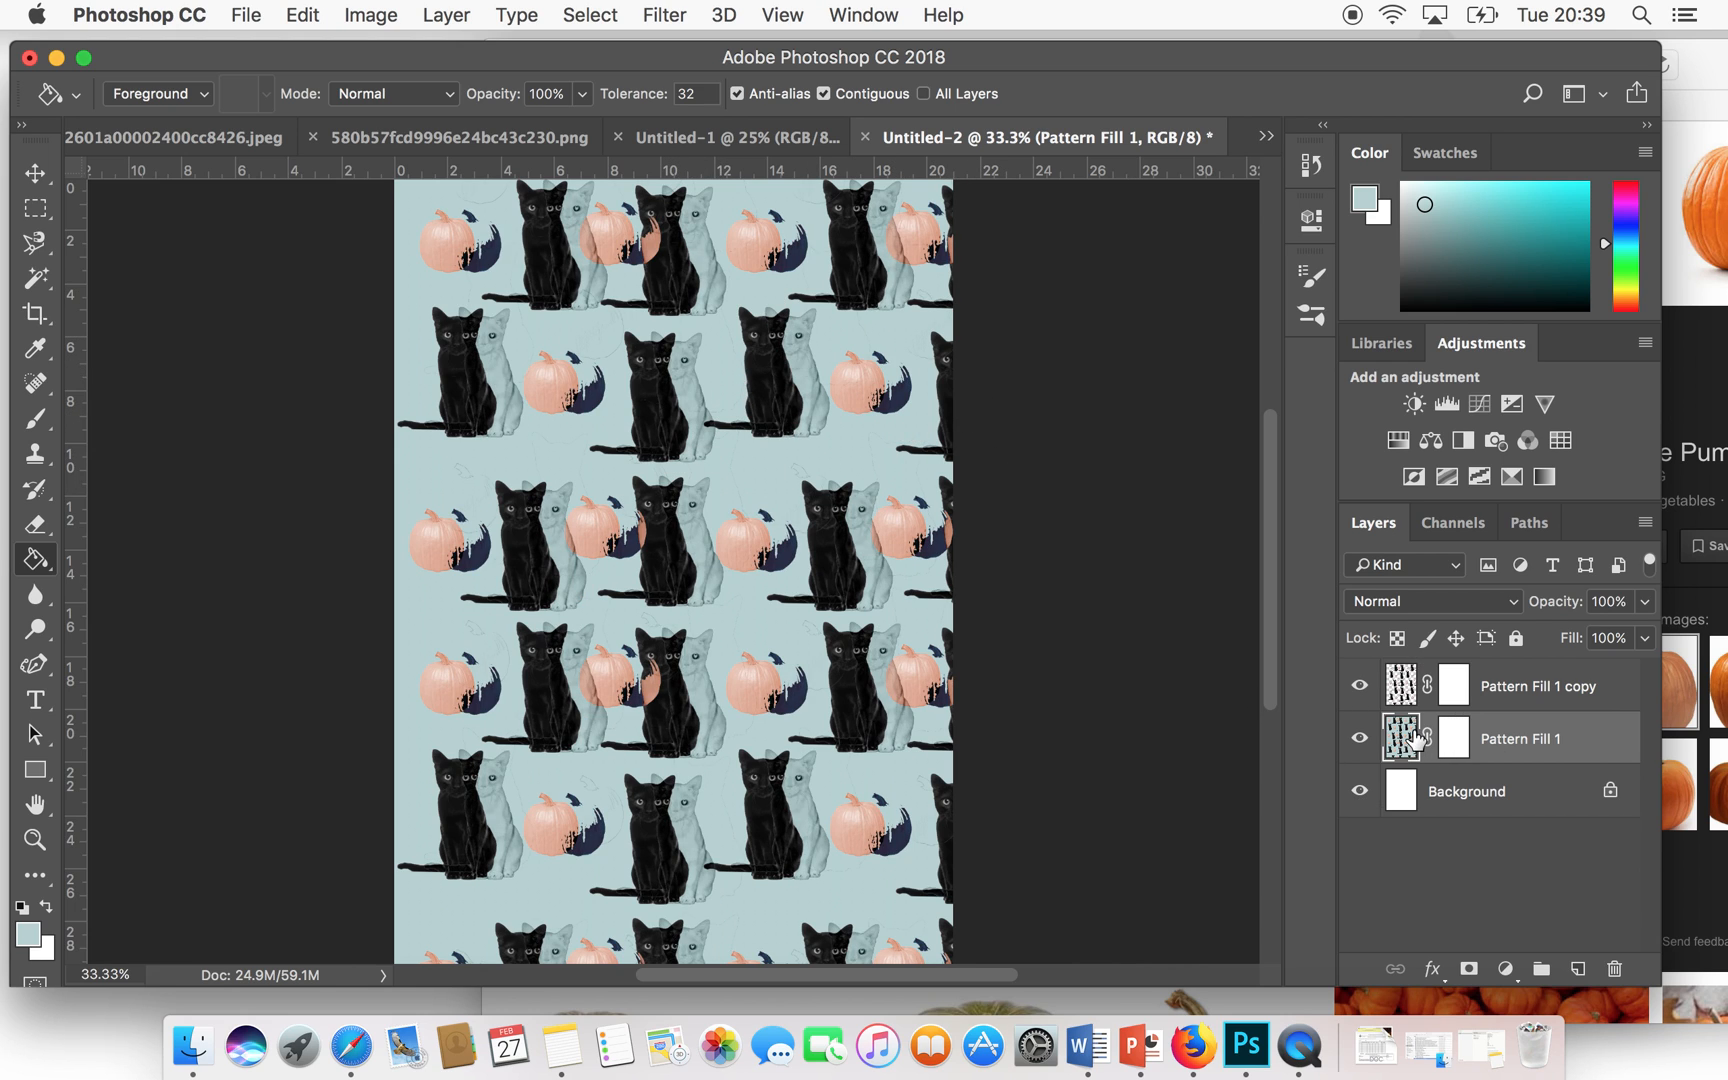
# - Move the Pattern Fill 1 copy layer left so its pale cats sit behind the left side of the black cats
pyautogui.click(37, 174)
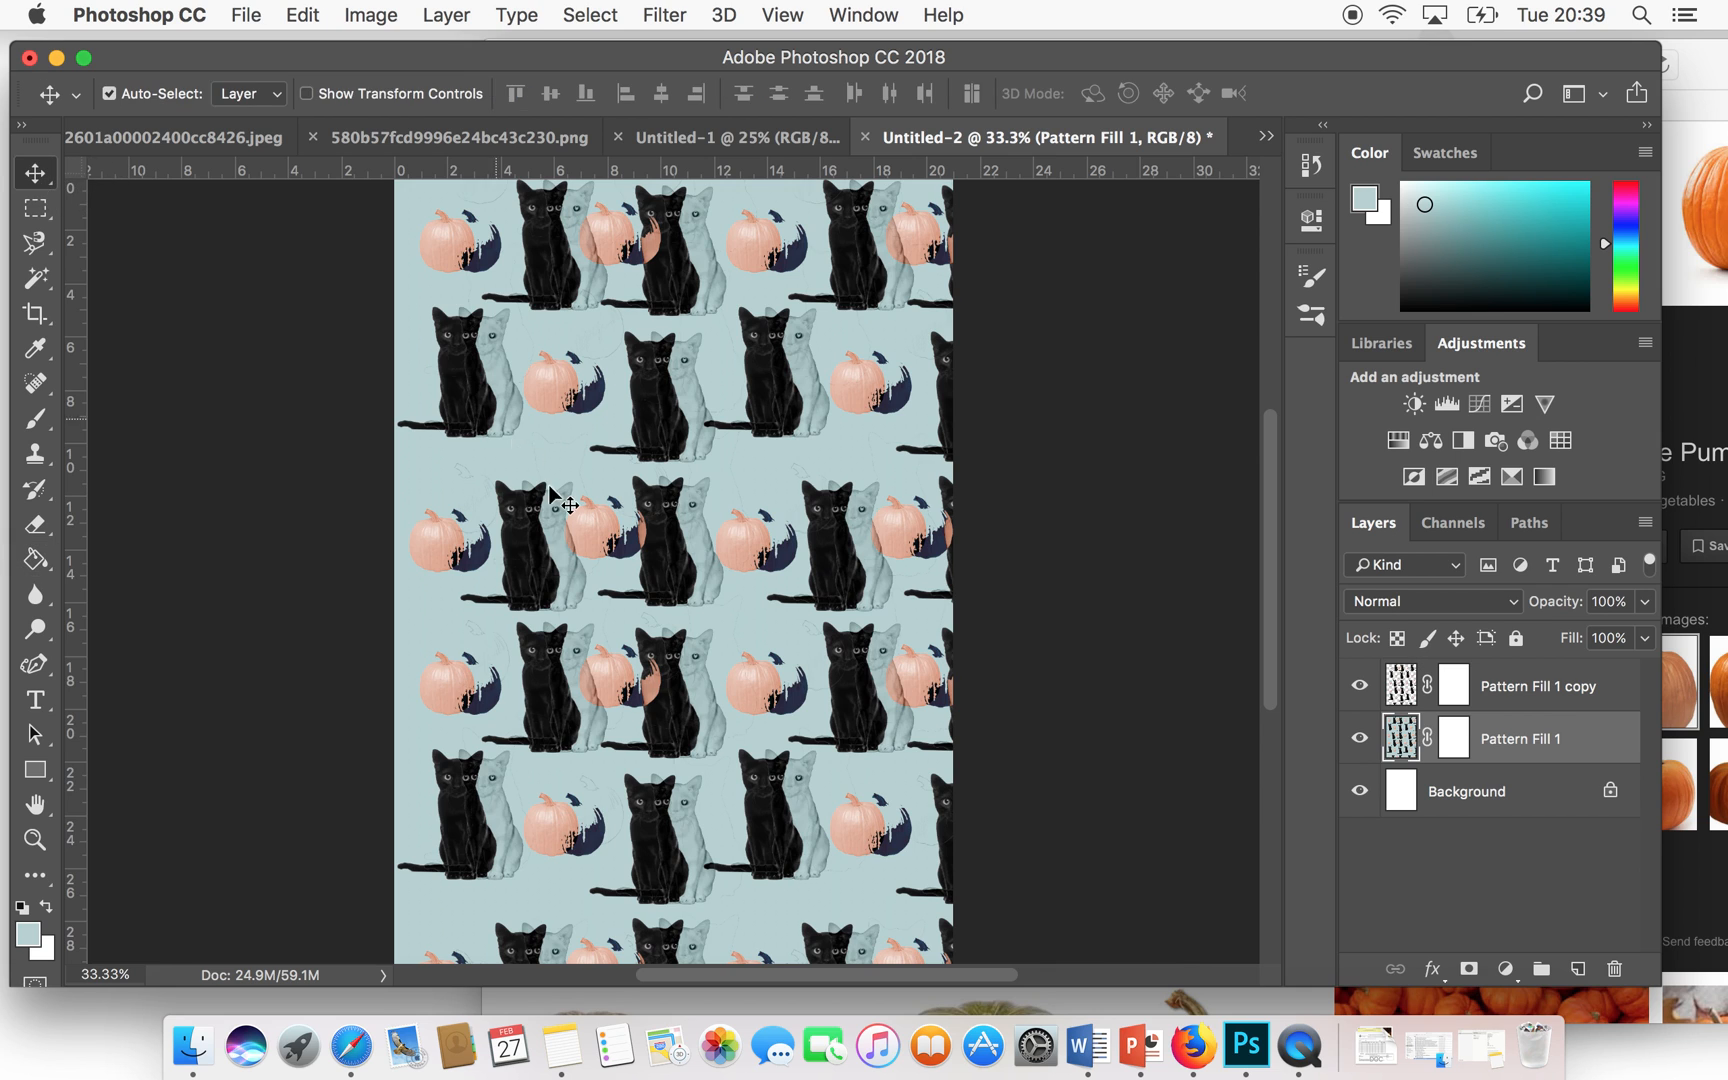
pyautogui.moveTo(489, 380)
pyautogui.mouseDown()
pyautogui.moveTo(433, 386)
pyautogui.moveTo(532, 390)
pyautogui.moveTo(455, 386)
pyautogui.mouseUp()
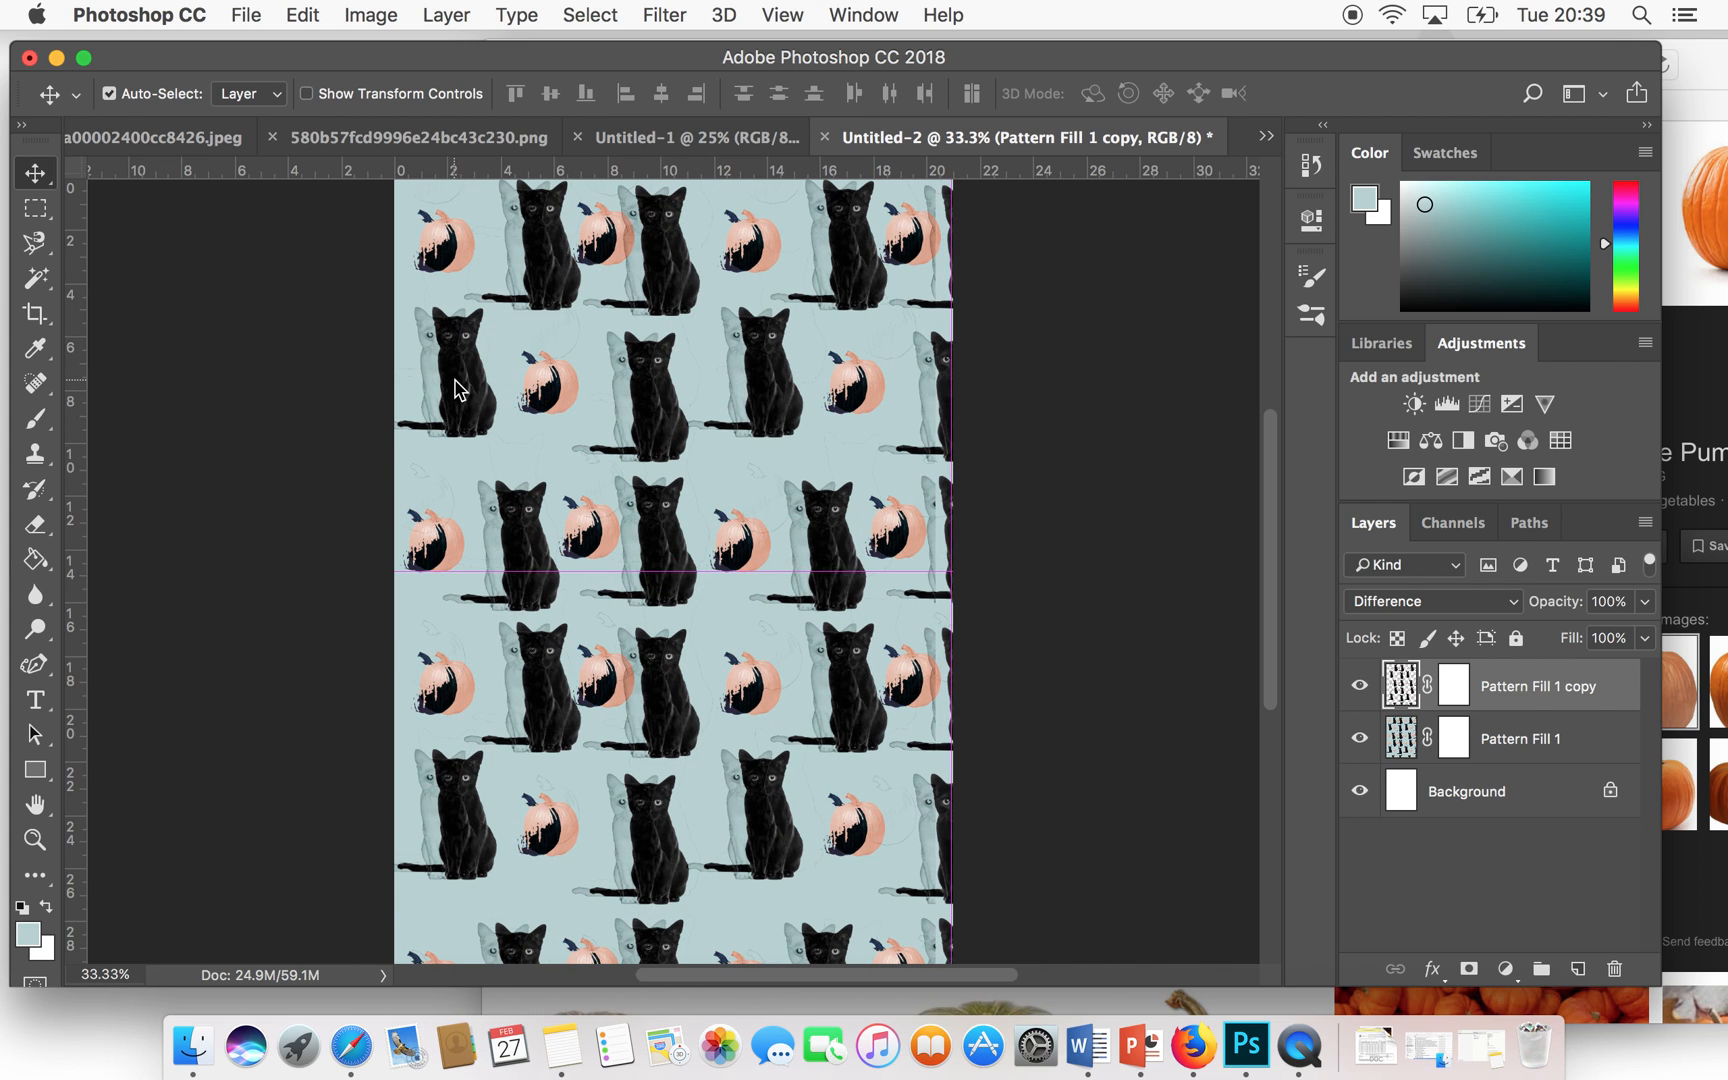
# - Try the Exclusion and Subtract blend modes on the Pattern Fill 1 copy layer
pyautogui.click(1440, 601)
pyautogui.click(1436, 620)
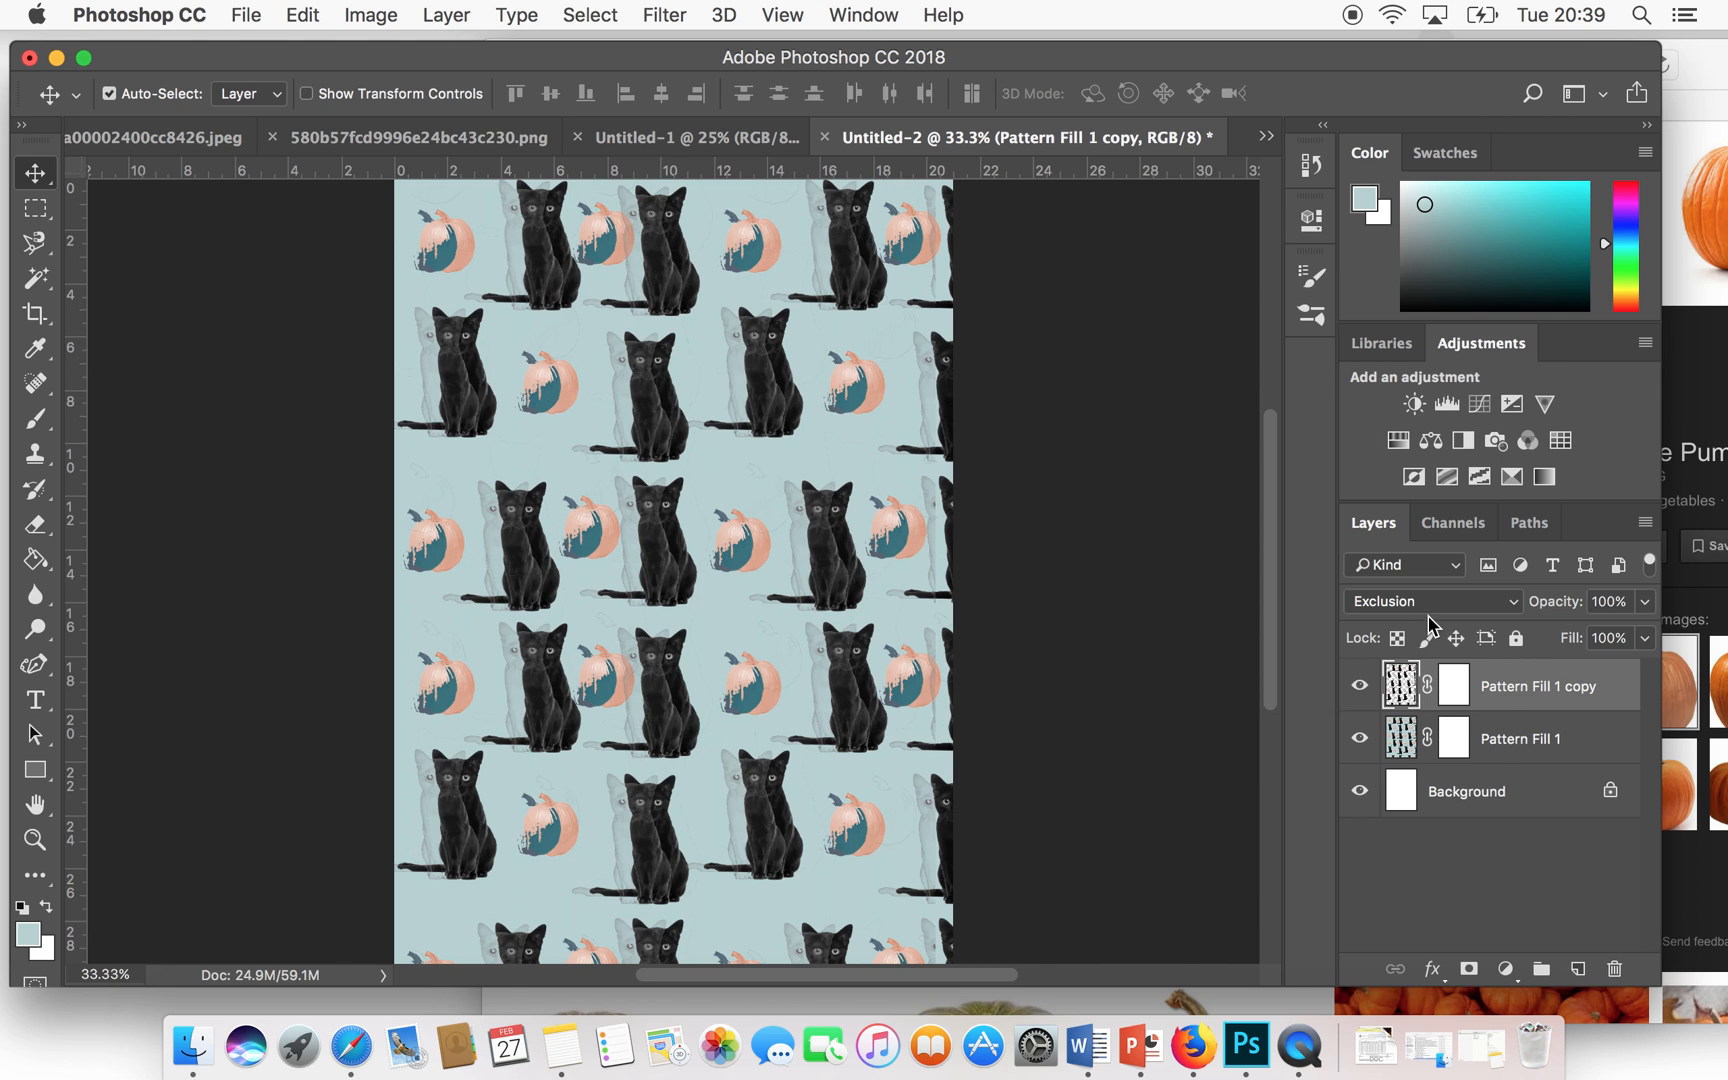
pyautogui.click(1430, 606)
pyautogui.click(1428, 602)
pyautogui.click(1428, 606)
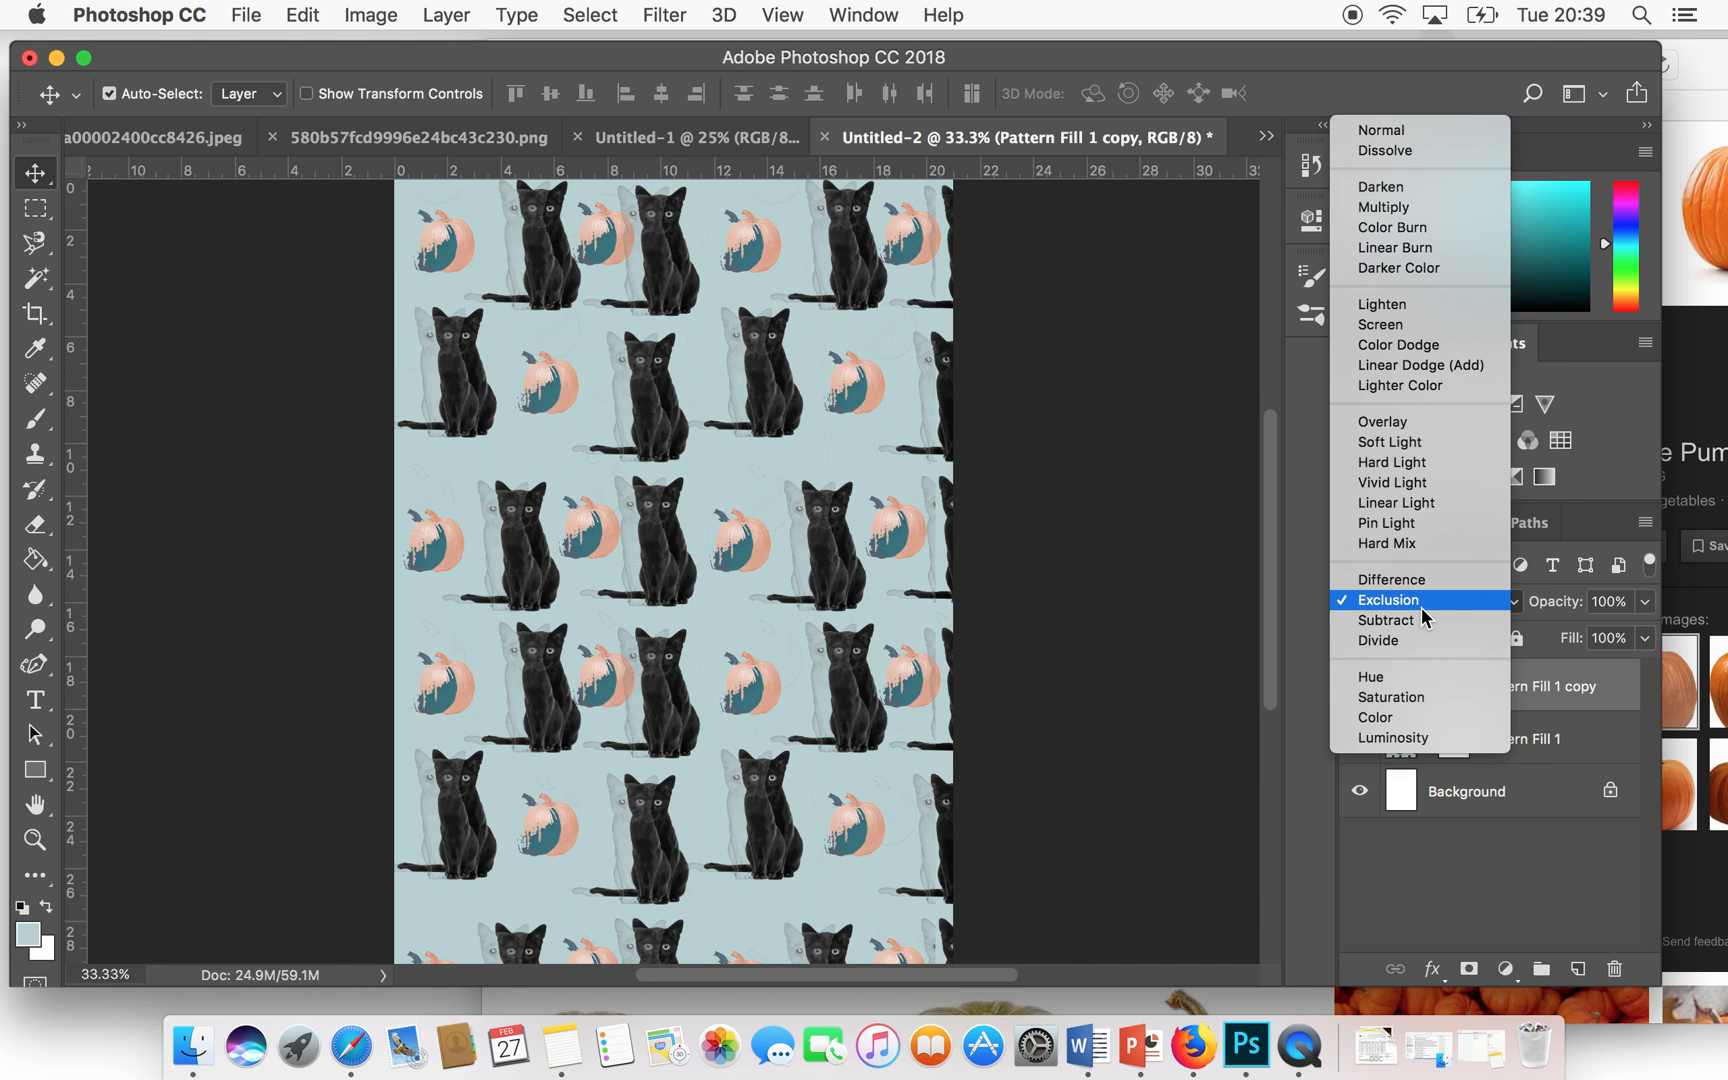
pyautogui.click(1425, 620)
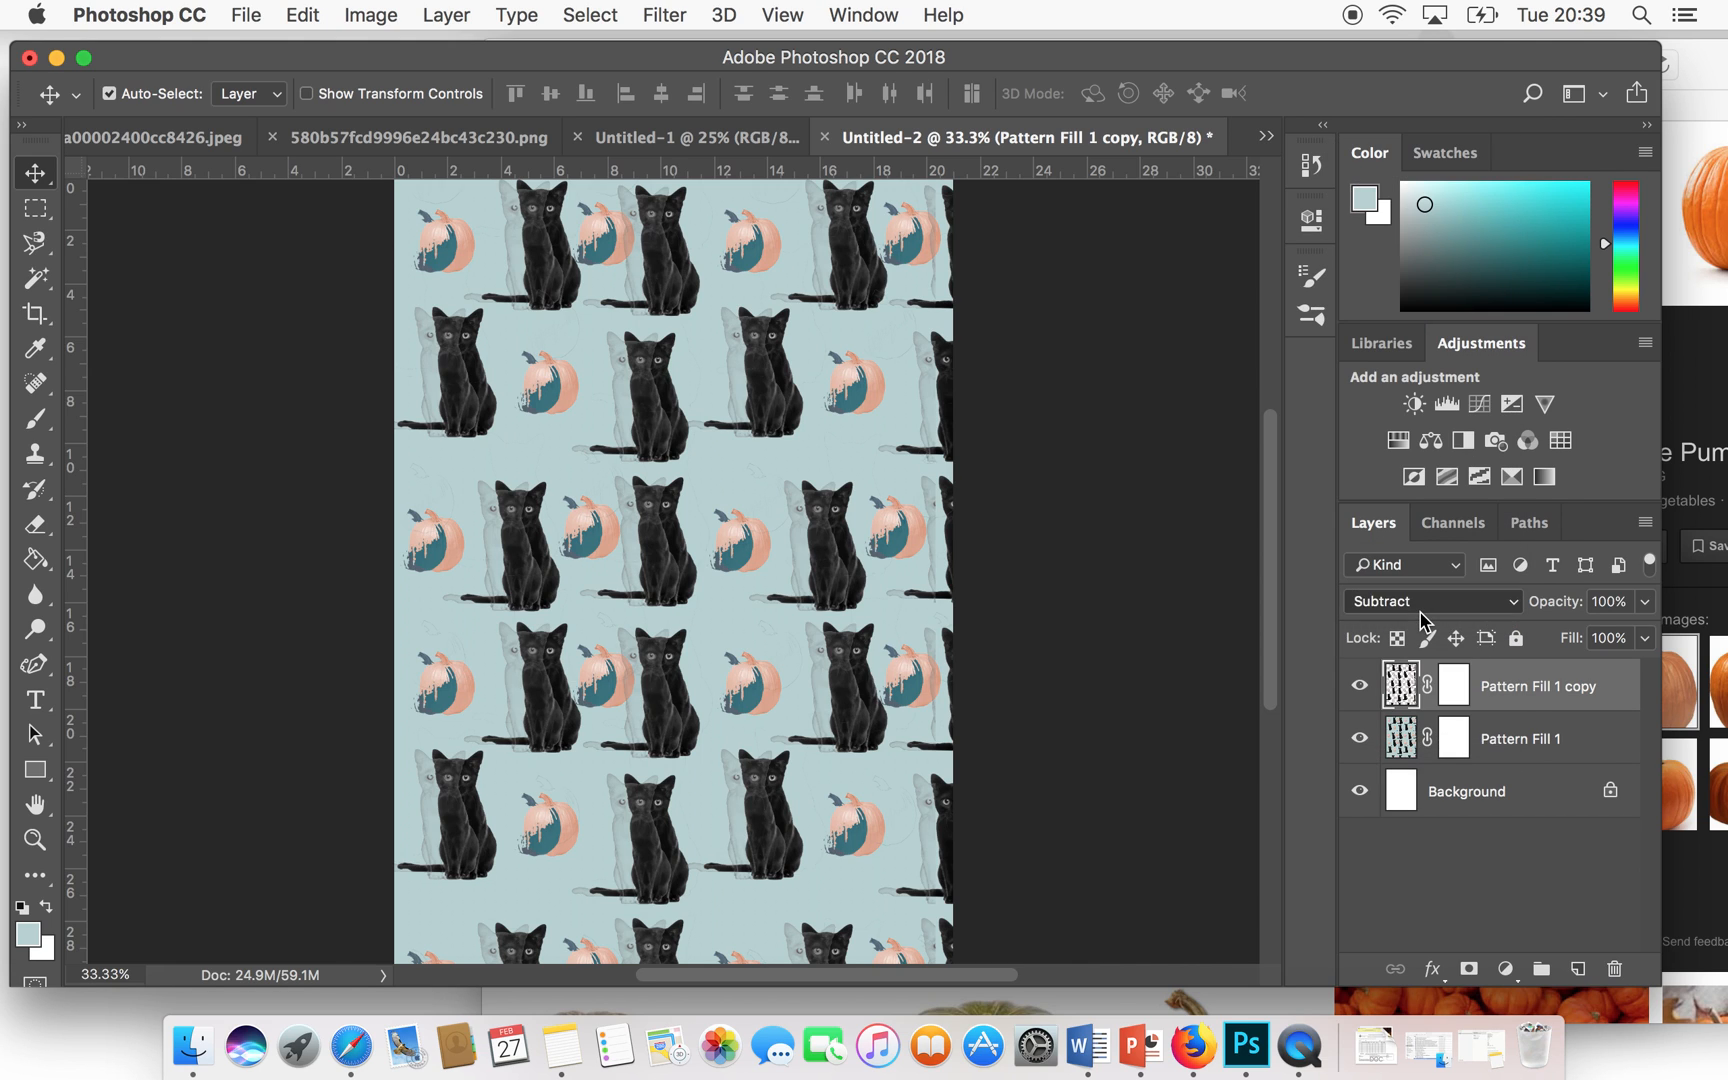
# - Try the Divide and Linear Light blend modes on the Pattern Fill 1 copy layer
pyautogui.click(1425, 604)
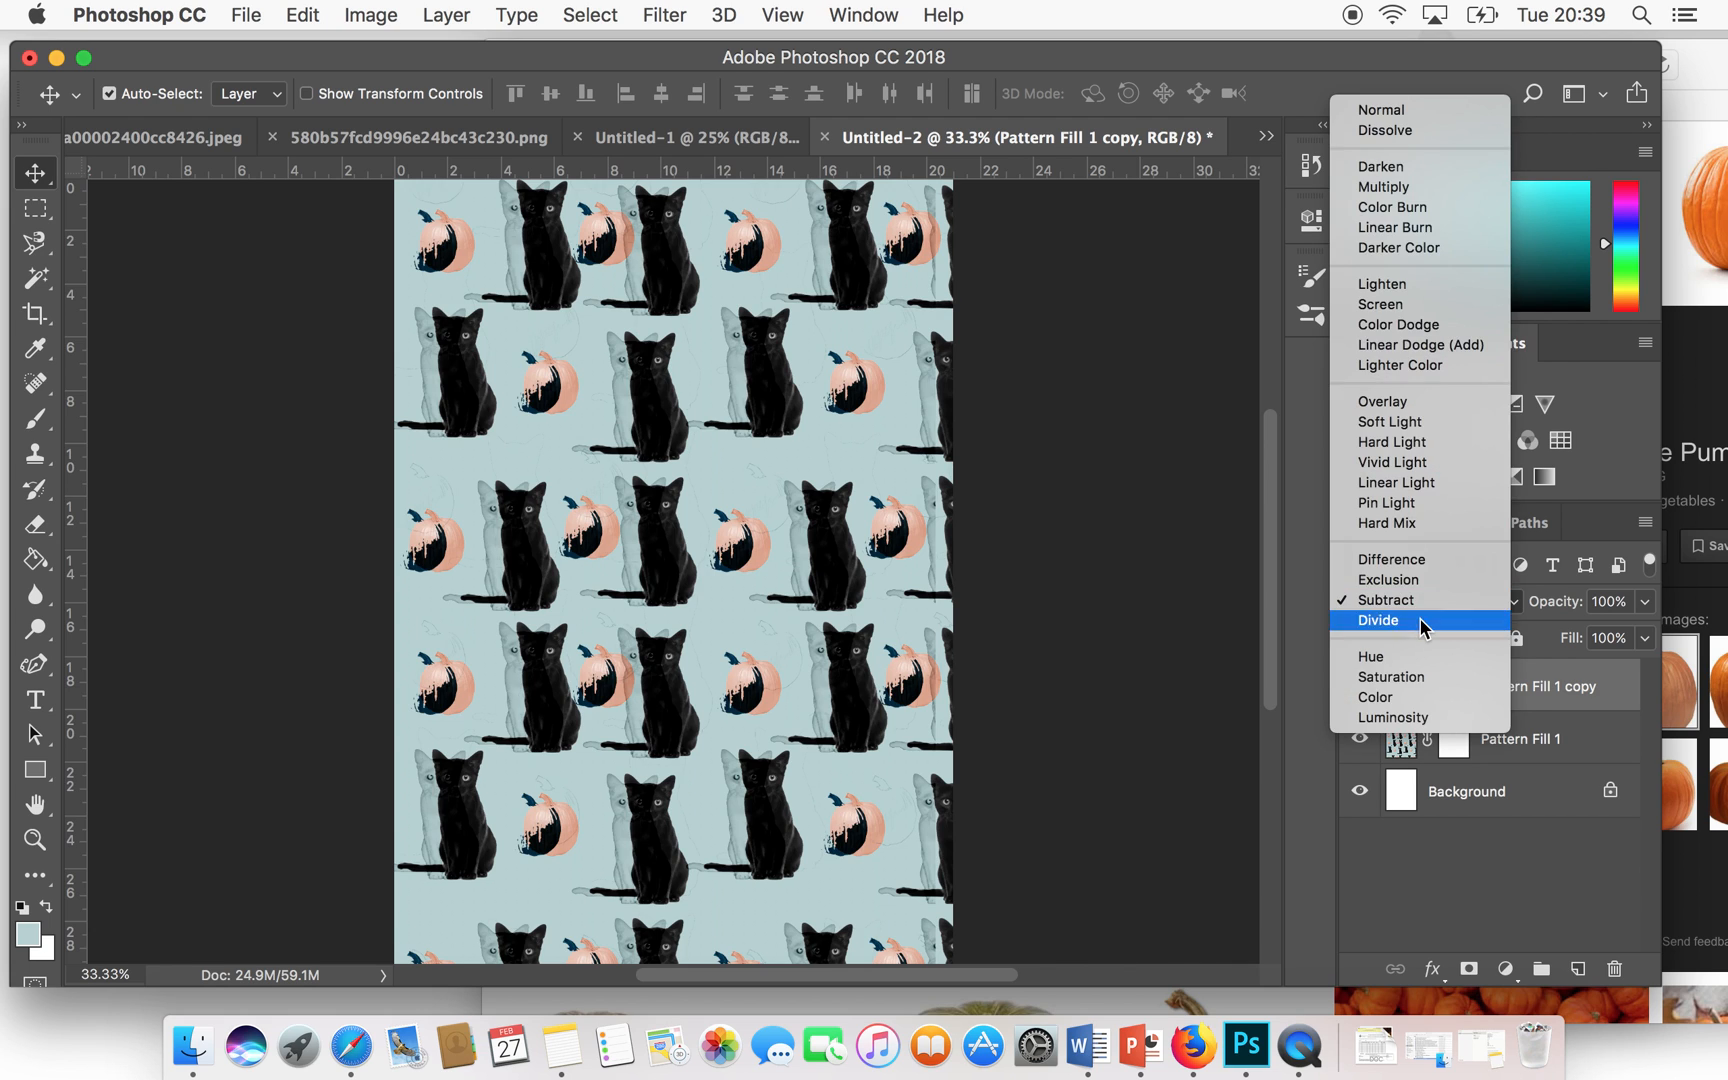
pyautogui.click(1424, 622)
pyautogui.click(1425, 604)
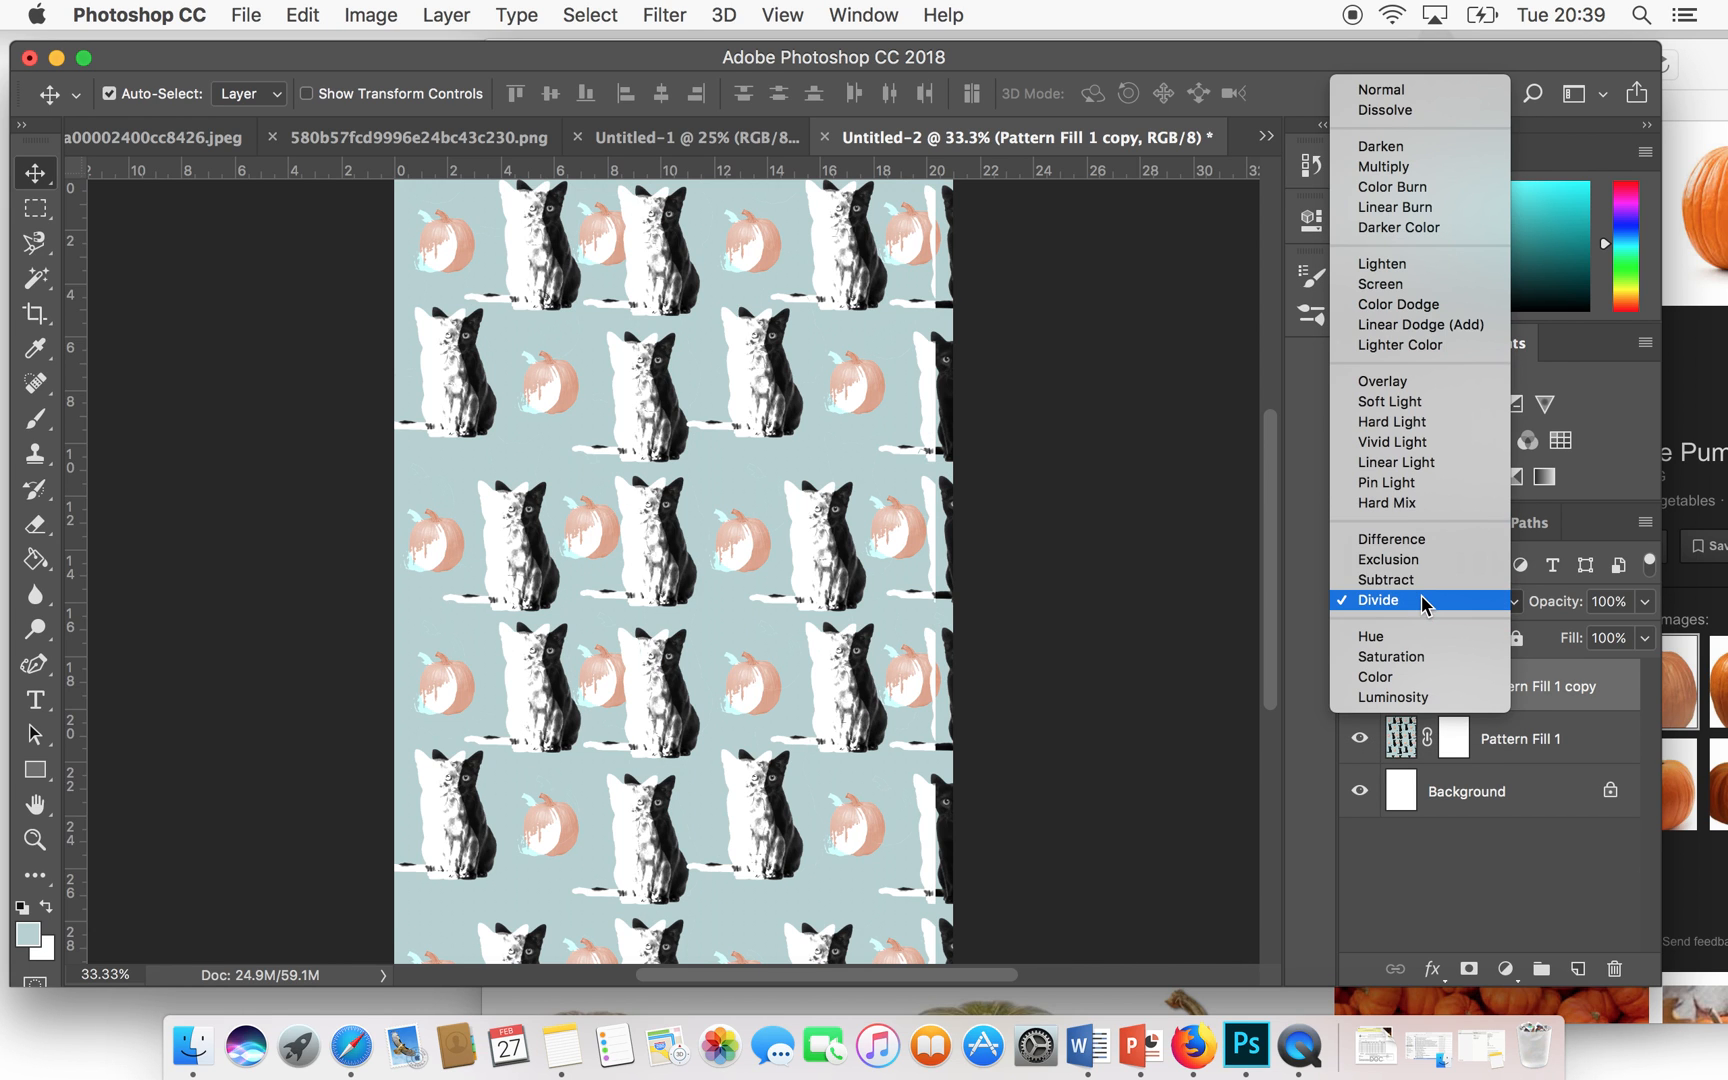
pyautogui.click(1404, 479)
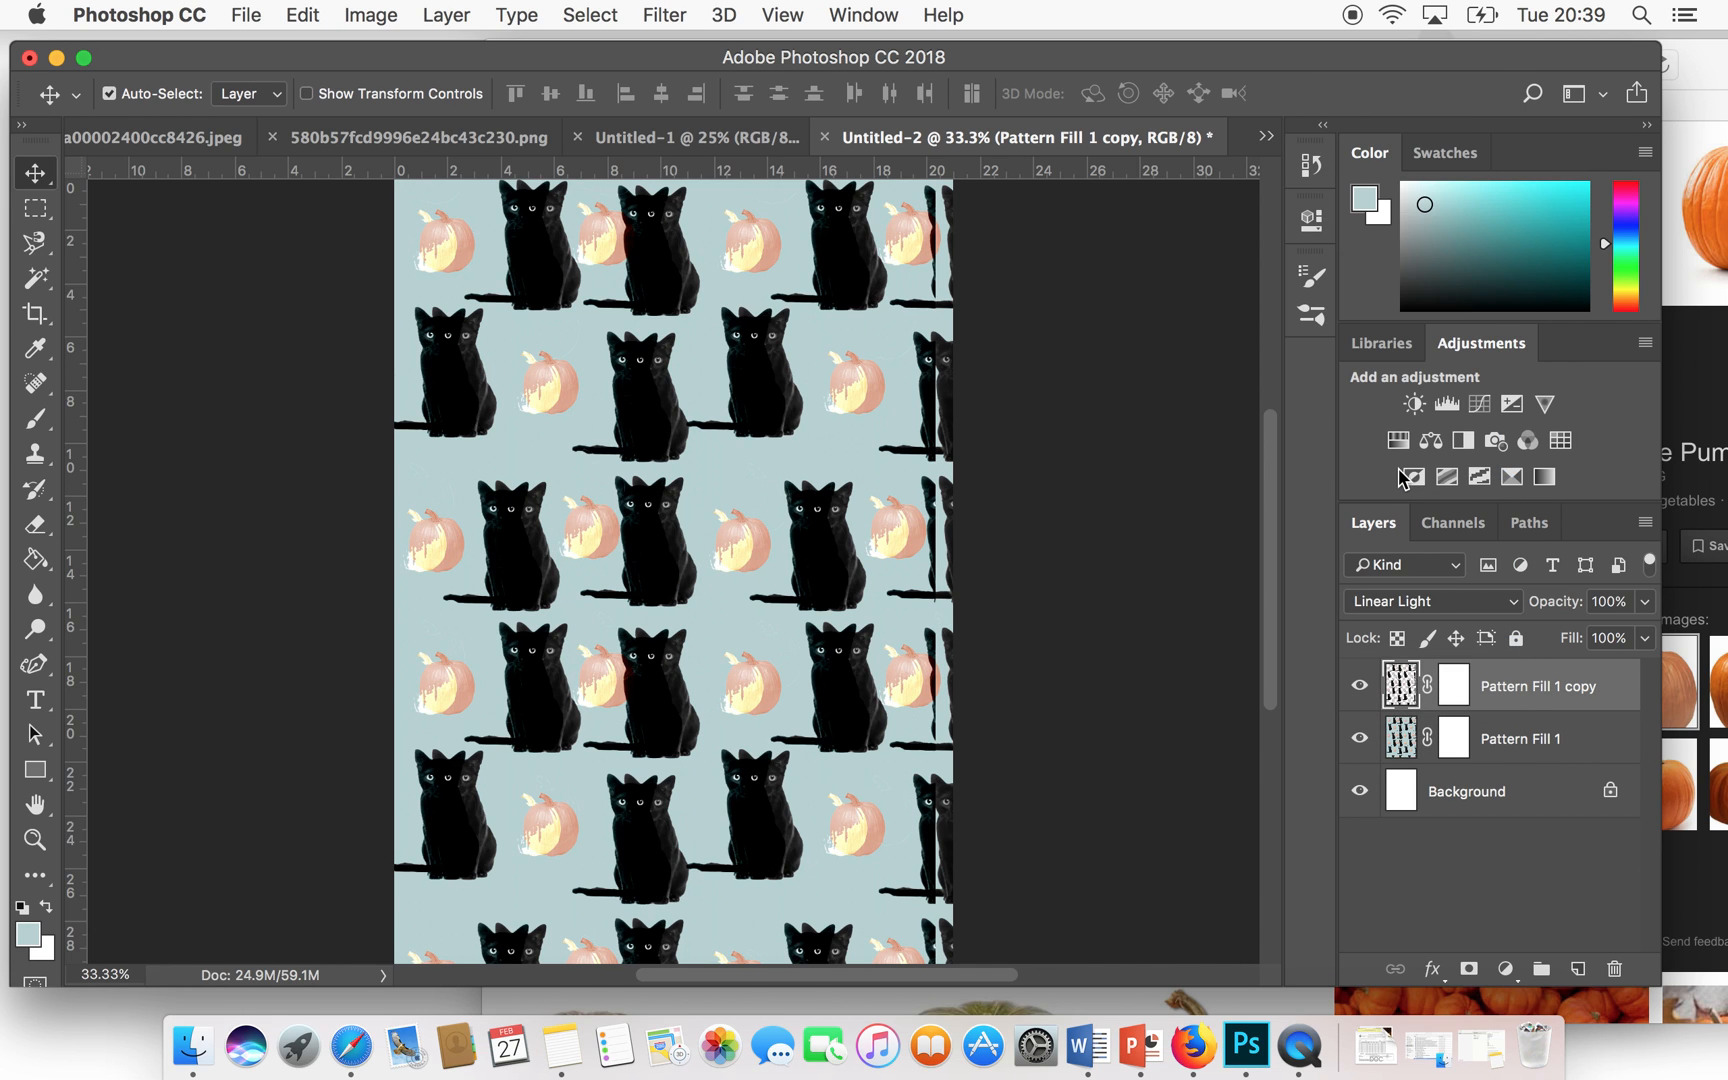
# - Set the blend mode of the Pattern Fill 1 copy layer to Soft Light
pyautogui.click(1397, 614)
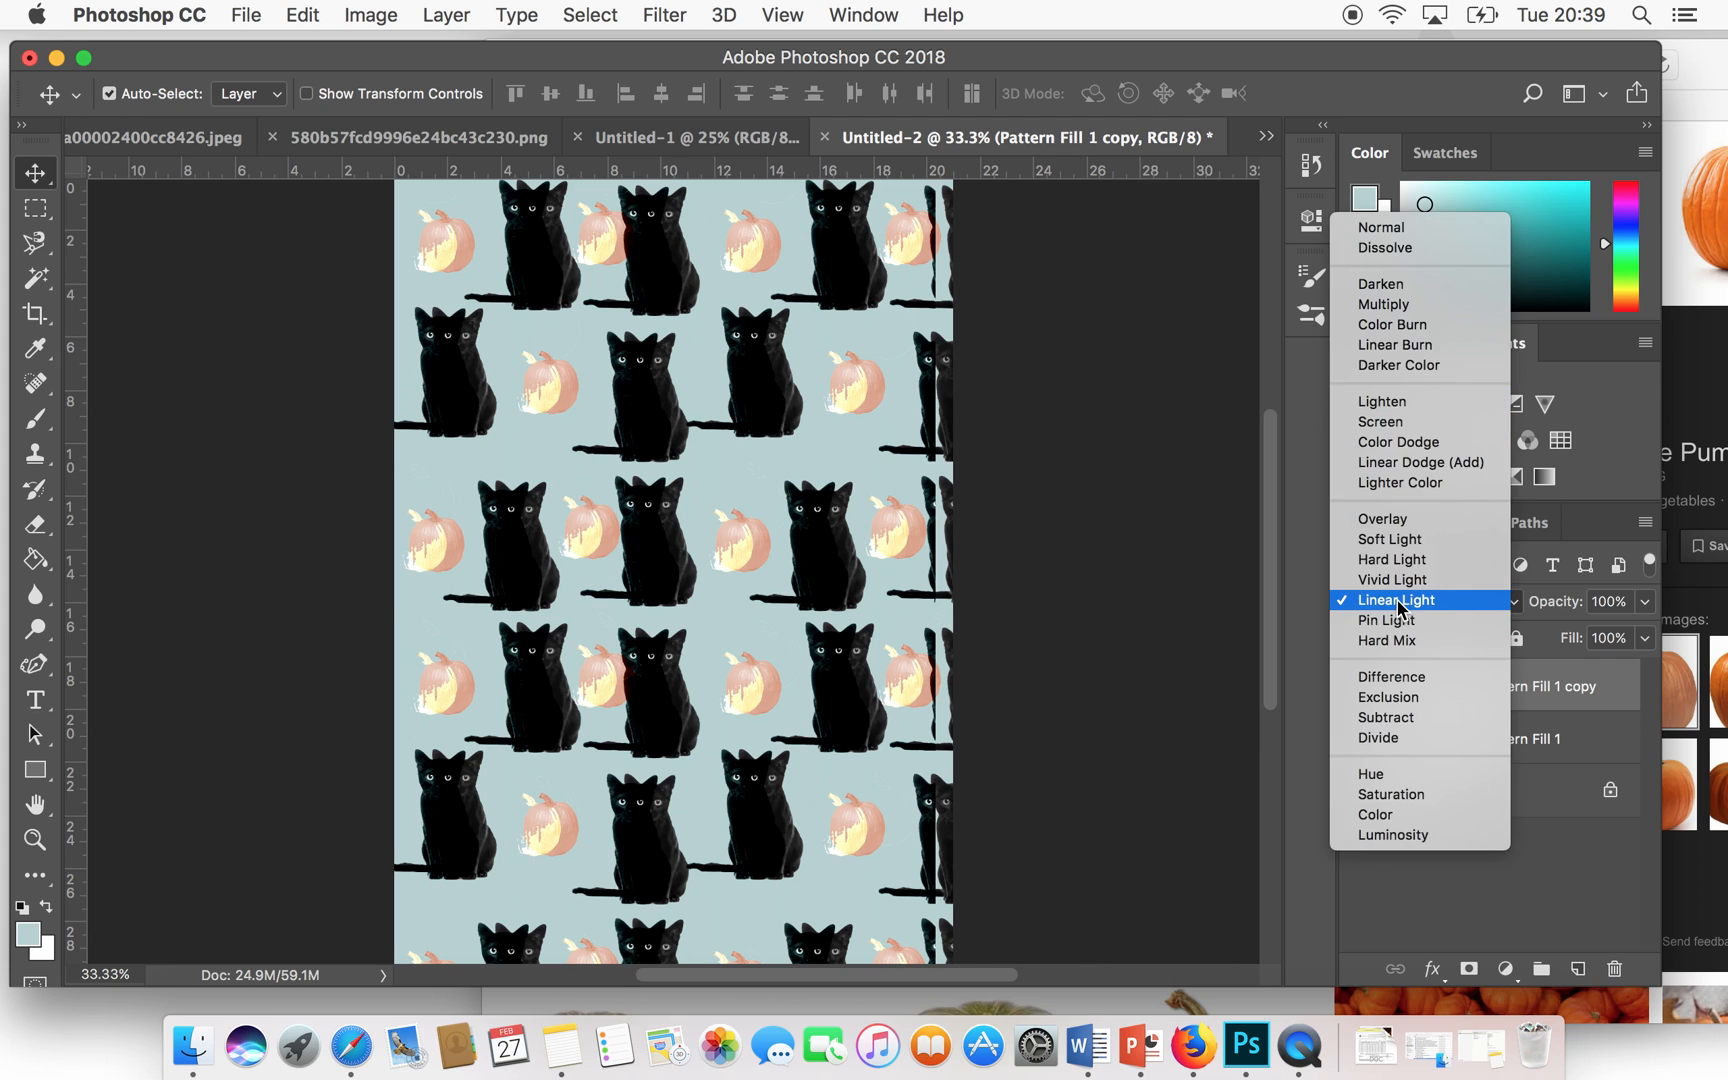
pyautogui.click(1397, 540)
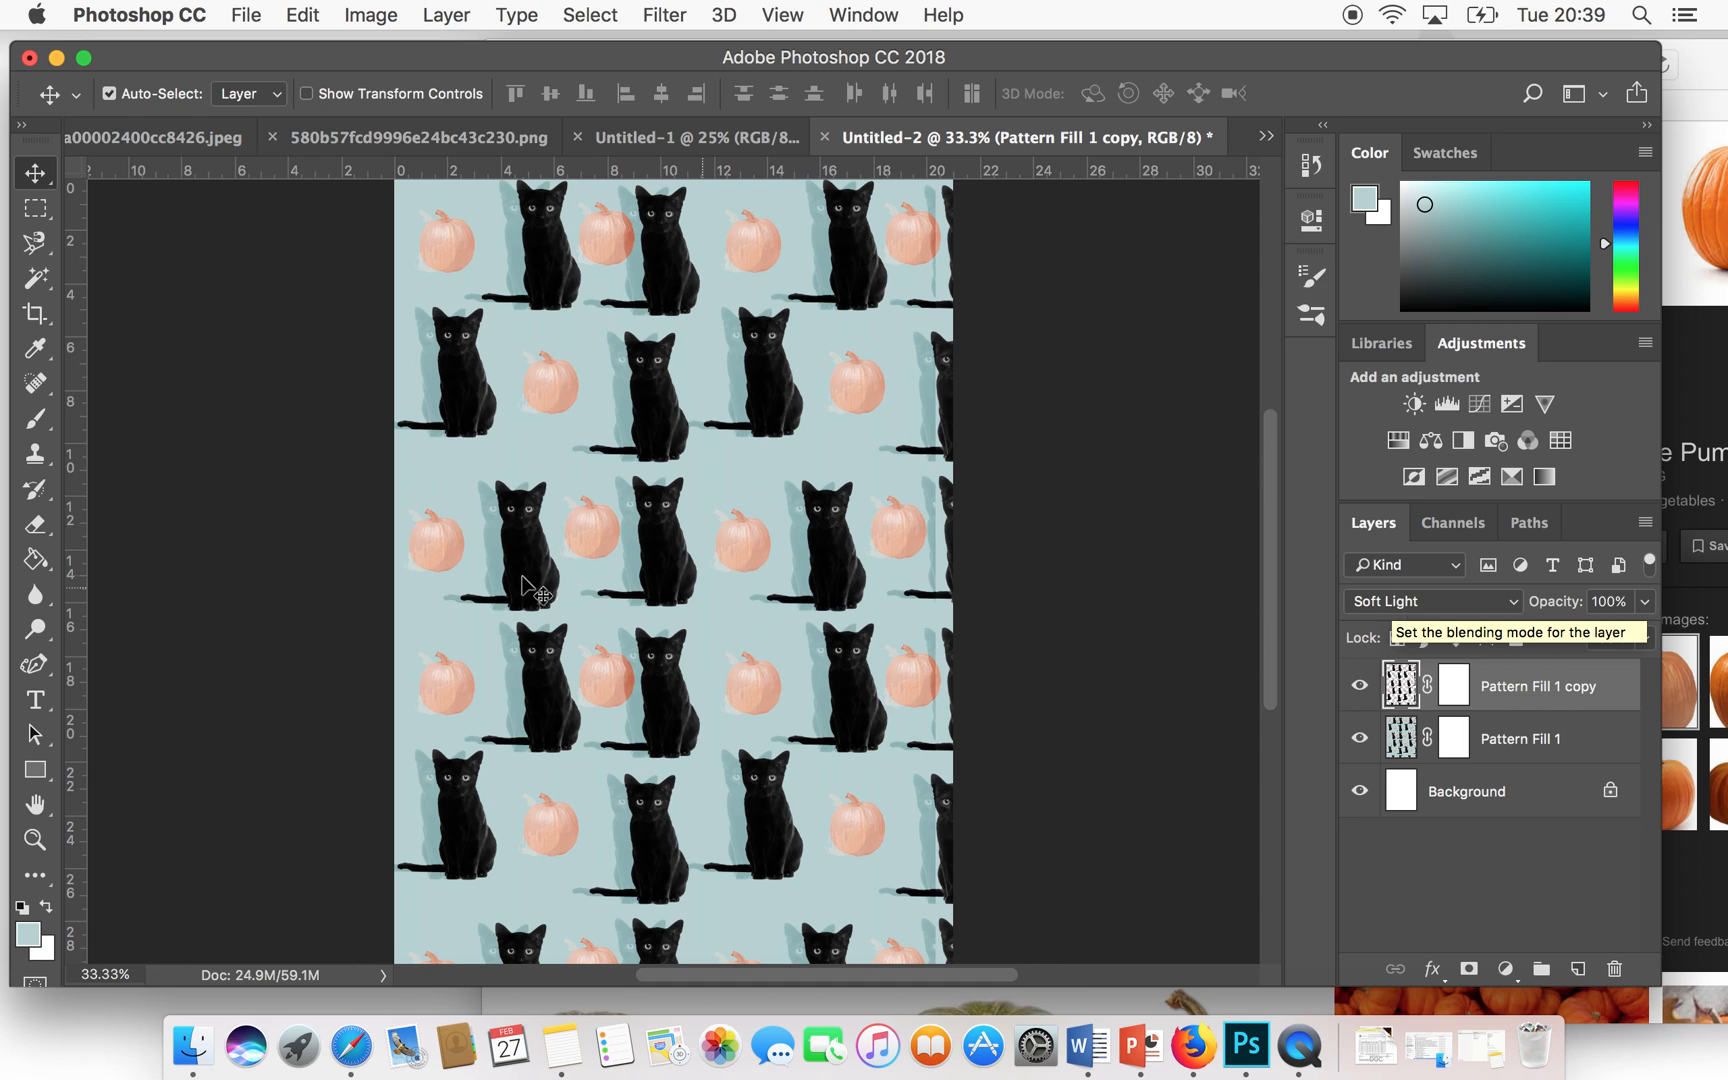
pyautogui.moveTo(829, 697); pyautogui.dragTo(828, 698)
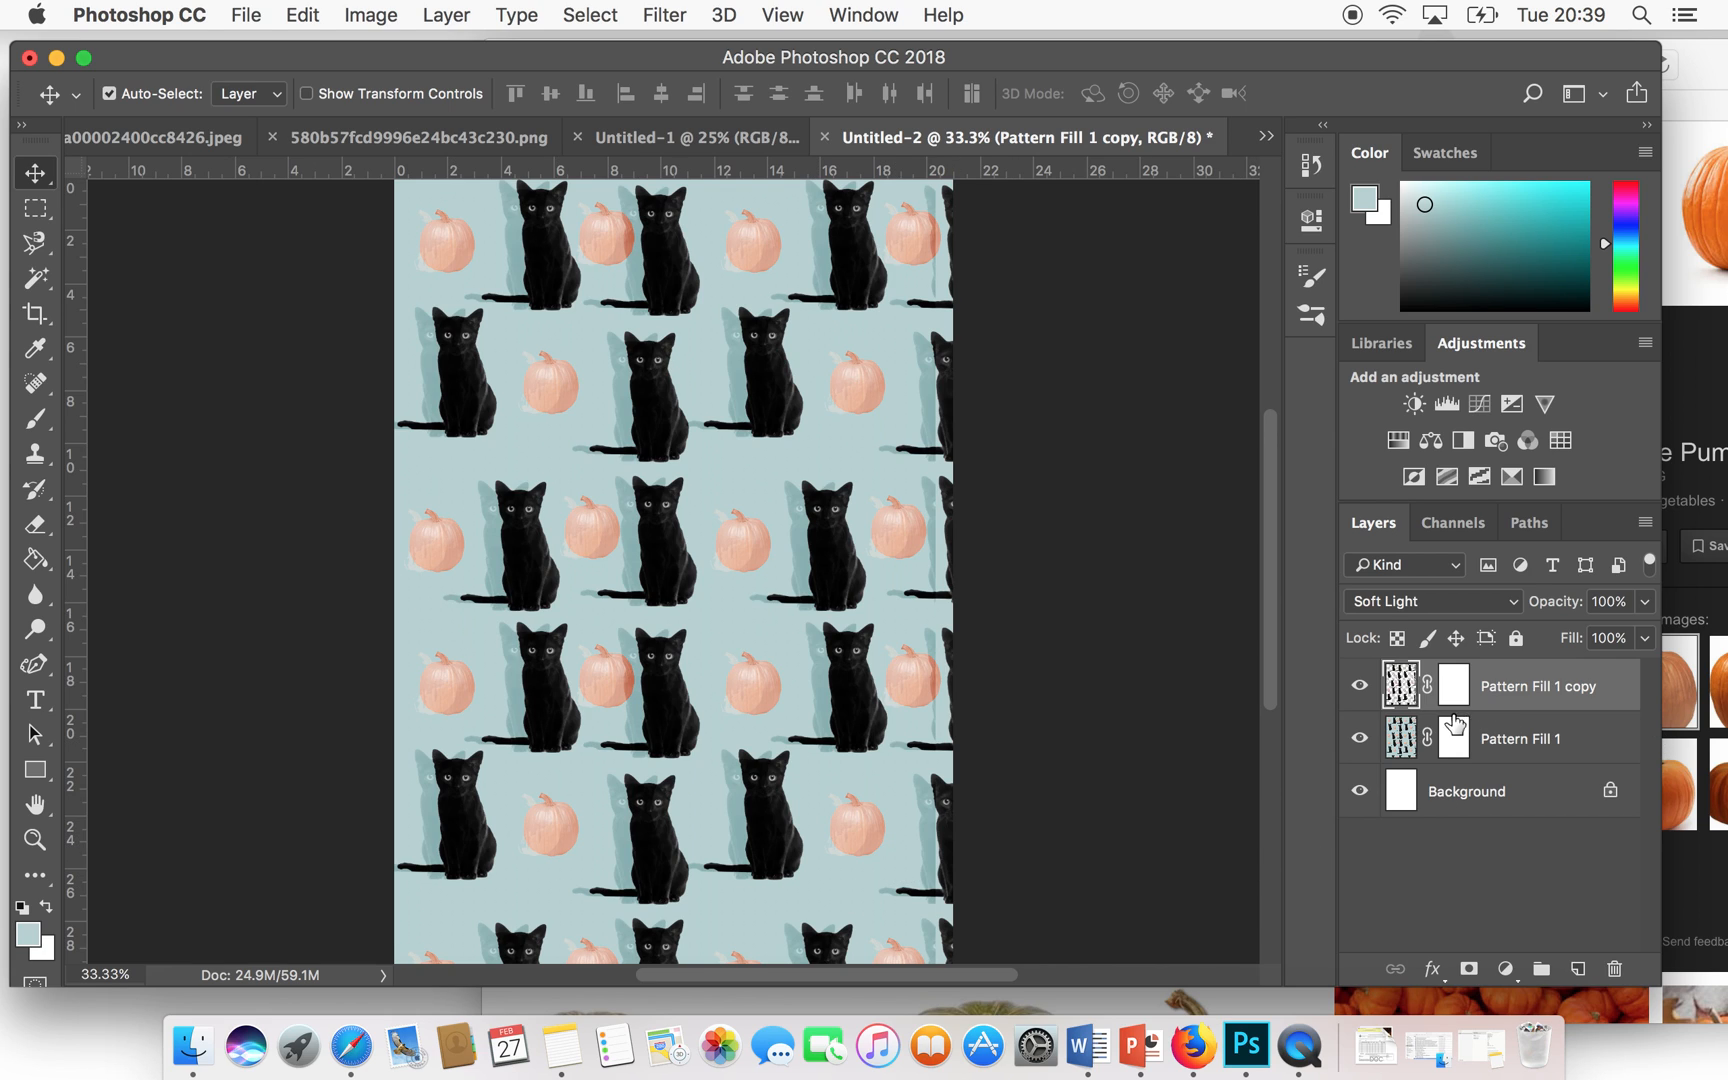
# - Flatten the image so all layers of the cat and pumpkin pattern merge into one background
pyautogui.rightClick(1505, 698)
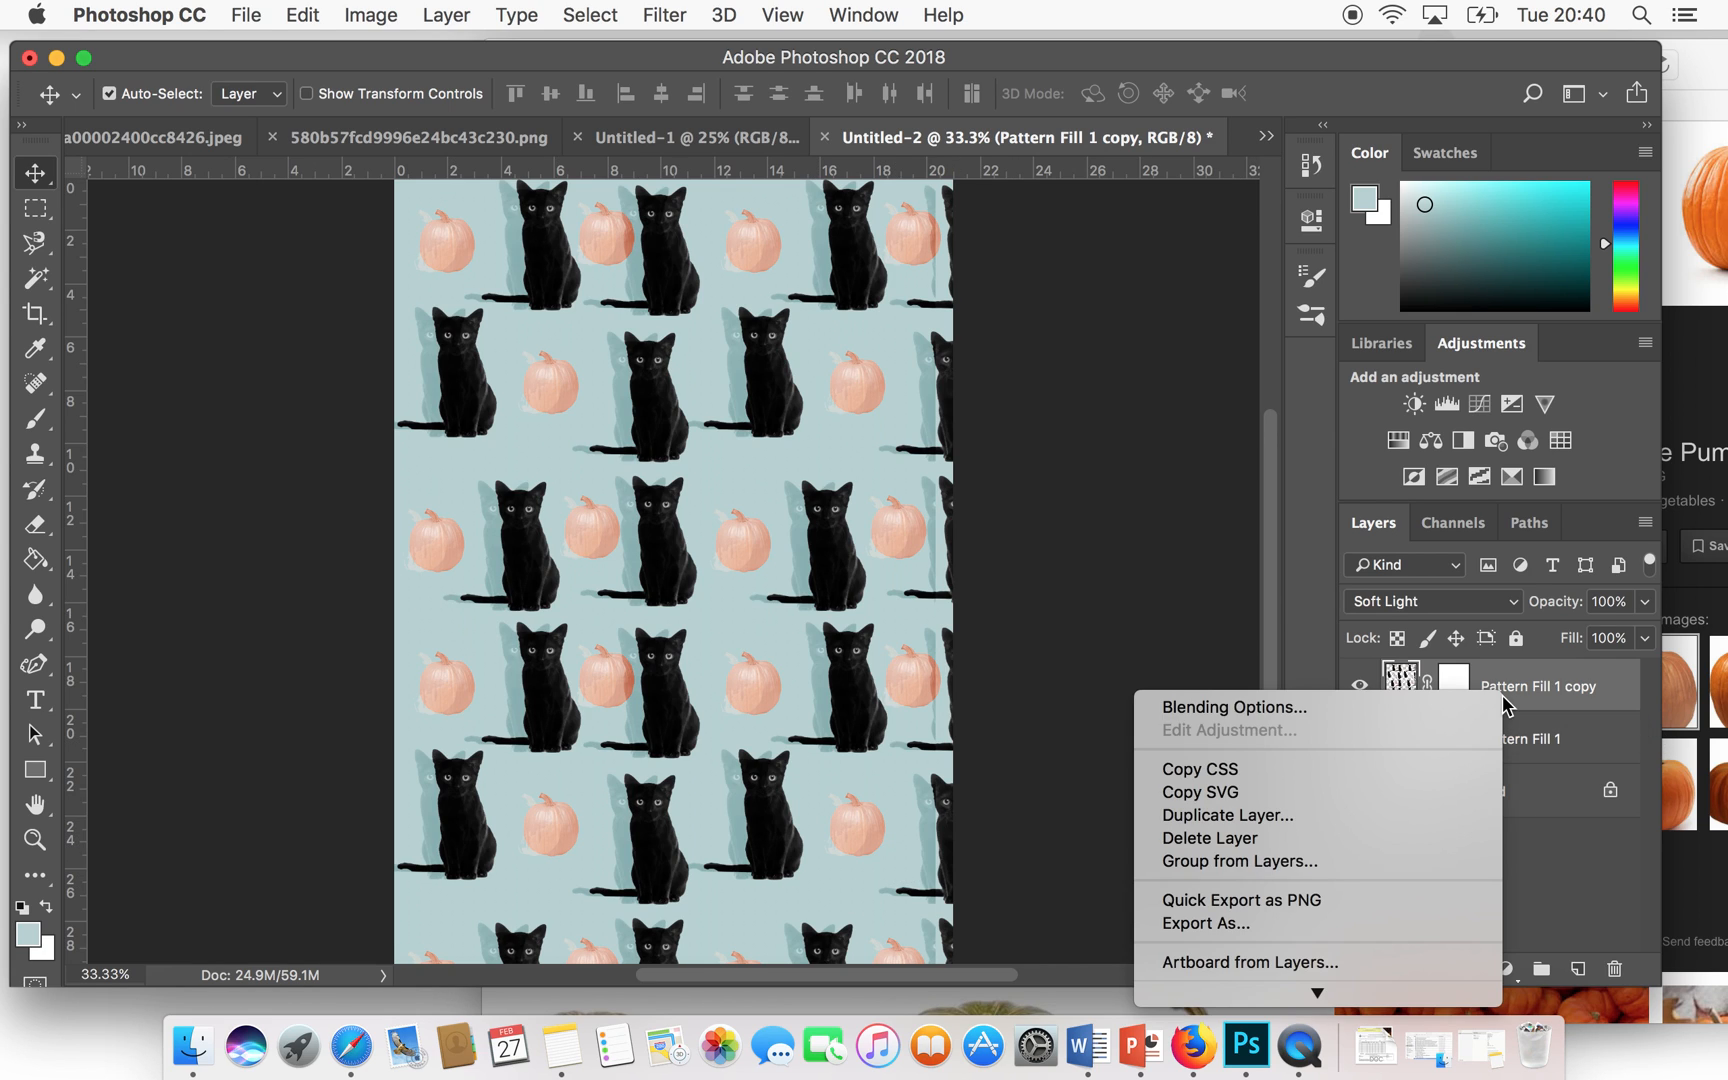
pyautogui.moveTo(1319, 1008)
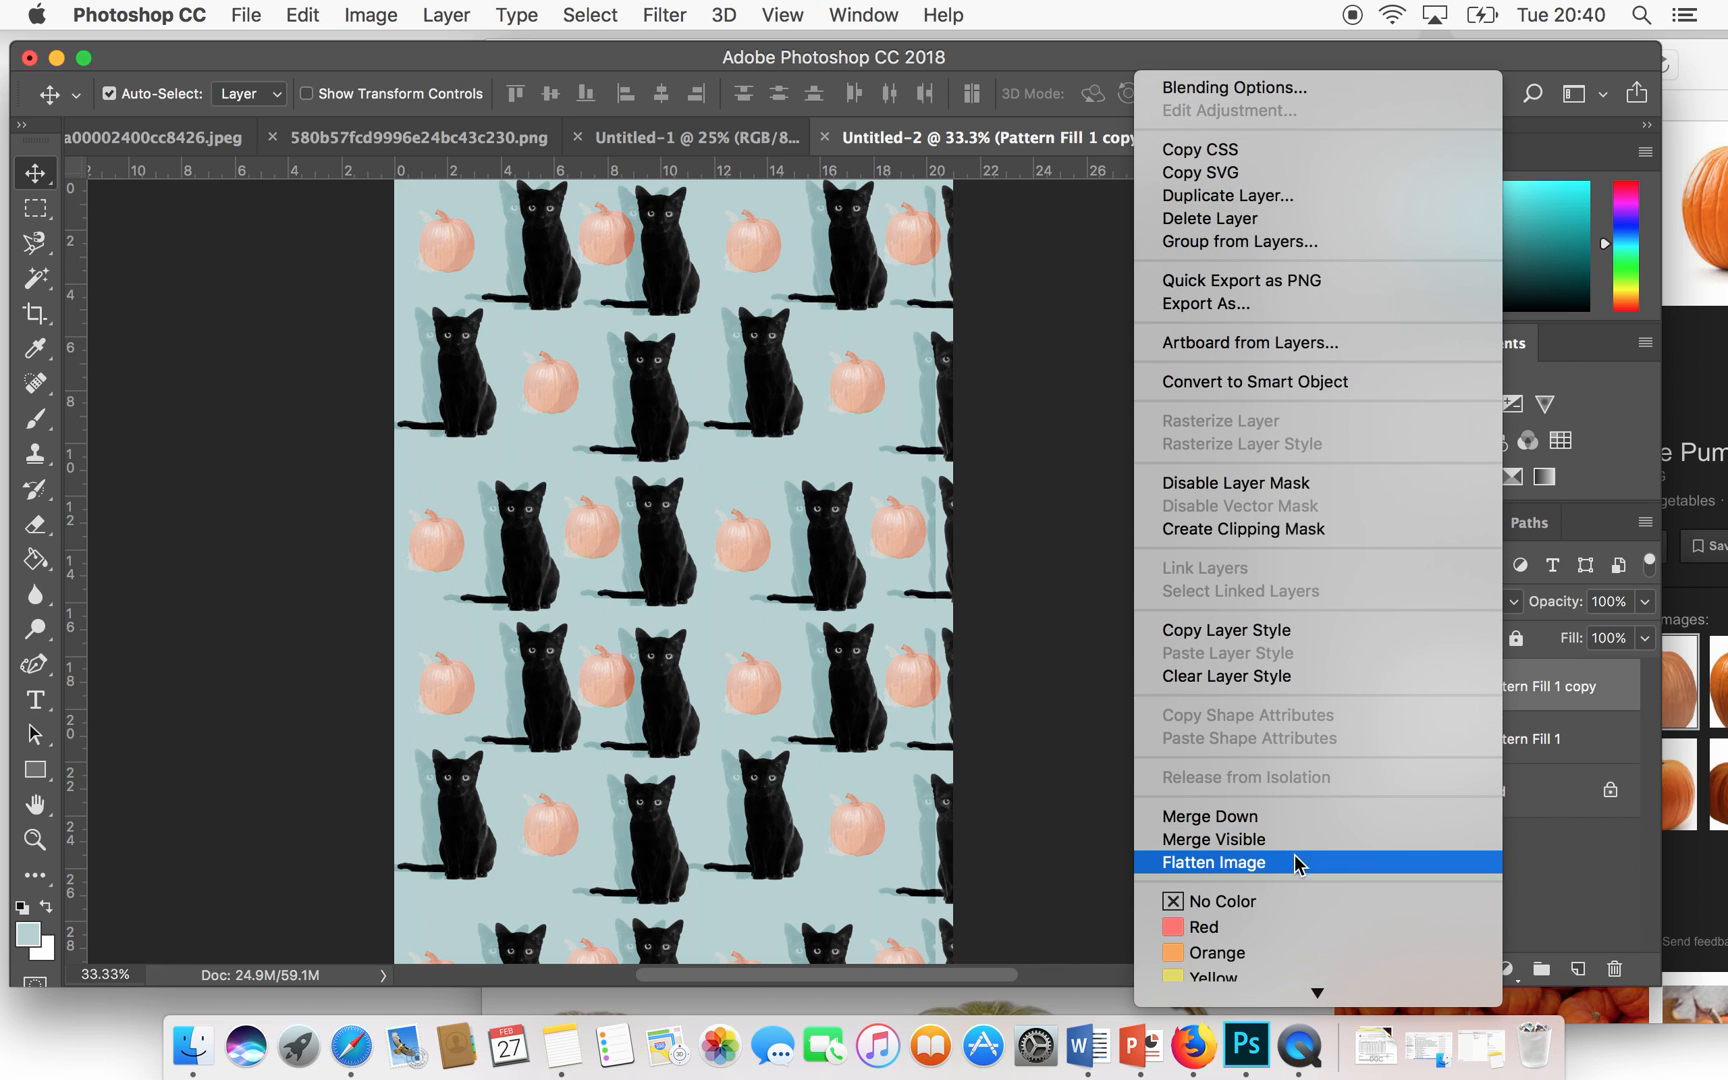
pyautogui.click(1293, 868)
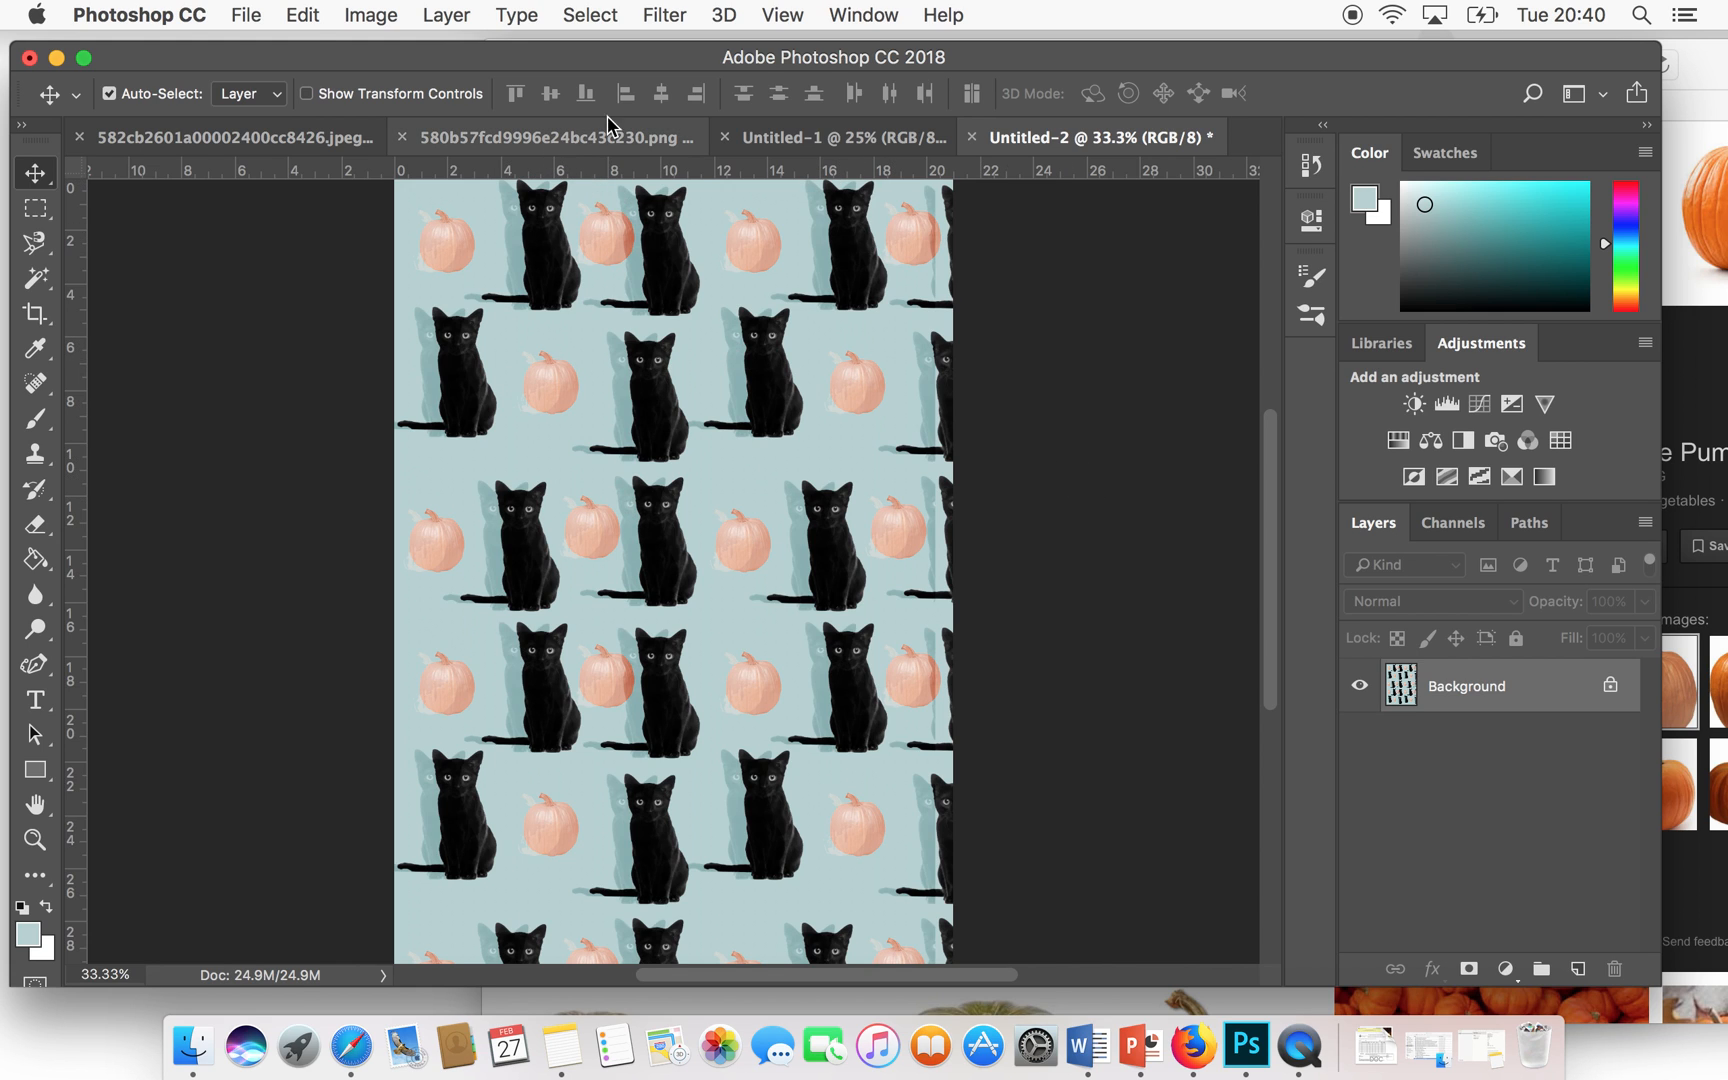
# - Compare the source pumpkin image and the Untitled-1 pattern tile with the finished Untitled-2 pattern, and examine that pattern over its full height
pyautogui.click(1706, 352)
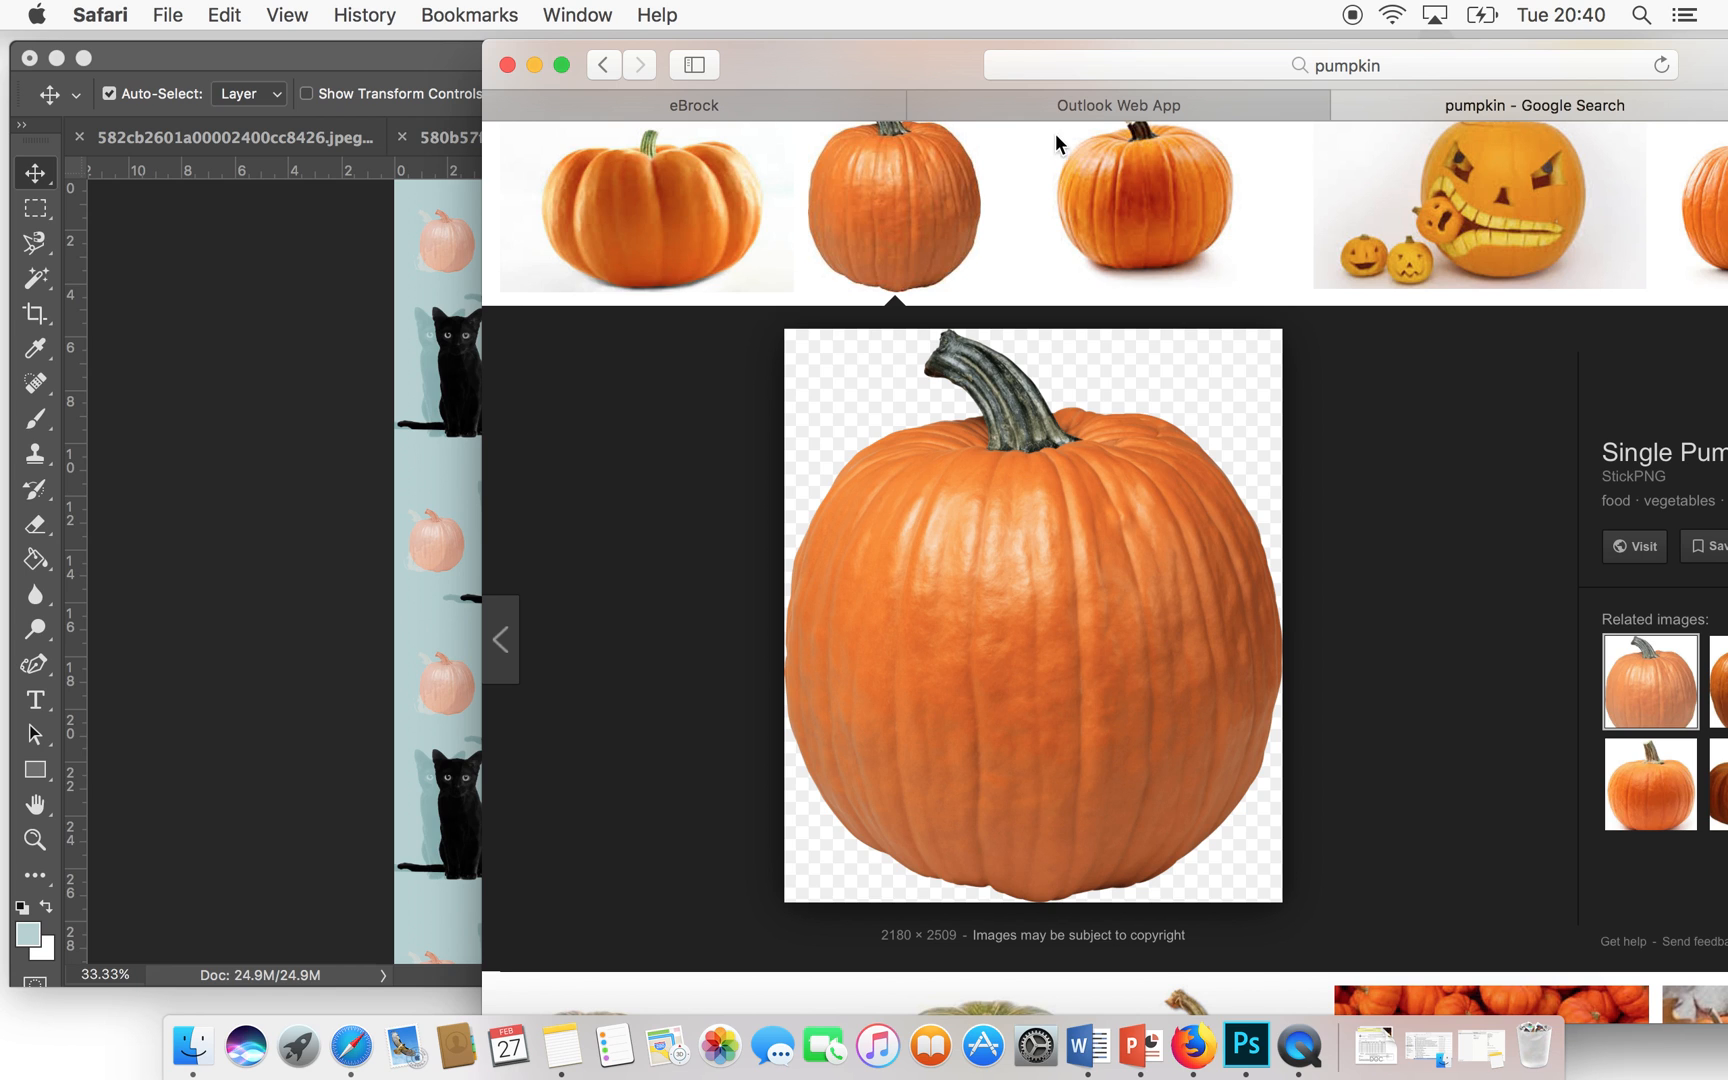
pyautogui.click(289, 432)
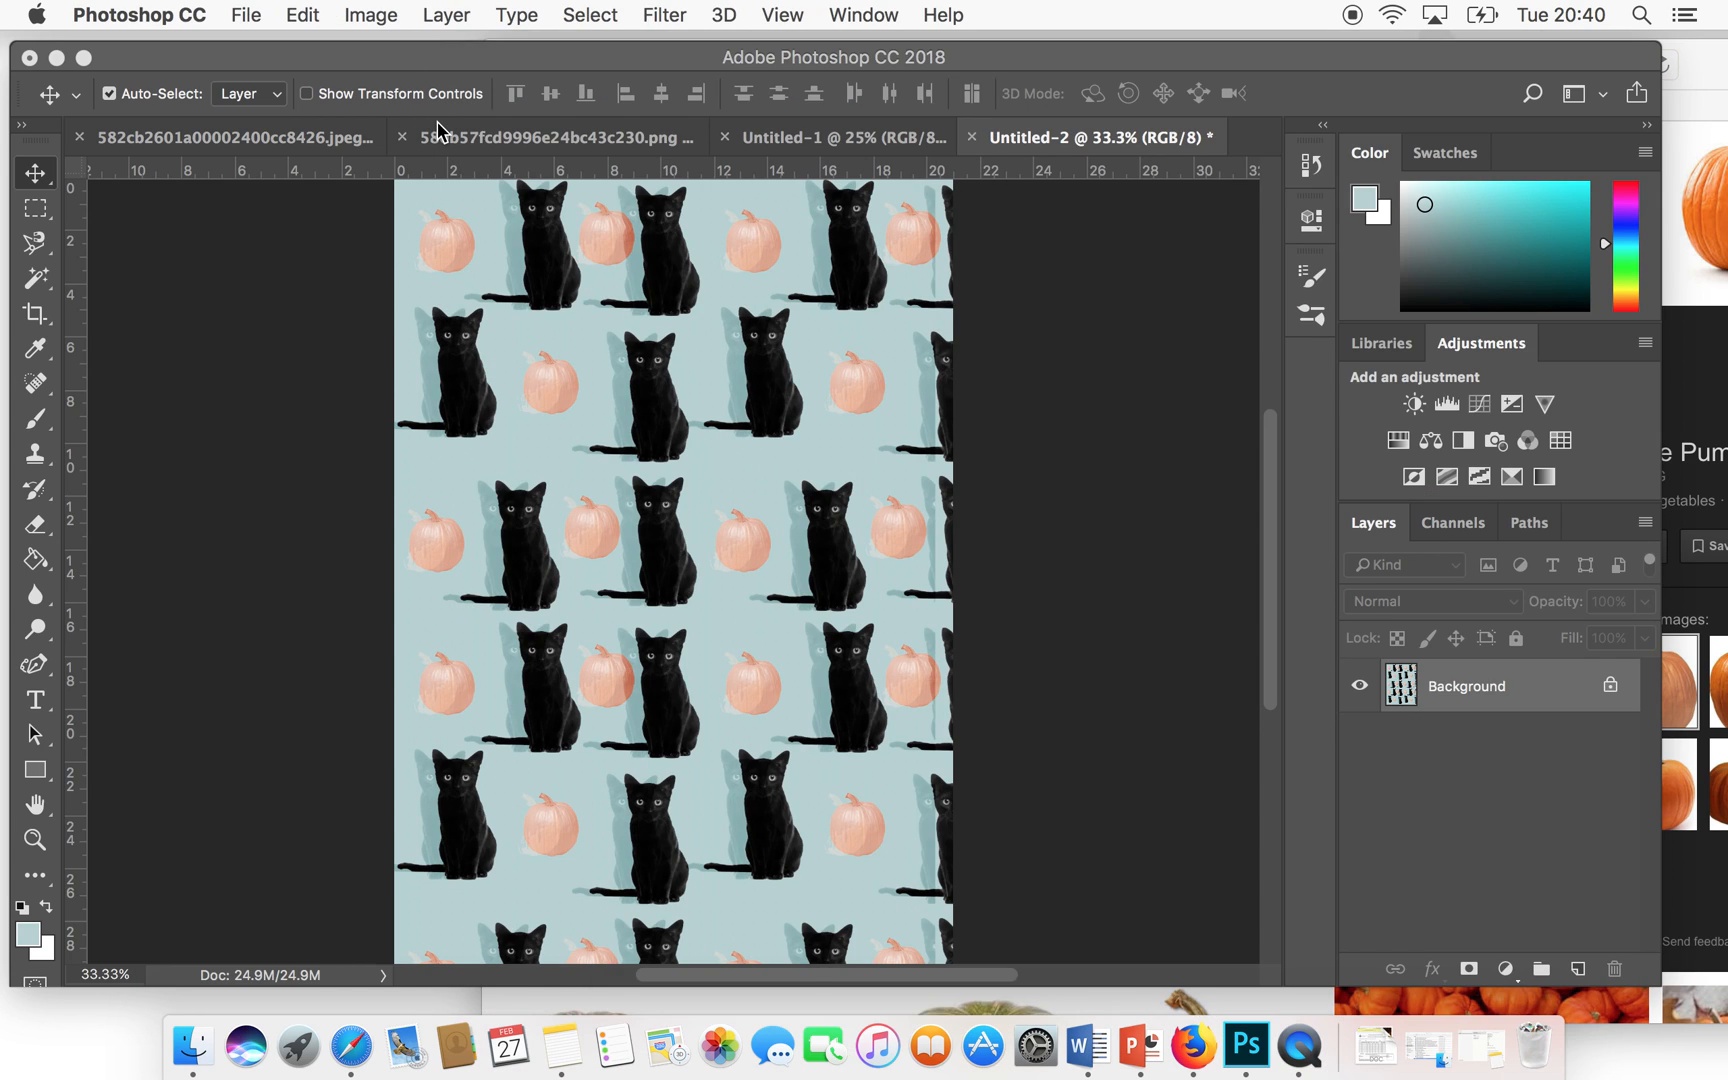
pyautogui.click(556, 140)
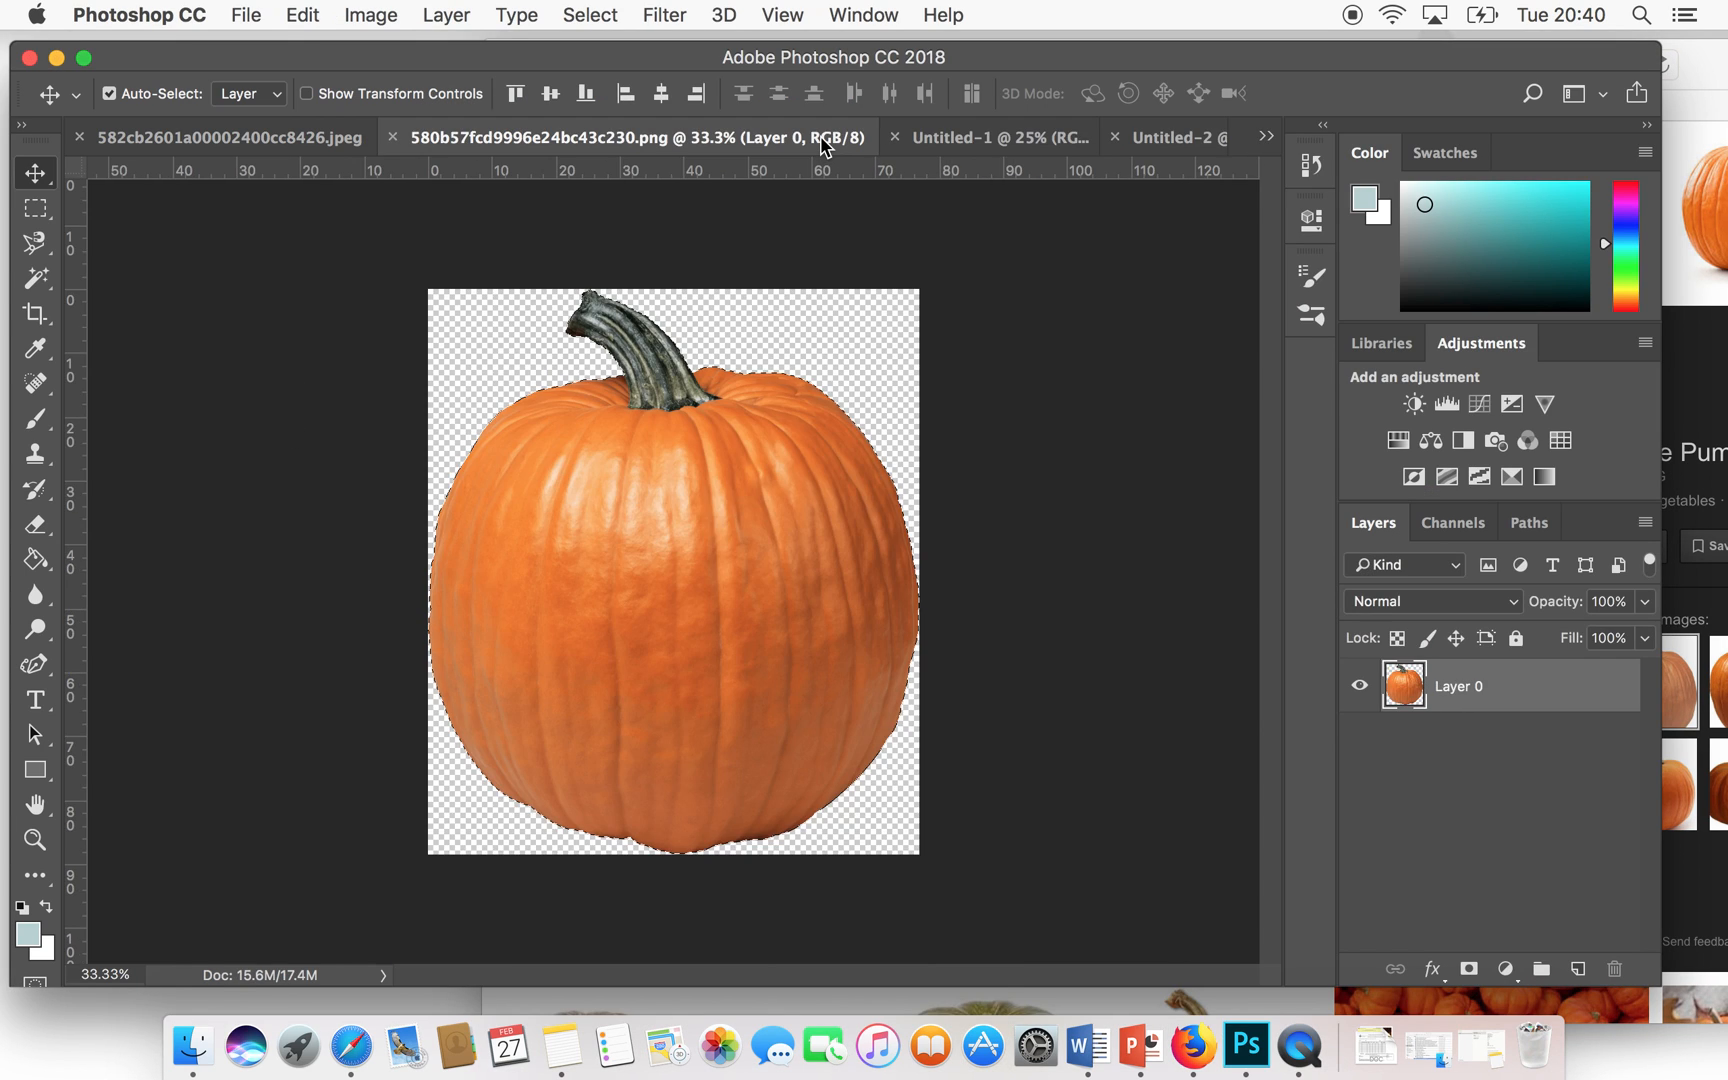
pyautogui.click(942, 140)
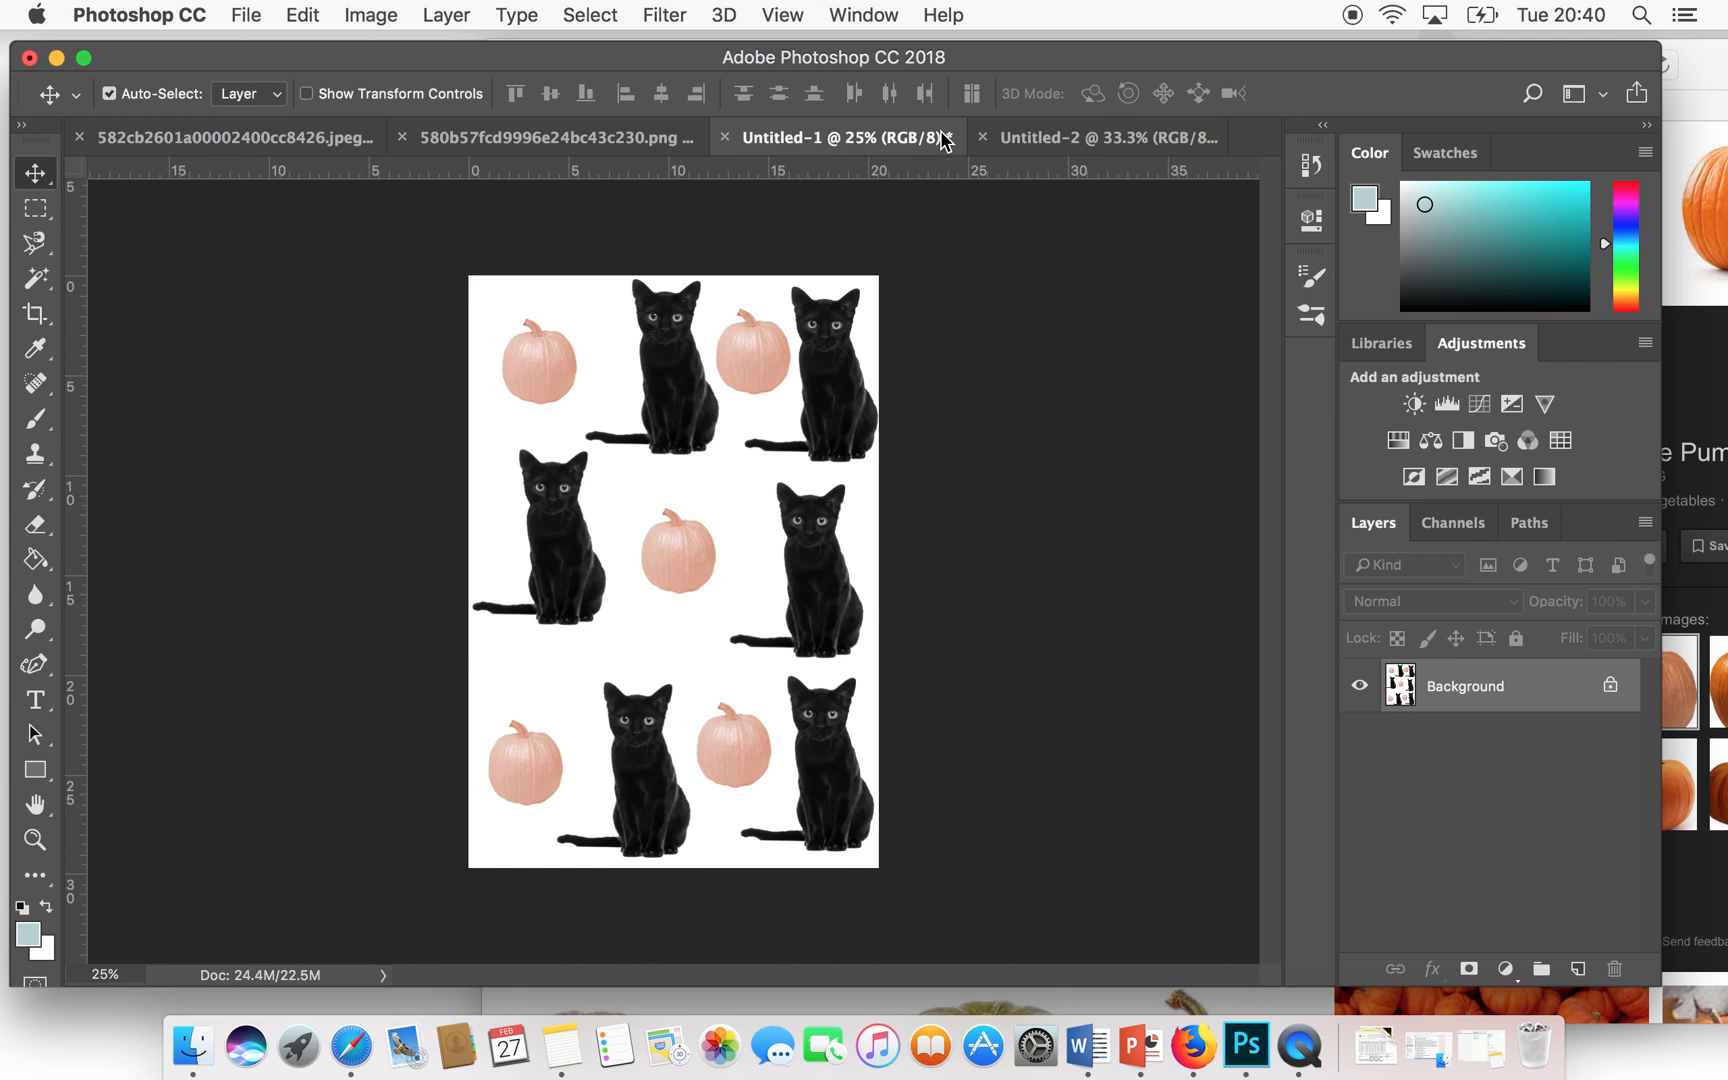
pyautogui.click(1161, 141)
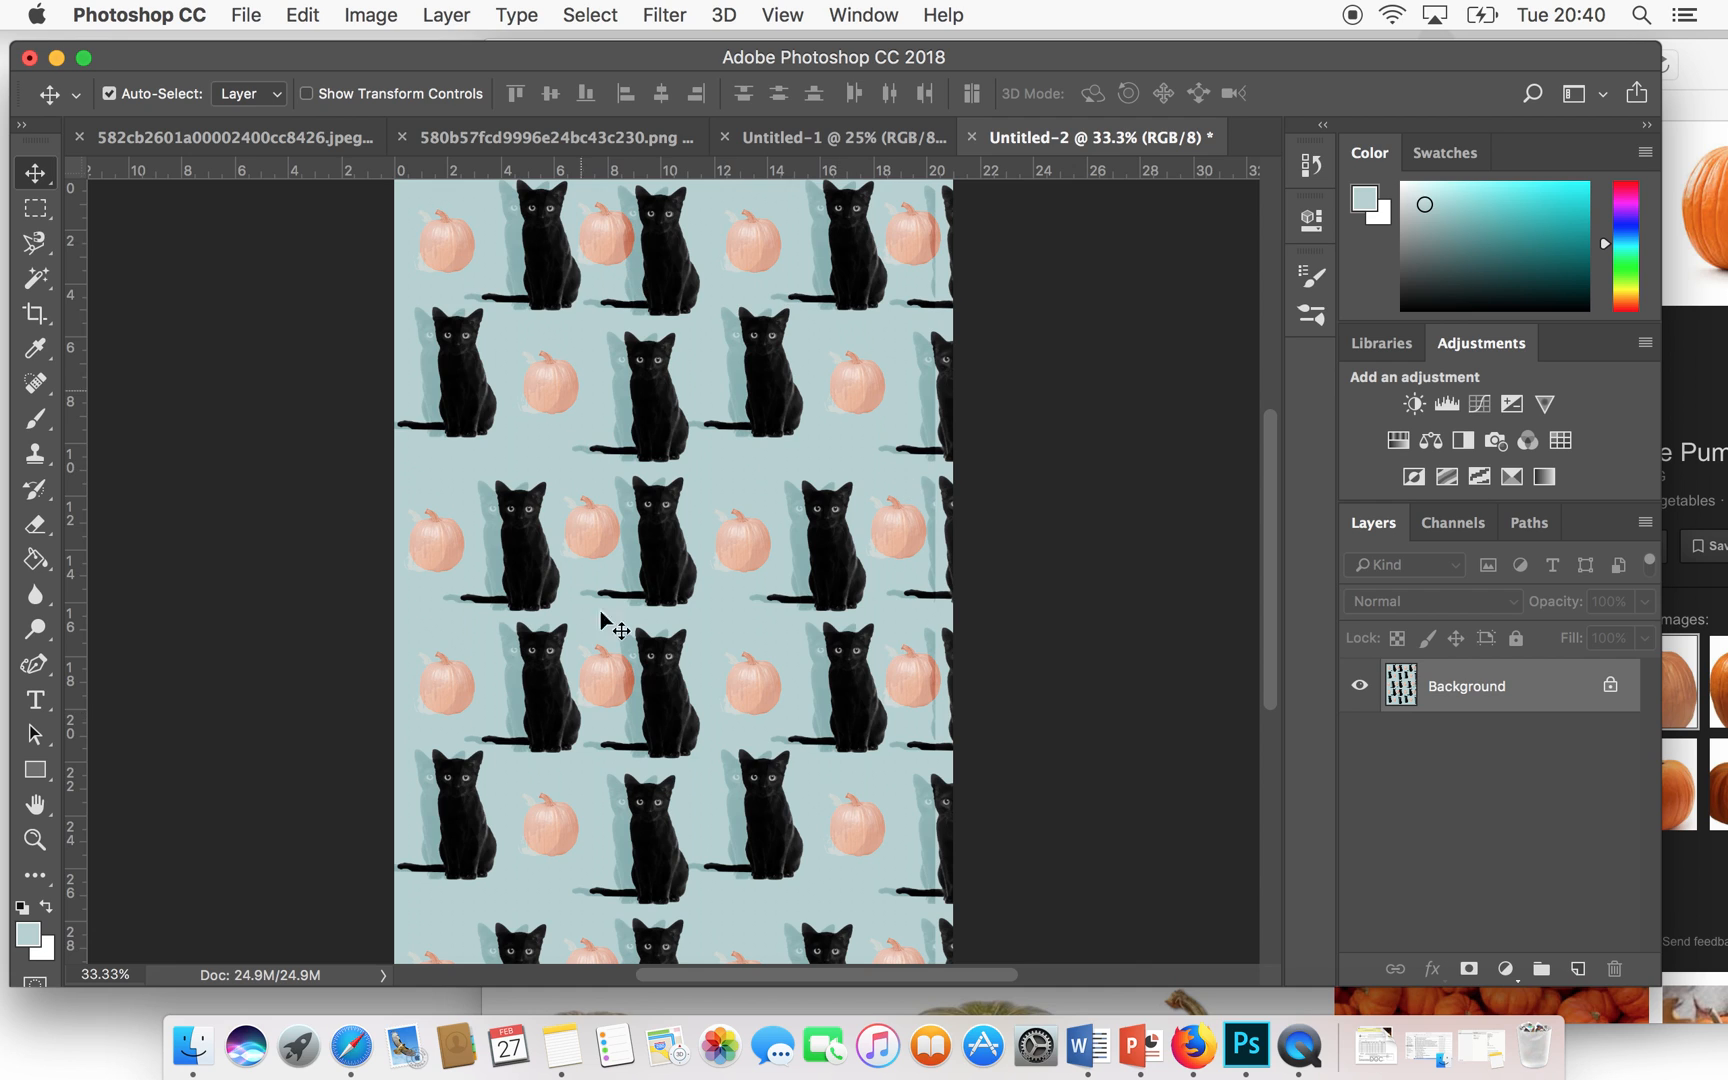
pyautogui.click(762, 143)
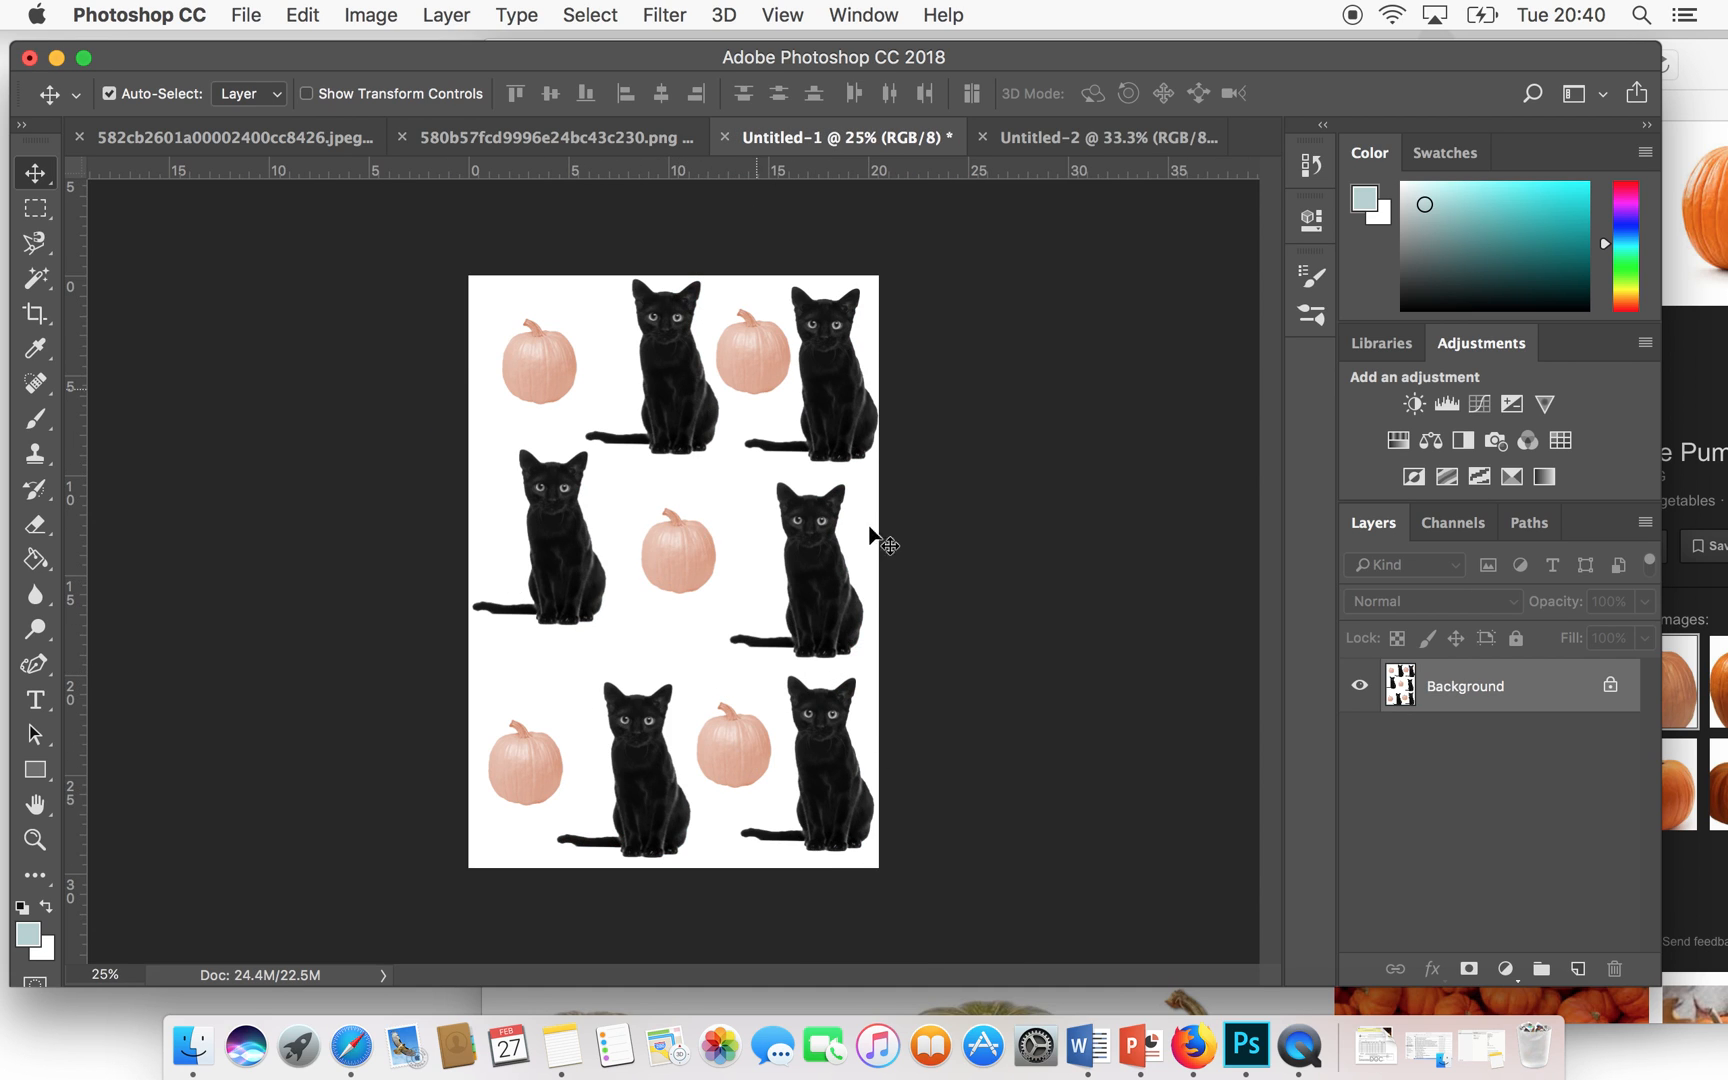
pyautogui.click(1037, 148)
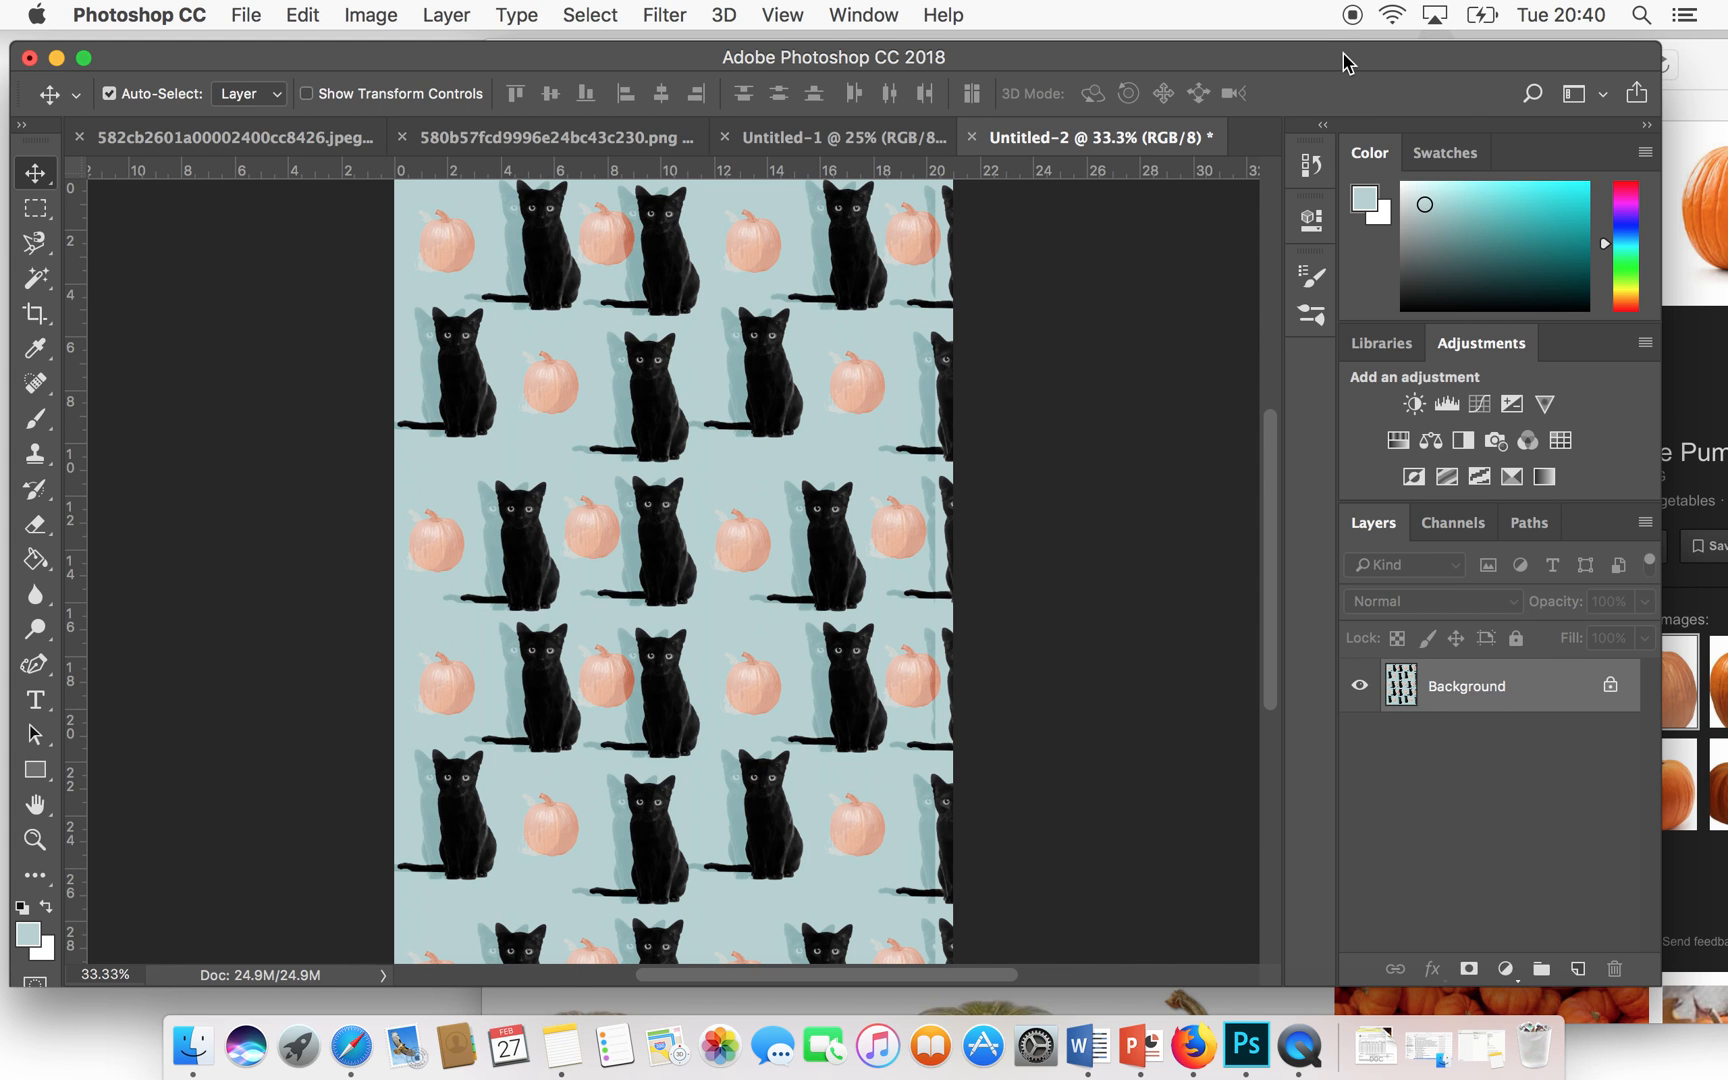
pyautogui.moveTo(1348, 62)
pyautogui.mouseDown()
pyautogui.moveTo(1416, 212)
pyautogui.moveTo(1400, 104)
pyautogui.moveTo(1284, 328)
pyautogui.moveTo(1350, 140)
pyautogui.moveTo(1338, 78)
pyautogui.mouseUp()
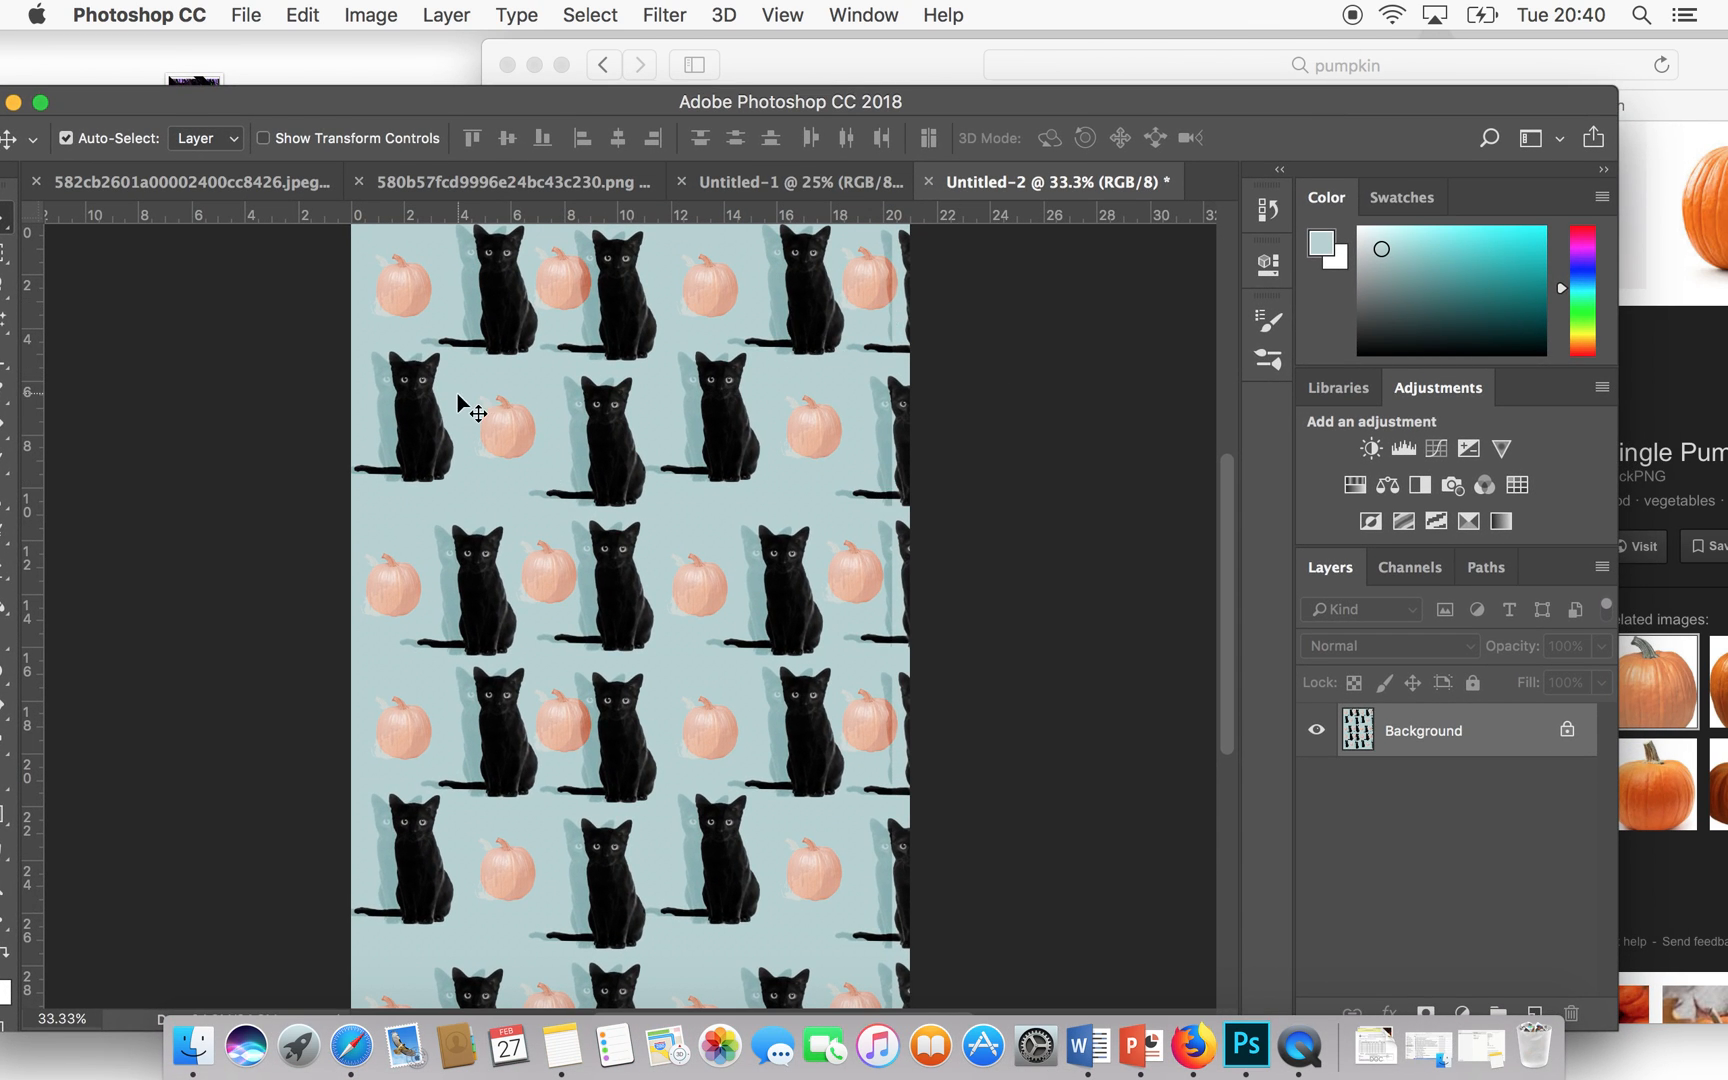
pyautogui.scroll(5, 1237, 553)
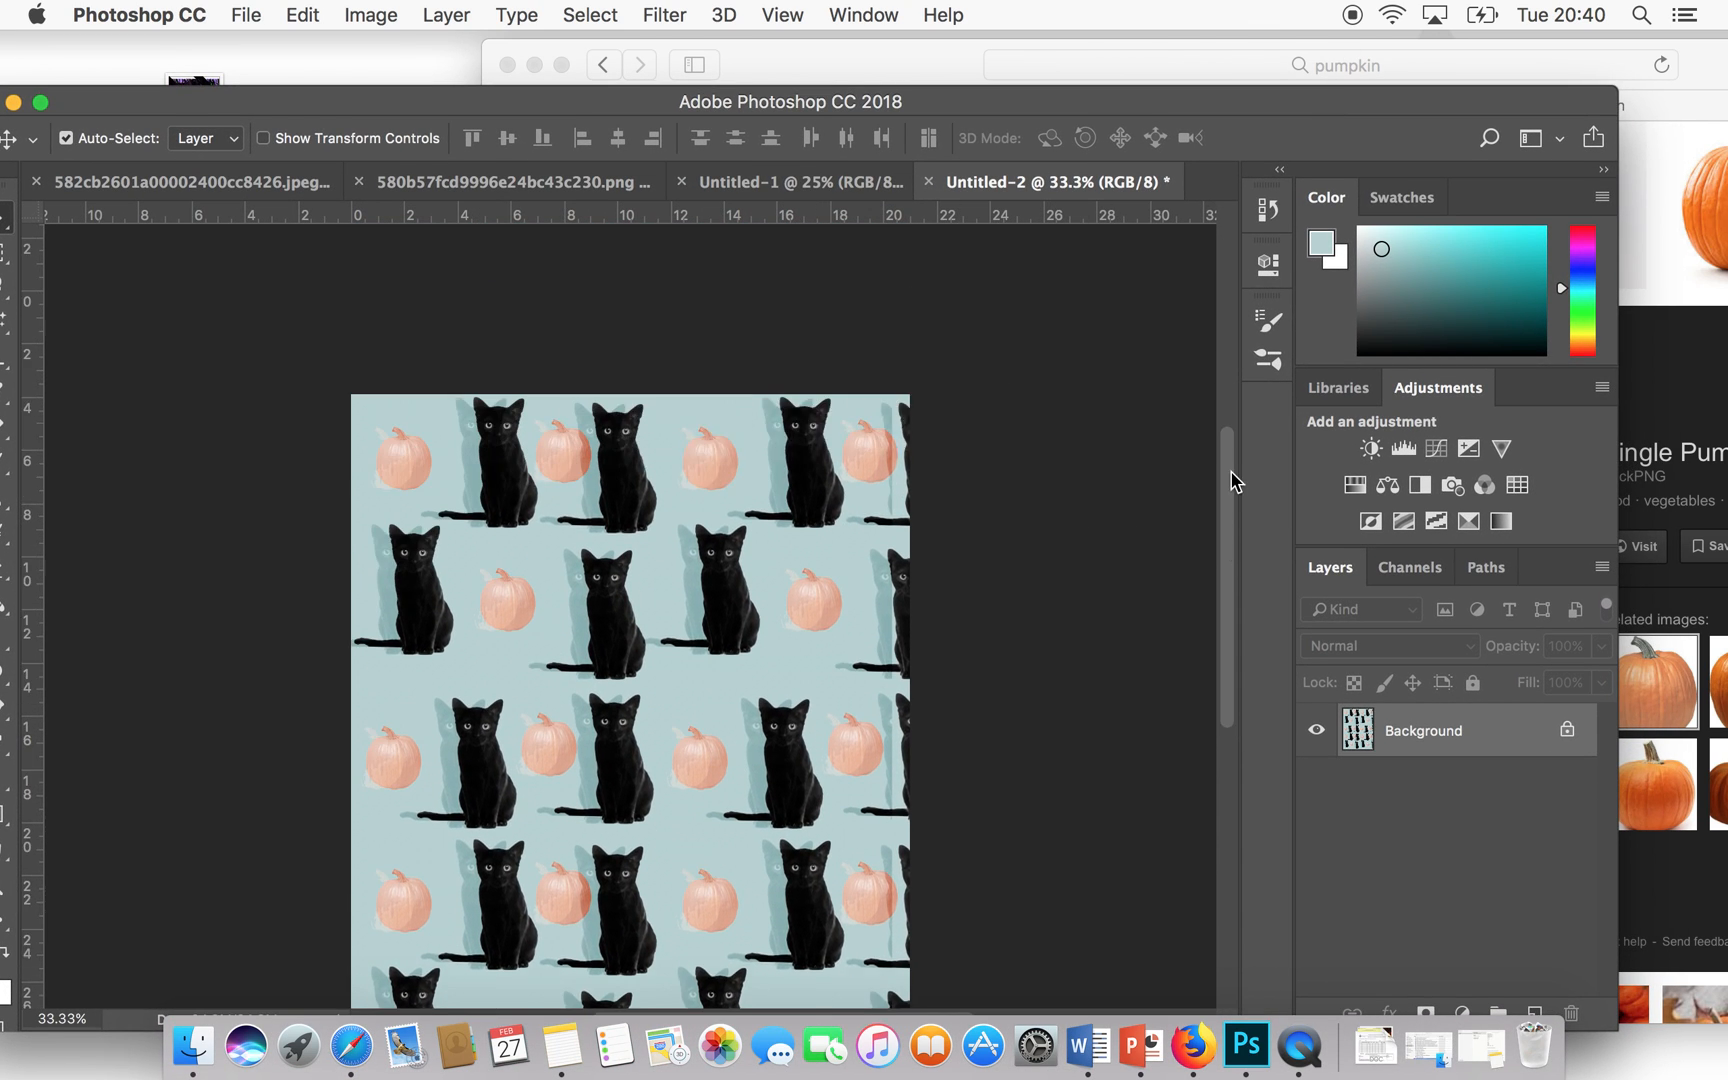
pyautogui.scroll(-10, 1215, 521)
pyautogui.scroll(5, 1190, 645)
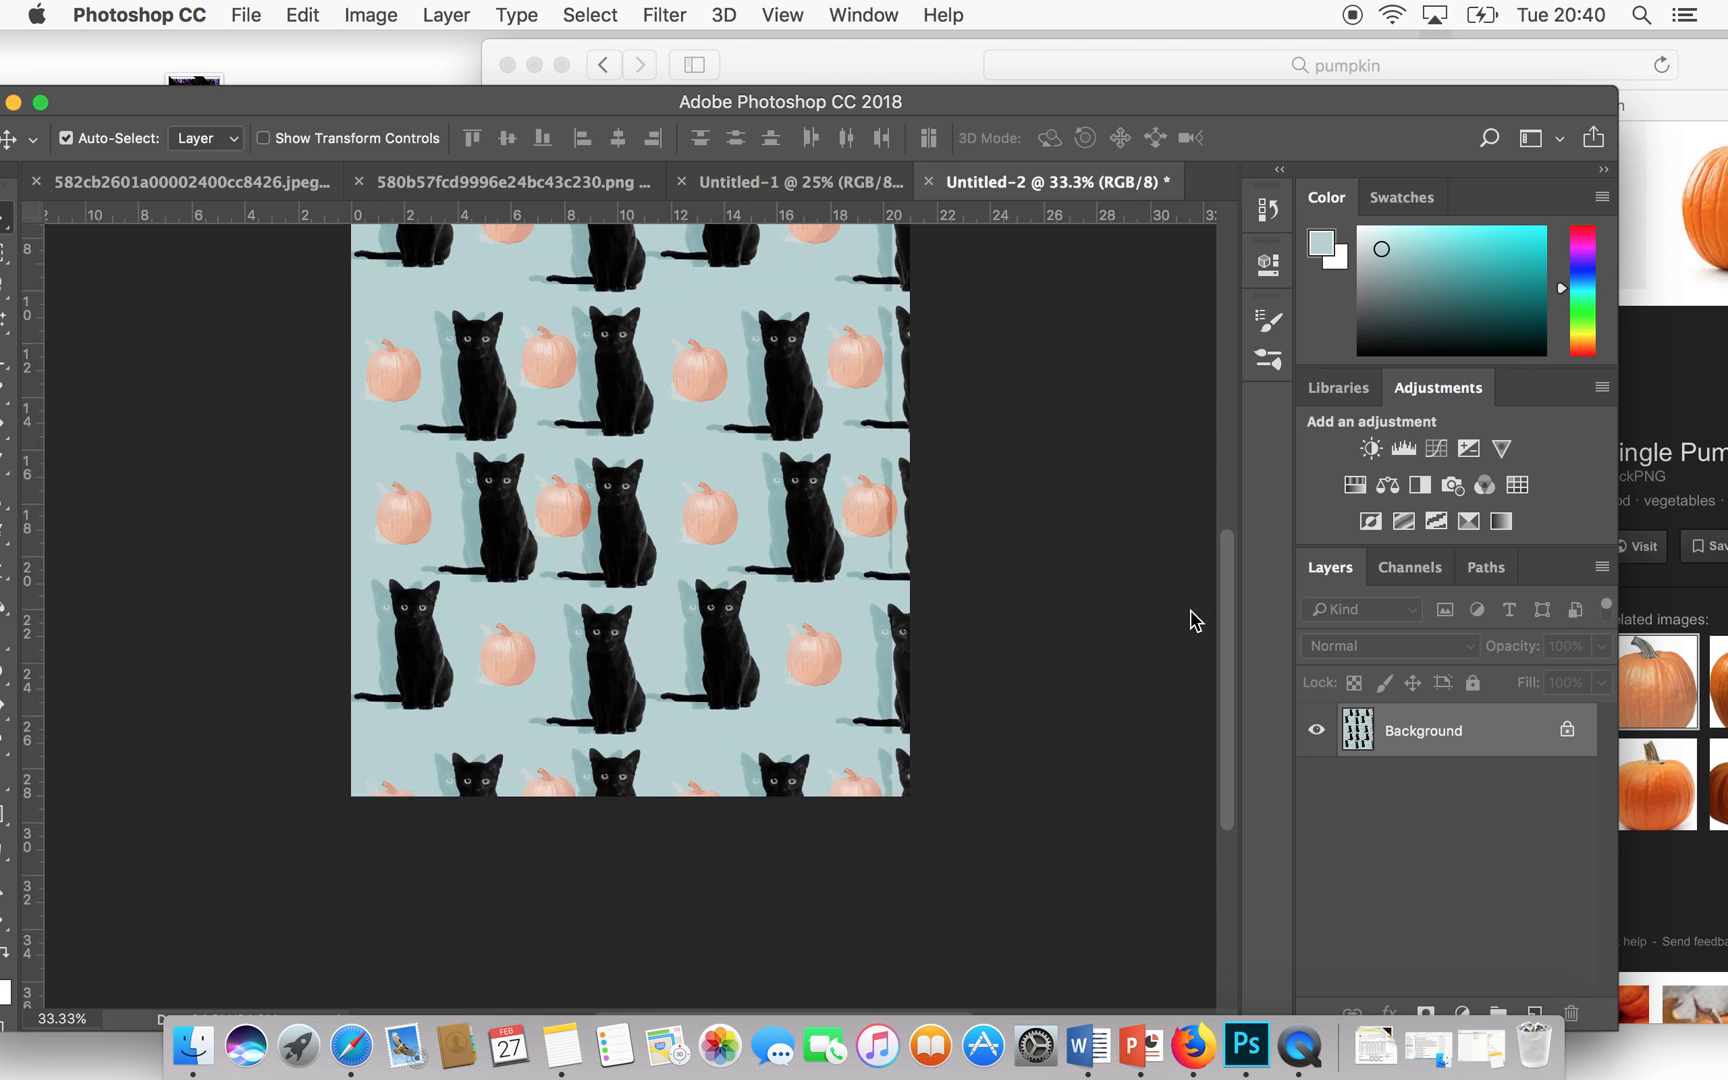